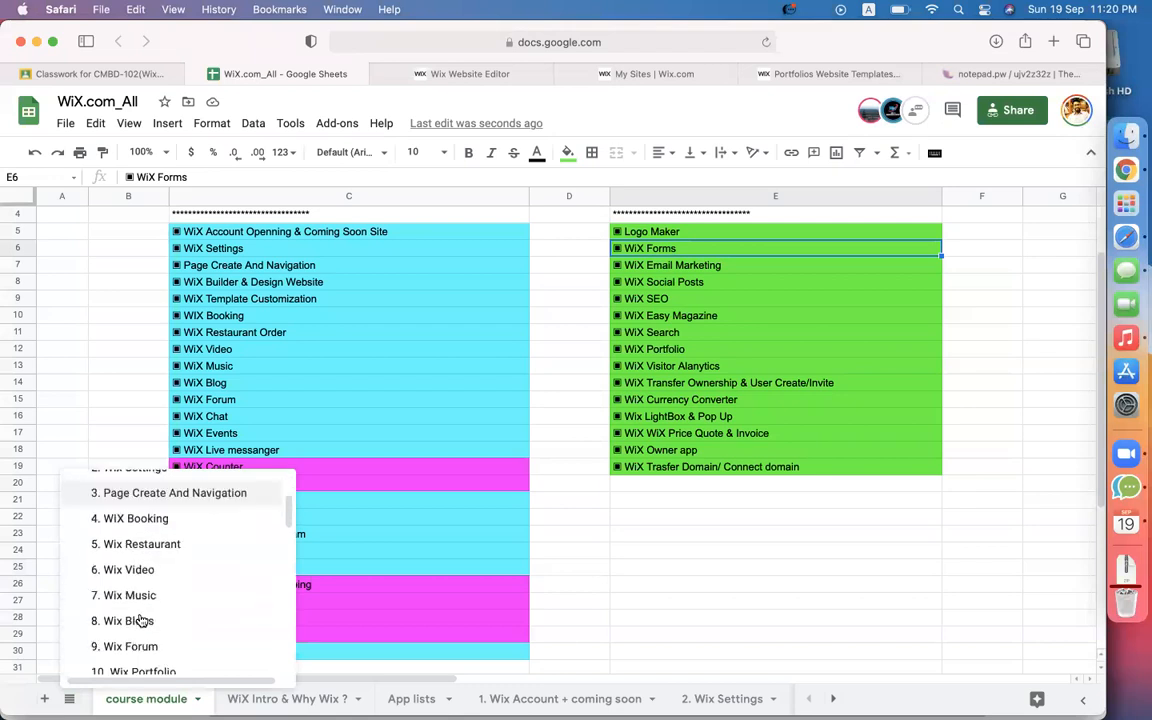
{"action": "scroll", "coordinate": [130, 584], "scroll_direction": "down", "scroll_amount": 4}
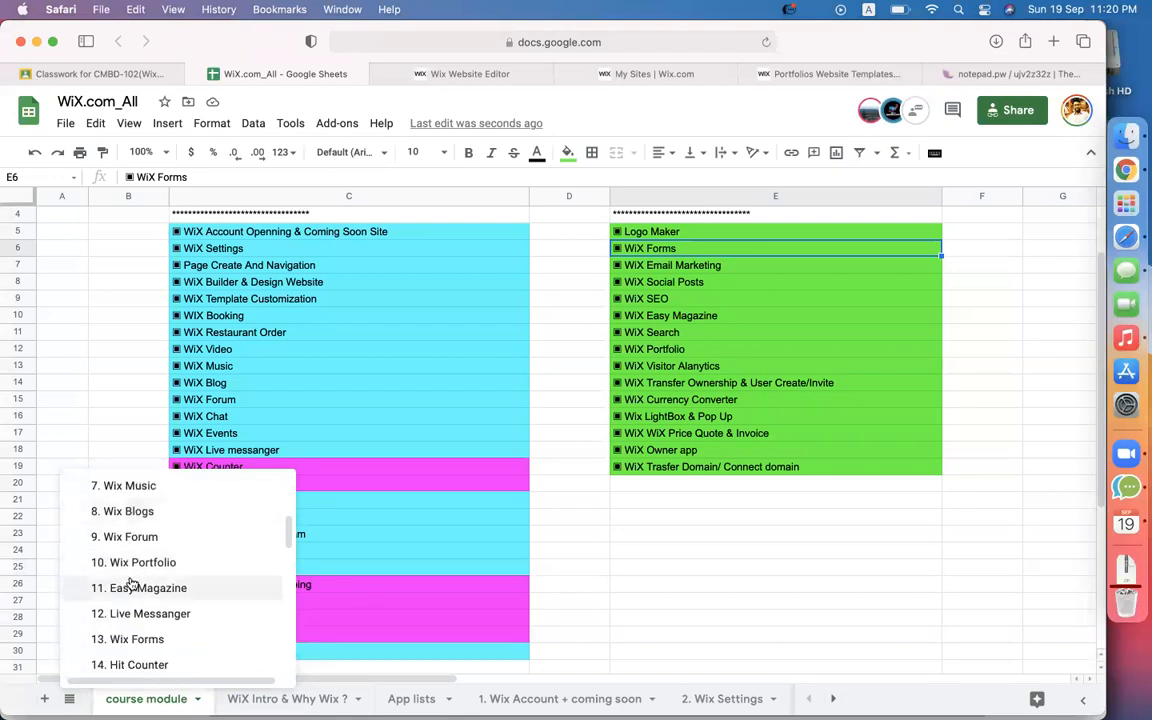
Open the '13. Wix Forms' sheet and review the add-app steps in cells B3–B6.
{"action": "left_click", "coordinate": [119, 592]}
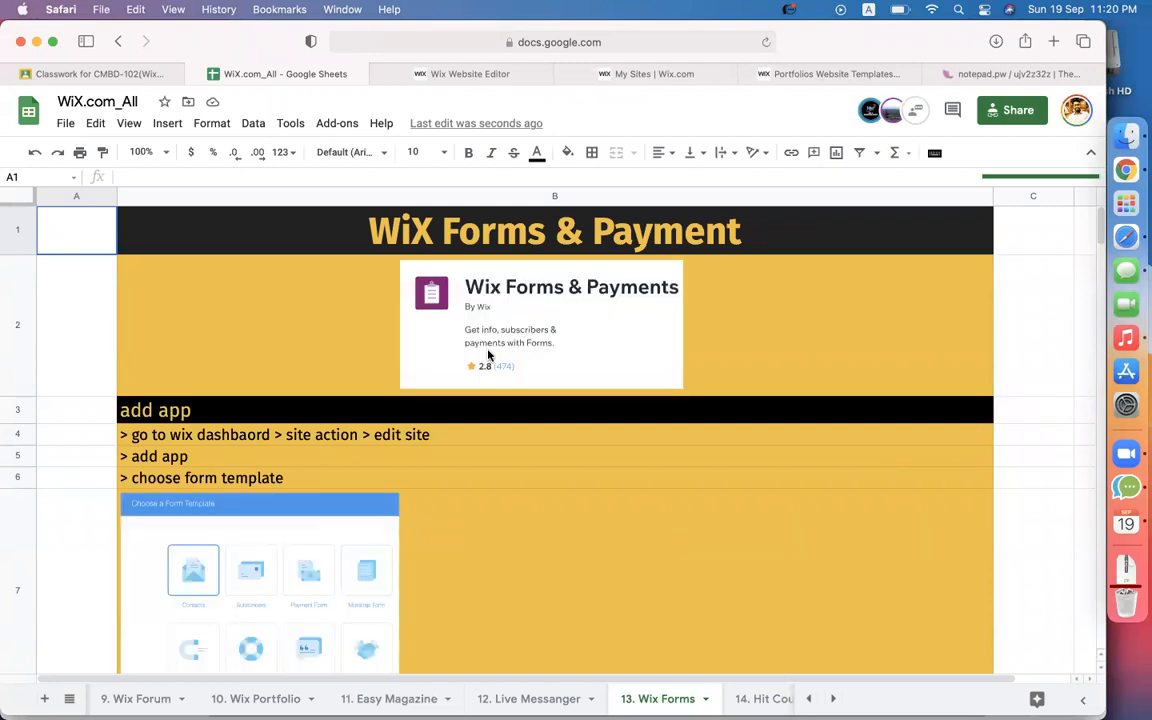
{"action": "left_click", "coordinate": [228, 417]}
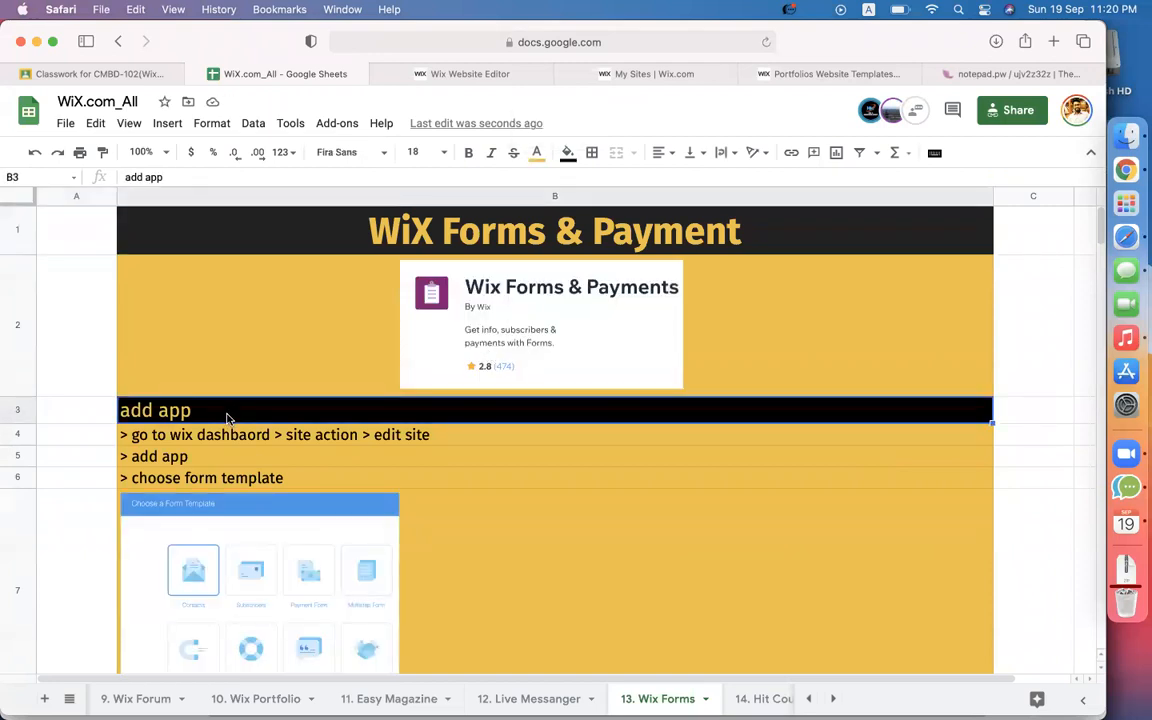
{"action": "left_click", "coordinate": [211, 445]}
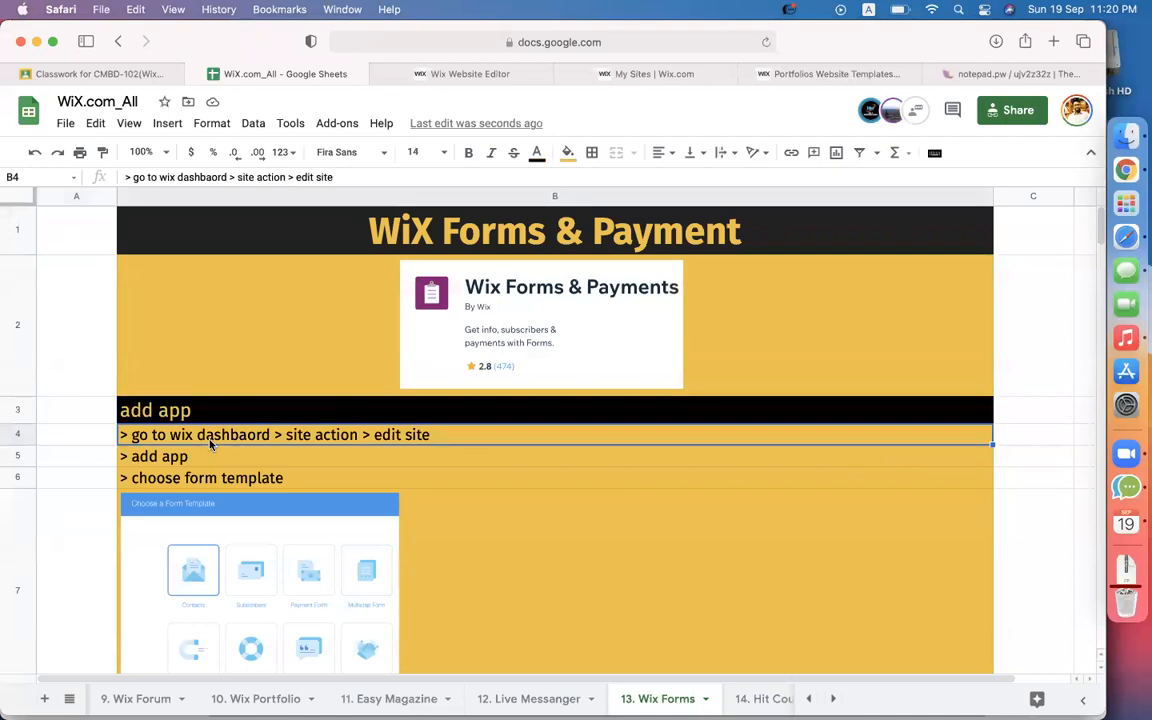
{"action": "left_click", "coordinate": [205, 460]}
{"action": "left_click", "coordinate": [227, 482]}
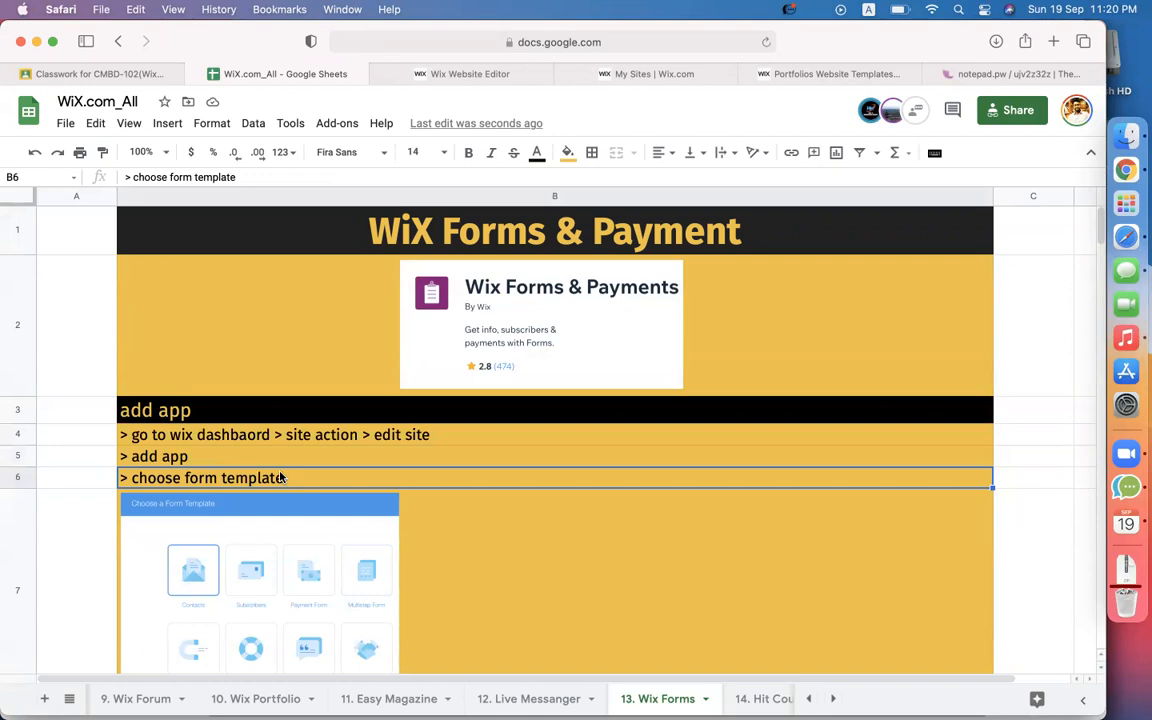
{"action": "scroll", "coordinate": [281, 478], "scroll_direction": "down", "scroll_amount": 5}
{"action": "scroll", "coordinate": [405, 217], "scroll_direction": "up", "scroll_amount": 5}
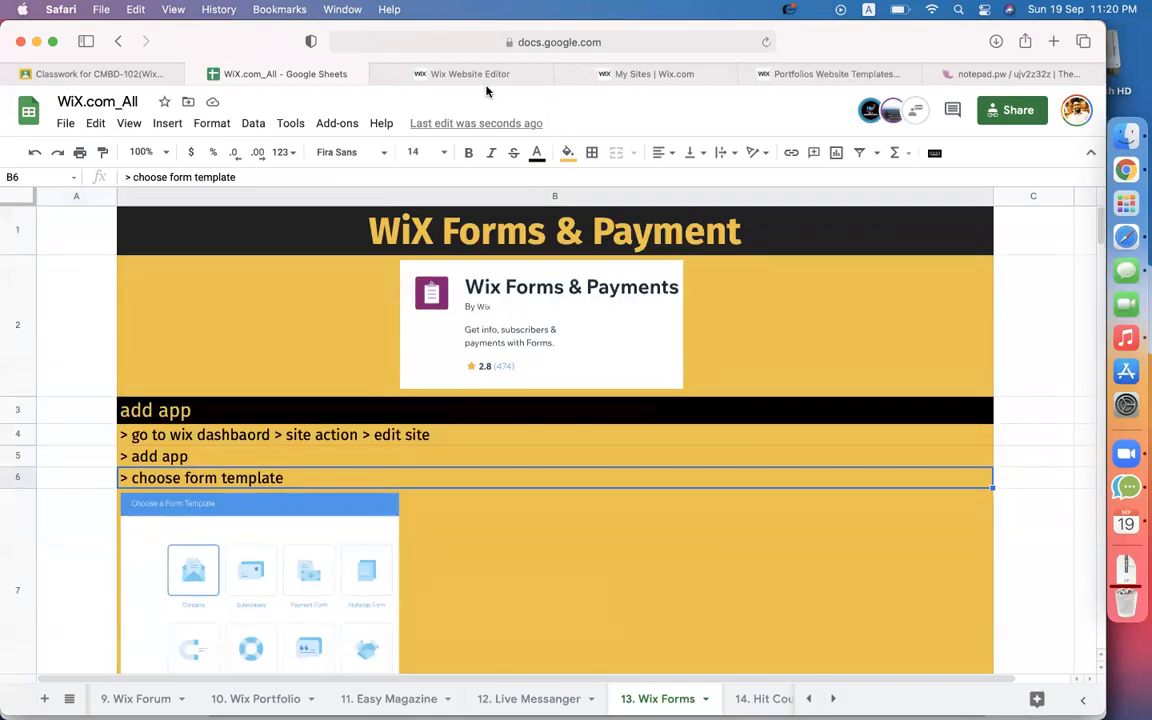
Search the Wix App Market for Wix Forms and confirm Wix Forms & Payments is installed.
{"action": "left_click", "coordinate": [410, 68]}
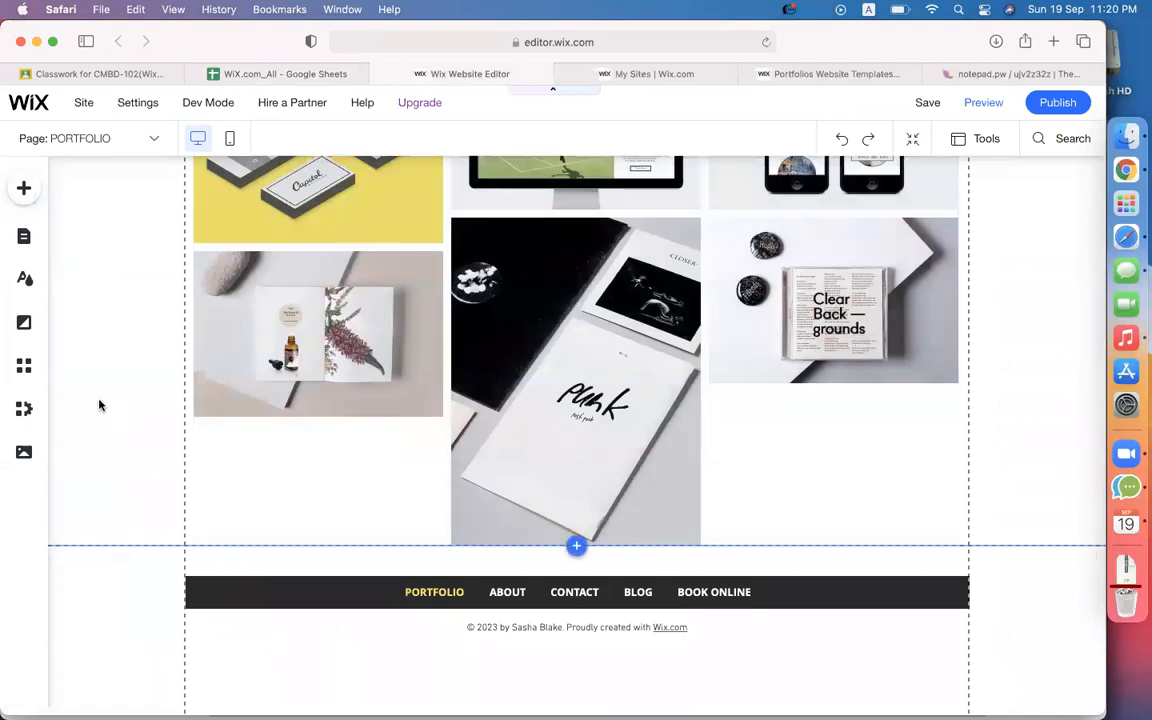
{"action": "left_click", "coordinate": [30, 370]}
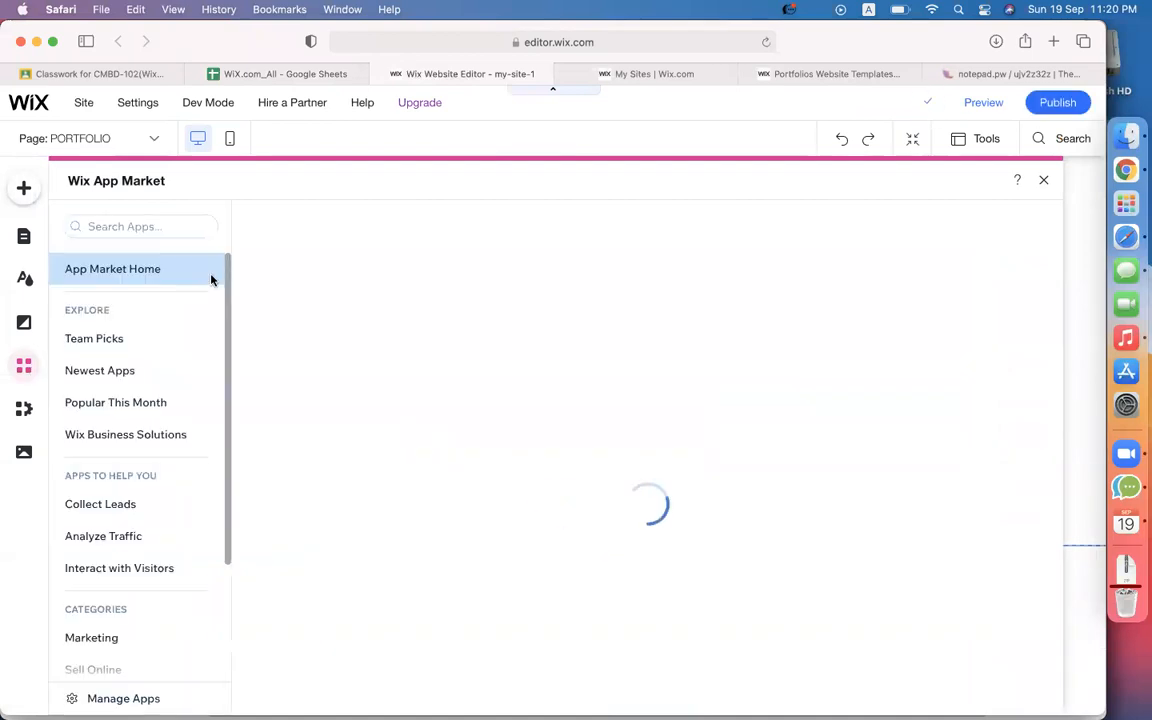
{"action": "left_click", "coordinate": [147, 221]}
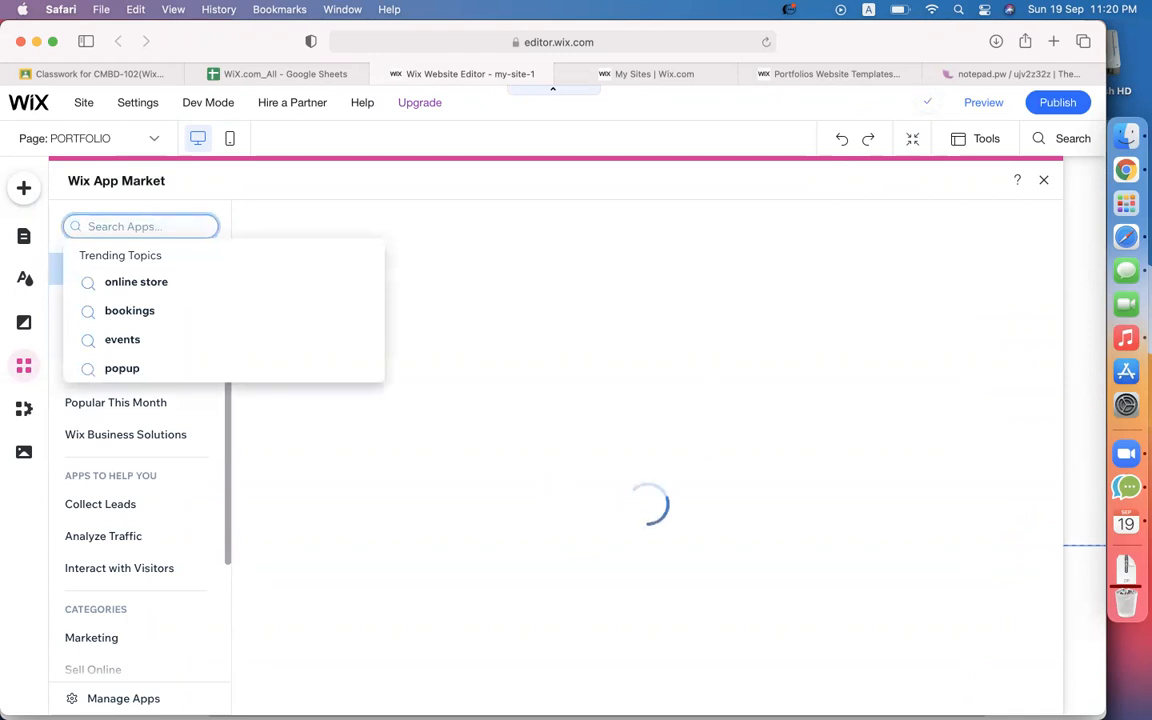
{"action": "type", "text": "win forms"}
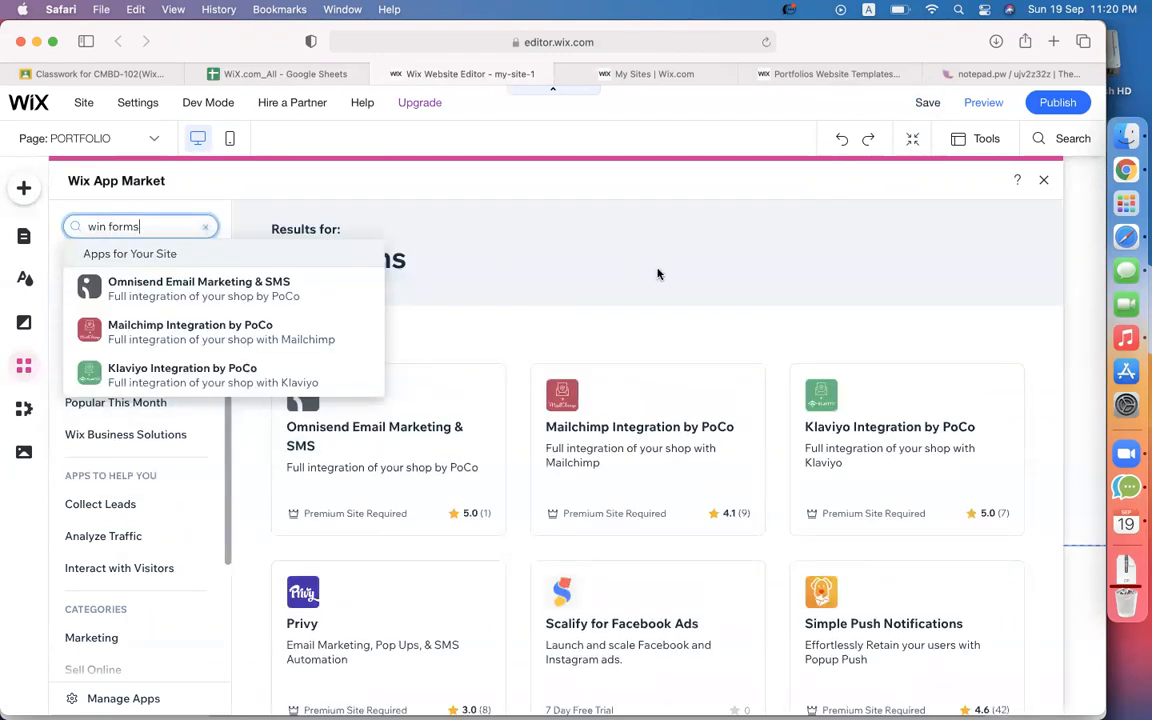
{"action": "left_click", "coordinate": [658, 273]}
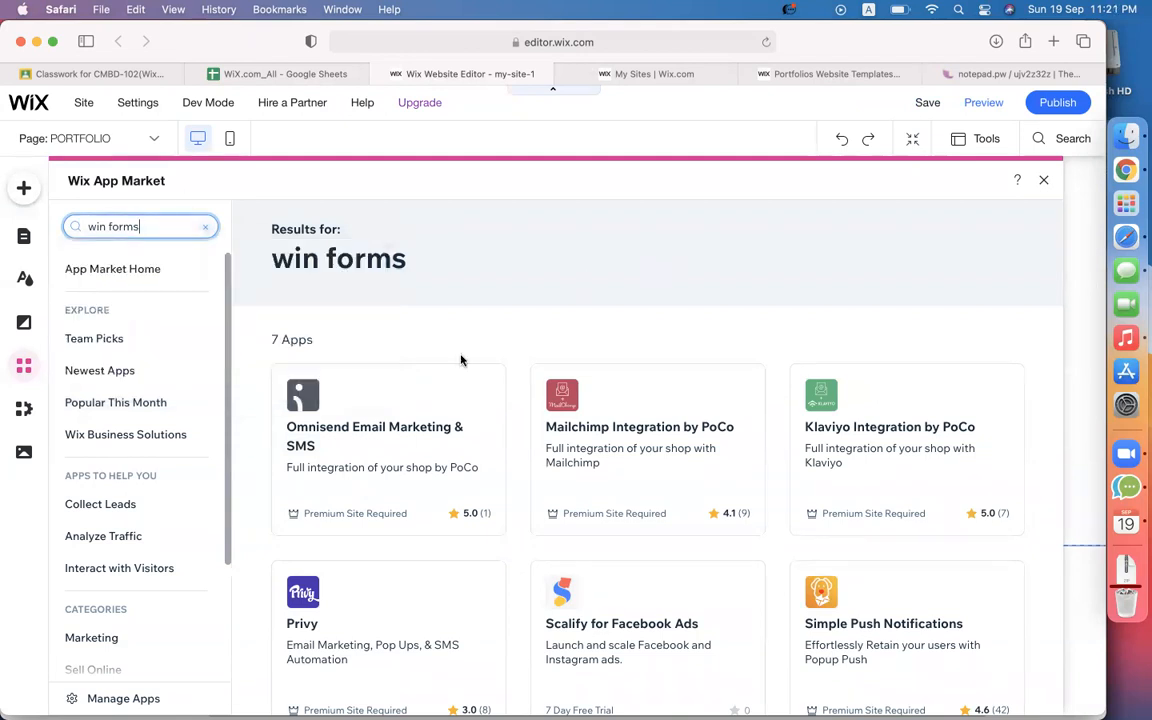
{"action": "scroll", "coordinate": [461, 360], "scroll_direction": "down", "scroll_amount": 5}
{"action": "scroll", "coordinate": [461, 360], "scroll_direction": "up", "scroll_amount": 5}
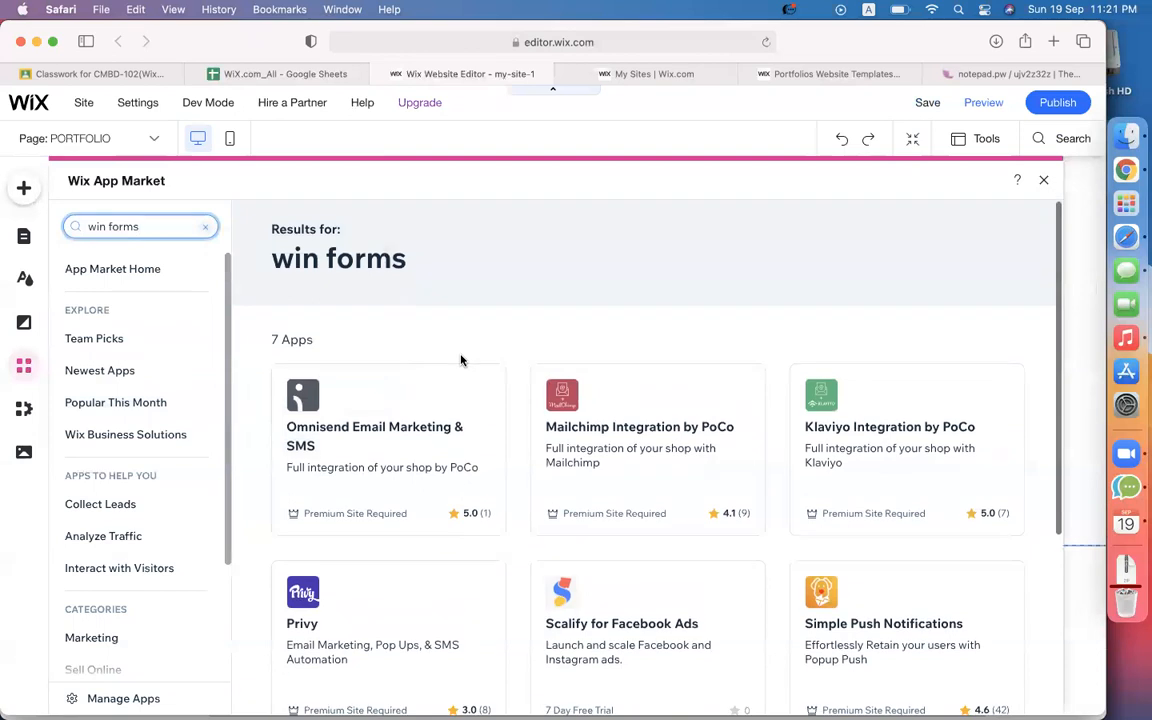
{"action": "key", "text": "BackSpace"}
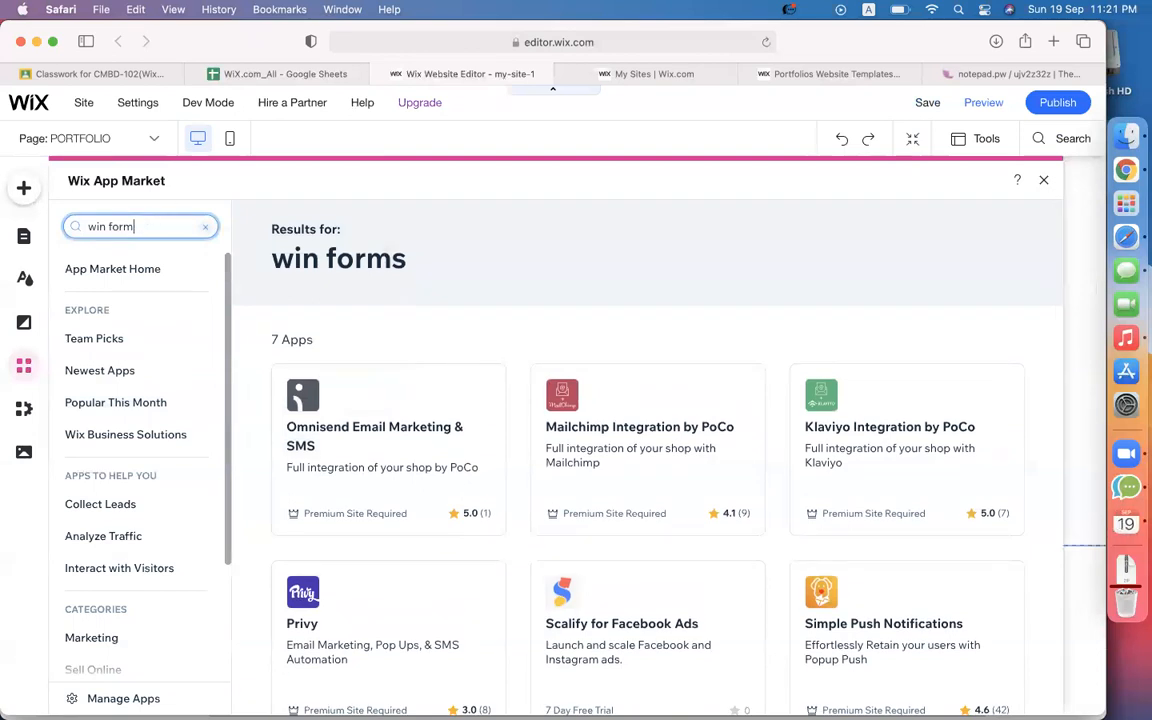
{"action": "key", "text": "BackSpace"}
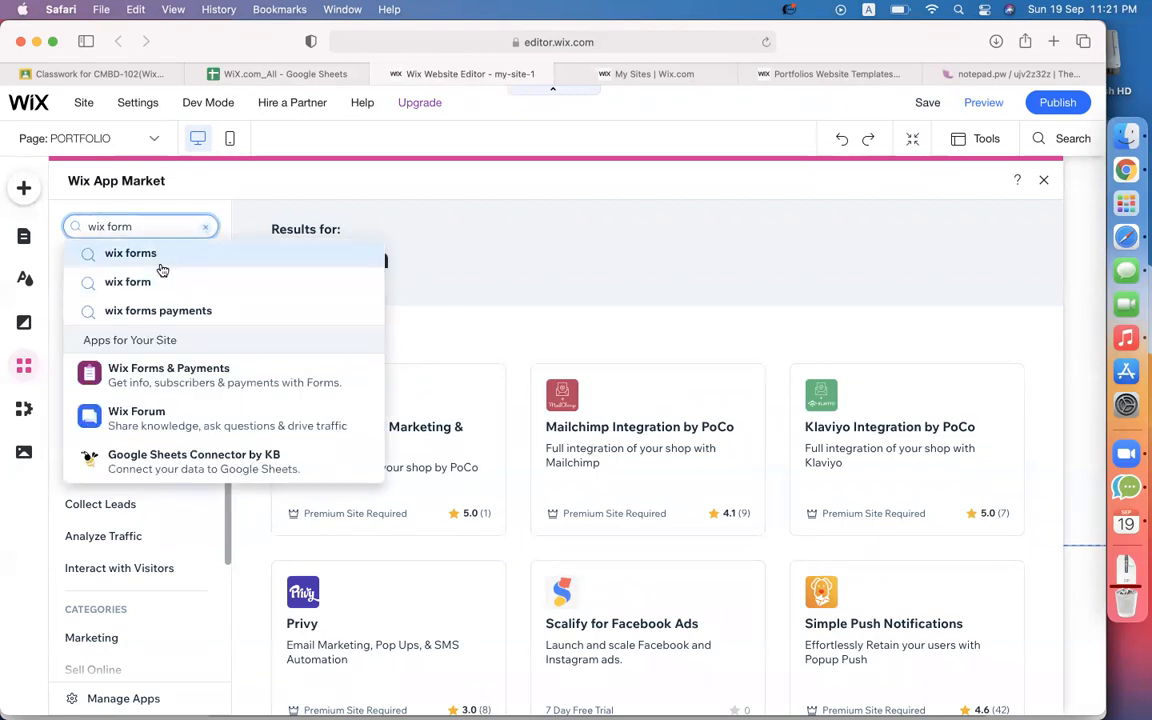
{"action": "left_click", "coordinate": [163, 375]}
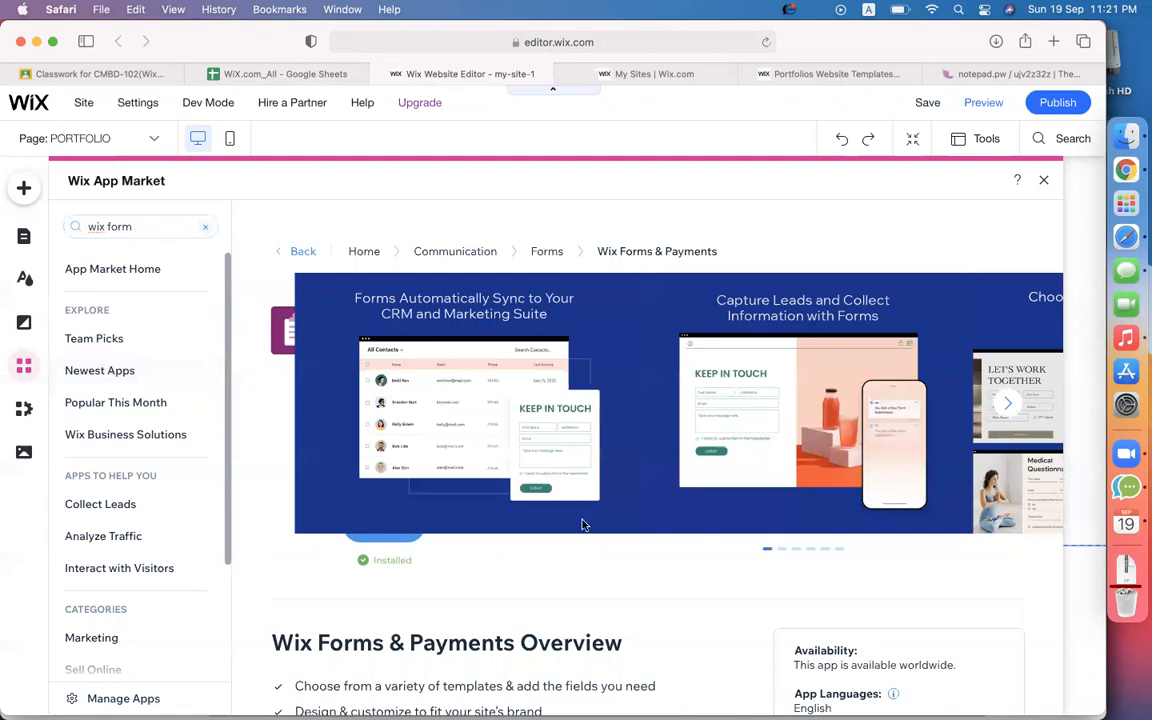
{"action": "left_click", "coordinate": [386, 540]}
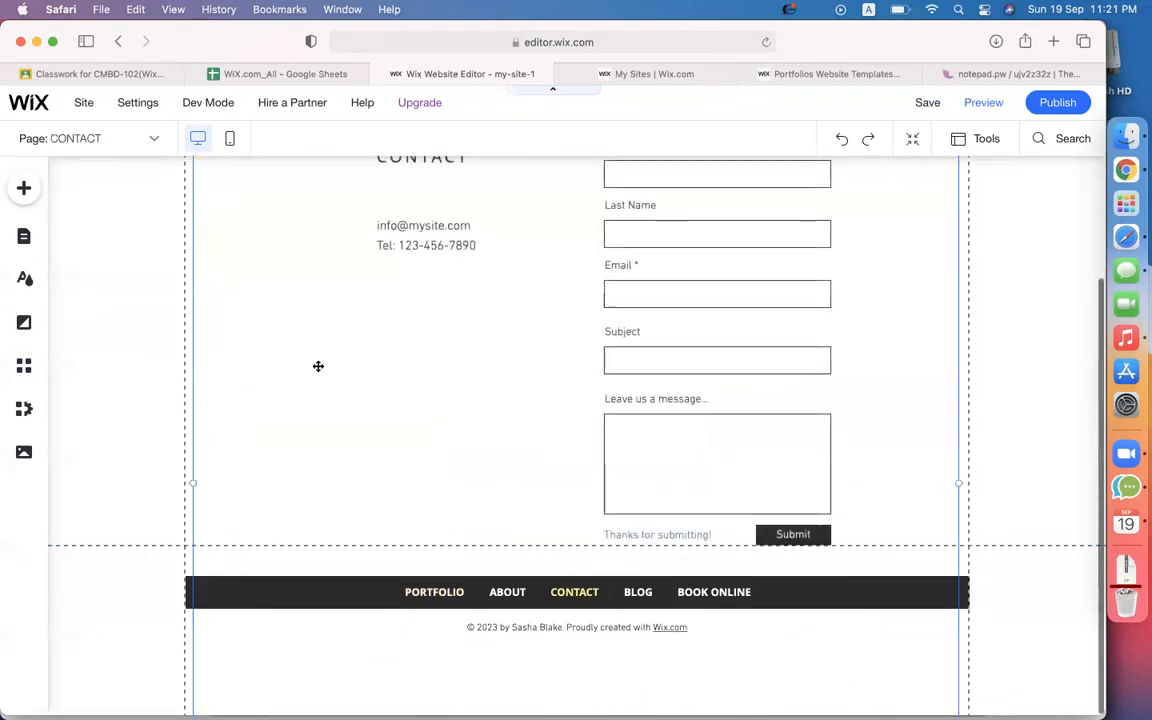
Review the Contact page's existing form, then bring up the Add to Site panel.
{"action": "scroll", "coordinate": [318, 424], "scroll_direction": "up", "scroll_amount": 3}
{"action": "scroll", "coordinate": [318, 424], "scroll_direction": "down", "scroll_amount": 3}
{"action": "scroll", "coordinate": [318, 424], "scroll_direction": "up", "scroll_amount": 3}
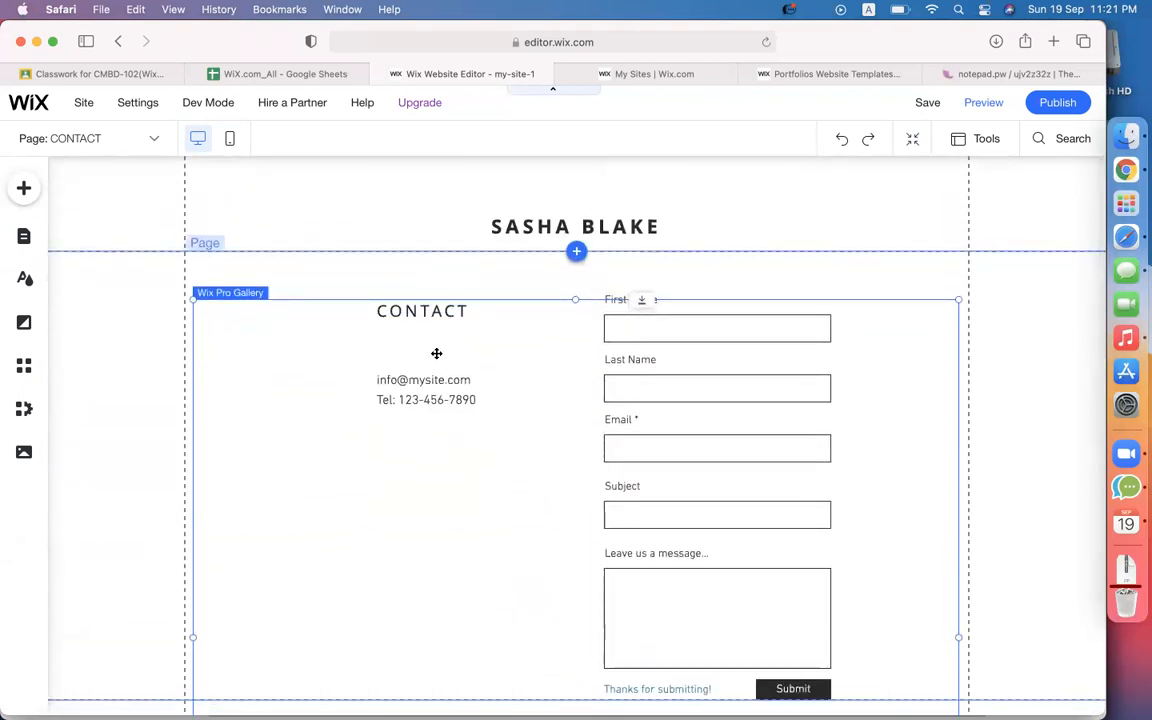
{"action": "scroll", "coordinate": [315, 380], "scroll_direction": "down", "scroll_amount": 3}
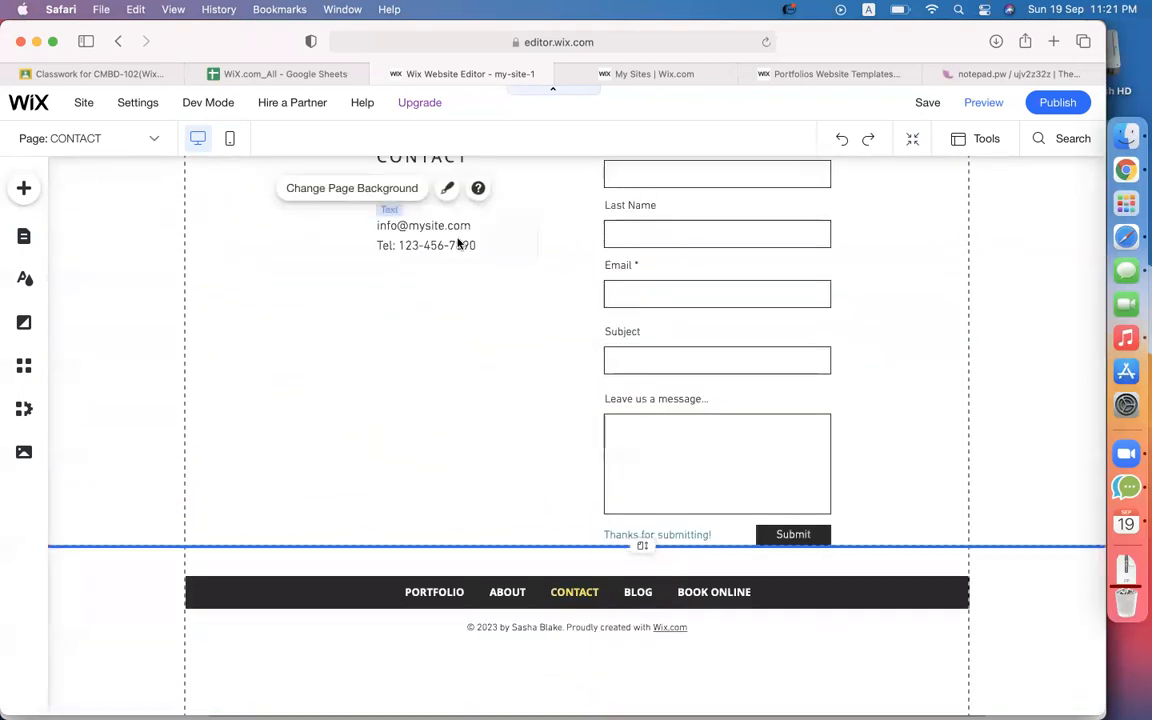
{"action": "scroll", "coordinate": [424, 339], "scroll_direction": "up", "scroll_amount": 3}
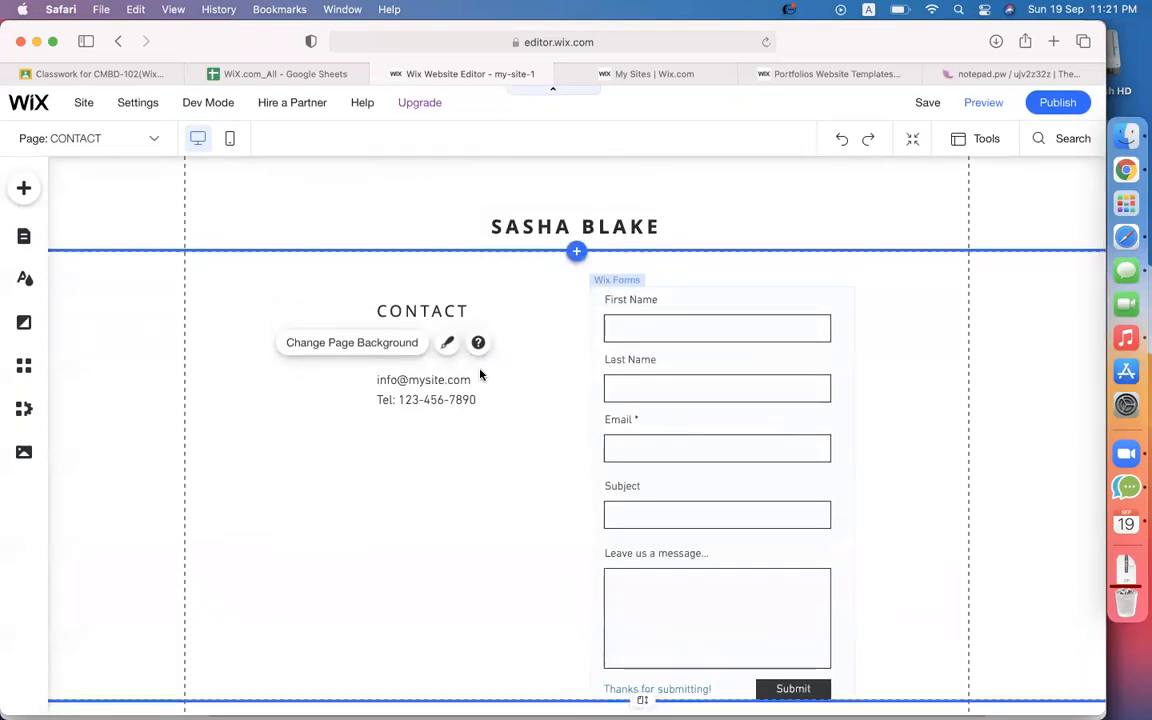
{"action": "scroll", "coordinate": [337, 438], "scroll_direction": "up", "scroll_amount": 1}
{"action": "scroll", "coordinate": [337, 440], "scroll_direction": "down", "scroll_amount": 3}
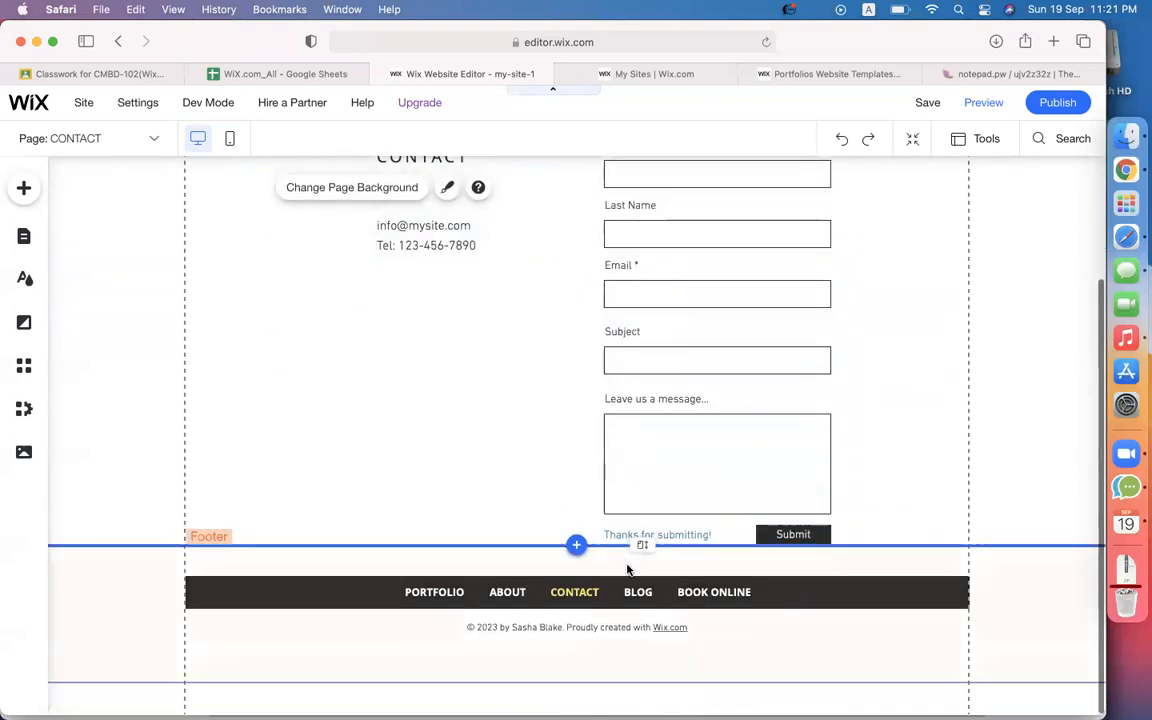
{"action": "left_click", "coordinate": [576, 547]}
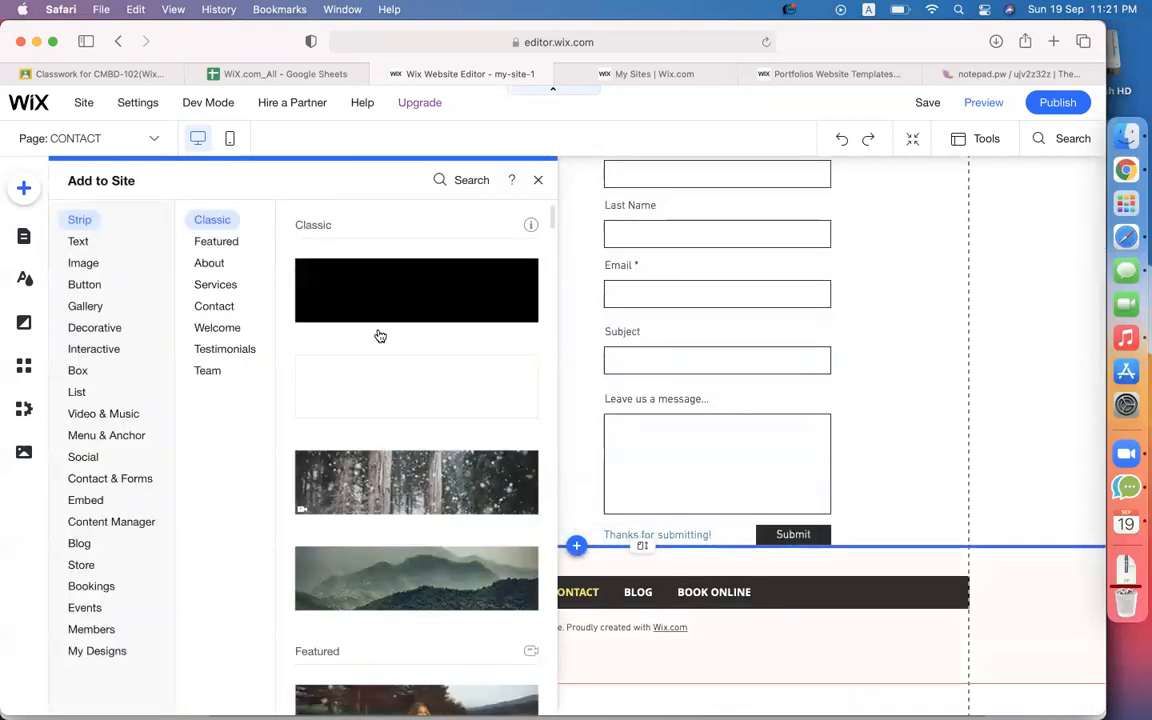
Compare the Payment, Multistep and Donation templates, then add the blue 'Get in Touch' contact form.
{"action": "left_click", "coordinate": [93, 586]}
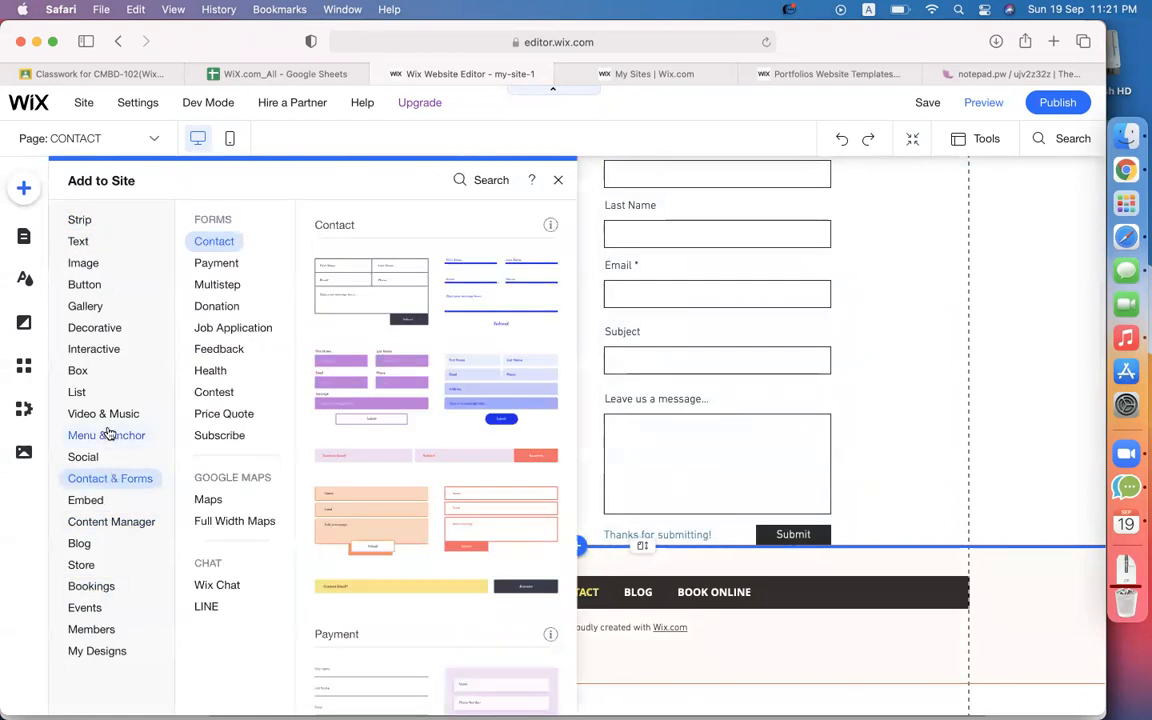
{"action": "mouse_move", "coordinate": [105, 353]}
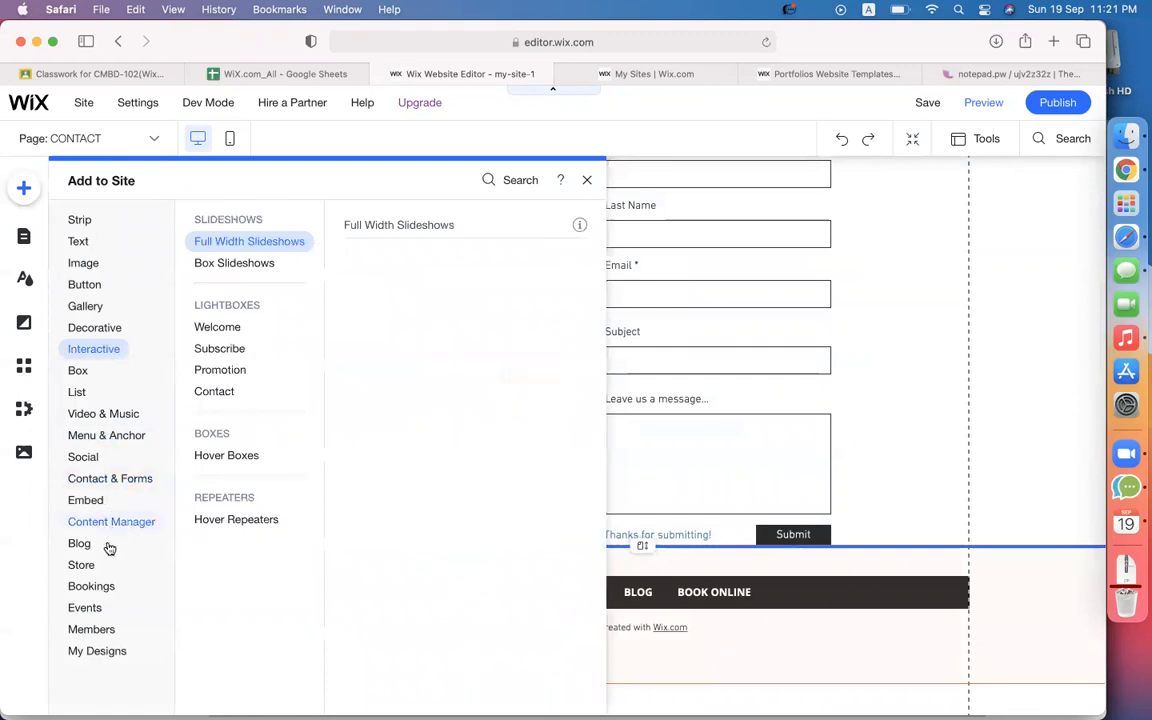
{"action": "mouse_move", "coordinate": [95, 487]}
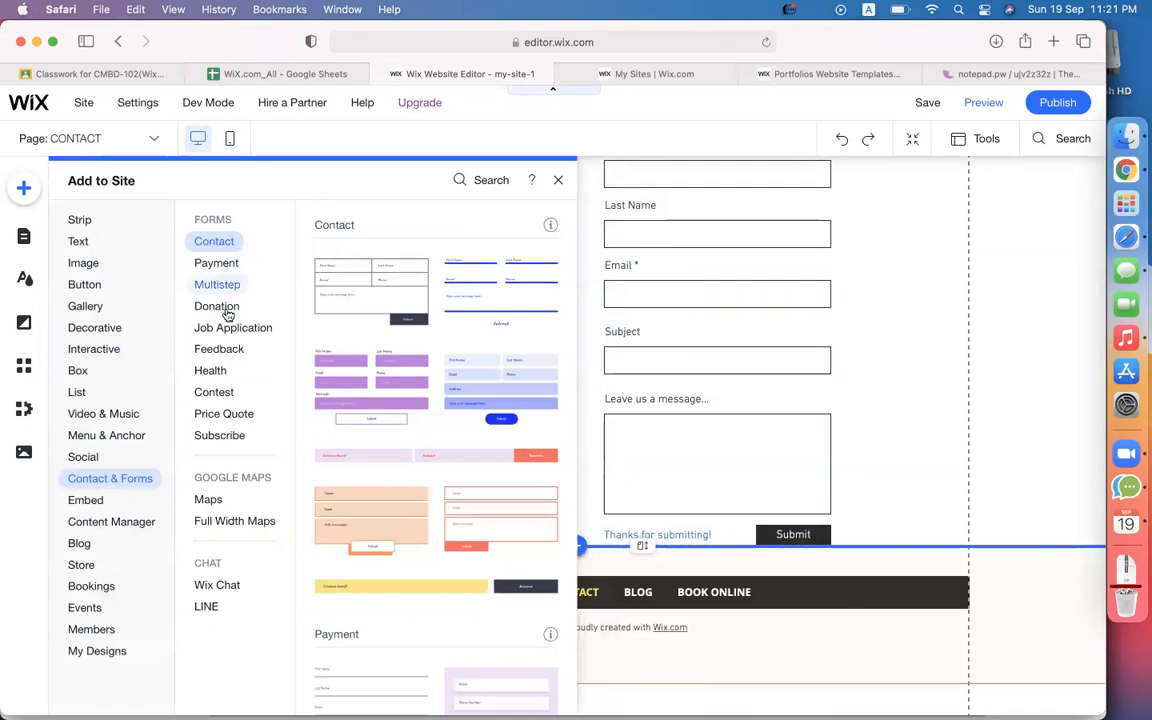
{"action": "left_click", "coordinate": [218, 263]}
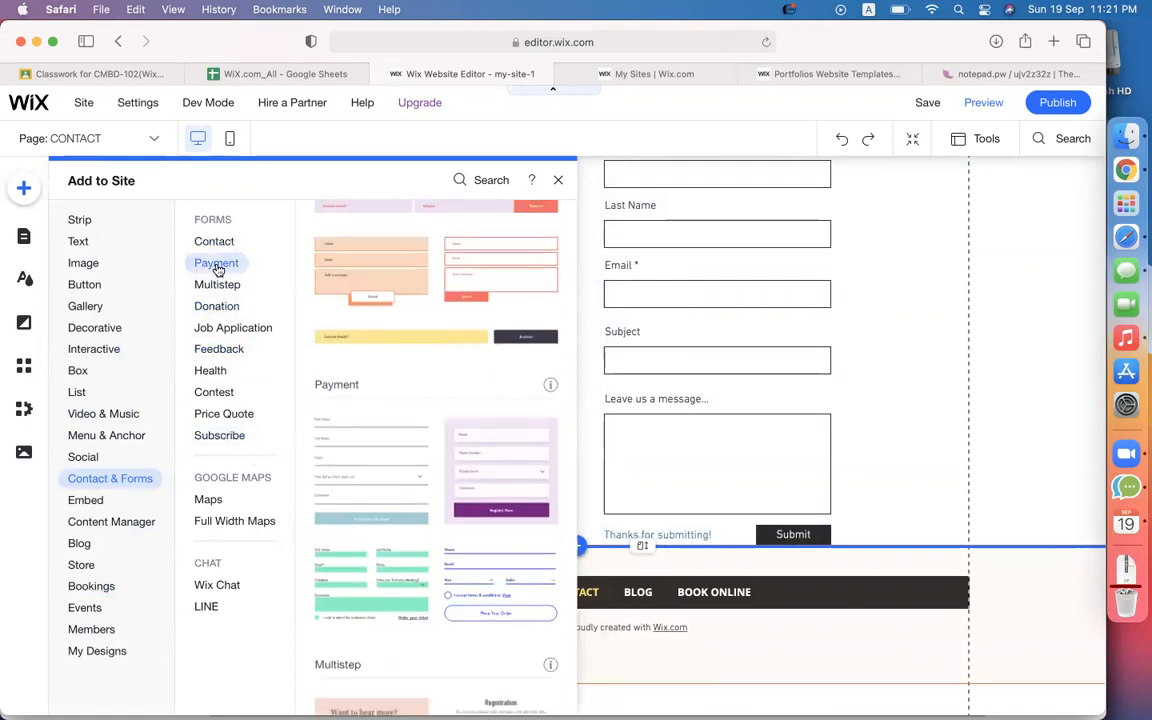
{"action": "left_click", "coordinate": [217, 286]}
{"action": "left_click", "coordinate": [217, 304]}
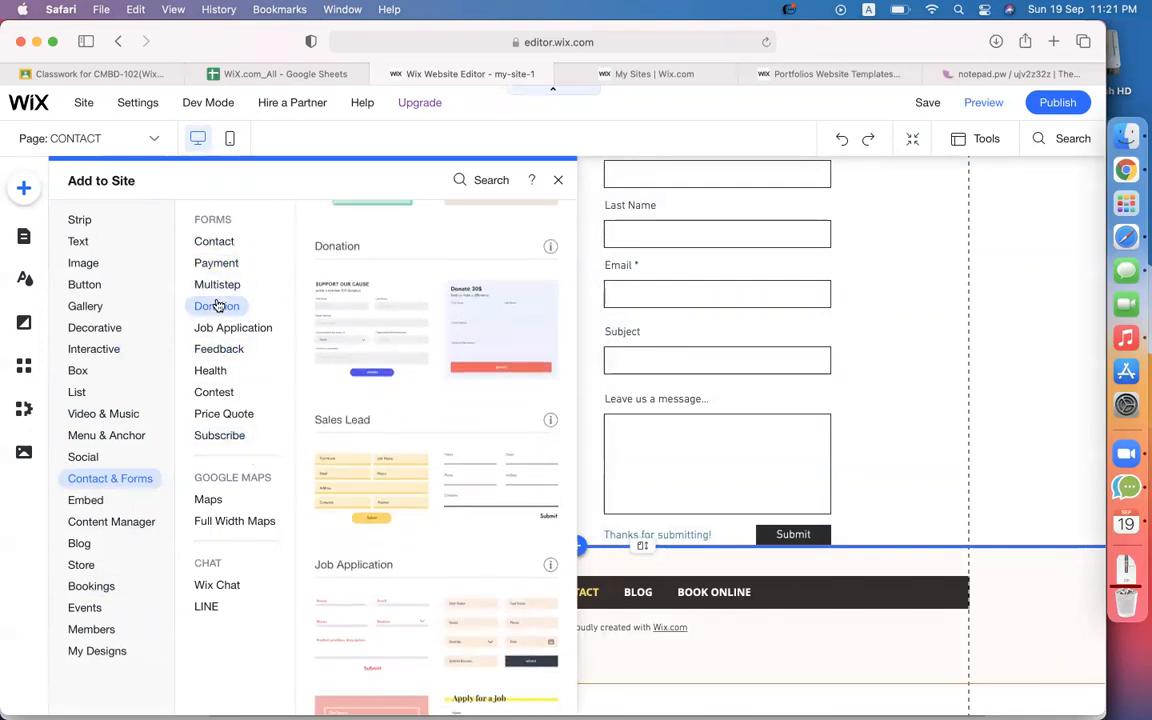
{"action": "left_click", "coordinate": [219, 249]}
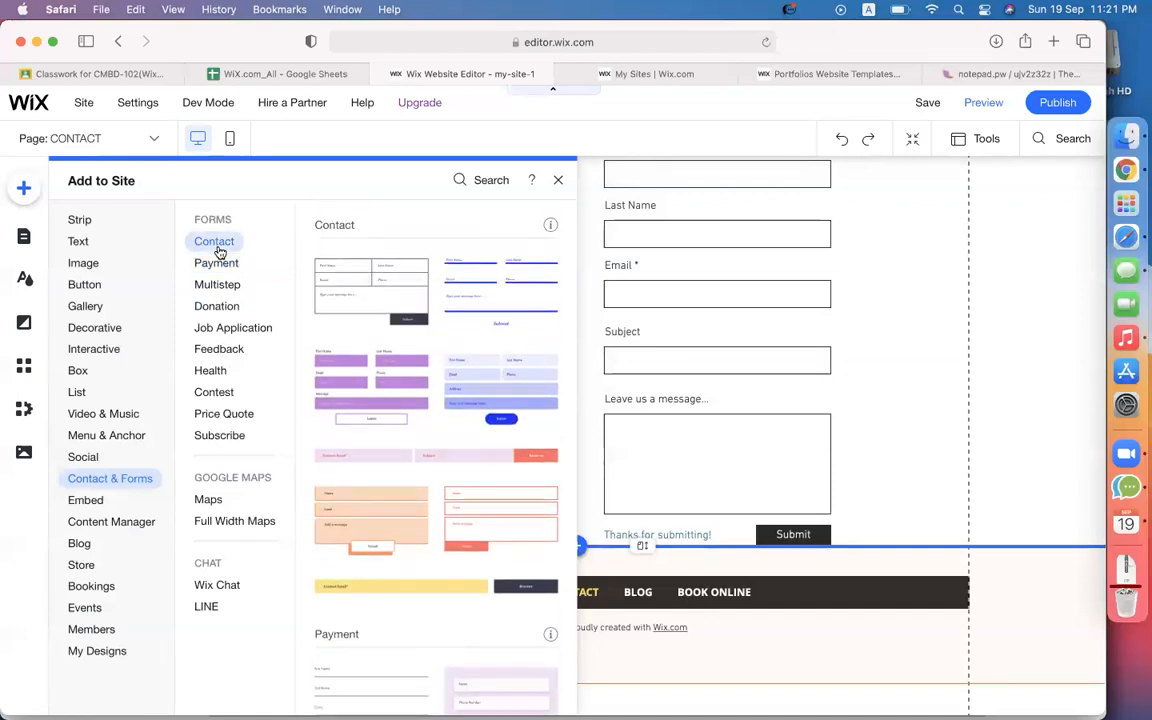
{"action": "left_click", "coordinate": [509, 384]}
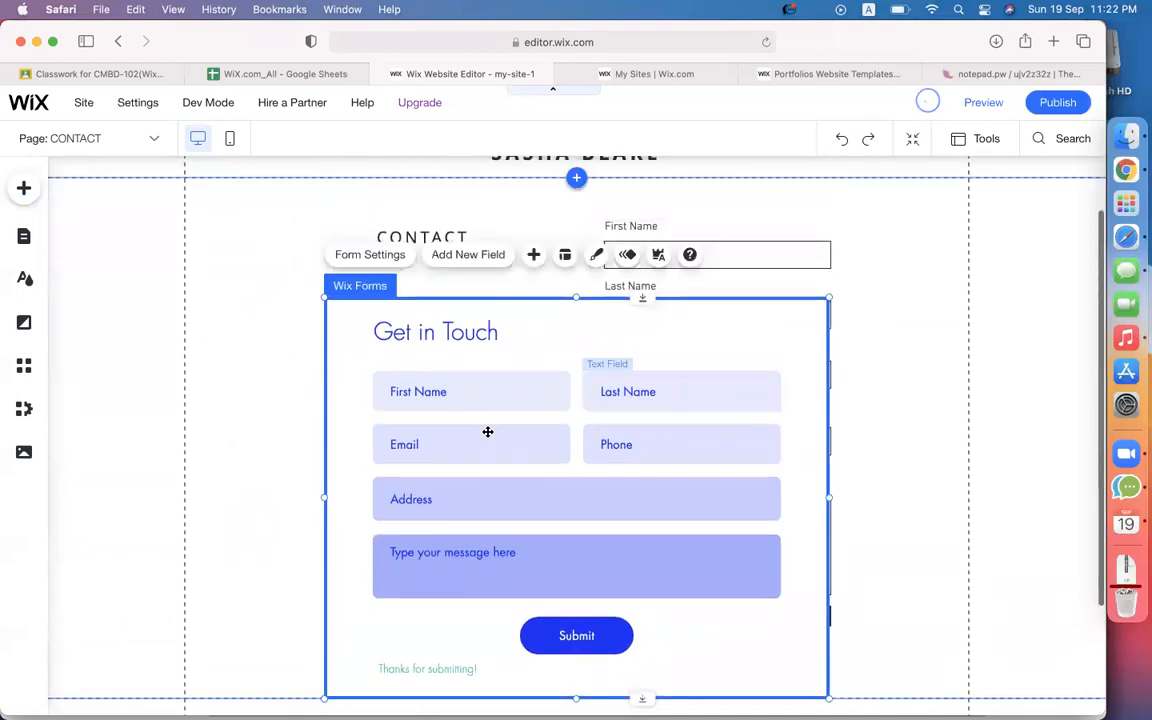
Delete the old First/Last Name contact form and the CONTACT heading from the page.
{"action": "left_click", "coordinate": [617, 283]}
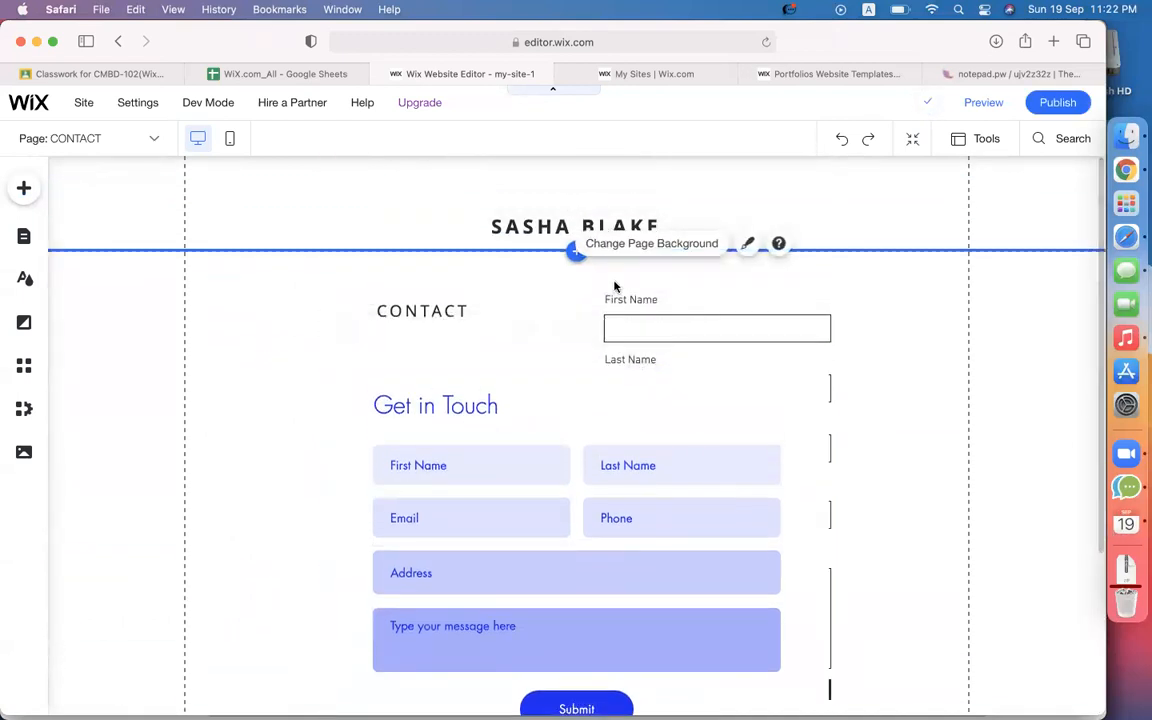
{"action": "left_click", "coordinate": [537, 315]}
{"action": "left_click", "coordinate": [600, 300]}
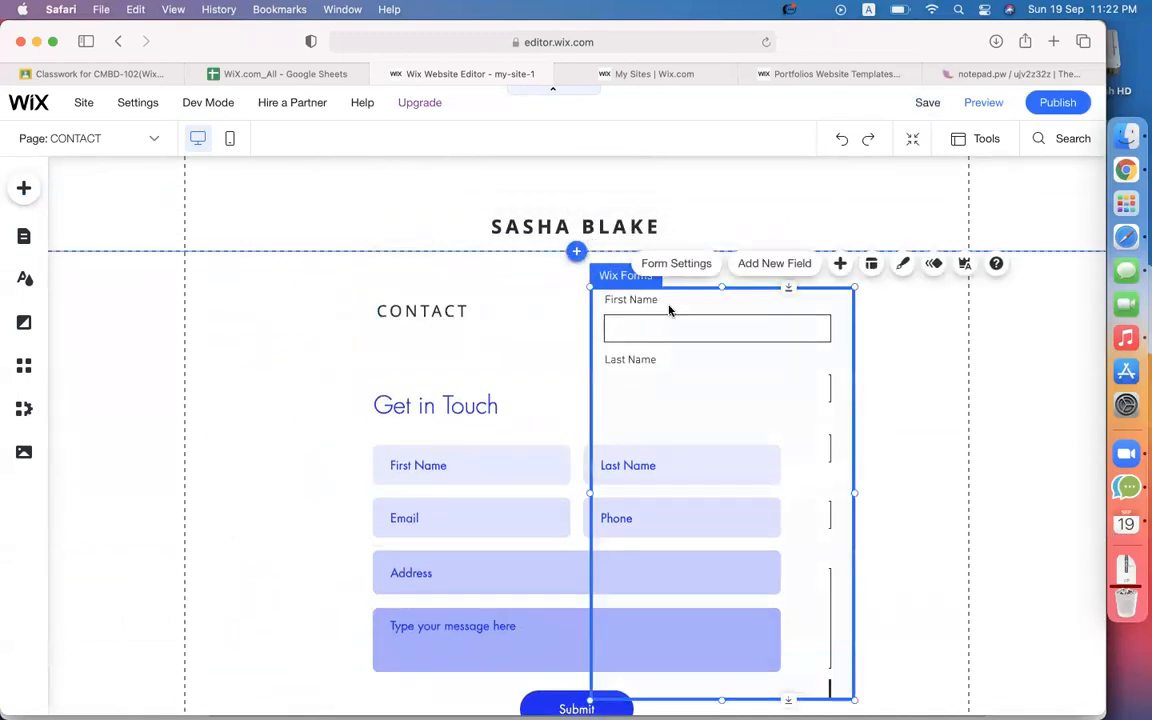
{"action": "key", "text": "Delete"}
{"action": "left_click", "coordinate": [447, 306]}
{"action": "key", "text": "Delete"}
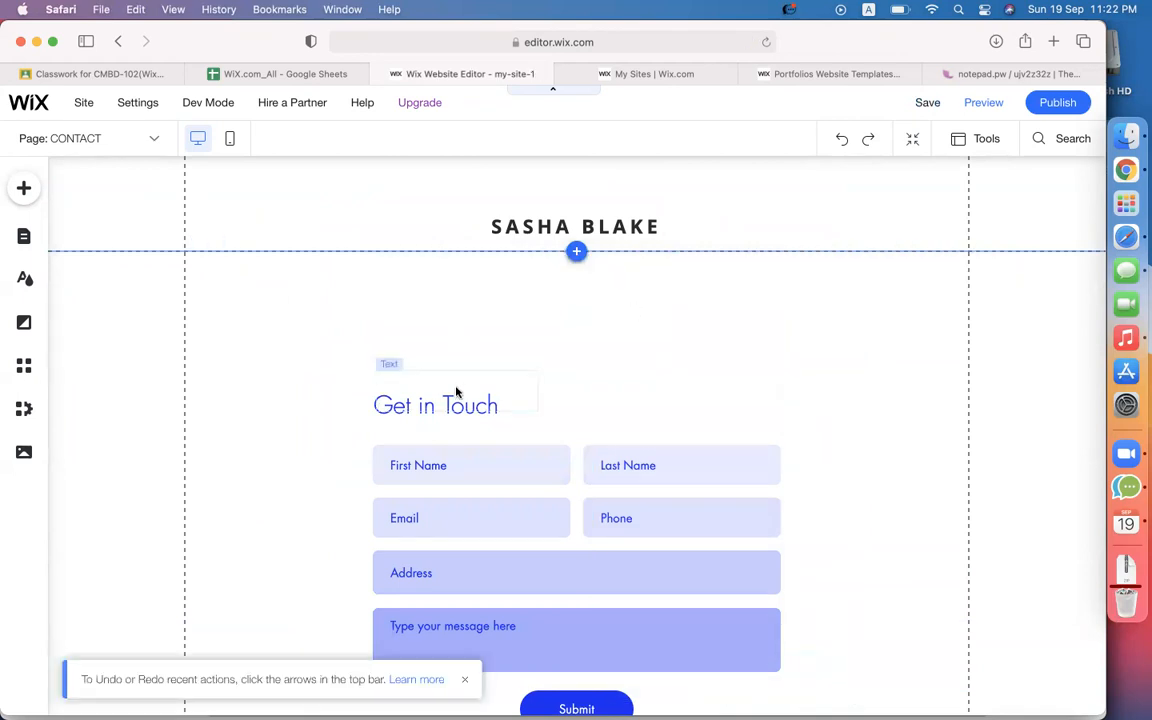
{"action": "scroll", "coordinate": [458, 392], "scroll_direction": "down", "scroll_amount": 3}
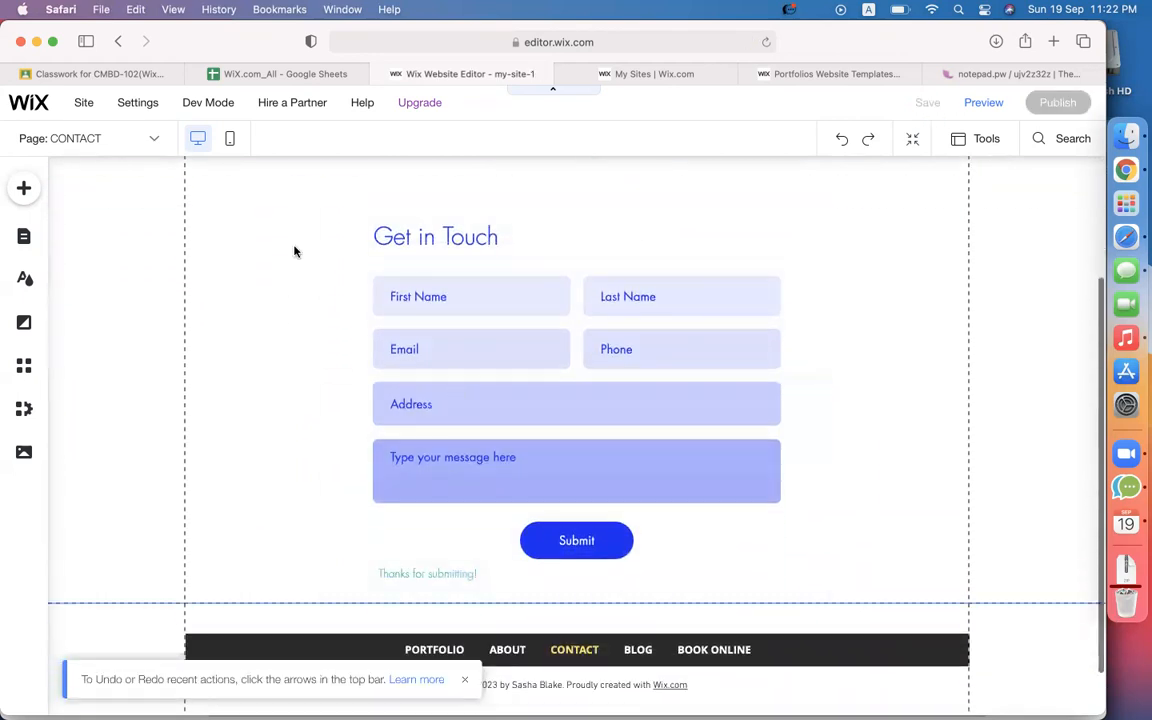
{"action": "scroll", "coordinate": [512, 380], "scroll_direction": "up", "scroll_amount": 2}
{"action": "scroll", "coordinate": [393, 390], "scroll_direction": "down", "scroll_amount": 2}
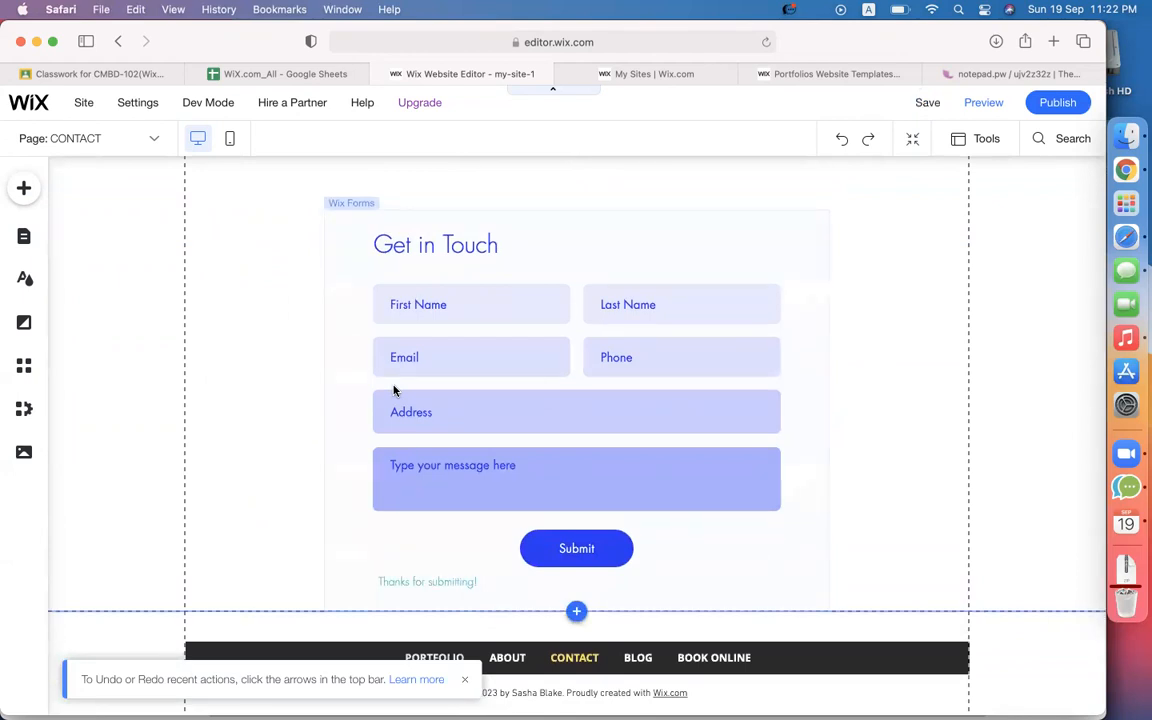
{"action": "left_click", "coordinate": [20, 188]}
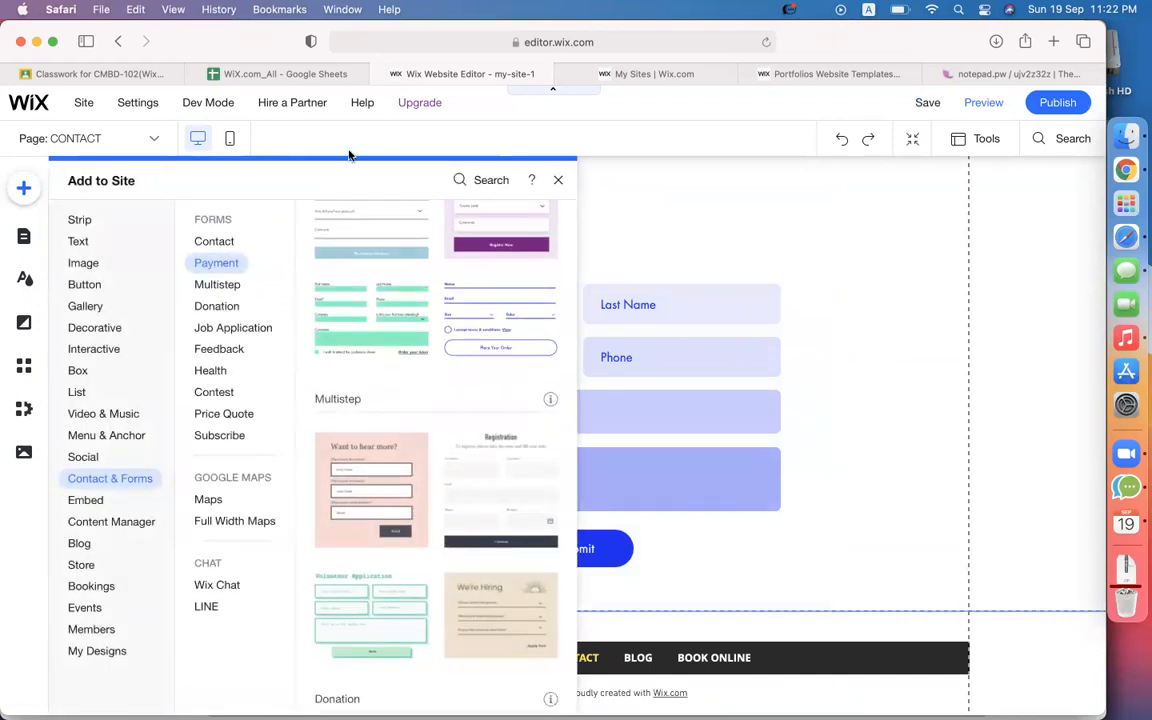
{"action": "left_click", "coordinate": [690, 212]}
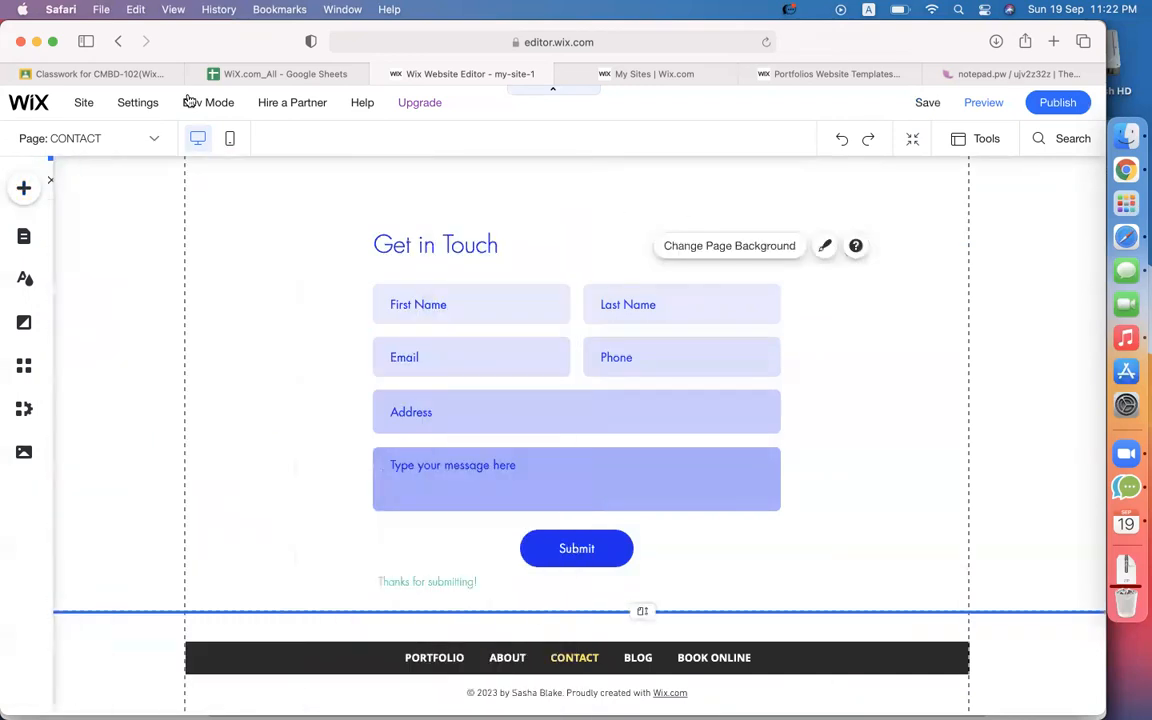
{"action": "left_click", "coordinate": [124, 141]}
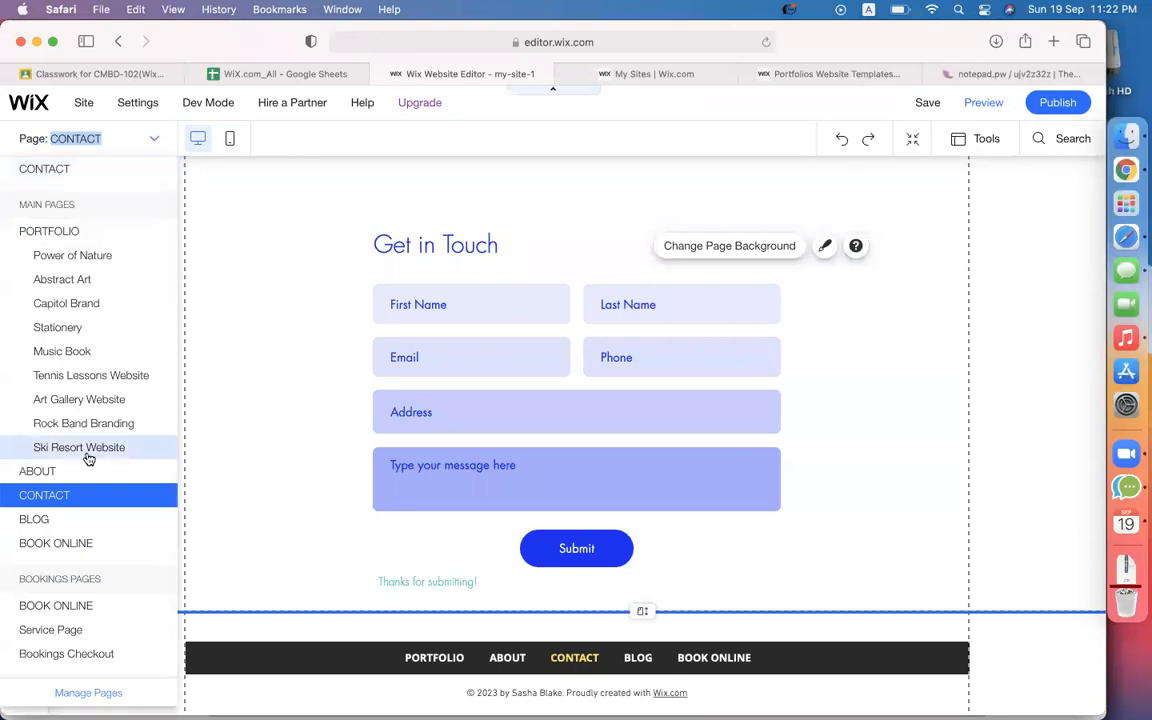
{"action": "left_click", "coordinate": [323, 344]}
{"action": "scroll", "coordinate": [321, 342], "scroll_direction": "up", "scroll_amount": 3}
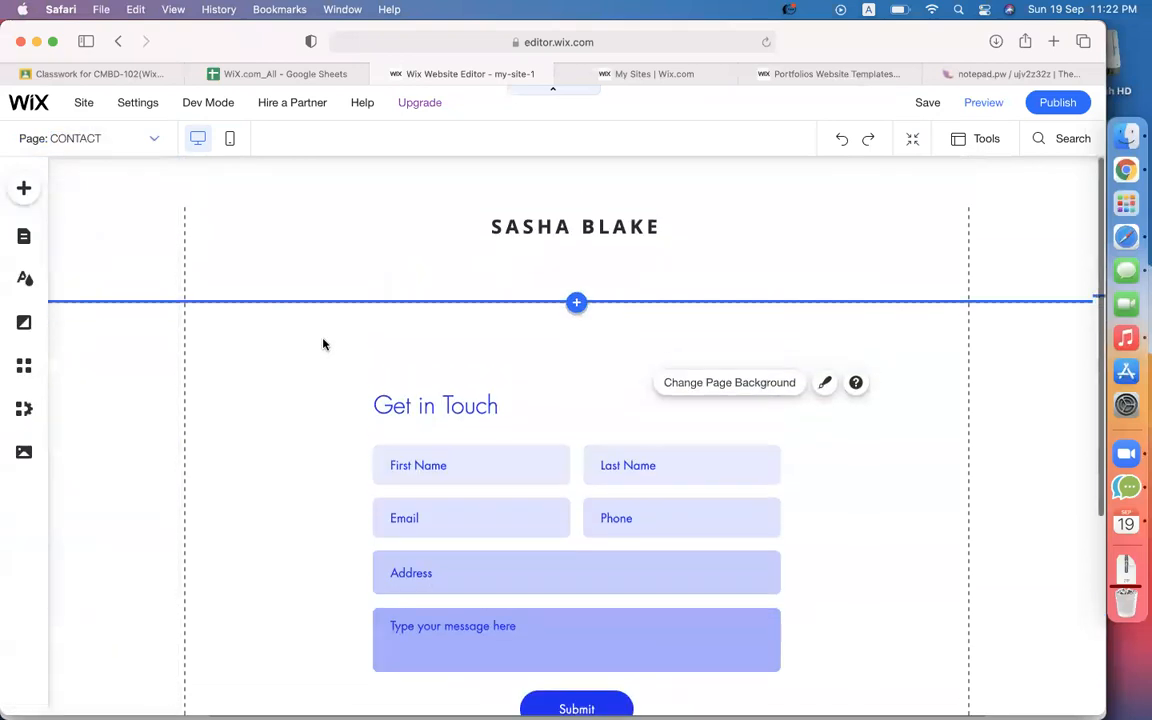
{"action": "scroll", "coordinate": [610, 234], "scroll_direction": "down", "scroll_amount": 3}
{"action": "scroll", "coordinate": [616, 237], "scroll_direction": "up", "scroll_amount": 3}
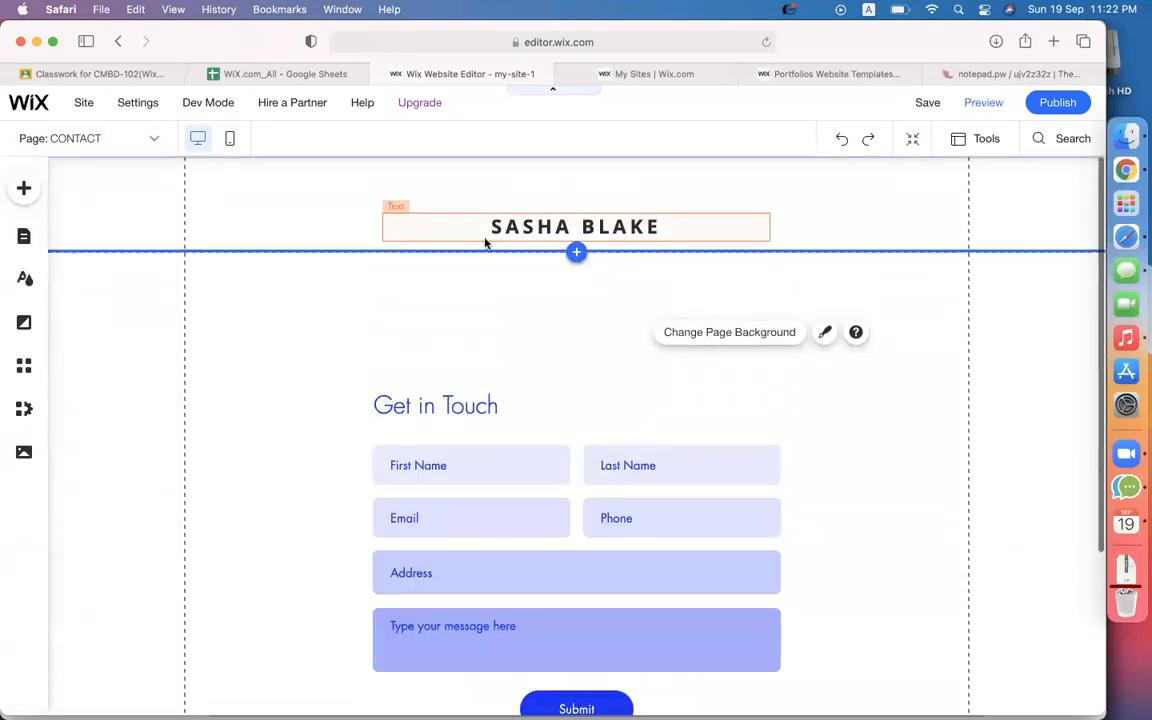
{"action": "left_click", "coordinate": [117, 148]}
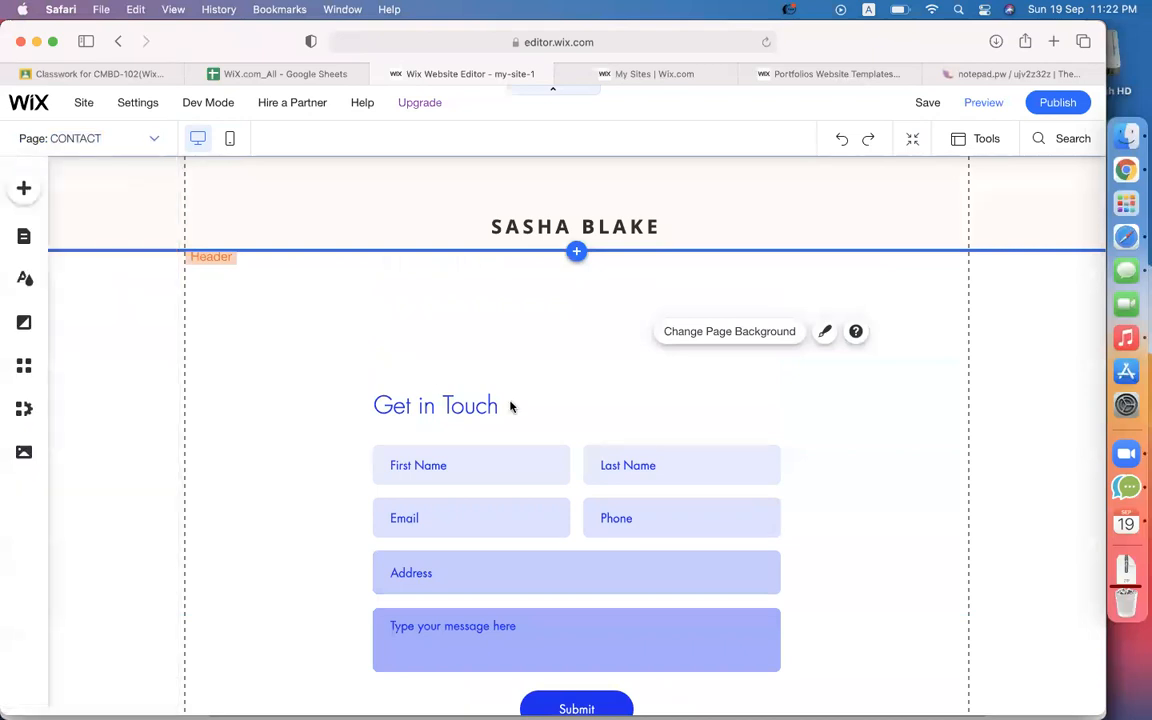
{"action": "scroll", "coordinate": [480, 400], "scroll_direction": "down", "scroll_amount": 2}
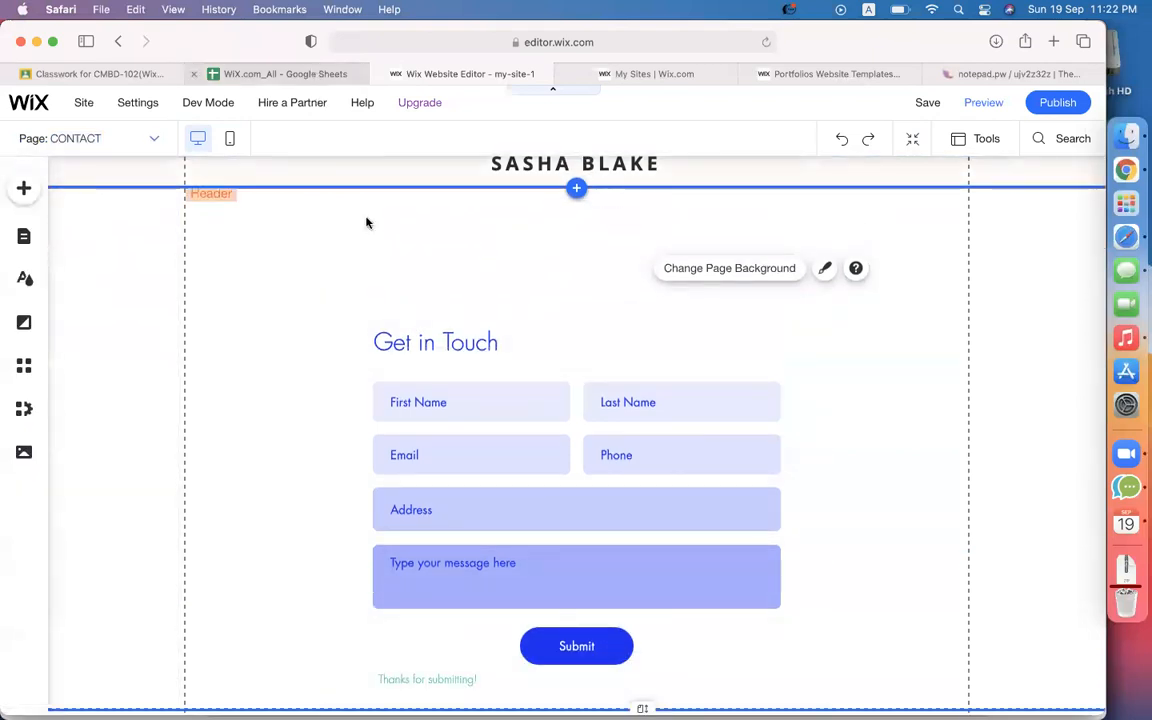
{"action": "scroll", "coordinate": [481, 417], "scroll_direction": "down", "scroll_amount": 2}
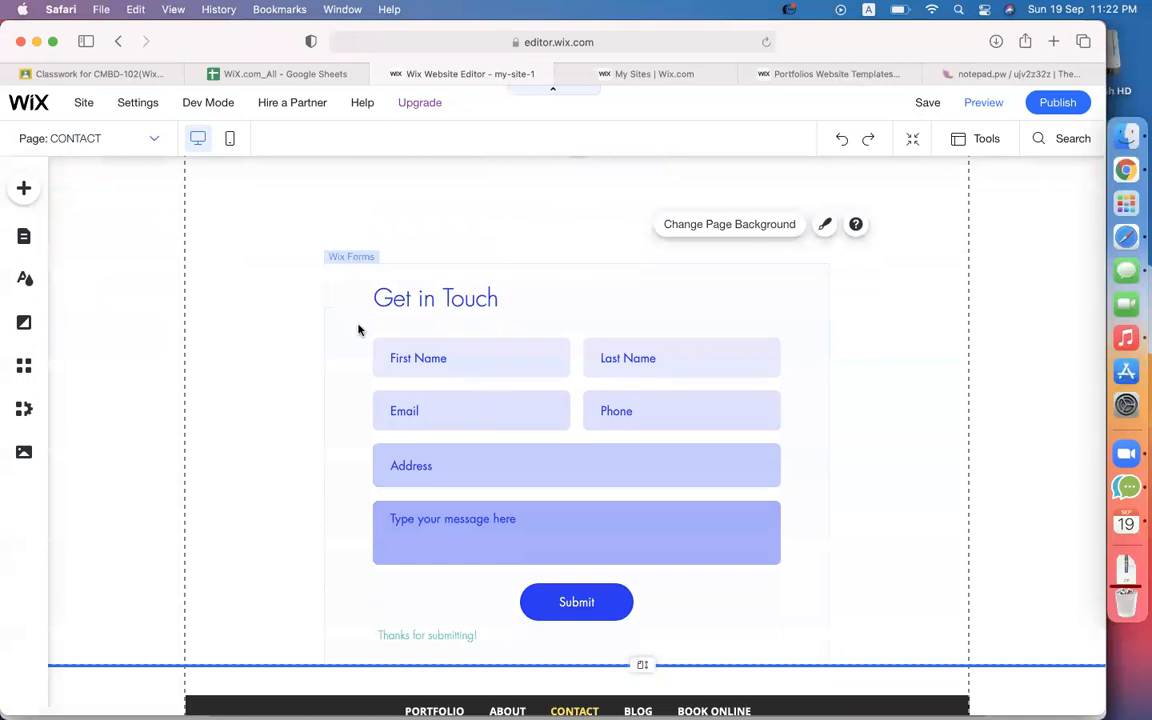
Add a Company field from Contact Fields to the Get in Touch form.
{"action": "left_click", "coordinate": [359, 328]}
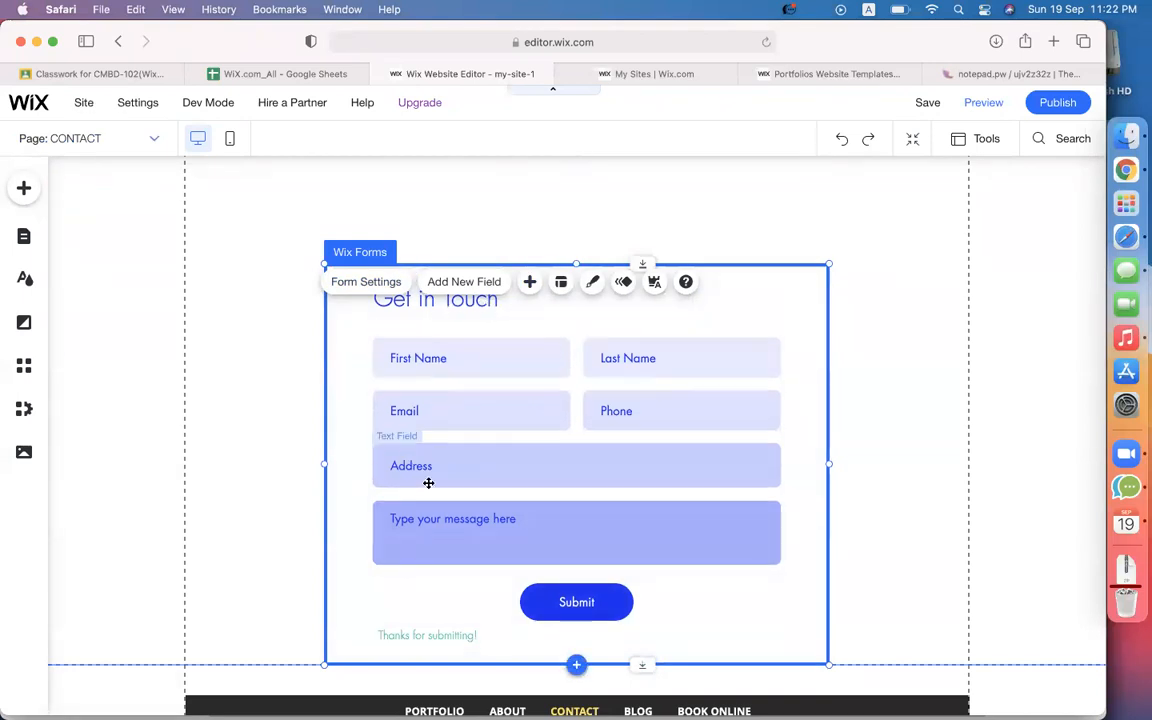
{"action": "scroll", "coordinate": [462, 522], "scroll_direction": "down", "scroll_amount": 1}
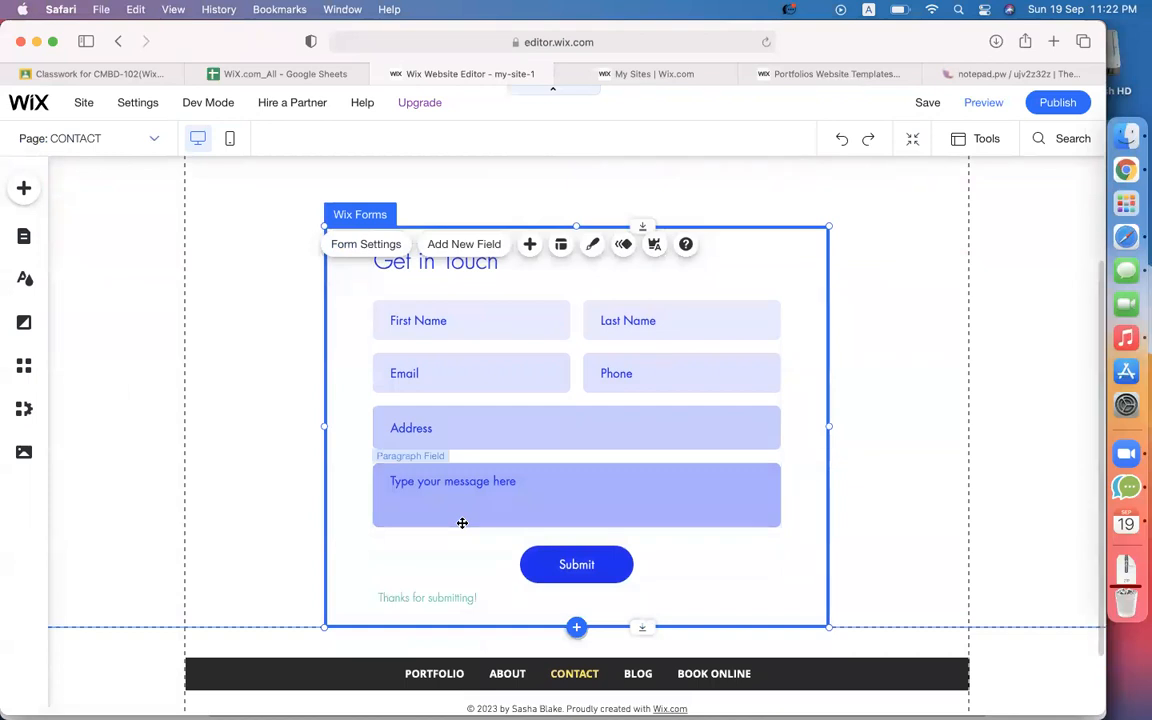
{"action": "left_click", "coordinate": [471, 245]}
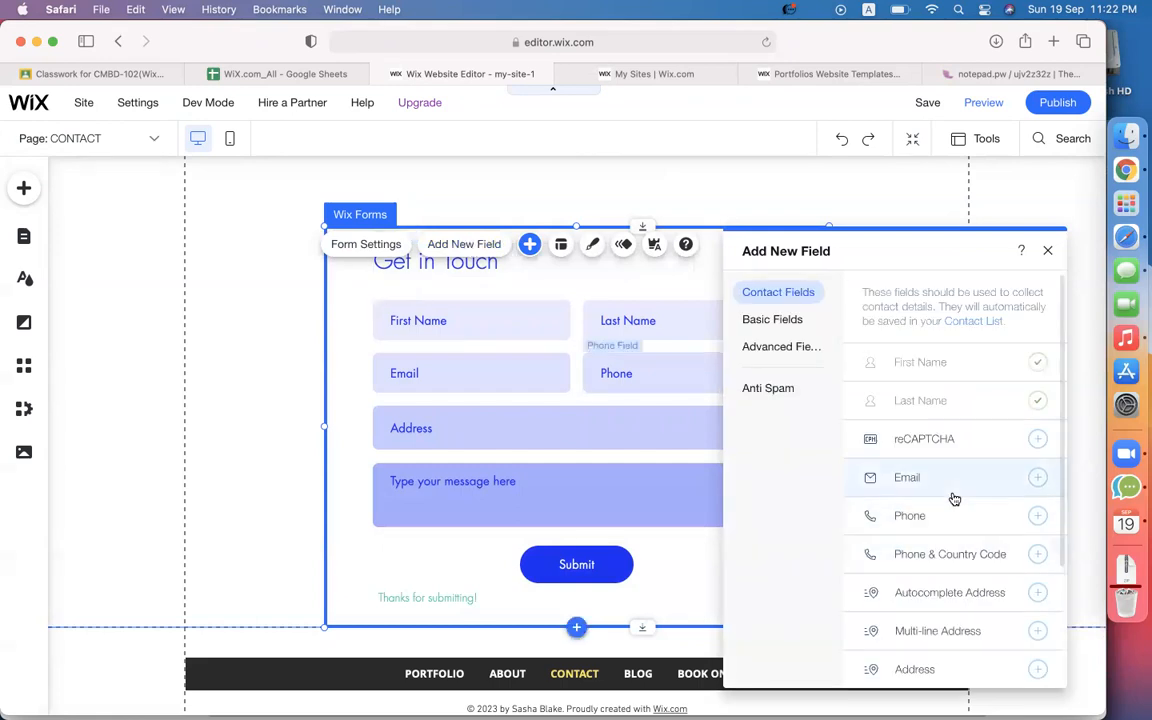
{"action": "scroll", "coordinate": [951, 496], "scroll_direction": "down", "scroll_amount": 3}
{"action": "scroll", "coordinate": [954, 498], "scroll_direction": "down", "scroll_amount": 4}
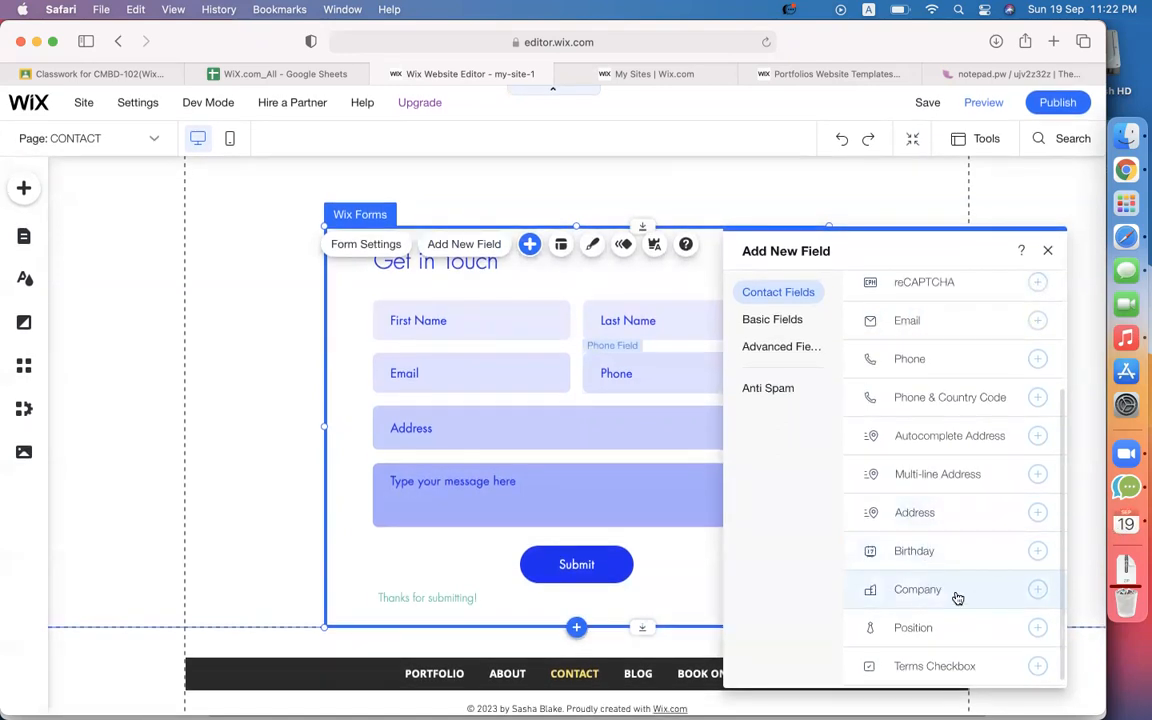
{"action": "left_click", "coordinate": [1038, 591]}
{"action": "scroll", "coordinate": [542, 535], "scroll_direction": "down", "scroll_amount": 2}
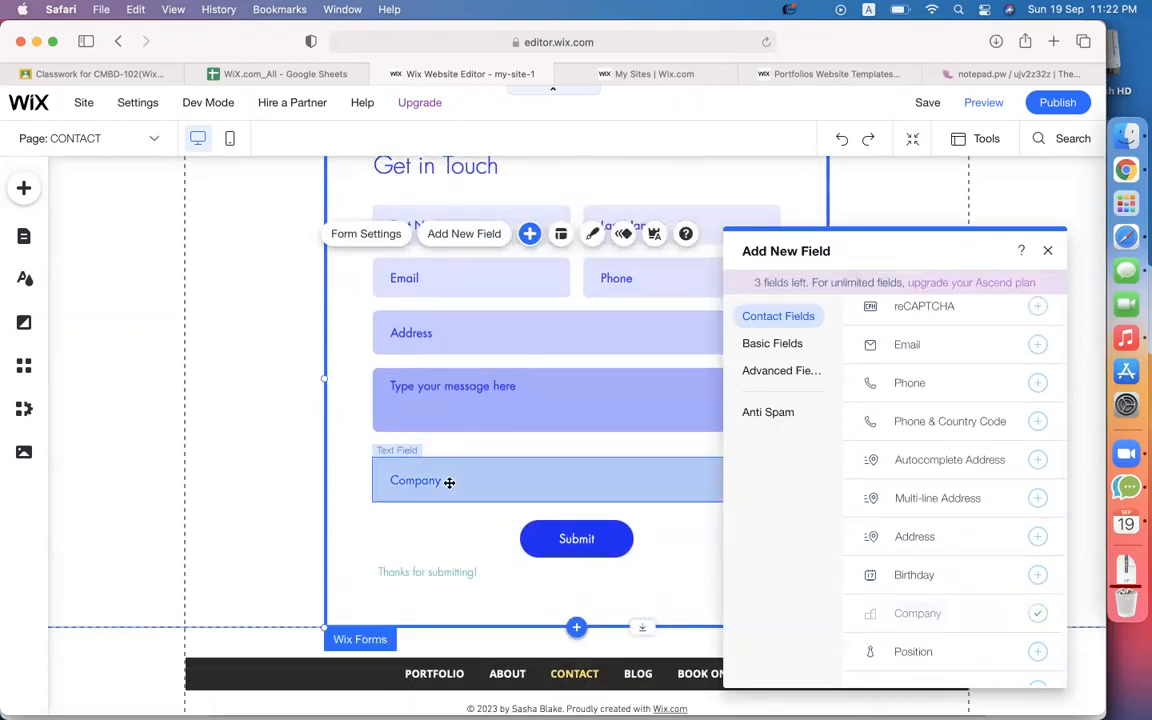
{"action": "left_click", "coordinate": [449, 482]}
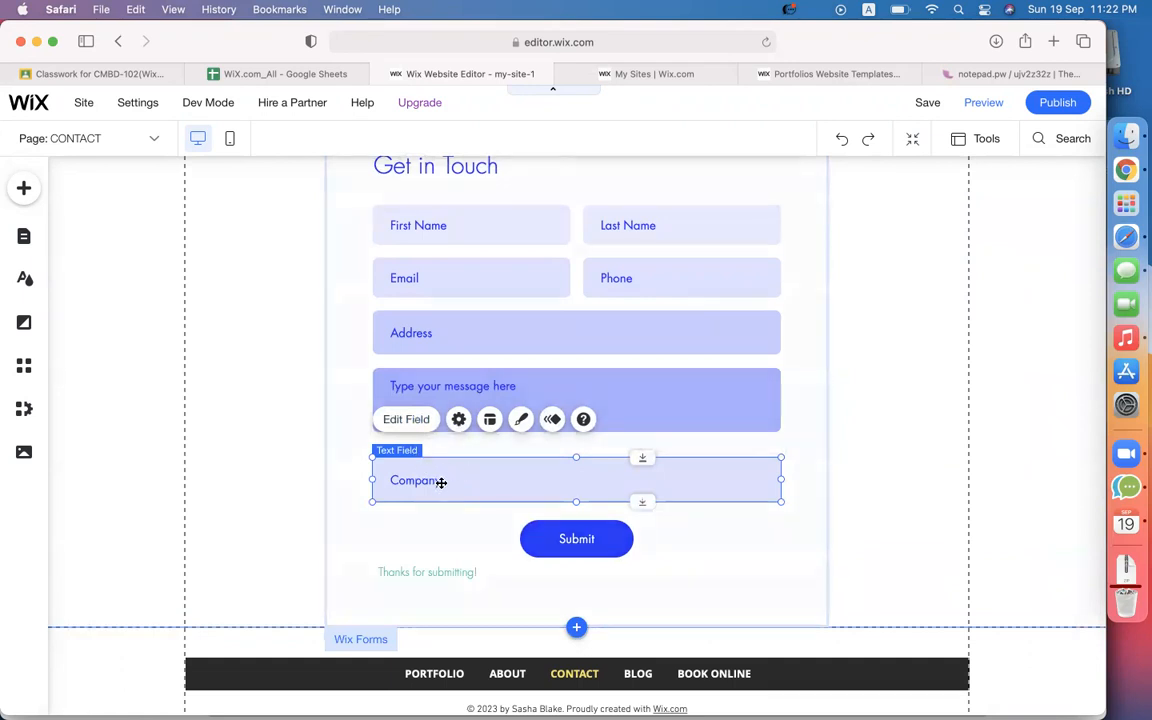
{"action": "left_click", "coordinate": [406, 419]}
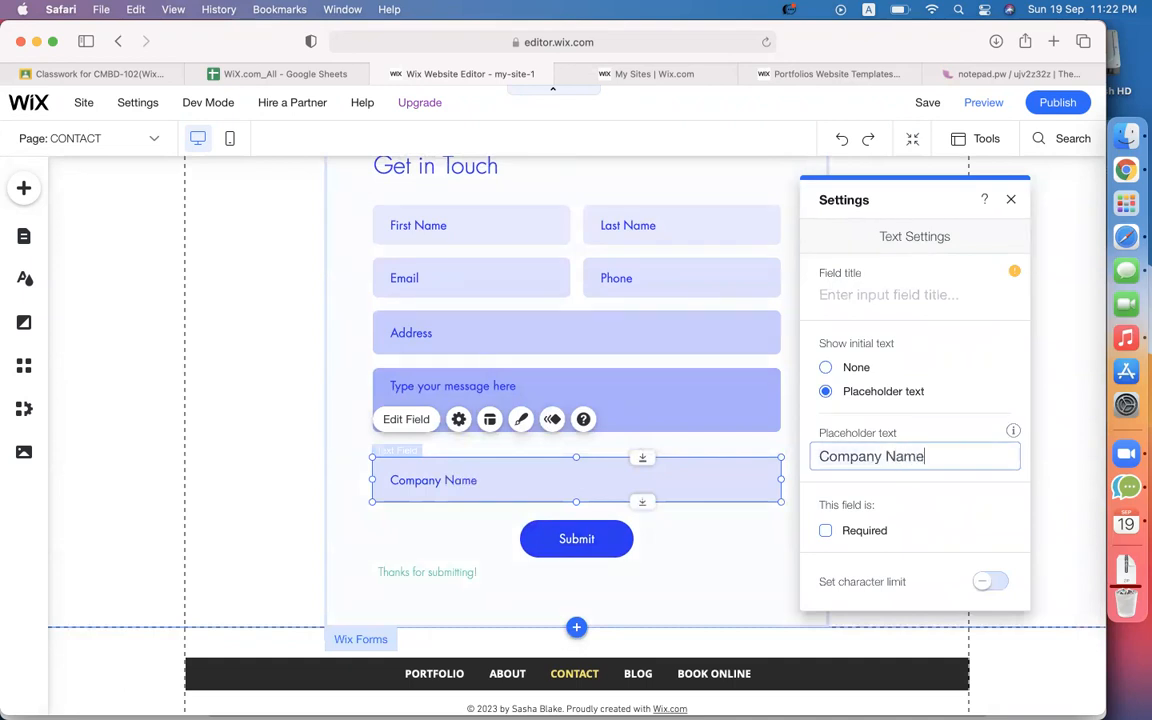
Title the Company field 'company' and start a 'forms' web search in a new tab.
{"action": "left_click", "coordinate": [866, 292]}
{"action": "type", "text": "company"}
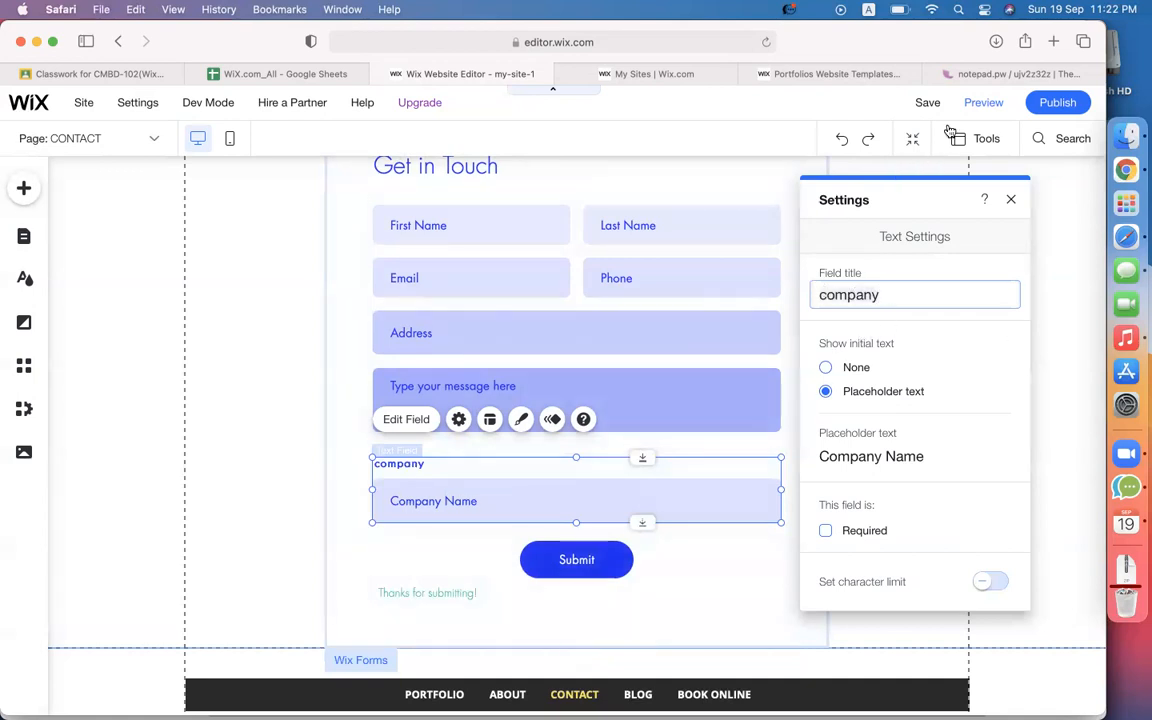
{"action": "left_click", "coordinate": [1054, 41]}
{"action": "type", "text": "forms"}
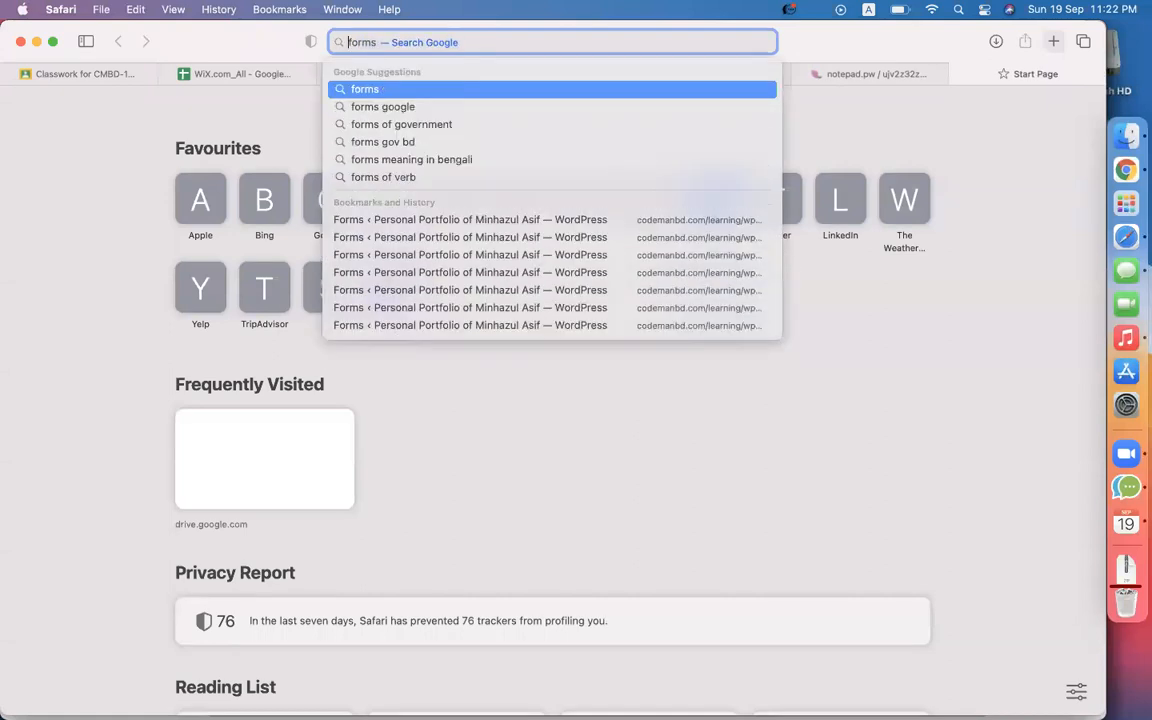
{"action": "type", "text": "web"}
Search Google Images for web forms and preview the Frappe Web Forms example.
{"action": "key", "text": "Return"}
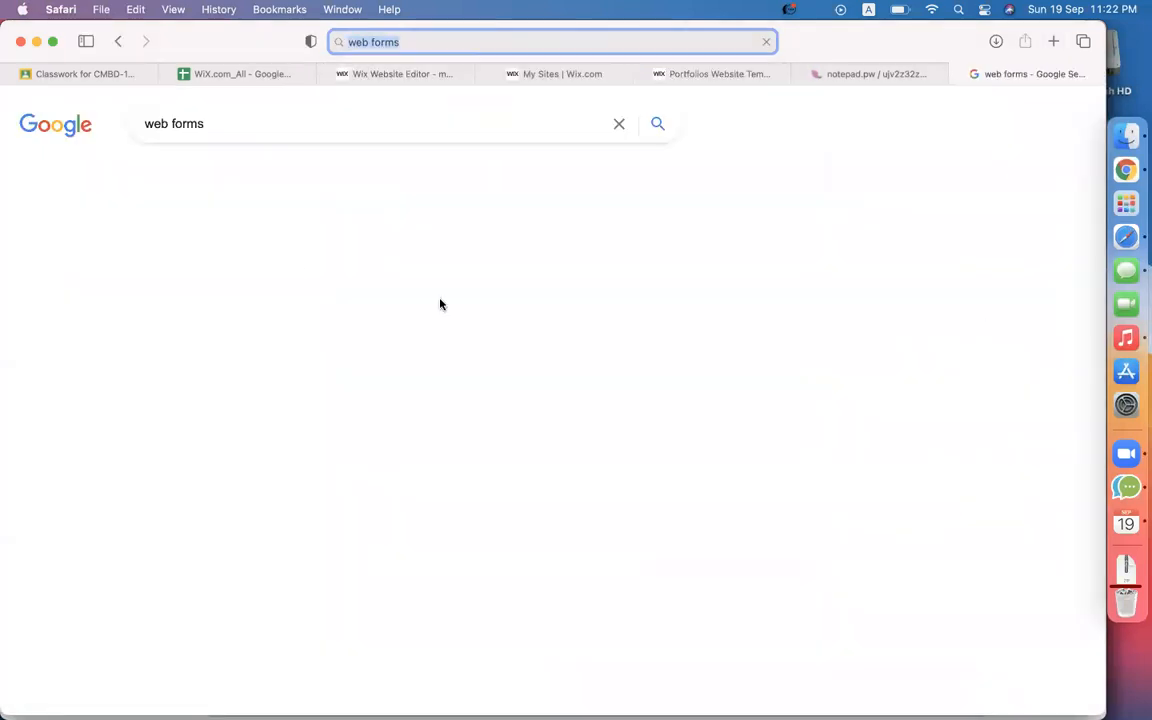
{"action": "left_click", "coordinate": [217, 180]}
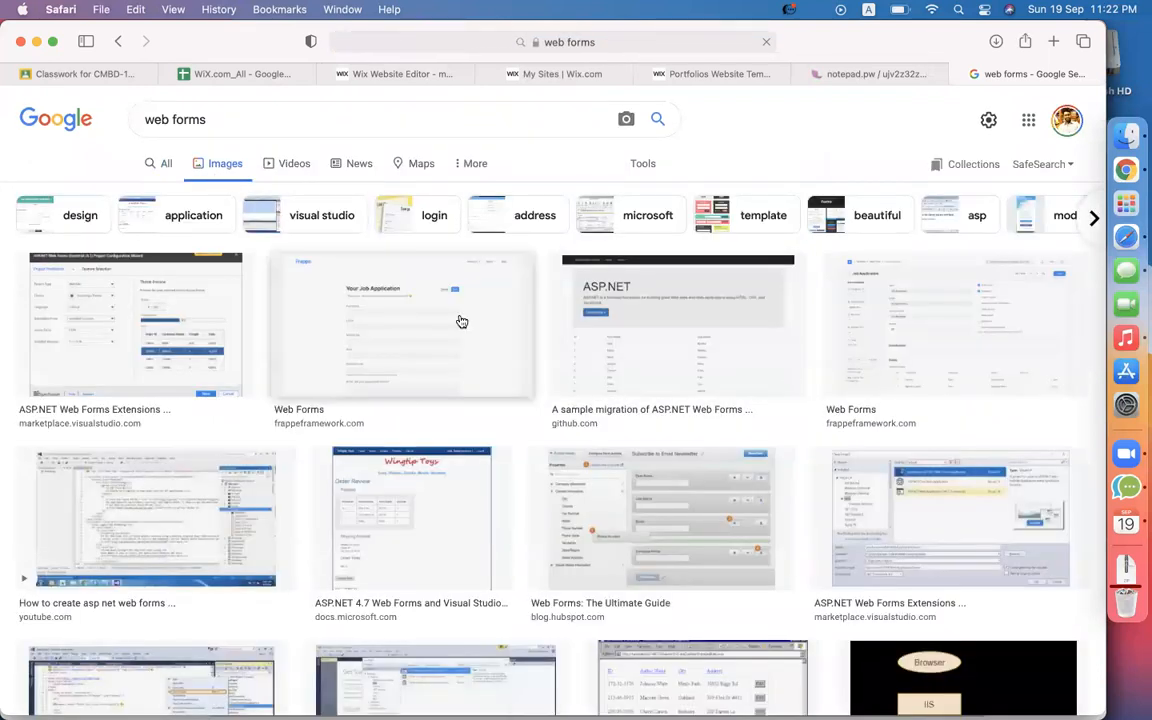
{"action": "left_click", "coordinate": [458, 321]}
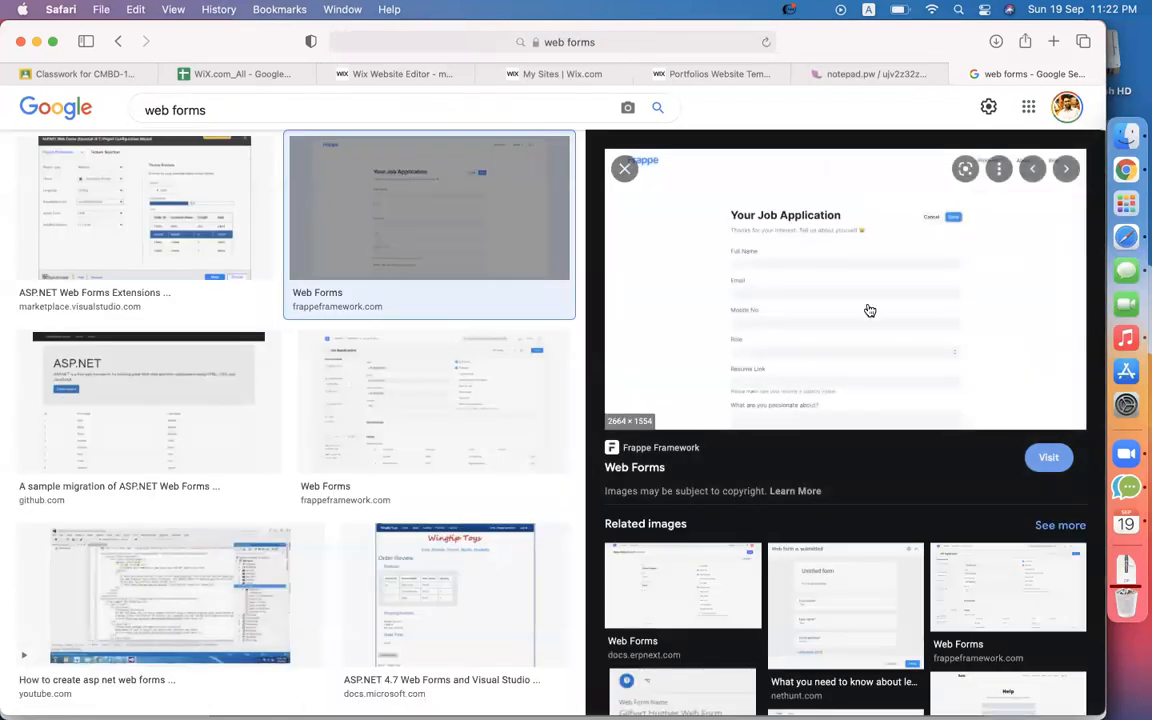
{"action": "scroll", "coordinate": [869, 311], "scroll_direction": "up", "scroll_amount": 5}
{"action": "scroll", "coordinate": [668, 258], "scroll_direction": "up", "scroll_amount": 4}
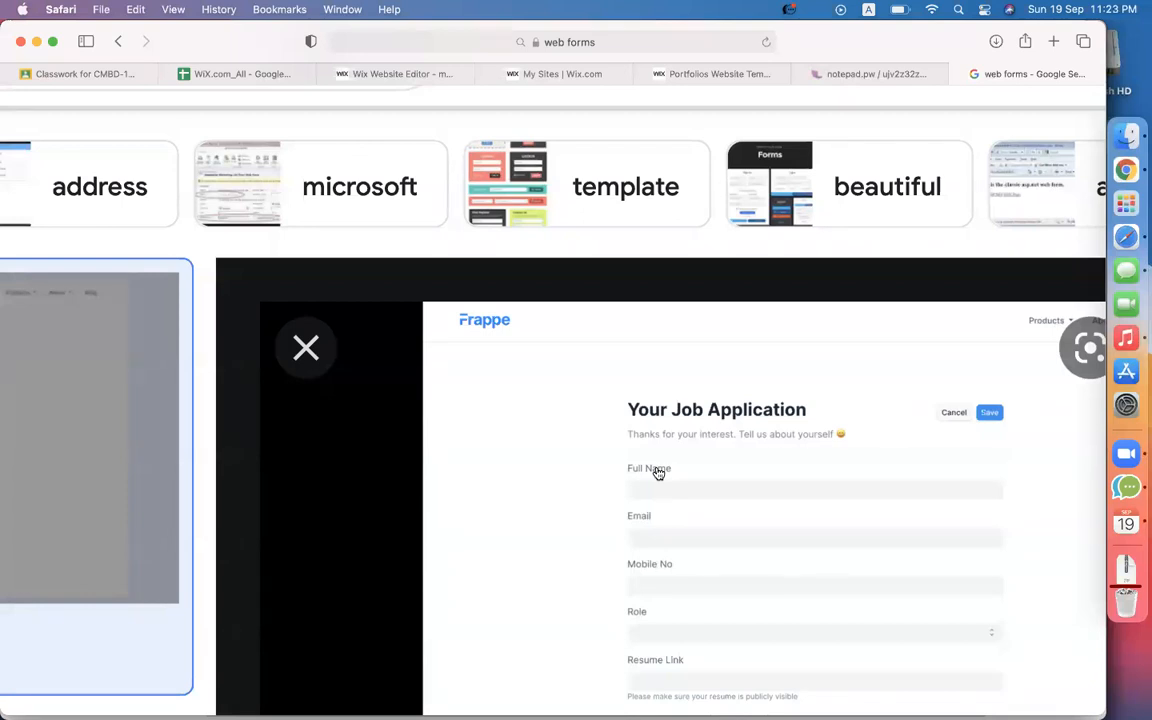
{"action": "left_click", "coordinate": [410, 74]}
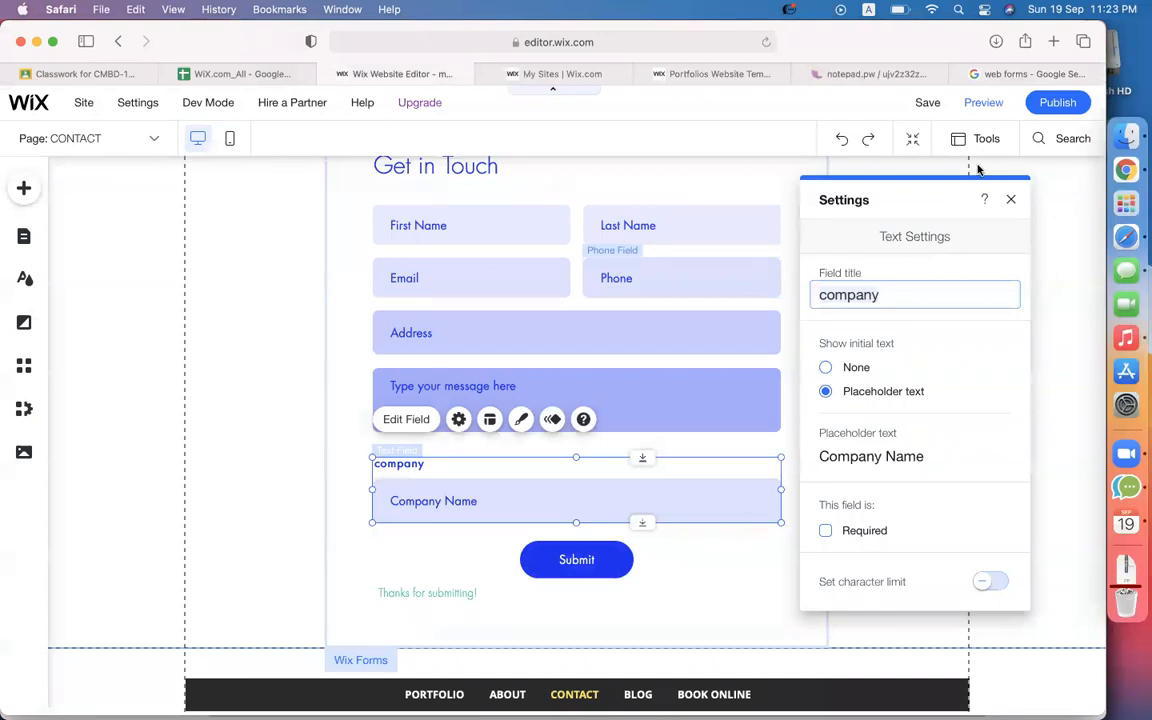
Refine the image search query to 'web form'.
{"action": "left_click", "coordinate": [1018, 73]}
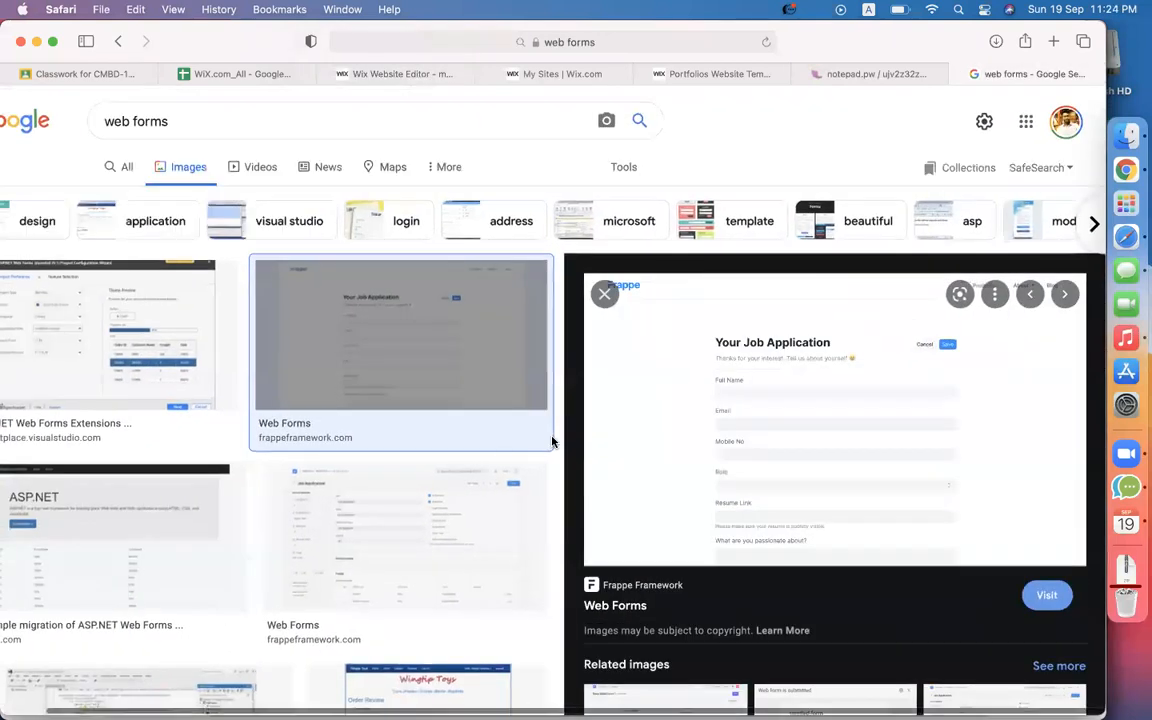
{"action": "scroll", "coordinate": [736, 394], "scroll_direction": "down", "scroll_amount": 3}
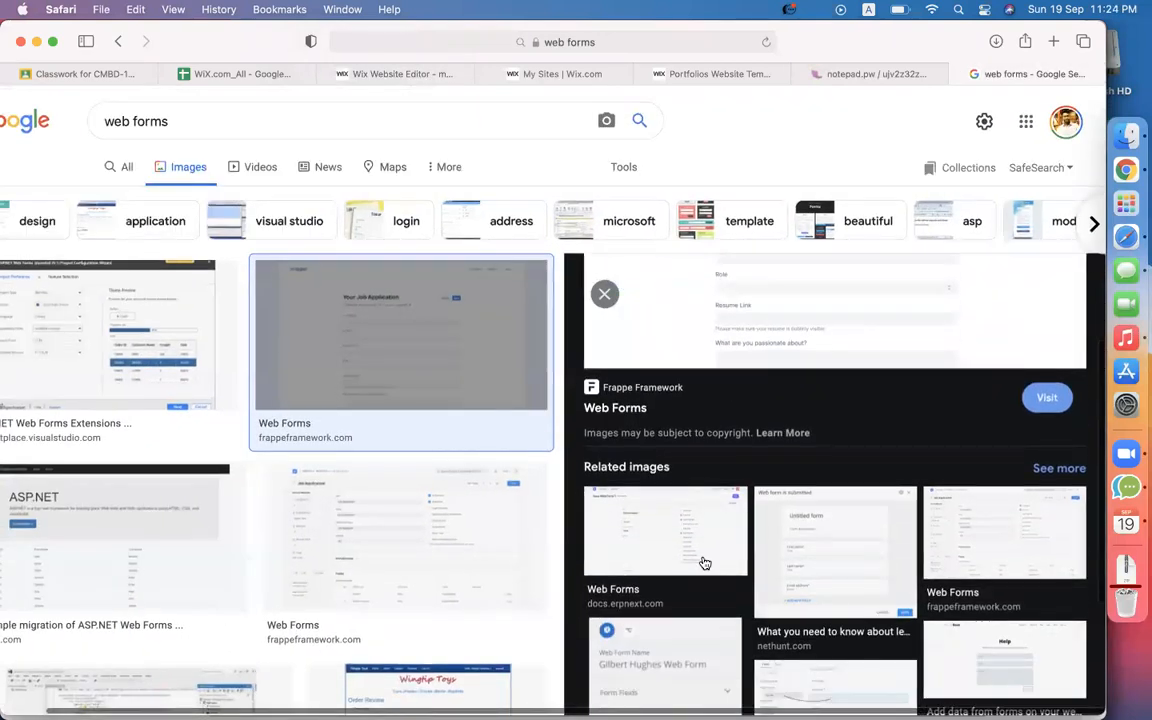
{"action": "scroll", "coordinate": [334, 543], "scroll_direction": "down", "scroll_amount": 5}
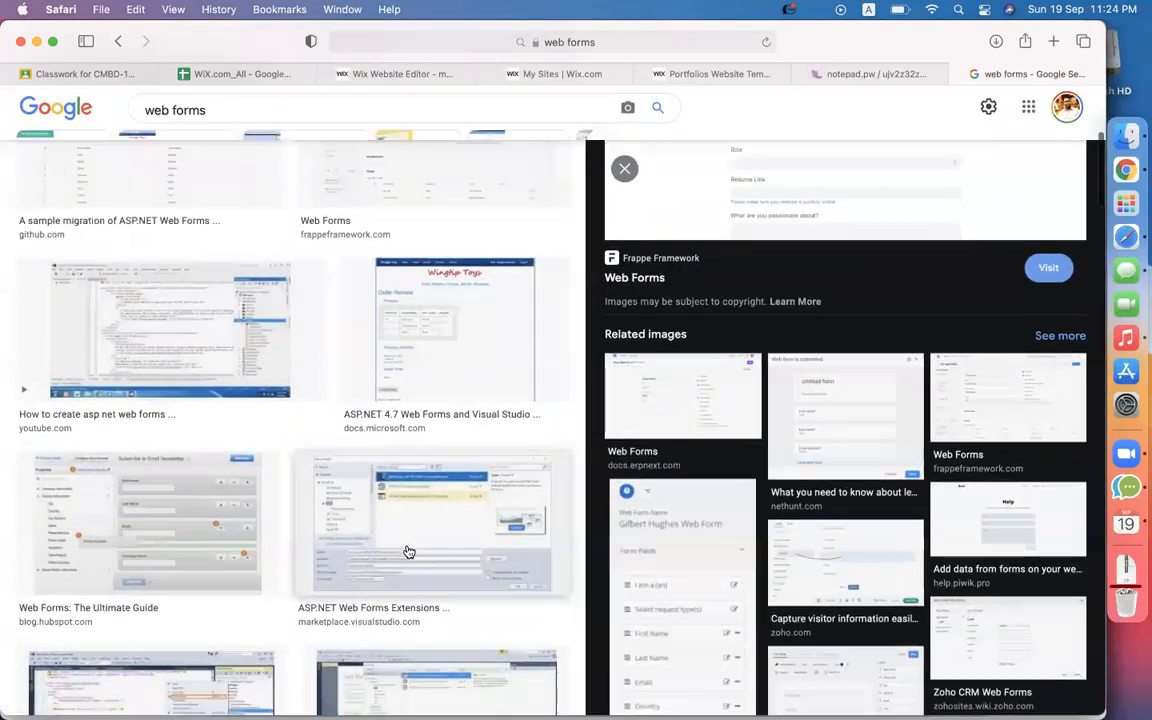
{"action": "scroll", "coordinate": [408, 550], "scroll_direction": "down", "scroll_amount": 4}
{"action": "scroll", "coordinate": [370, 498], "scroll_direction": "up", "scroll_amount": 8}
{"action": "scroll", "coordinate": [369, 496], "scroll_direction": "down", "scroll_amount": 1}
{"action": "left_click", "coordinate": [234, 116]}
{"action": "key", "text": "BackSpace"}
{"action": "key", "text": "Return"}
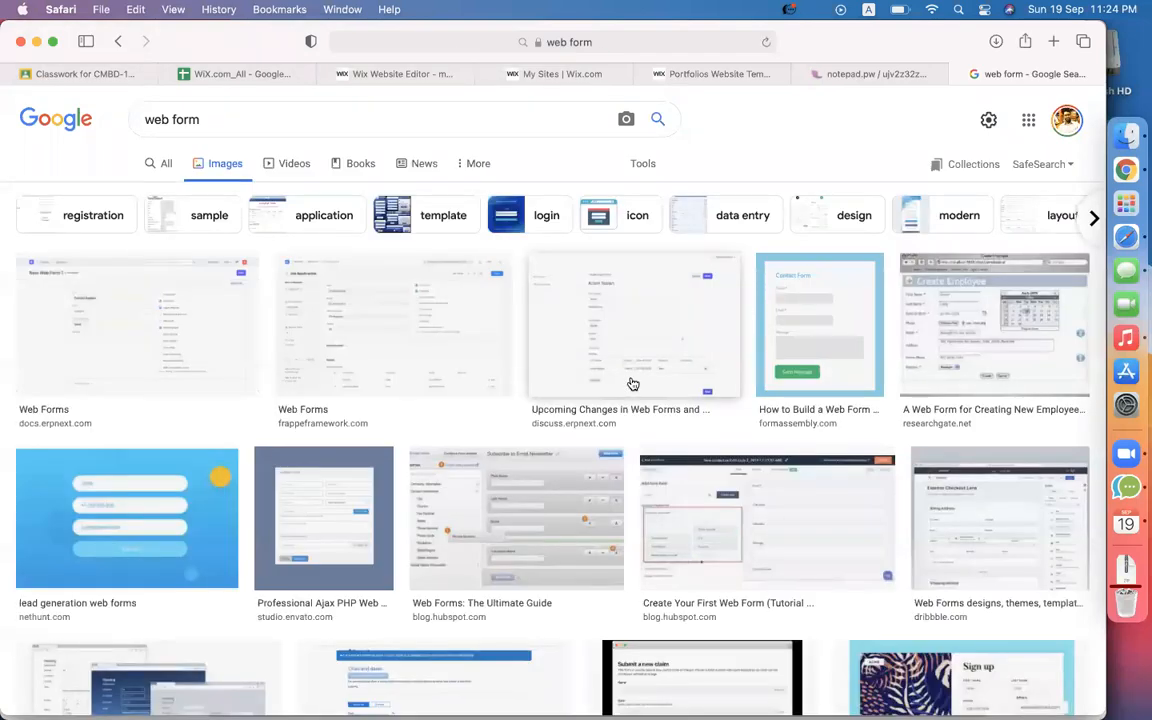
Preview the 'Creating a Web Form' and 'What is a Web Form?' images, then return to Wix.
{"action": "scroll", "coordinate": [633, 384], "scroll_direction": "down", "scroll_amount": 3}
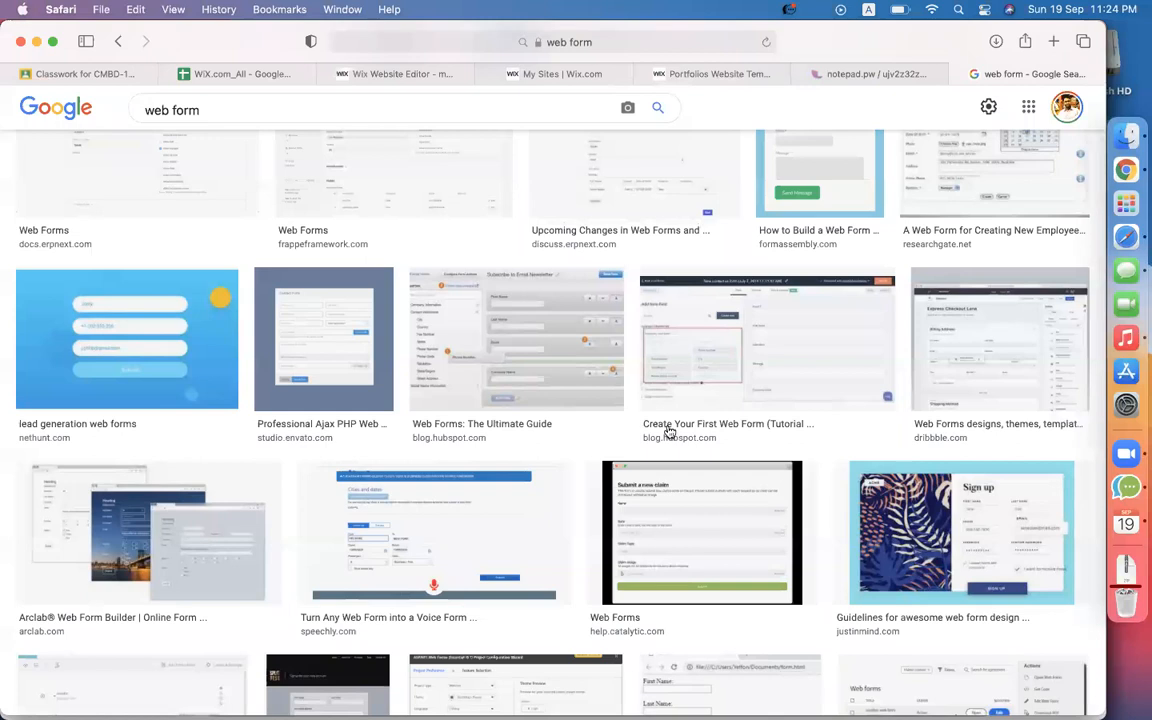
{"action": "scroll", "coordinate": [775, 489], "scroll_direction": "down", "scroll_amount": 3}
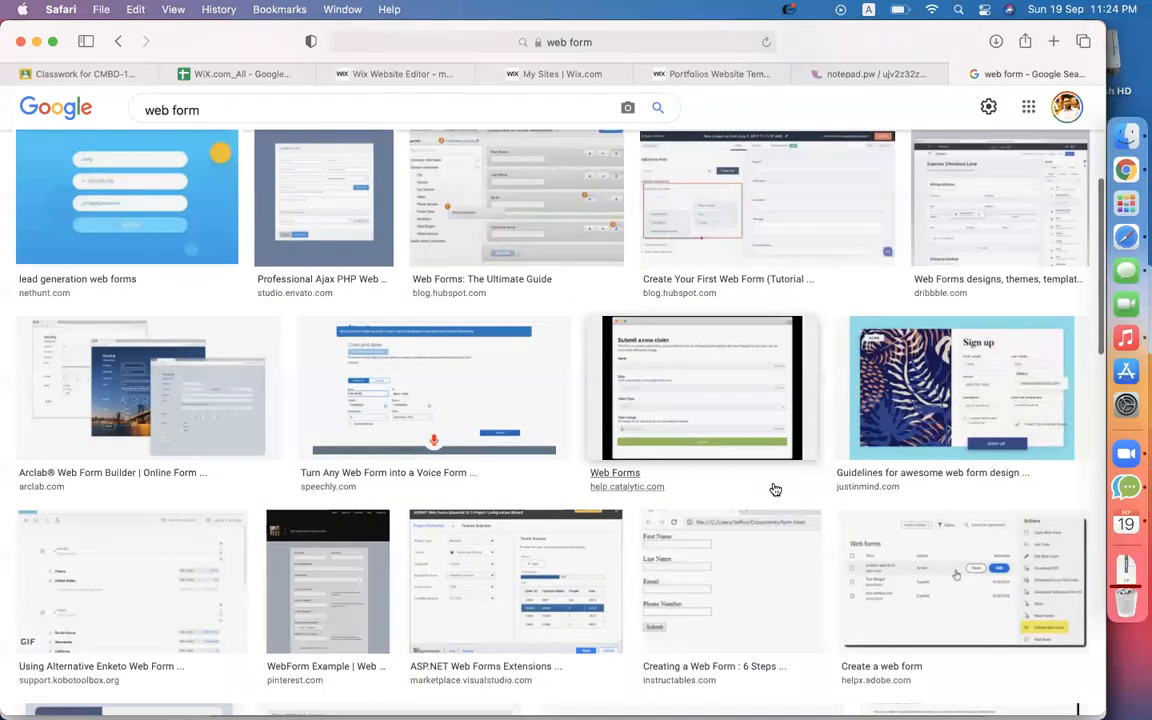
{"action": "left_click", "coordinate": [642, 516]}
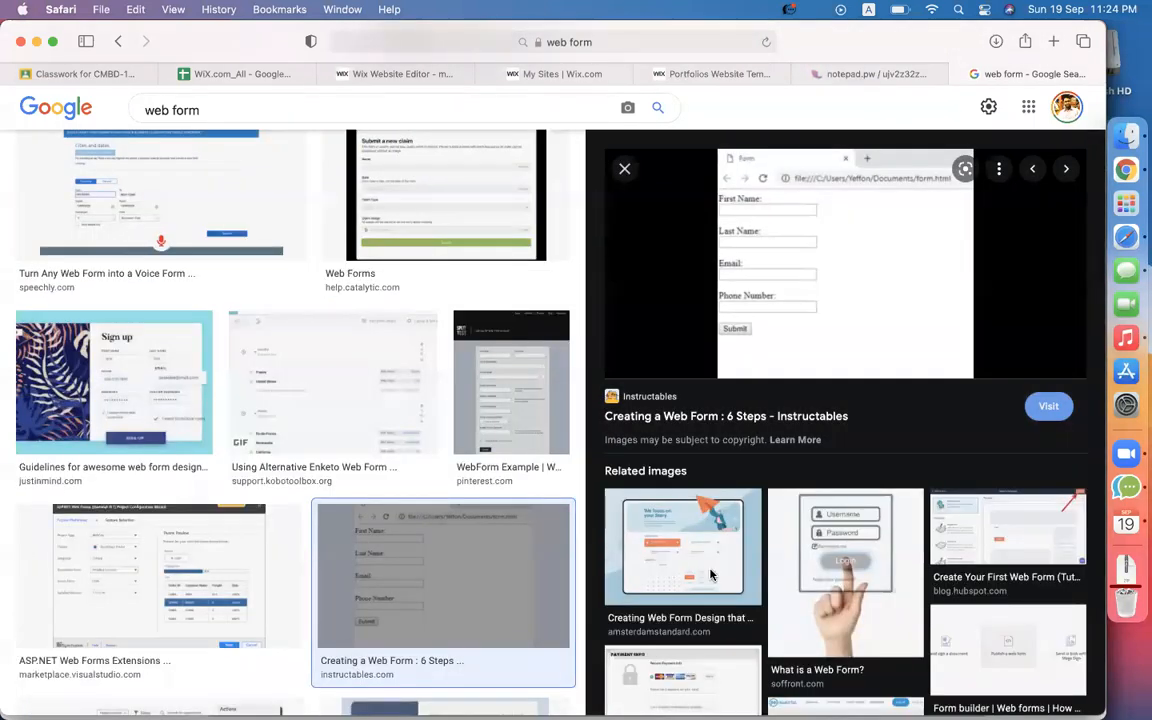
{"action": "scroll", "coordinate": [756, 301], "scroll_direction": "up", "scroll_amount": 3}
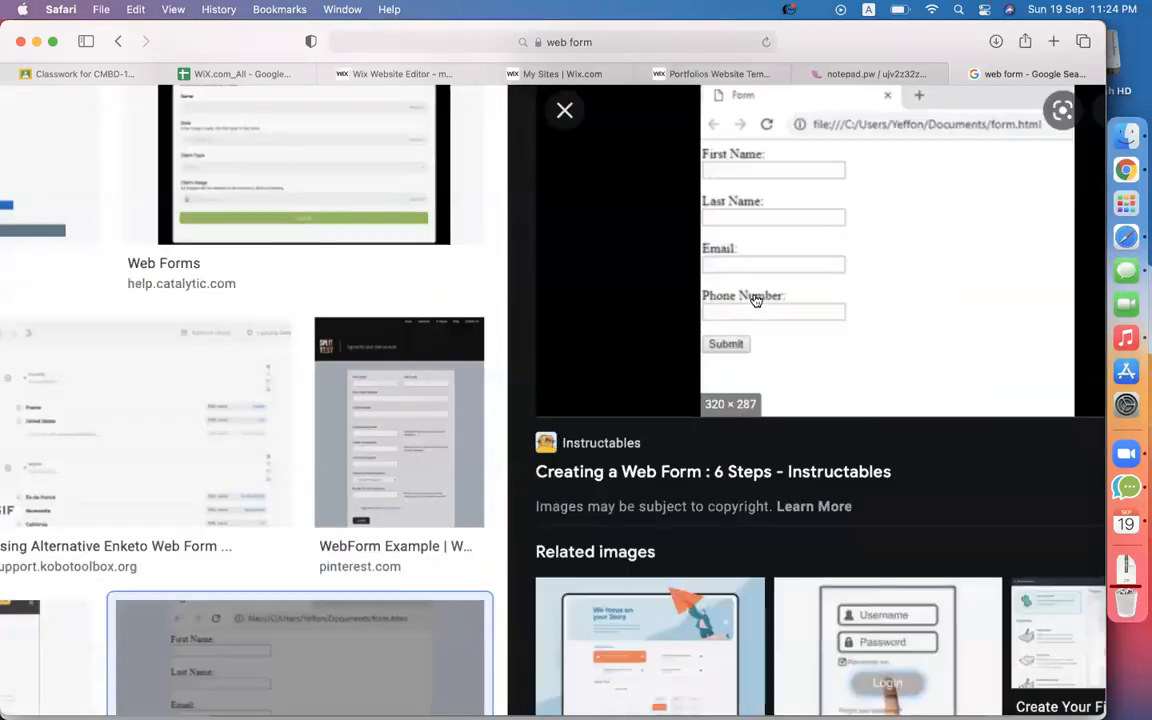
{"action": "scroll", "coordinate": [760, 240], "scroll_direction": "down", "scroll_amount": 3}
{"action": "scroll", "coordinate": [725, 286], "scroll_direction": "up", "scroll_amount": 5}
{"action": "scroll", "coordinate": [722, 364], "scroll_direction": "down", "scroll_amount": 5}
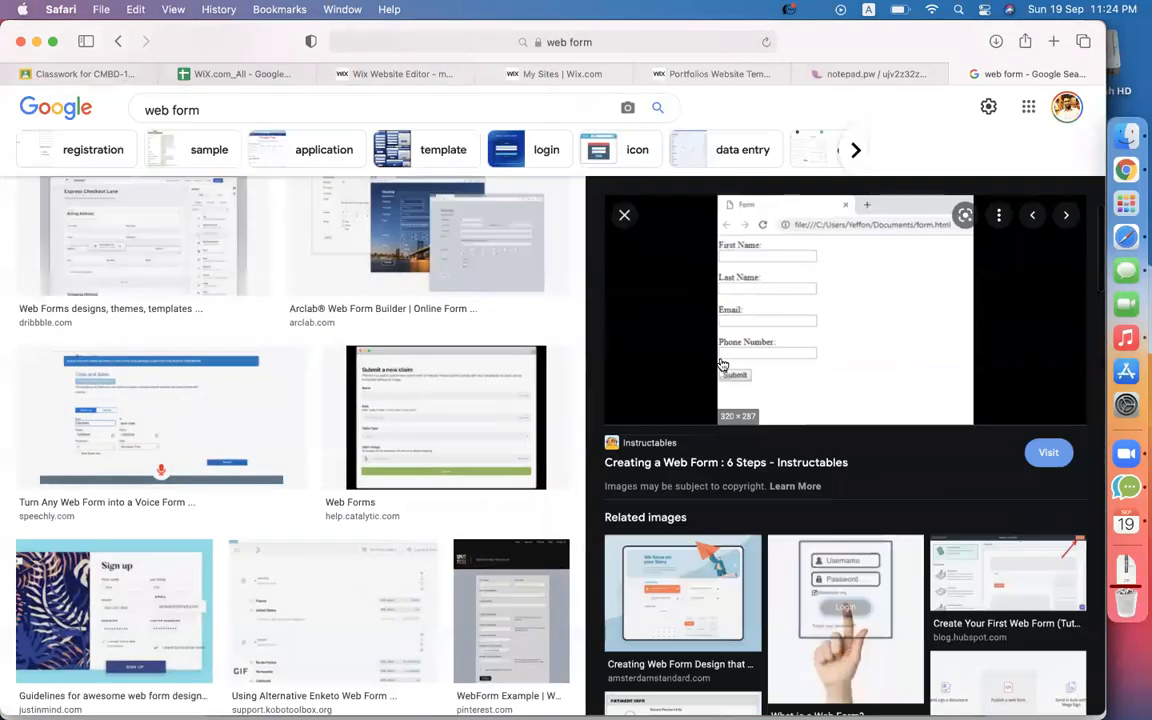
{"action": "key", "text": "super+shift+backslash"}
{"action": "left_click", "coordinate": [689, 383]}
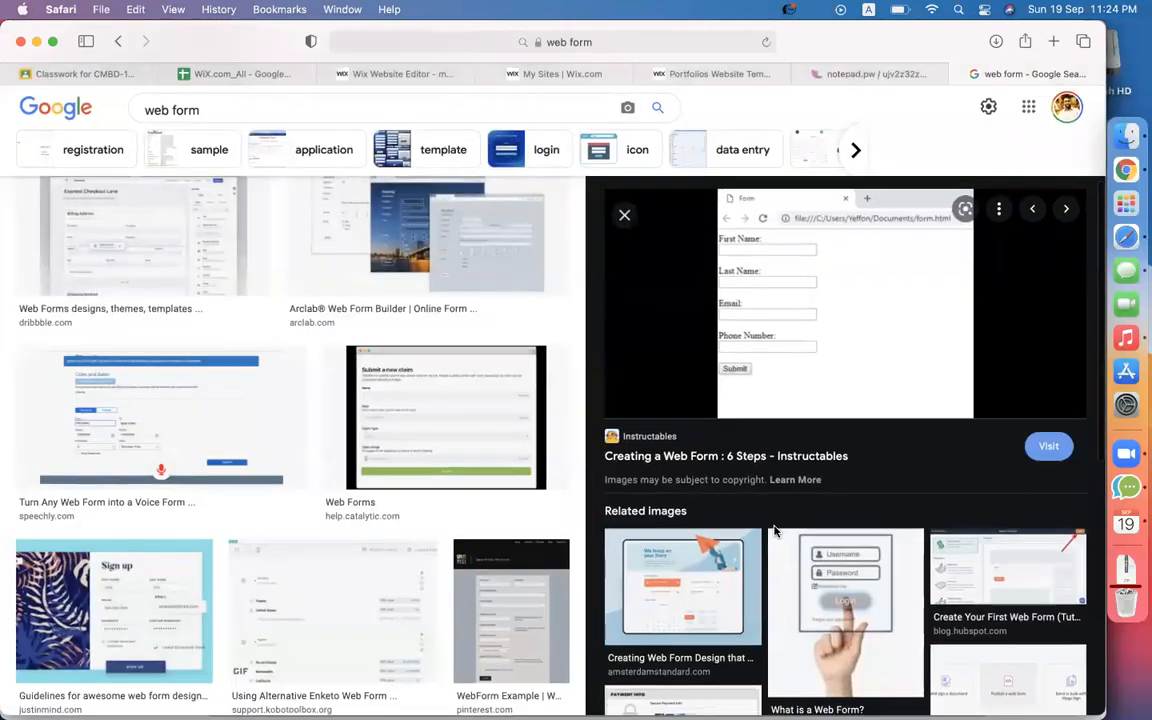
{"action": "scroll", "coordinate": [790, 420], "scroll_direction": "down", "scroll_amount": 3}
{"action": "left_click", "coordinate": [875, 470]}
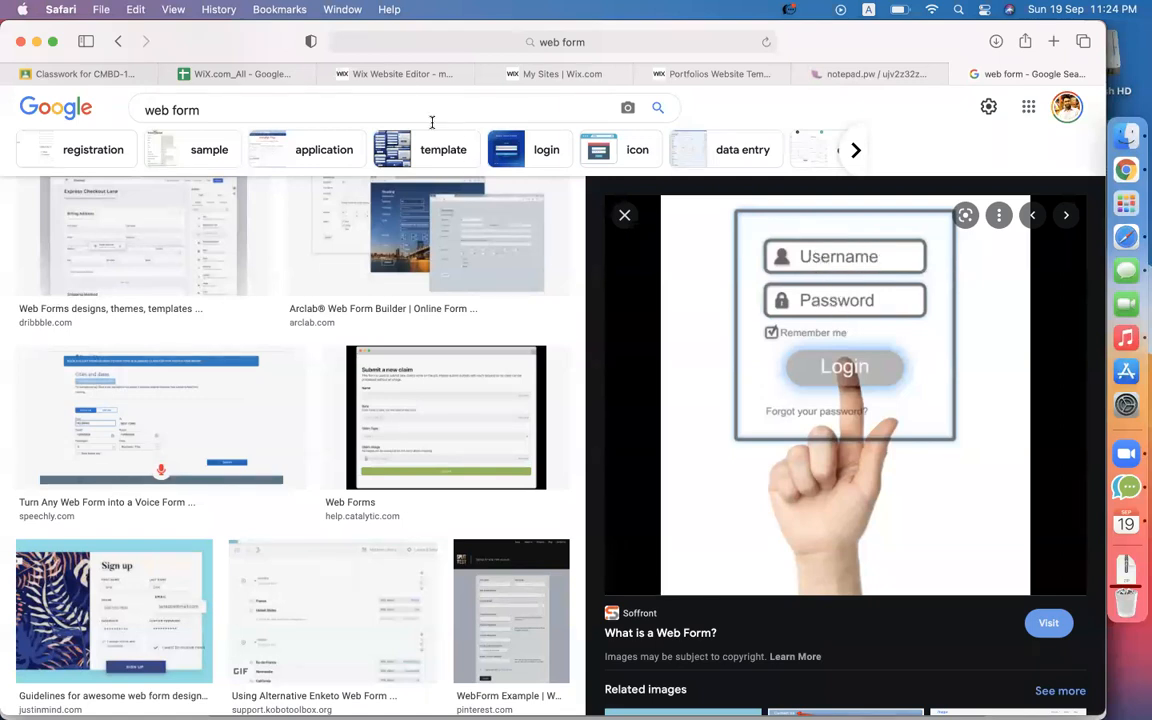
{"action": "left_click", "coordinate": [403, 76]}
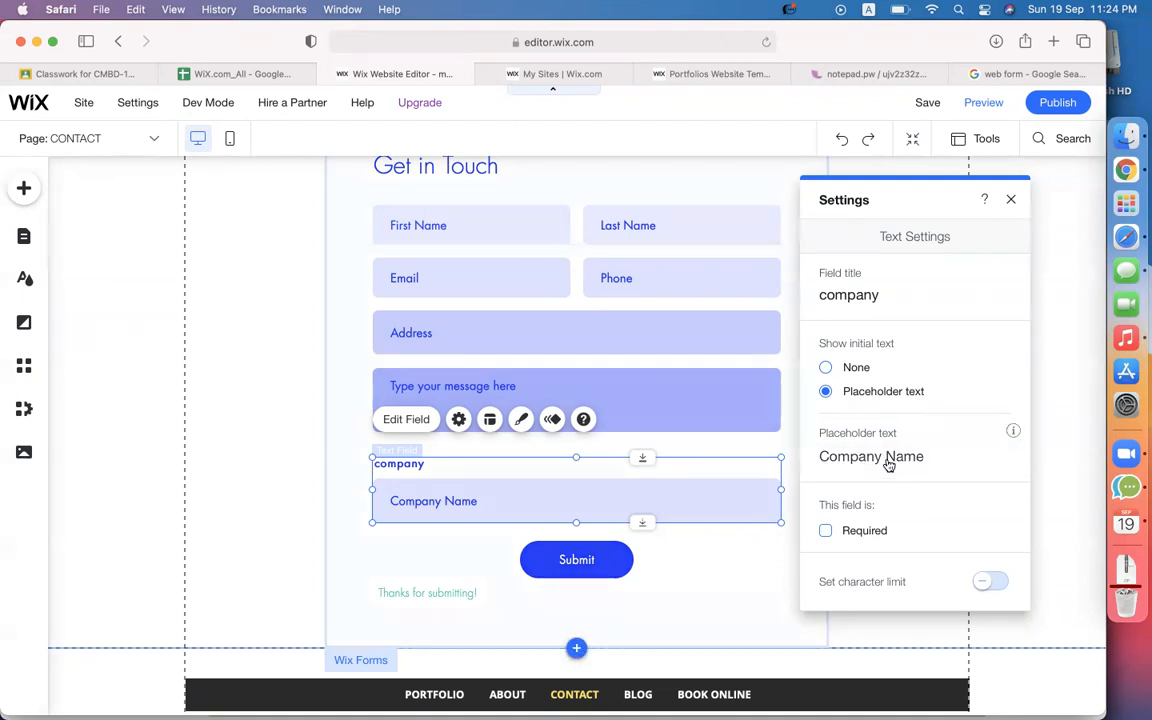
Clear the Company field's title and close its settings panel.
{"action": "double_click", "coordinate": [876, 296]}
{"action": "key", "text": "BackSpace"}
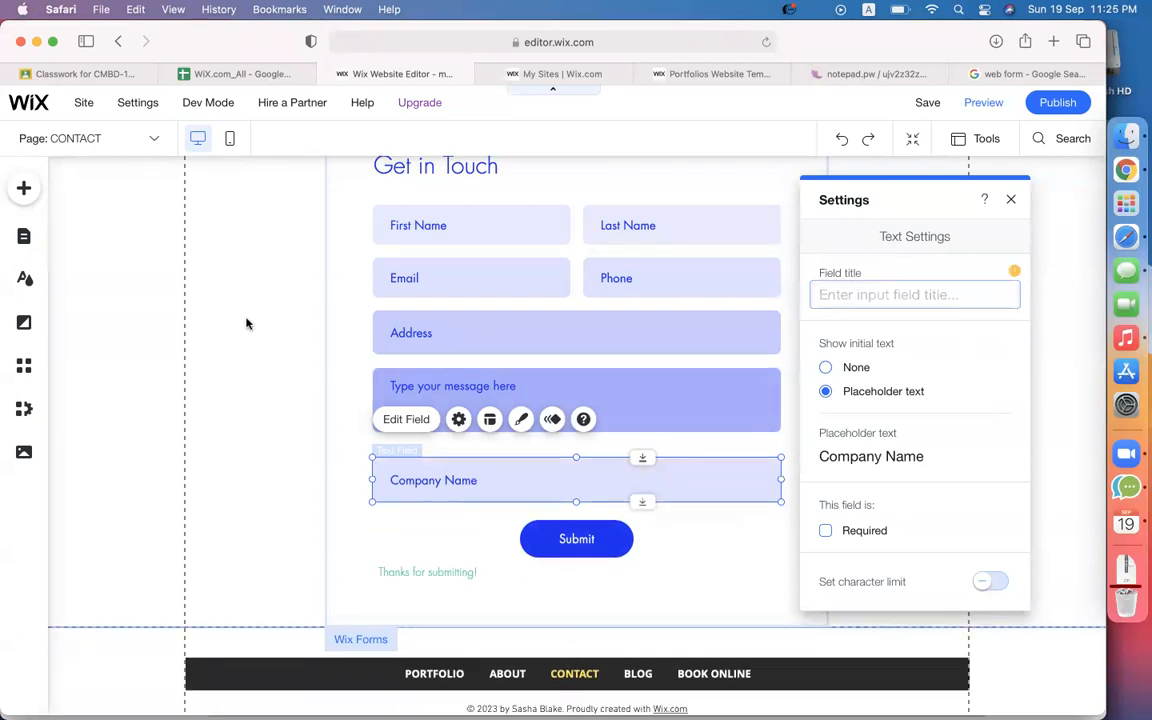
{"action": "left_click", "coordinate": [229, 432]}
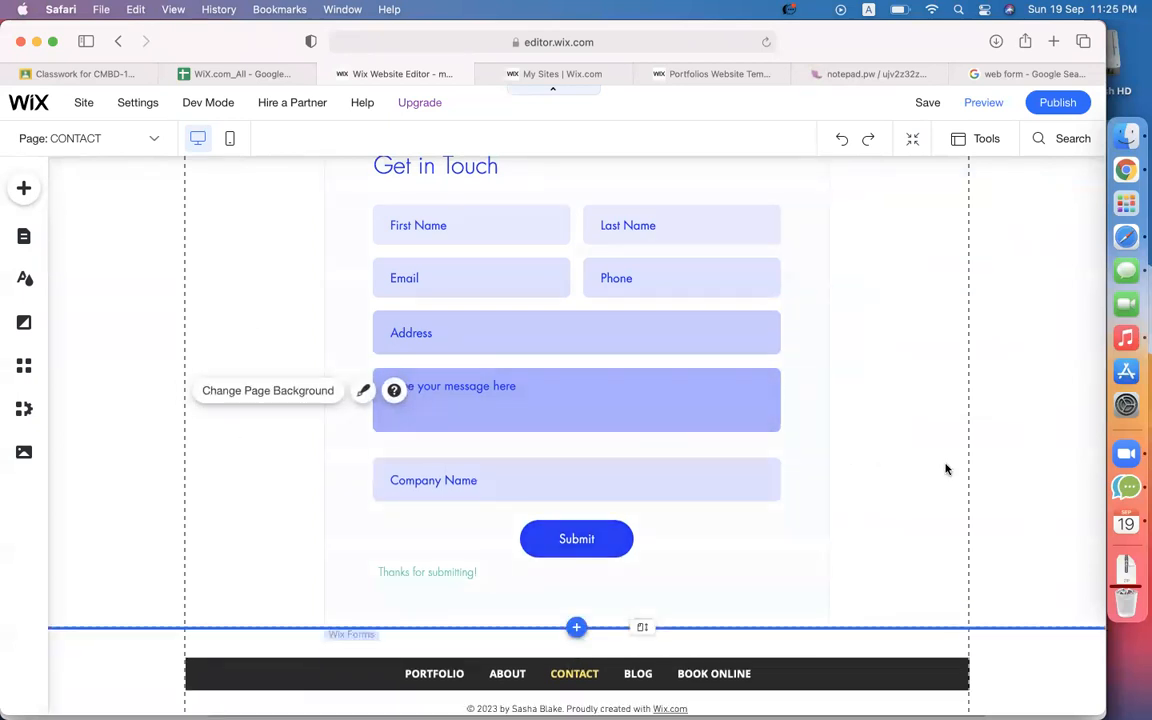
{"action": "left_click", "coordinate": [911, 404]}
{"action": "left_click", "coordinate": [519, 481]}
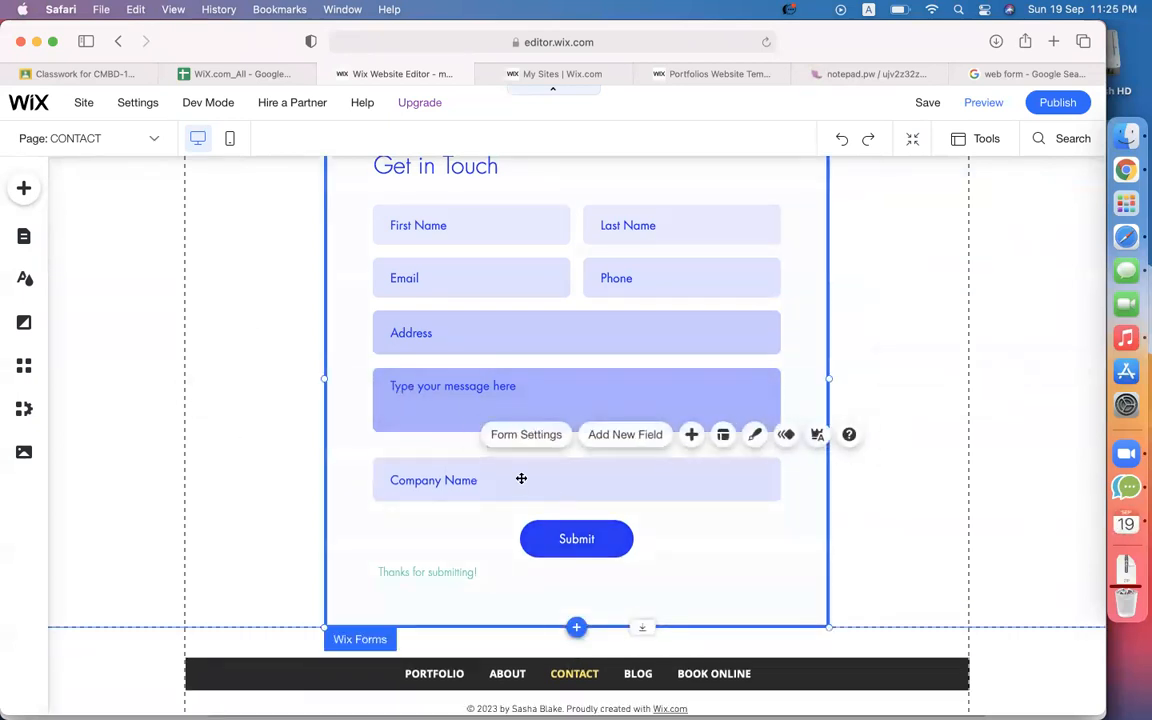
Move Company Name directly below Address, with the enlarged 522 × 124 message box beneath it.
{"action": "left_click", "coordinate": [399, 457]}
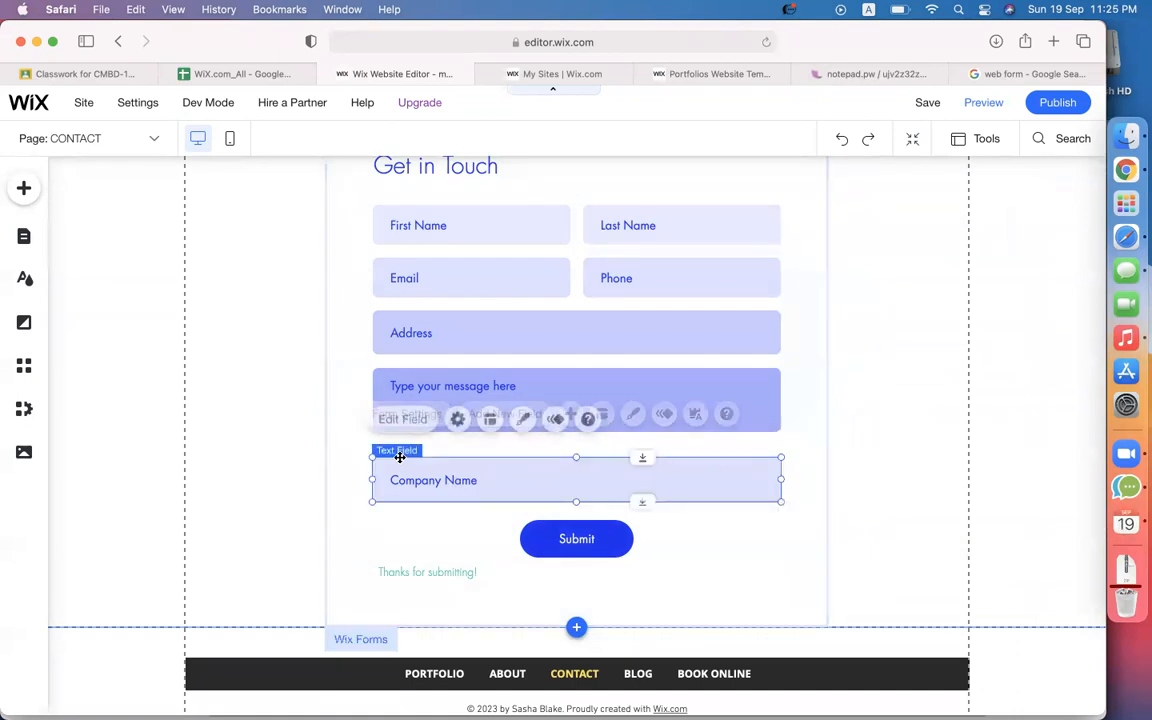
{"action": "mouse_move", "coordinate": [397, 451]}
{"action": "left_mouse_down"}
{"action": "mouse_move", "coordinate": [386, 373]}
{"action": "mouse_move", "coordinate": [378, 463]}
{"action": "mouse_move", "coordinate": [376, 450]}
{"action": "left_mouse_up"}
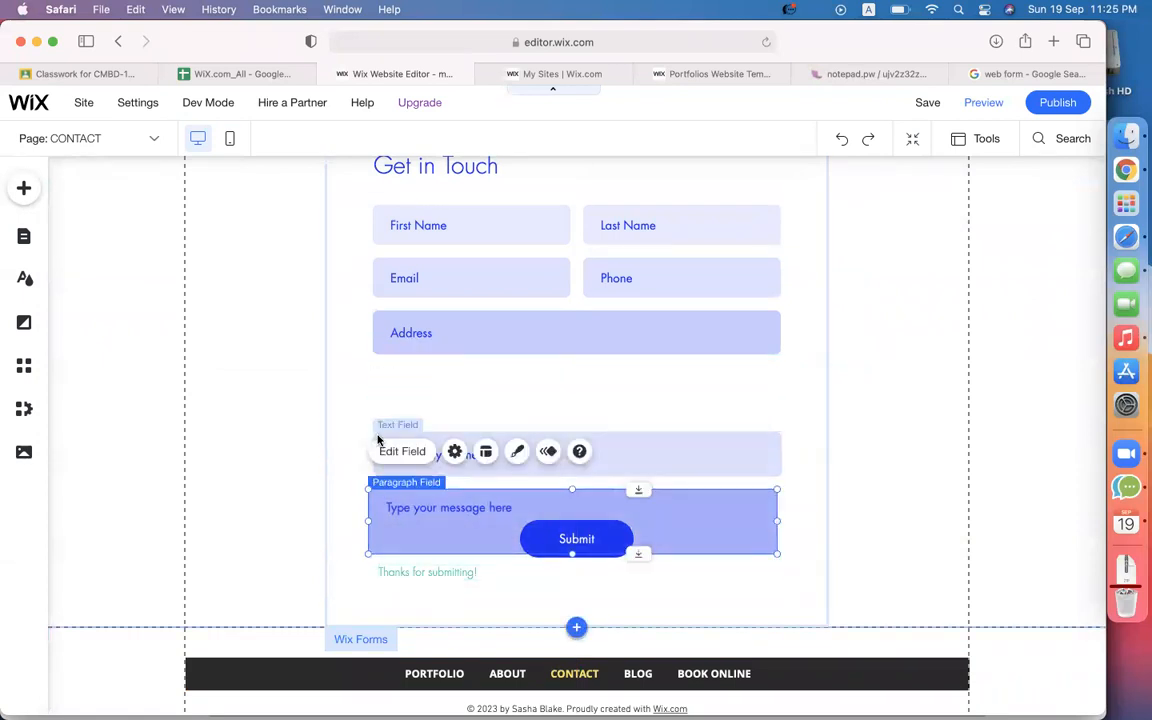
{"action": "left_click_drag", "start_coordinate": [653, 445], "coordinate": [650, 376]}
{"action": "left_click_drag", "start_coordinate": [748, 528], "coordinate": [787, 515]}
{"action": "left_click", "coordinate": [859, 545]}
{"action": "scroll", "coordinate": [600, 420], "scroll_direction": "up", "scroll_amount": 2}
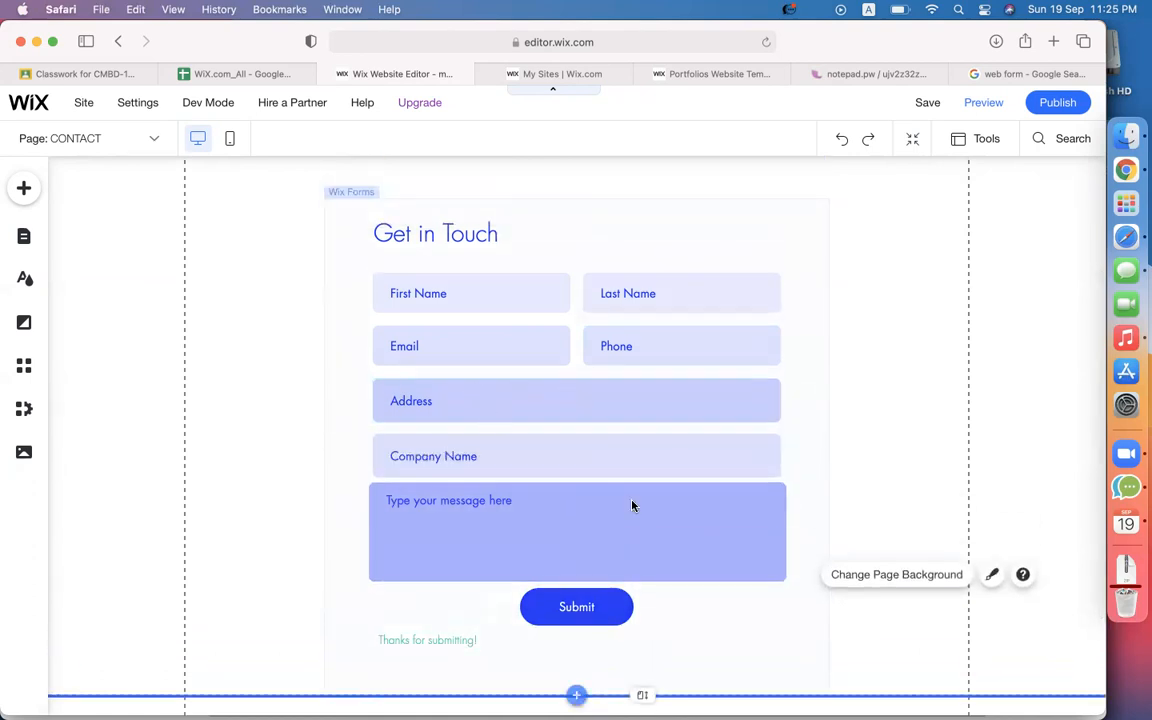
{"action": "scroll", "coordinate": [540, 340], "scroll_direction": "up", "scroll_amount": 1}
{"action": "left_click", "coordinate": [379, 283]}
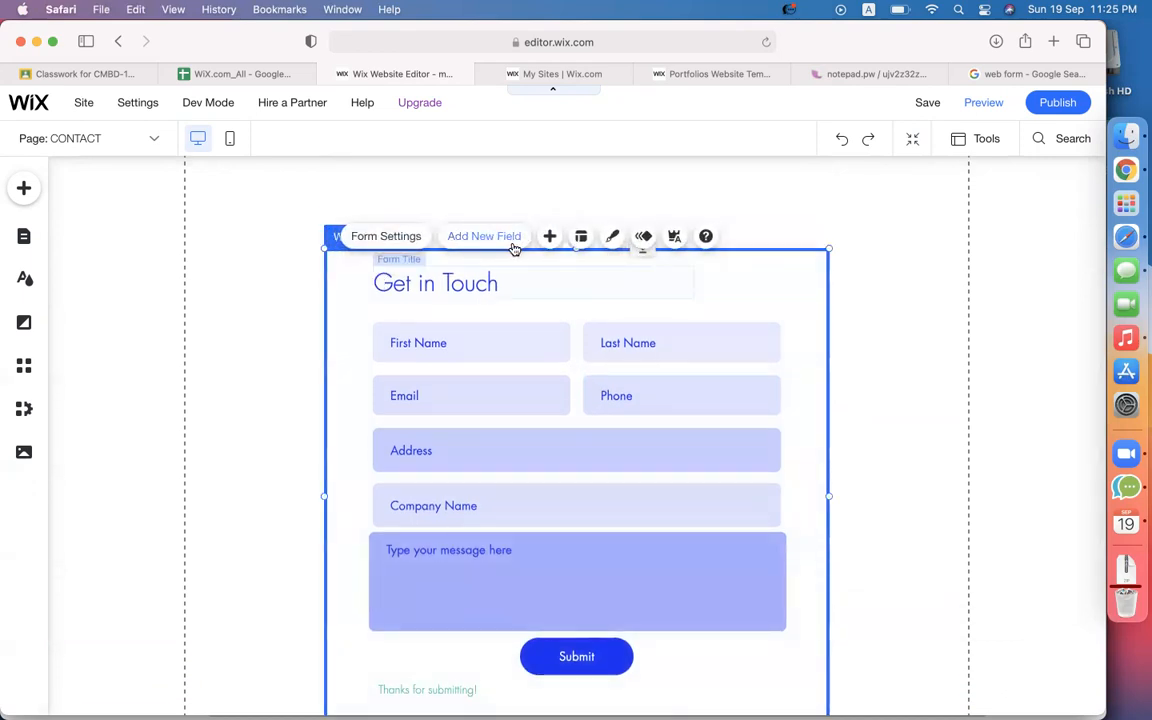
Give the Get in Touch form a two-column layout with left-aligned field text.
{"action": "left_click", "coordinate": [582, 237]}
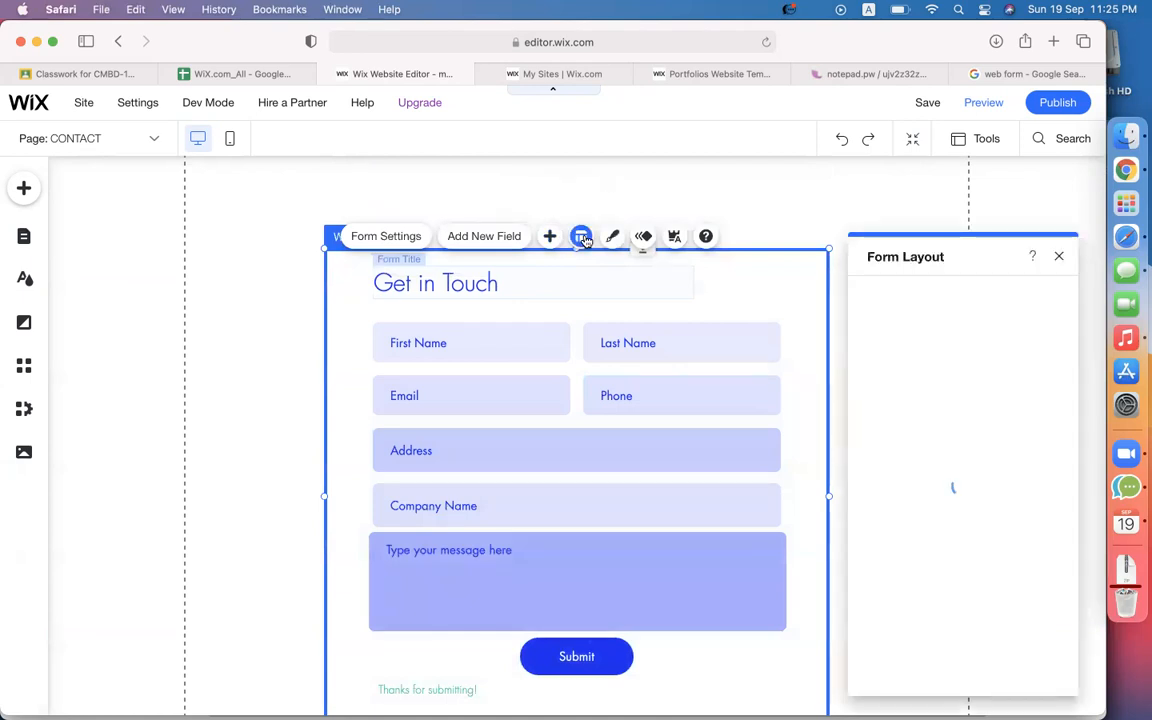
{"action": "scroll", "coordinate": [1017, 465], "scroll_direction": "down", "scroll_amount": 3}
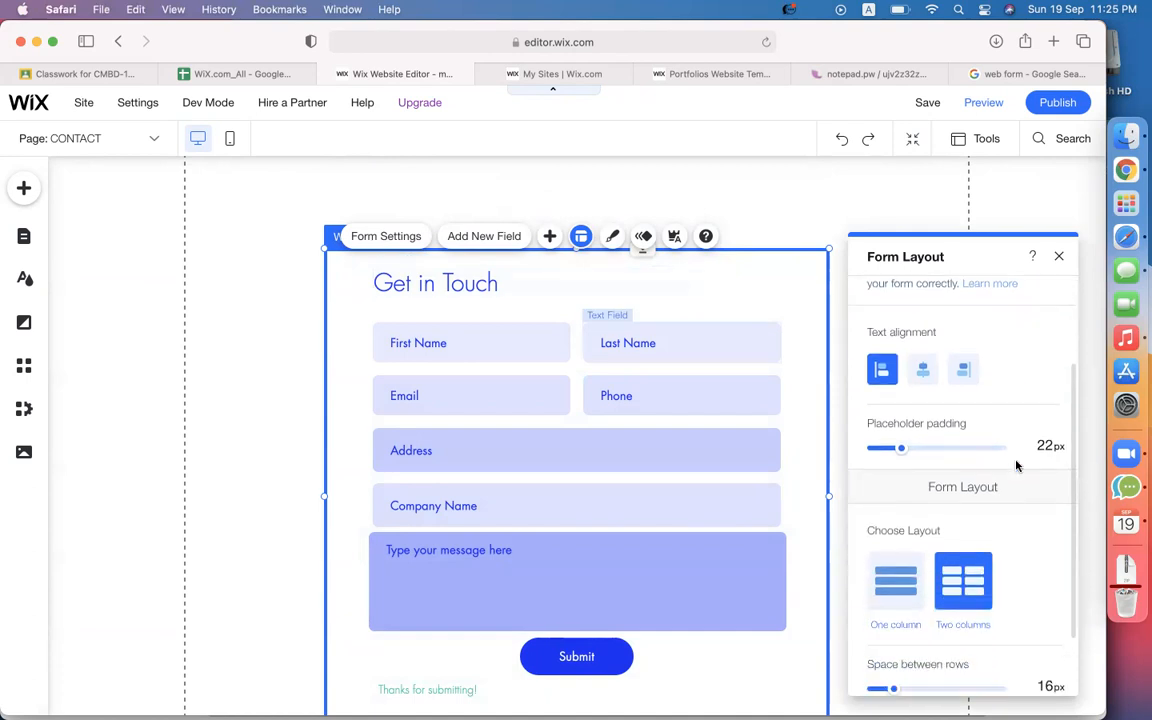
{"action": "scroll", "coordinate": [1017, 465], "scroll_direction": "down", "scroll_amount": 1}
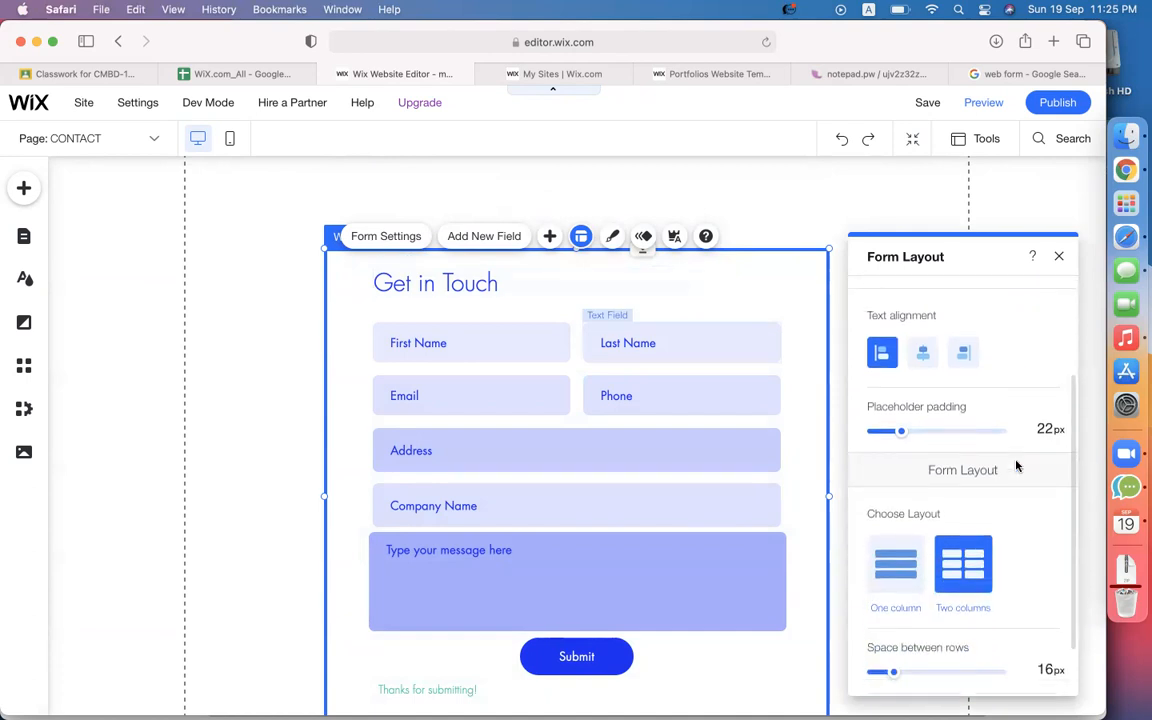
{"action": "left_click", "coordinate": [891, 569]}
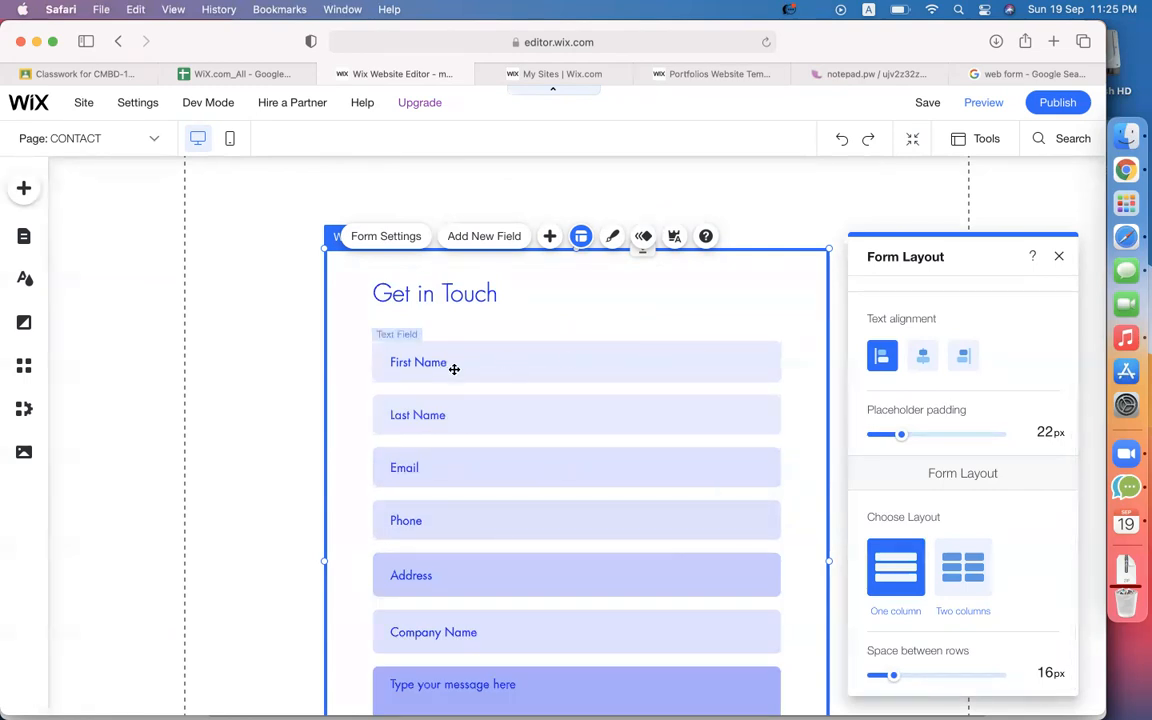
{"action": "scroll", "coordinate": [431, 393], "scroll_direction": "down", "scroll_amount": 2}
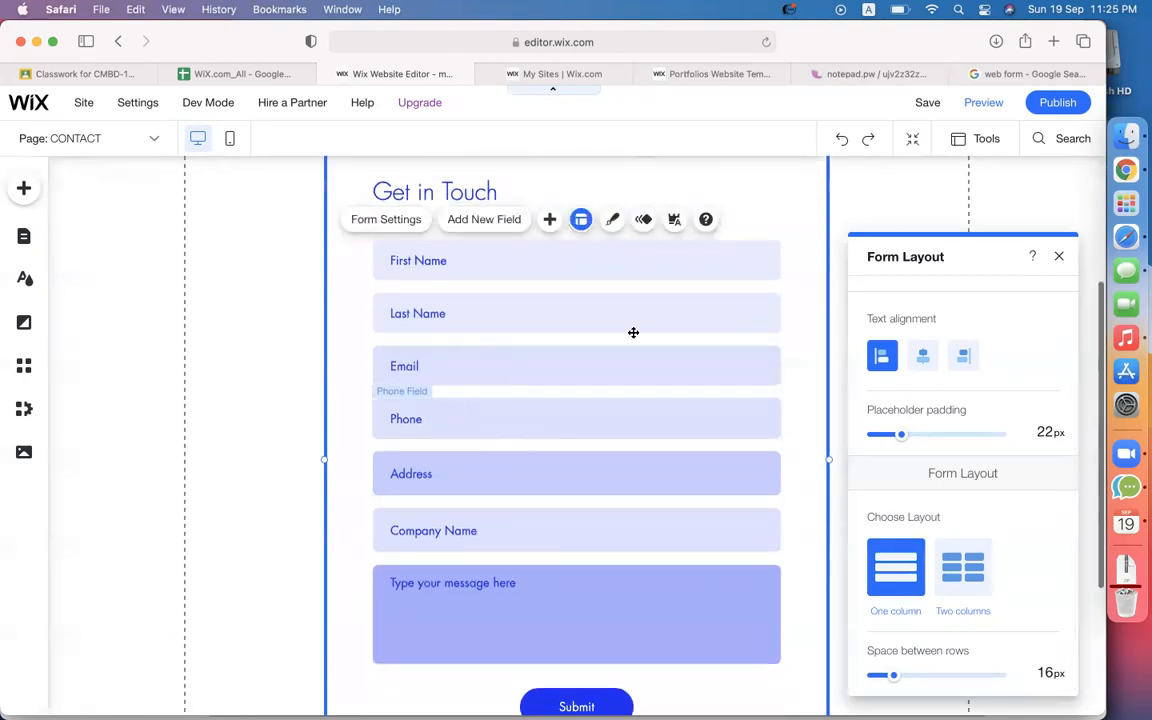
{"action": "left_click", "coordinate": [963, 587]}
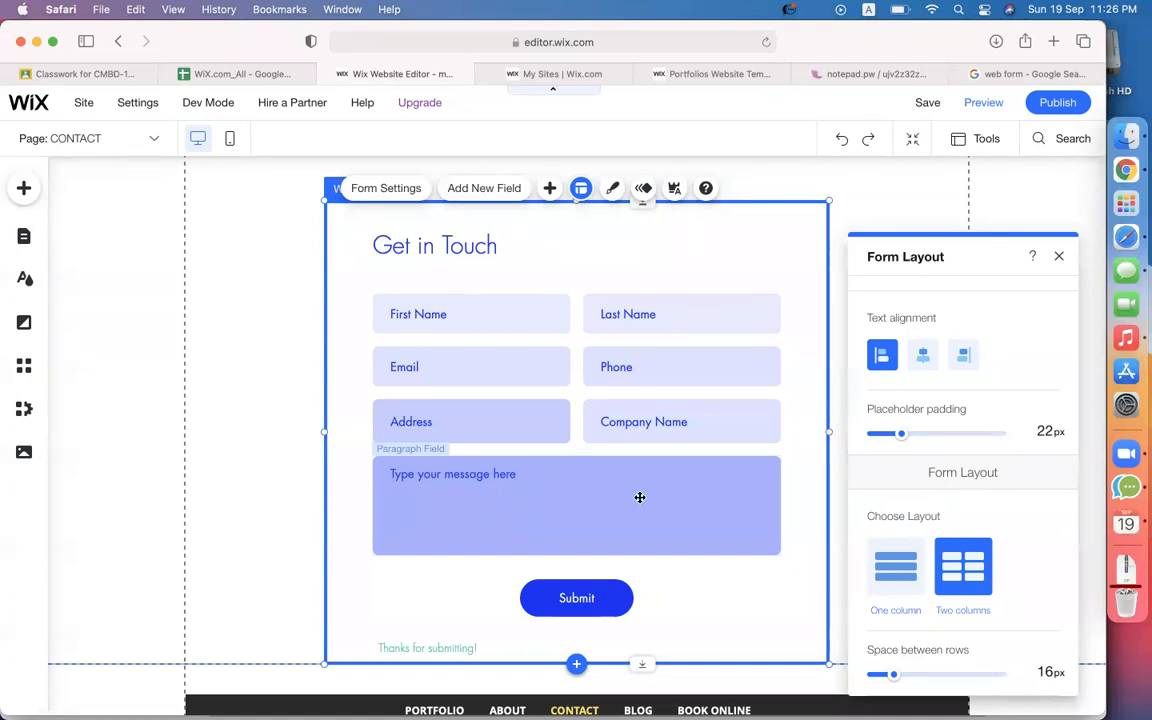
{"action": "scroll", "coordinate": [982, 487], "scroll_direction": "up", "scroll_amount": 3}
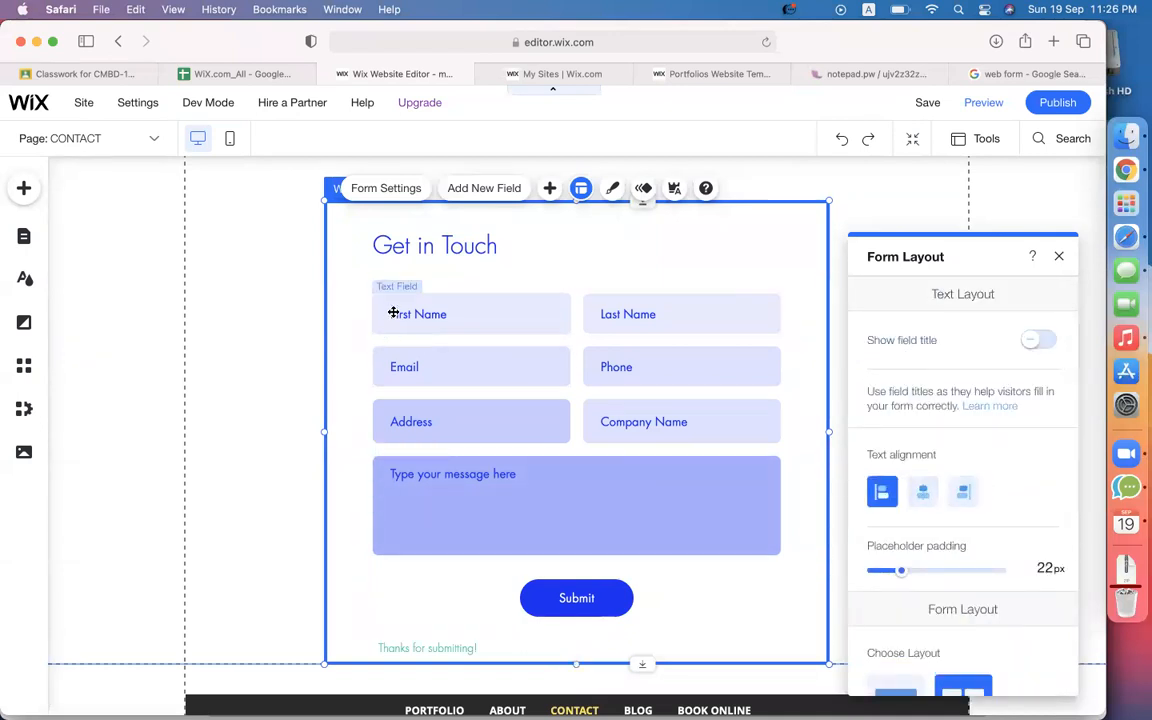
{"action": "left_click", "coordinate": [923, 493]}
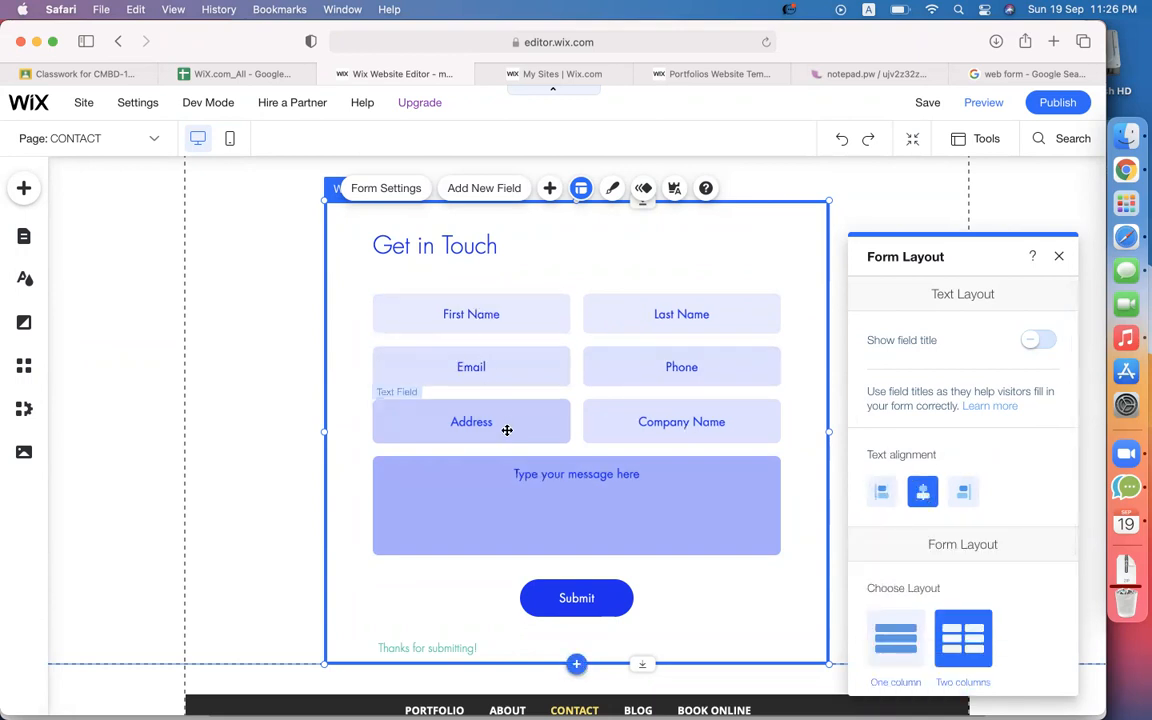
{"action": "left_click", "coordinate": [881, 493]}
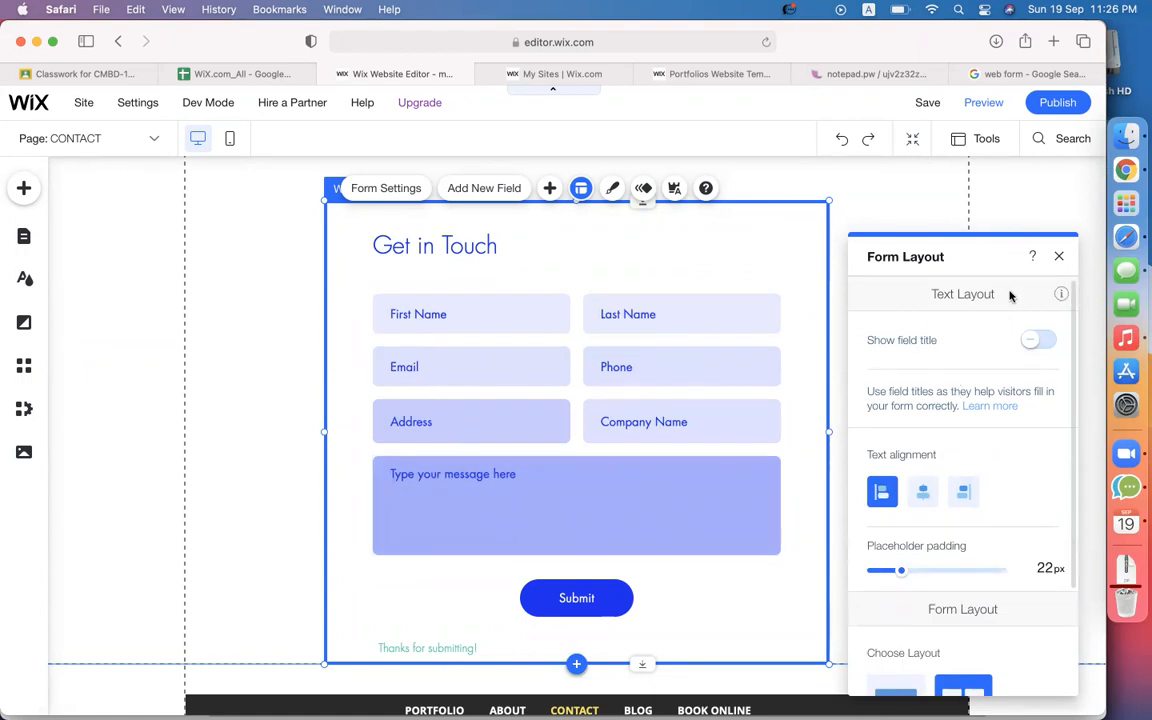
{"action": "left_click", "coordinate": [614, 189]}
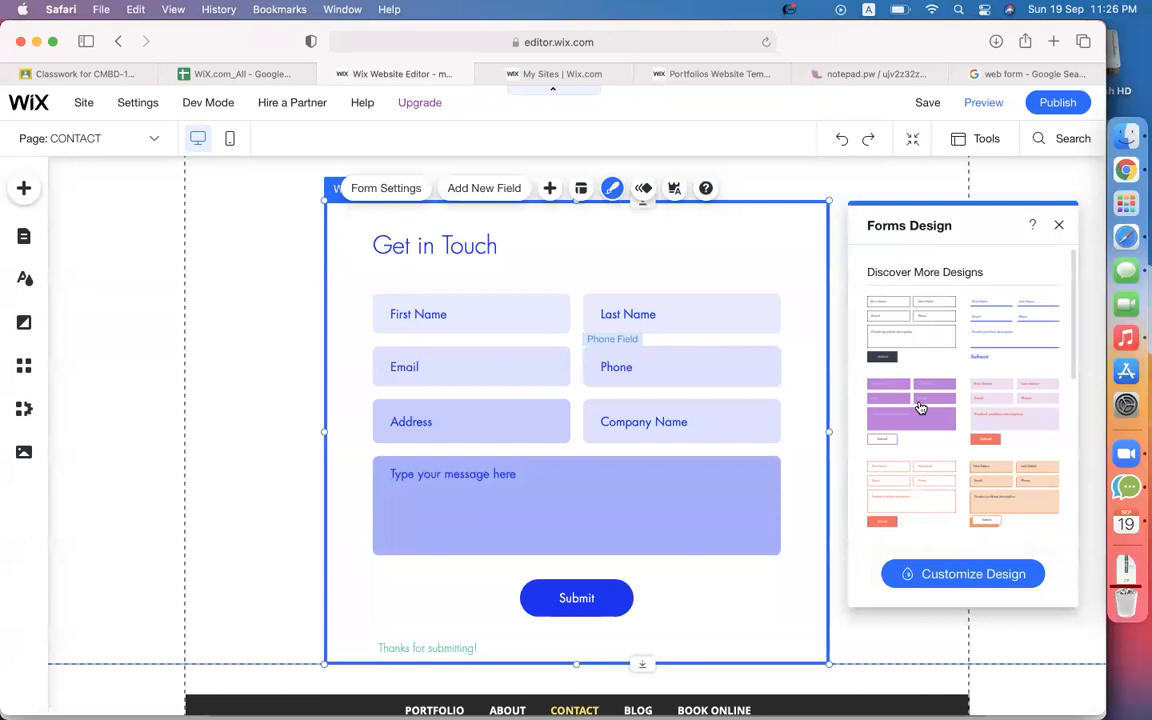
Apply the peach filled-field form design with orange shadows and open its customization options.
{"action": "left_click", "coordinate": [1007, 318]}
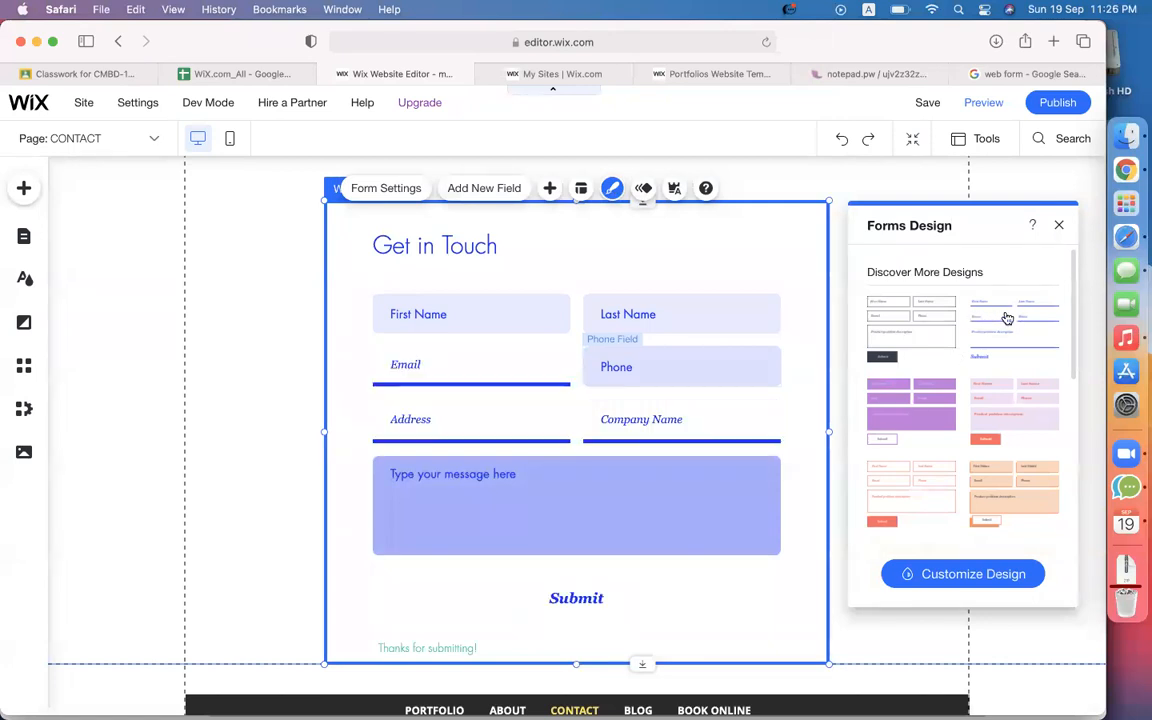
{"action": "left_click", "coordinate": [999, 497]}
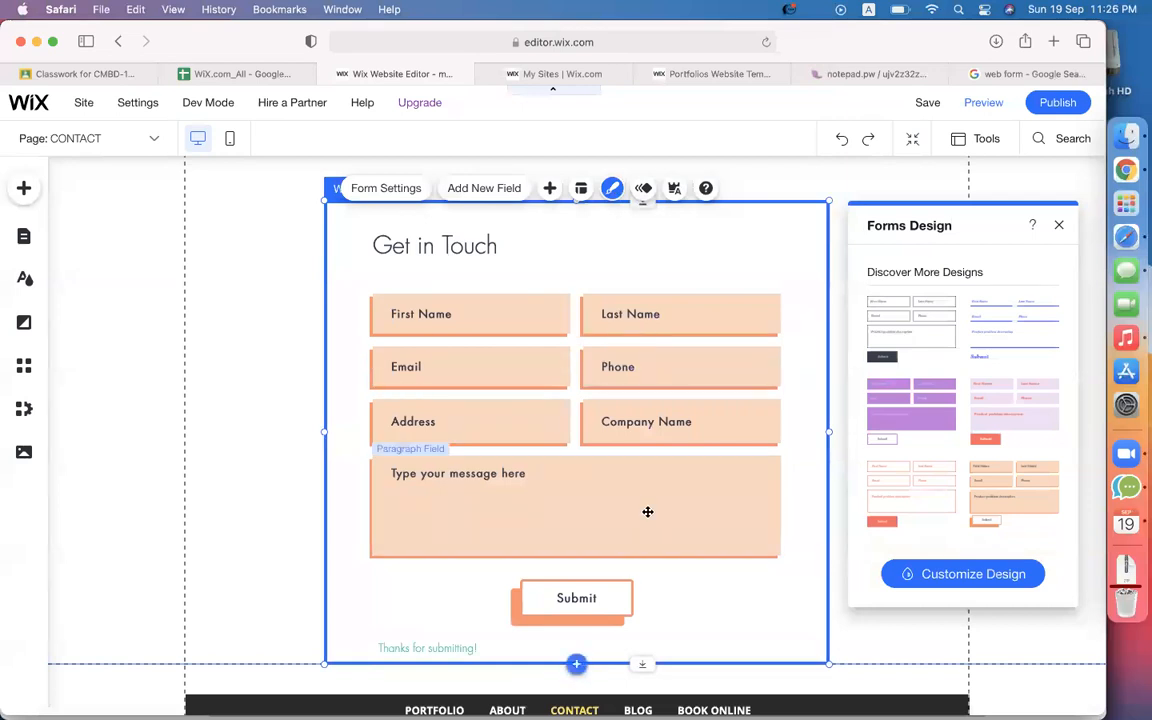
{"action": "left_click", "coordinate": [980, 577]}
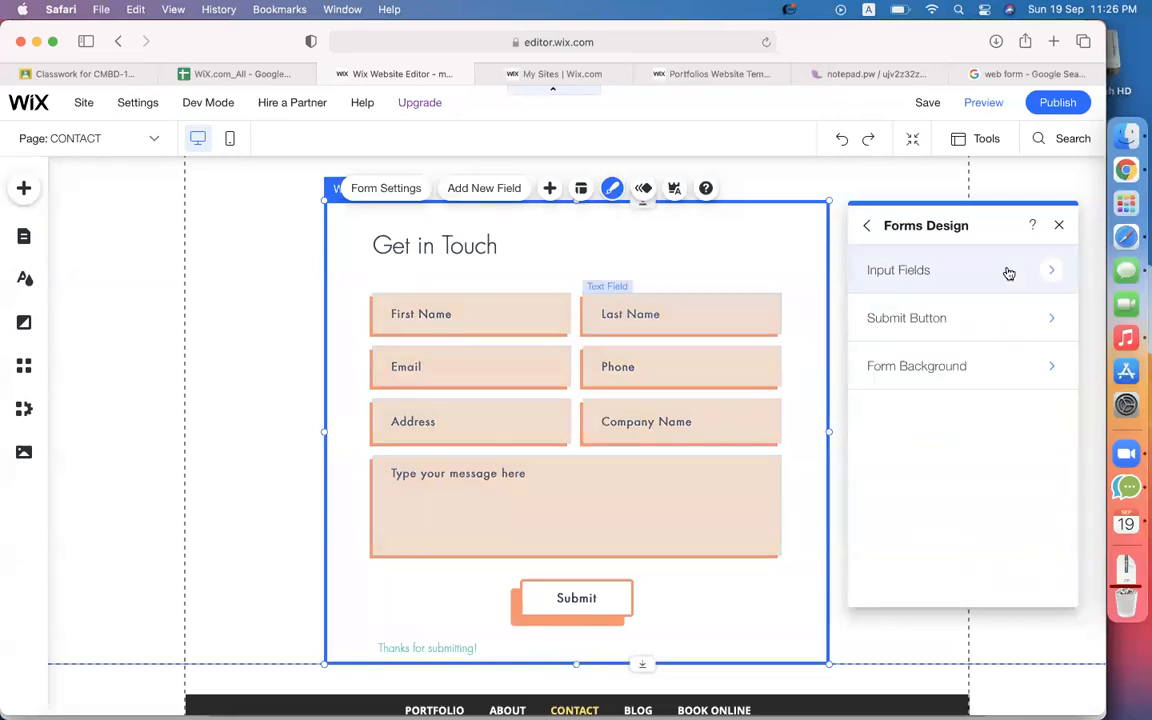
Fill the form's input fields with light blue (#CFEEF7) instead of peach.
{"action": "left_click", "coordinate": [963, 268]}
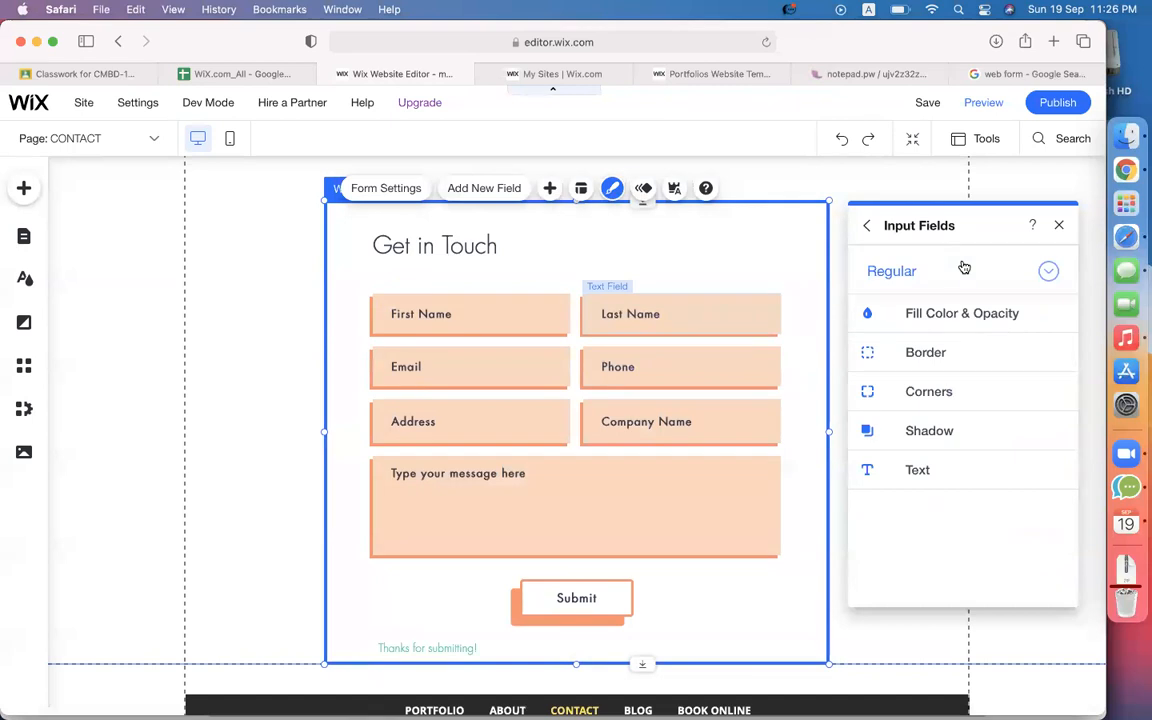
{"action": "left_click", "coordinate": [956, 316]}
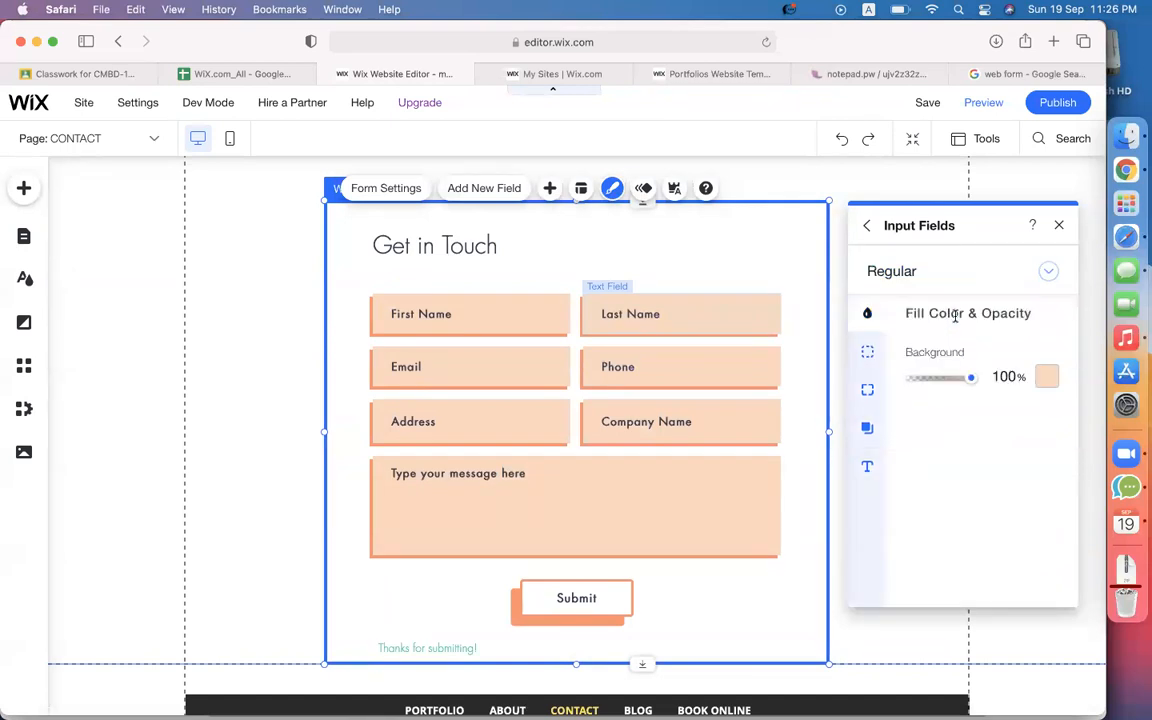
{"action": "left_click", "coordinate": [1046, 376]}
{"action": "left_click", "coordinate": [971, 472]}
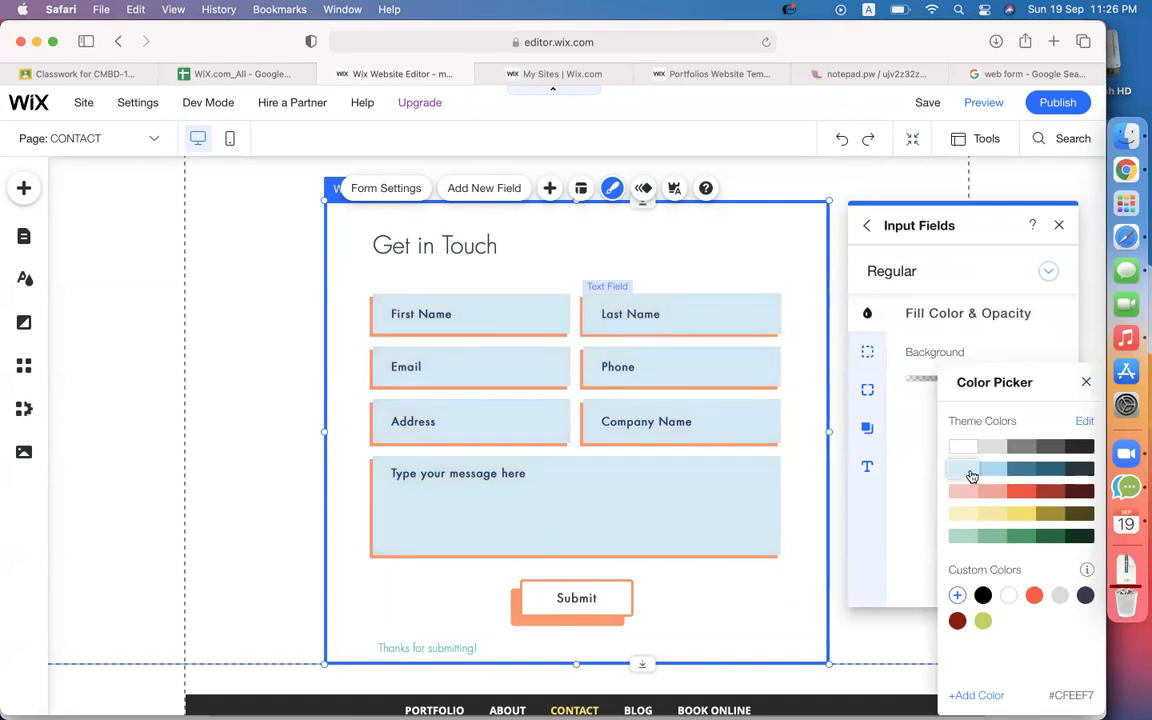
{"action": "left_click", "coordinate": [918, 429]}
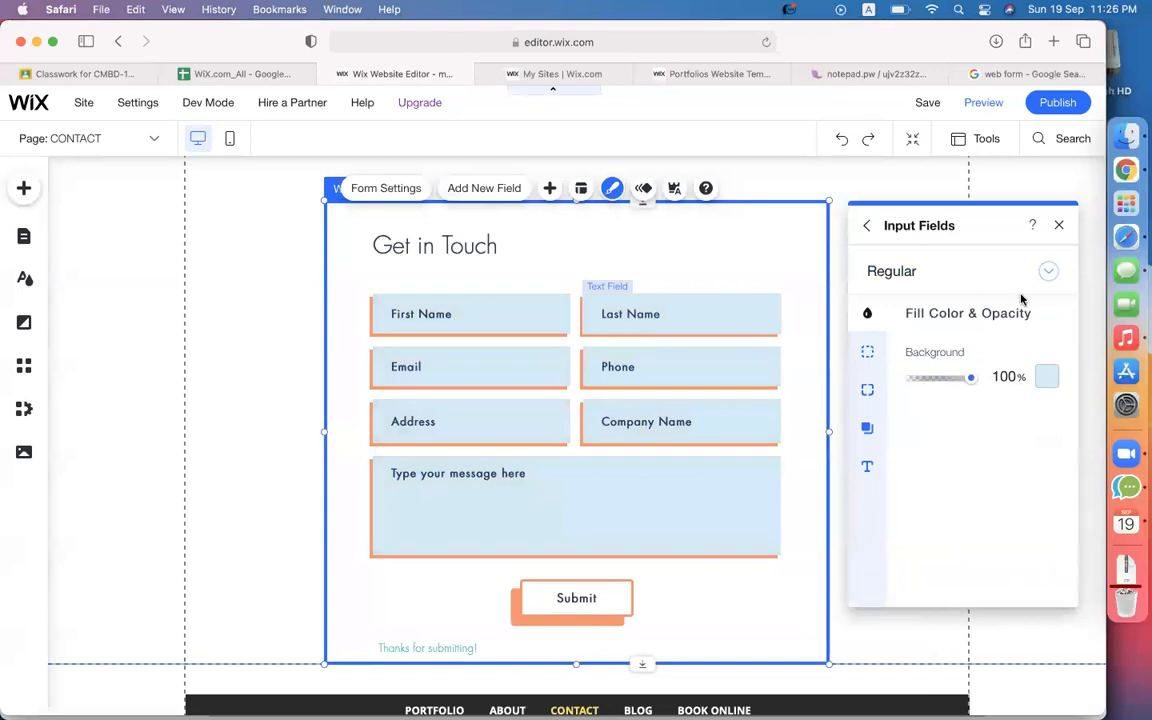
{"action": "left_click", "coordinate": [867, 226]}
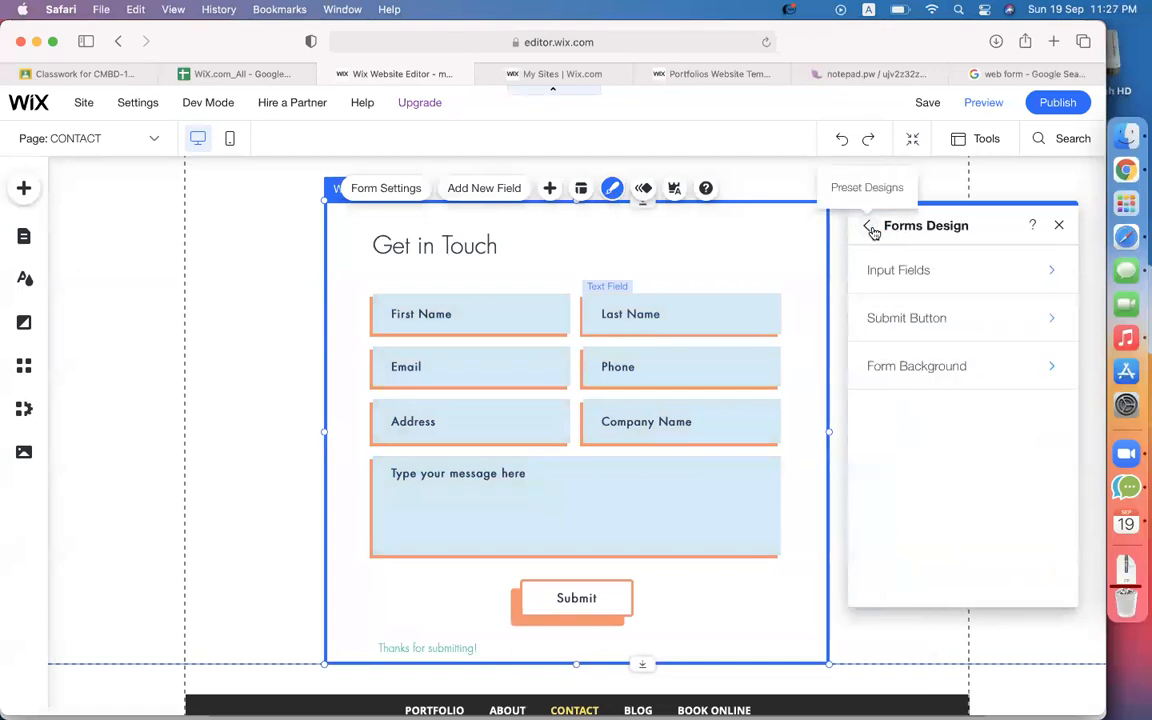
Give the Submit button a dark teal fill and light blue text.
{"action": "left_click", "coordinate": [916, 334]}
{"action": "left_click", "coordinate": [923, 319]}
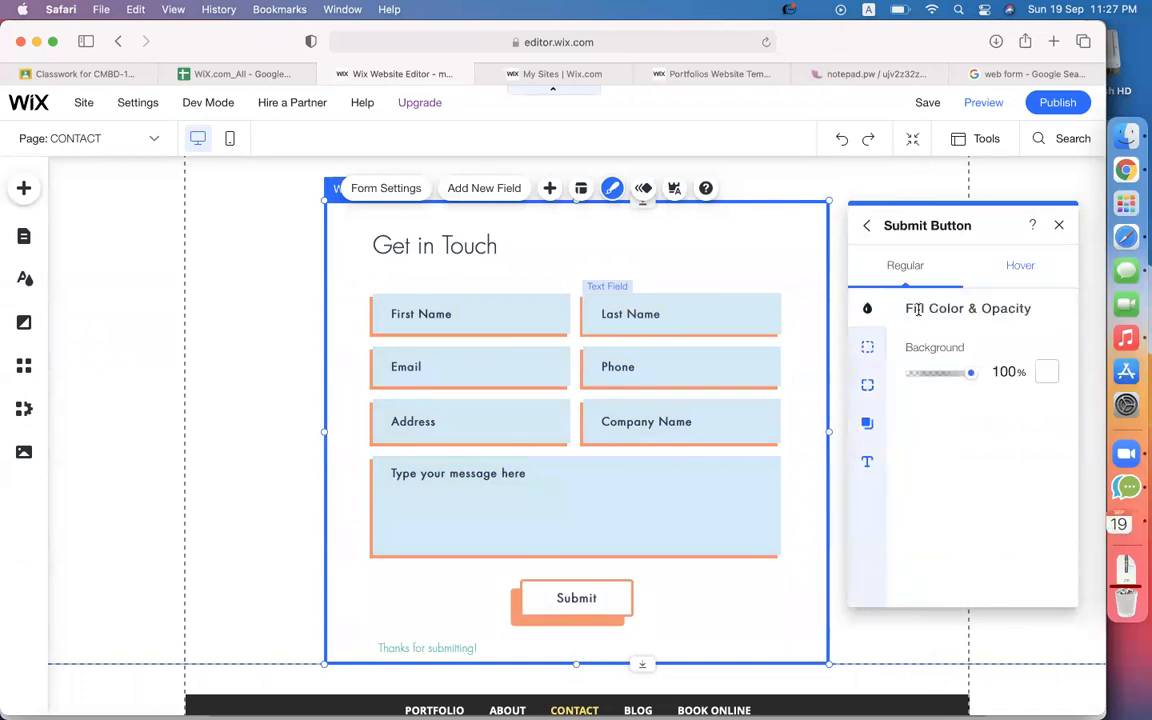
{"action": "left_click", "coordinate": [1045, 373]}
{"action": "left_click", "coordinate": [1053, 470]}
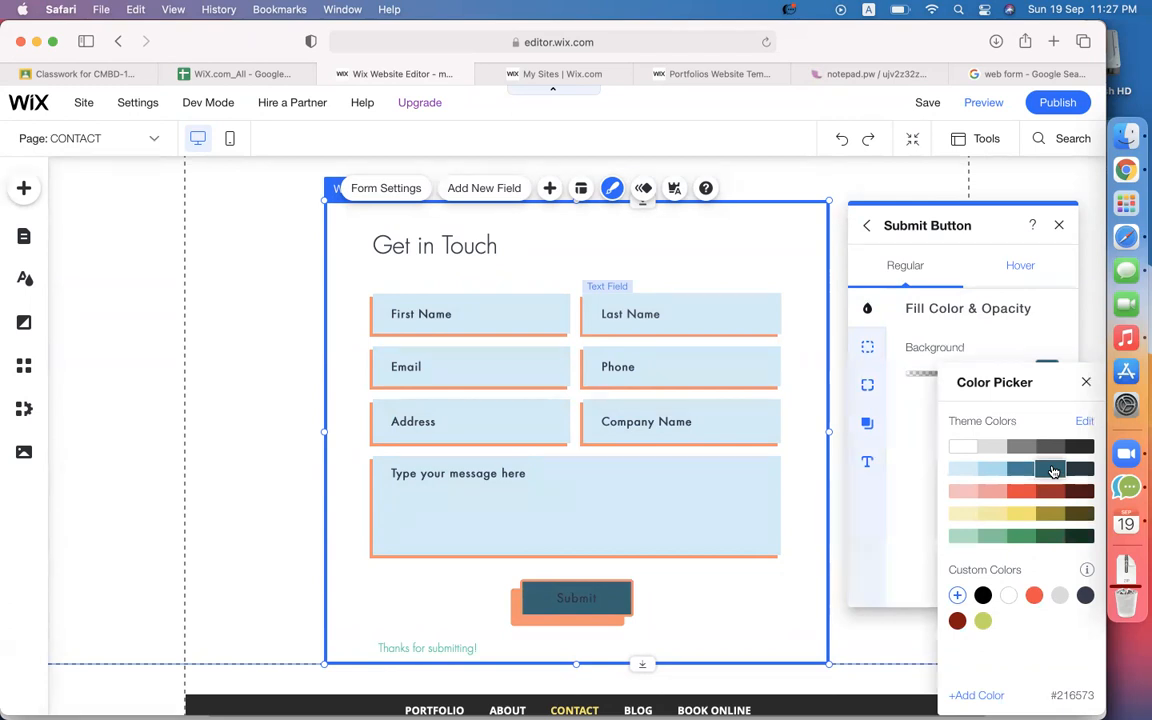
{"action": "left_click", "coordinate": [925, 420]}
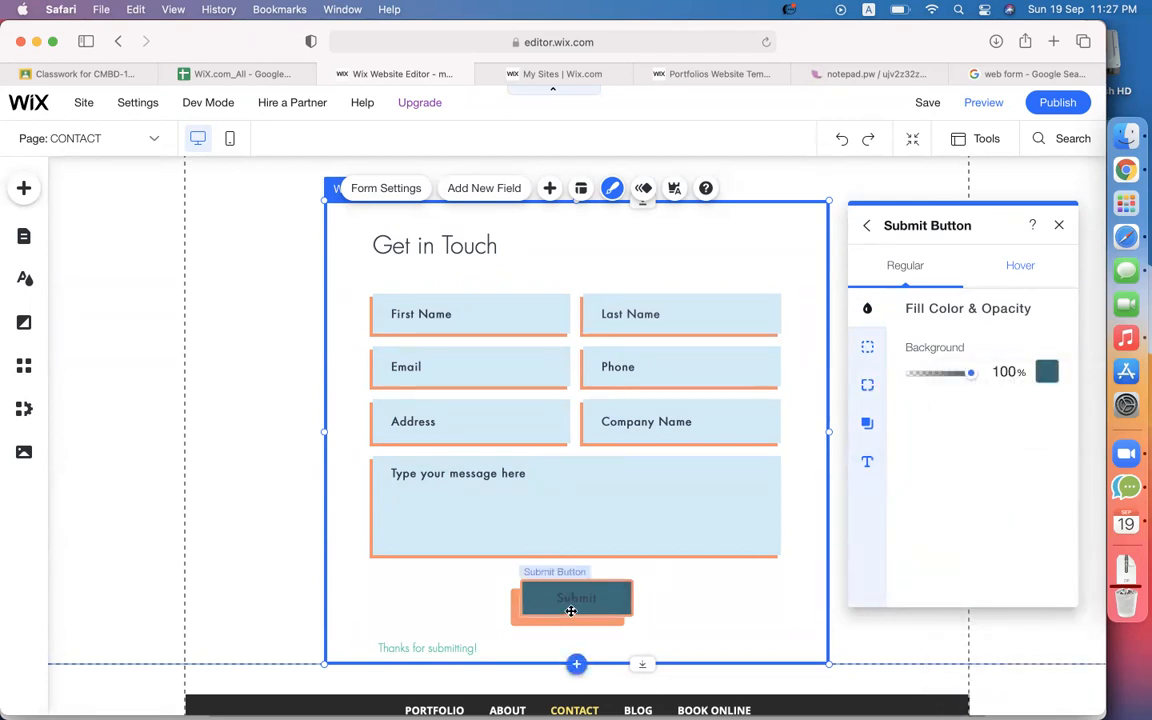
{"action": "left_click", "coordinate": [869, 466]}
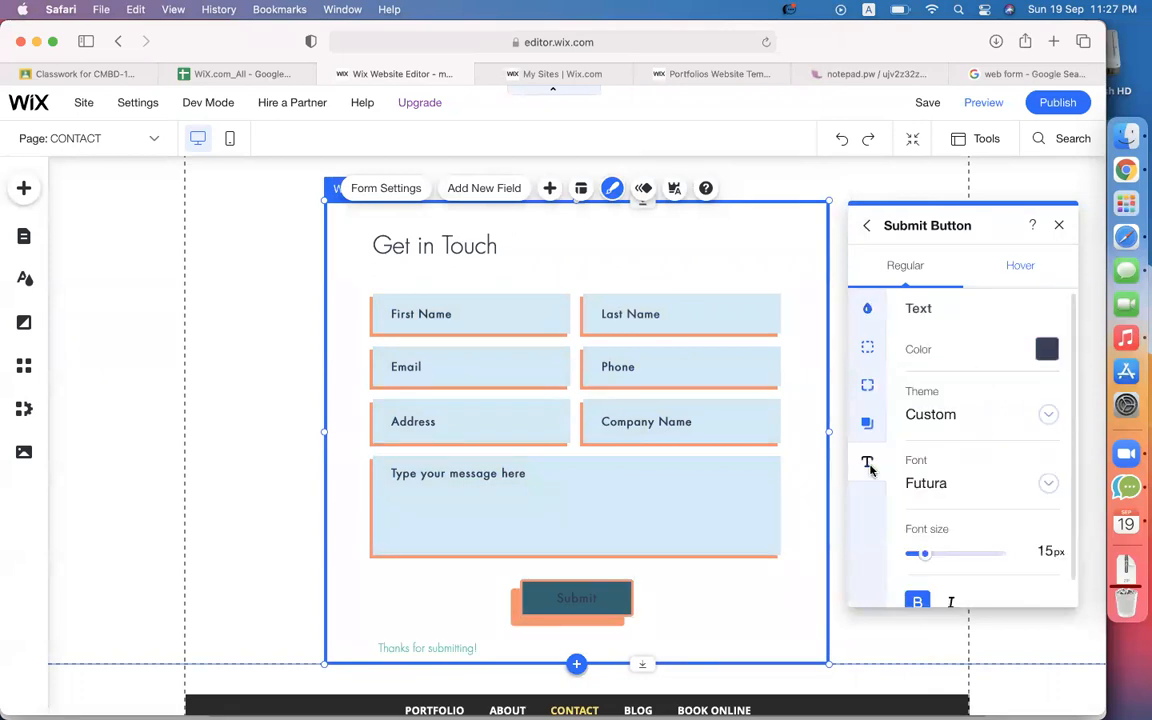
{"action": "left_click", "coordinate": [1046, 350]}
{"action": "left_click", "coordinate": [867, 367]}
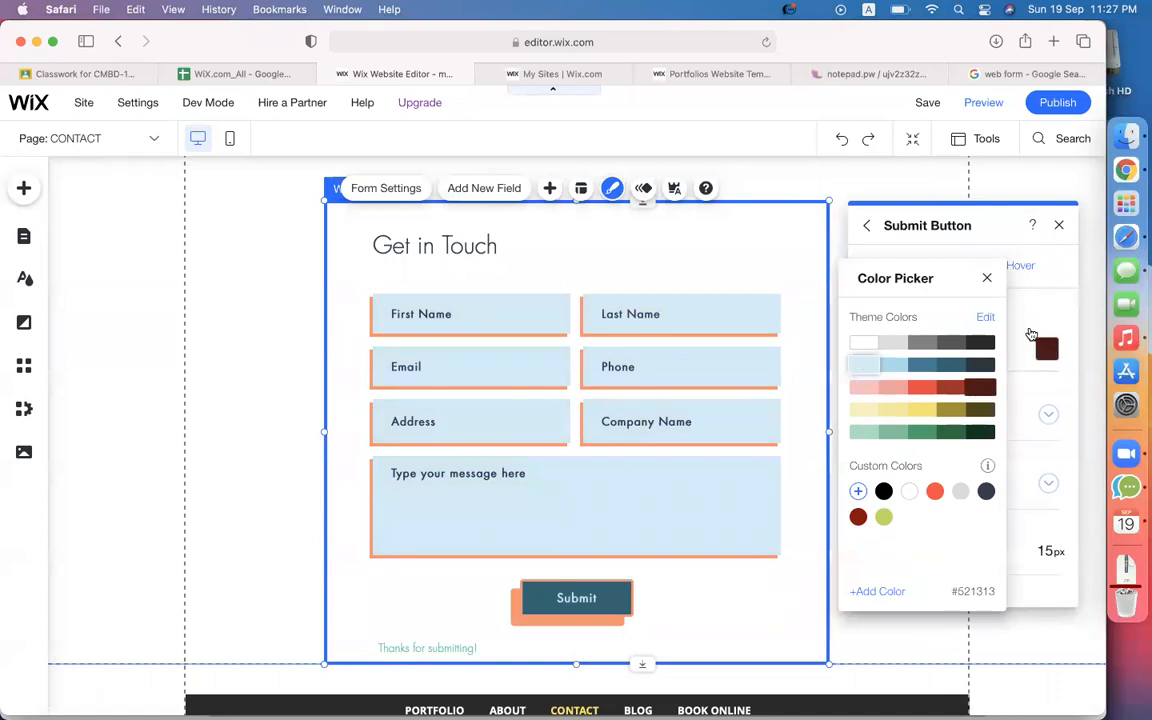
{"action": "left_click", "coordinate": [1048, 306]}
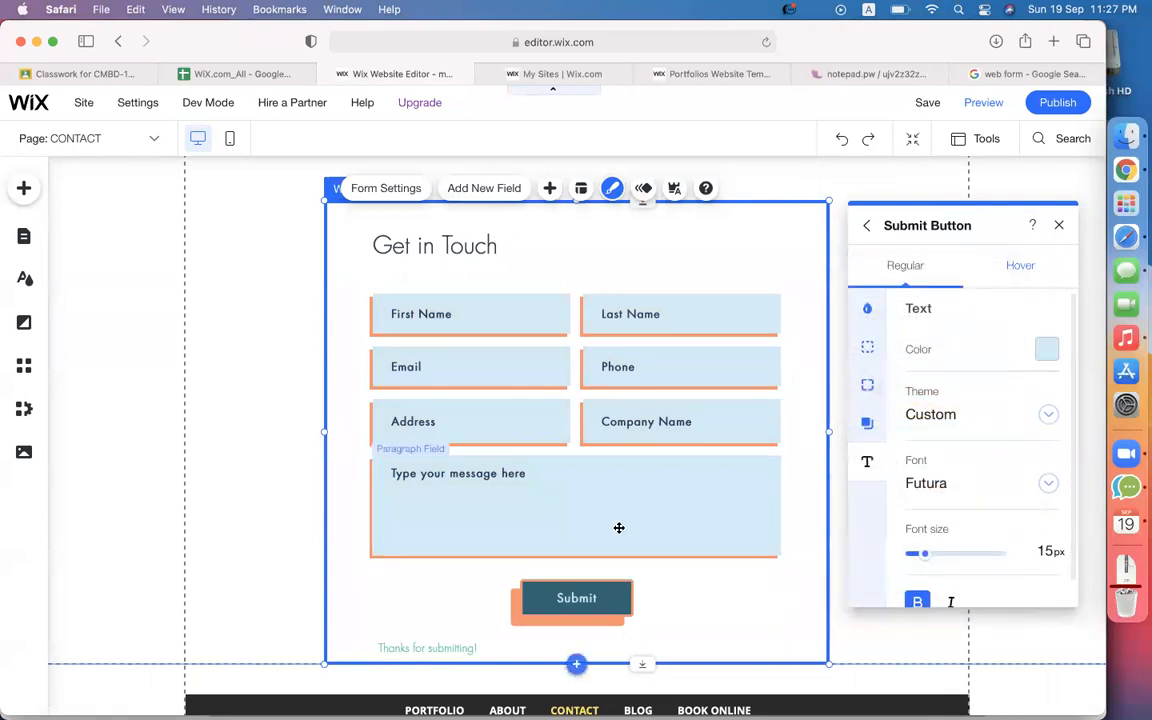
Change the Submit button's 3px border colour from orange to light blue.
{"action": "left_click", "coordinate": [868, 388]}
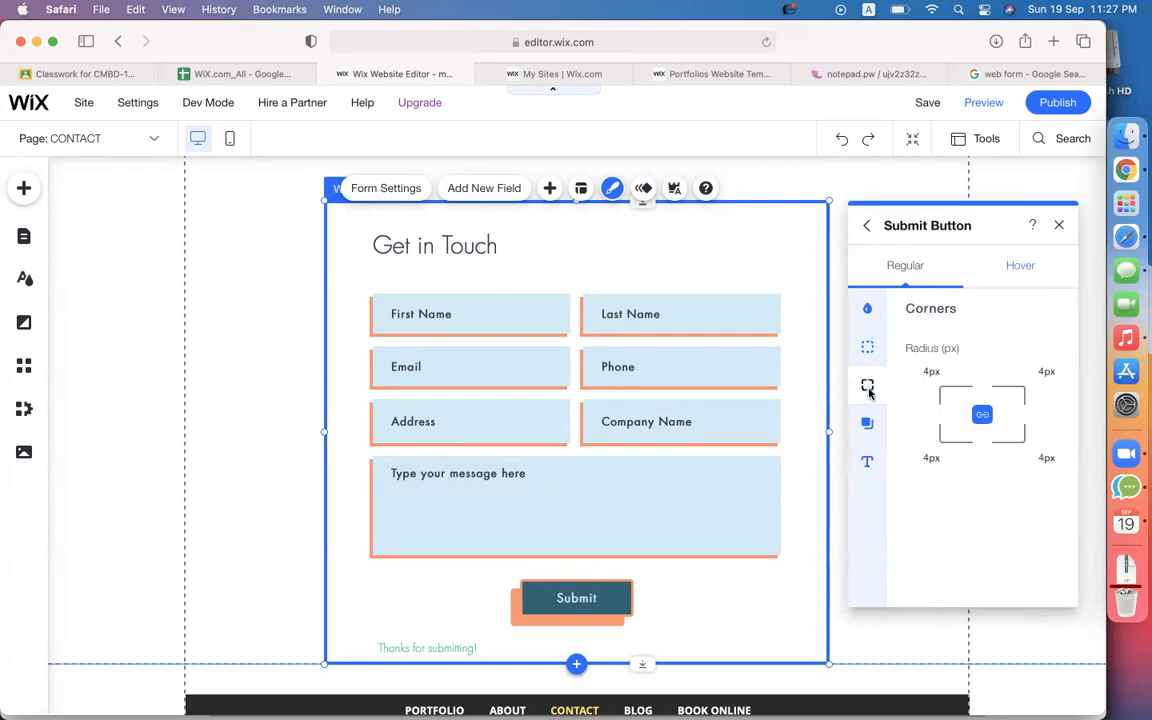
{"action": "left_click", "coordinate": [867, 348]}
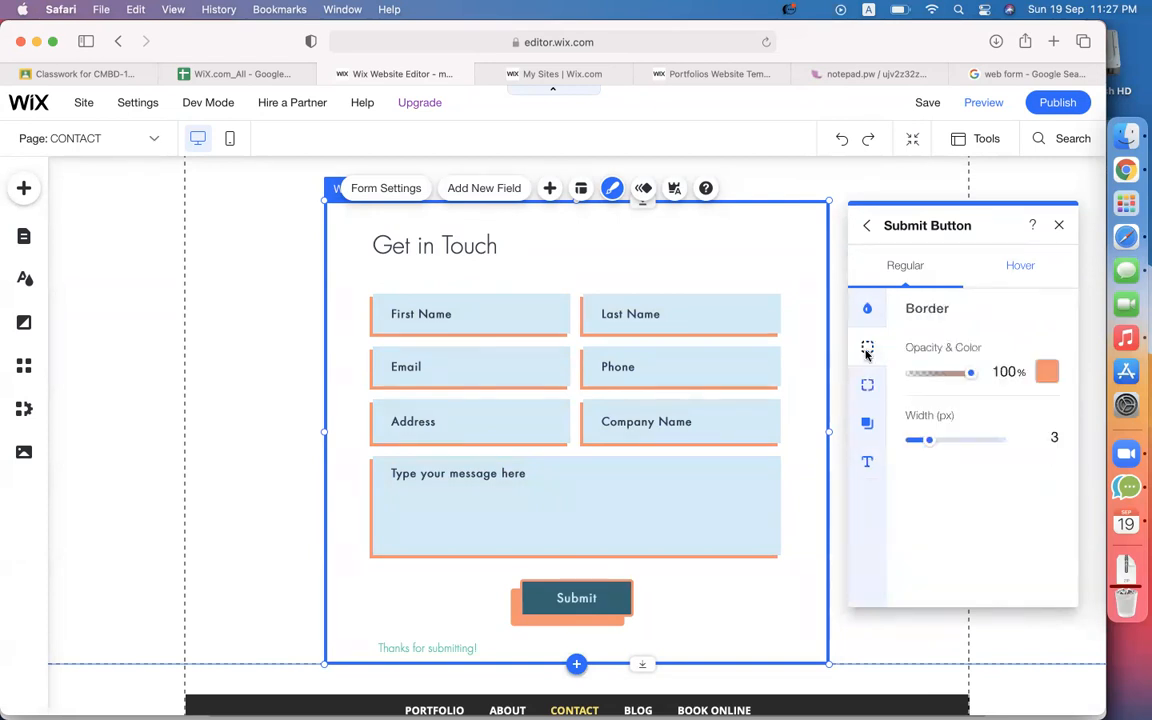
{"action": "left_click", "coordinate": [1047, 374]}
{"action": "left_click", "coordinate": [993, 471]}
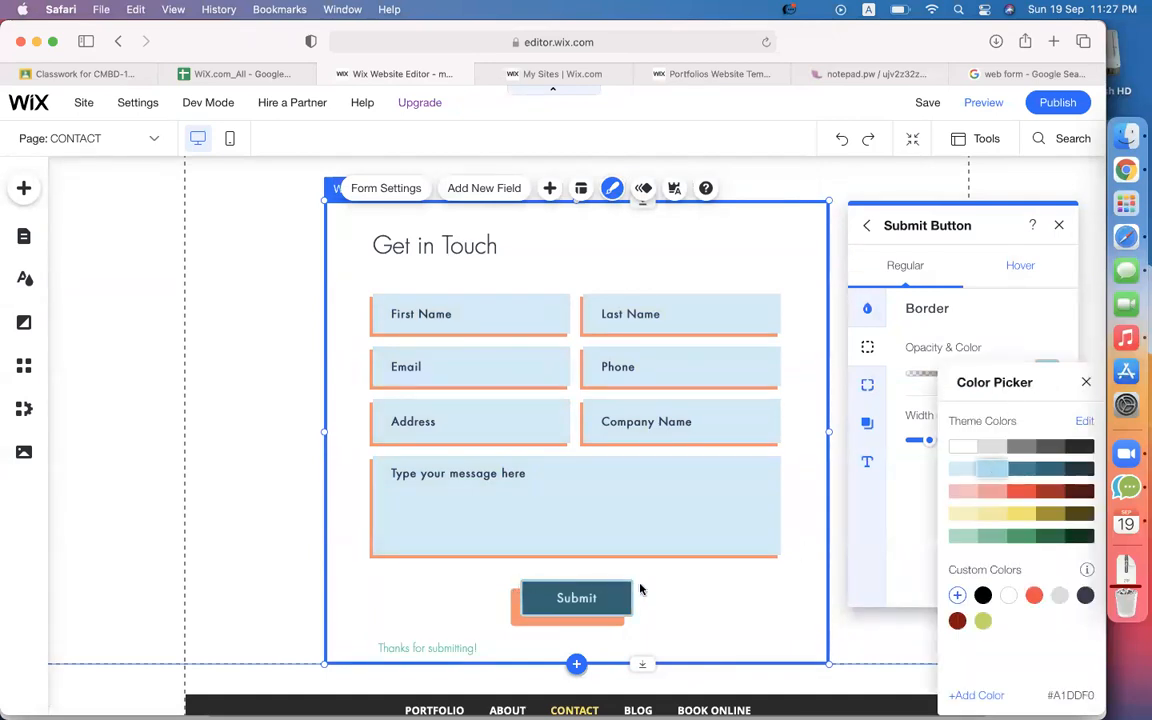
{"action": "left_click", "coordinate": [909, 492]}
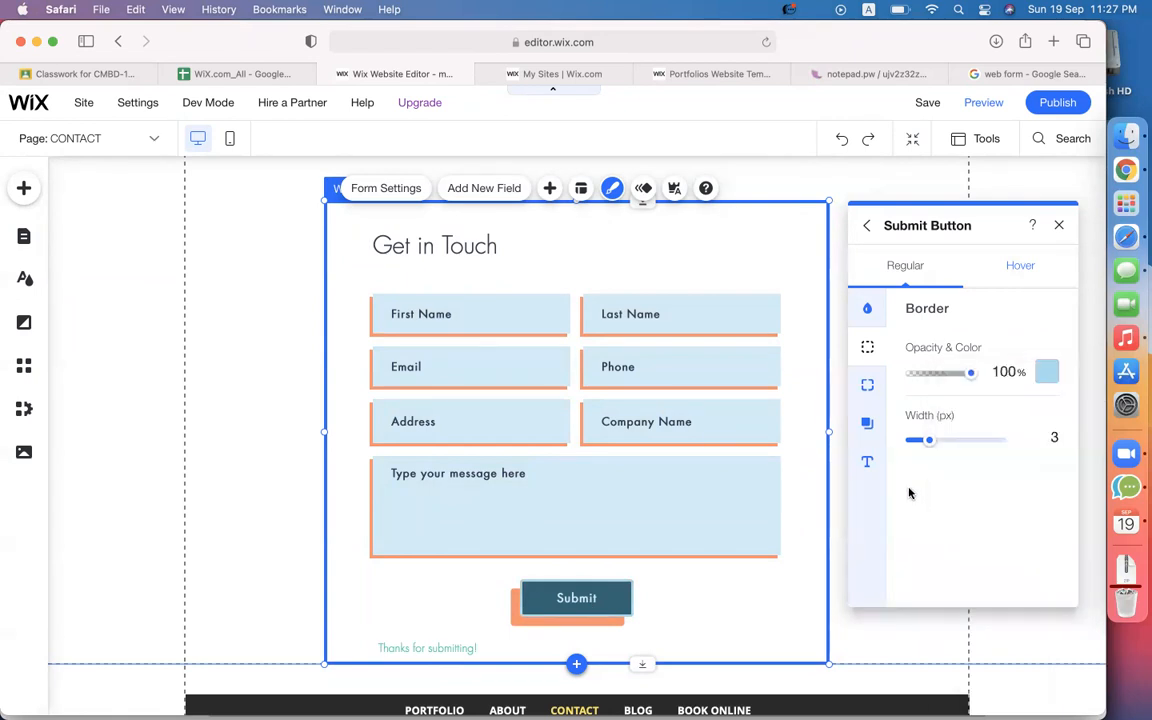
{"action": "left_click", "coordinate": [867, 388]}
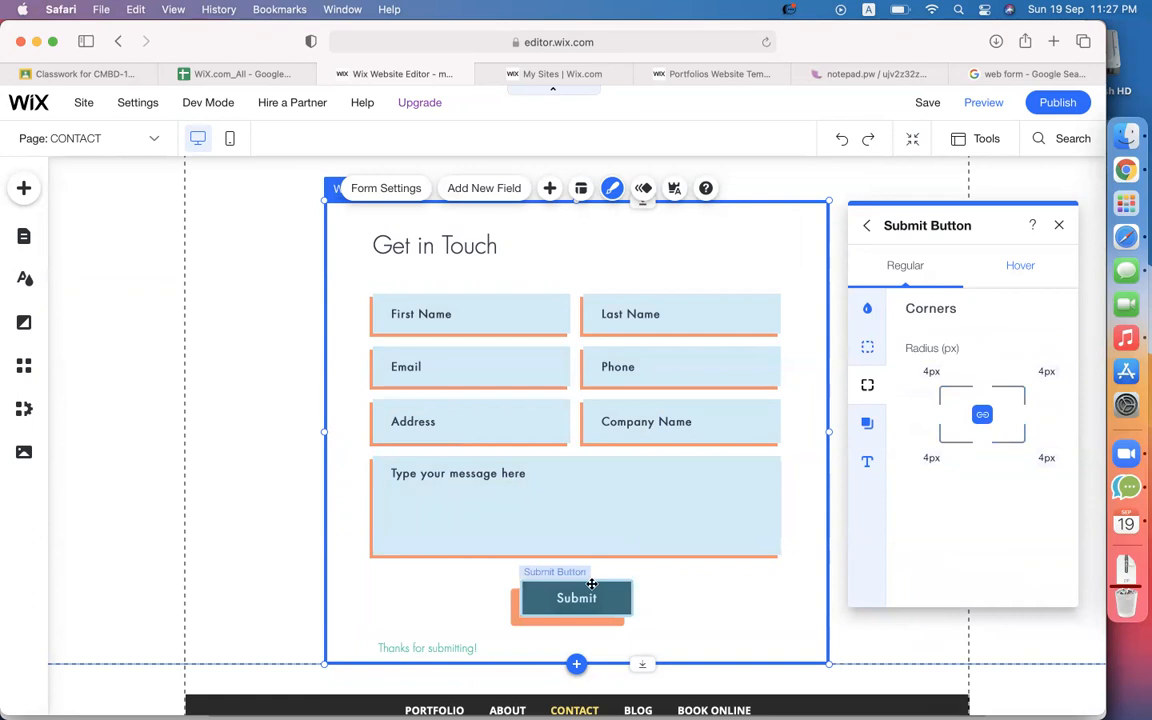
{"action": "left_click", "coordinate": [873, 229]}
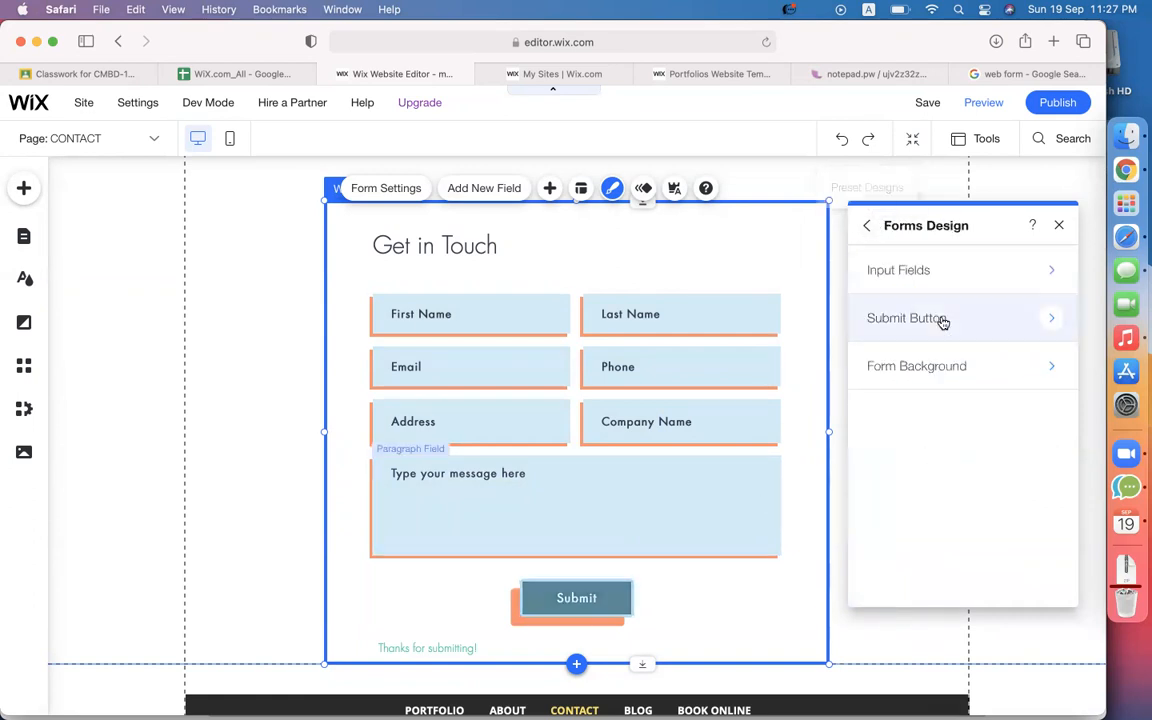
Fill the form background with pale yellow.
{"action": "left_click", "coordinate": [930, 369]}
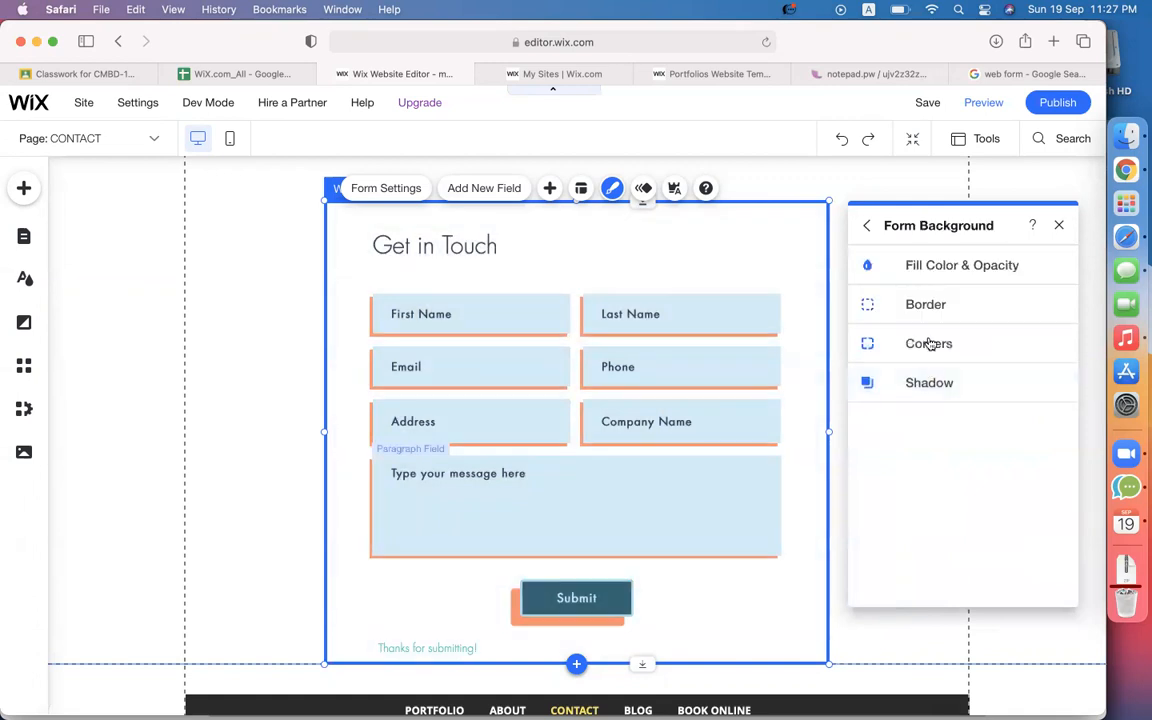
{"action": "left_click", "coordinate": [933, 268]}
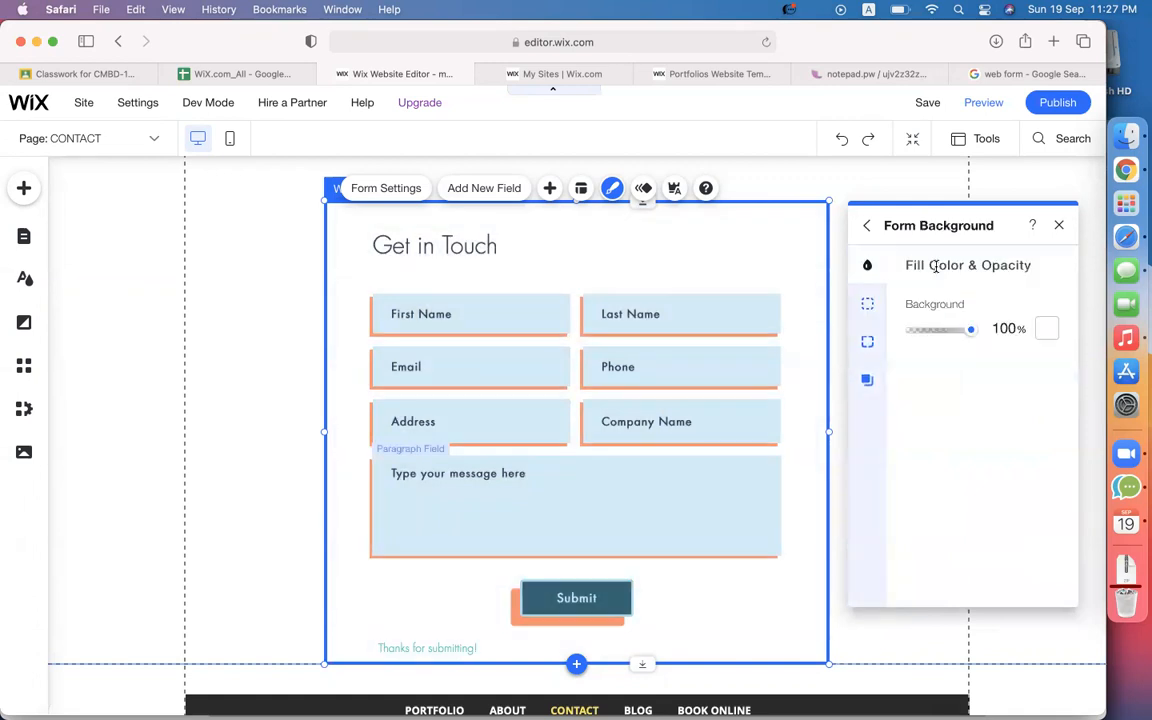
{"action": "left_click", "coordinate": [1047, 329]}
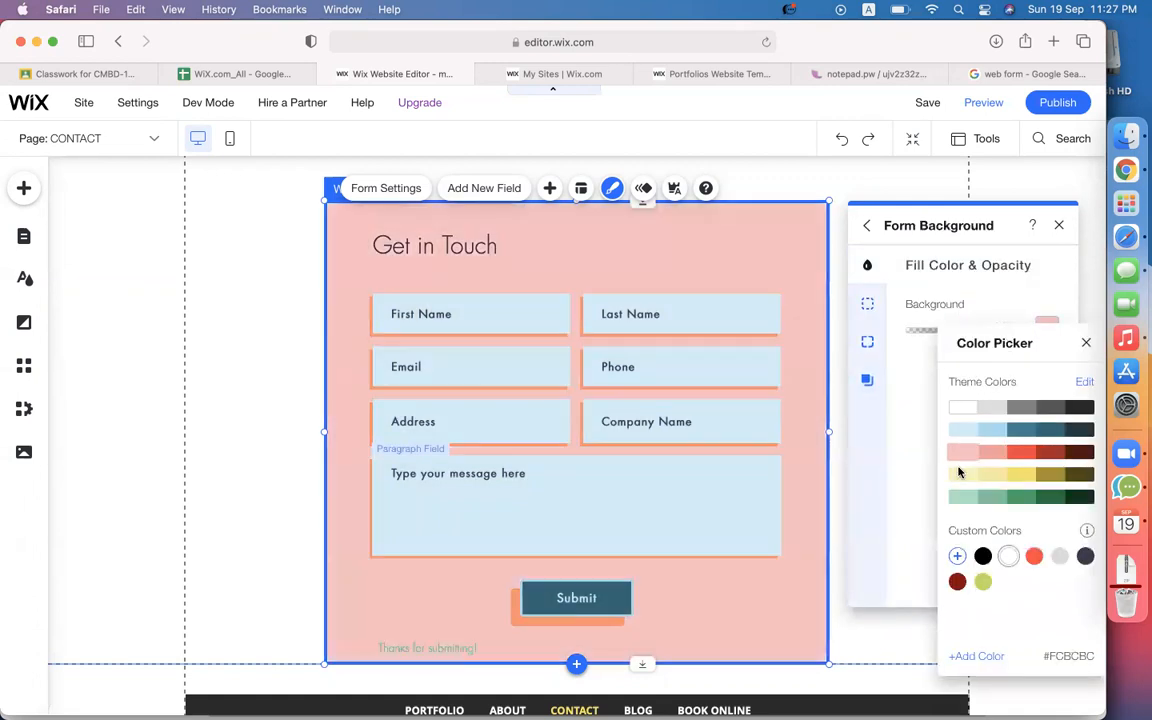
{"action": "left_click", "coordinate": [962, 477]}
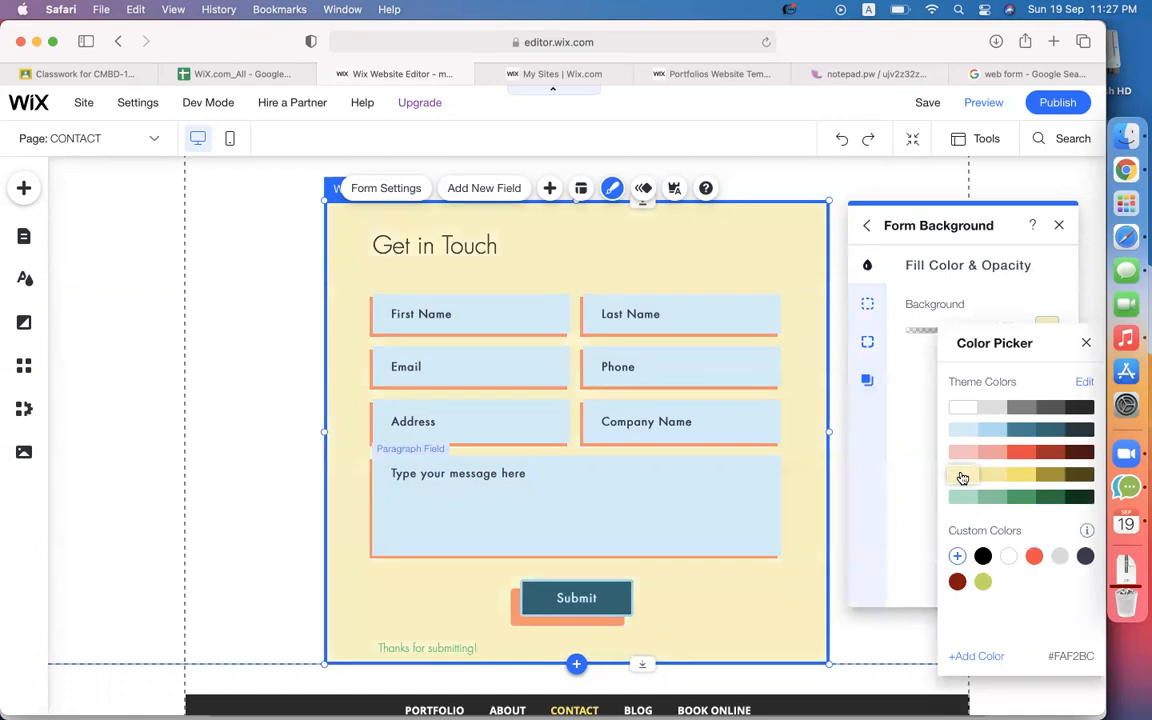
{"action": "left_click", "coordinate": [918, 404]}
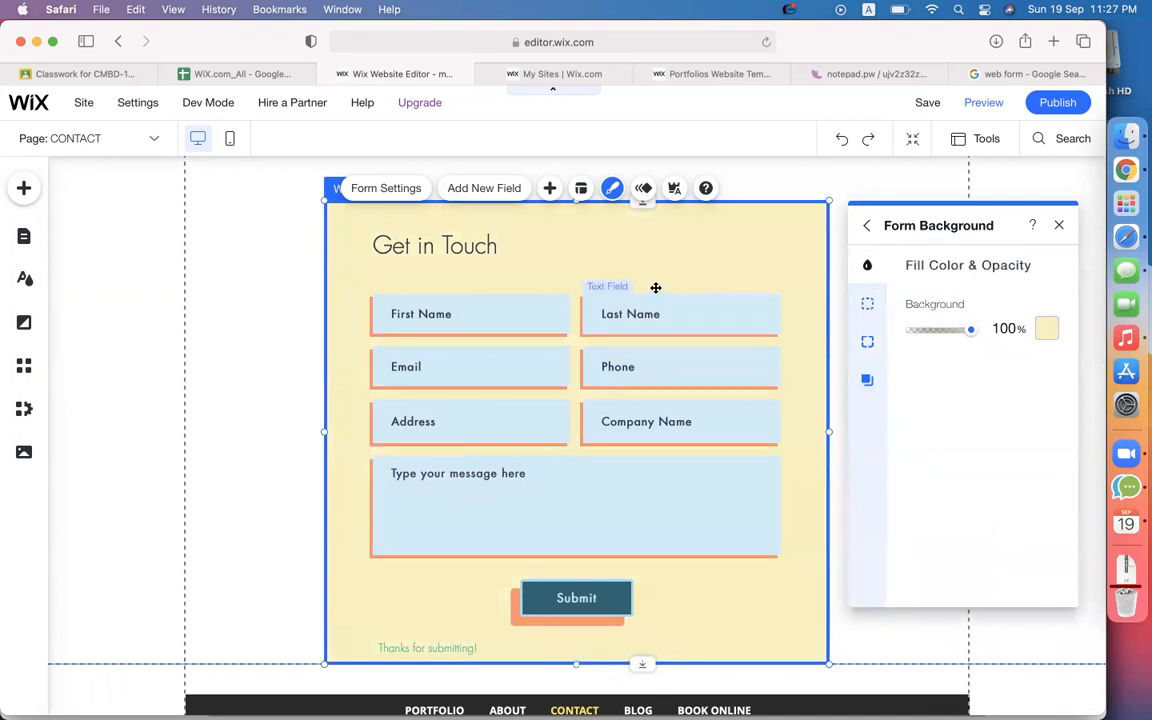
Give the form a 4px dark teal border.
{"action": "left_click", "coordinate": [866, 305]}
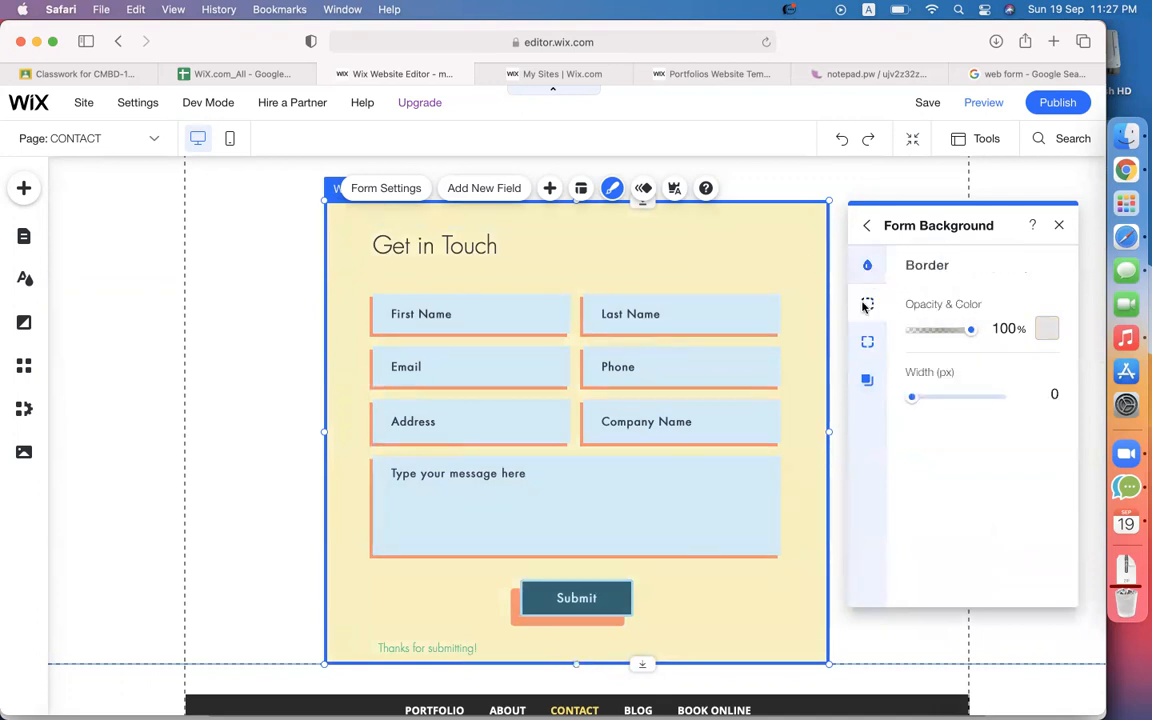
{"action": "left_click", "coordinate": [1046, 330]}
{"action": "left_click", "coordinate": [1028, 436]}
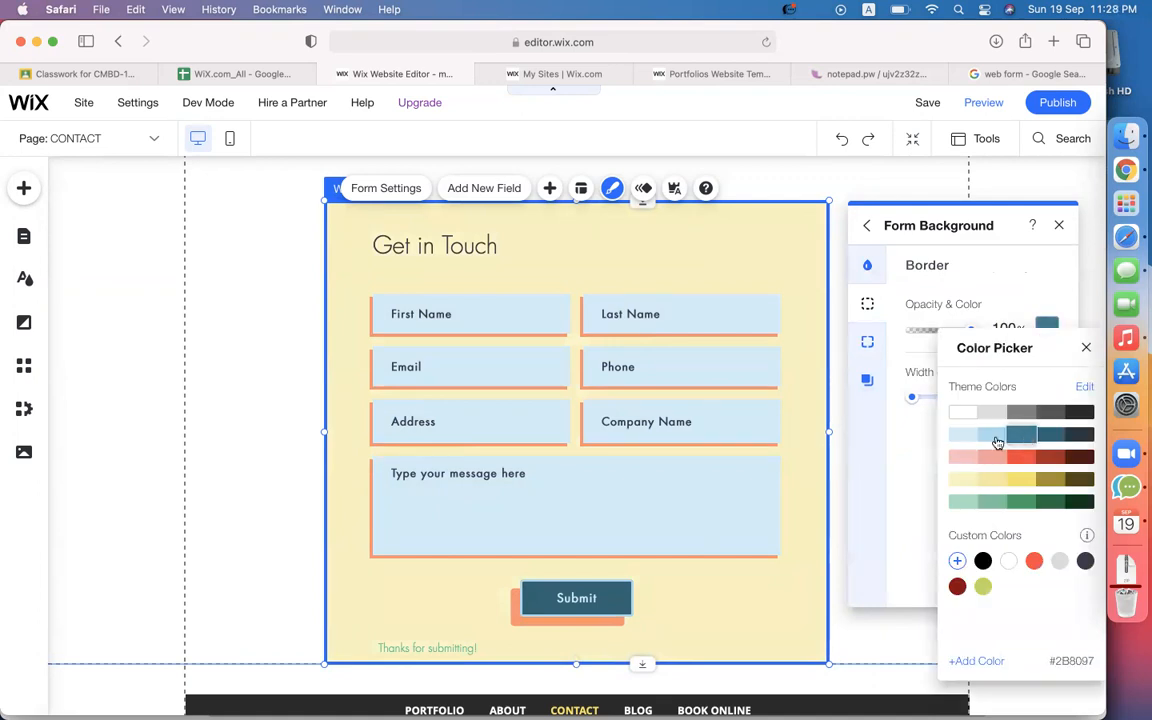
{"action": "left_click", "coordinate": [907, 455]}
{"action": "left_click", "coordinate": [918, 399]}
{"action": "left_click_drag", "start_coordinate": [918, 399], "coordinate": [934, 398]}
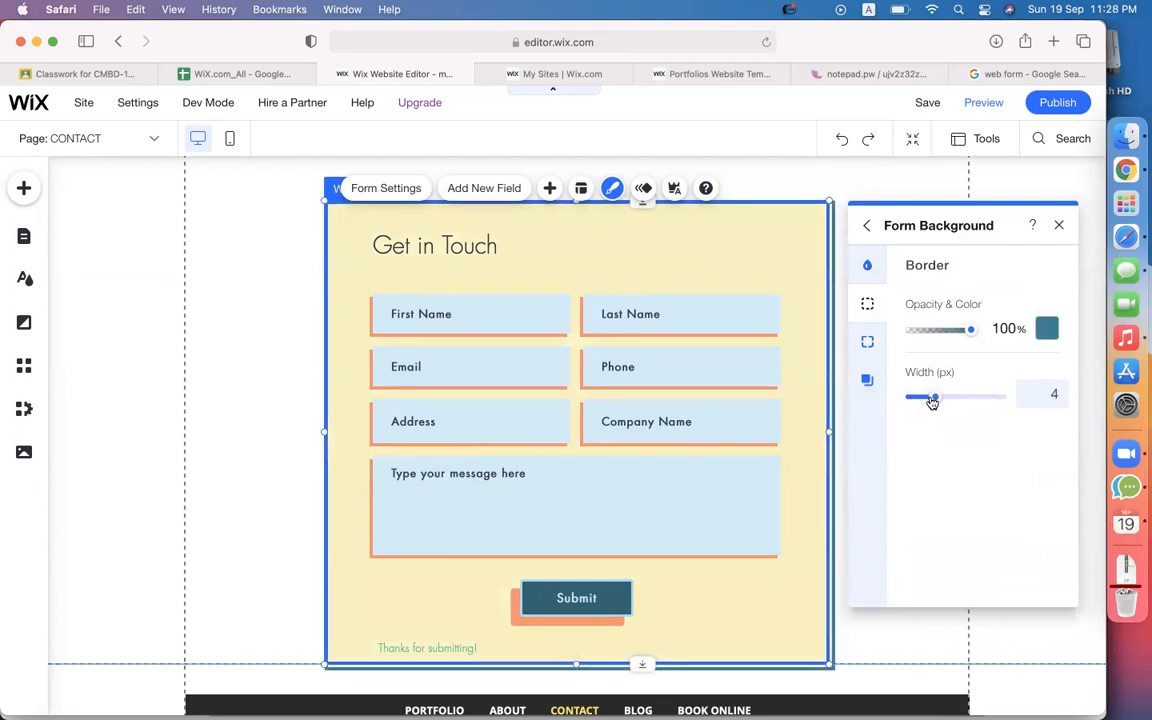
{"action": "left_click", "coordinate": [220, 484]}
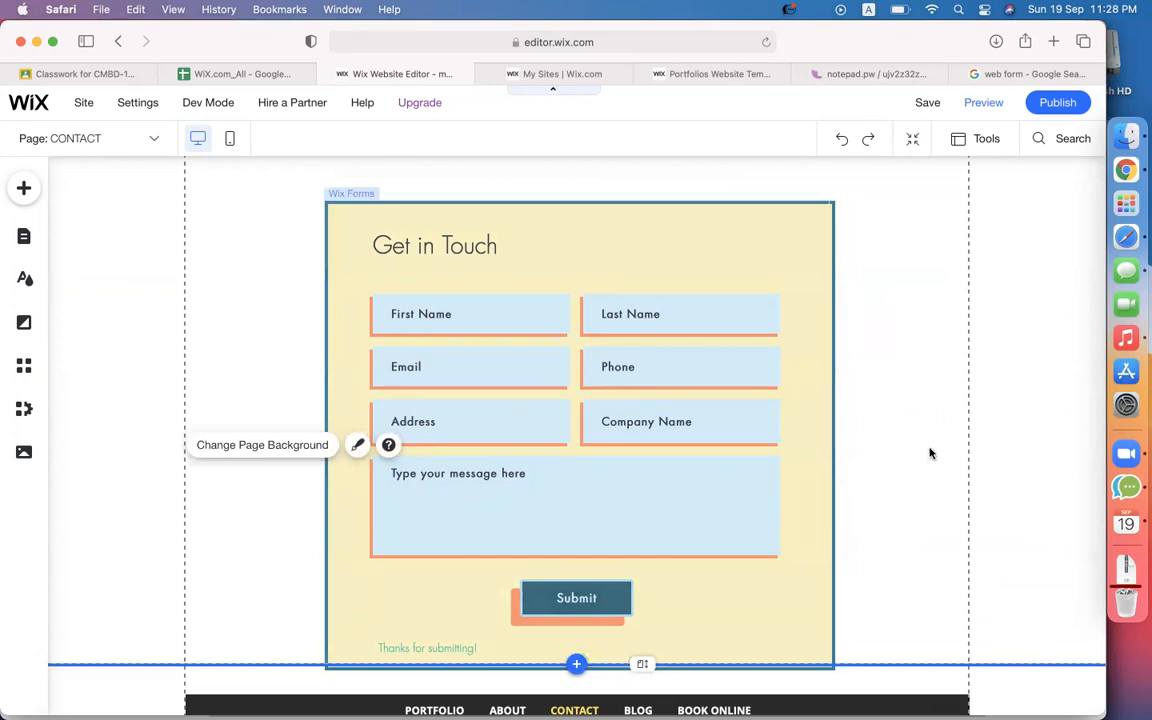
Select the contact form and bring up its input fields' shadow settings.
{"action": "scroll", "coordinate": [930, 453], "scroll_direction": "down", "scroll_amount": 1}
{"action": "scroll", "coordinate": [930, 453], "scroll_direction": "up", "scroll_amount": 2}
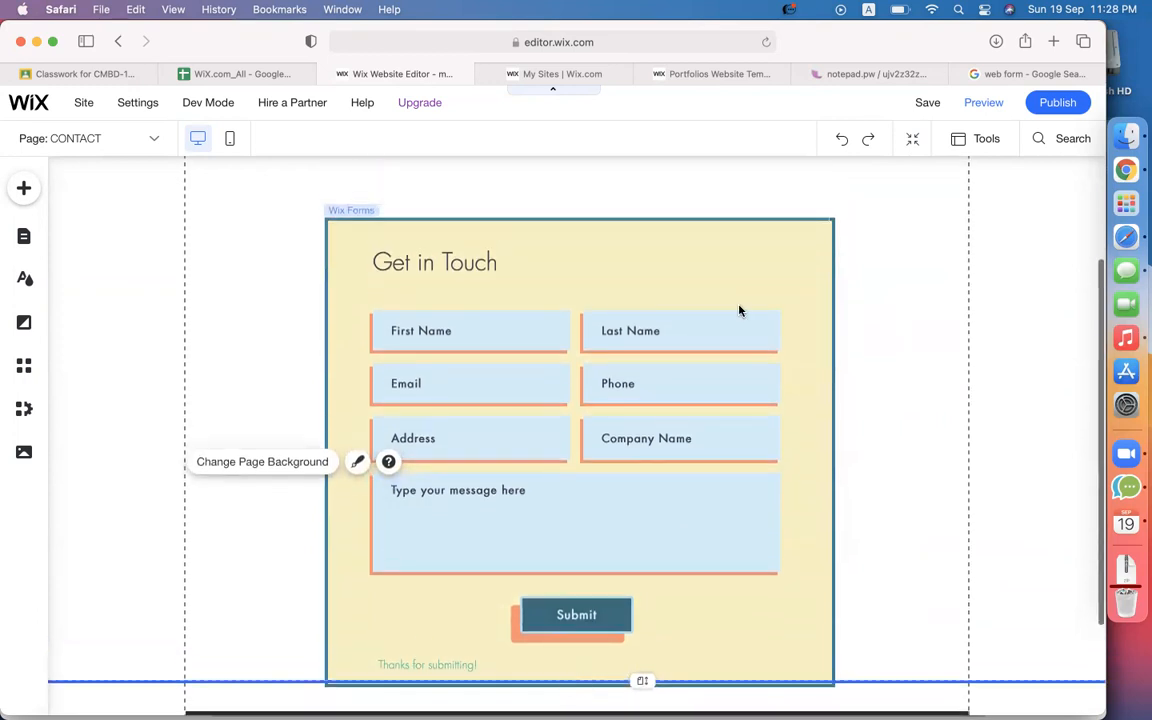
{"action": "left_click", "coordinate": [674, 270]}
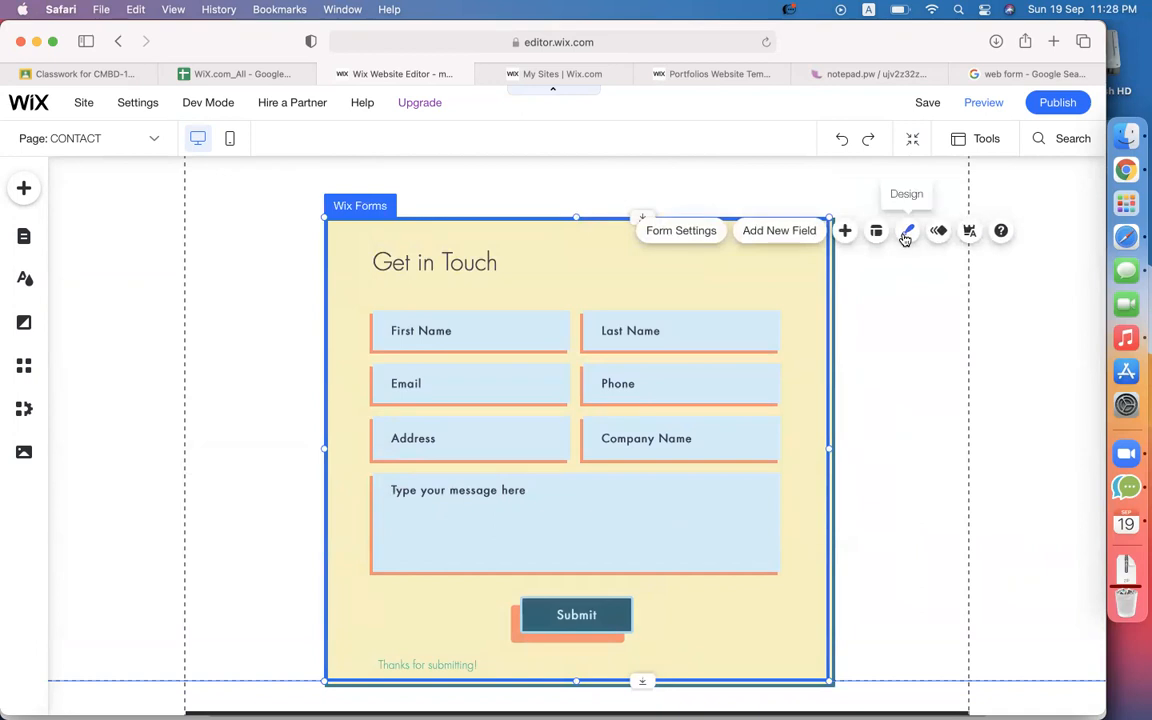
{"action": "left_click", "coordinate": [906, 236]}
{"action": "left_click", "coordinate": [956, 590]}
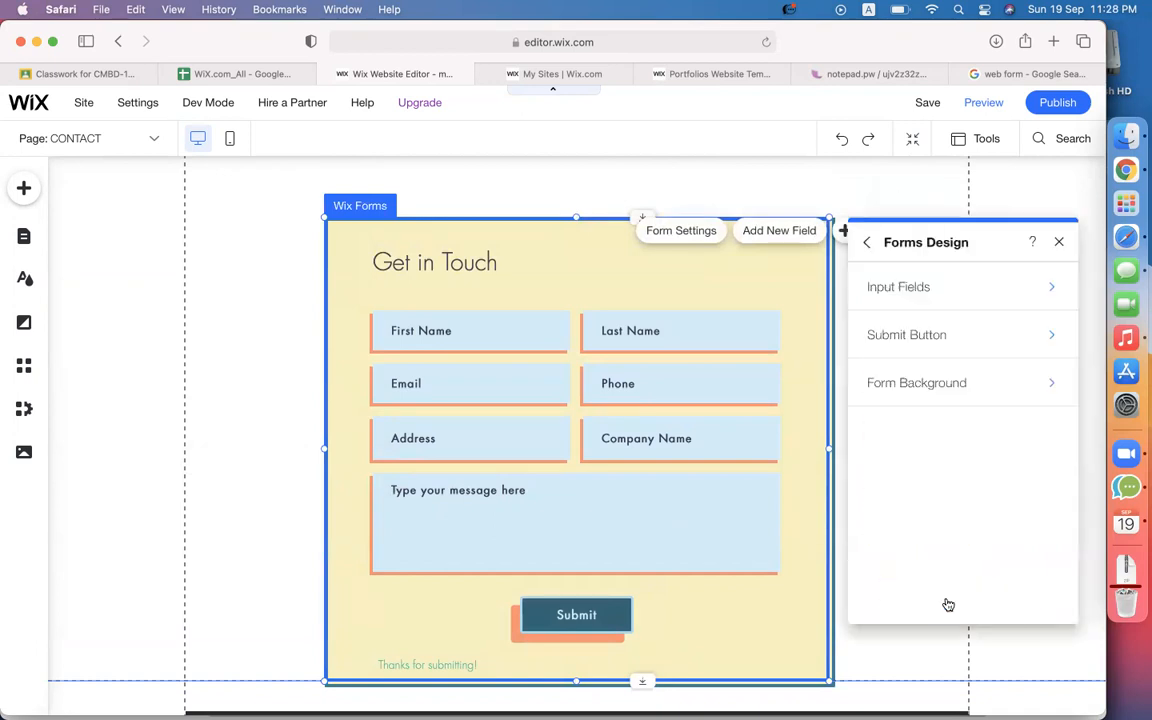
{"action": "left_click", "coordinate": [940, 305]}
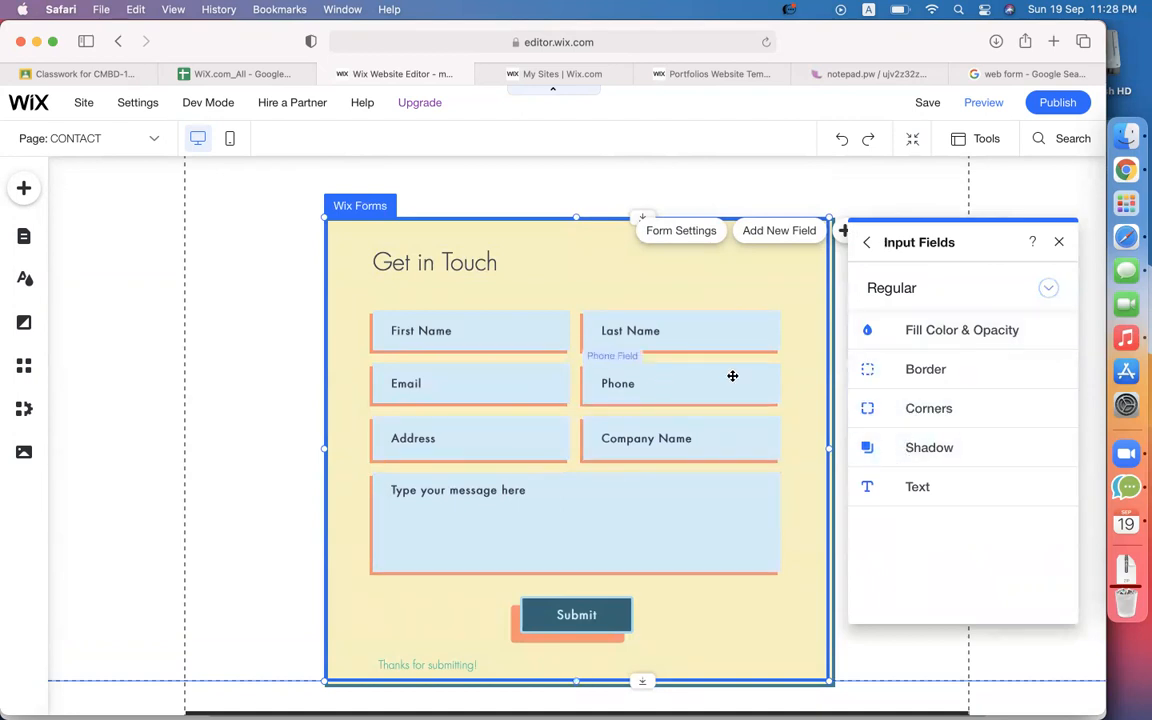
{"action": "left_click", "coordinate": [885, 458]}
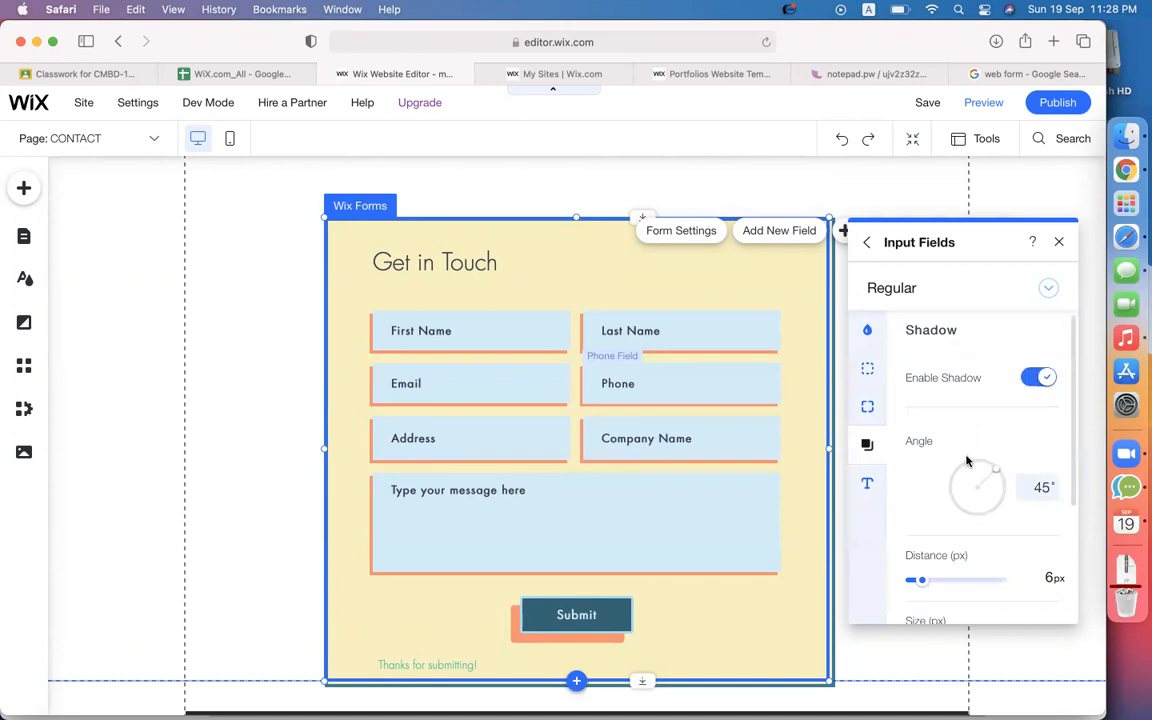
Change the input field shadows from orange to teal (#2B8097).
{"action": "scroll", "coordinate": [970, 450], "scroll_direction": "down", "scroll_amount": 2}
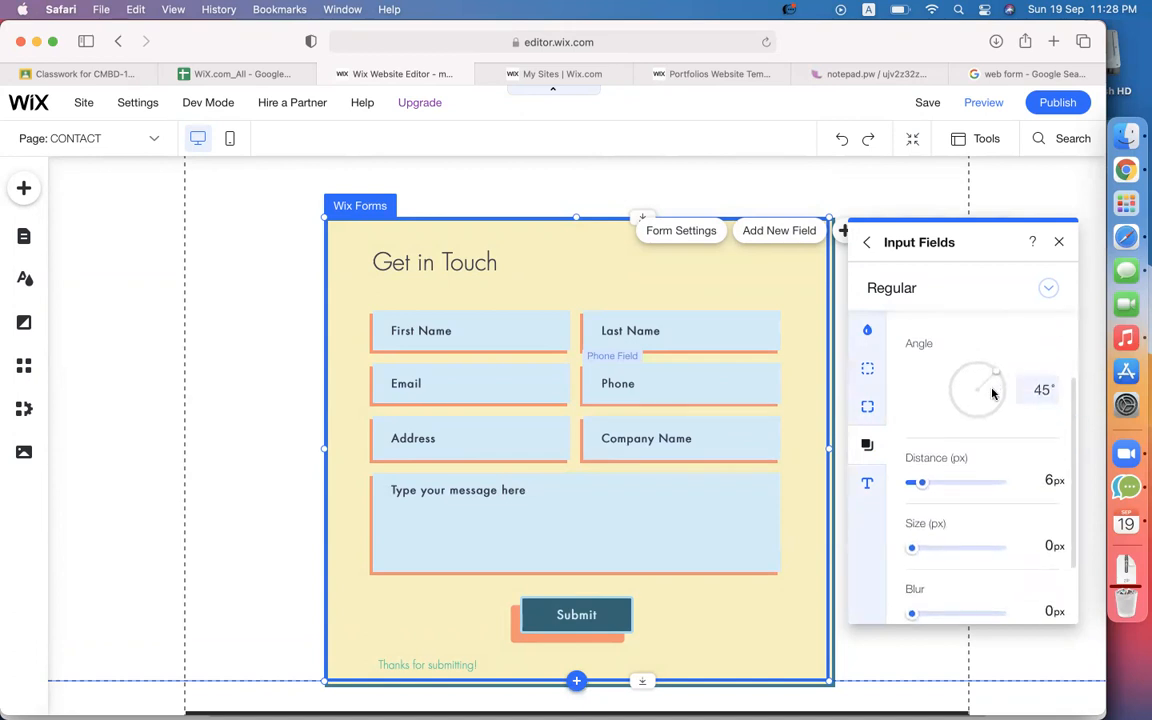
{"action": "scroll", "coordinate": [990, 420], "scroll_direction": "down", "scroll_amount": 3}
{"action": "left_click", "coordinate": [1046, 600]}
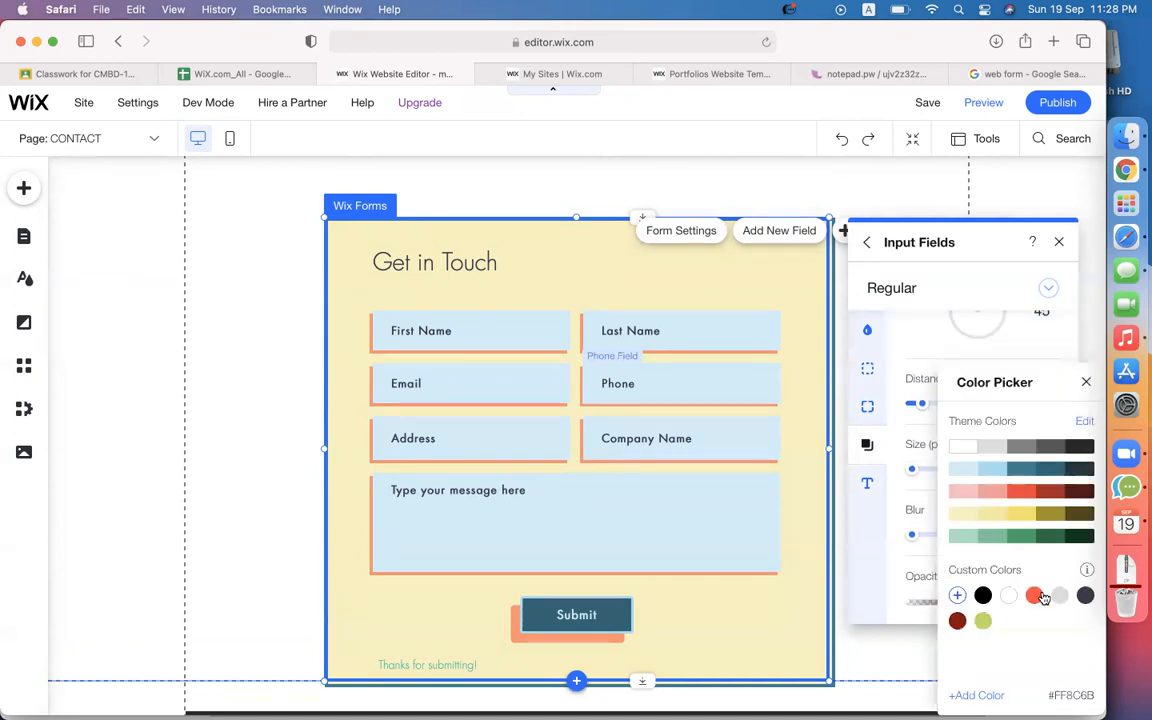
{"action": "left_click", "coordinate": [1050, 513]}
{"action": "left_click", "coordinate": [1050, 470]}
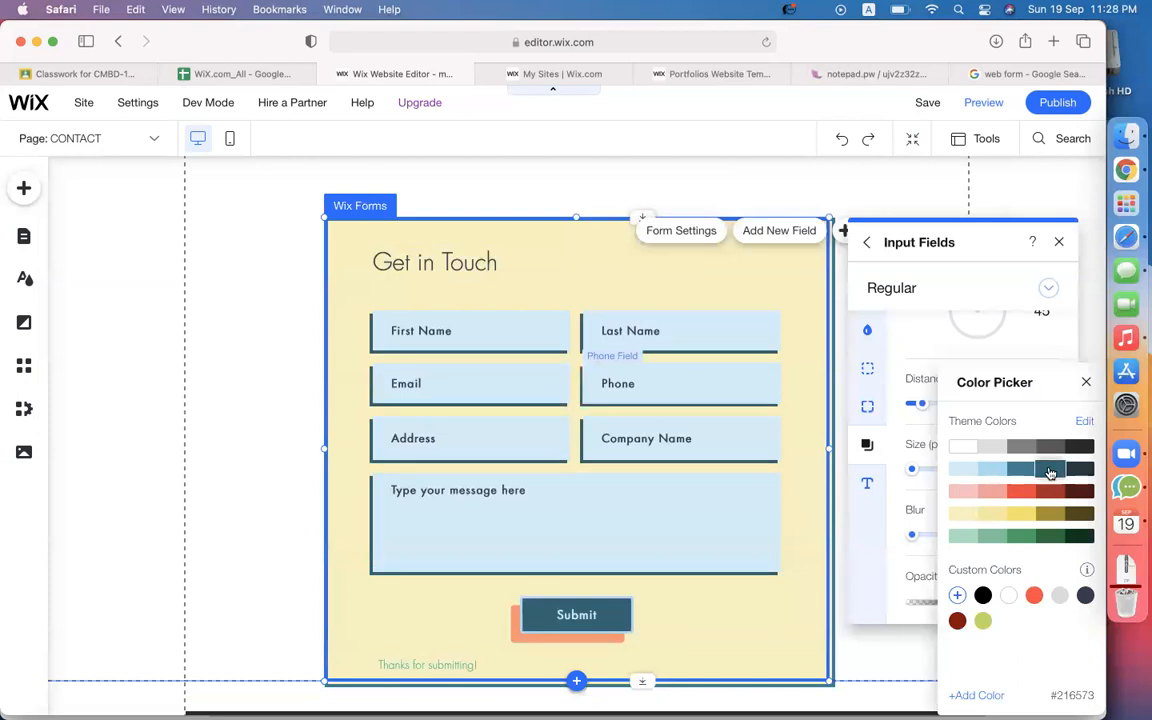
{"action": "left_click", "coordinate": [1021, 469]}
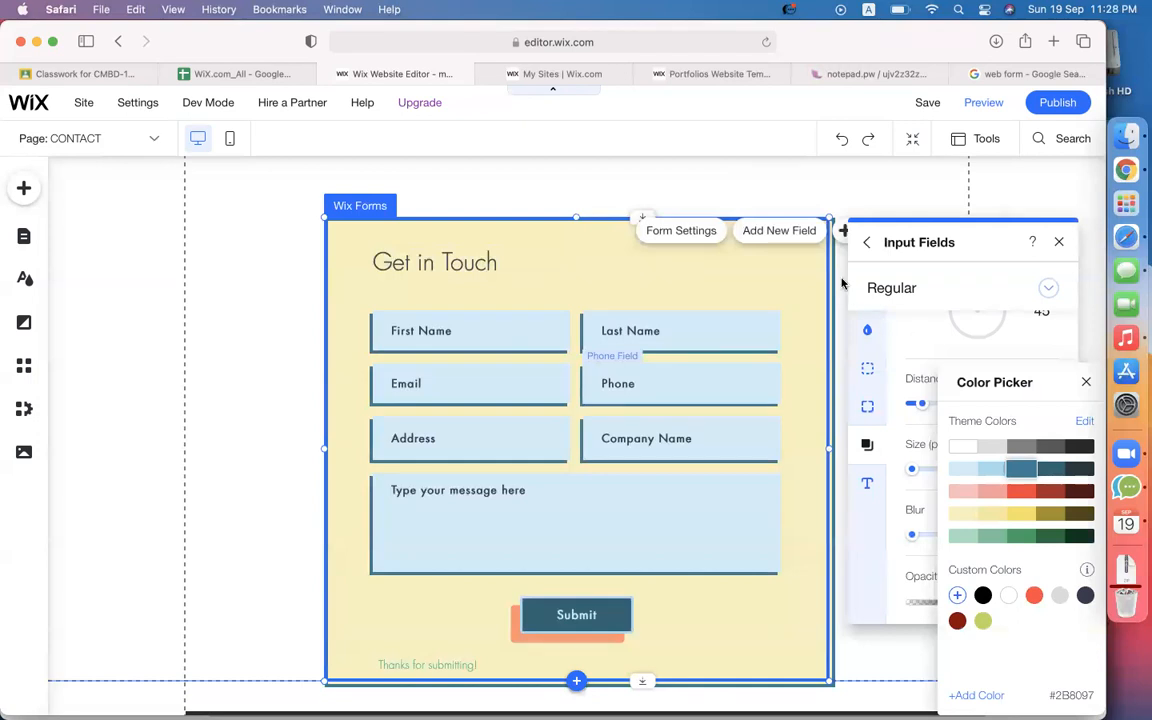
{"action": "left_click", "coordinate": [868, 243]}
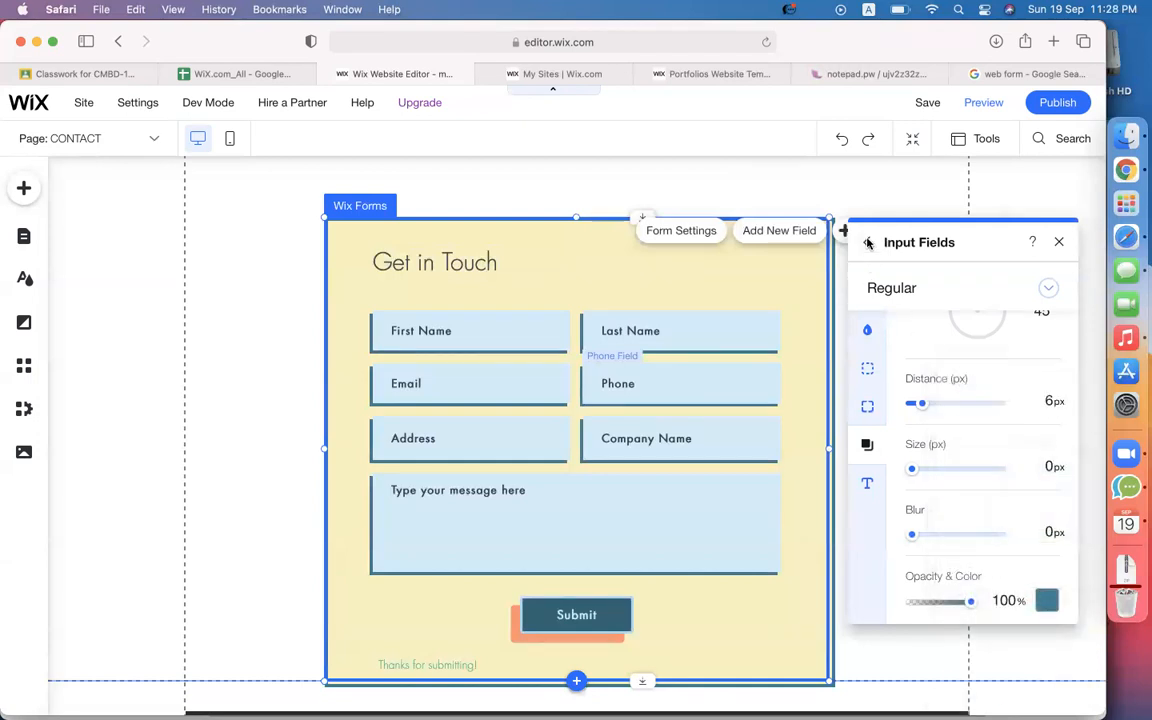
{"action": "left_click", "coordinate": [868, 243]}
Change the form title text from 'Get in Touch' to 'Contact Us'.
{"action": "left_click", "coordinate": [577, 254]}
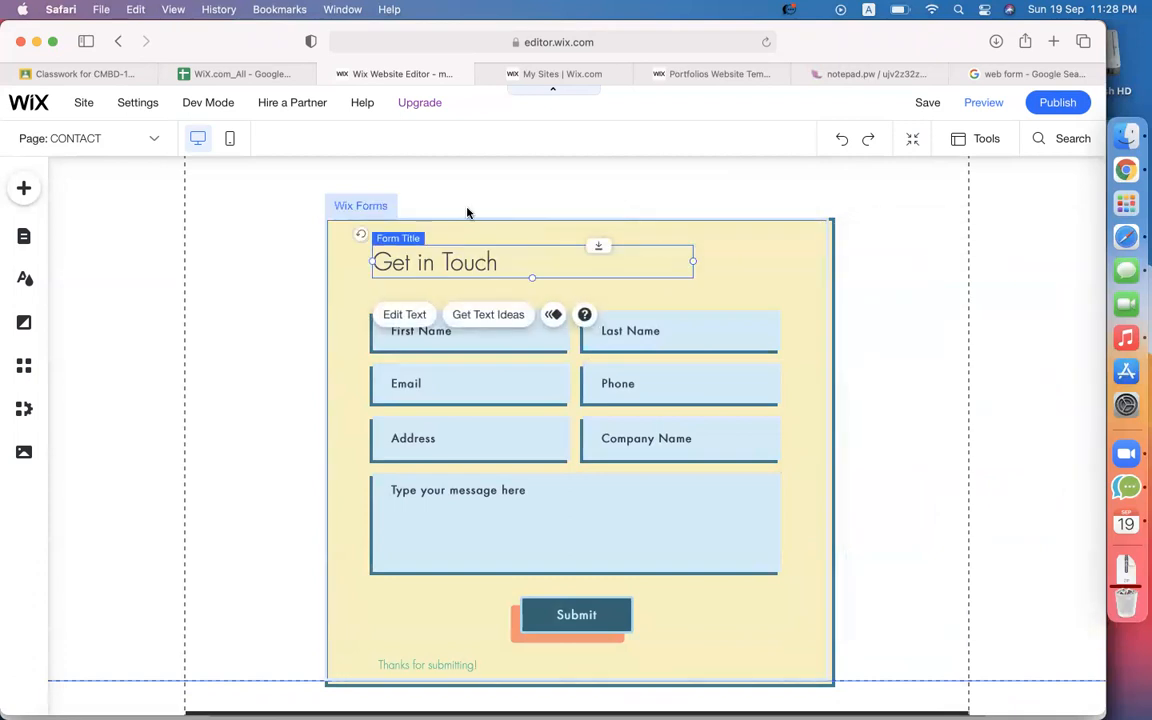
{"action": "double_click", "coordinate": [412, 264]}
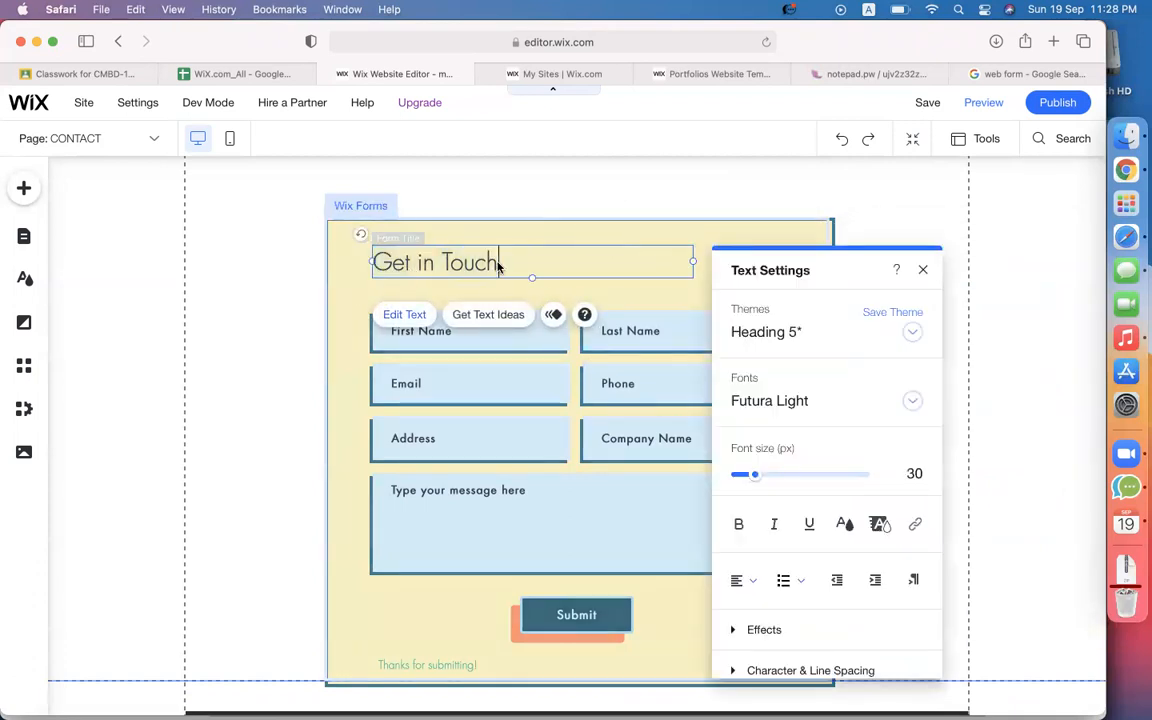
{"action": "type", "text": "Contact Uds"}
{"action": "key", "text": "BackSpace"}
{"action": "type", "text": "s"}
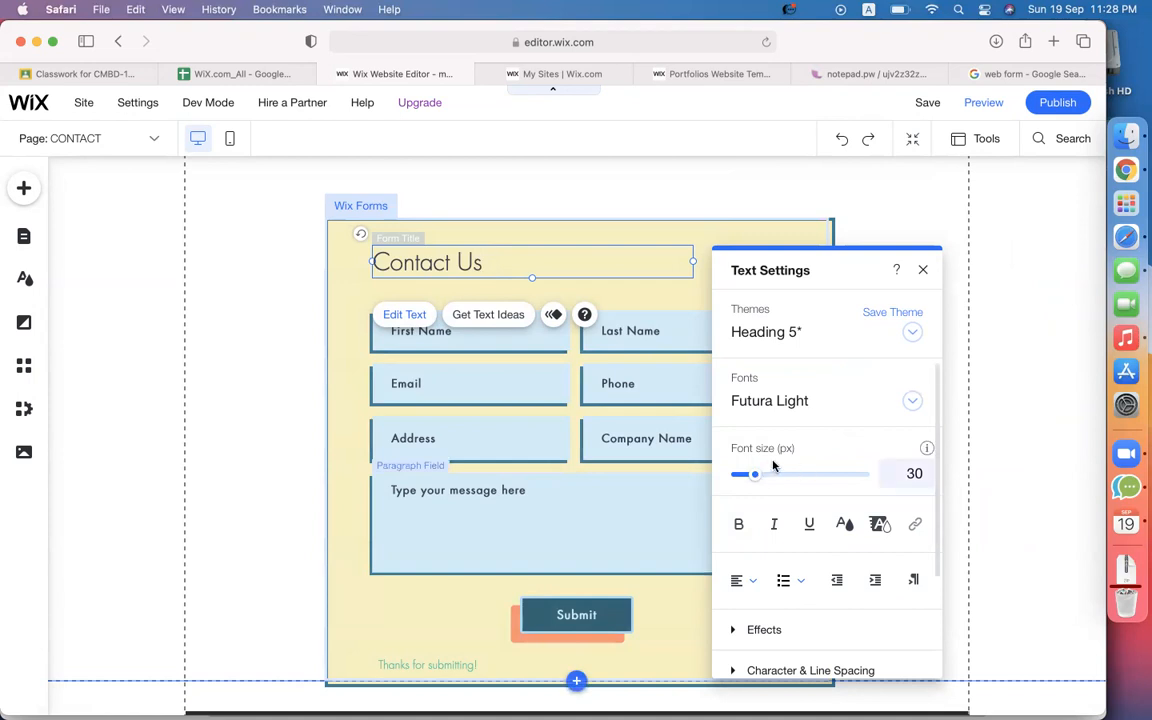
Center the Contact Us title, make it bold and set its size to 53 px.
{"action": "left_click", "coordinate": [740, 580]}
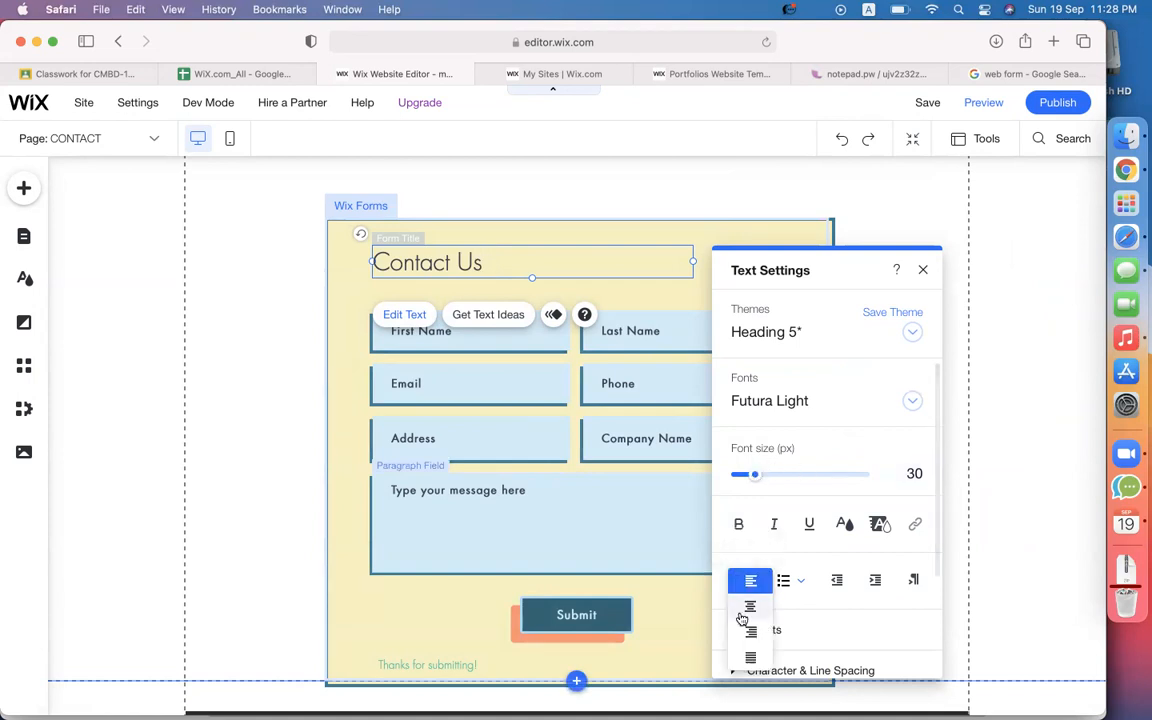
{"action": "left_click", "coordinate": [740, 617]}
{"action": "left_click_drag", "start_coordinate": [755, 474], "coordinate": [780, 477]}
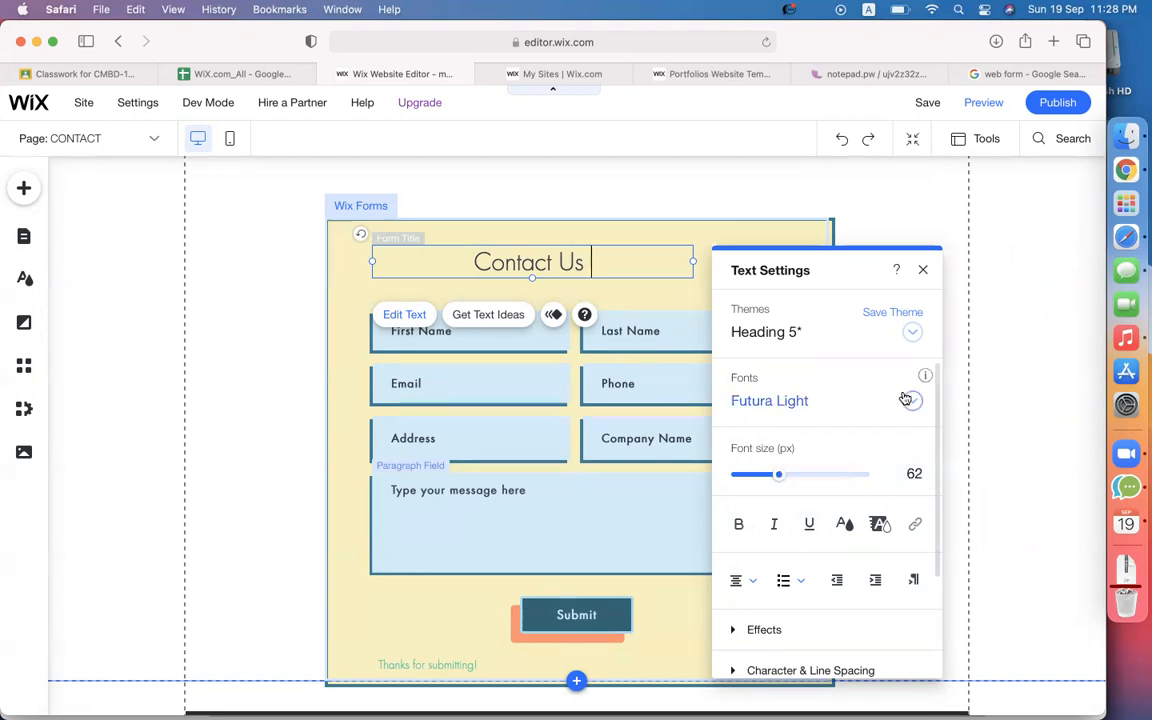
{"action": "scroll", "coordinate": [855, 460], "scroll_direction": "down", "scroll_amount": 3}
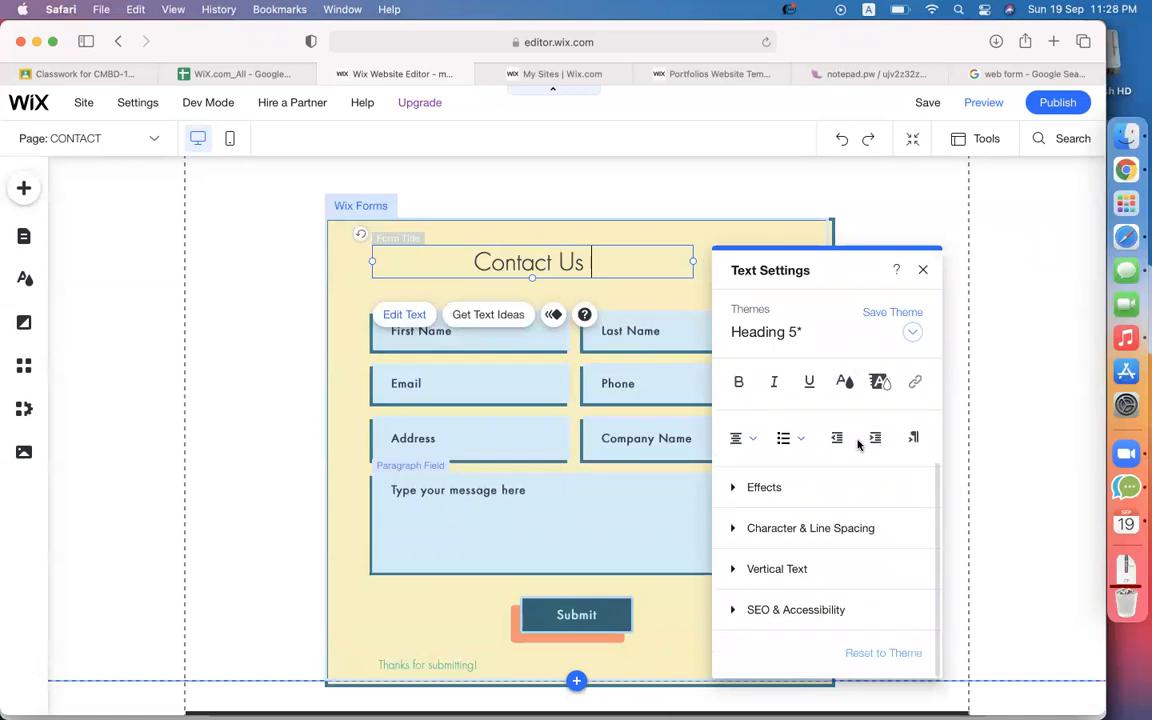
{"action": "scroll", "coordinate": [840, 494], "scroll_direction": "up", "scroll_amount": 2}
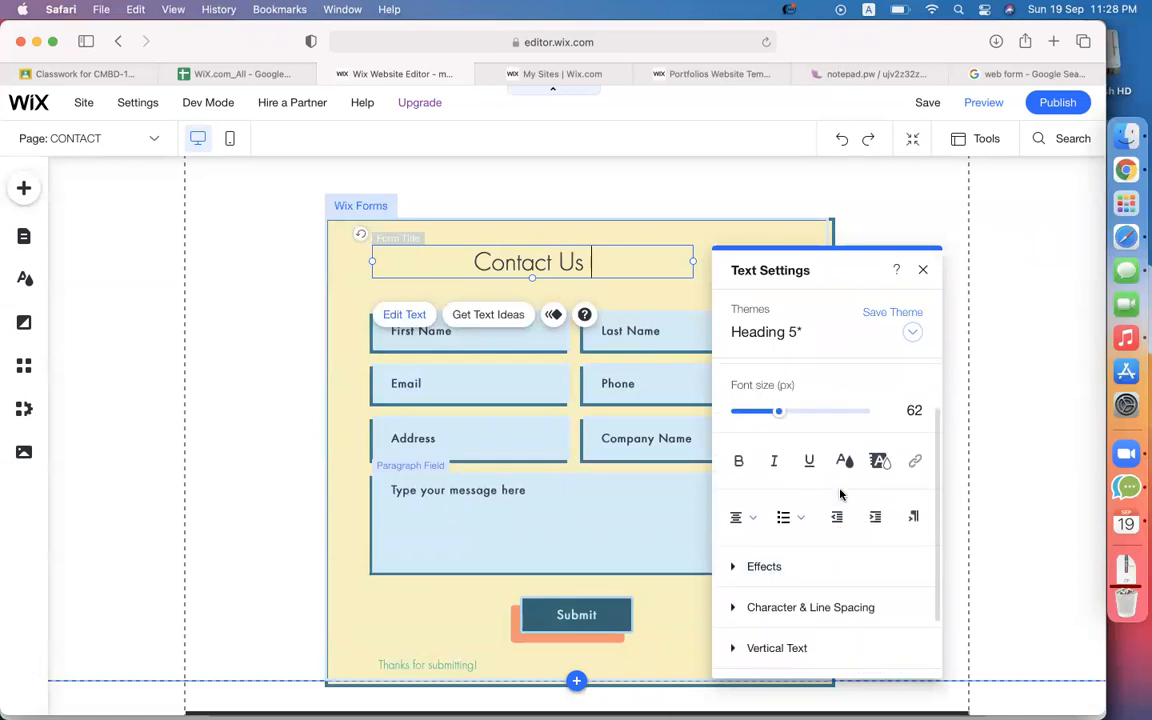
{"action": "left_click", "coordinate": [738, 461]}
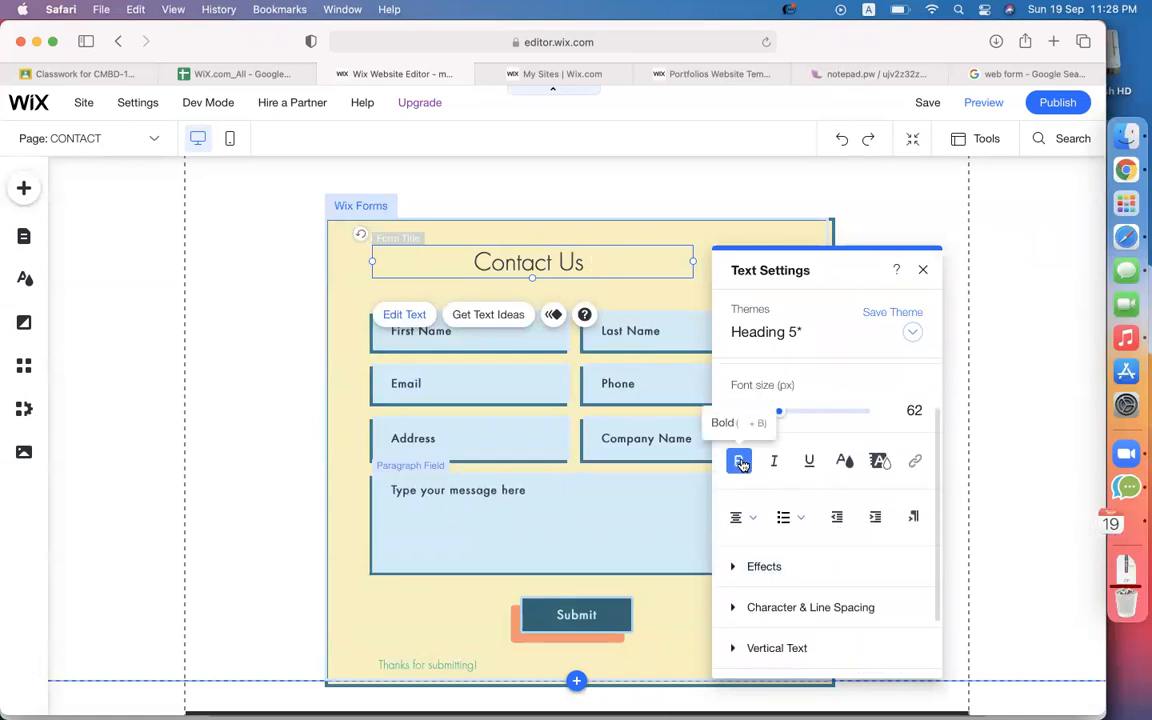
{"action": "triple_click", "coordinate": [524, 265]}
{"action": "left_click", "coordinate": [738, 461]}
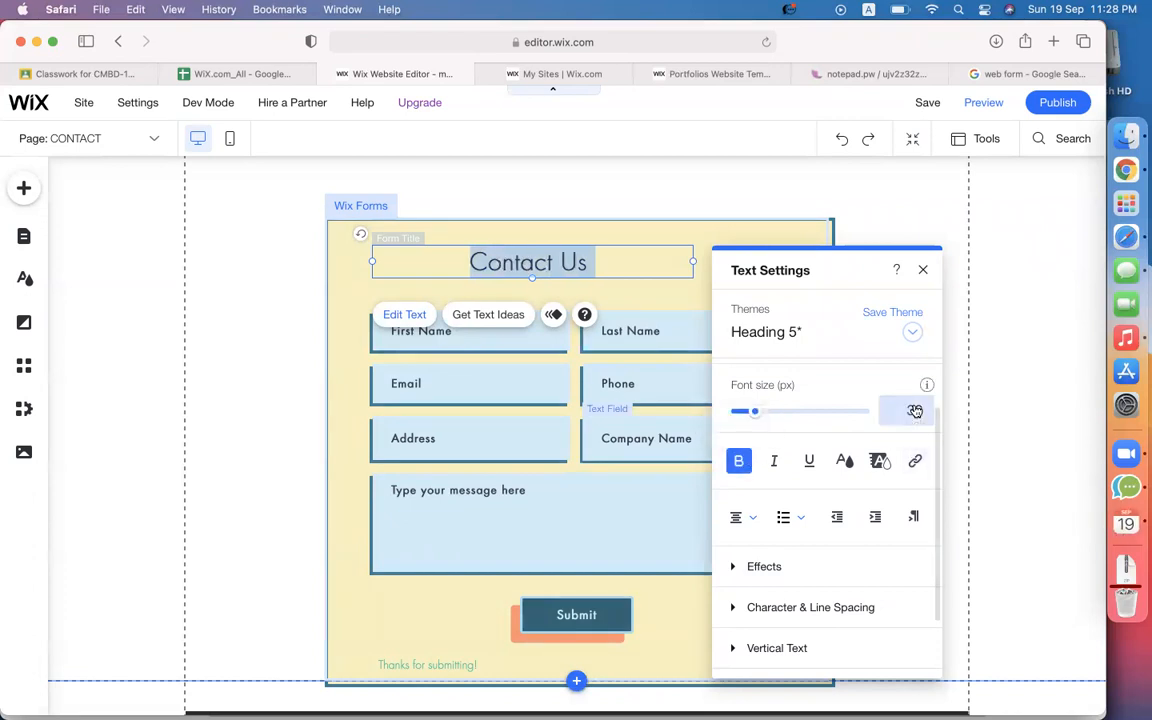
{"action": "left_click_drag", "start_coordinate": [753, 411], "coordinate": [773, 415]}
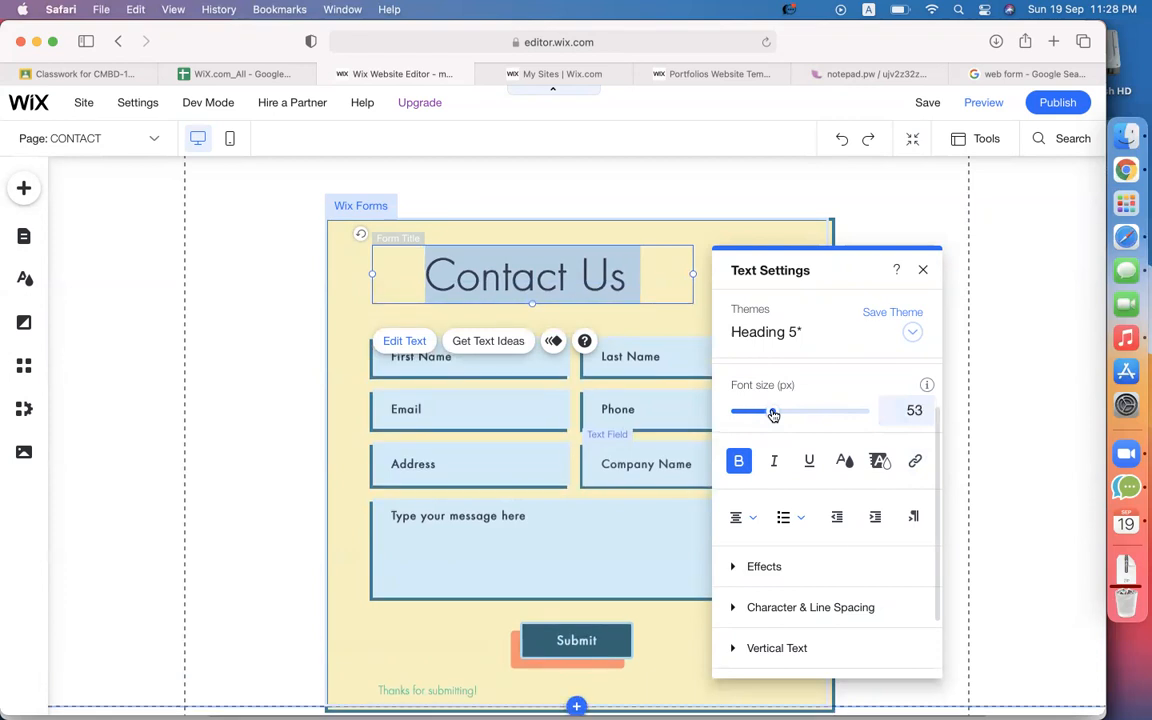
Preview Bounce-In, Glide-In, Fade-In, Float-In, Fly-In and Spin-In animations on the form.
{"action": "left_click", "coordinate": [1010, 373]}
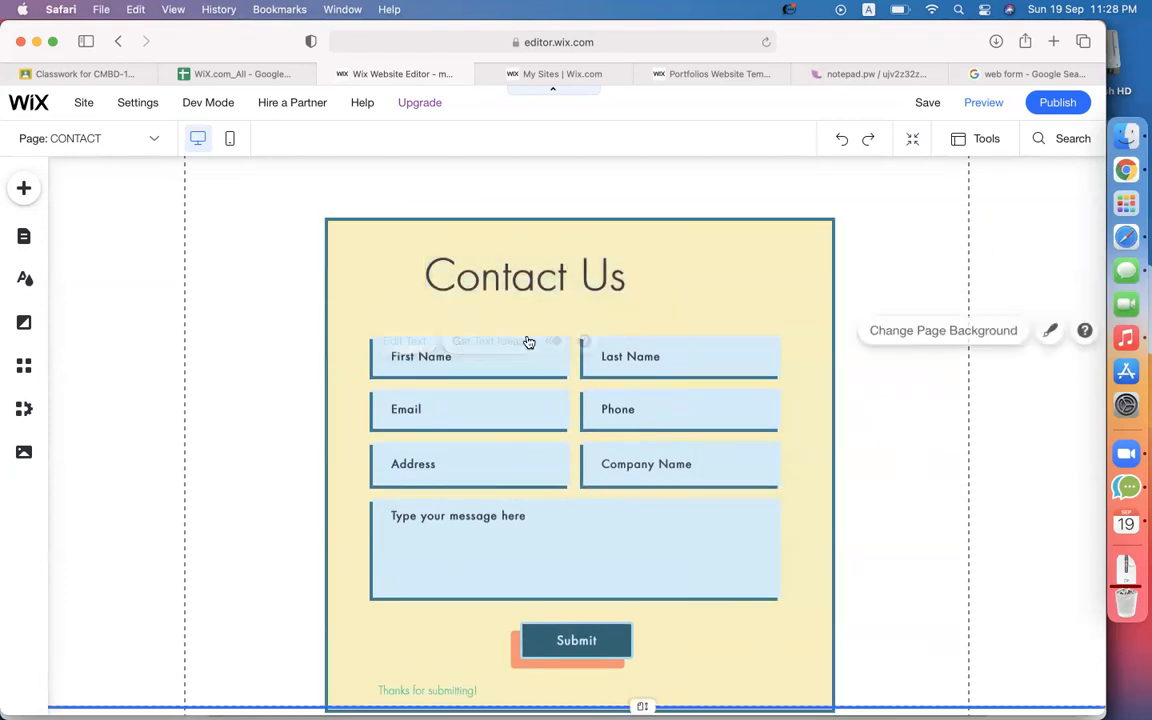
{"action": "left_click", "coordinate": [357, 268]}
{"action": "left_click", "coordinate": [587, 227]}
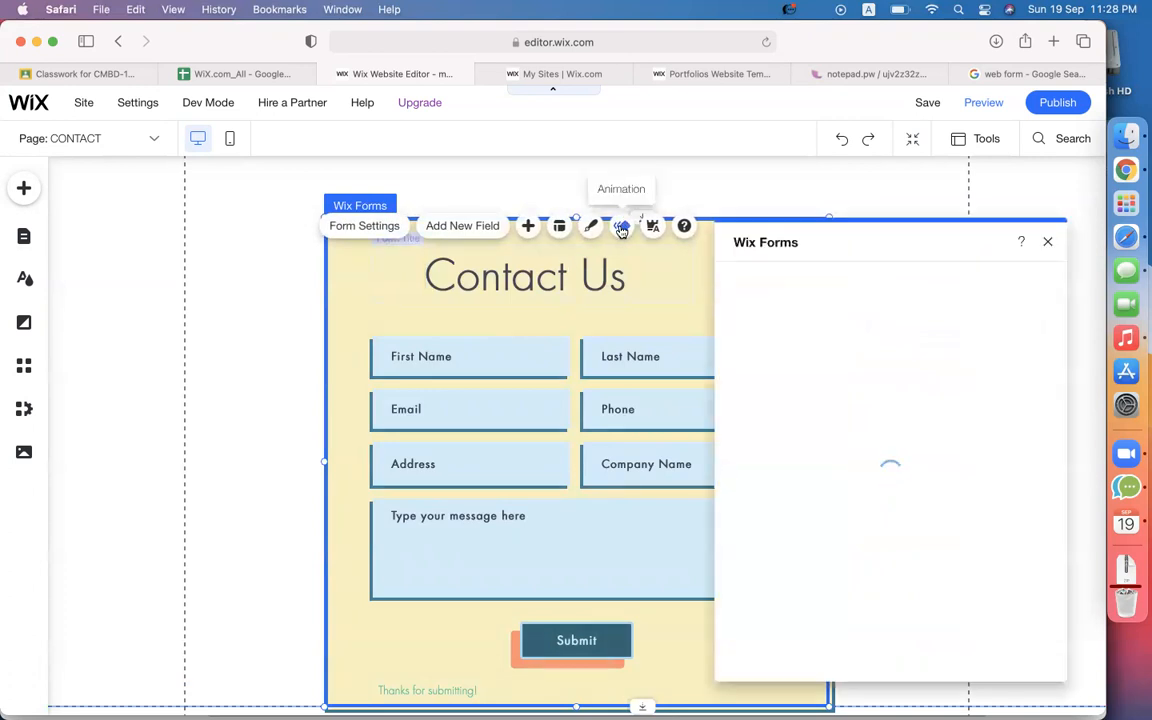
{"action": "left_click", "coordinate": [621, 227]}
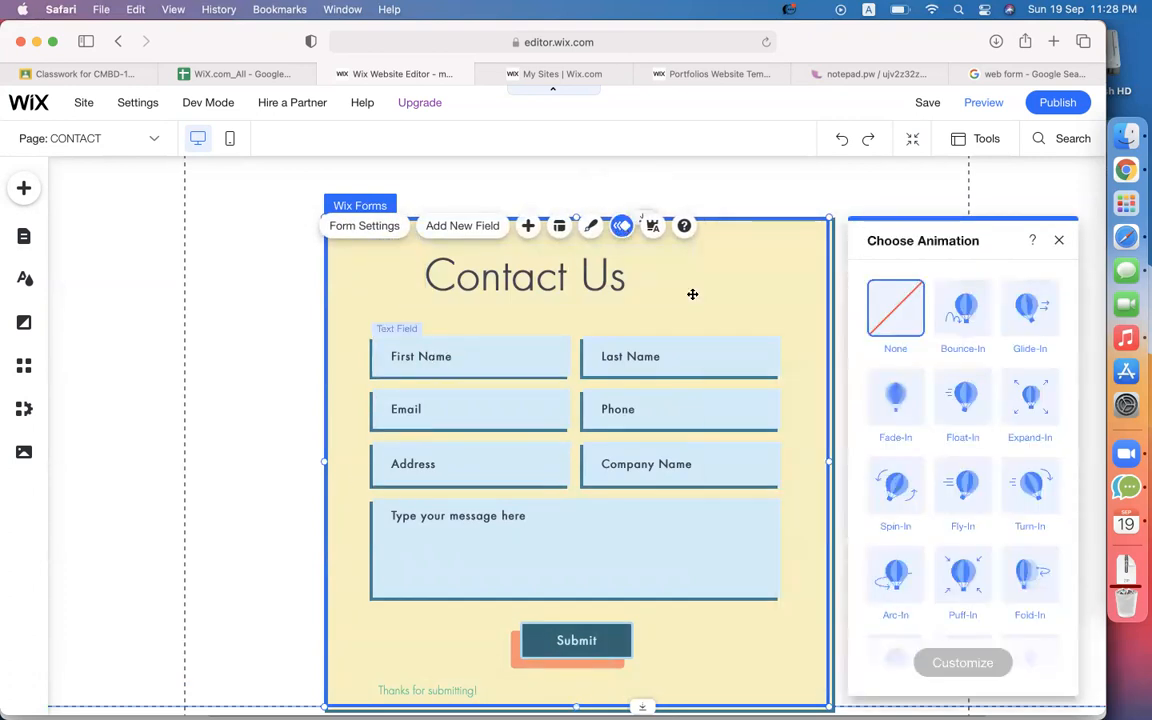
{"action": "left_click", "coordinate": [963, 308]}
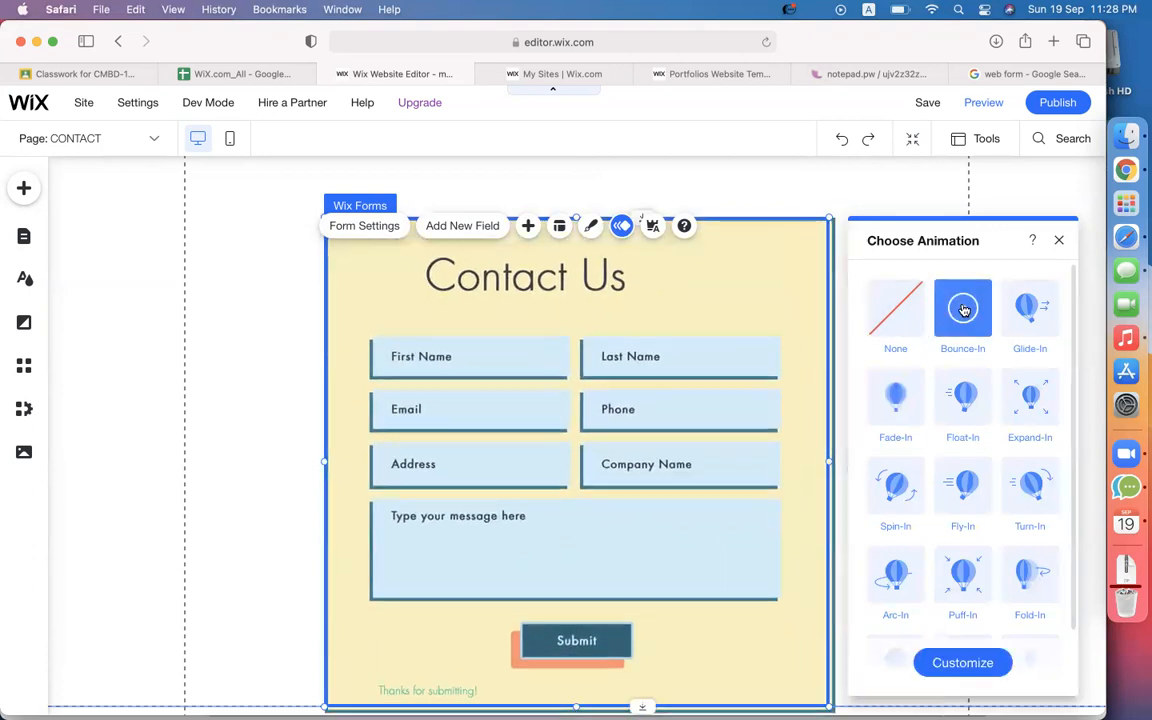
{"action": "left_click", "coordinate": [1033, 316]}
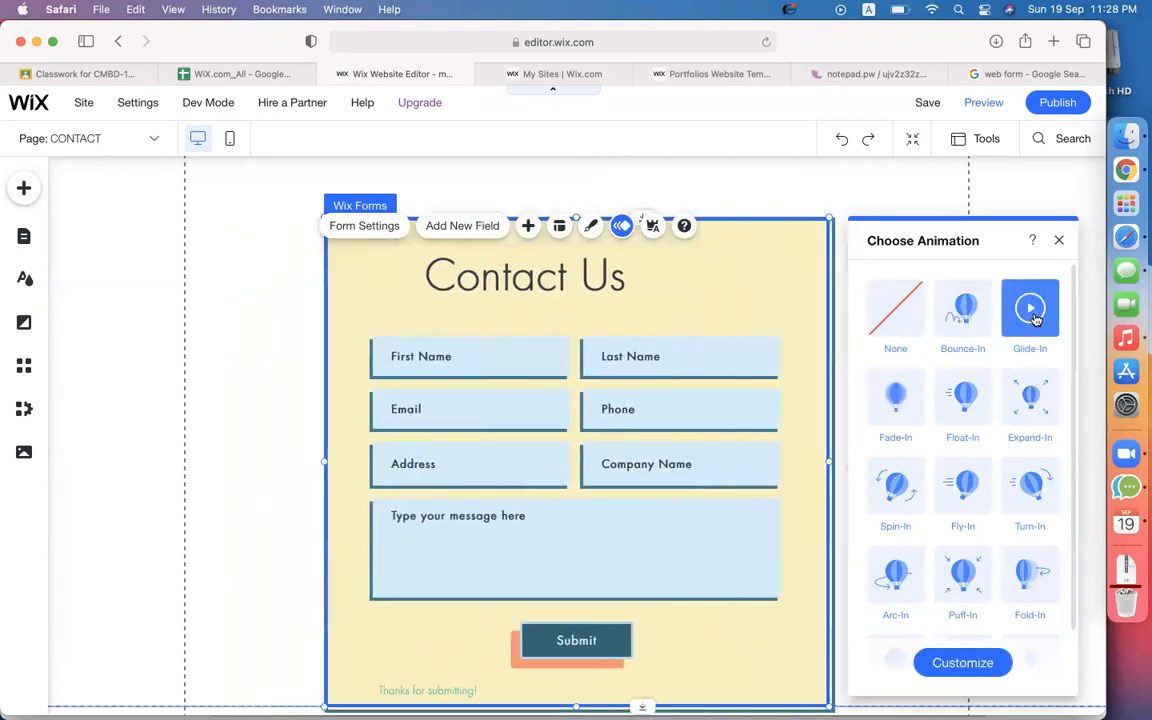
{"action": "left_click", "coordinate": [892, 404]}
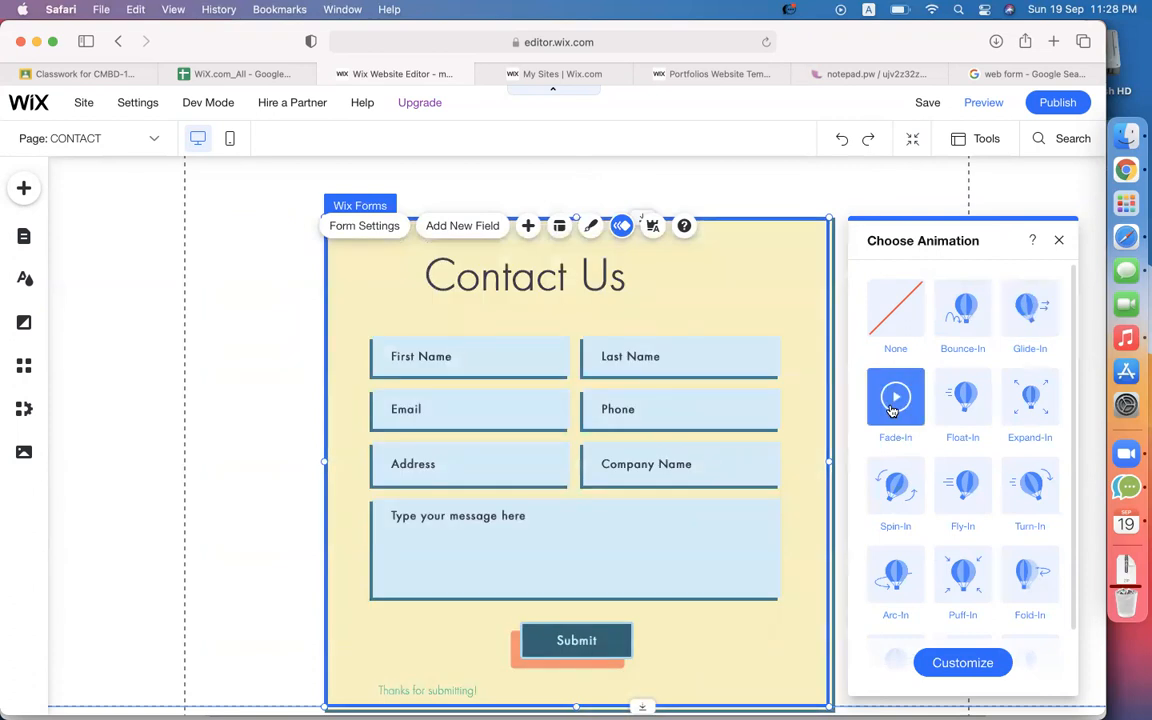
{"action": "left_click", "coordinate": [963, 406]}
{"action": "left_click", "coordinate": [953, 495]}
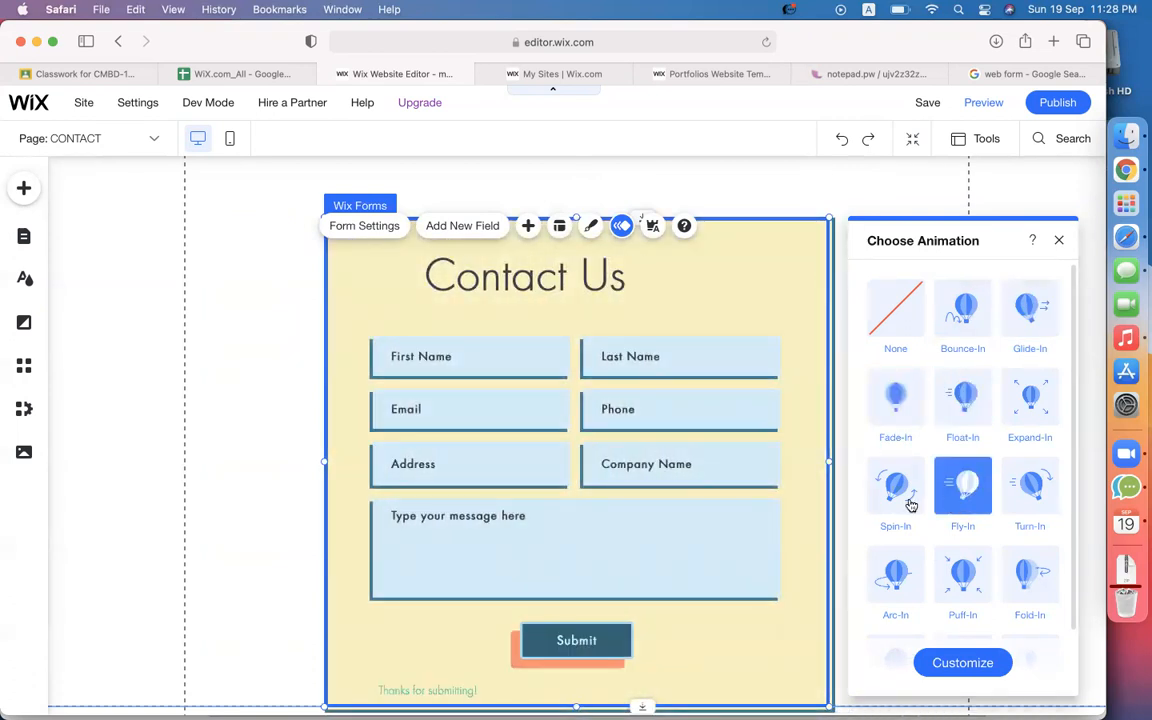
{"action": "left_click", "coordinate": [908, 504]}
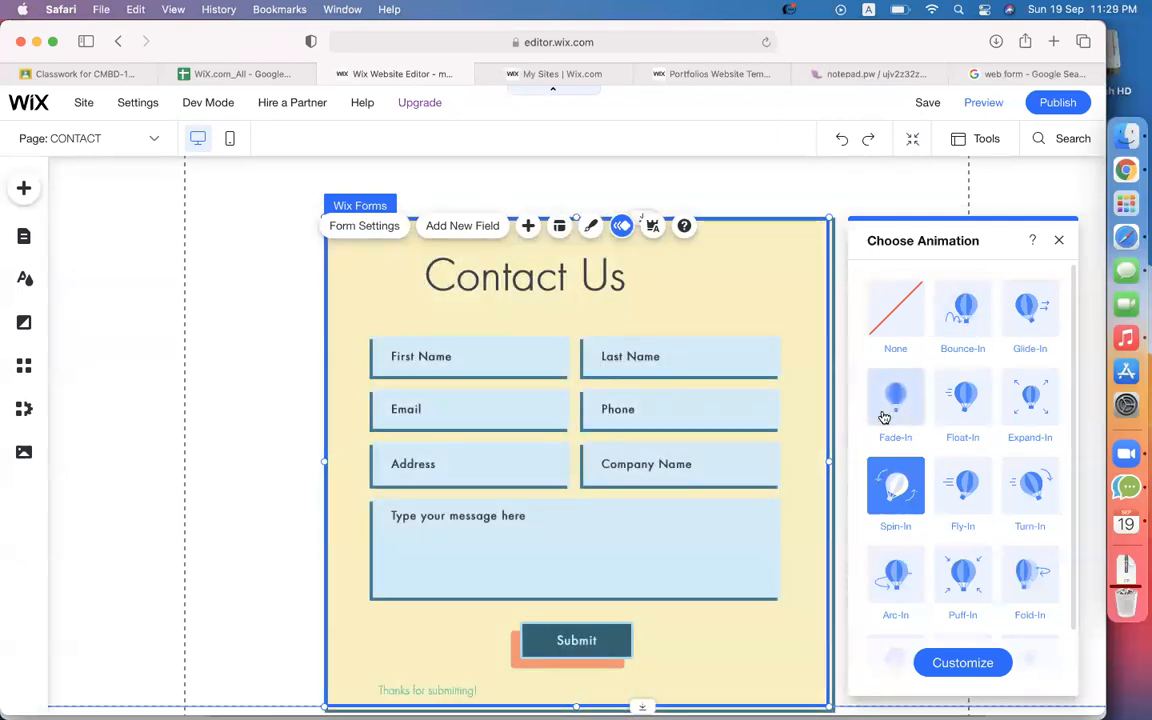
Apply the Fade-In entrance animation to the form.
{"action": "left_click", "coordinate": [884, 417]}
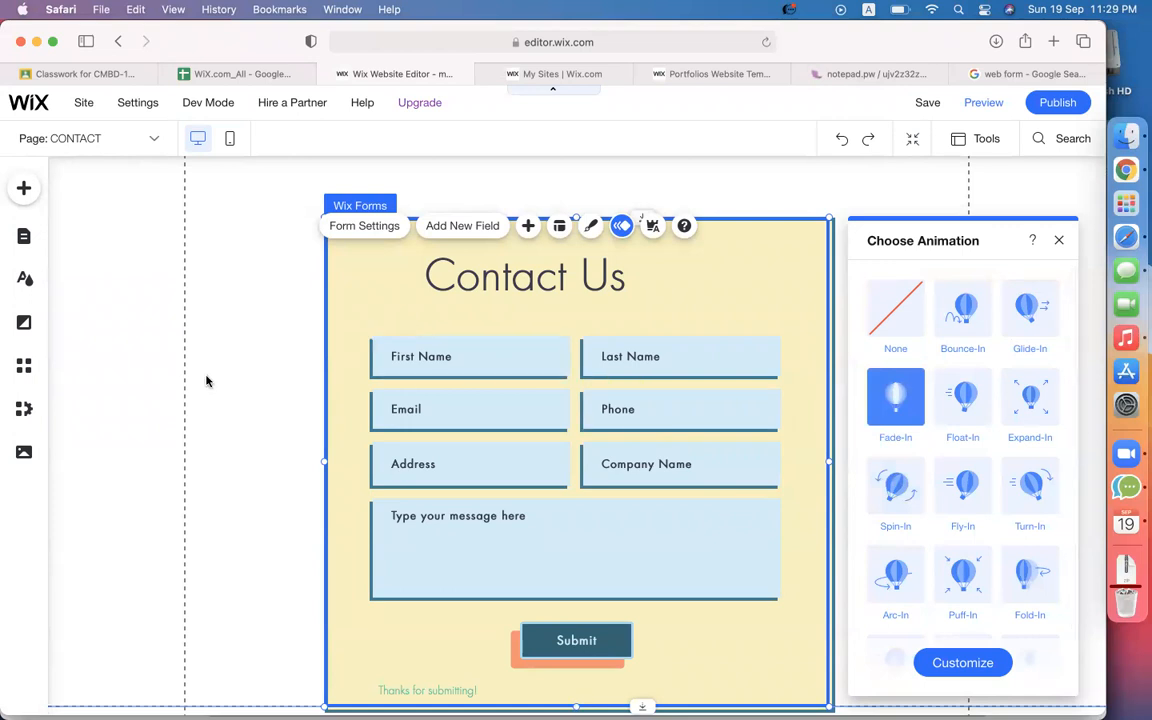
{"action": "scroll", "coordinate": [207, 380], "scroll_direction": "up", "scroll_amount": 2}
{"action": "scroll", "coordinate": [207, 380], "scroll_direction": "down", "scroll_amount": 5}
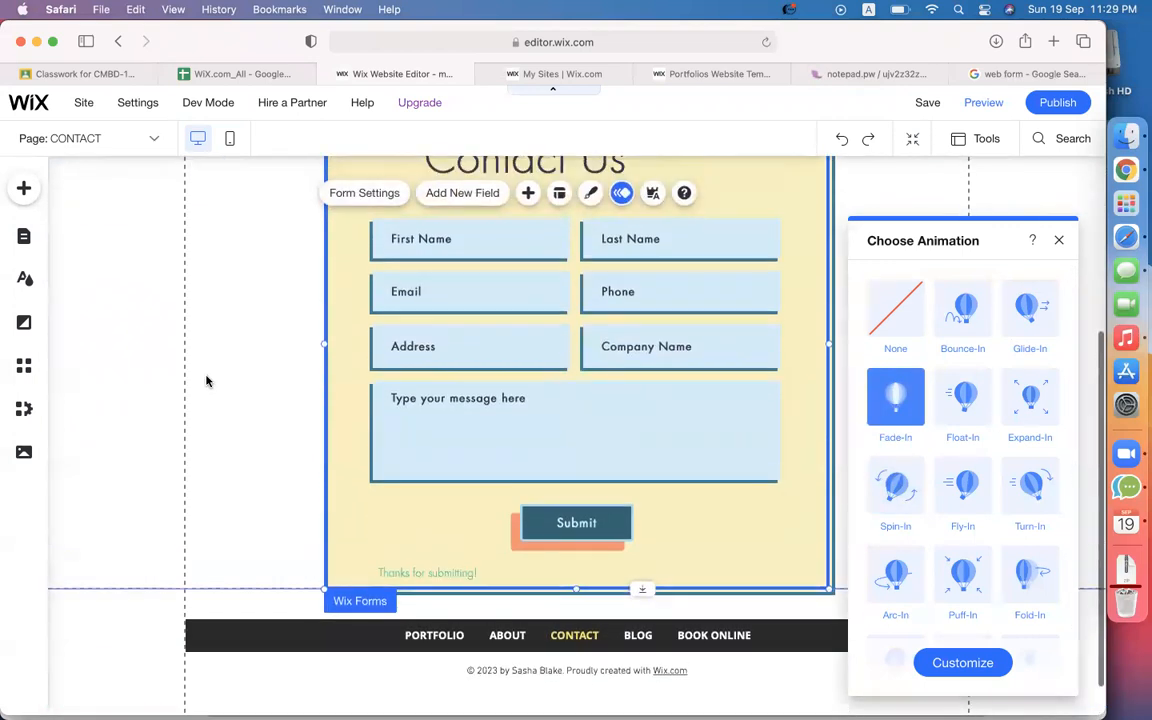
{"action": "scroll", "coordinate": [207, 380], "scroll_direction": "up", "scroll_amount": 2}
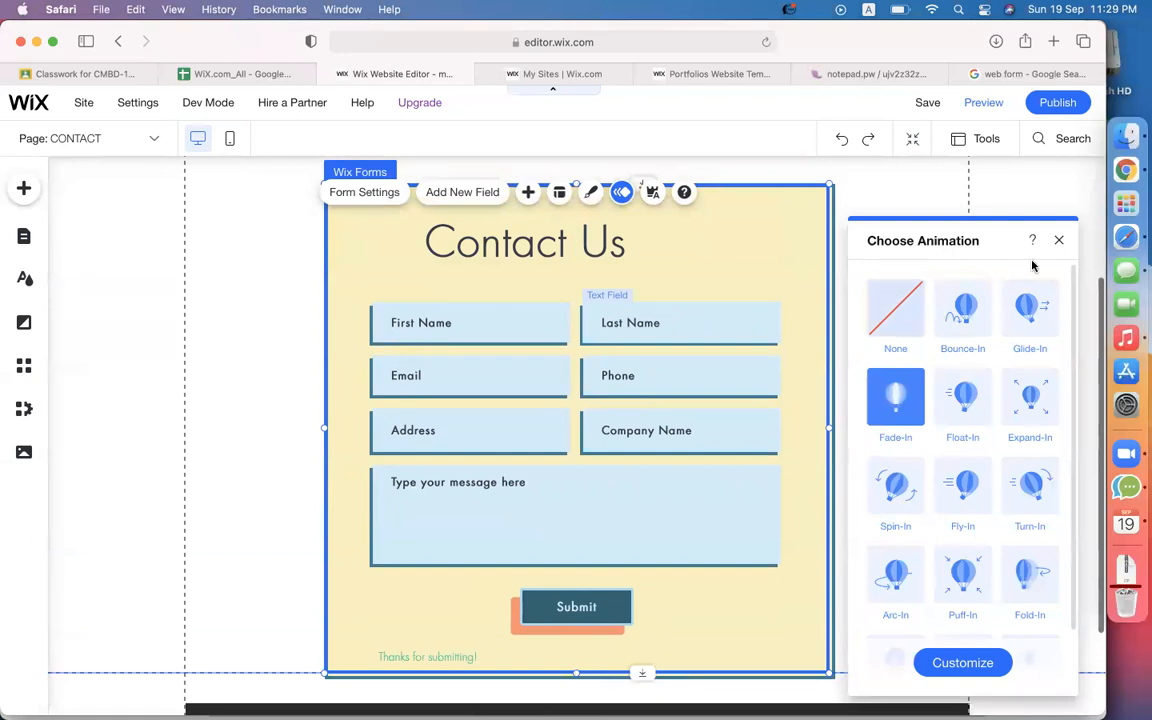
{"action": "left_click", "coordinate": [1058, 240]}
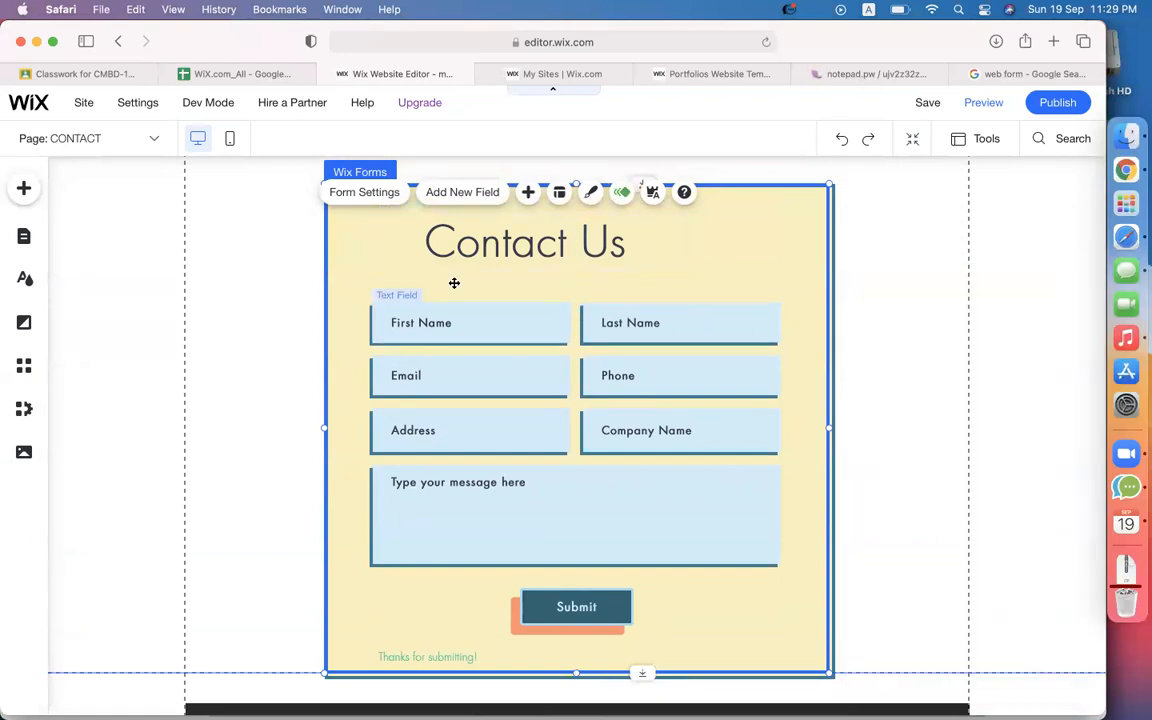
Open the Wix Forms settings panel for the Contact Us form on its Main section.
{"action": "scroll", "coordinate": [427, 314], "scroll_direction": "up", "scroll_amount": 2}
{"action": "scroll", "coordinate": [419, 337], "scroll_direction": "down", "scroll_amount": 2}
{"action": "scroll", "coordinate": [420, 338], "scroll_direction": "up", "scroll_amount": 1}
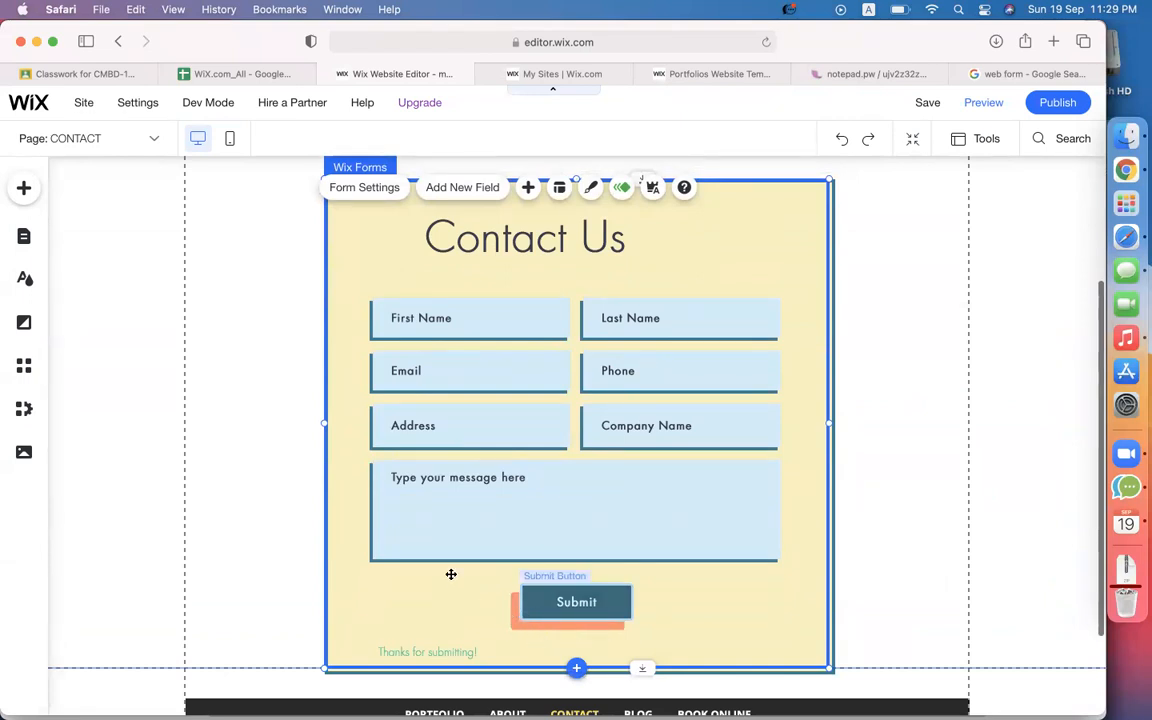
{"action": "scroll", "coordinate": [411, 442], "scroll_direction": "up", "scroll_amount": 1}
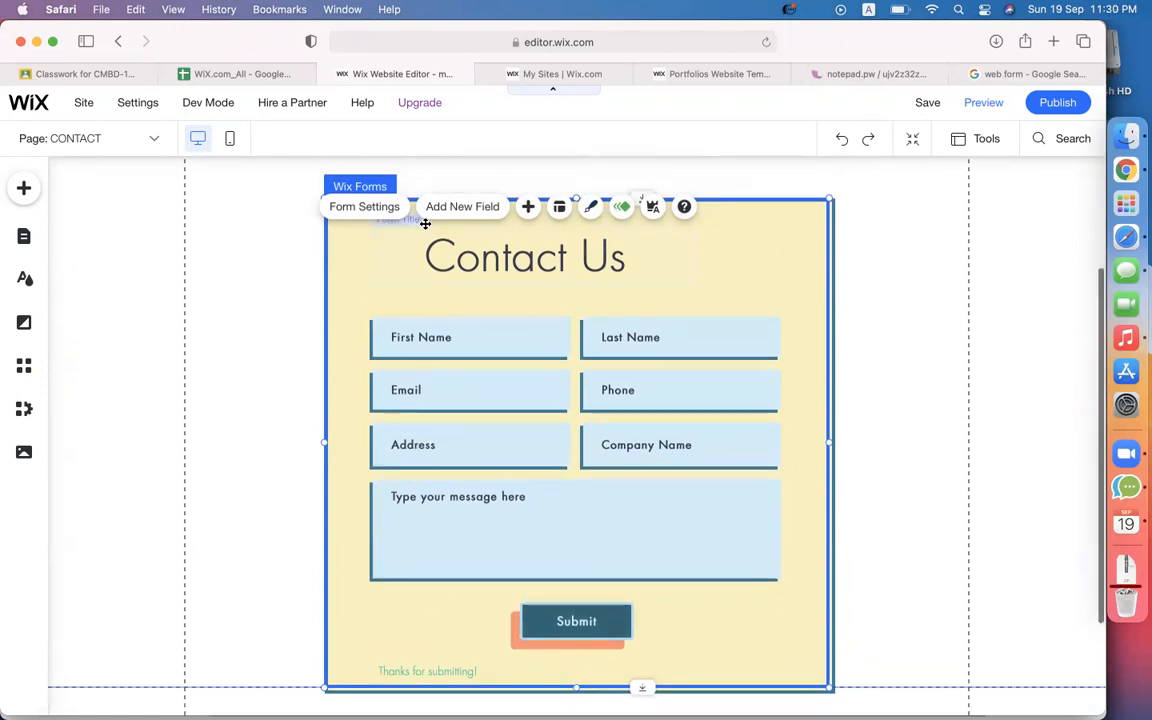
{"action": "left_click", "coordinate": [368, 206]}
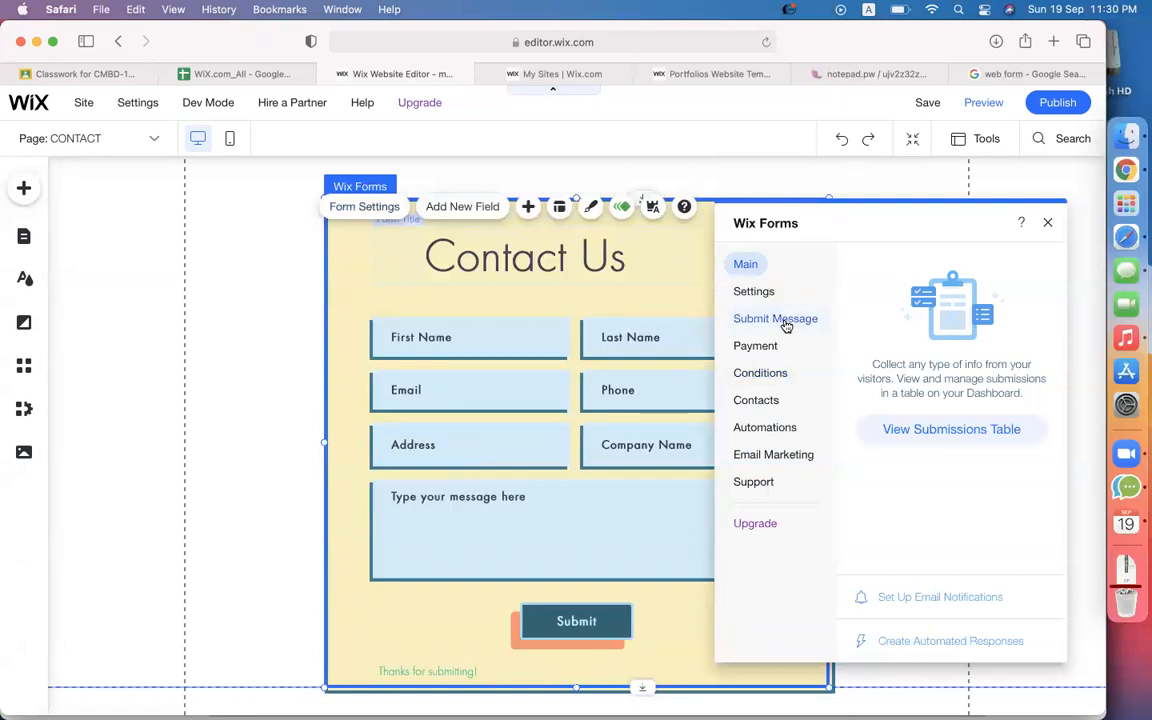
{"action": "scroll", "coordinate": [467, 498], "scroll_direction": "down", "scroll_amount": 3}
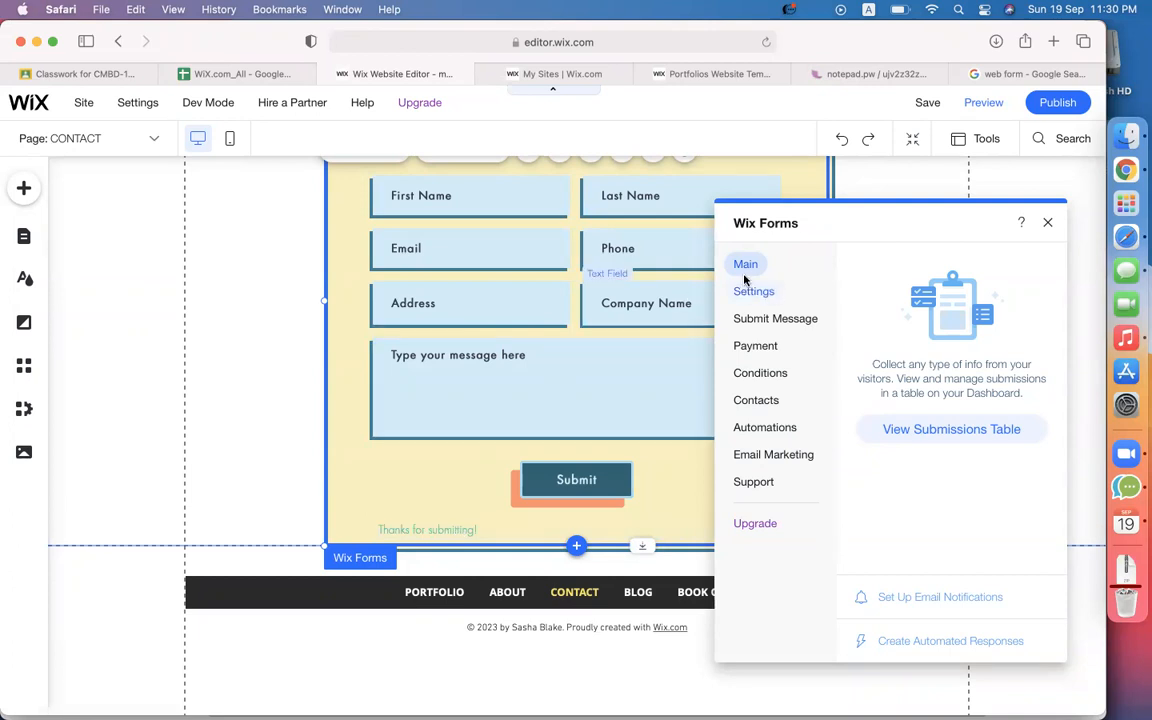
Show a 3-second success message: 'Thanks for contacting us ! We will reach you via email.'.
{"action": "left_click", "coordinate": [759, 321]}
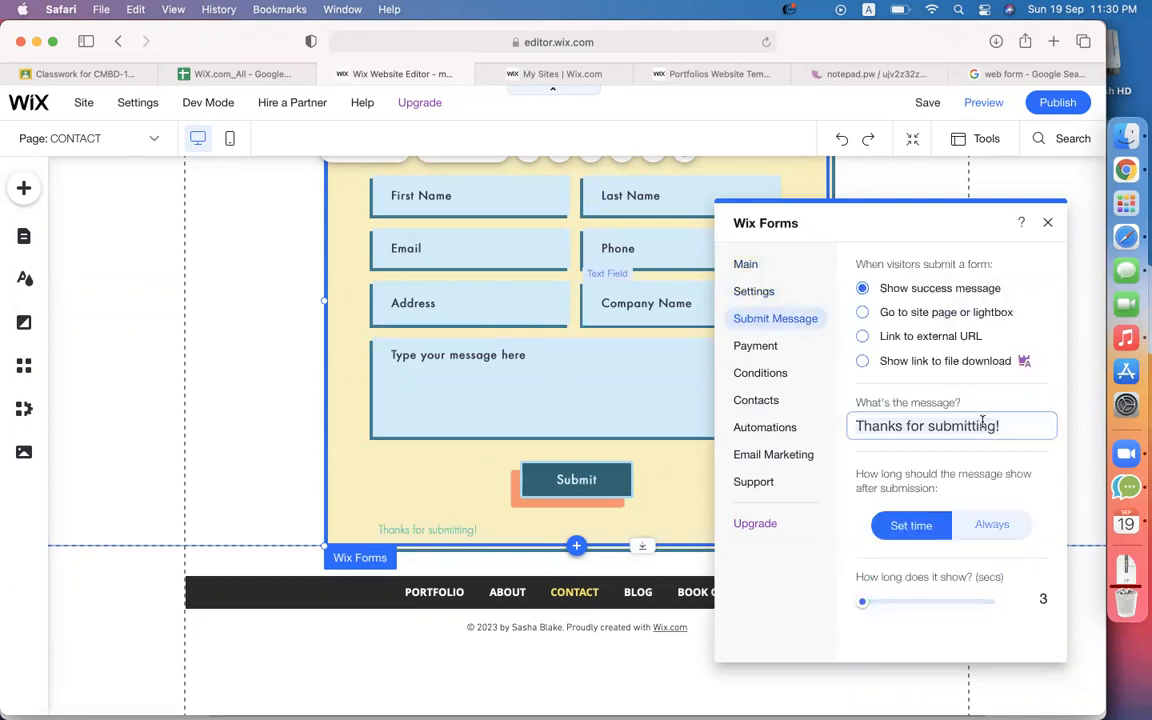
{"action": "left_click", "coordinate": [997, 426]}
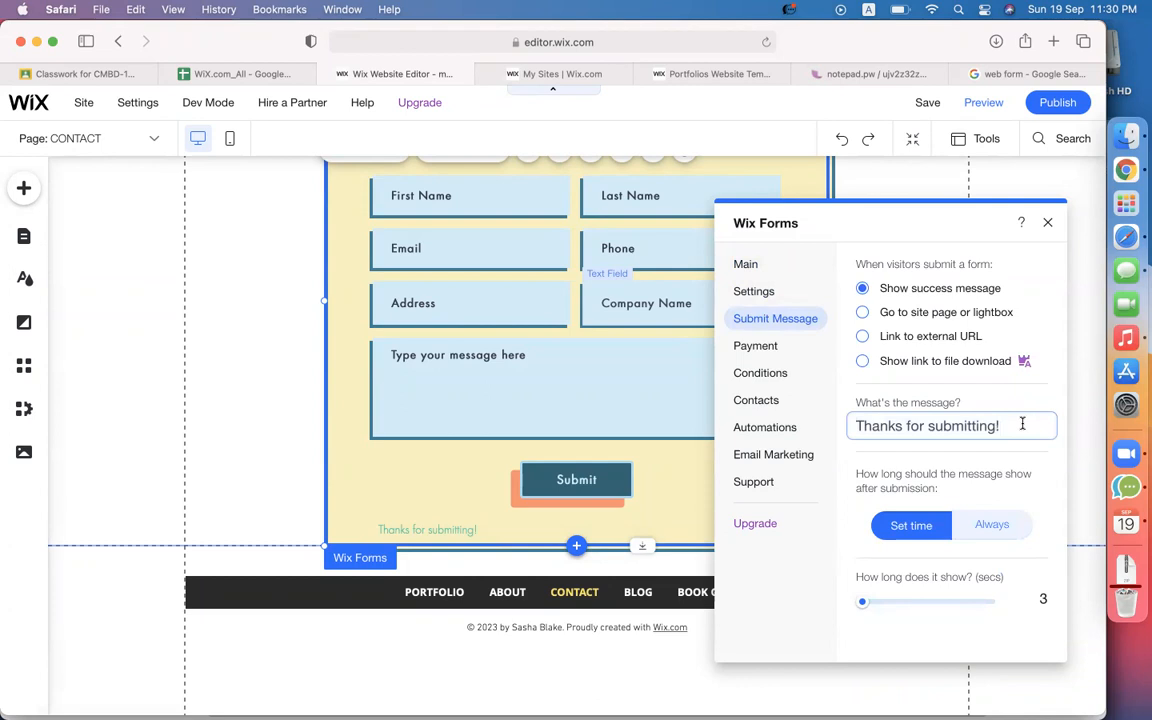
{"action": "triple_click", "coordinate": [934, 426]}
{"action": "type", "text": "Th"}
{"action": "type", "text": "will "}
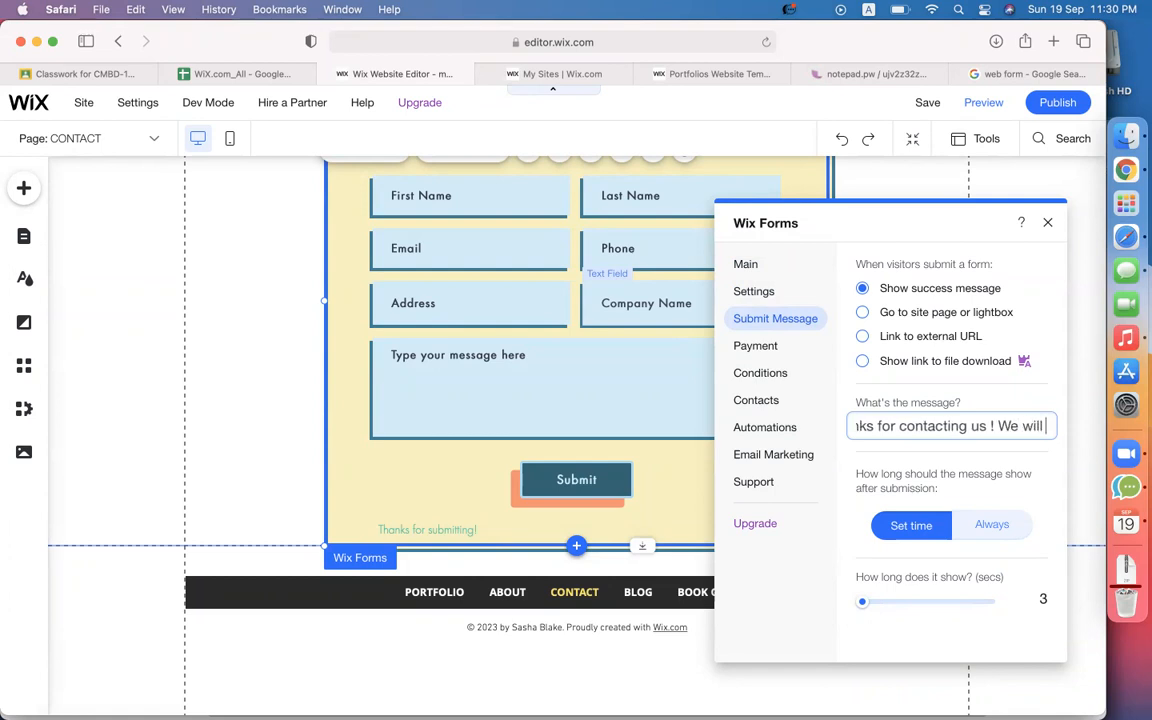
{"action": "type", "text": "reach y"}
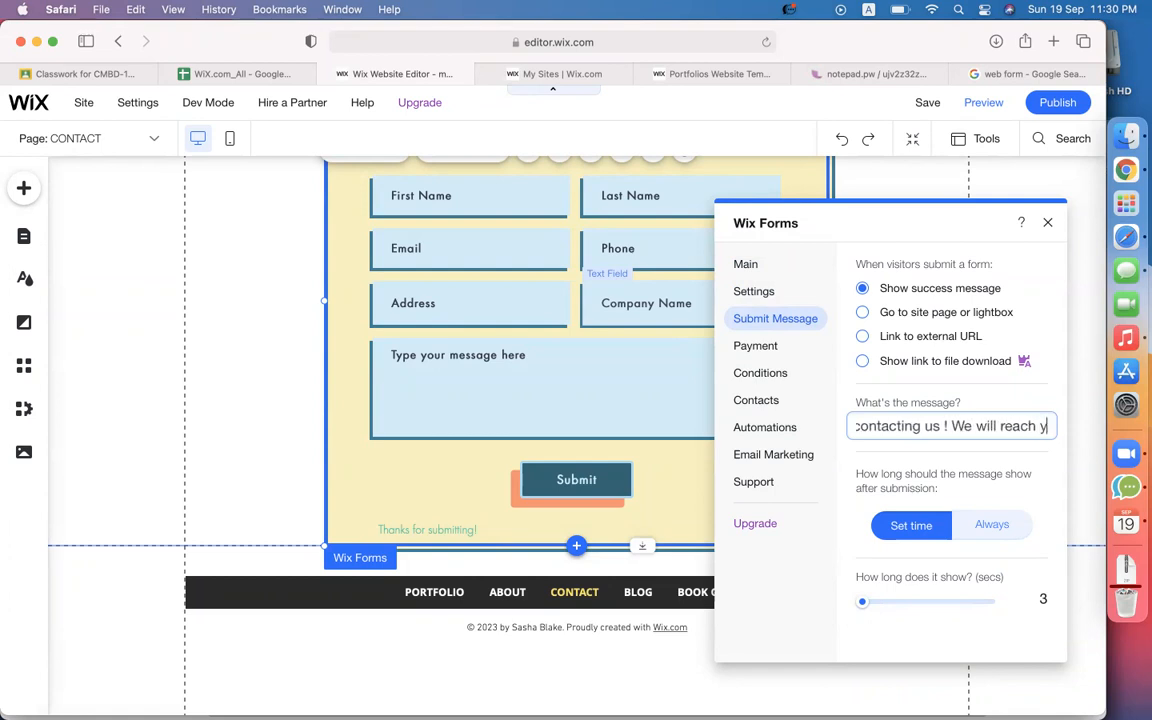
{"action": "type", "text": "ou via "}
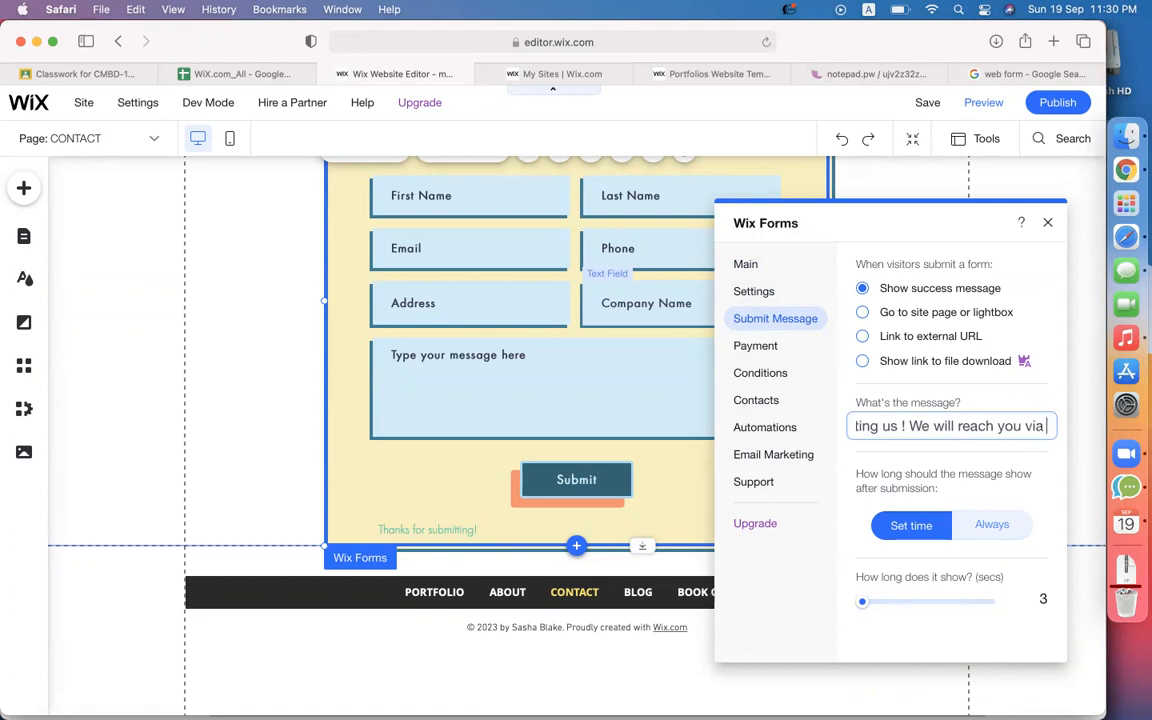
{"action": "type", "text": "email."}
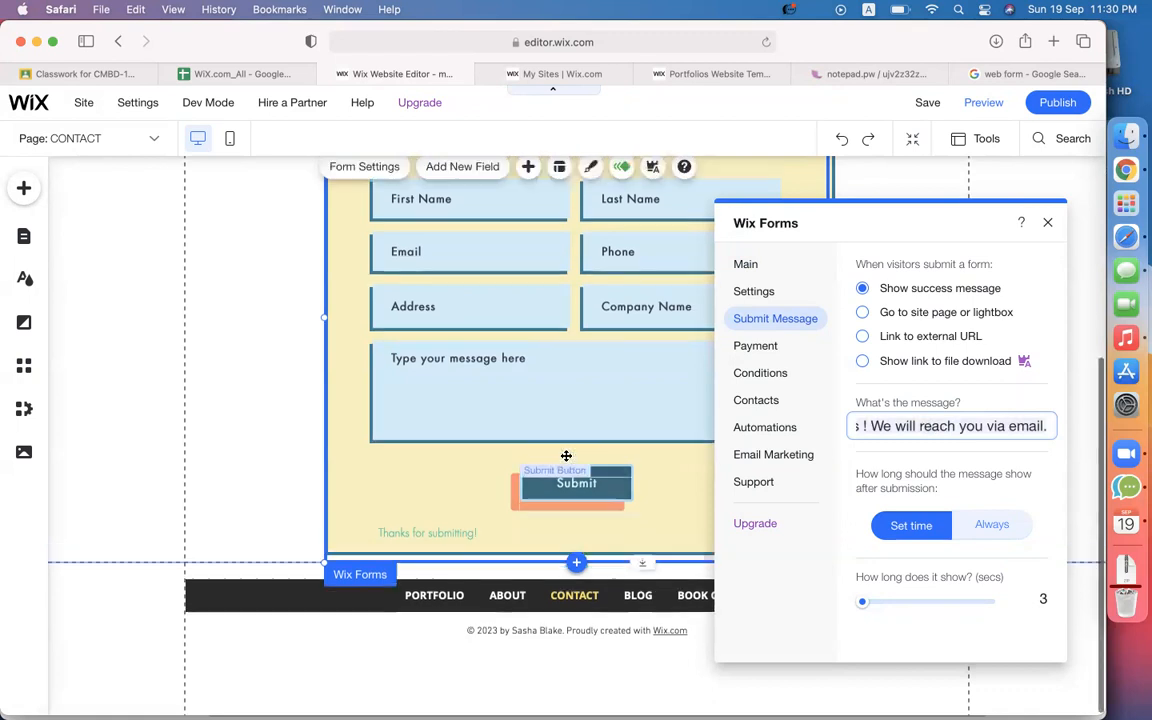
{"action": "scroll", "coordinate": [492, 455], "scroll_direction": "up", "scroll_amount": 2}
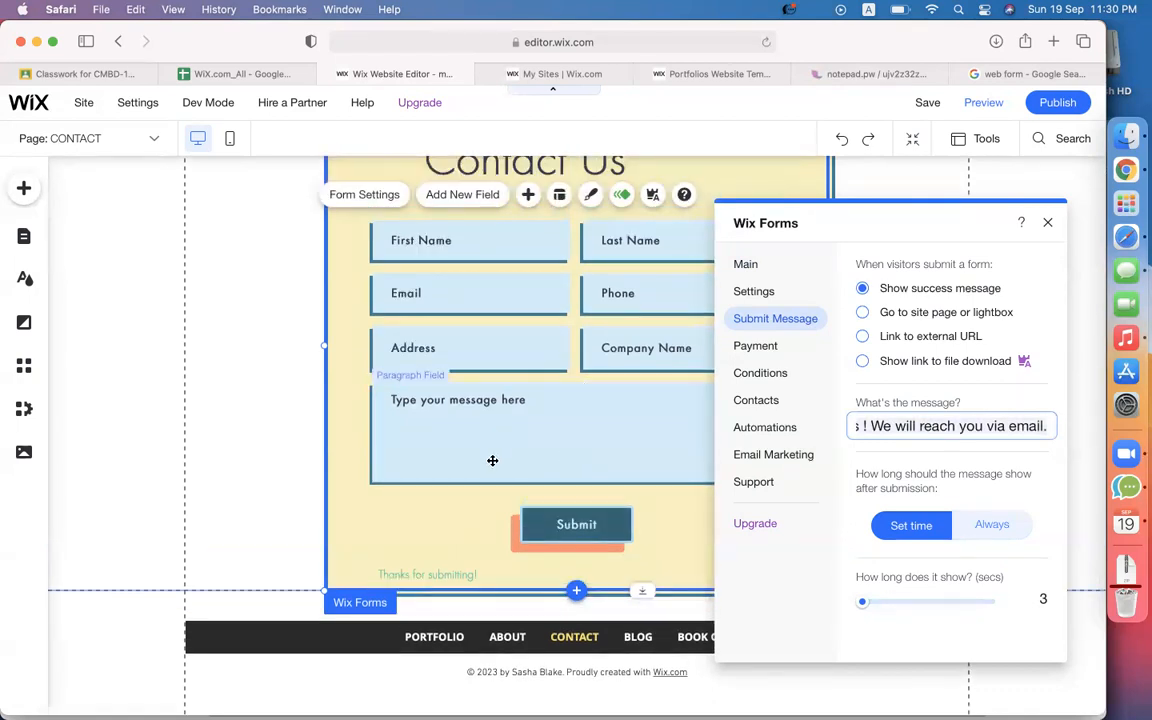
Send visitors to the PORTFOLIO page after they submit the form.
{"action": "left_click", "coordinate": [914, 315]}
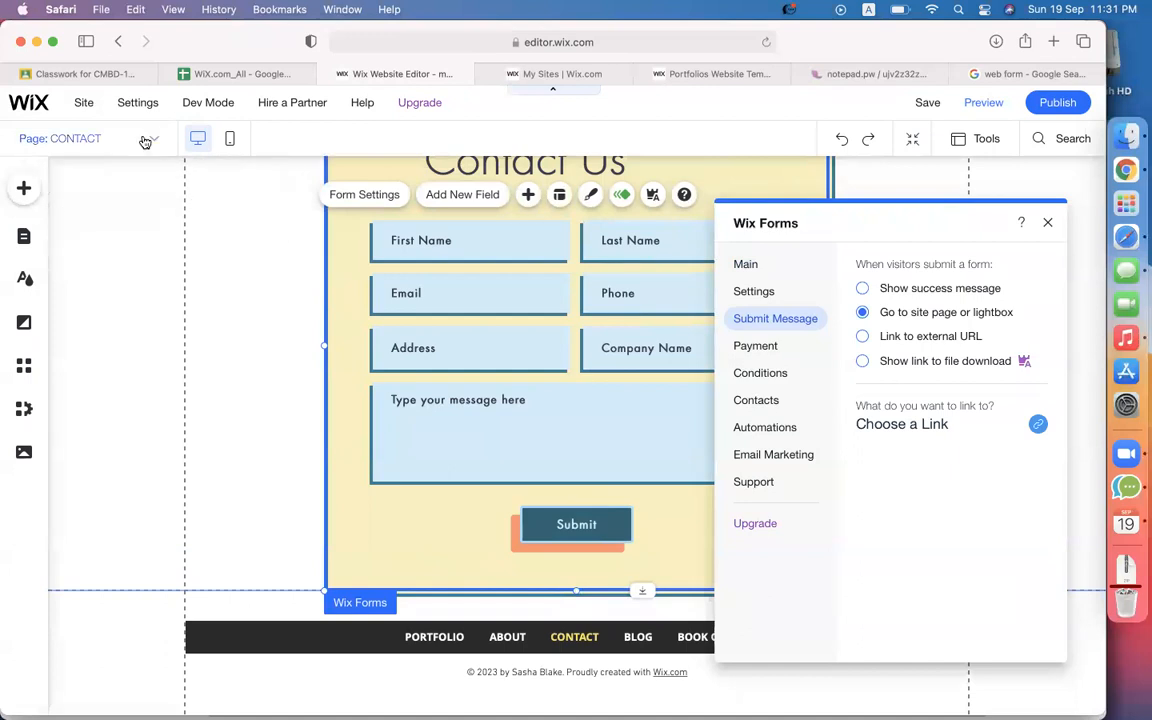
{"action": "left_click", "coordinate": [912, 428]}
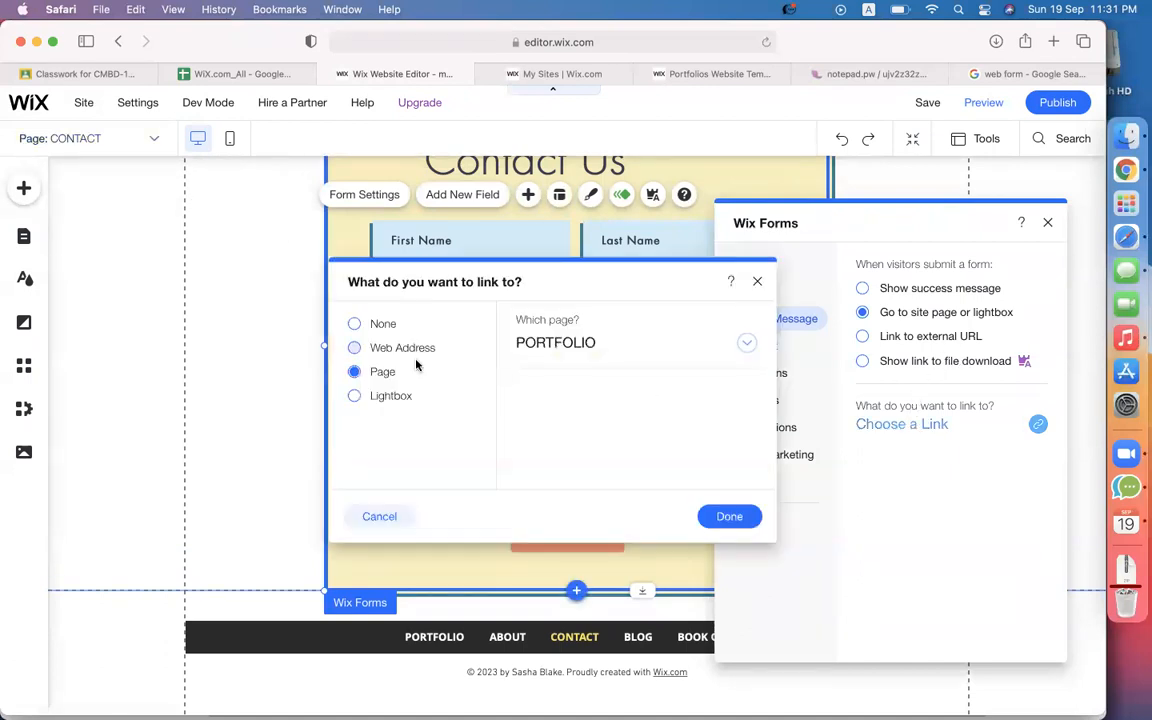
{"action": "left_click", "coordinate": [745, 347]}
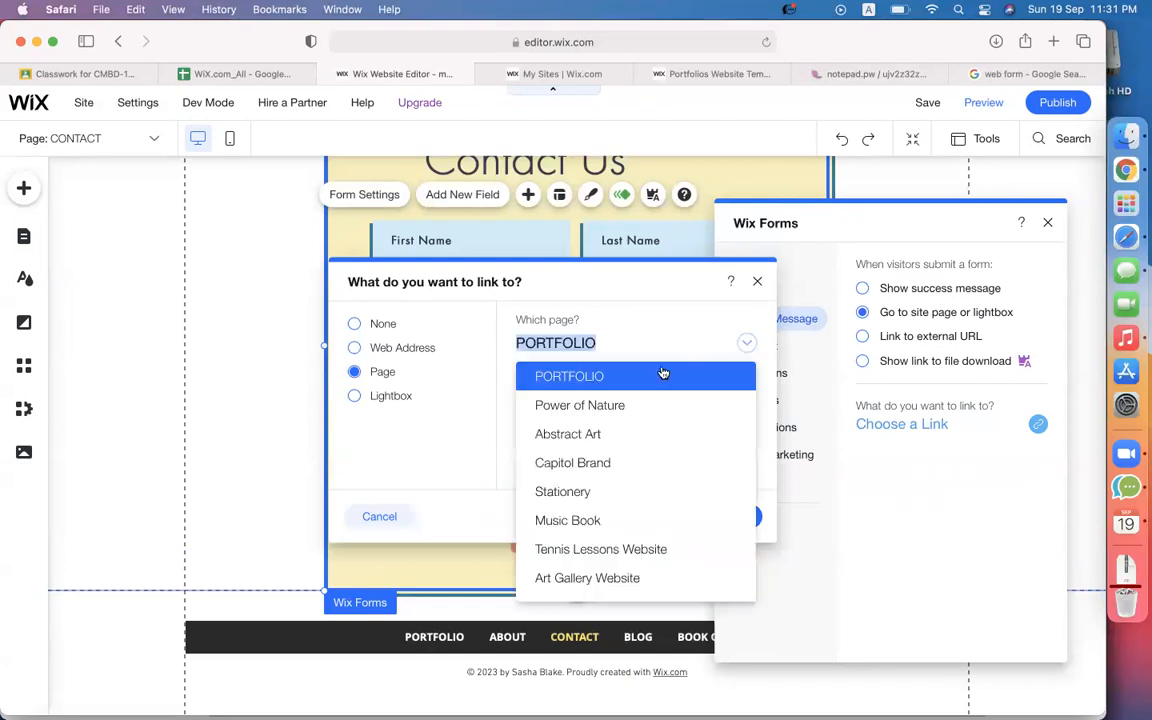
{"action": "scroll", "coordinate": [627, 560], "scroll_direction": "down", "scroll_amount": 3}
{"action": "scroll", "coordinate": [628, 568], "scroll_direction": "down", "scroll_amount": 3}
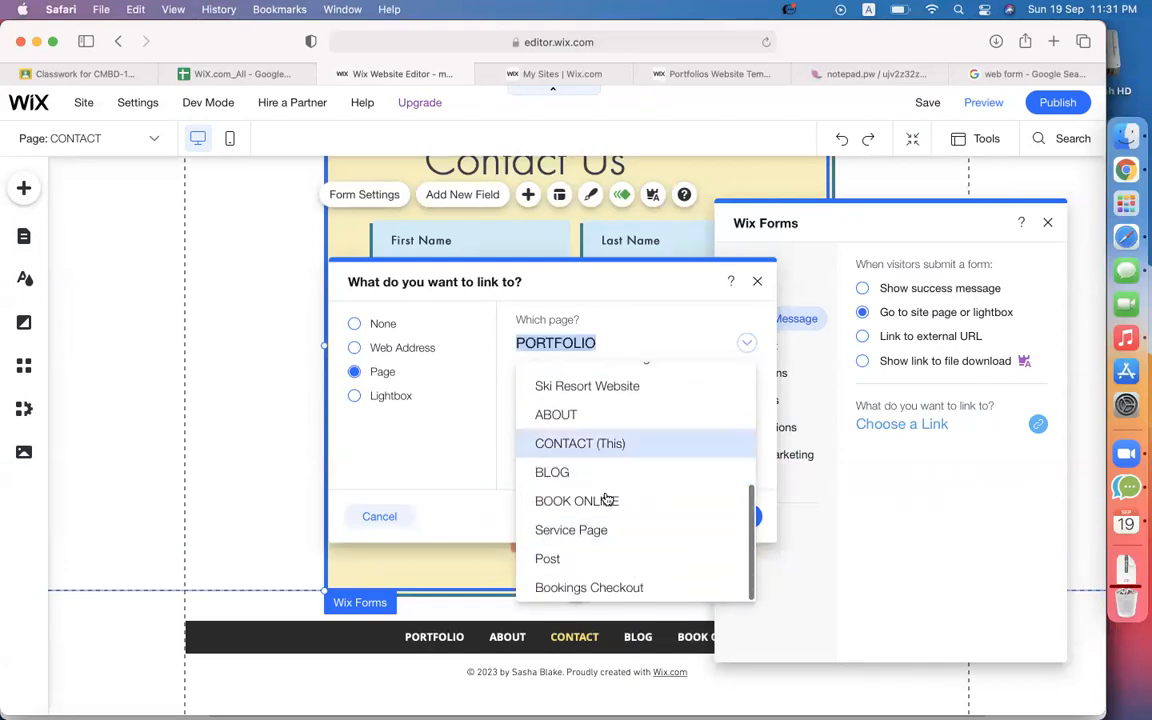
{"action": "left_click", "coordinate": [269, 335]}
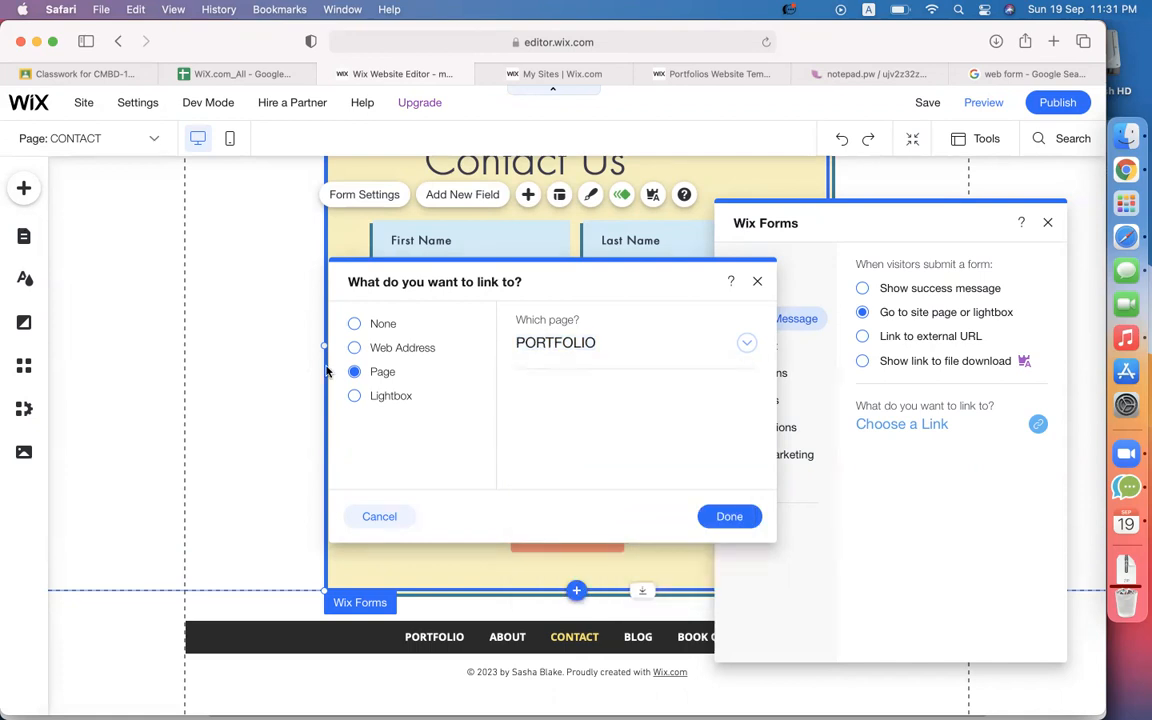
{"action": "left_click", "coordinate": [731, 517]}
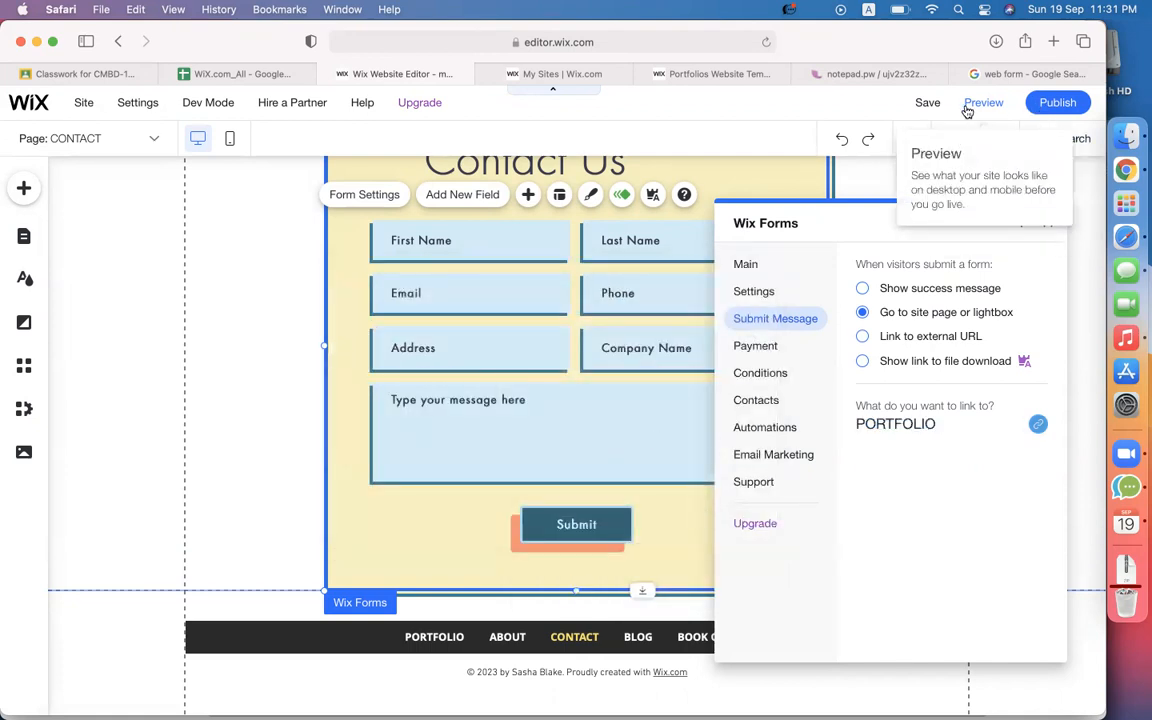
Save the site.
{"action": "left_click", "coordinate": [927, 105]}
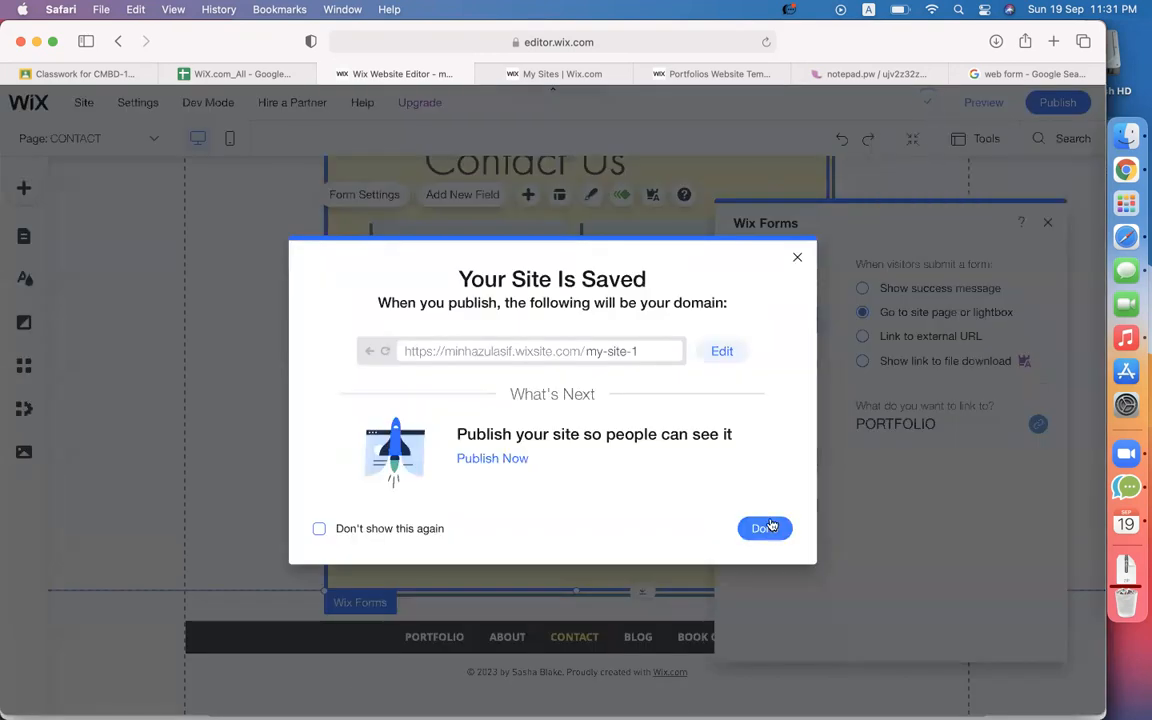
{"action": "left_click", "coordinate": [768, 530]}
{"action": "scroll", "coordinate": [147, 337], "scroll_direction": "up", "scroll_amount": 3}
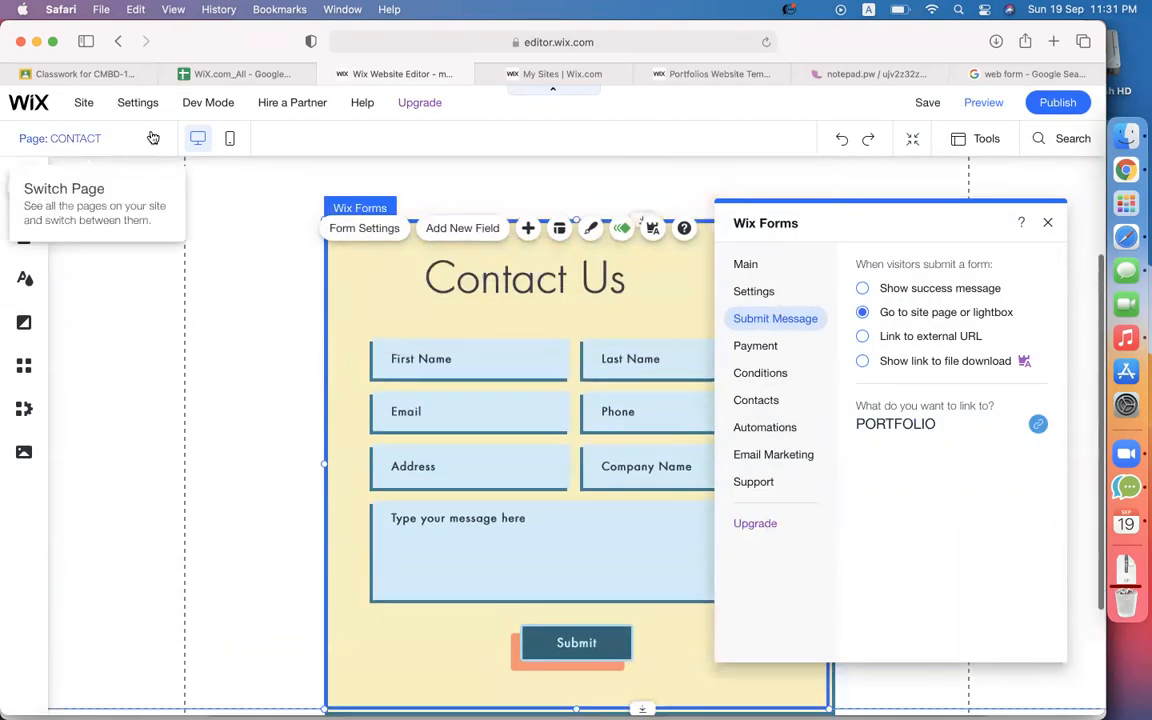
Add a blank page named 'video' through Manage Pages and open it for editing.
{"action": "left_click", "coordinate": [145, 144]}
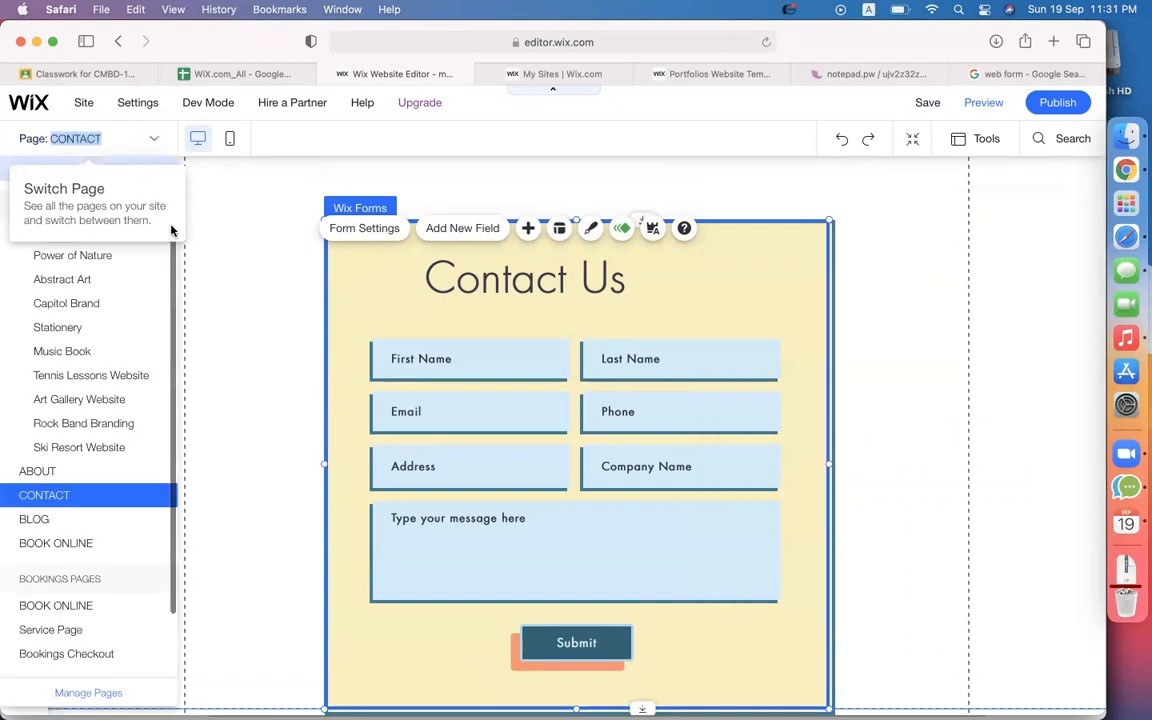
{"action": "left_click", "coordinate": [100, 695]}
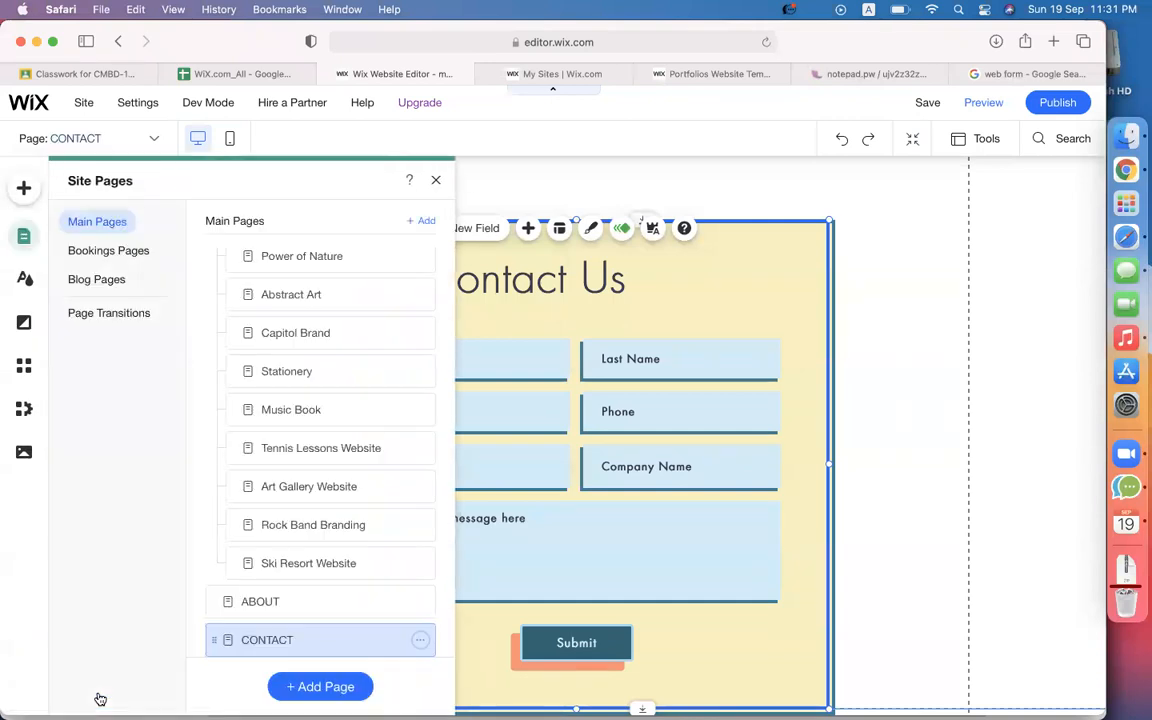
{"action": "scroll", "coordinate": [290, 530], "scroll_direction": "down", "scroll_amount": 2}
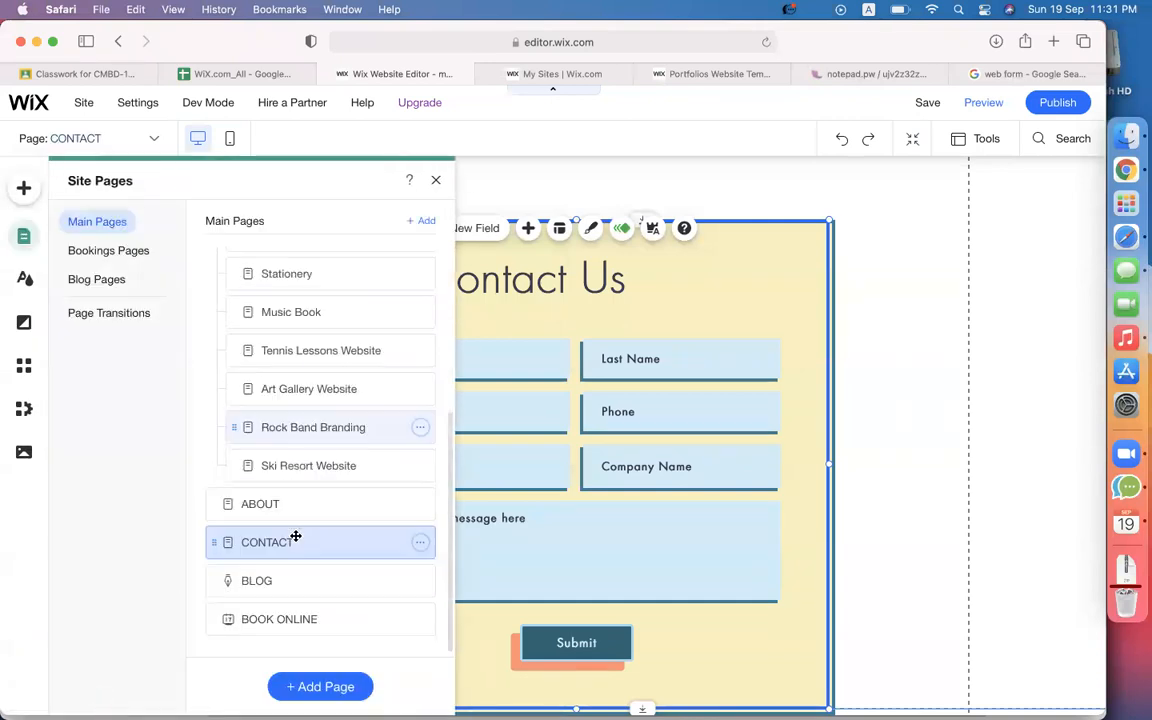
{"action": "left_click", "coordinate": [320, 687]}
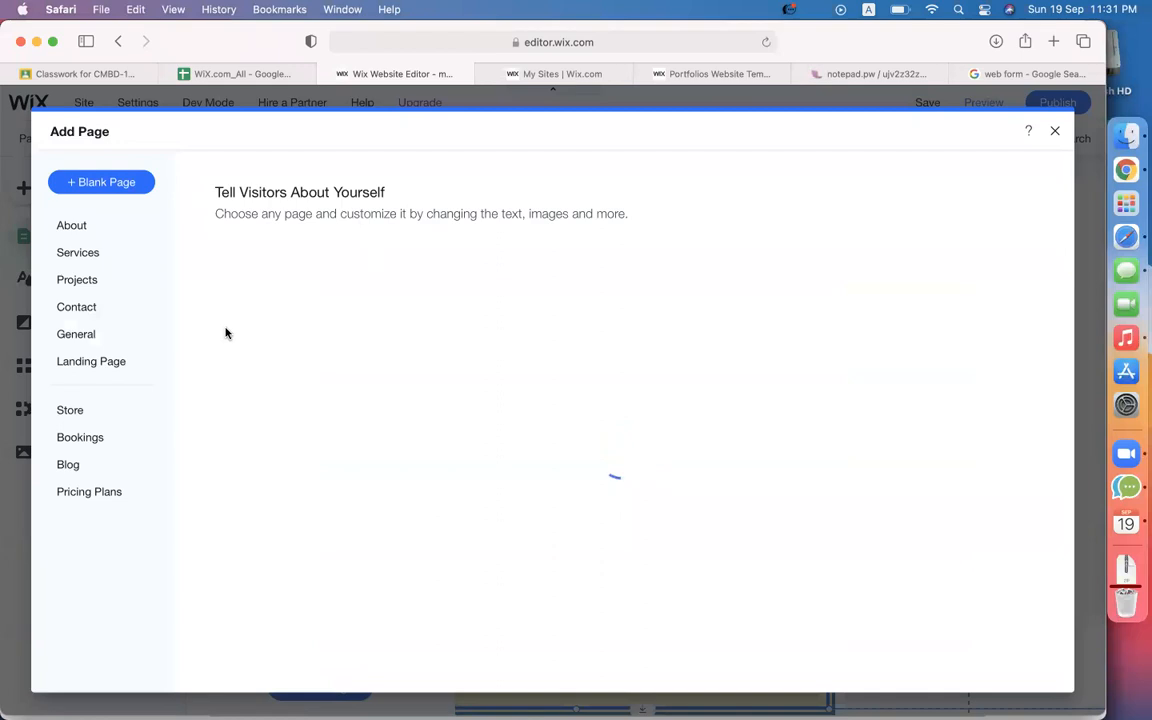
{"action": "left_click", "coordinate": [123, 186]}
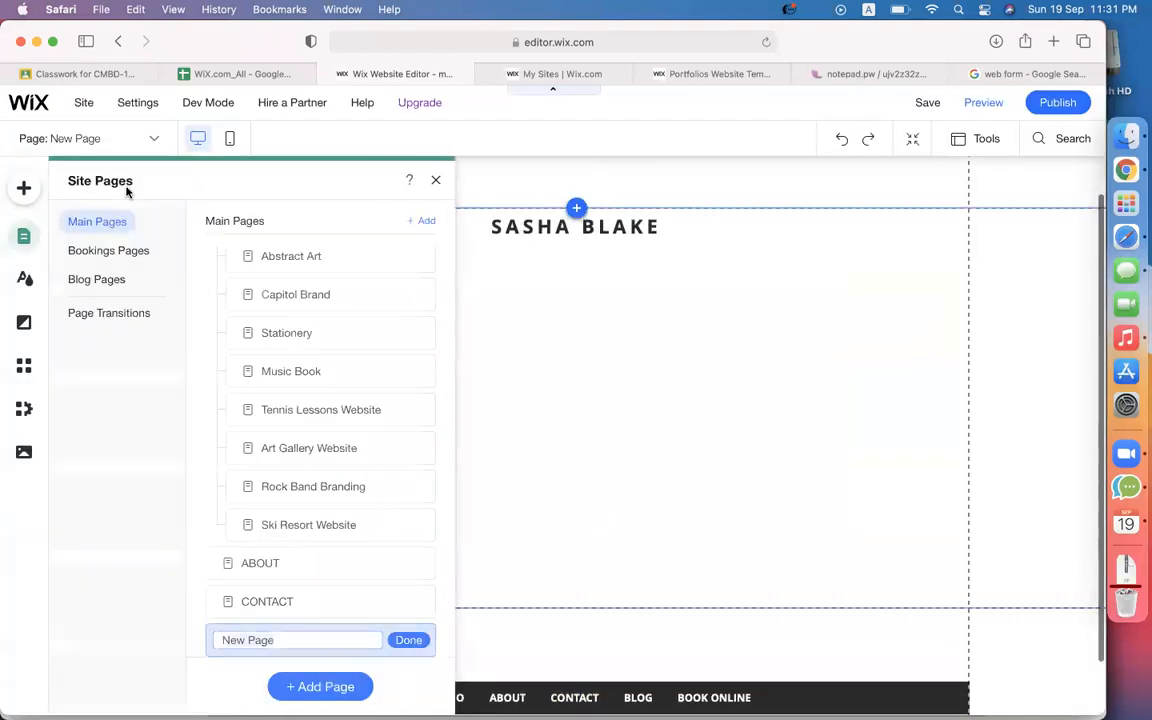
{"action": "type", "text": "video"}
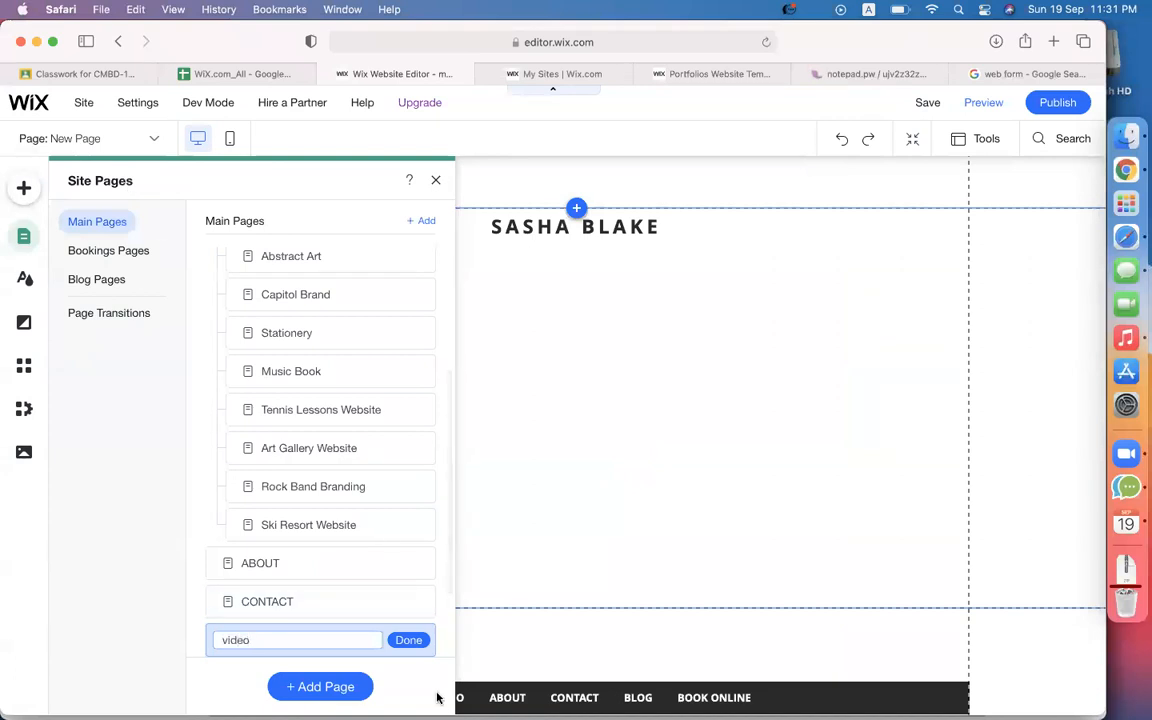
{"action": "left_click", "coordinate": [405, 641]}
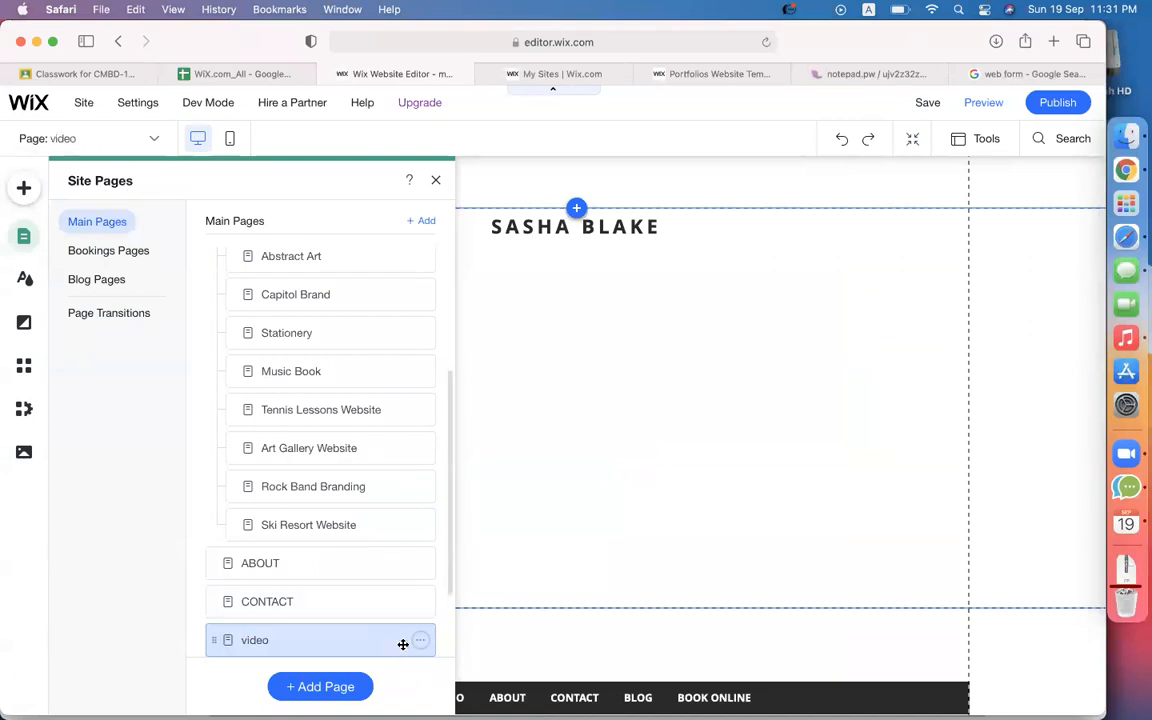
{"action": "left_click", "coordinate": [705, 340]}
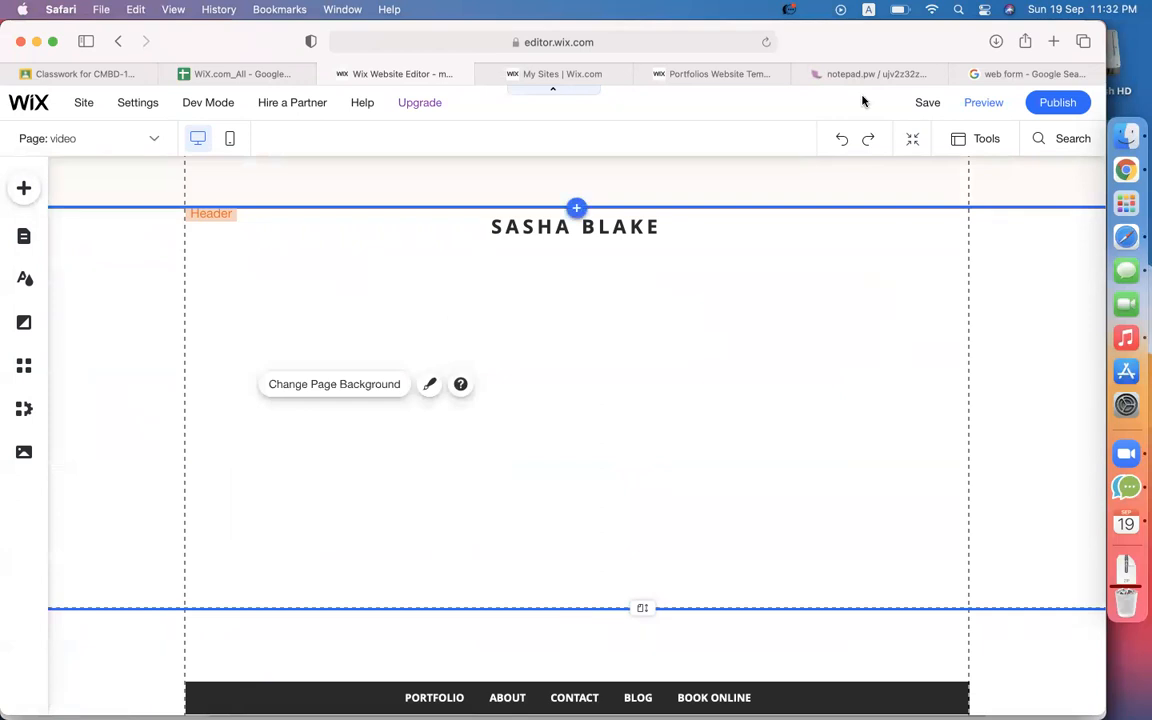
Search 'youtube.com codemanbd wix', open the wix visitor analytics tutorial video, and return to the Wix tab.
{"action": "left_click", "coordinate": [1010, 76]}
{"action": "left_click", "coordinate": [695, 40]}
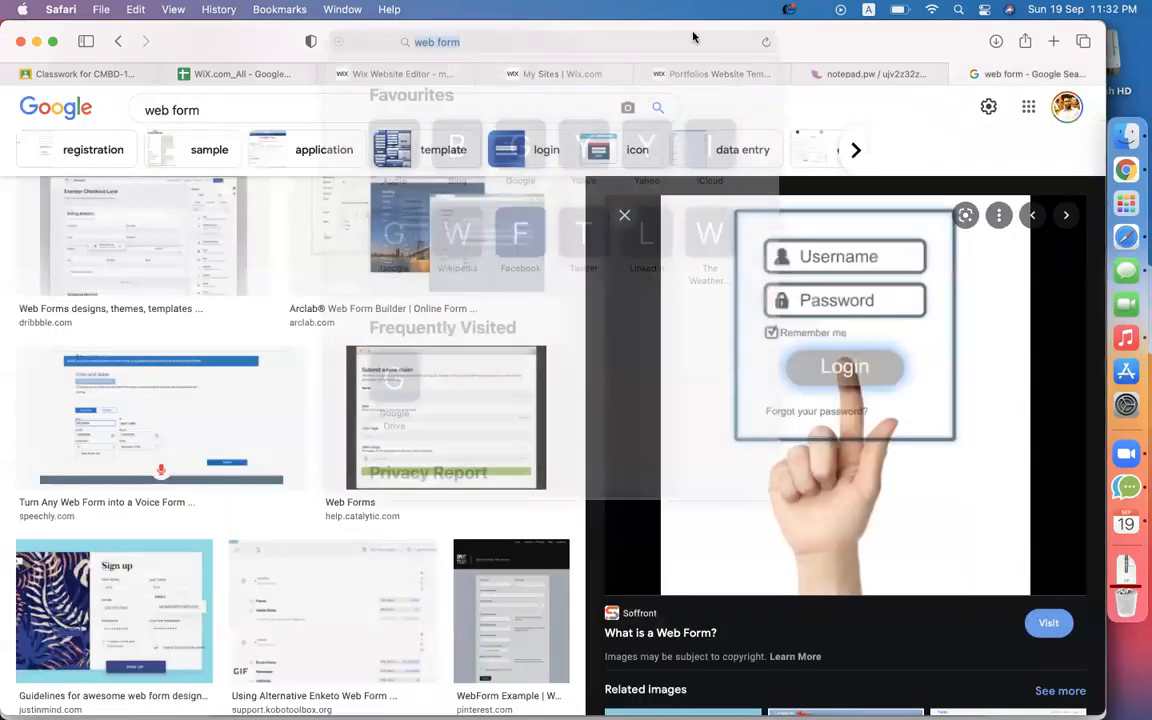
{"action": "type", "text": "t"}
{"action": "key", "text": "BackSpace"}
{"action": "key", "text": "BackSpace"}
{"action": "type", "text": "youtu"}
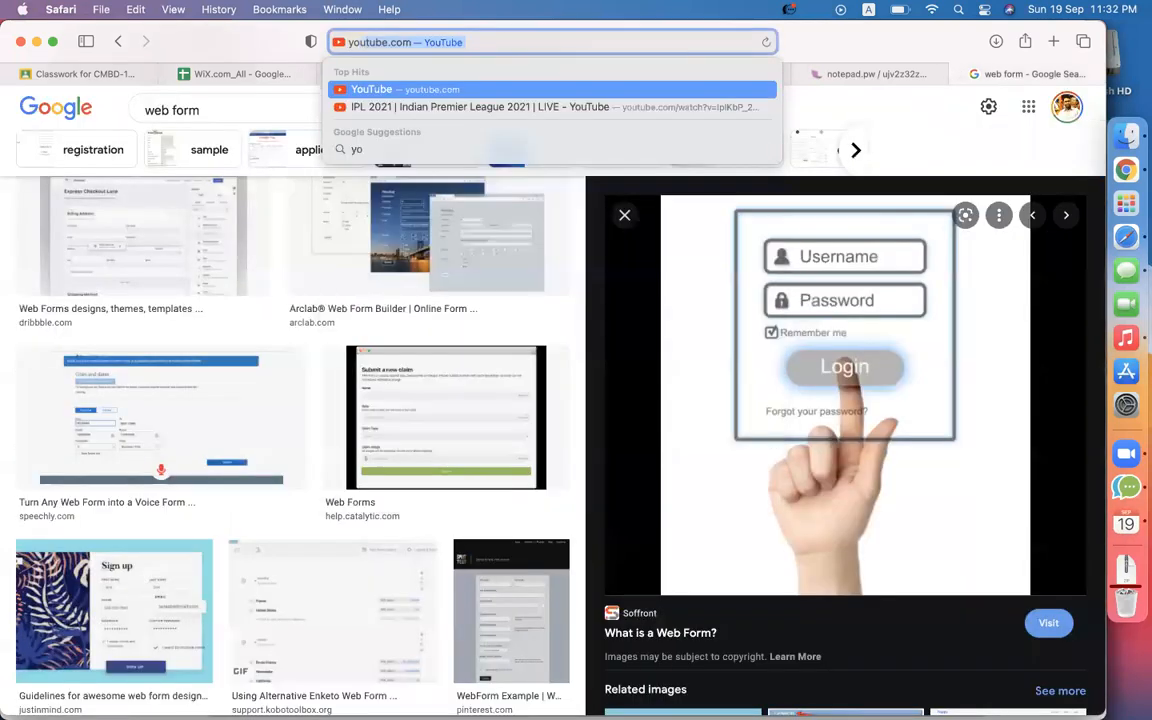
{"action": "type", "text": "be.com"}
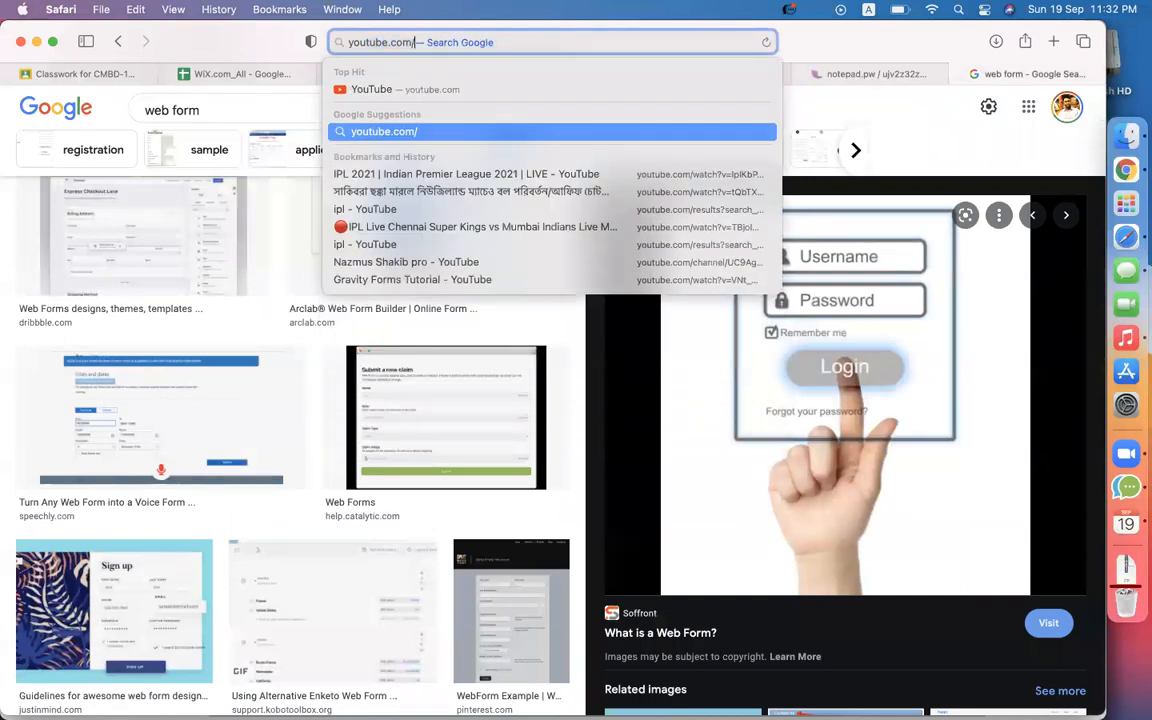
{"action": "type", "text": " codemanbd"}
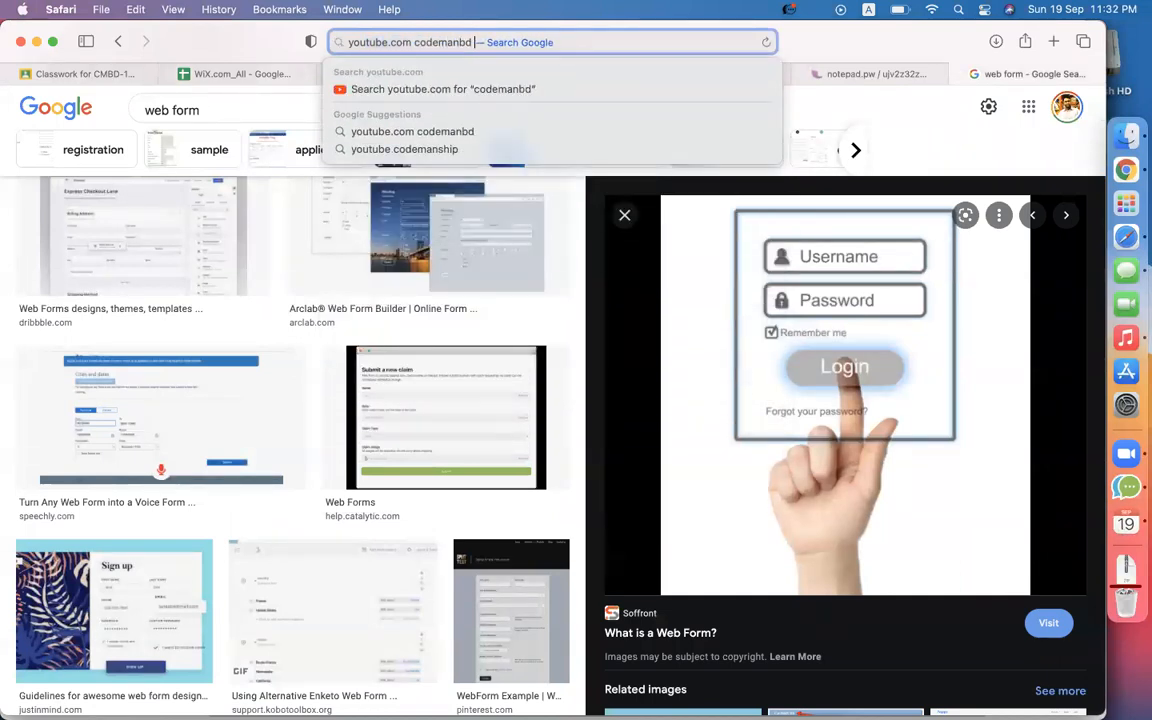
{"action": "type", "text": " wix"}
{"action": "key", "text": "Return"}
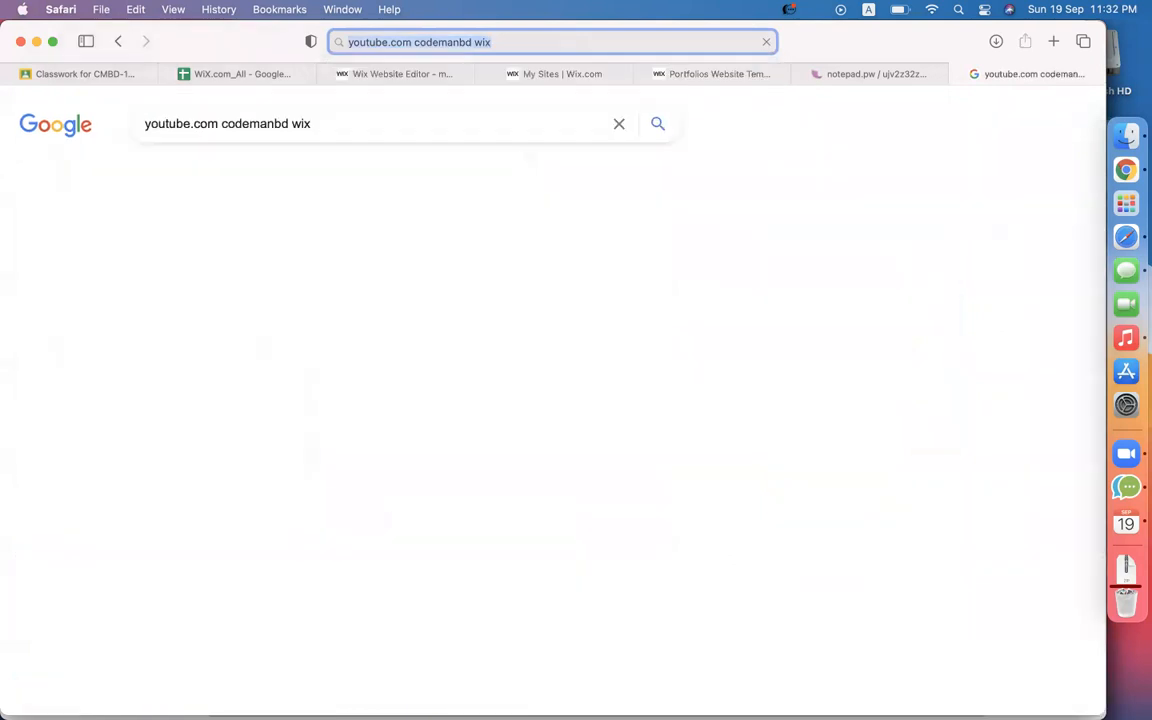
{"action": "left_click", "coordinate": [325, 261]}
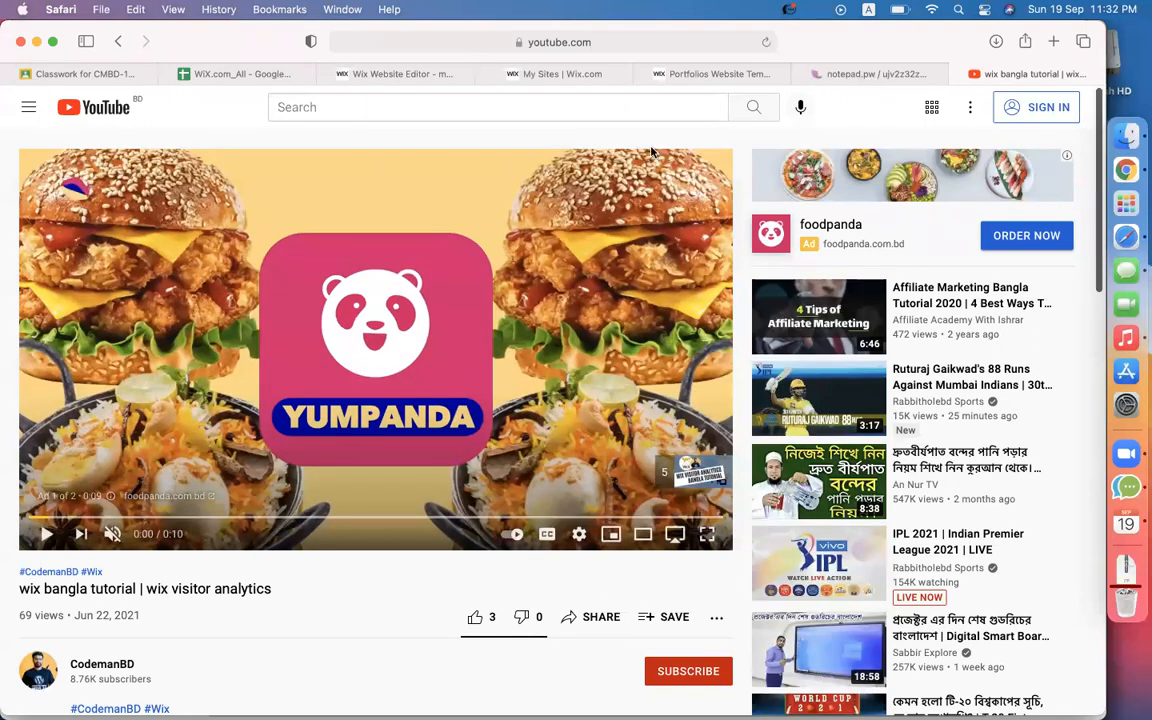
{"action": "left_click", "coordinate": [408, 76]}
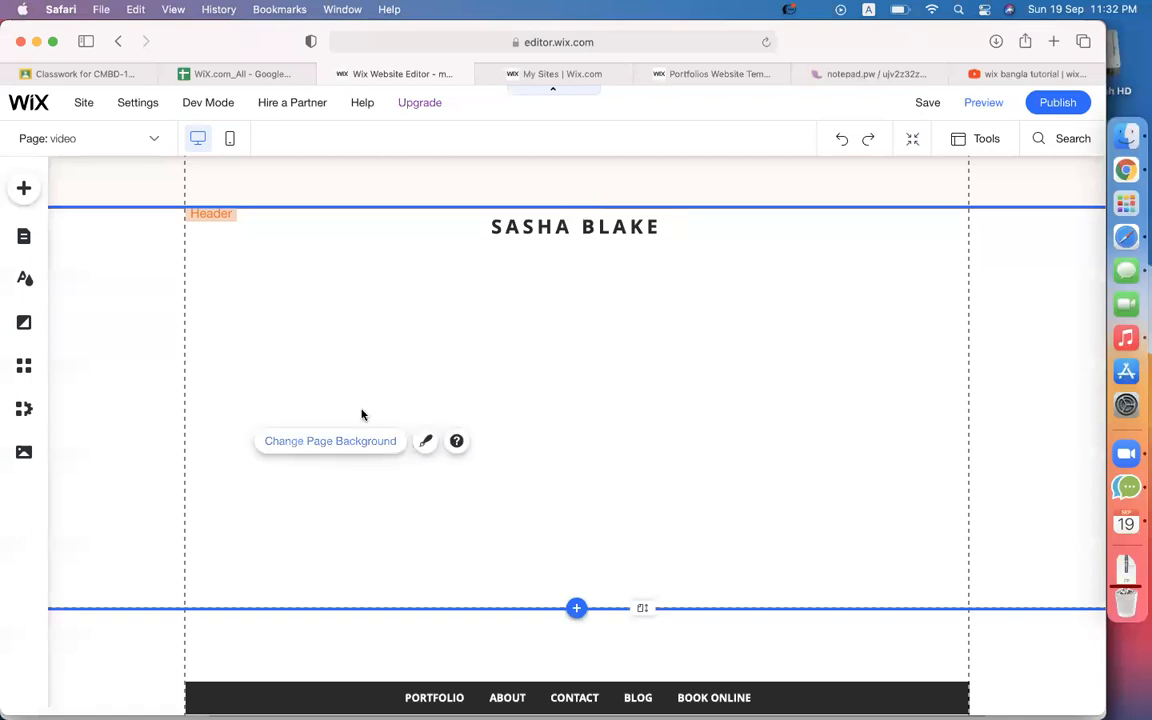
Add a Video Upload player from Video & Music beneath the SASHA BLAKE heading.
{"action": "left_click", "coordinate": [25, 190]}
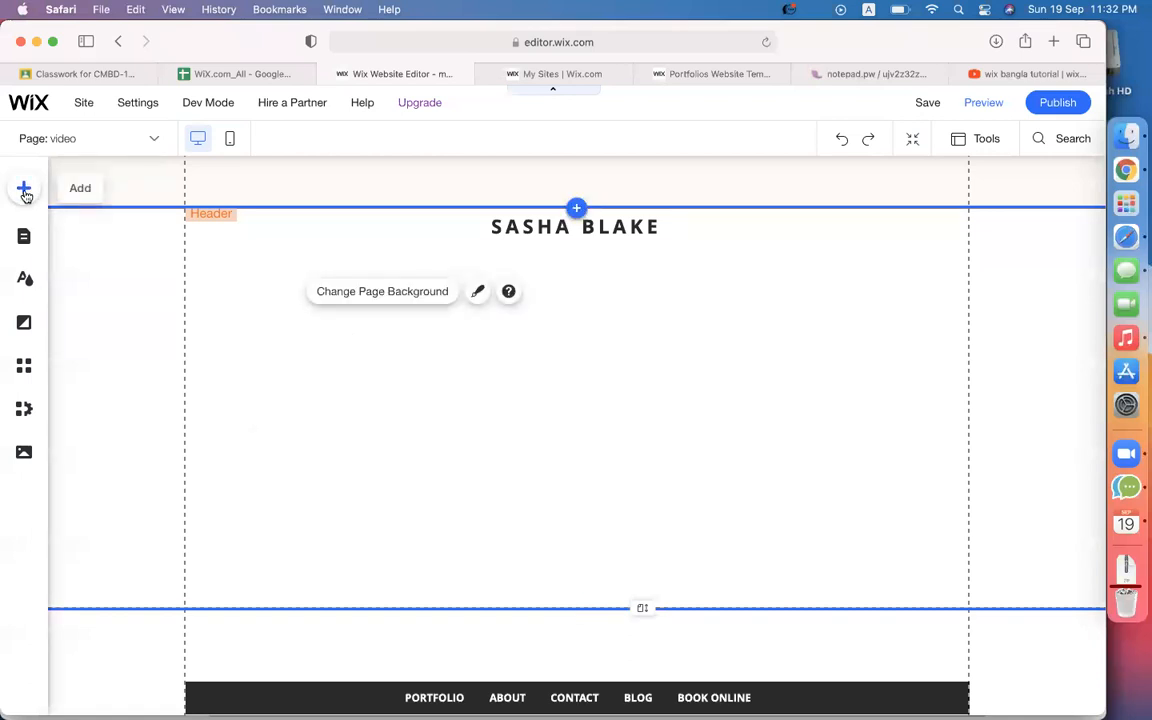
{"action": "left_click", "coordinate": [135, 530]}
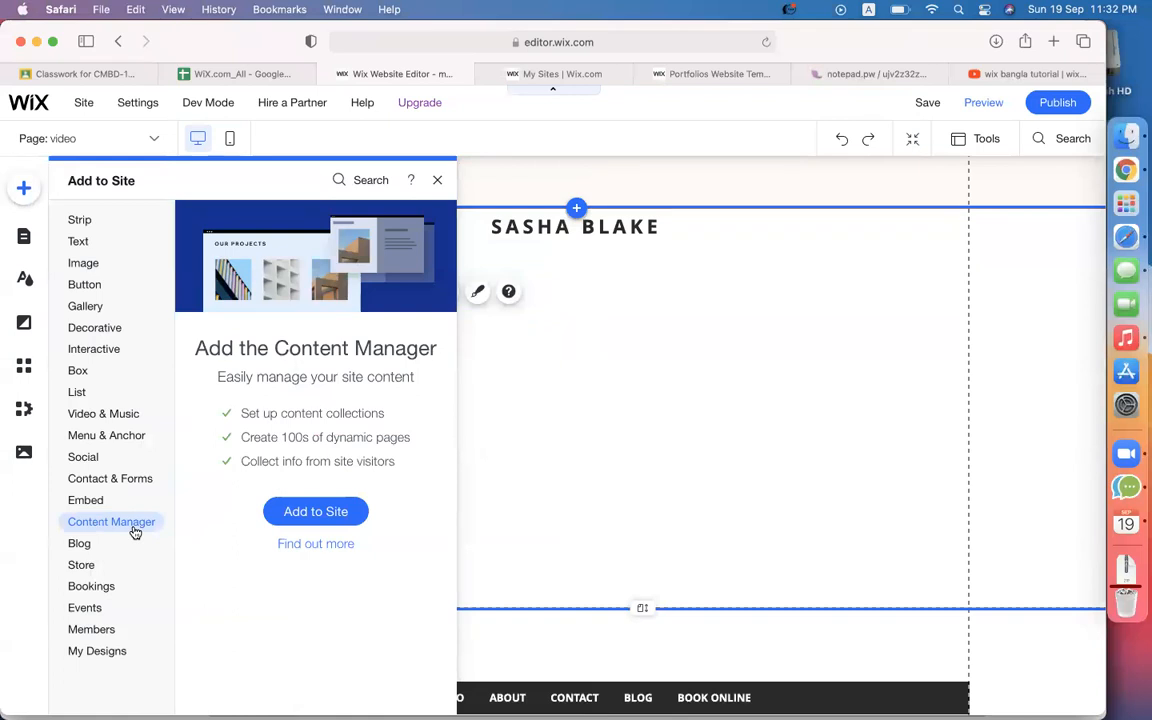
{"action": "mouse_move", "coordinate": [92, 316]}
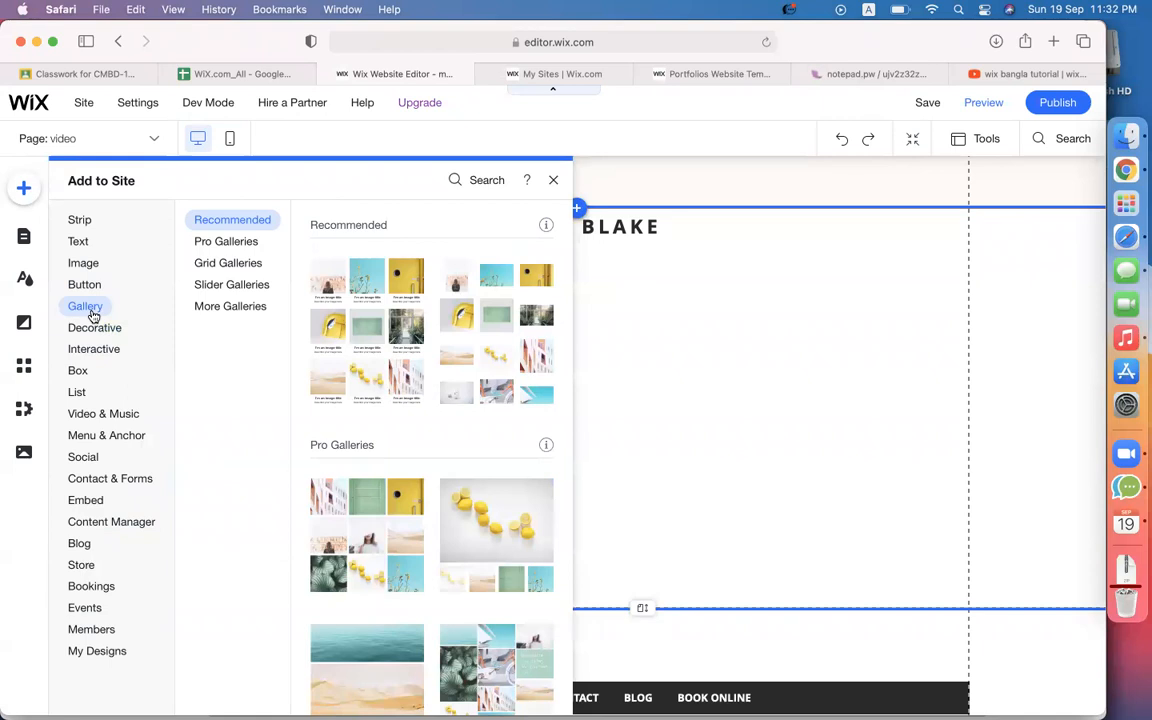
{"action": "mouse_move", "coordinate": [98, 412]}
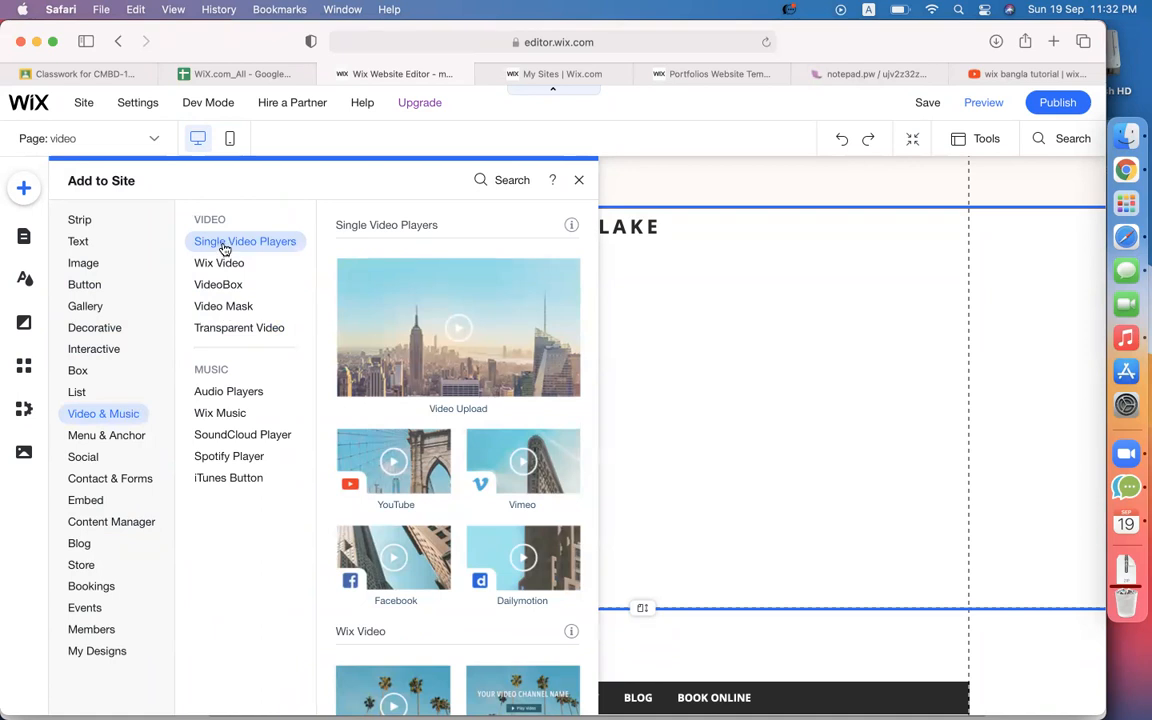
{"action": "scroll", "coordinate": [428, 388], "scroll_direction": "down", "scroll_amount": 3}
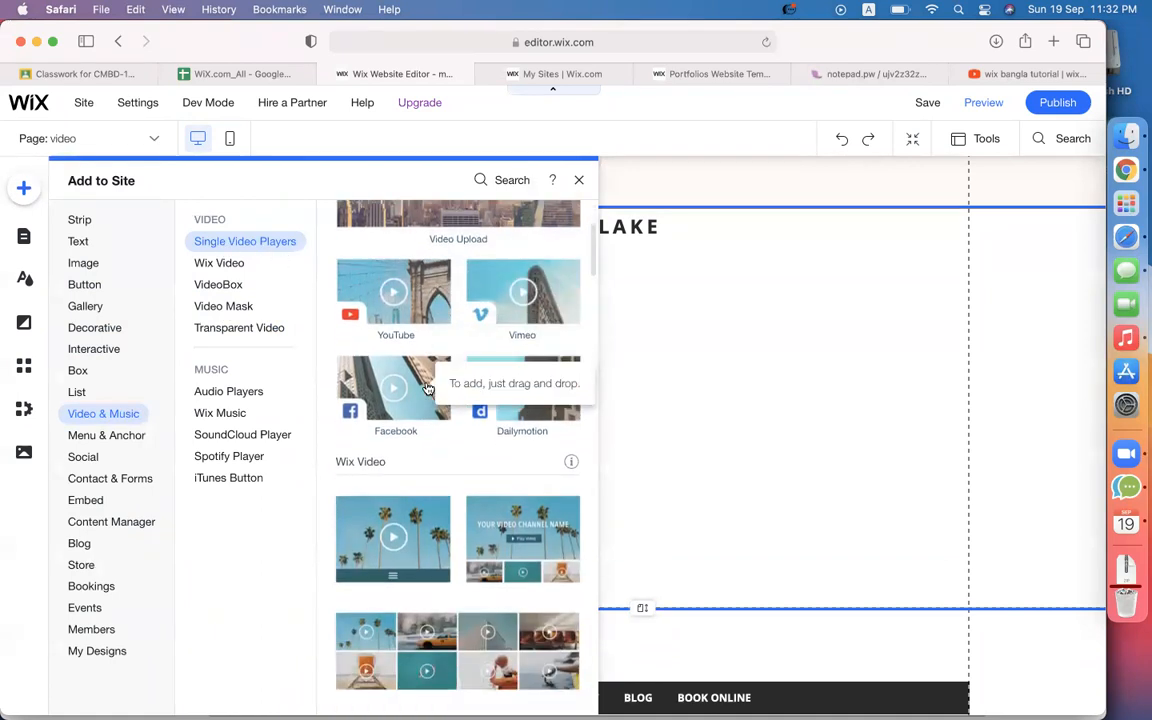
{"action": "scroll", "coordinate": [480, 450], "scroll_direction": "down", "scroll_amount": 2}
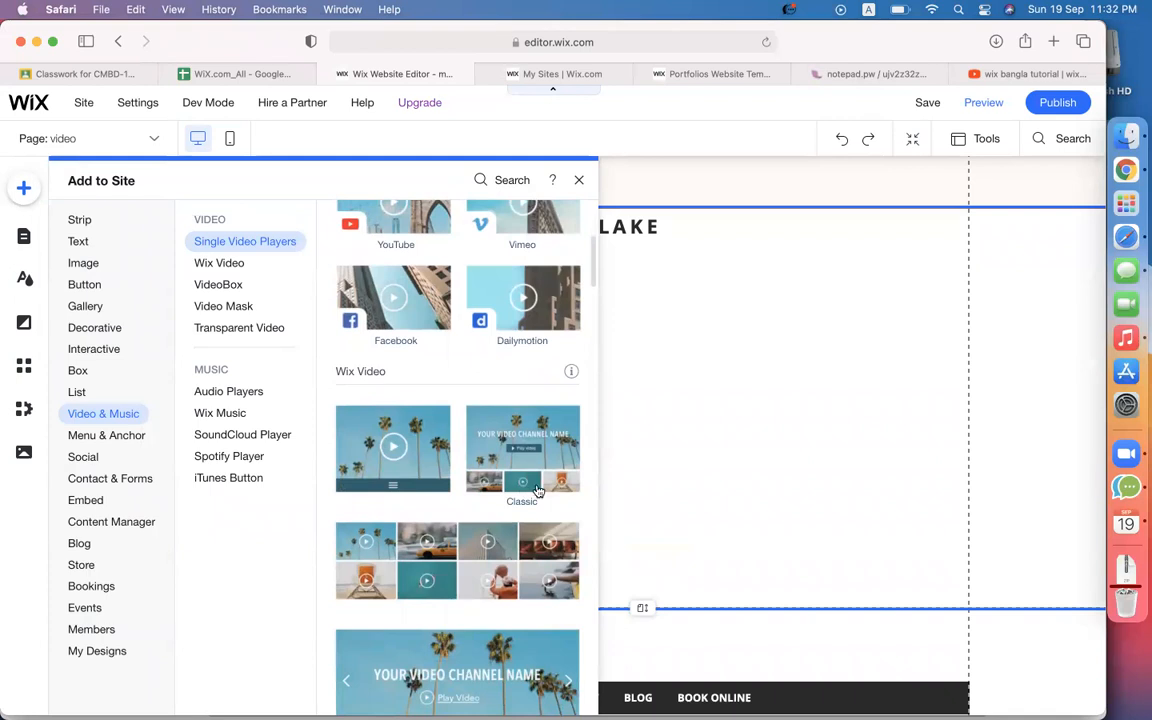
{"action": "scroll", "coordinate": [459, 452], "scroll_direction": "up", "scroll_amount": 1}
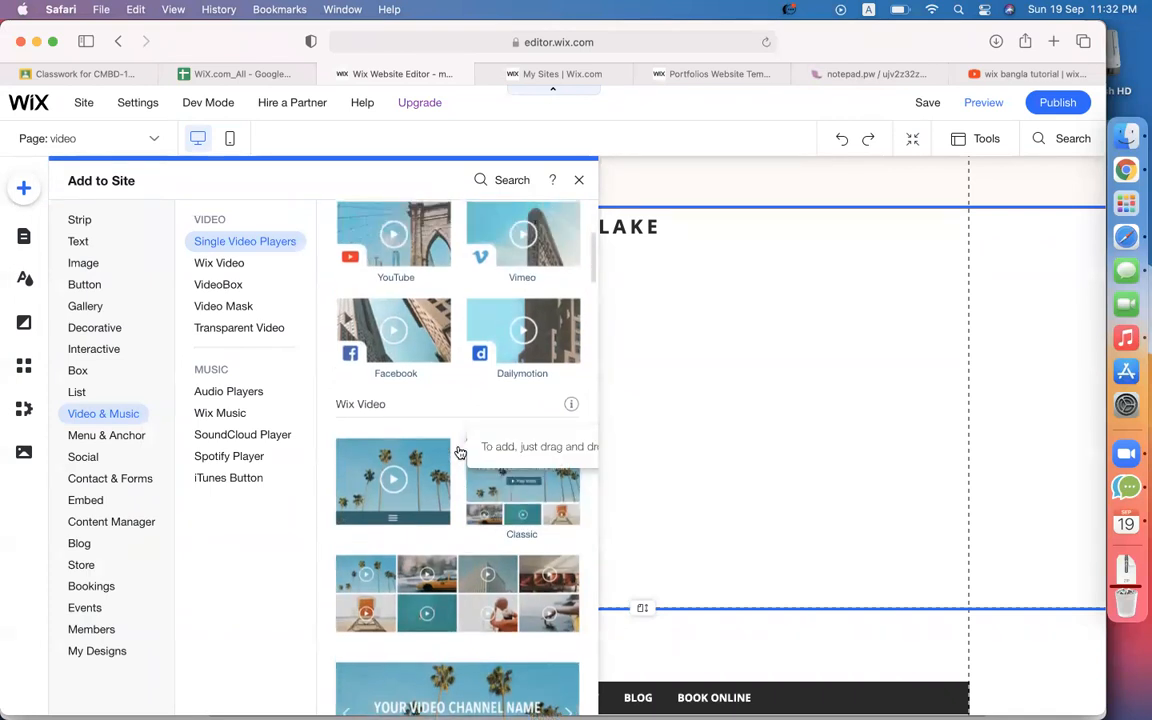
{"action": "scroll", "coordinate": [459, 452], "scroll_direction": "up", "scroll_amount": 4}
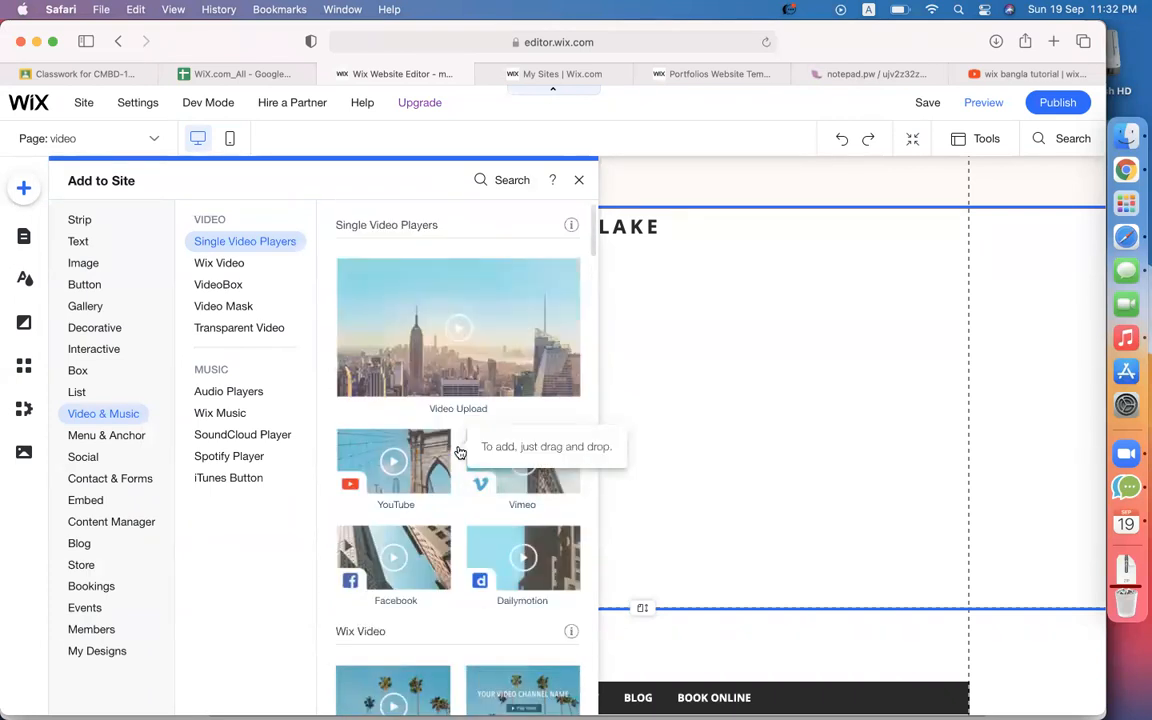
{"action": "left_click", "coordinate": [453, 335]}
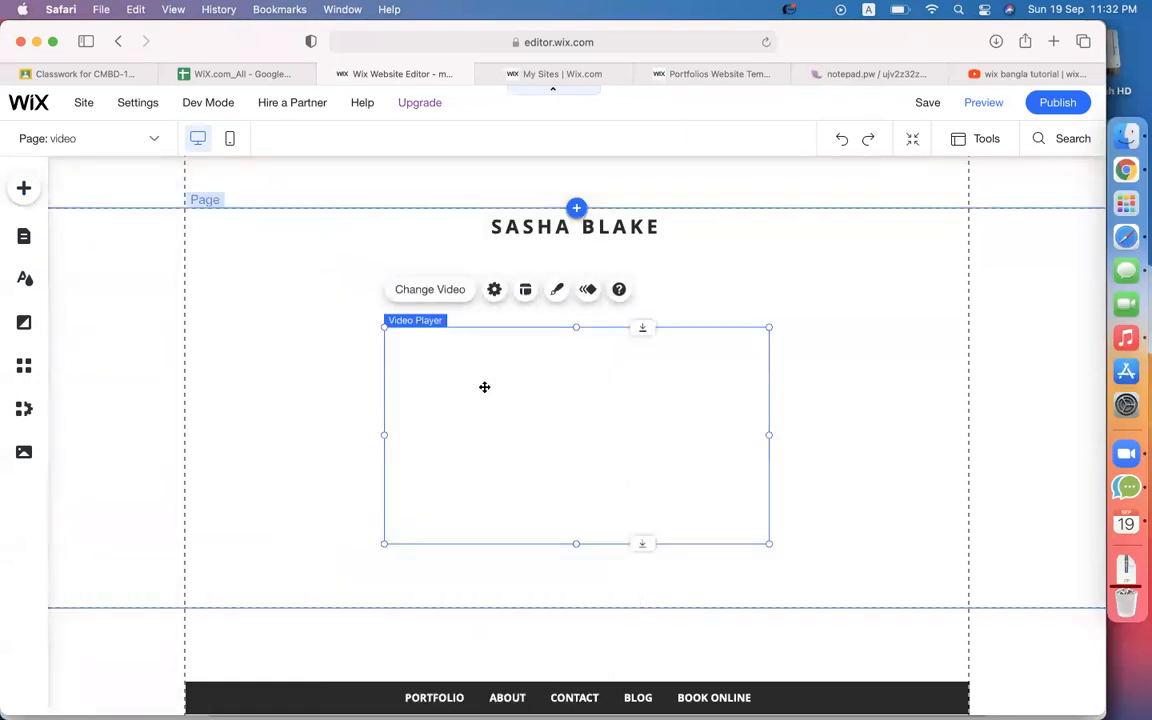
Set the player's video source to YouTube and copy the tutorial's youtu.be share link.
{"action": "left_click", "coordinate": [435, 292]}
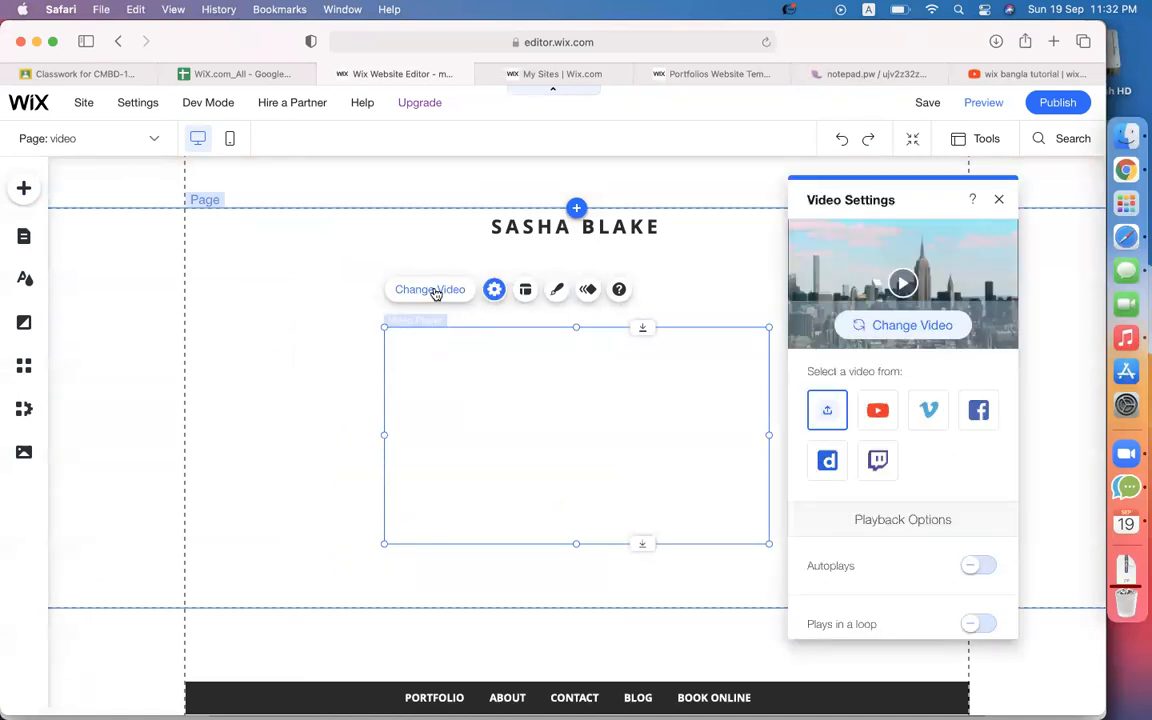
{"action": "left_click", "coordinate": [879, 412]}
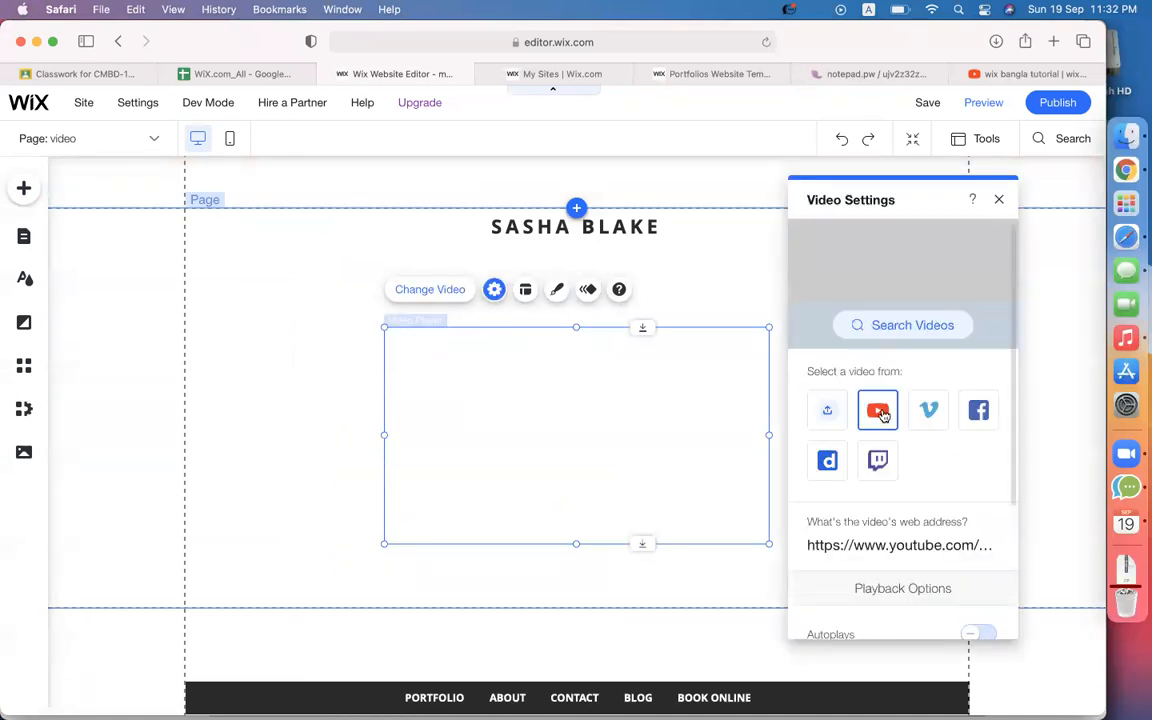
{"action": "left_click", "coordinate": [806, 553]}
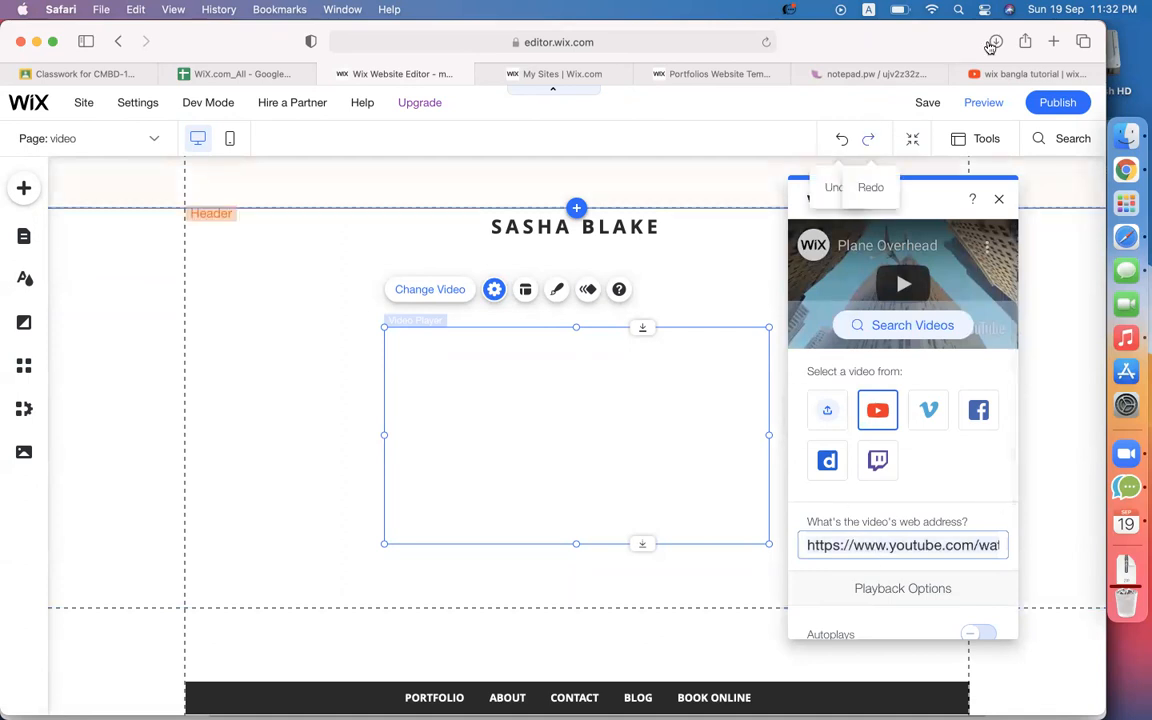
{"action": "left_click", "coordinate": [990, 74]}
{"action": "left_click", "coordinate": [658, 44]}
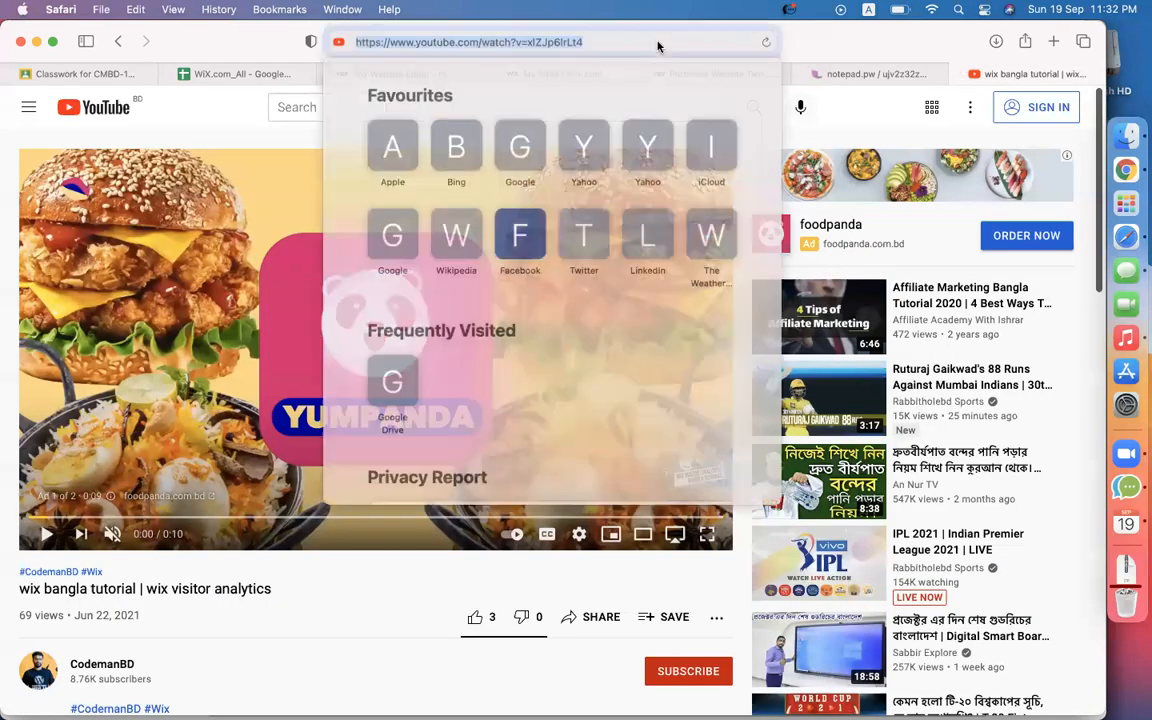
{"action": "left_click", "coordinate": [228, 39]}
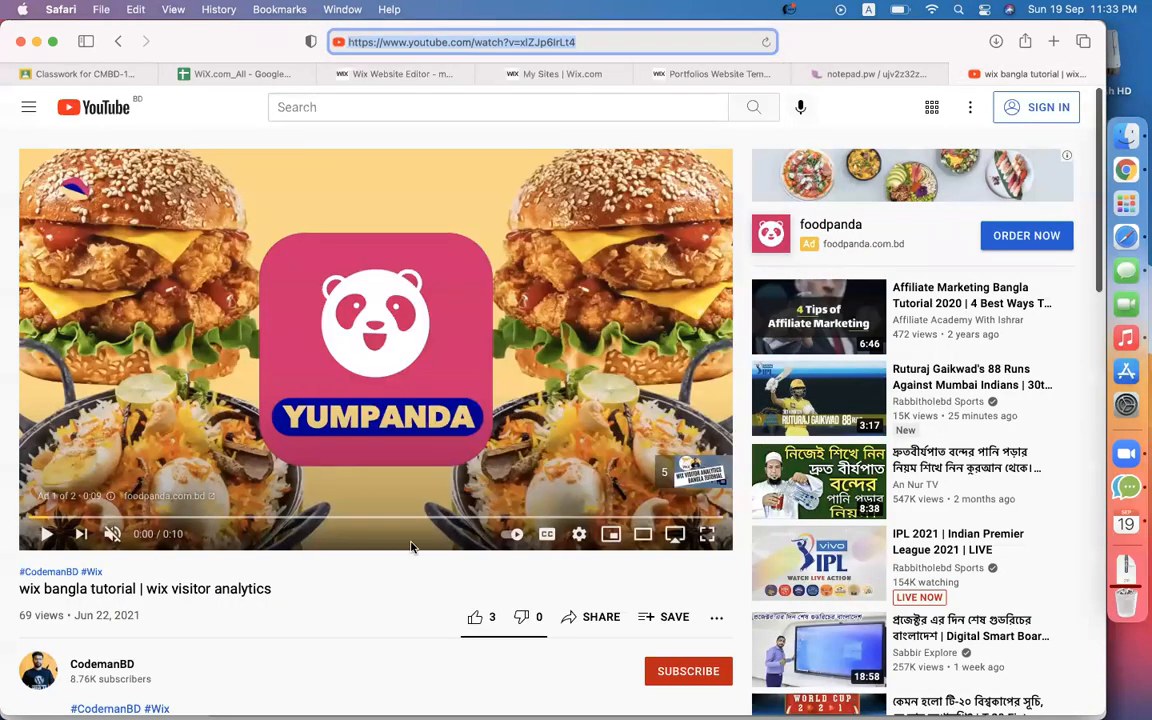
{"action": "left_click", "coordinate": [600, 618]}
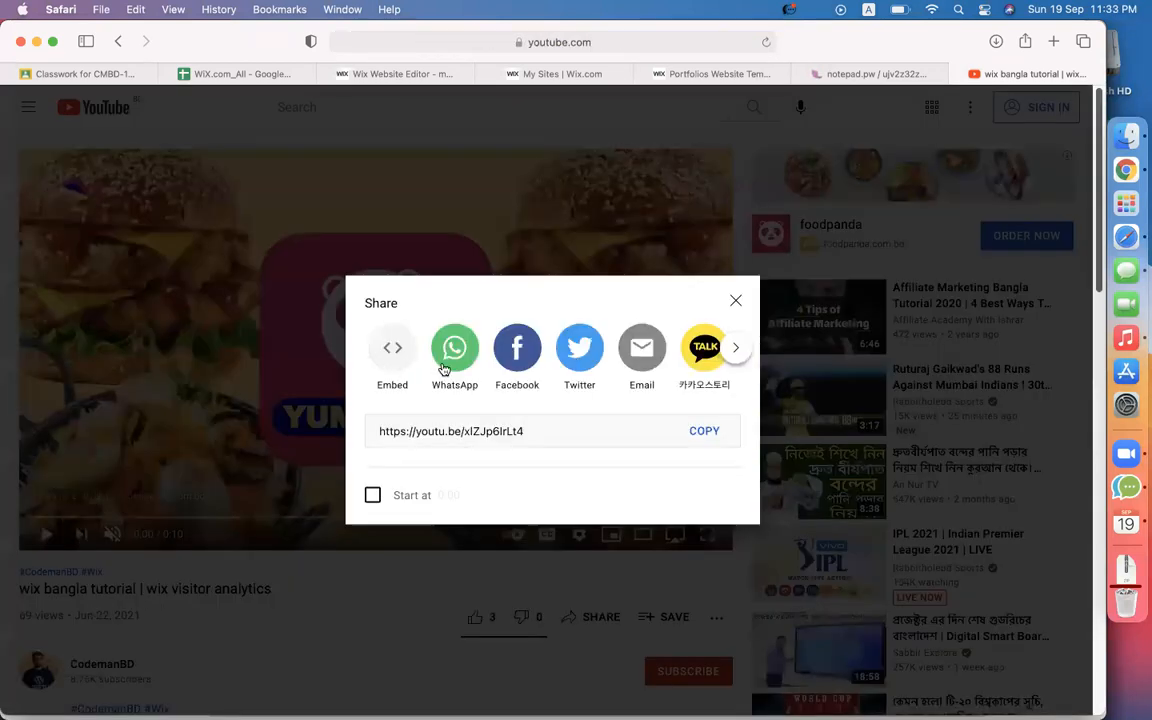
{"action": "left_click", "coordinate": [704, 431]}
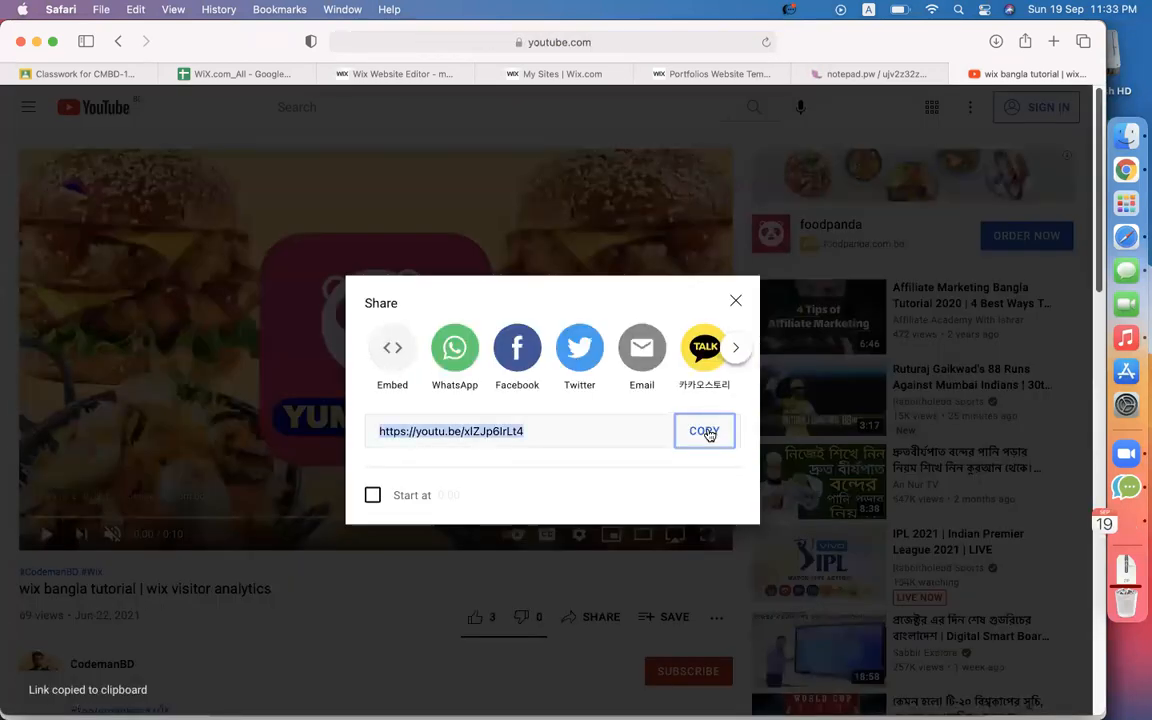
{"action": "left_click", "coordinate": [427, 76]}
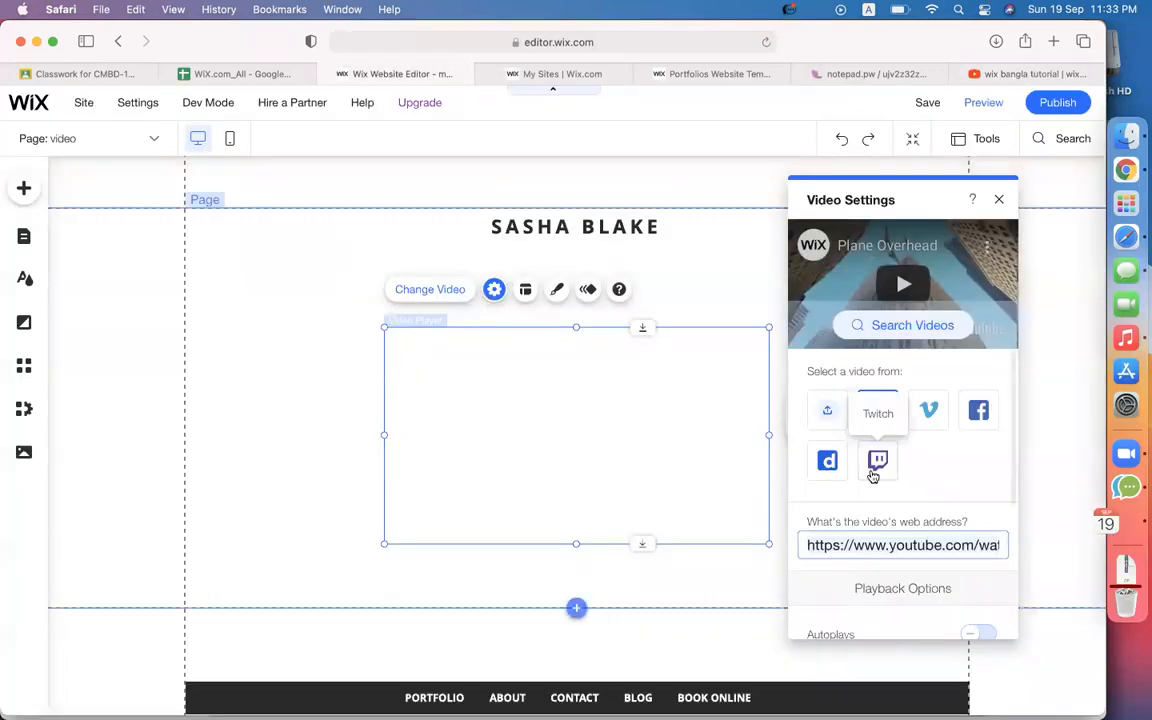
{"action": "left_click", "coordinate": [871, 546]}
{"action": "key", "text": "super+a"}
{"action": "key", "text": "super+v"}
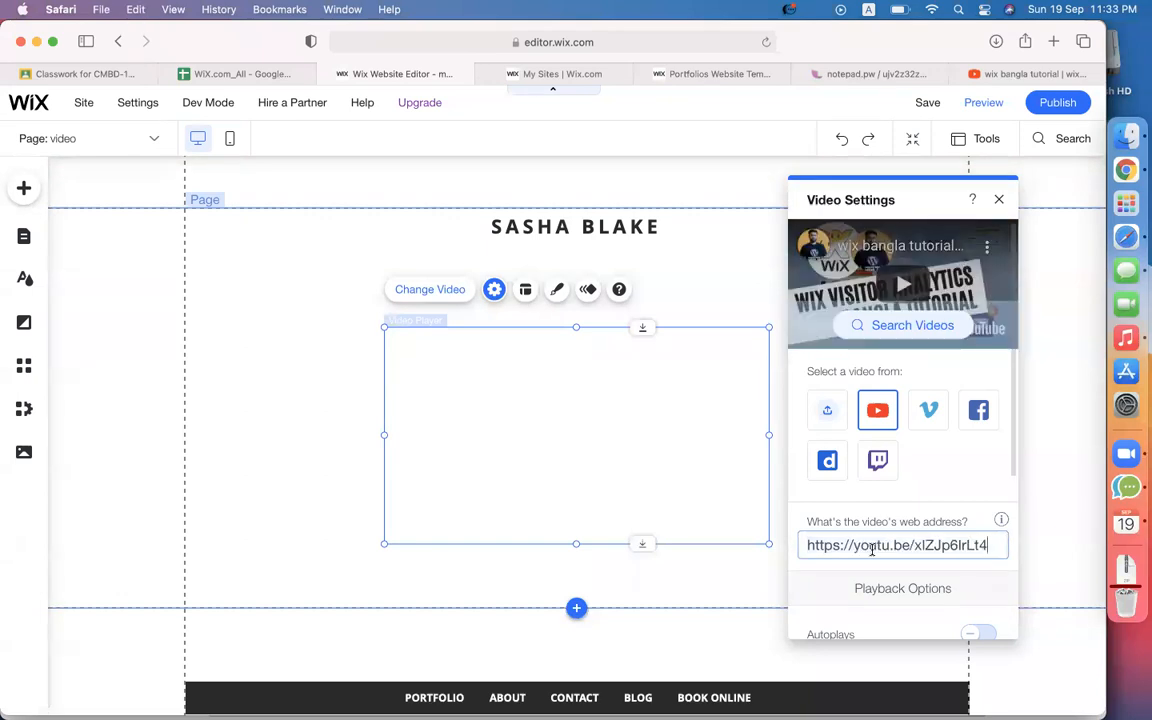
{"action": "scroll", "coordinate": [880, 460], "scroll_direction": "down", "scroll_amount": 4}
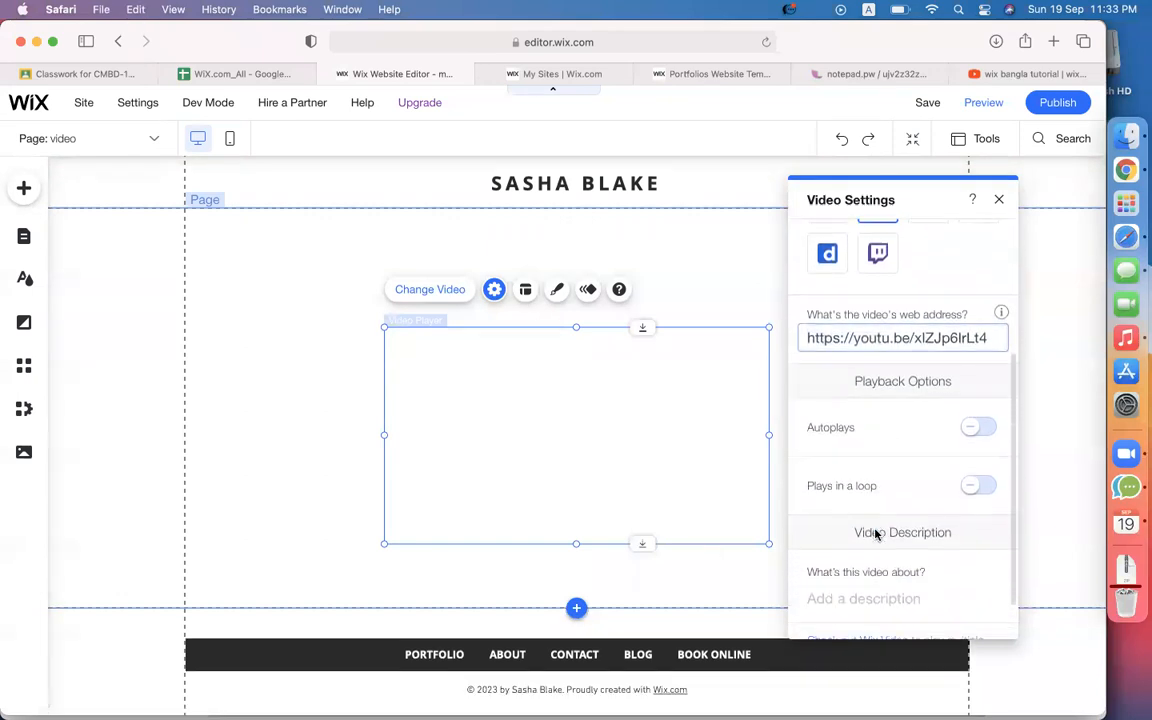
{"action": "left_click", "coordinate": [328, 408]}
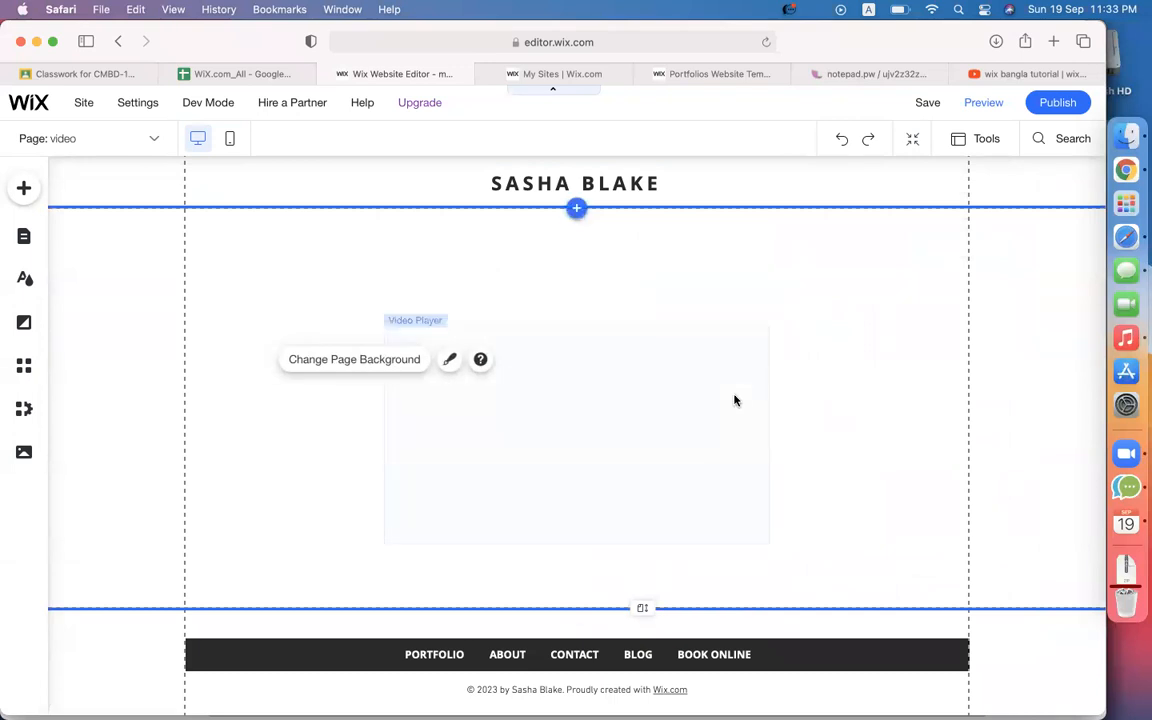
Save and publish the site, dismissing the confirmation and mobile editing prompts.
{"action": "left_click", "coordinate": [928, 104]}
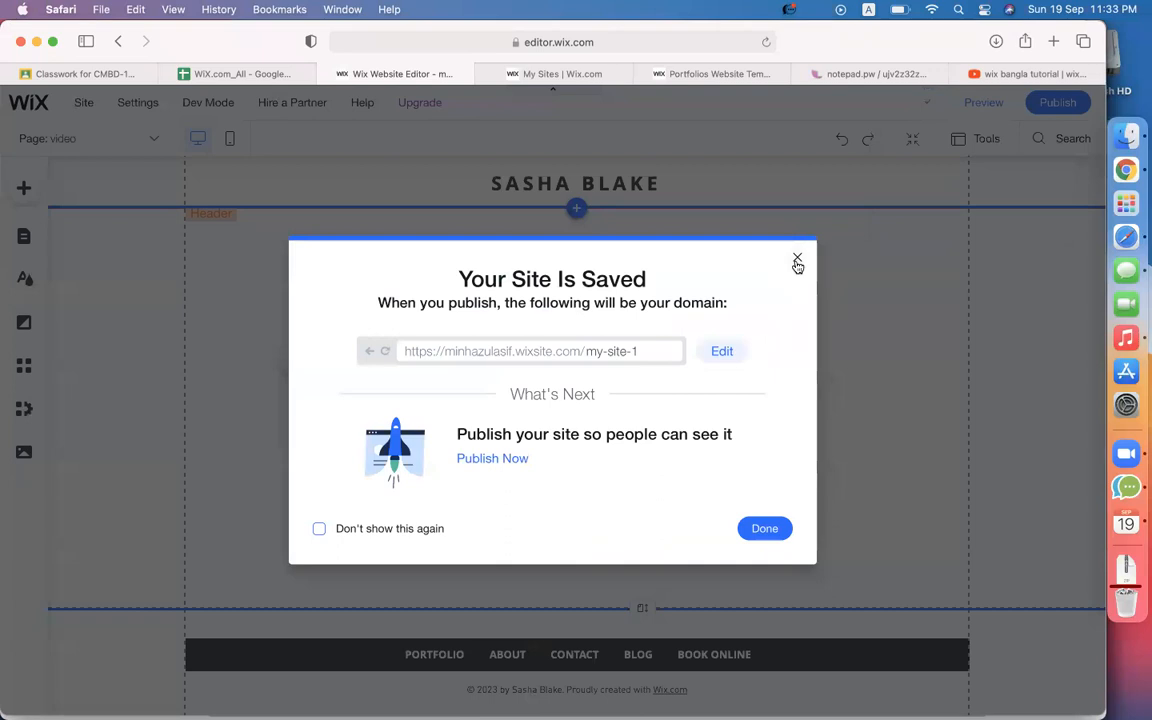
{"action": "left_click", "coordinate": [797, 262]}
{"action": "left_click", "coordinate": [1062, 102]}
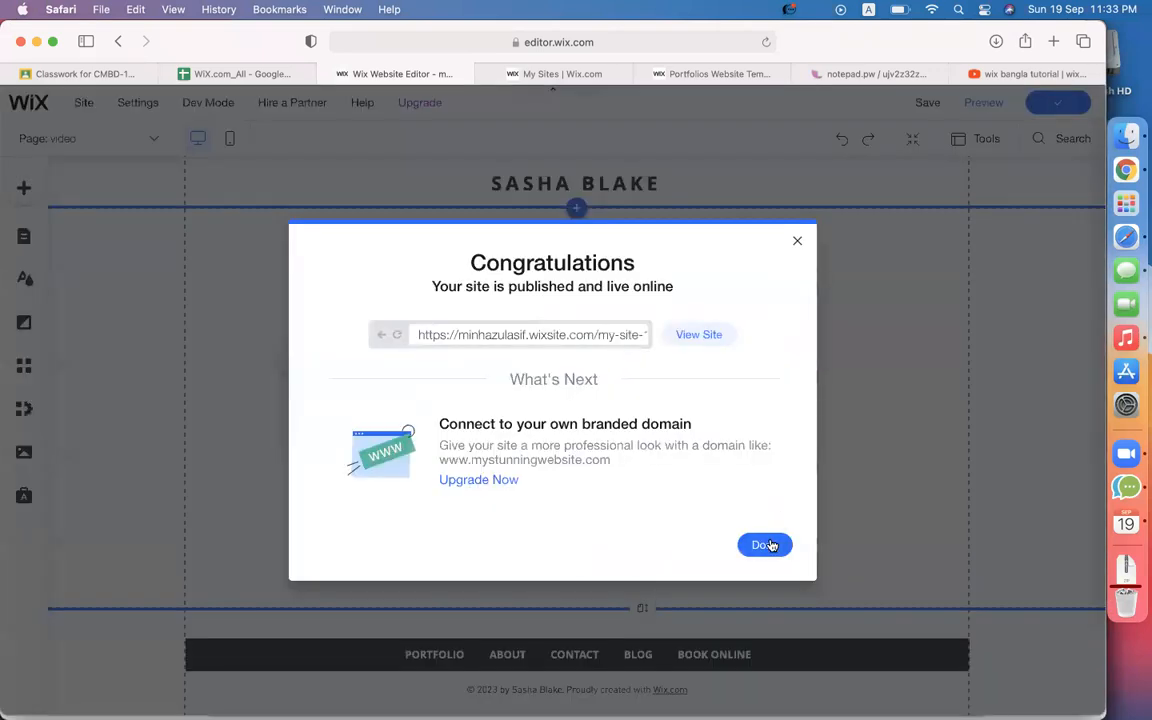
{"action": "left_click", "coordinate": [765, 545]}
{"action": "left_click", "coordinate": [774, 323]}
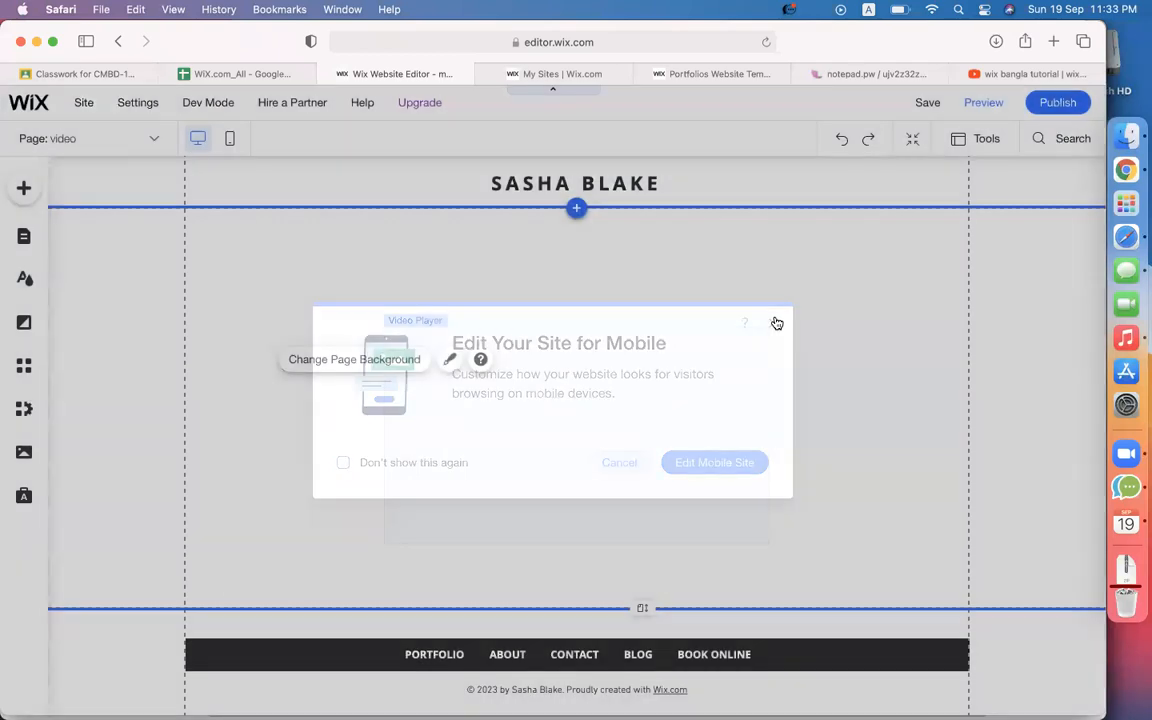
Preview the site to check the video player, then return to the editor's page list.
{"action": "left_click", "coordinate": [983, 103]}
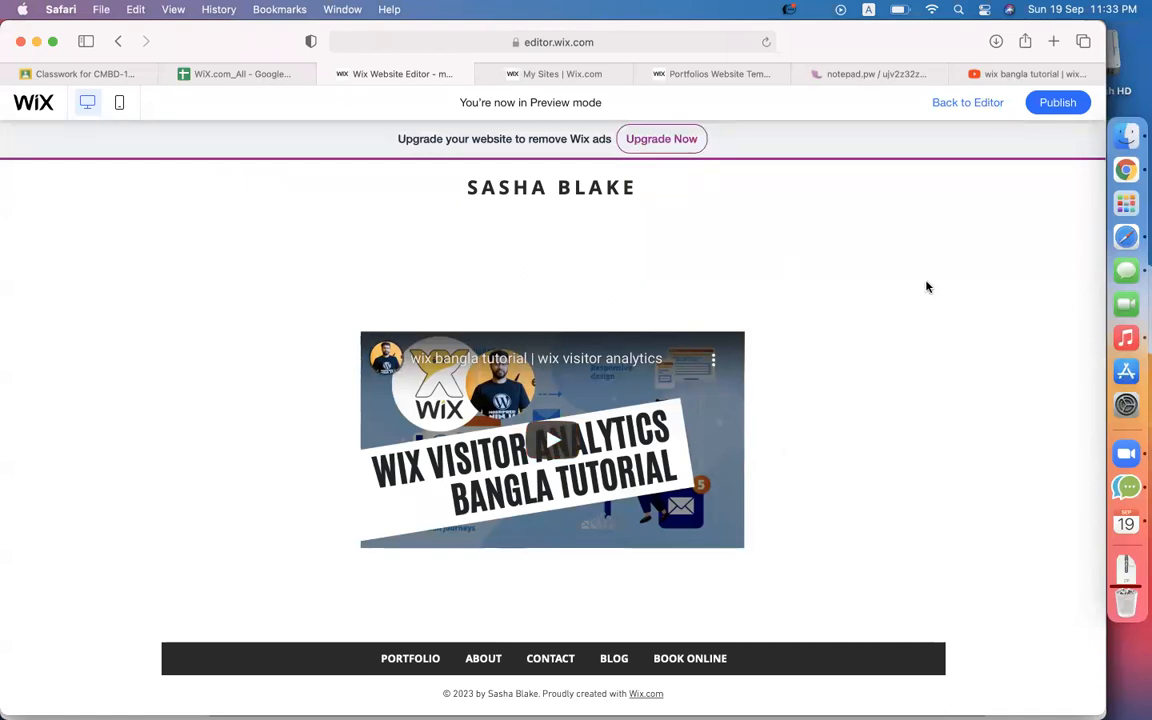
{"action": "left_click", "coordinate": [963, 104]}
{"action": "left_click", "coordinate": [77, 140]}
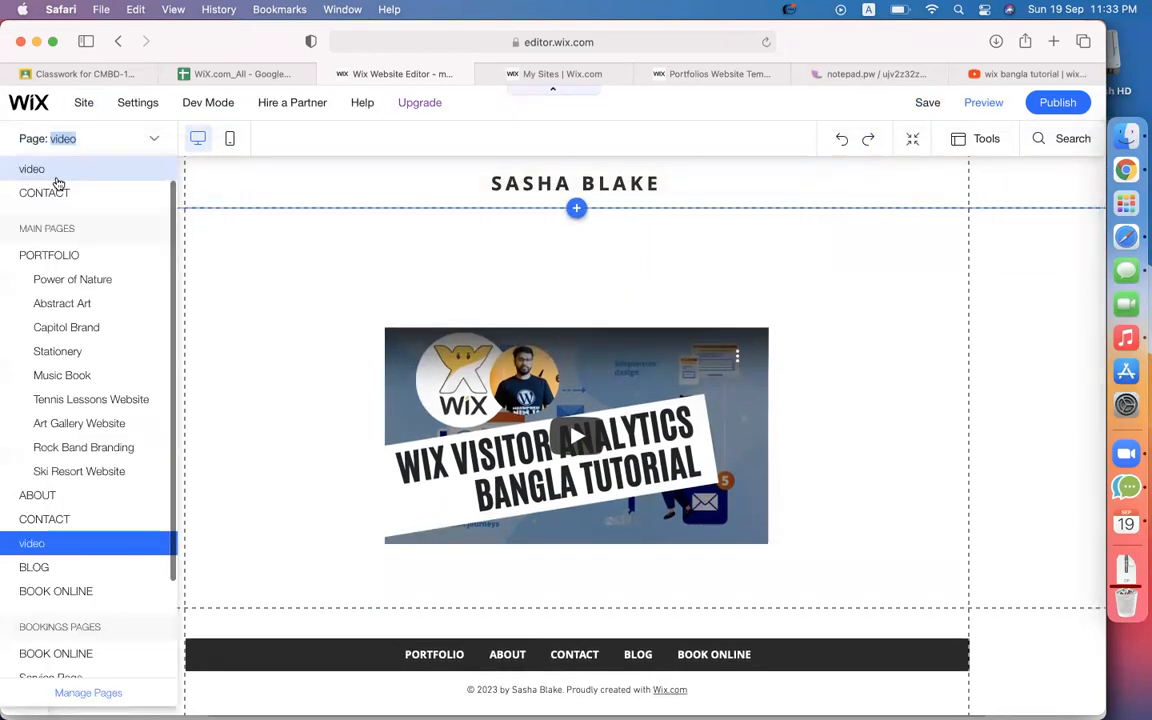
{"action": "scroll", "coordinate": [54, 536], "scroll_direction": "down", "scroll_amount": 3}
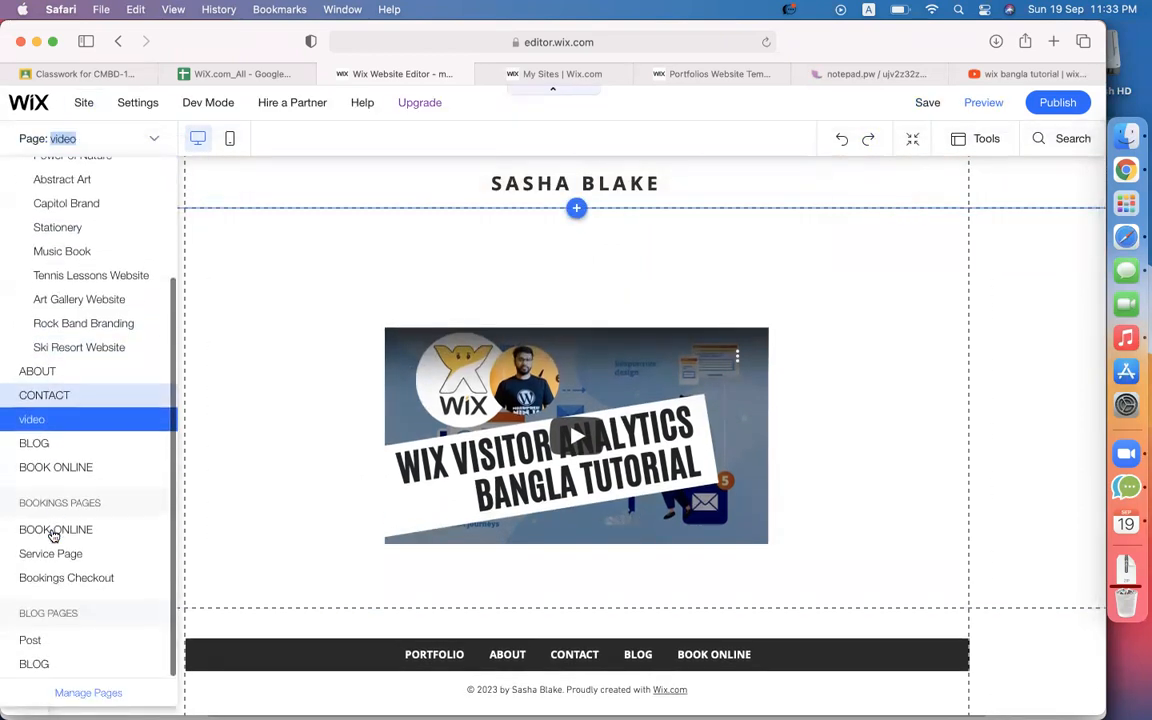
Select the Contact Us form on the CONTACT page and open its after-submit options.
{"action": "left_click", "coordinate": [64, 401]}
{"action": "scroll", "coordinate": [885, 401], "scroll_direction": "down", "scroll_amount": 3}
{"action": "left_click", "coordinate": [724, 270]}
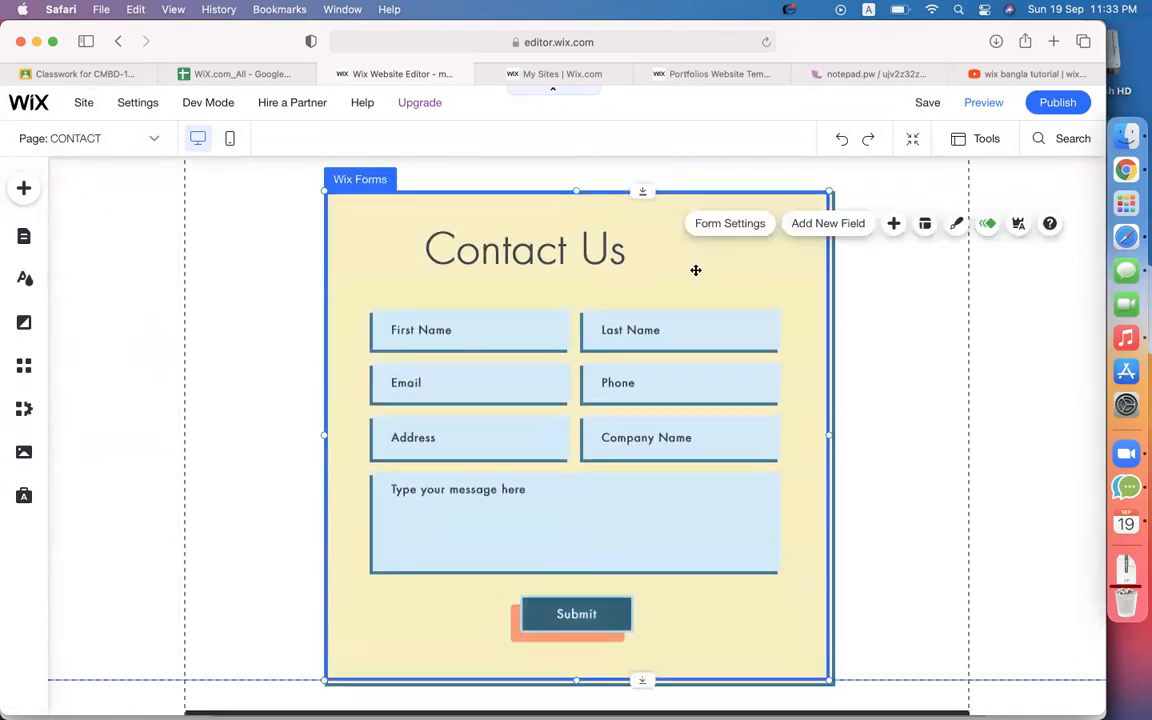
{"action": "left_click", "coordinate": [724, 224]}
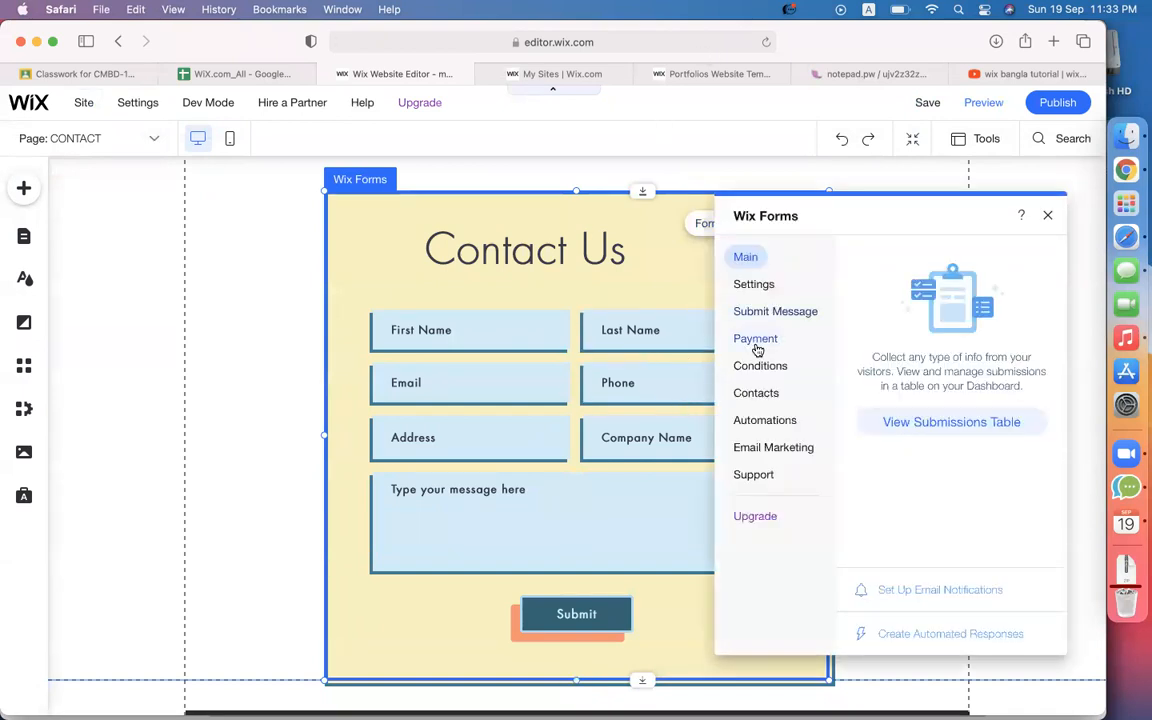
{"action": "left_click", "coordinate": [757, 314]}
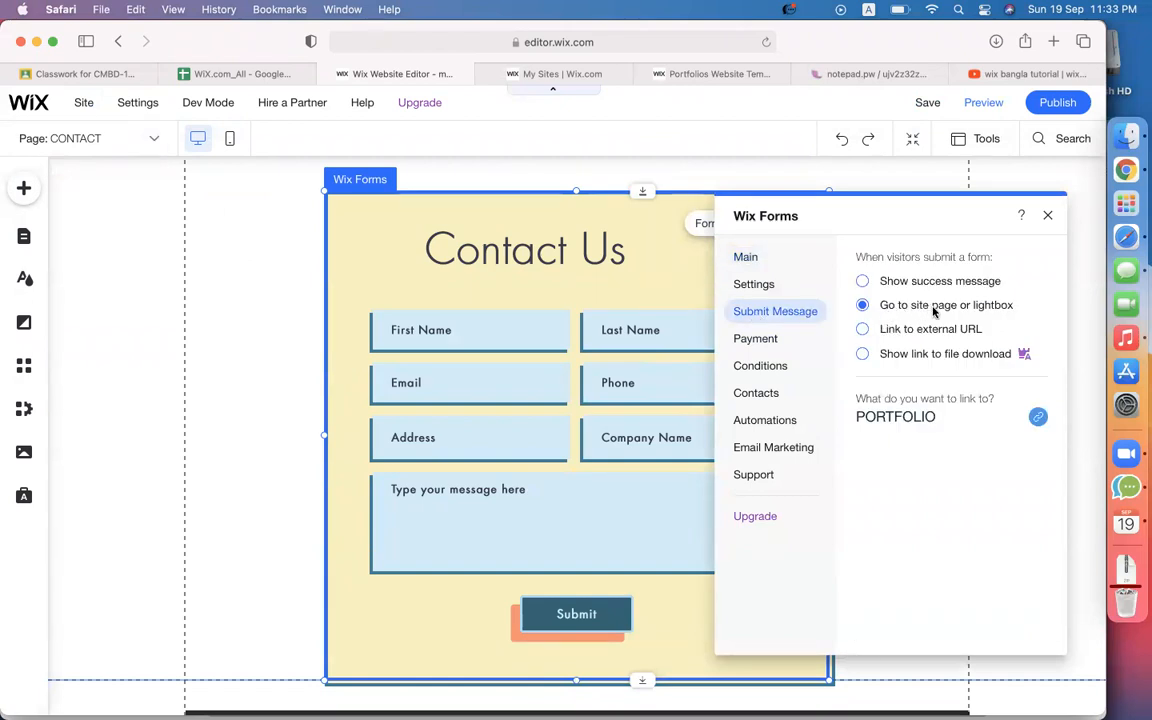
Link the submit action to the video page, then switch it to Link to external URL.
{"action": "left_click", "coordinate": [986, 422]}
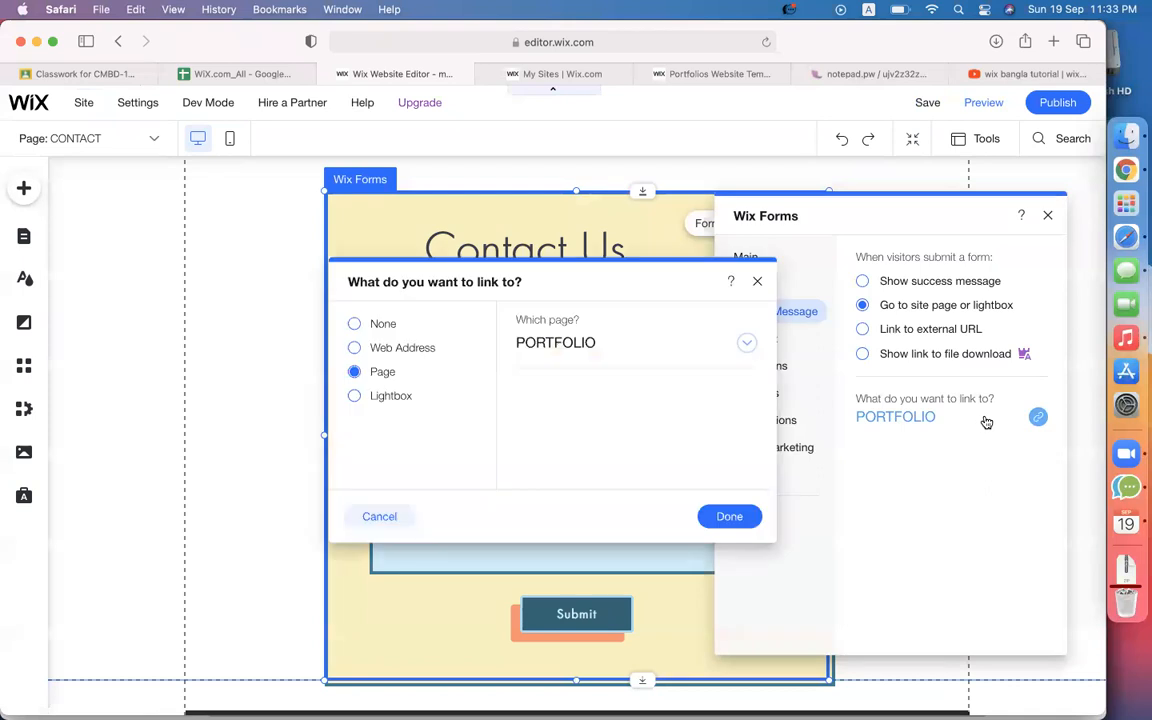
{"action": "left_click", "coordinate": [746, 345]}
{"action": "scroll", "coordinate": [622, 478], "scroll_direction": "down", "scroll_amount": 5}
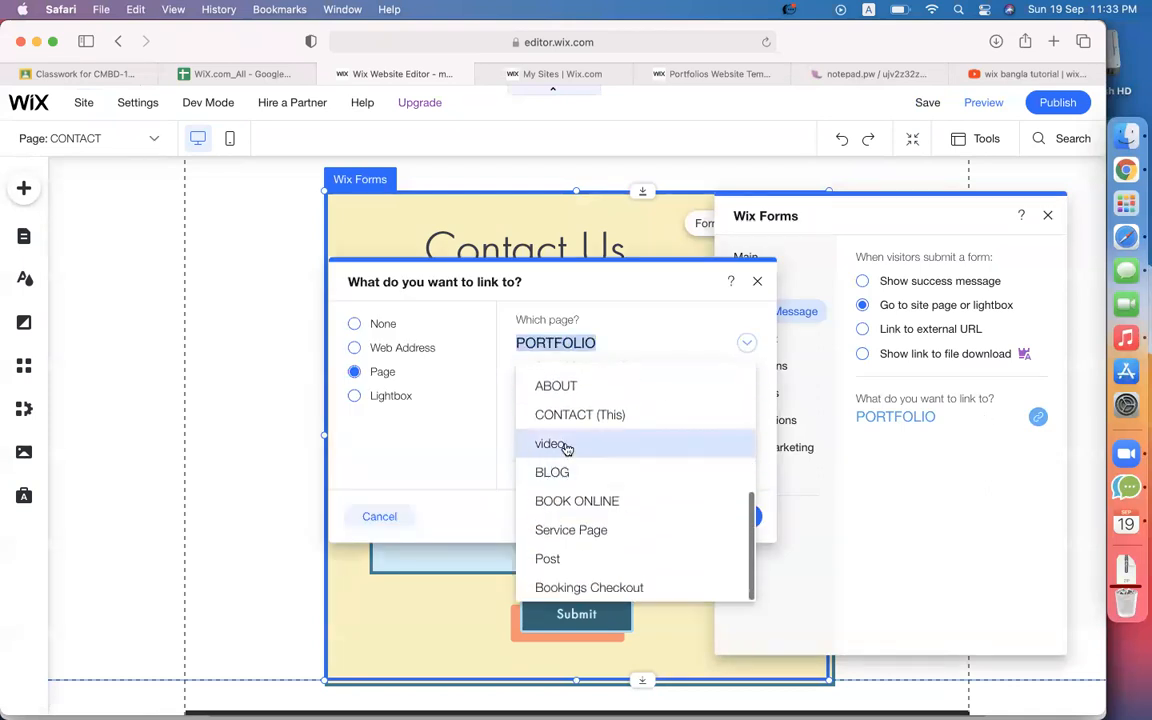
{"action": "left_click", "coordinate": [567, 447]}
{"action": "left_click", "coordinate": [722, 522]}
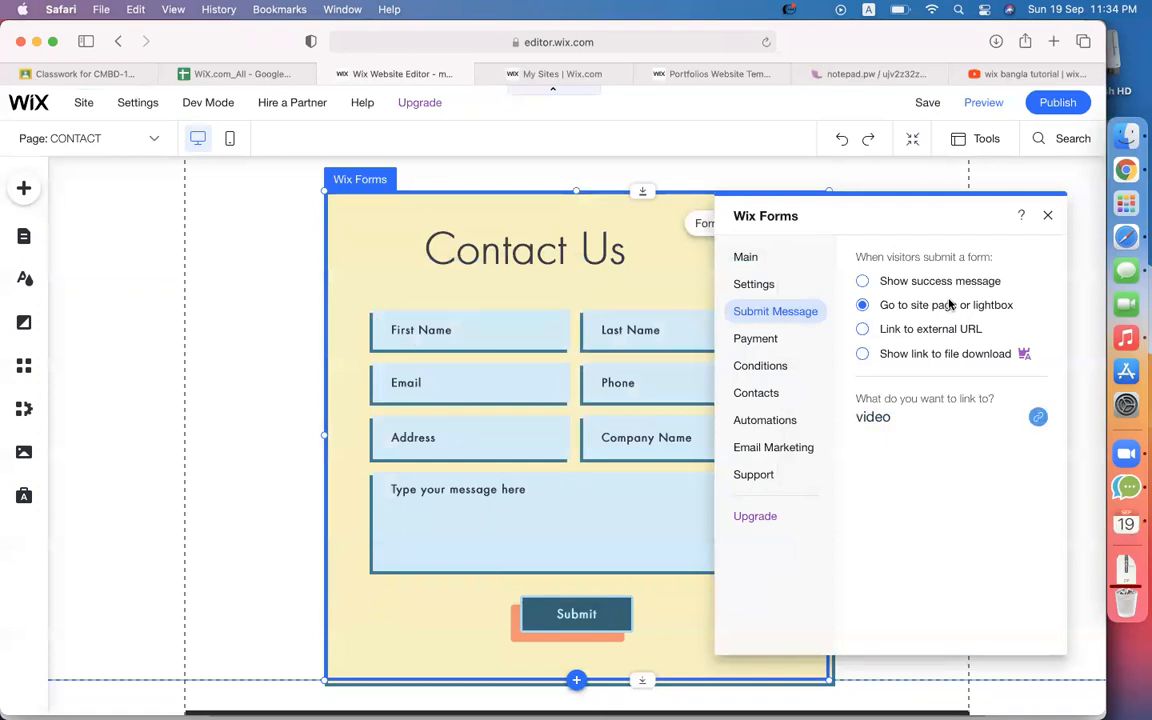
{"action": "left_click", "coordinate": [902, 330]}
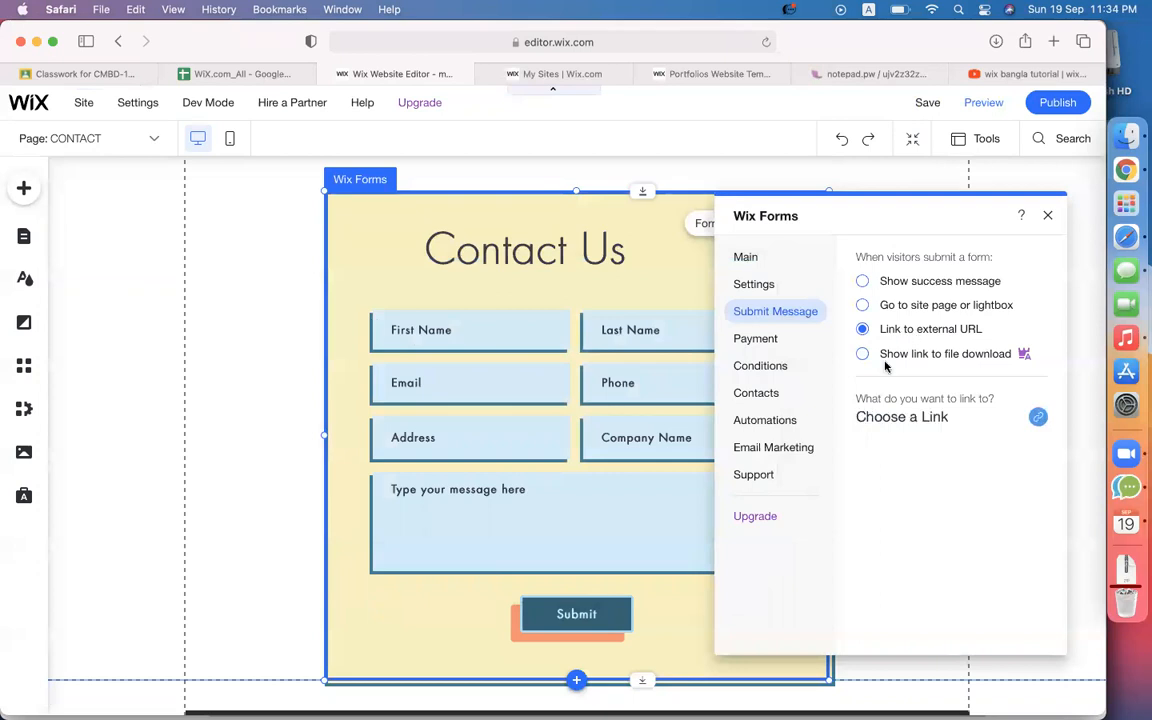
Paste the YouTube tutorial URL as the external link, then redirect submitters to the video page instead.
{"action": "left_click", "coordinate": [899, 418]}
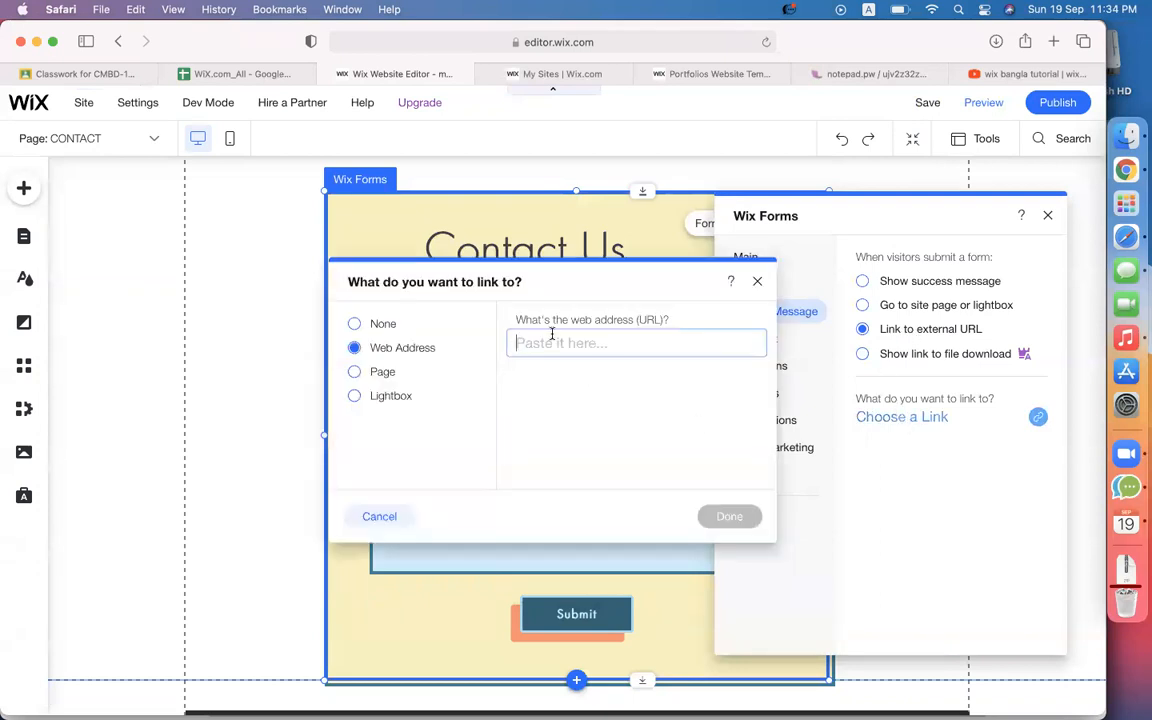
{"action": "left_click", "coordinate": [990, 73]}
{"action": "left_click", "coordinate": [642, 42]}
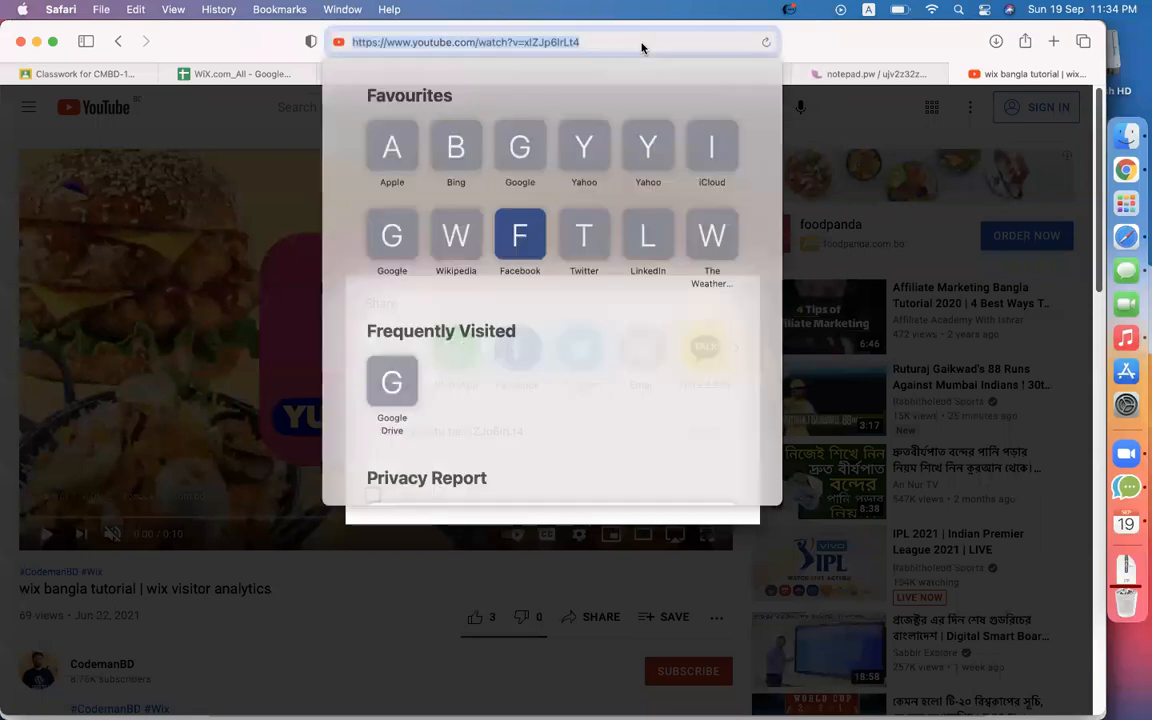
{"action": "key", "text": "super+c"}
{"action": "left_click", "coordinate": [868, 49]}
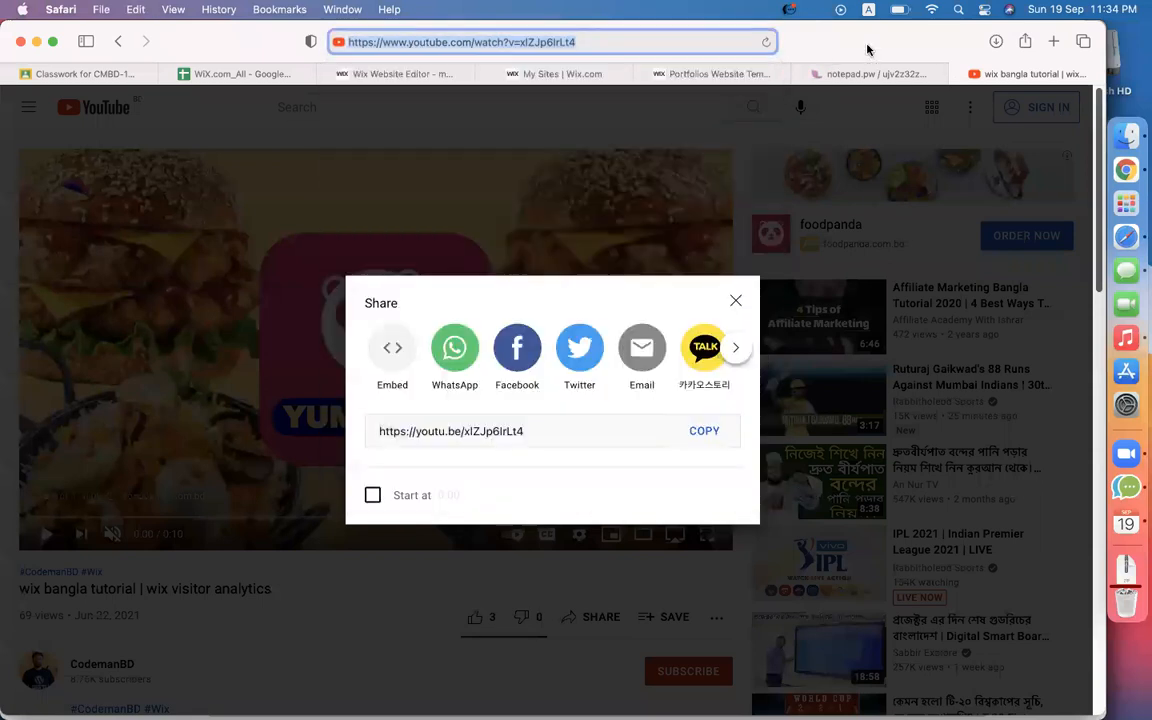
{"action": "left_click", "coordinate": [373, 73]}
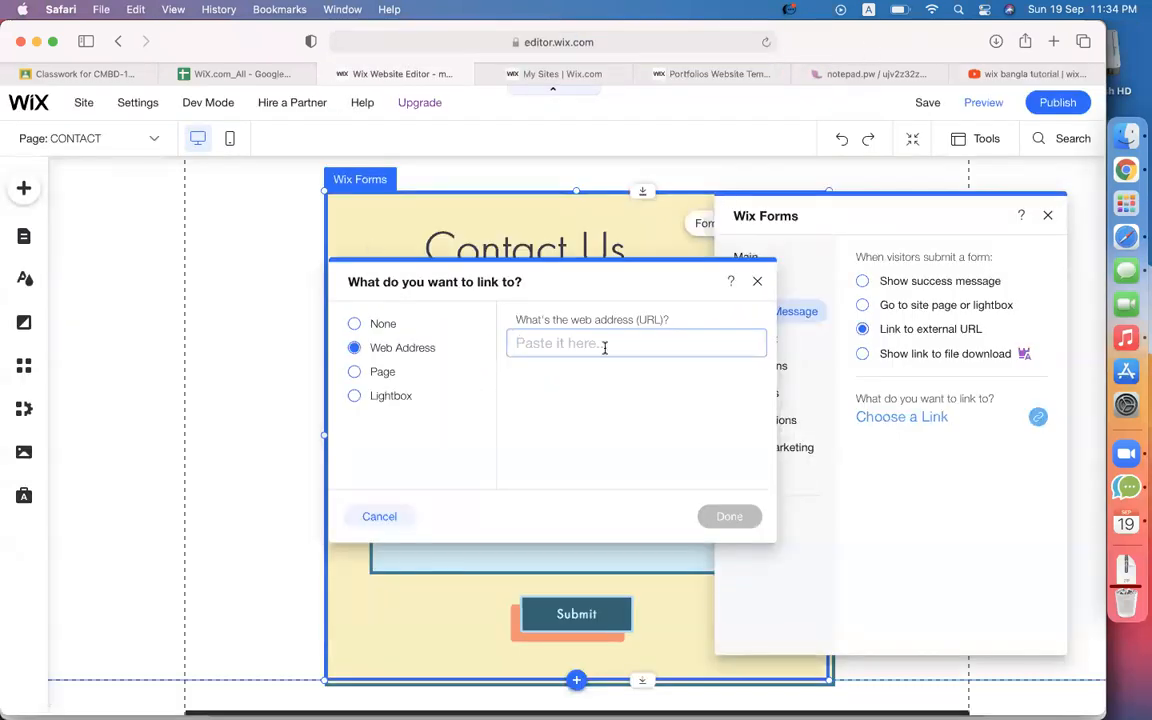
{"action": "key", "text": "super+v"}
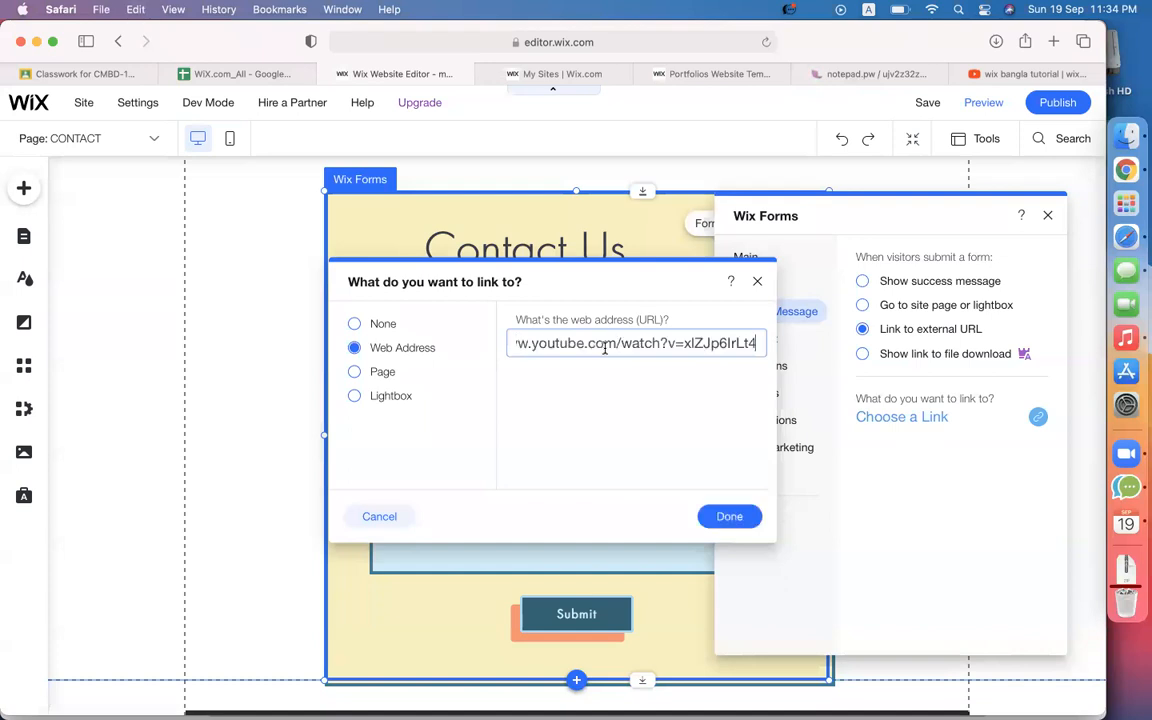
{"action": "left_click", "coordinate": [729, 516]}
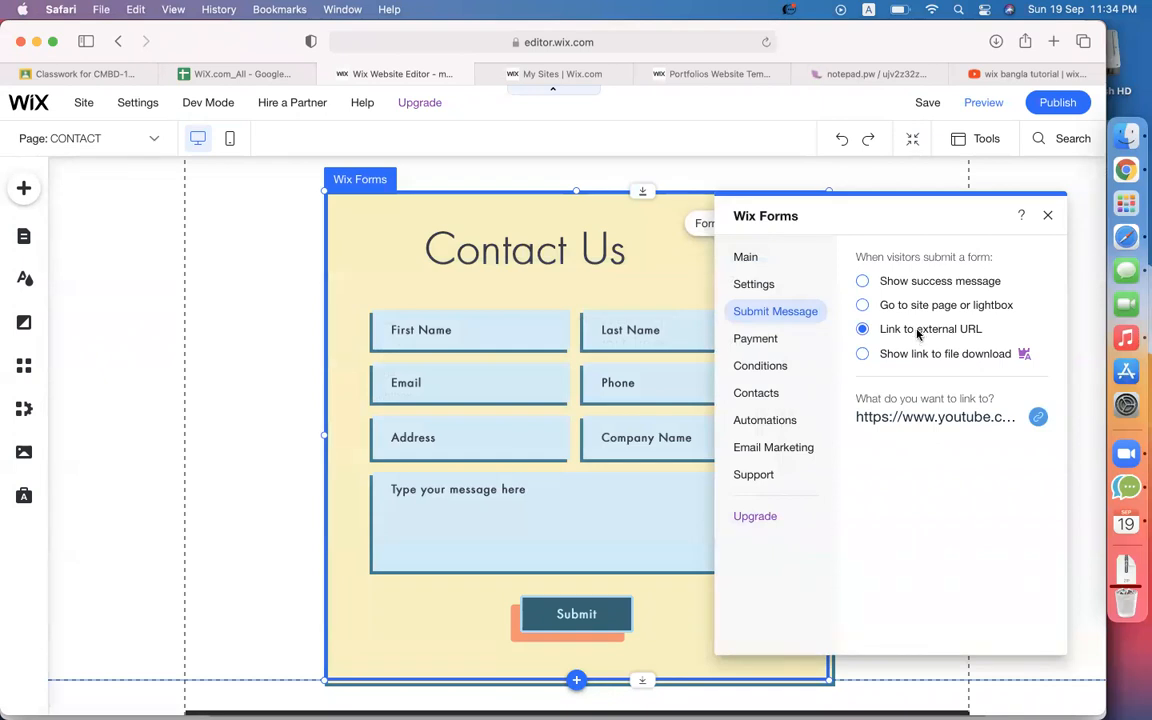
{"action": "left_click", "coordinate": [863, 306]}
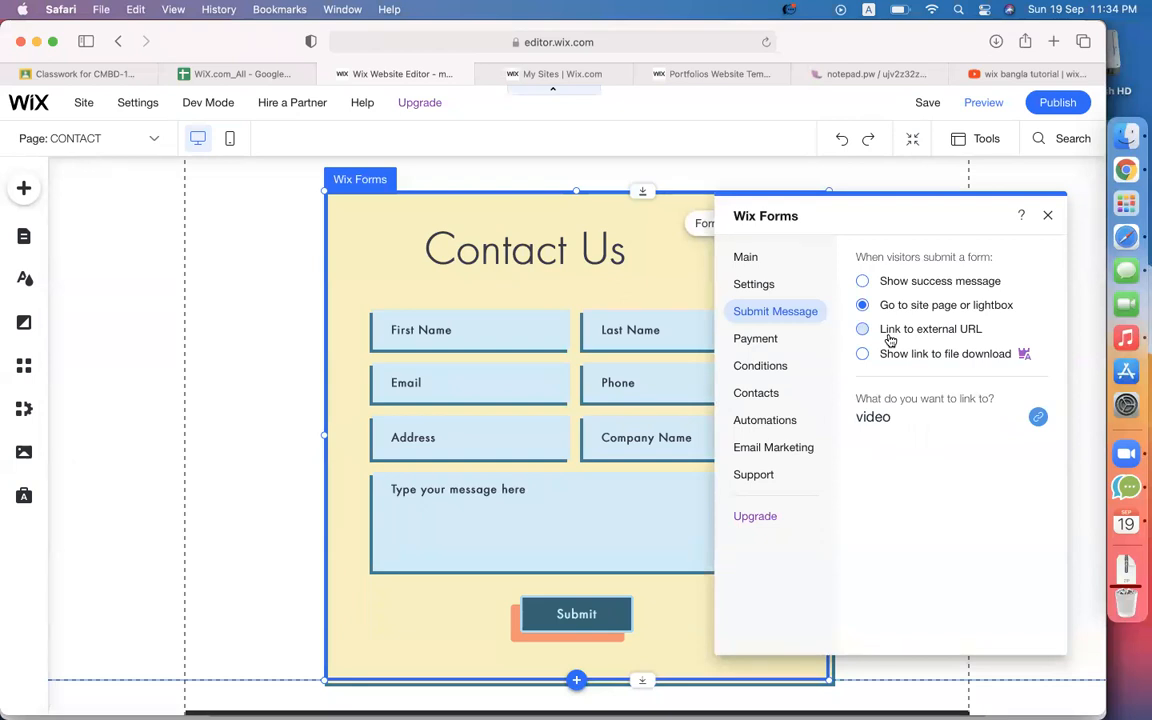
View the Contact form's Email Notifications settings from Main and Settings.
{"action": "left_click", "coordinate": [745, 258]}
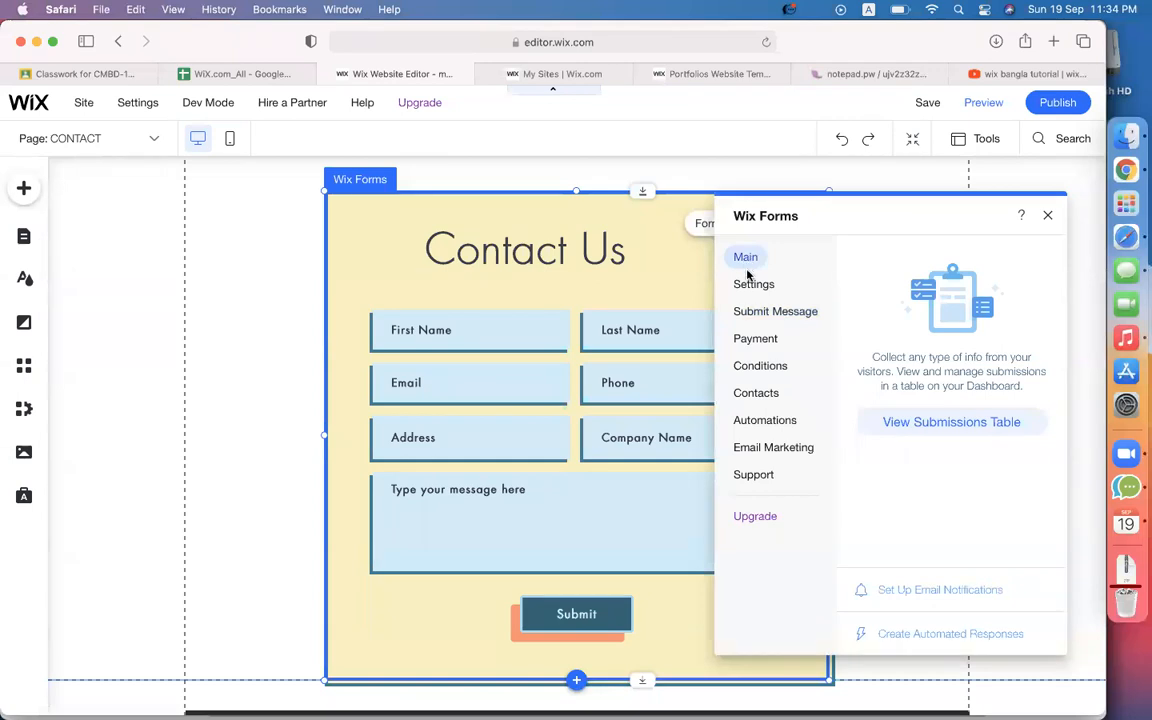
{"action": "left_click", "coordinate": [751, 285]}
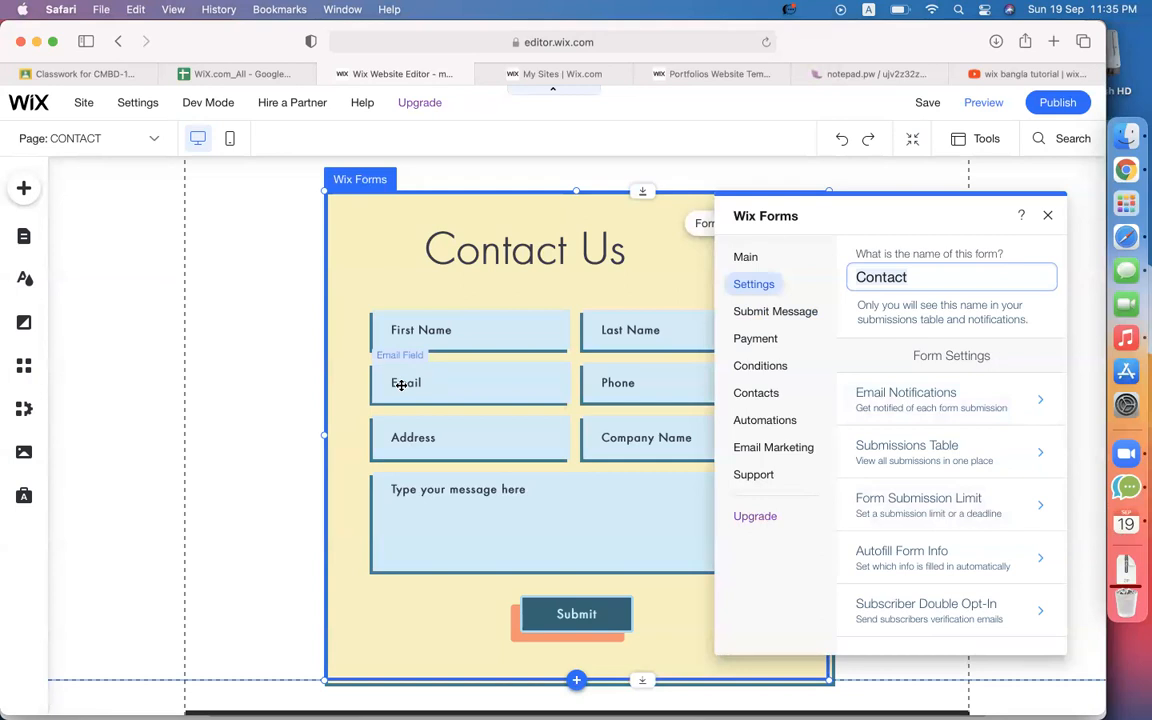
{"action": "left_click", "coordinate": [951, 403]}
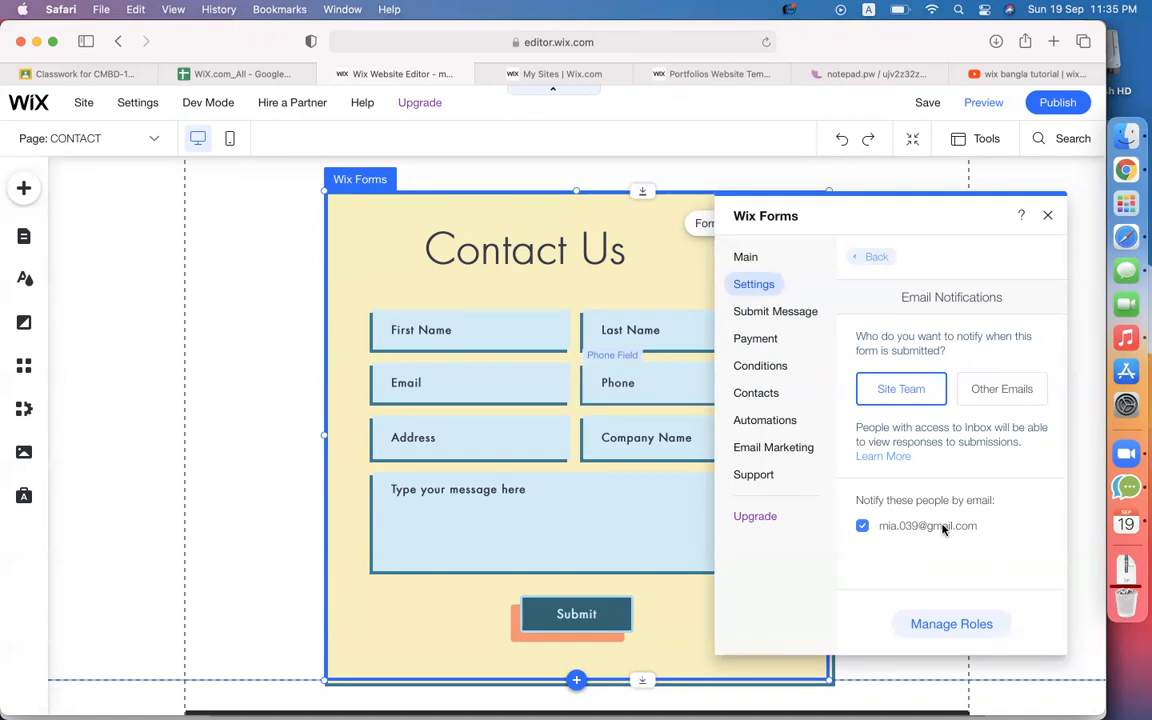
Open gmail.com in a new Safari tab.
{"action": "left_click", "coordinate": [1054, 42]}
{"action": "type", "text": "gmail.com"}
{"action": "key", "text": "Return"}
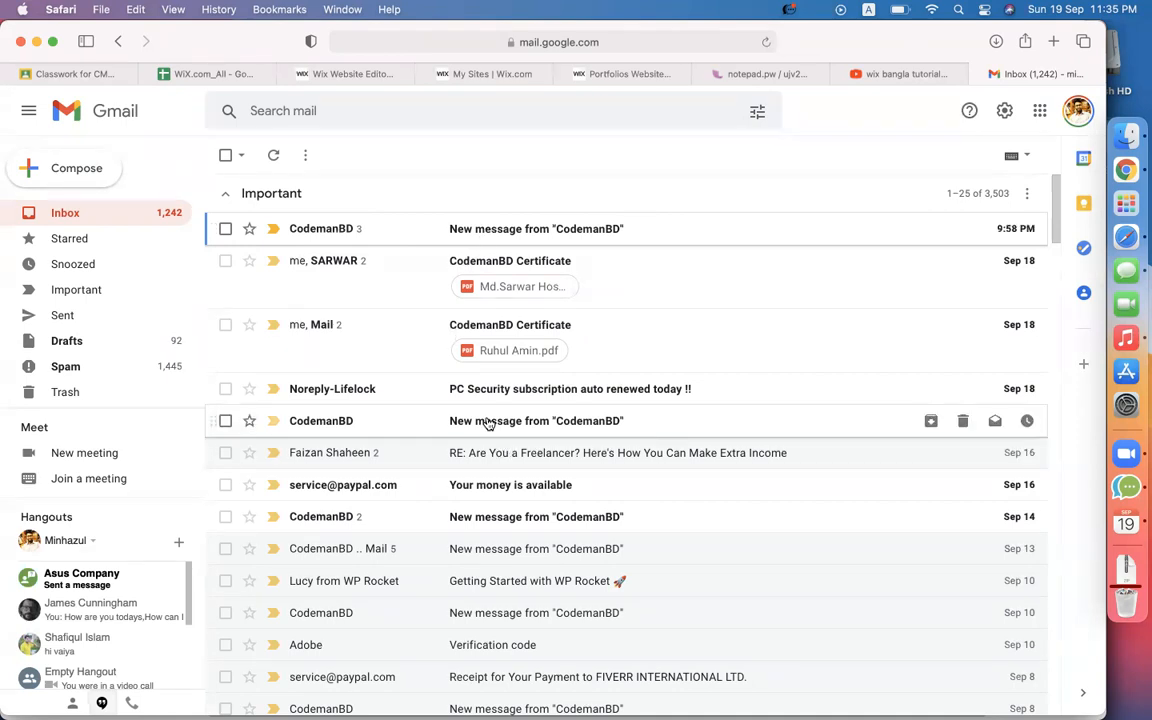
Open the form submission email in Gmail, copy the sender's email address, and return to Wix.
{"action": "left_click", "coordinate": [510, 232]}
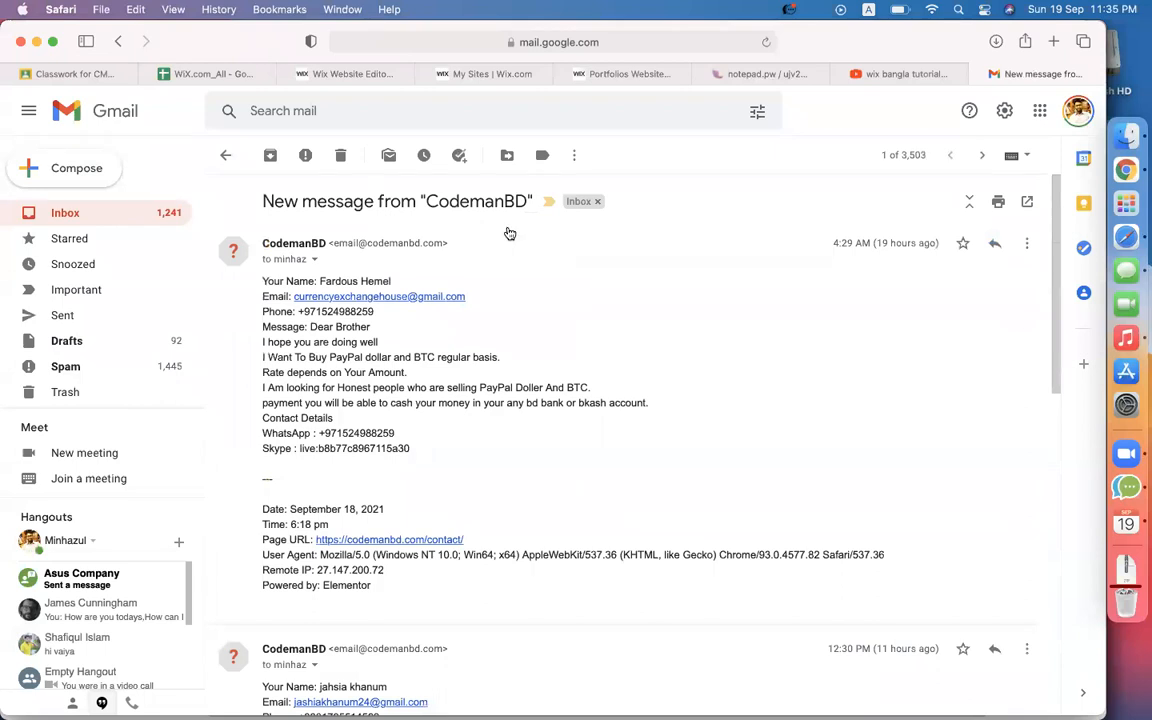
{"action": "left_click_drag", "start_coordinate": [322, 327], "coordinate": [407, 455]}
{"action": "left_click", "coordinate": [336, 348]}
{"action": "left_click_drag", "start_coordinate": [319, 281], "coordinate": [396, 278]}
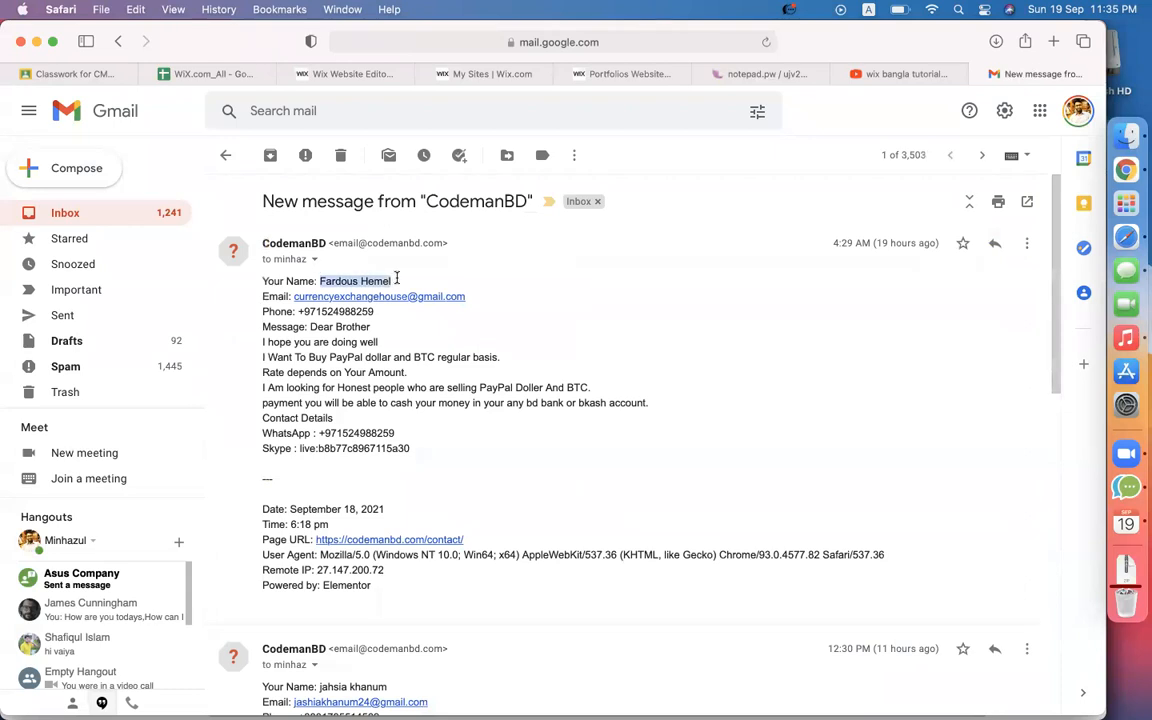
{"action": "left_click_drag", "start_coordinate": [300, 311], "coordinate": [437, 411]}
{"action": "left_click", "coordinate": [311, 327]}
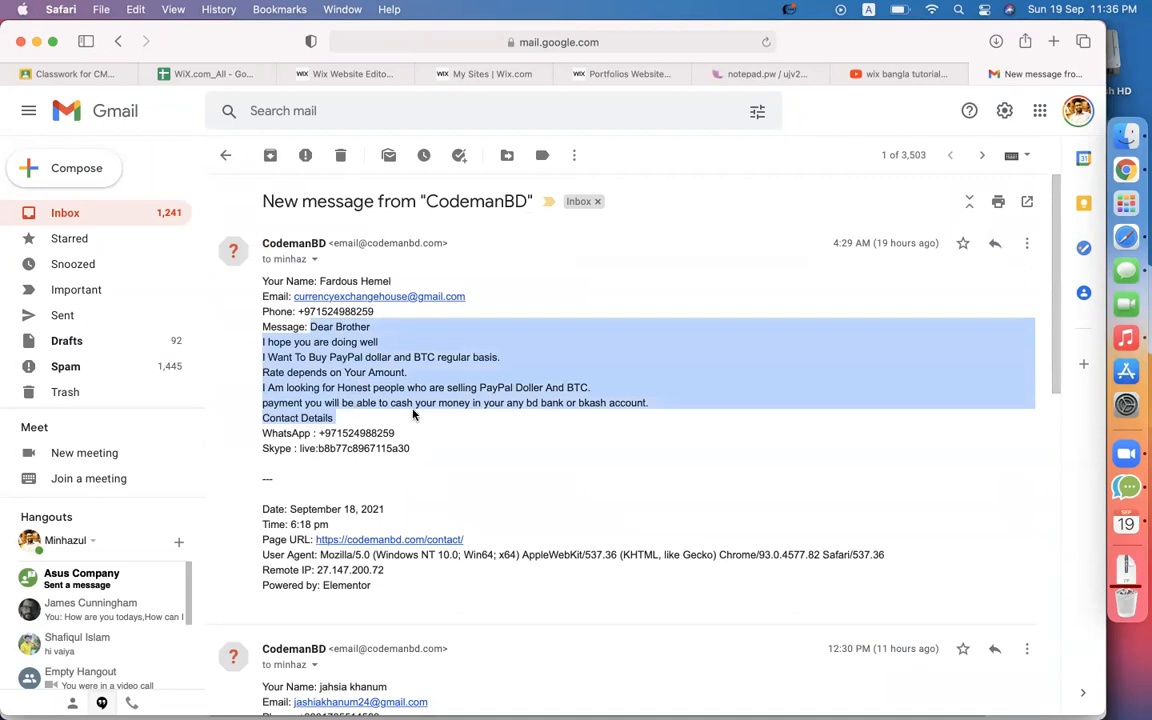
{"action": "left_click", "coordinate": [447, 414]}
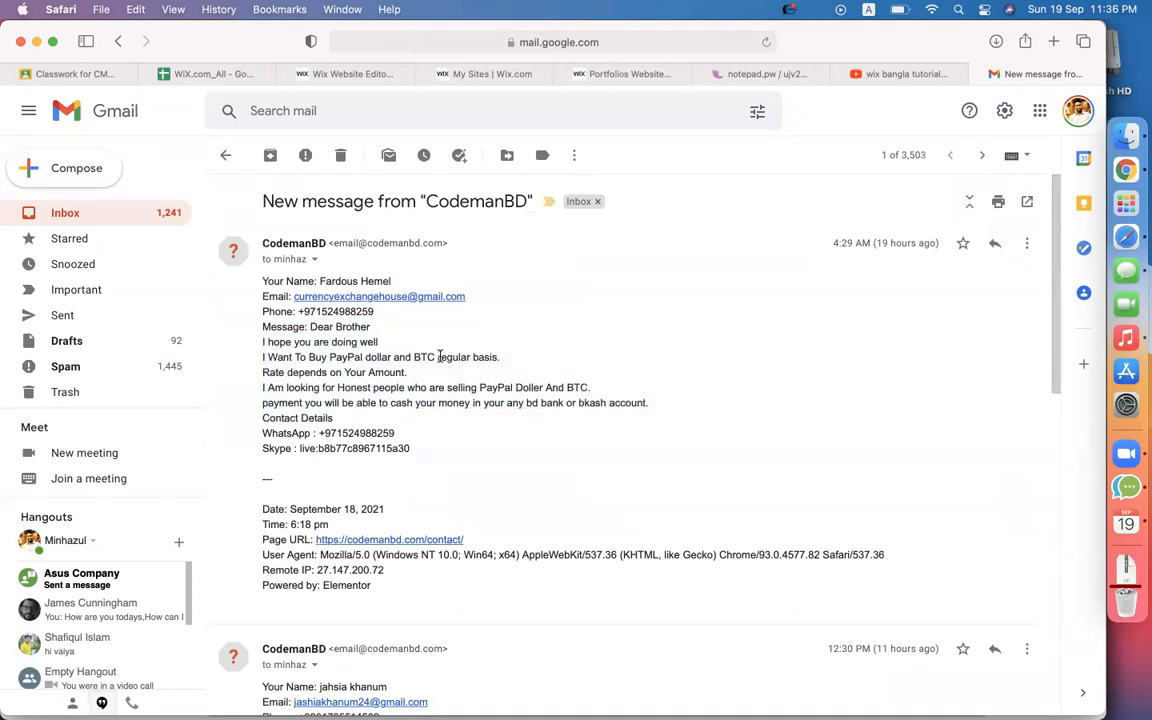
{"action": "left_click_drag", "start_coordinate": [468, 297], "coordinate": [295, 292]}
{"action": "key", "text": "super+c"}
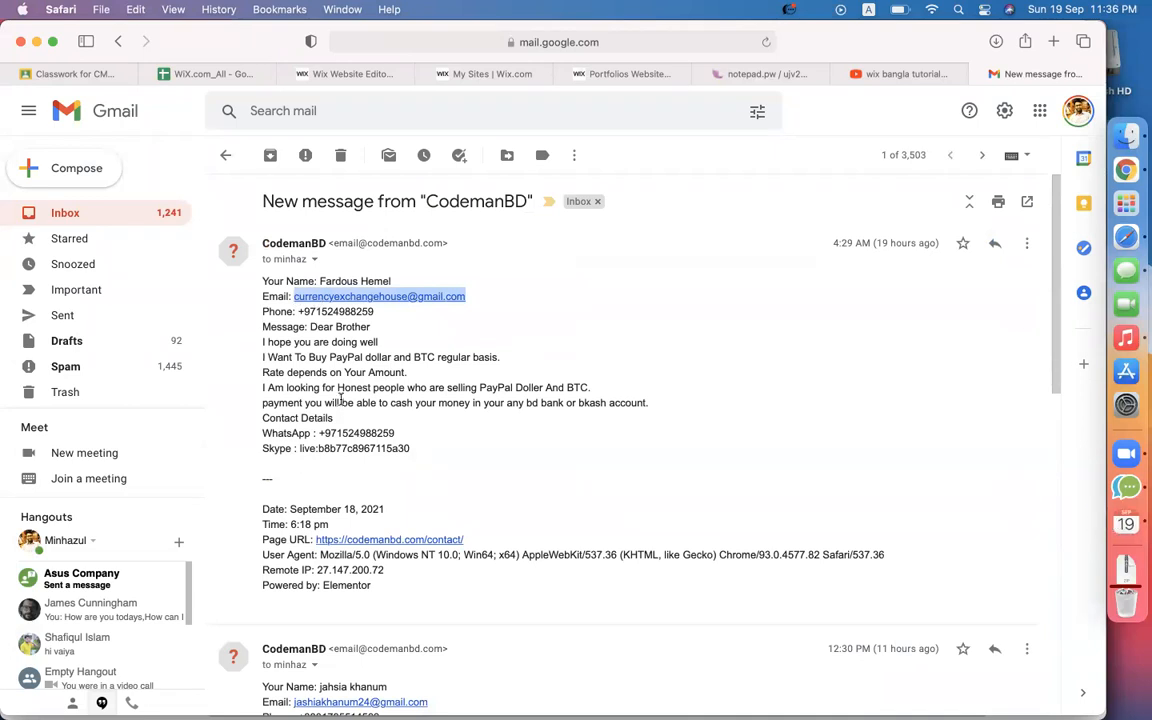
{"action": "left_click_drag", "start_coordinate": [335, 418], "coordinate": [309, 330]}
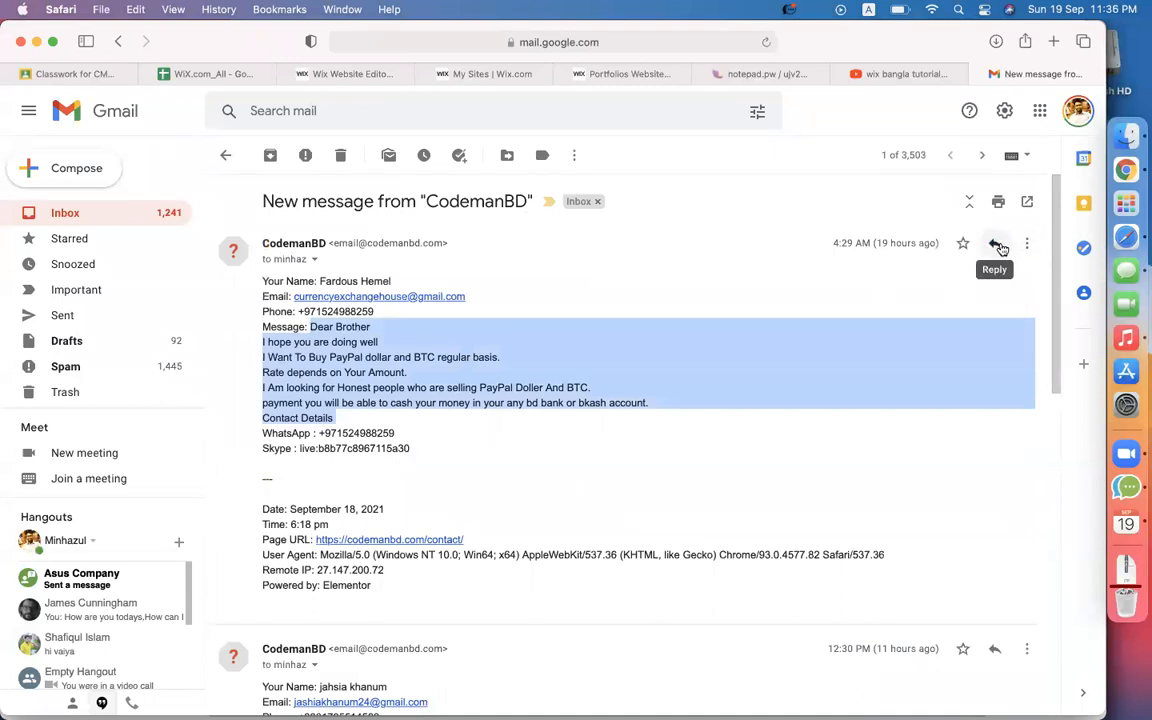
{"action": "left_click", "coordinate": [354, 76]}
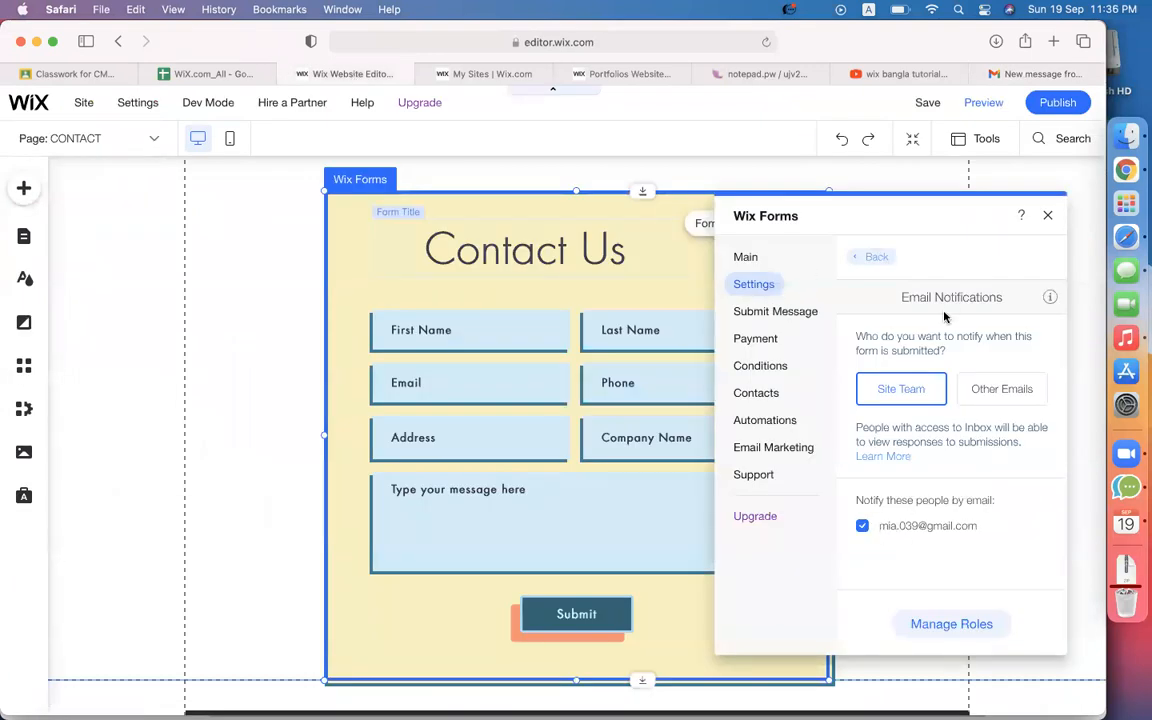
Open Form Submission Limit and try capping submissions at 100, editing the limit-reached message.
{"action": "left_click", "coordinate": [877, 257]}
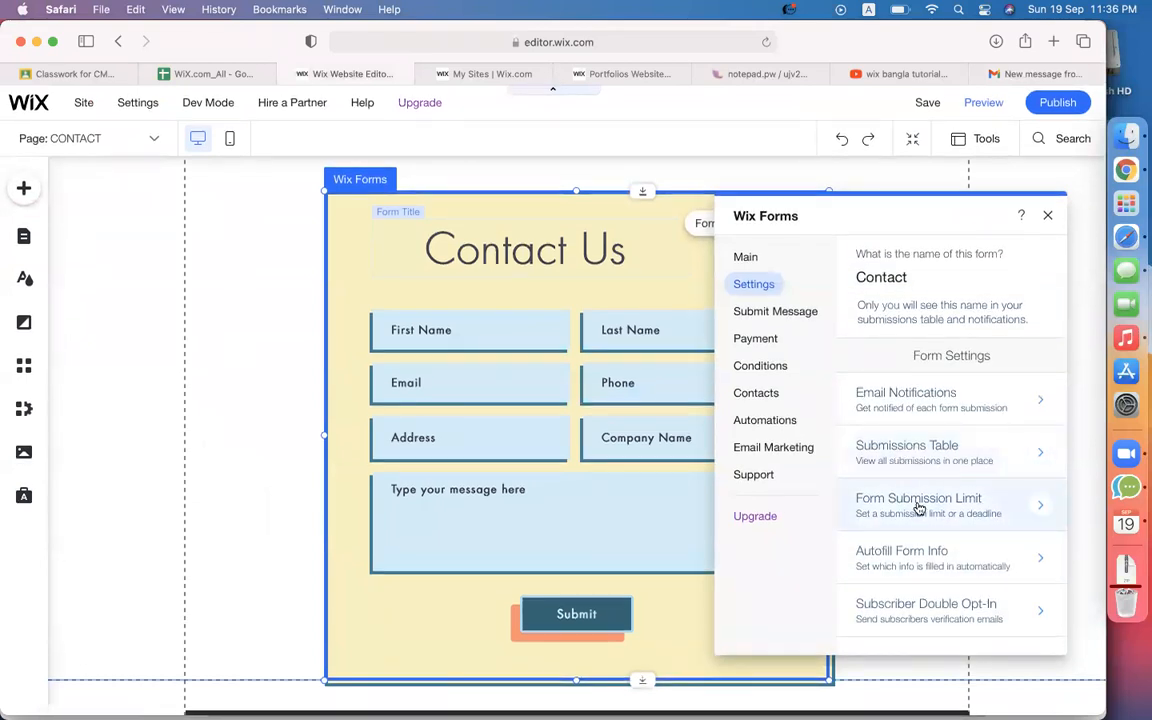
{"action": "left_click", "coordinate": [919, 505]}
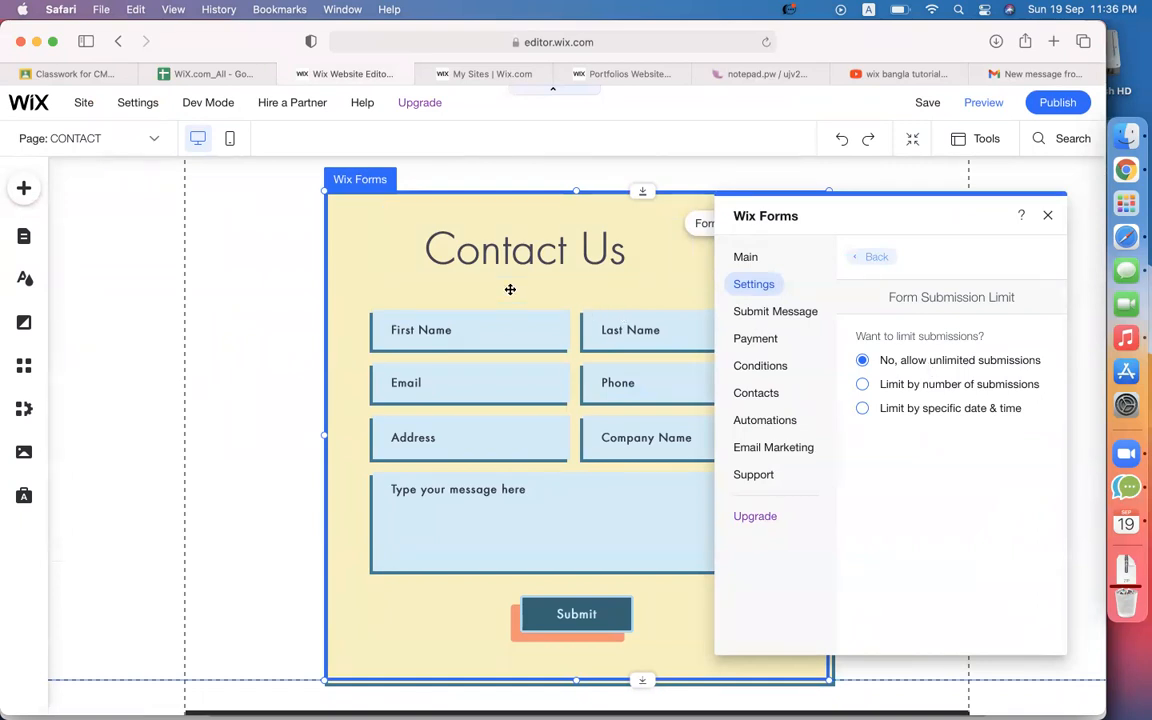
{"action": "left_click", "coordinate": [864, 385]}
{"action": "left_click", "coordinate": [922, 473]}
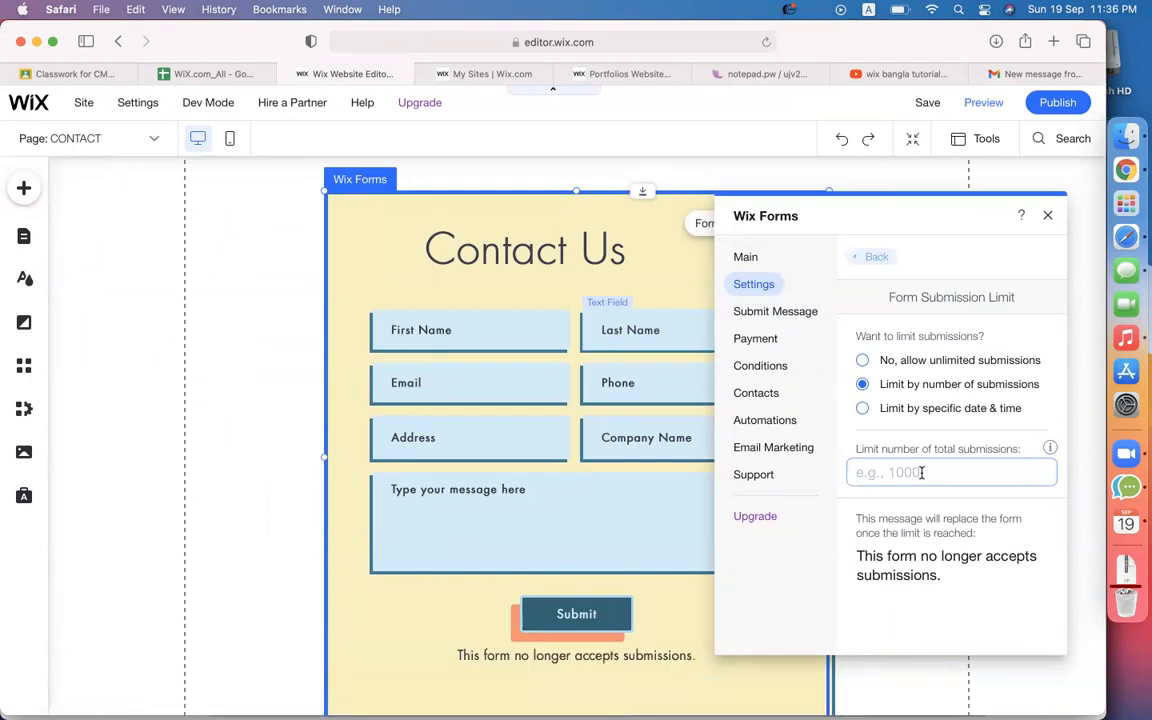
{"action": "type", "text": "100"}
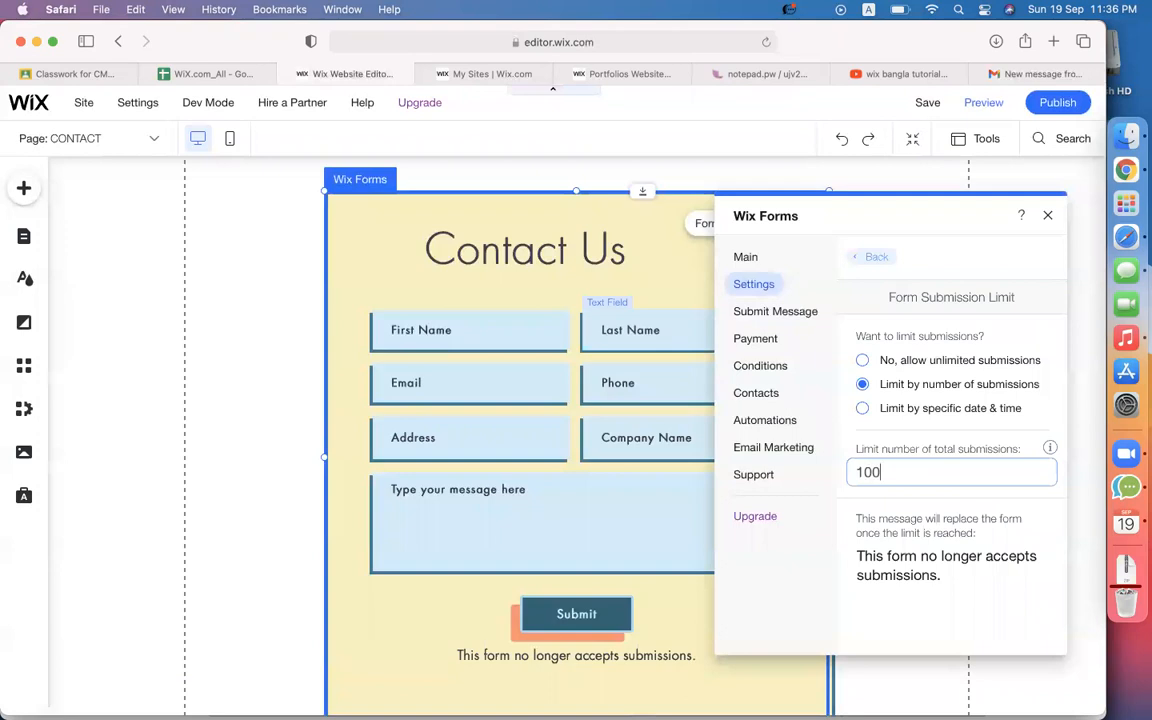
{"action": "key", "text": "BackSpace"}
{"action": "key", "text": "BackSpace"}
{"action": "type", "text": "00"}
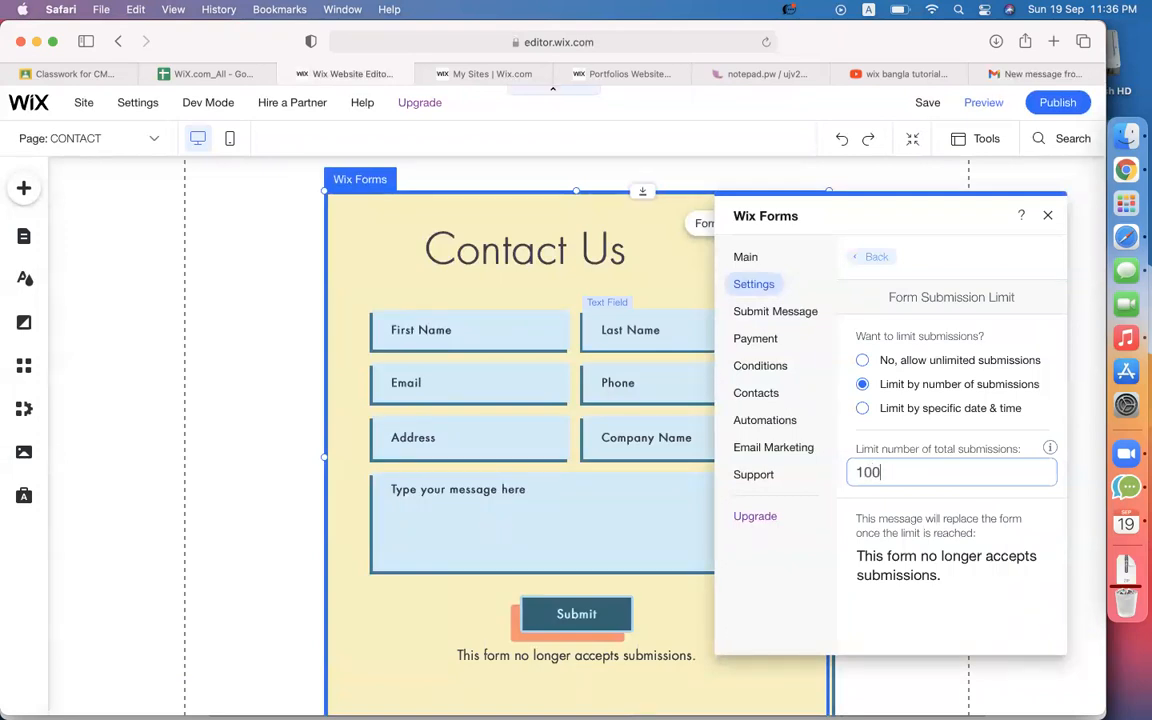
{"action": "left_click", "coordinate": [935, 571]}
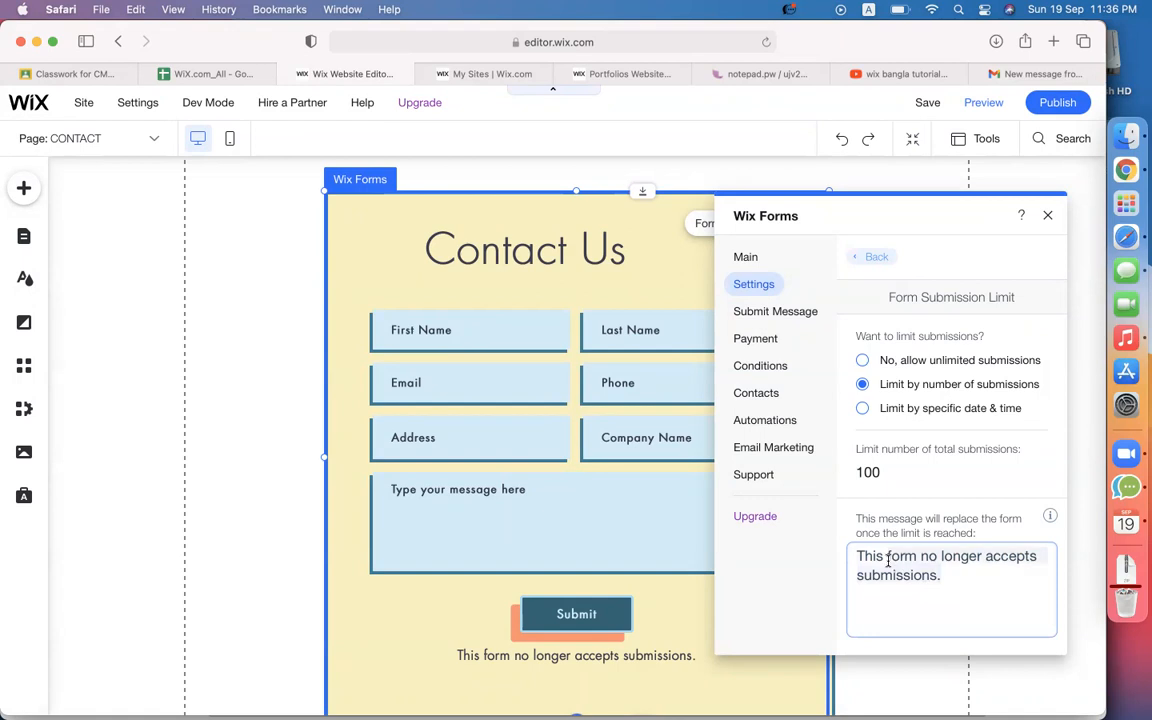
Try a date-and-time limit, then revert to allowing unlimited submissions.
{"action": "left_click", "coordinate": [863, 408]}
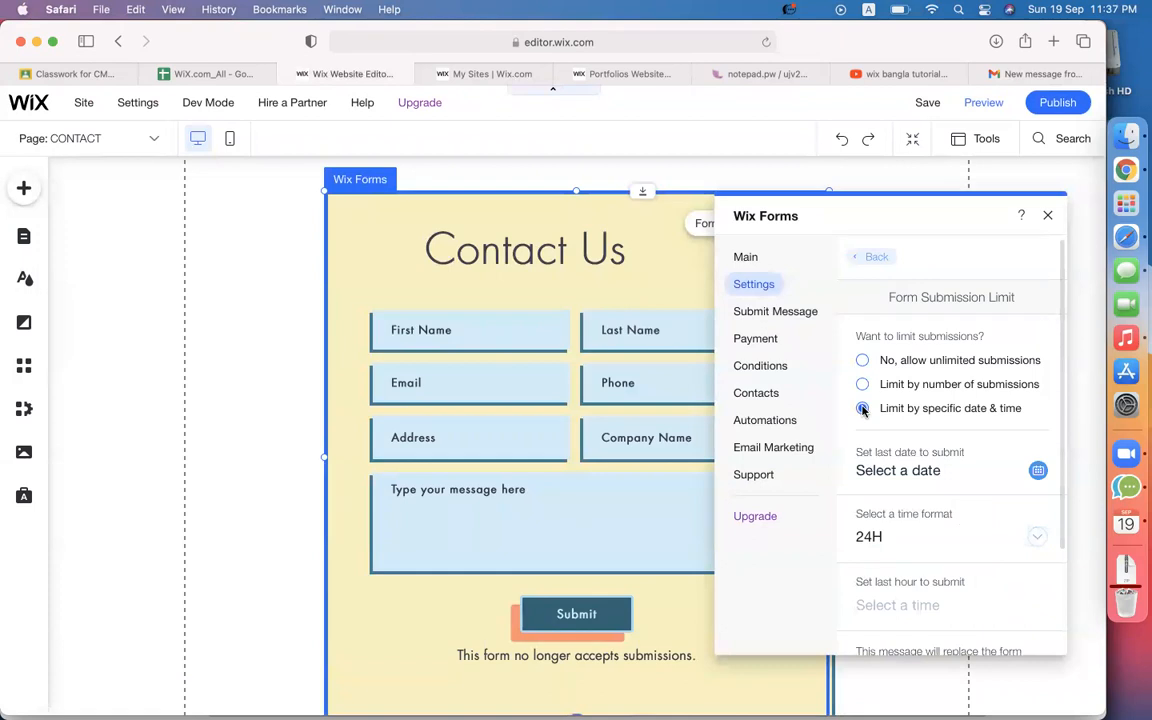
{"action": "scroll", "coordinate": [955, 490], "scroll_direction": "down", "scroll_amount": 3}
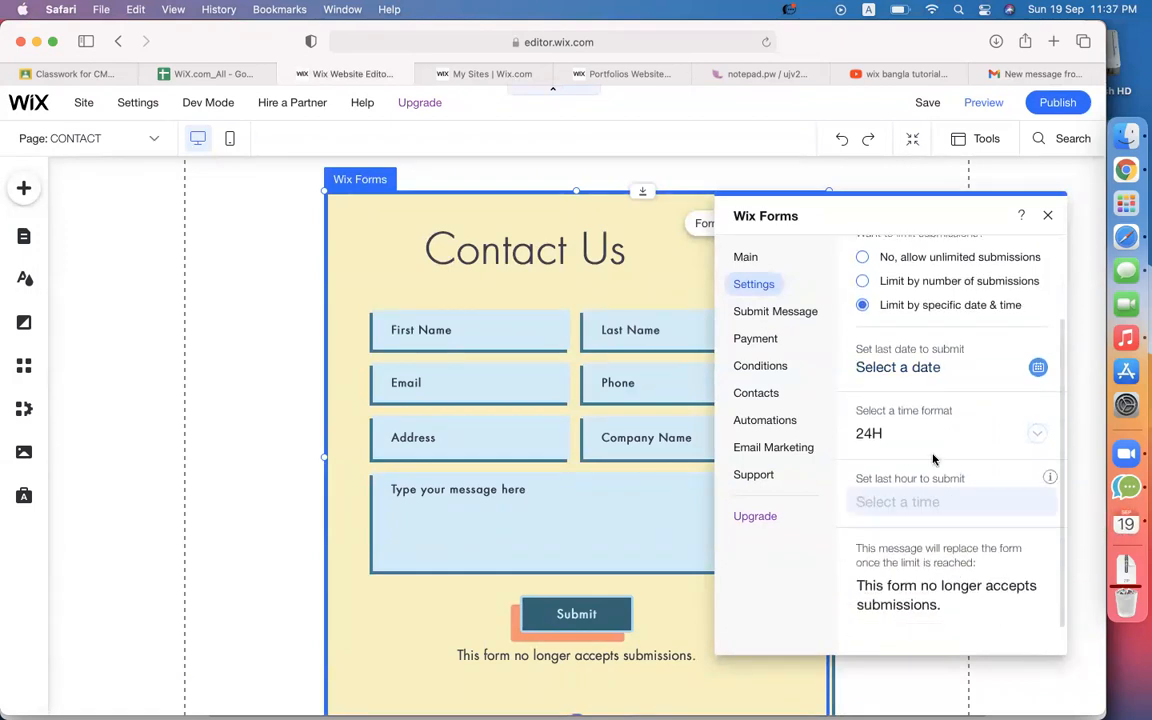
{"action": "scroll", "coordinate": [930, 468], "scroll_direction": "up", "scroll_amount": 1}
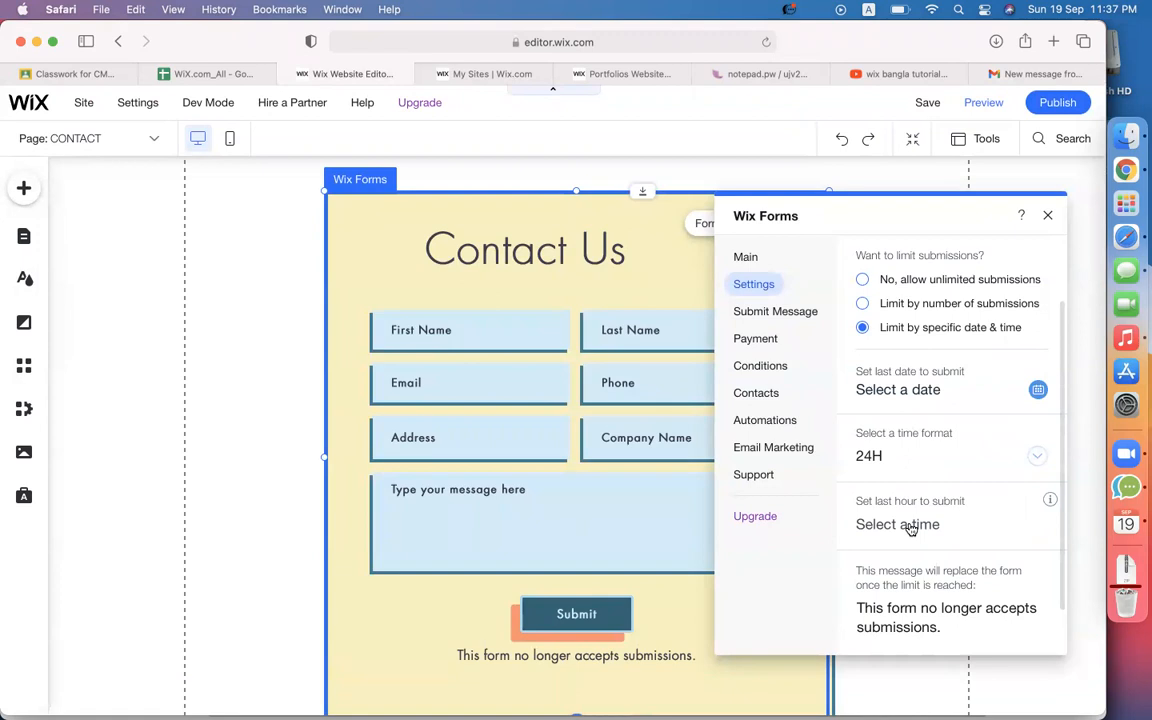
{"action": "scroll", "coordinate": [911, 529], "scroll_direction": "up", "scroll_amount": 4}
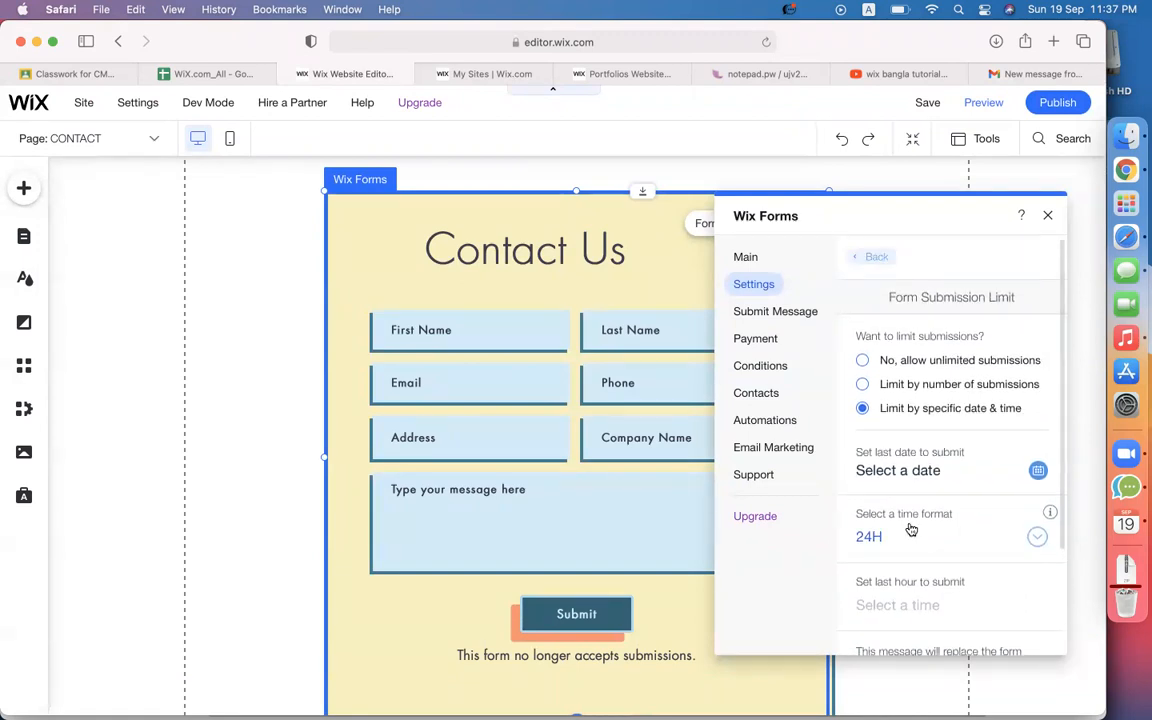
{"action": "left_click", "coordinate": [863, 361]}
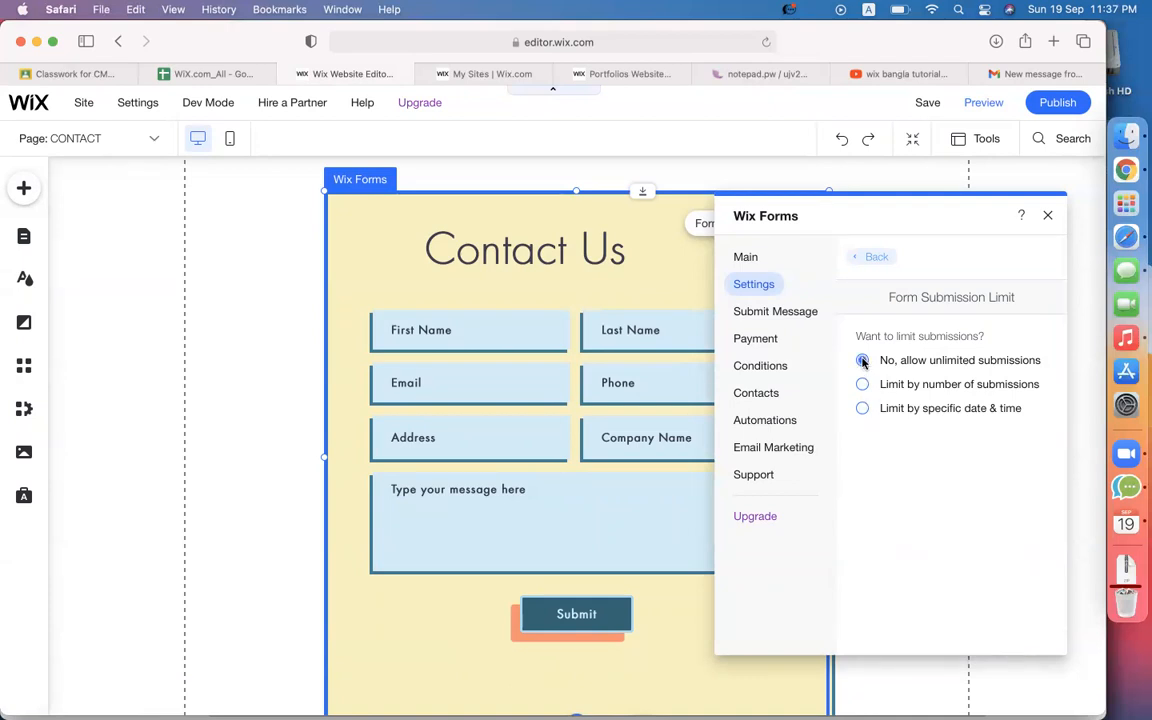
Return to the Contact form's Form Settings and open Subscriber Double Opt-In, where enabling stays unavailable.
{"action": "left_click", "coordinate": [873, 260]}
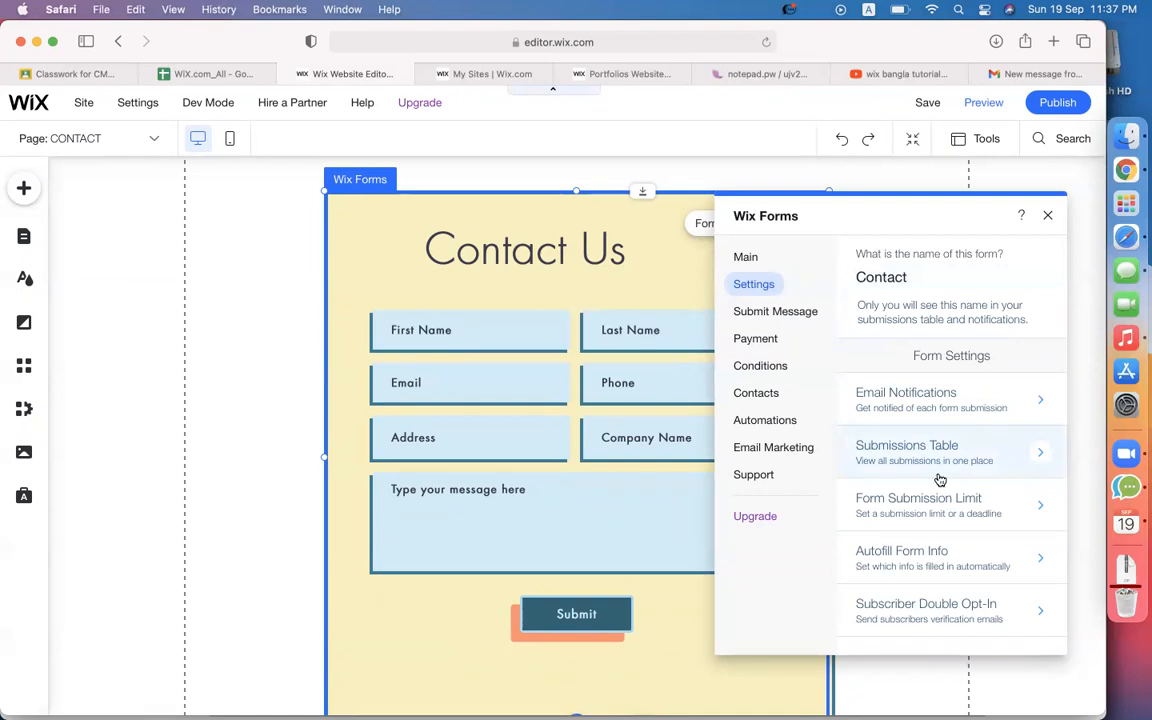
{"action": "left_click", "coordinate": [919, 614]}
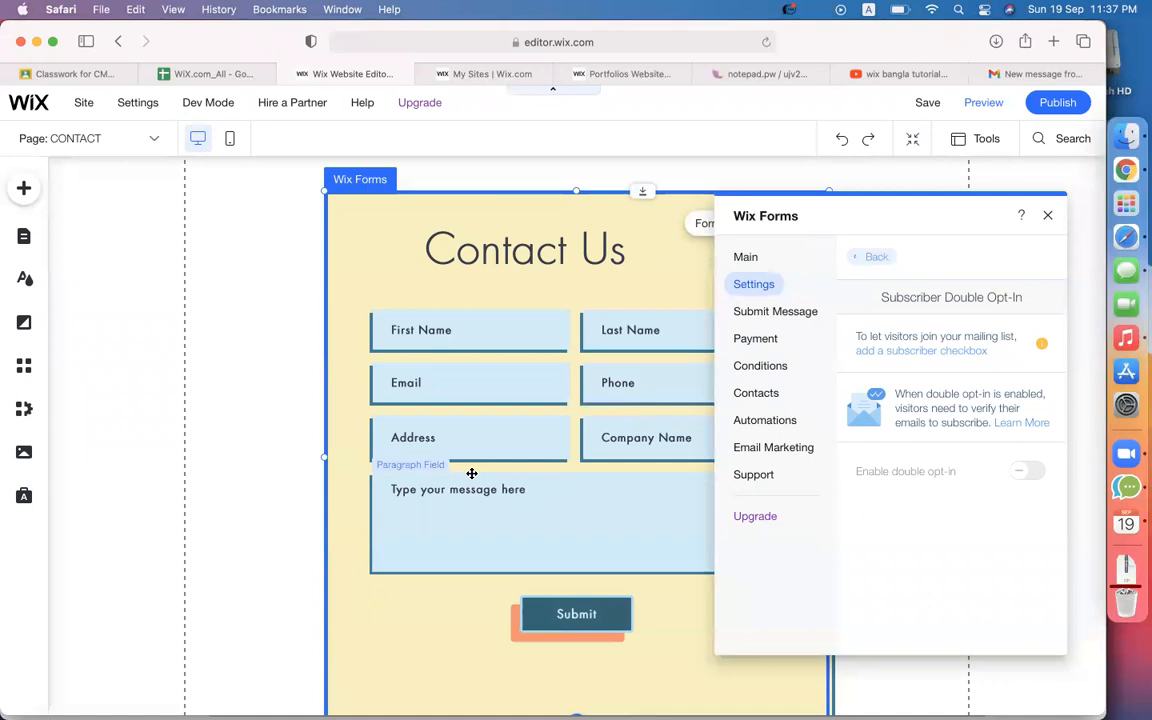
{"action": "mouse_move", "coordinate": [944, 470]}
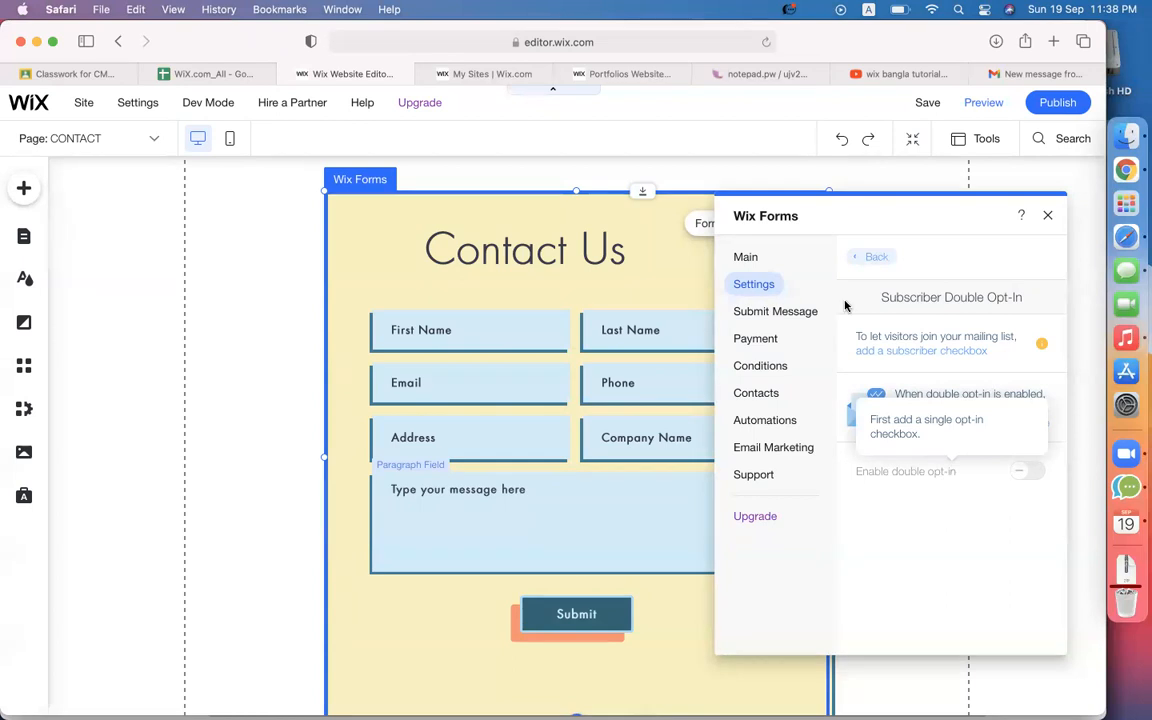
Leave Subscriber Double Opt-In and go back to the Contact form's settings list.
{"action": "left_click", "coordinate": [873, 257]}
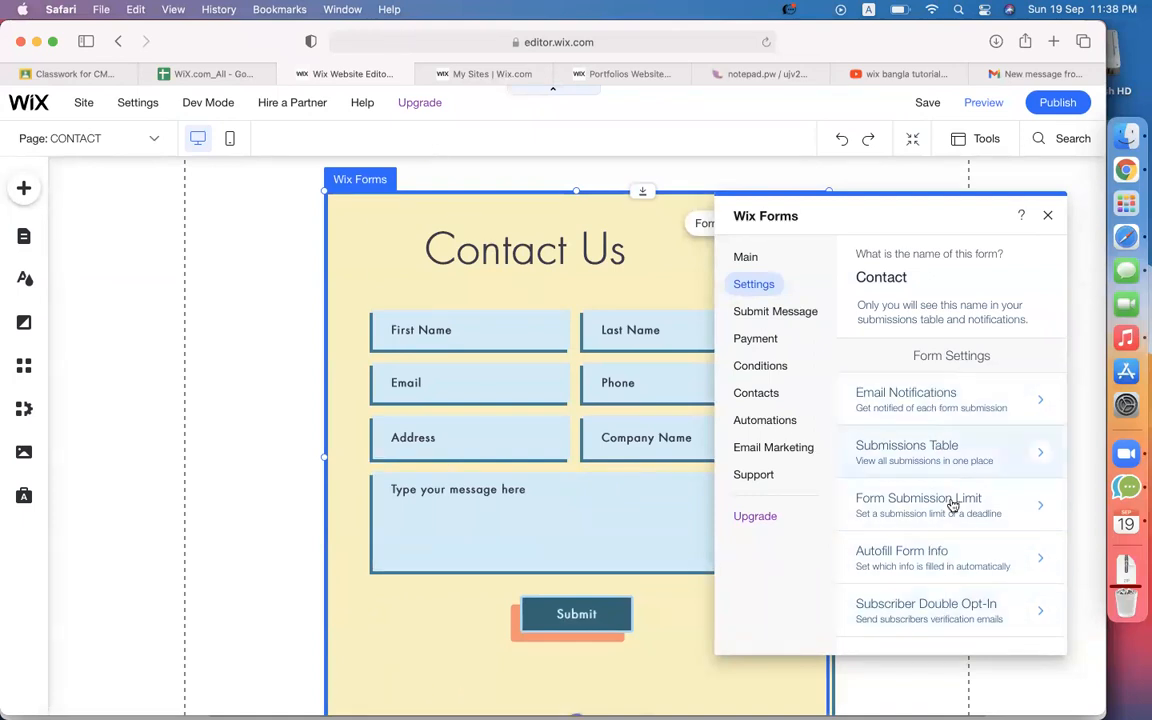
Look through Submit Message, Contacts and Contact Labels settings, then open the form's Email Marketing page.
{"action": "left_click", "coordinate": [780, 316]}
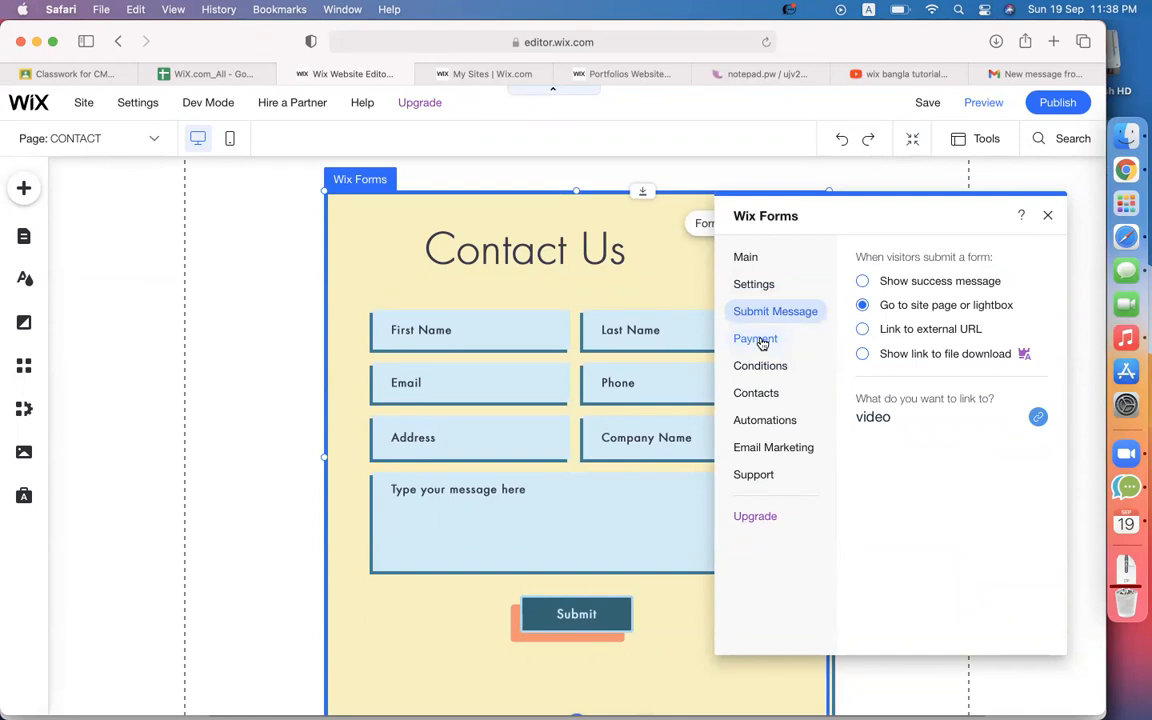
{"action": "left_click", "coordinate": [755, 397]}
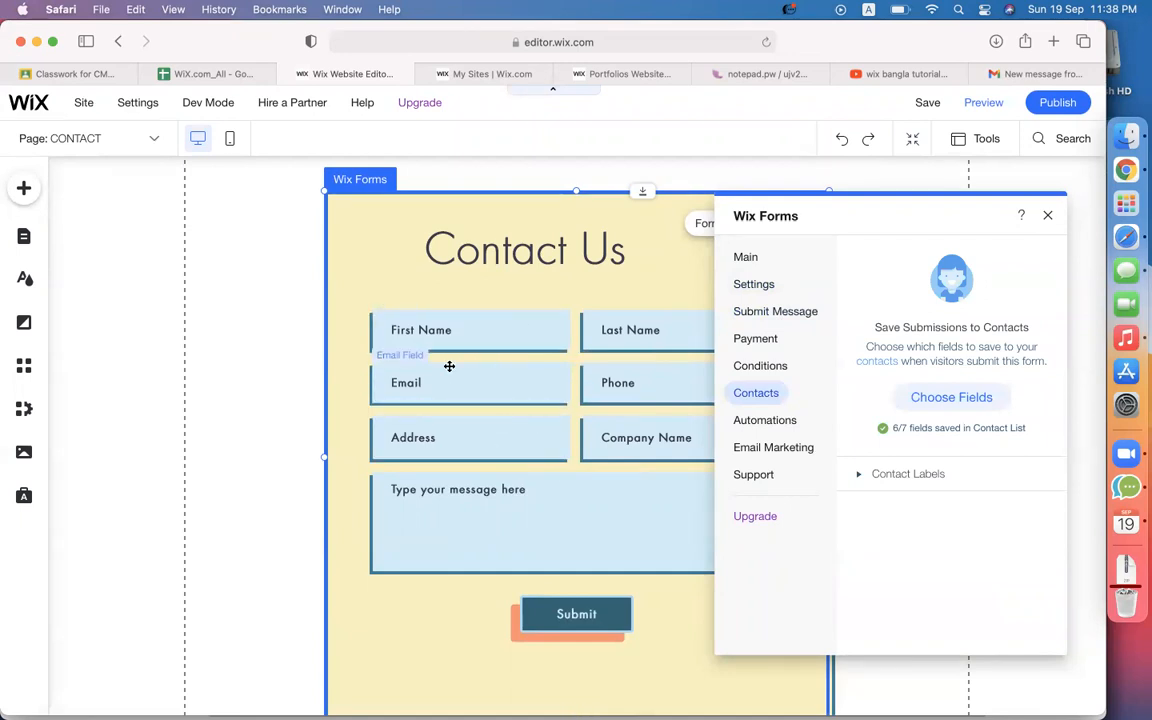
{"action": "left_click", "coordinate": [877, 476]}
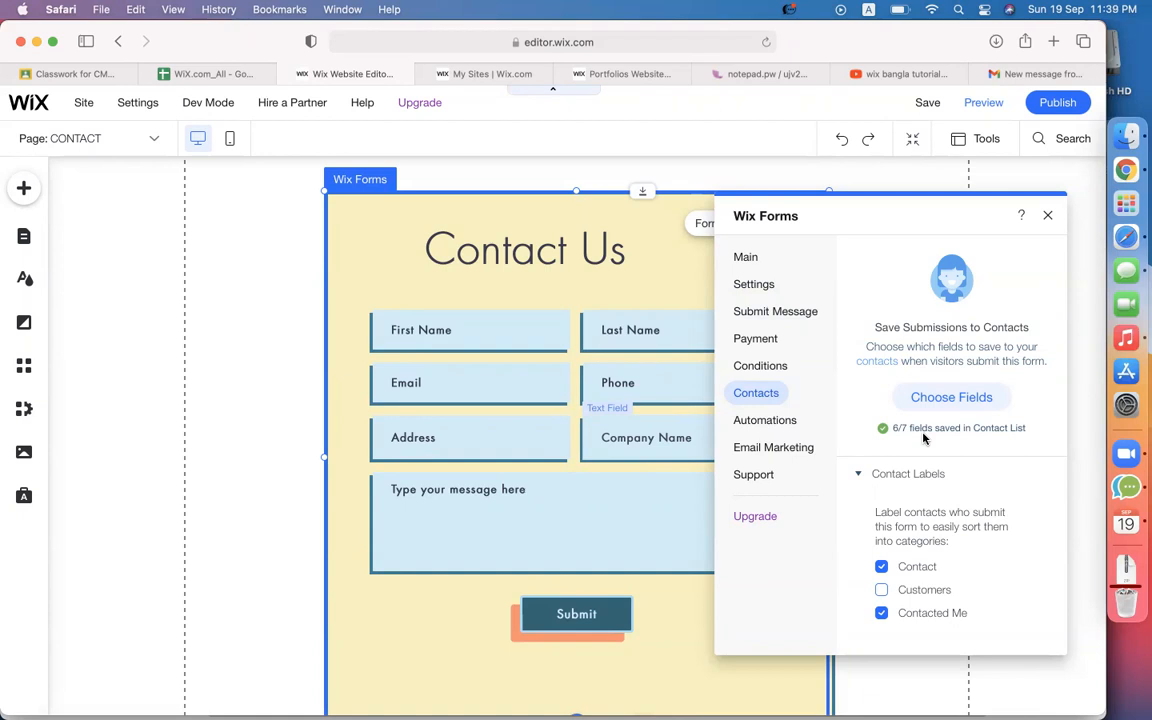
{"action": "left_click", "coordinate": [780, 450]}
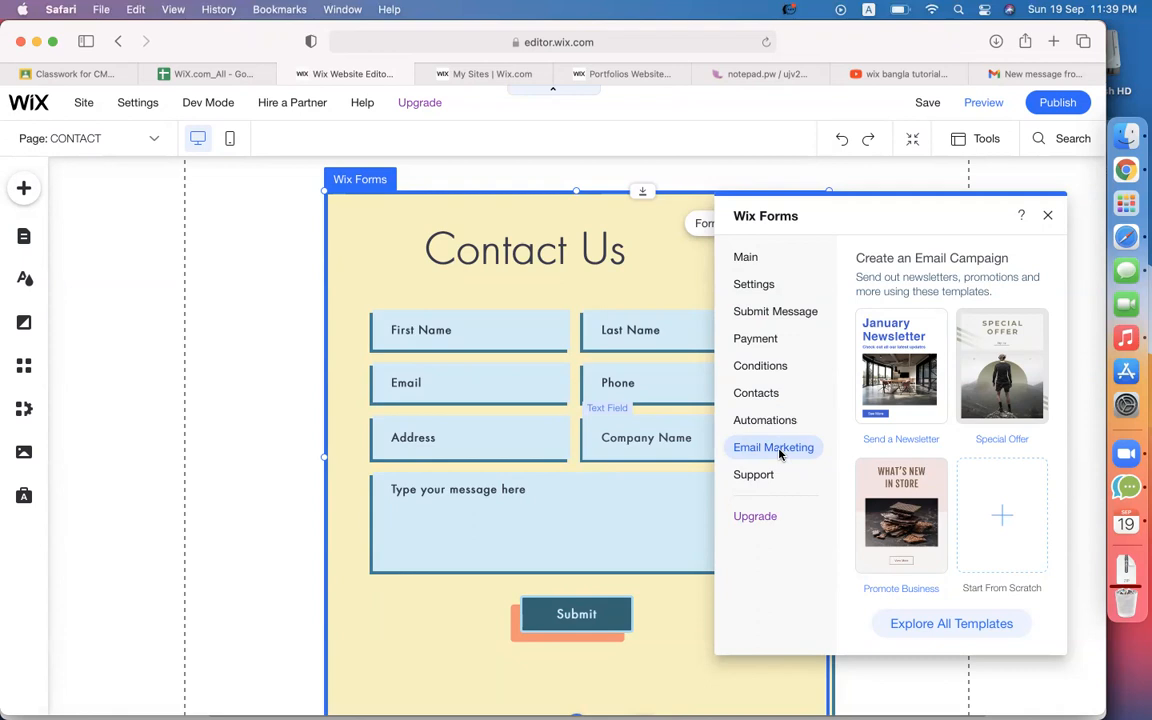
Start a new email campaign from the Promote Business template.
{"action": "left_click", "coordinate": [895, 516]}
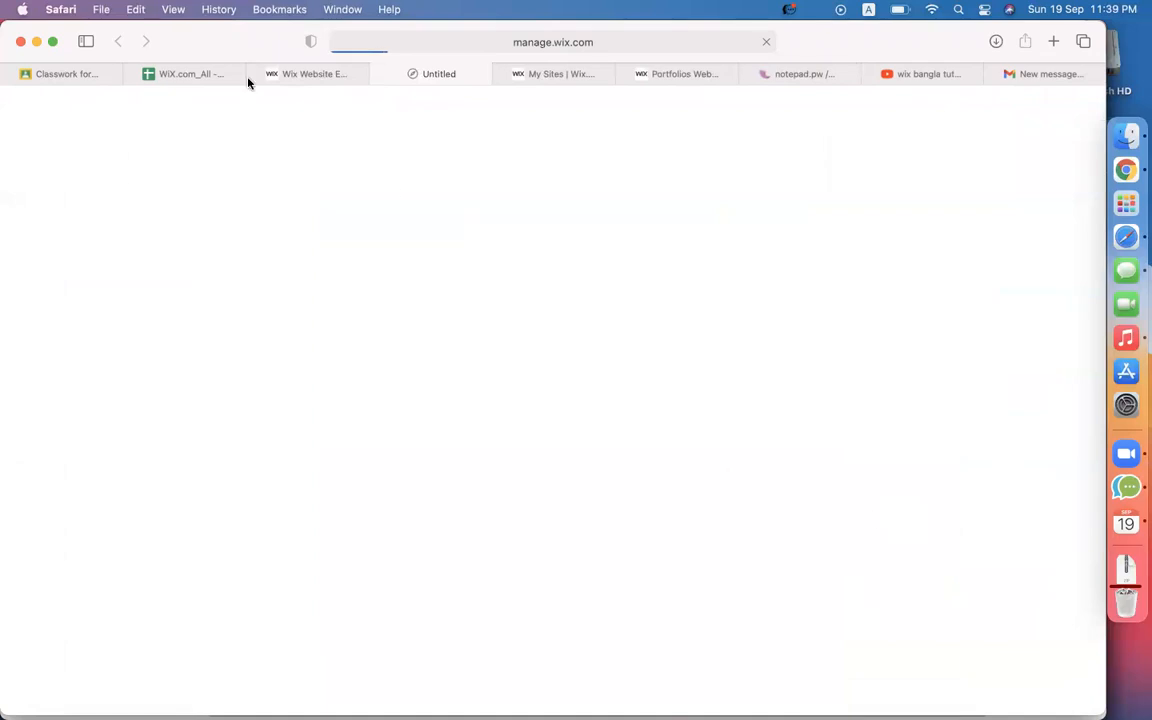
{"action": "left_click", "coordinate": [178, 75]}
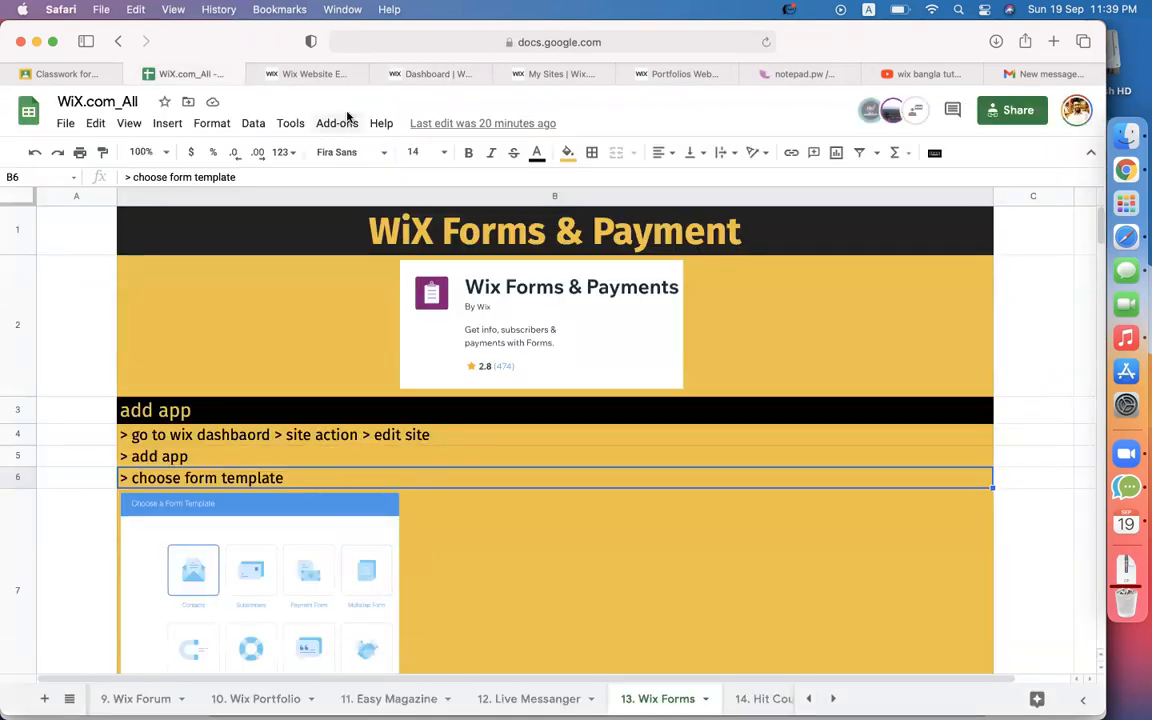
{"action": "left_click", "coordinate": [438, 76]}
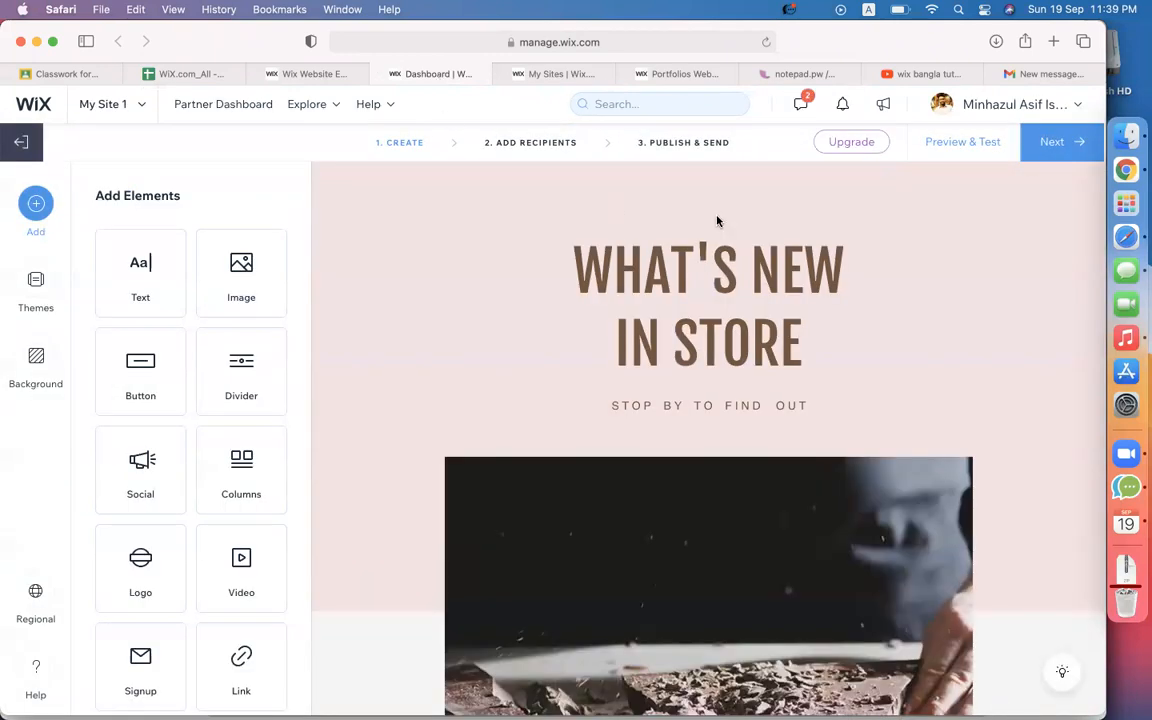
Change the headline to 'Thanks for contacting us' and the subtitle to 'we will reach you shortly via email.'.
{"action": "left_click", "coordinate": [795, 338]}
{"action": "left_click", "coordinate": [790, 338]}
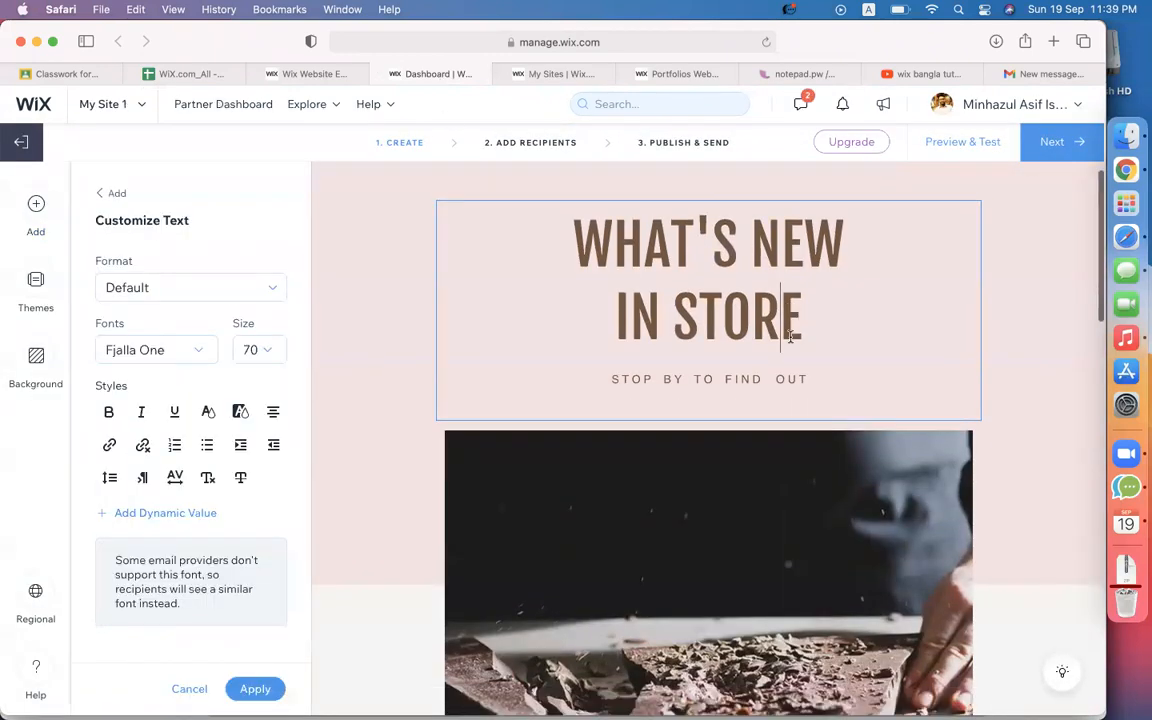
{"action": "left_click_drag", "start_coordinate": [805, 322], "coordinate": [553, 229]}
{"action": "type", "text": "Than"}
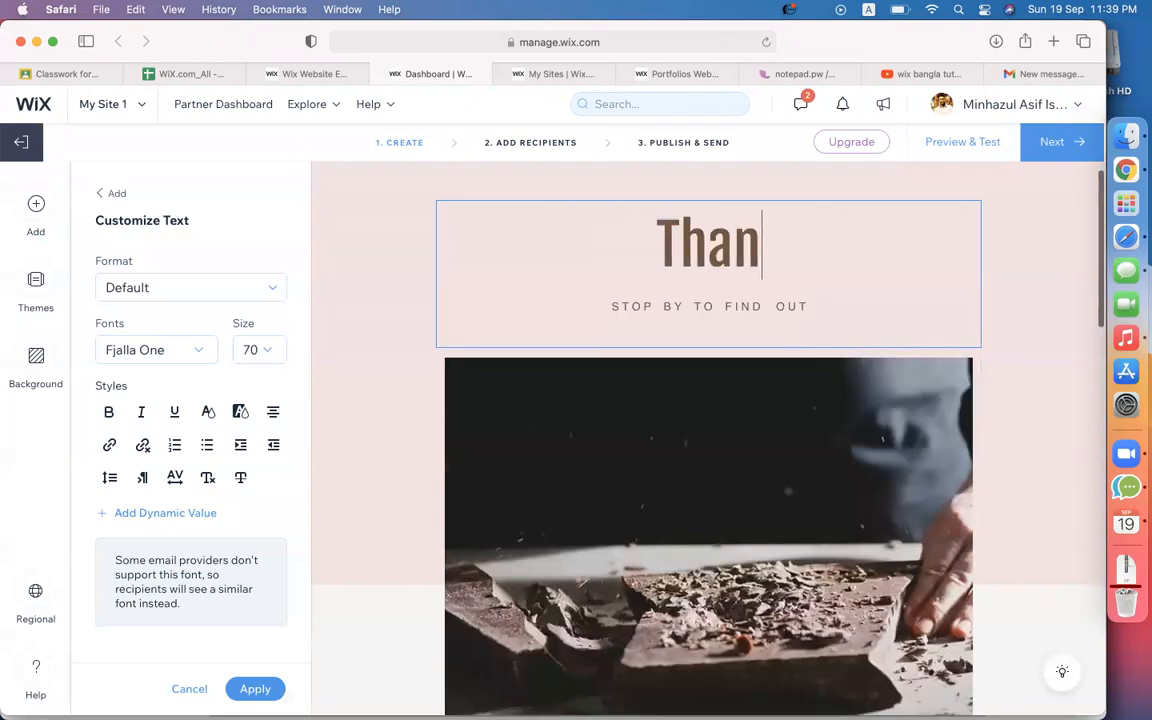
{"action": "type", "text": "ks for c"}
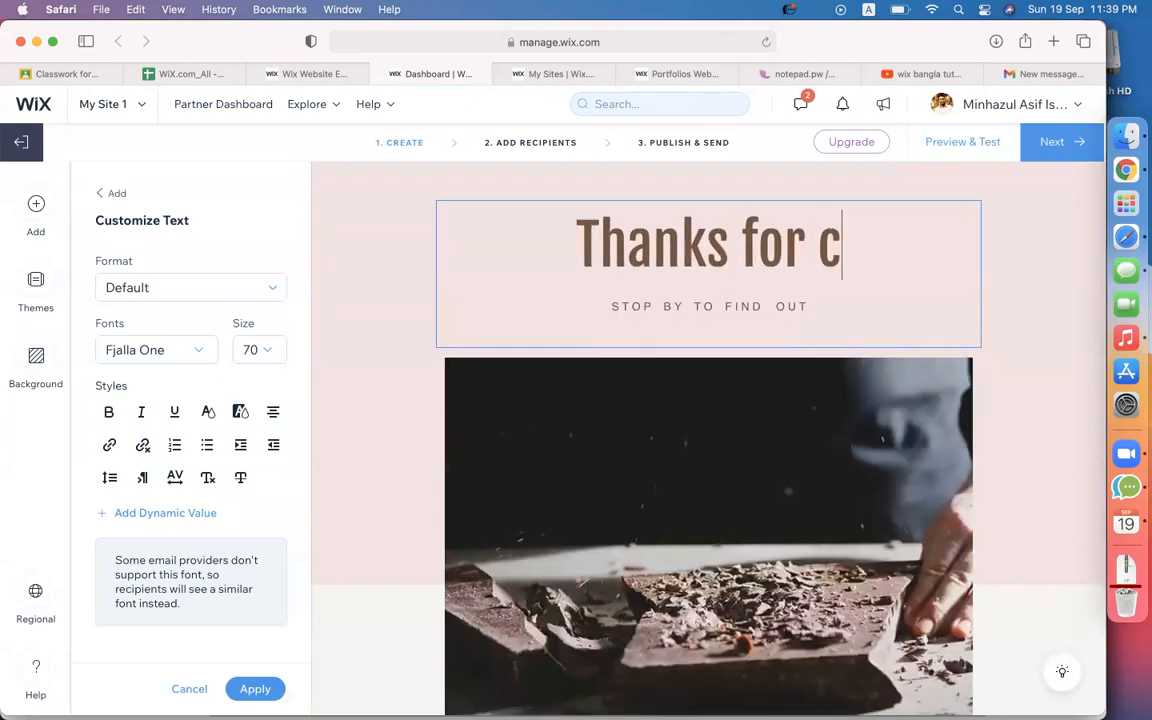
{"action": "type", "text": "ontacting us"}
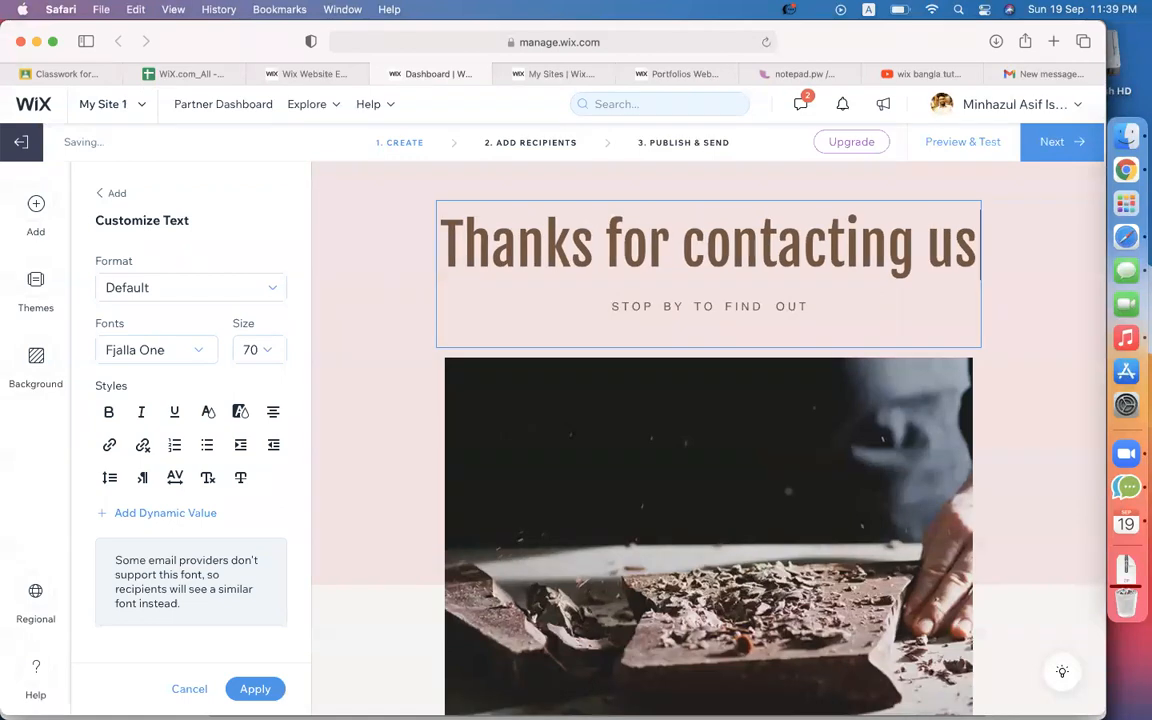
{"action": "triple_click", "coordinate": [630, 307]}
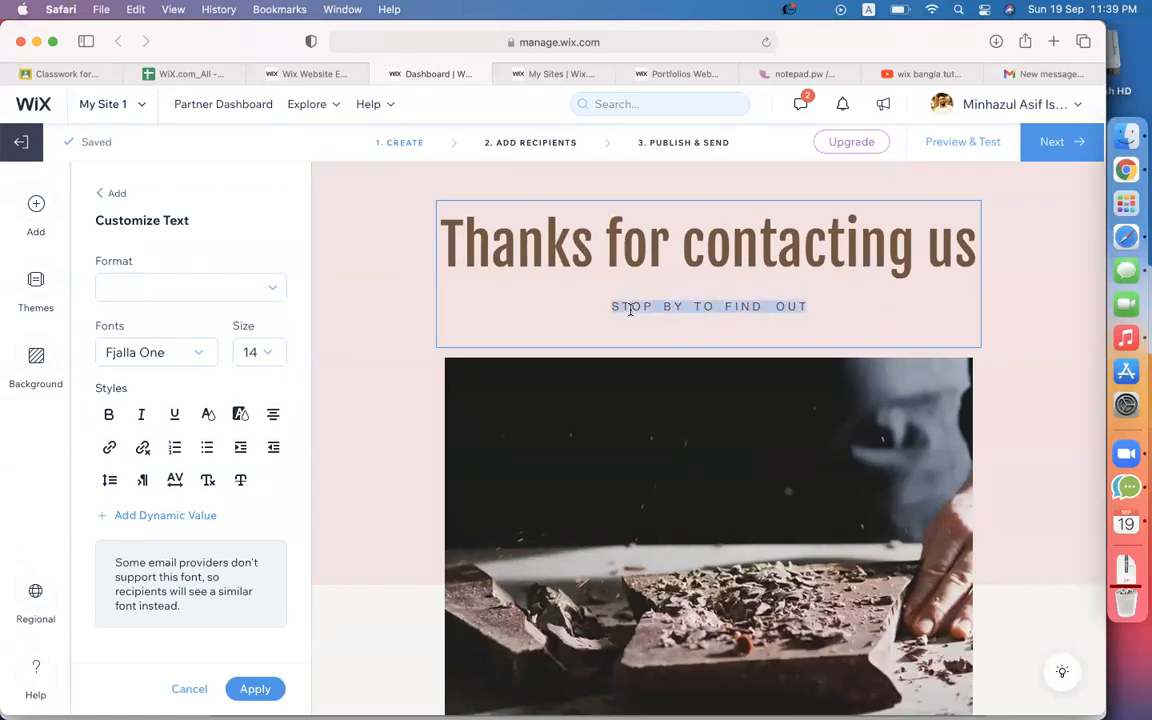
{"action": "type", "text": "we will reach you shortly"}
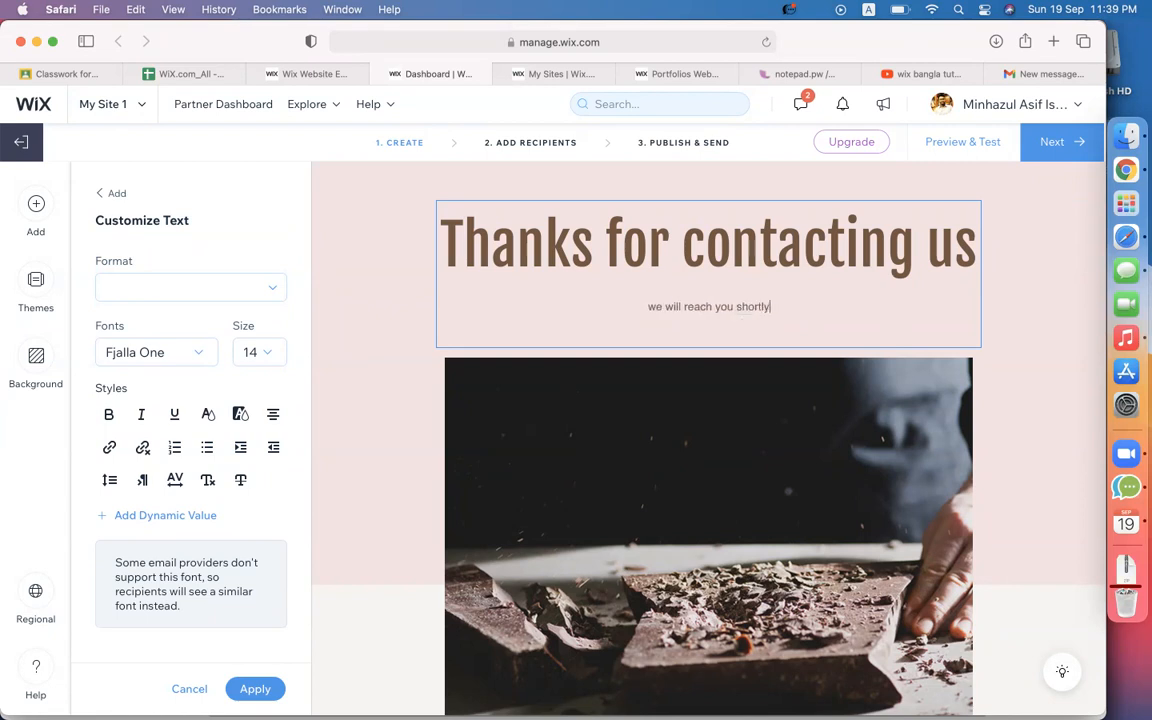
{"action": "type", "text": " via email."}
Select the email's main picture and open the image uploader, abandoning a computer upload.
{"action": "left_click", "coordinate": [704, 516]}
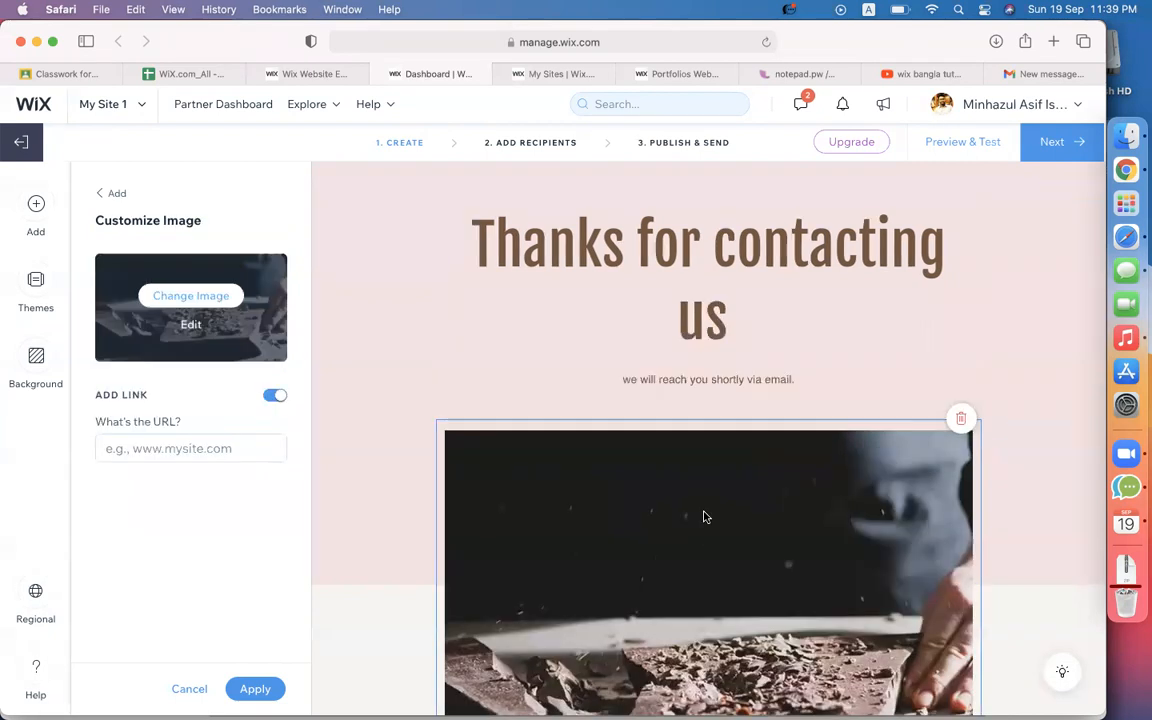
{"action": "scroll", "coordinate": [792, 455], "scroll_direction": "up", "scroll_amount": 1}
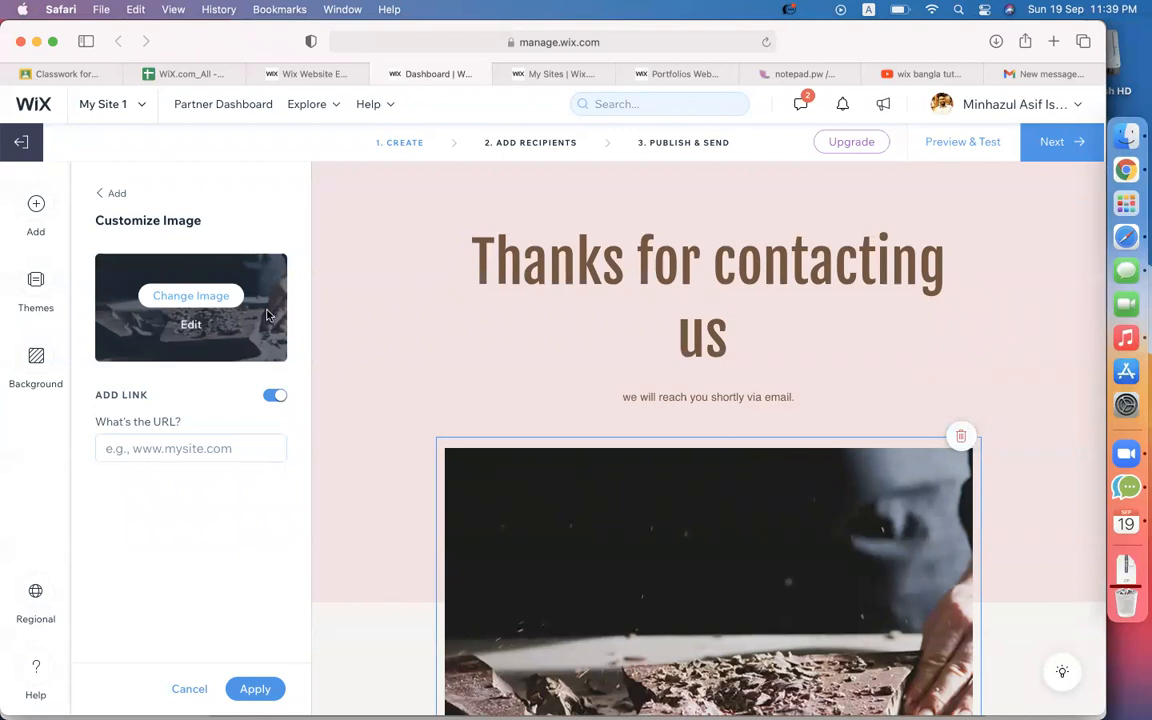
{"action": "left_click", "coordinate": [191, 296]}
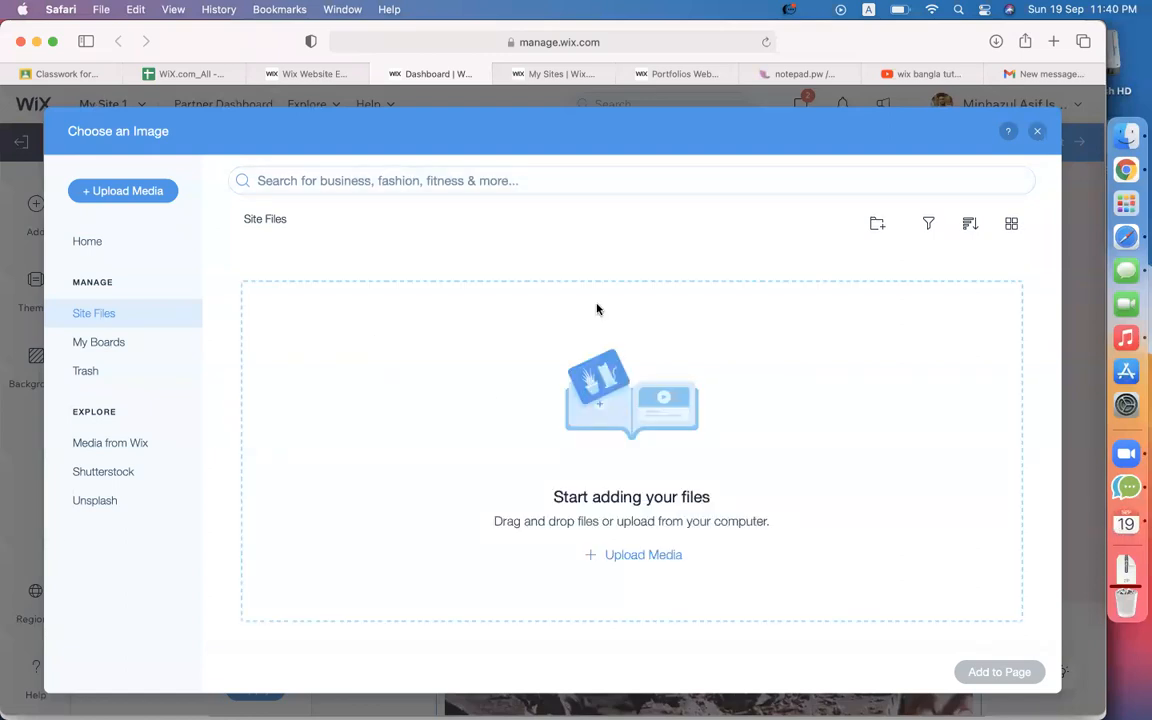
{"action": "left_click", "coordinate": [113, 198]}
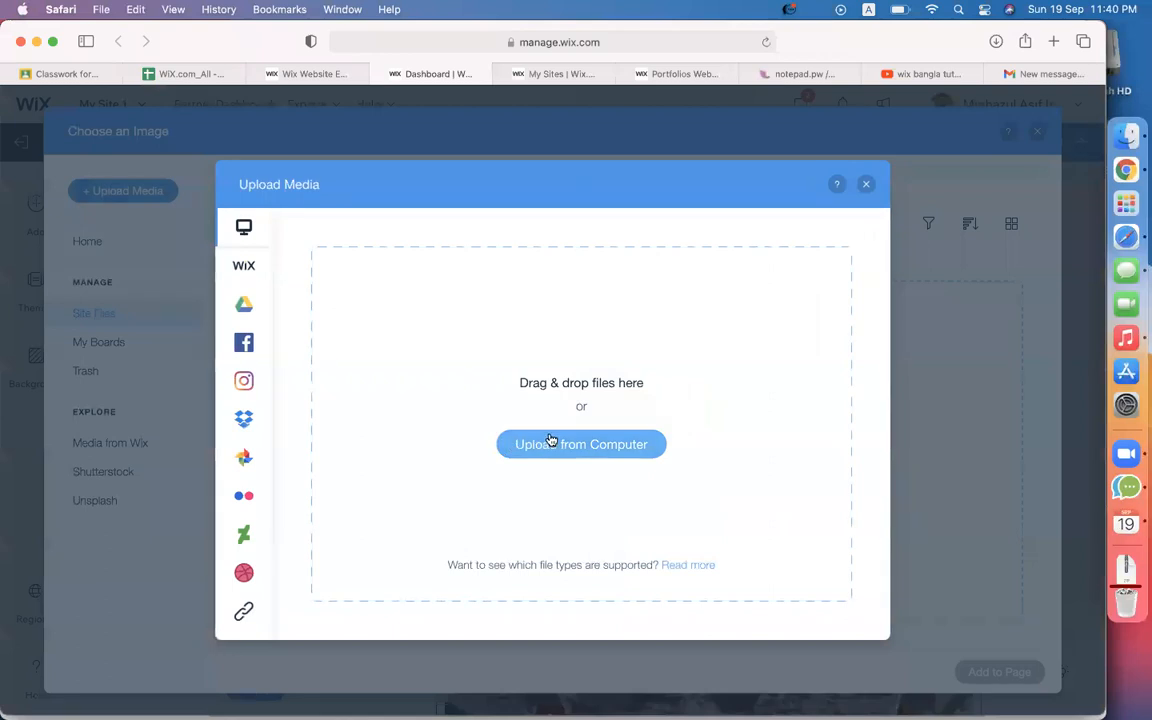
{"action": "left_click", "coordinate": [378, 315]}
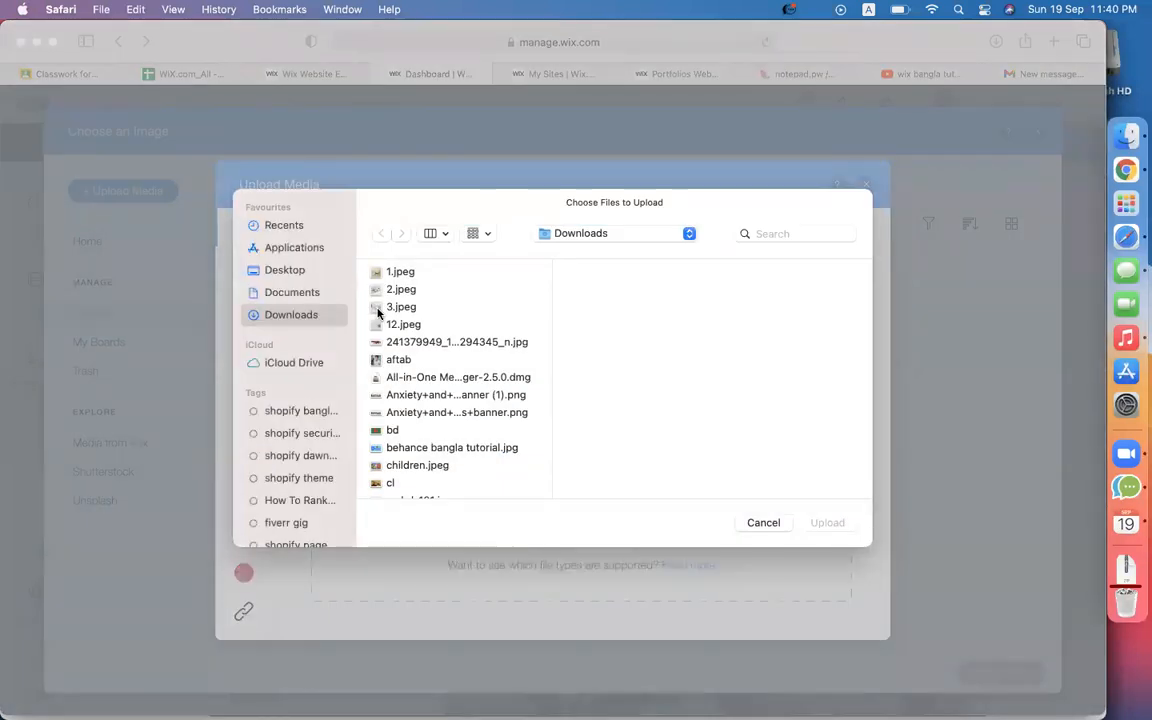
{"action": "left_click", "coordinate": [764, 523]}
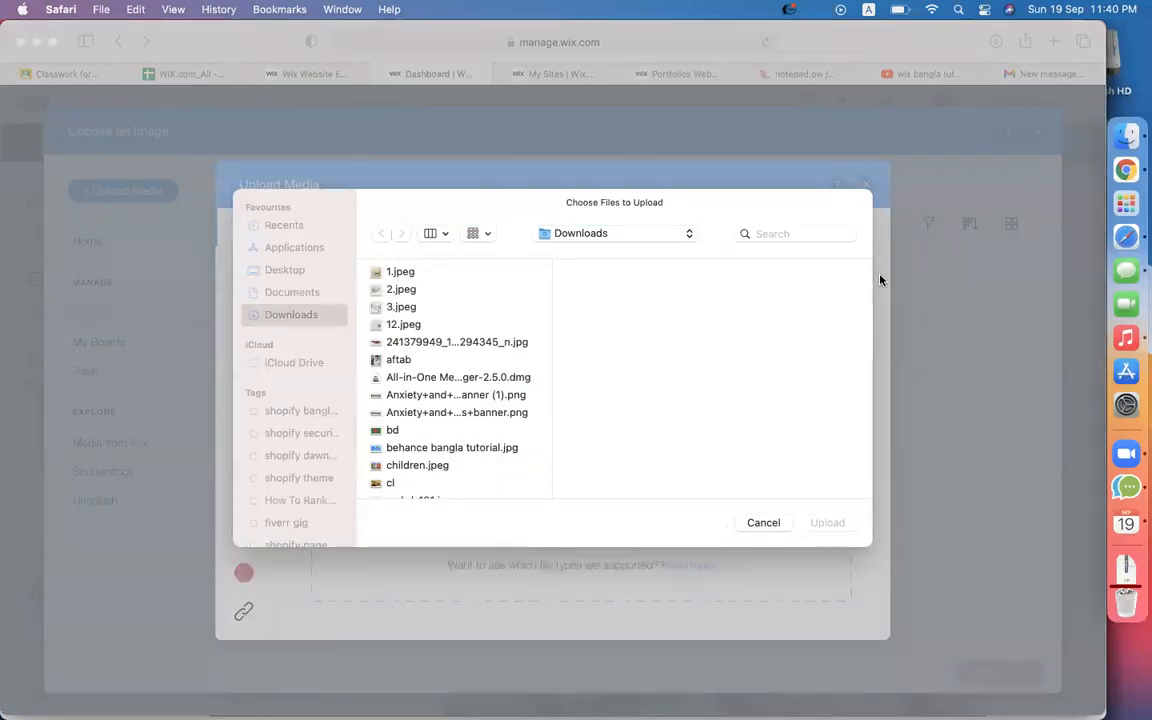
Load codemanbd.com in the browser to find the replacement image.
{"action": "left_click", "coordinate": [1048, 74]}
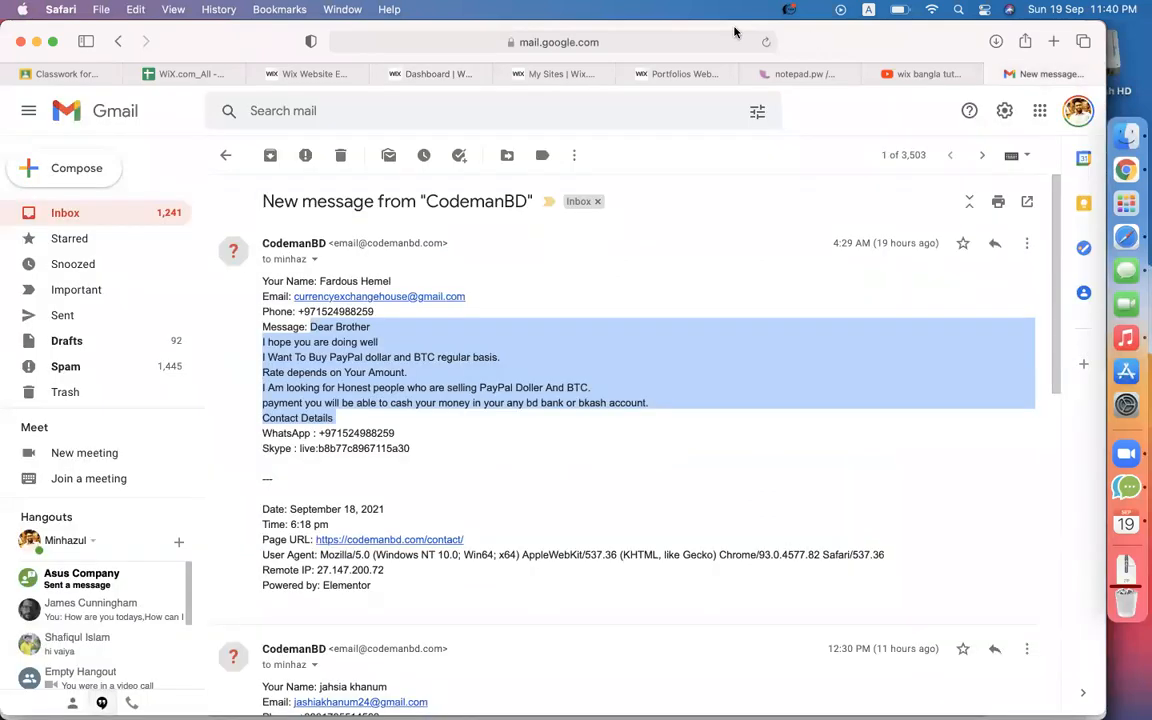
{"action": "left_click", "coordinate": [707, 38]}
{"action": "type", "text": "codemanbd.com"}
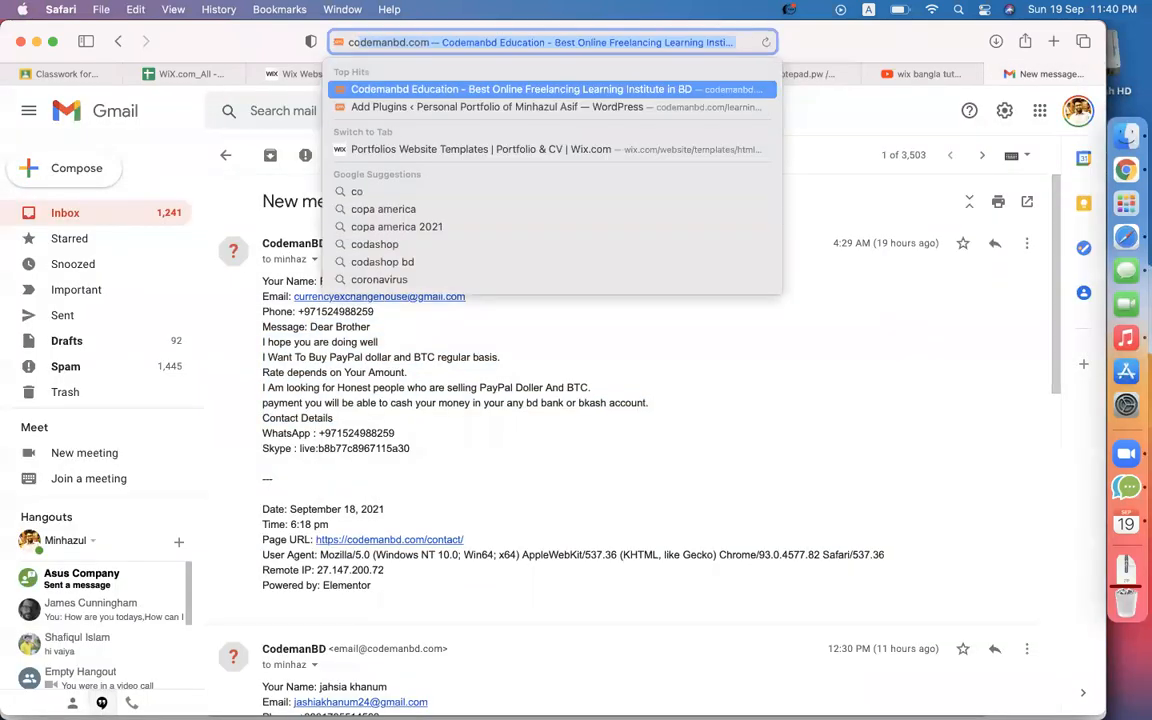
{"action": "key", "text": "Return"}
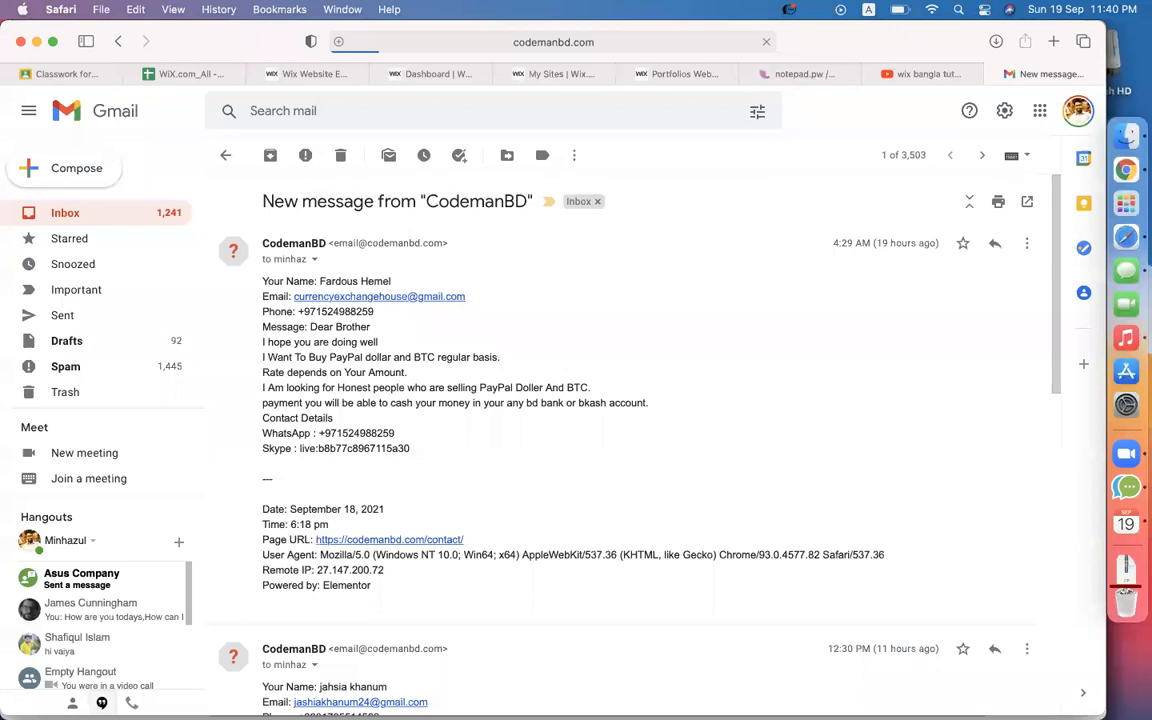
{"action": "left_click", "coordinate": [430, 74]}
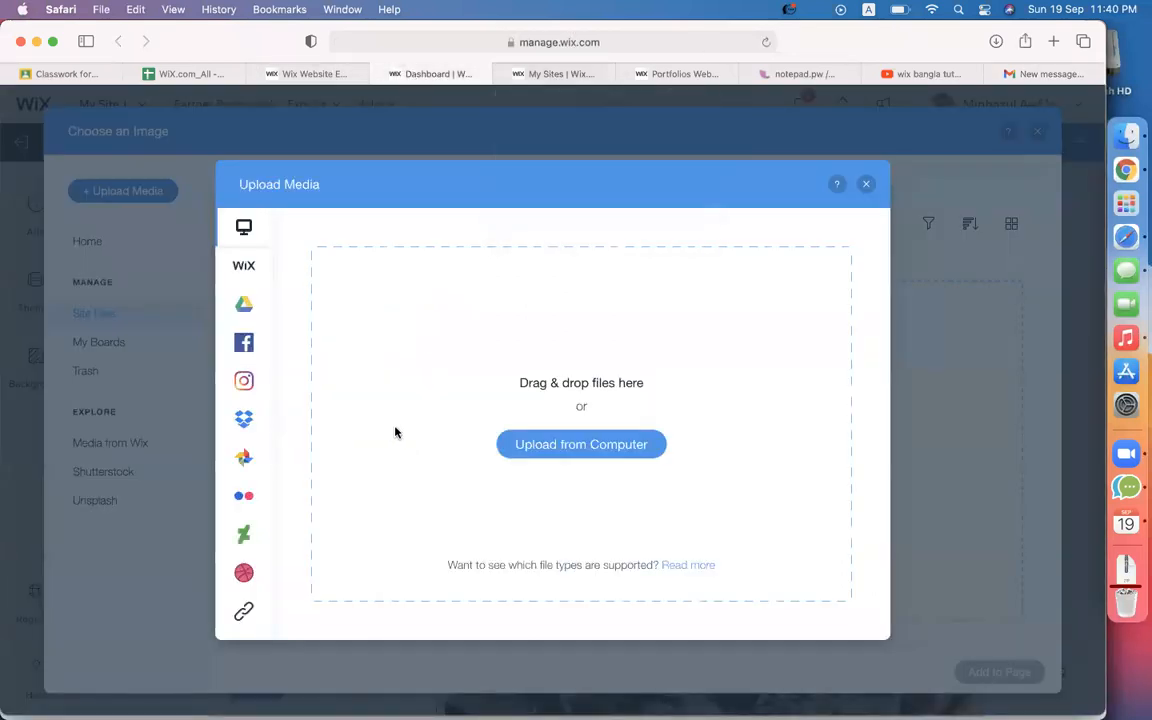
Switch the upload to a web link and copy the site's hero illustration address.
{"action": "left_click", "coordinate": [244, 611]}
{"action": "left_click", "coordinate": [576, 477]}
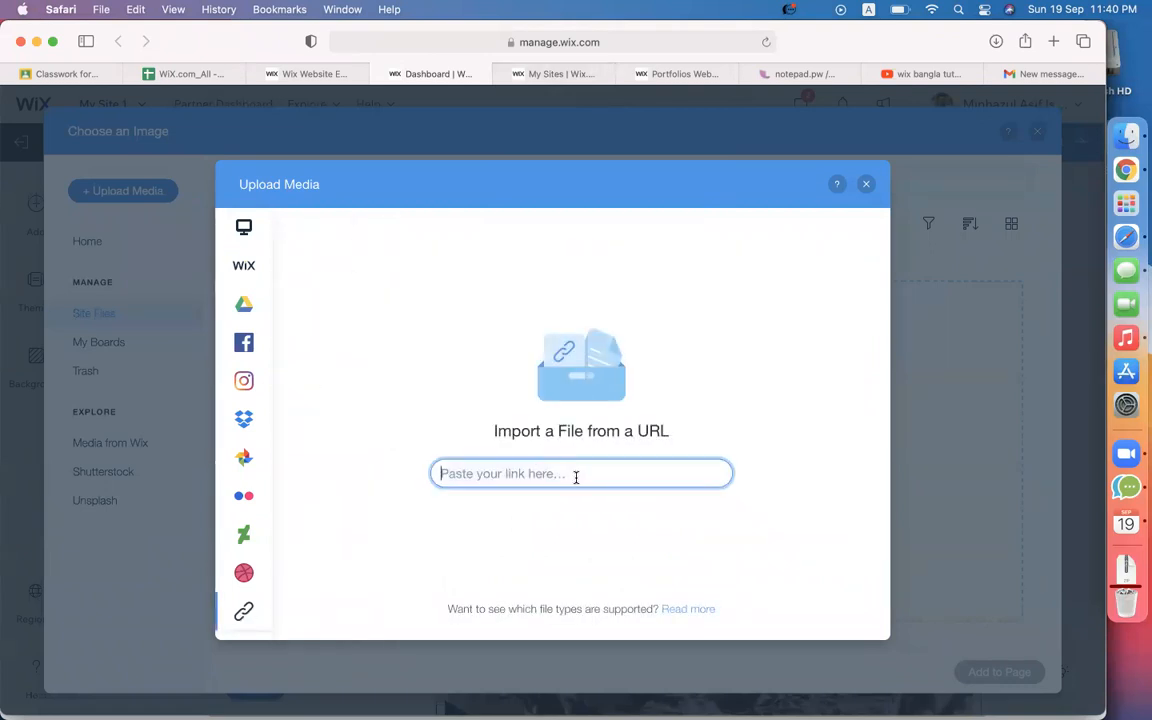
{"action": "left_click", "coordinate": [1035, 73]}
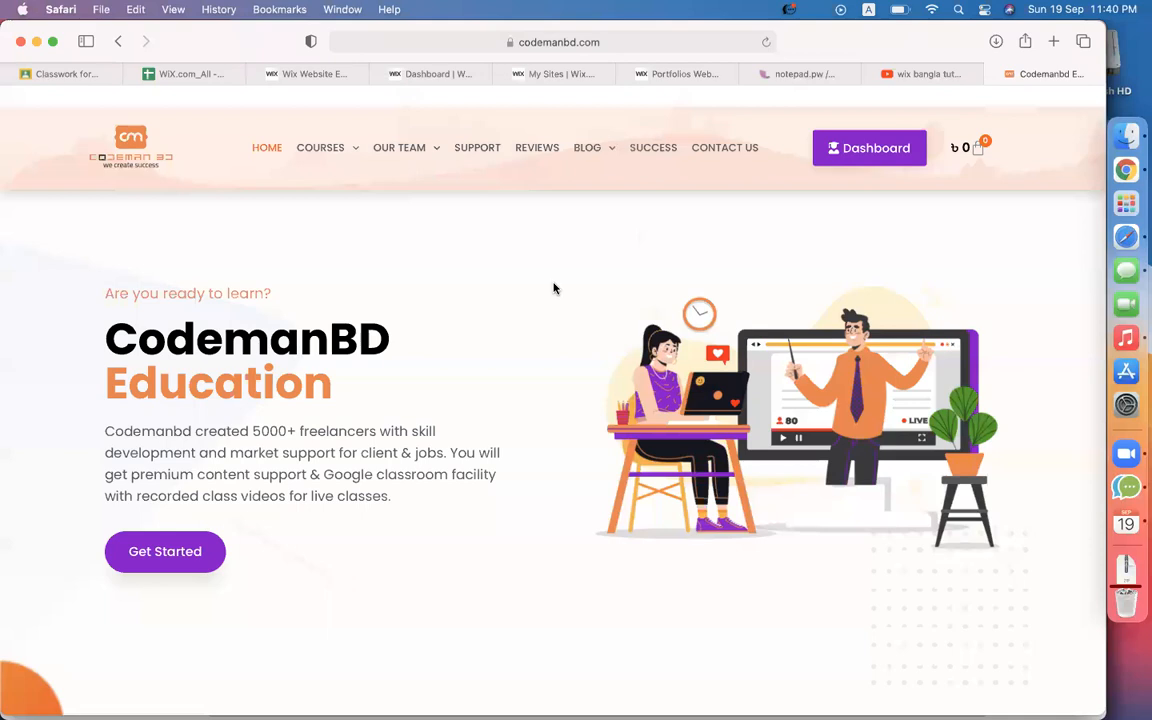
{"action": "right_click", "coordinate": [790, 376]}
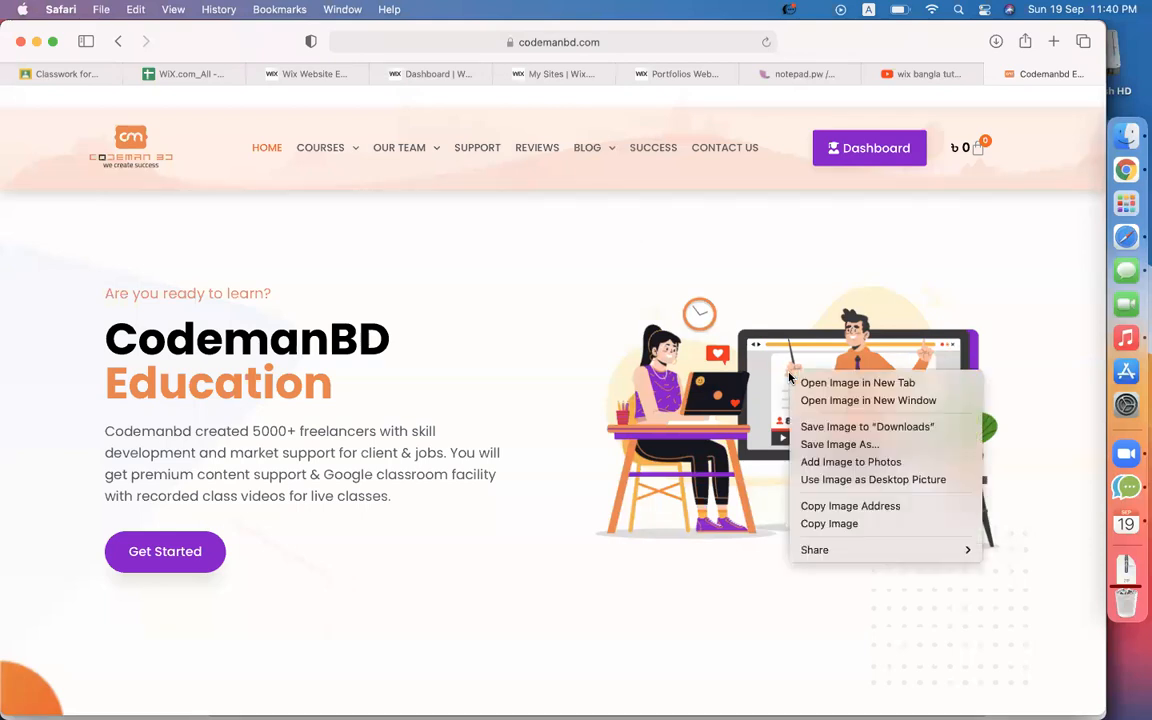
{"action": "left_click", "coordinate": [829, 507]}
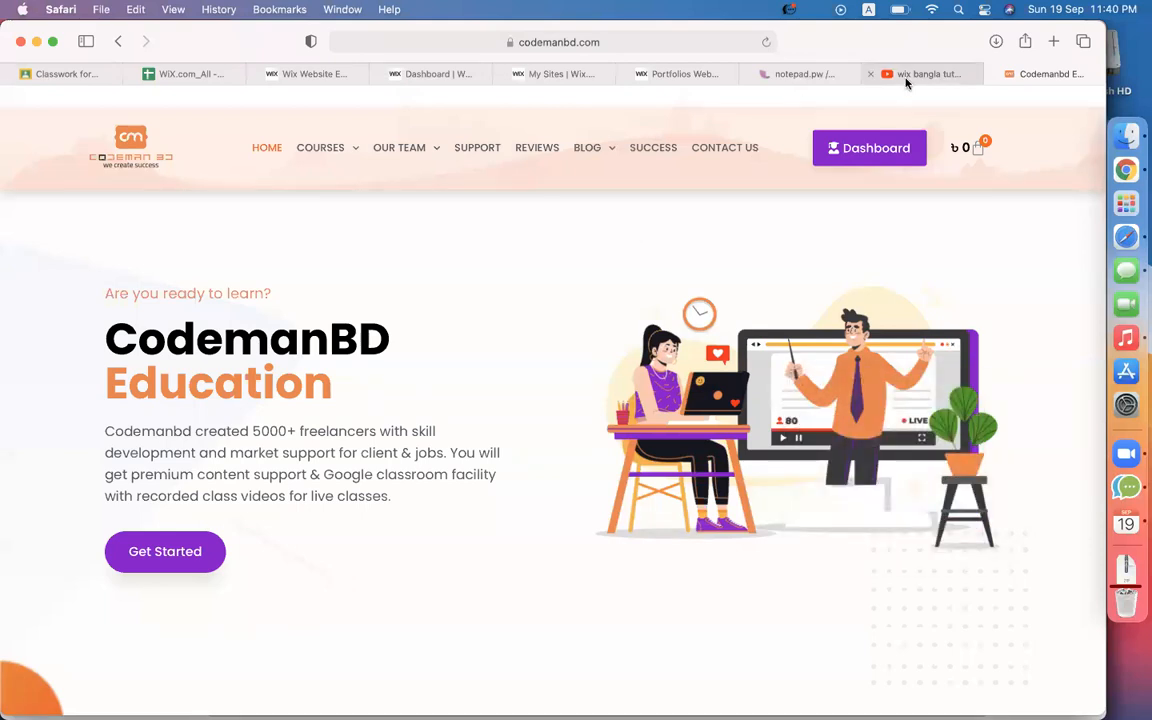
Paste the hero-codemanBD-min-min.png address, import it and place it in the email.
{"action": "left_click", "coordinate": [565, 76]}
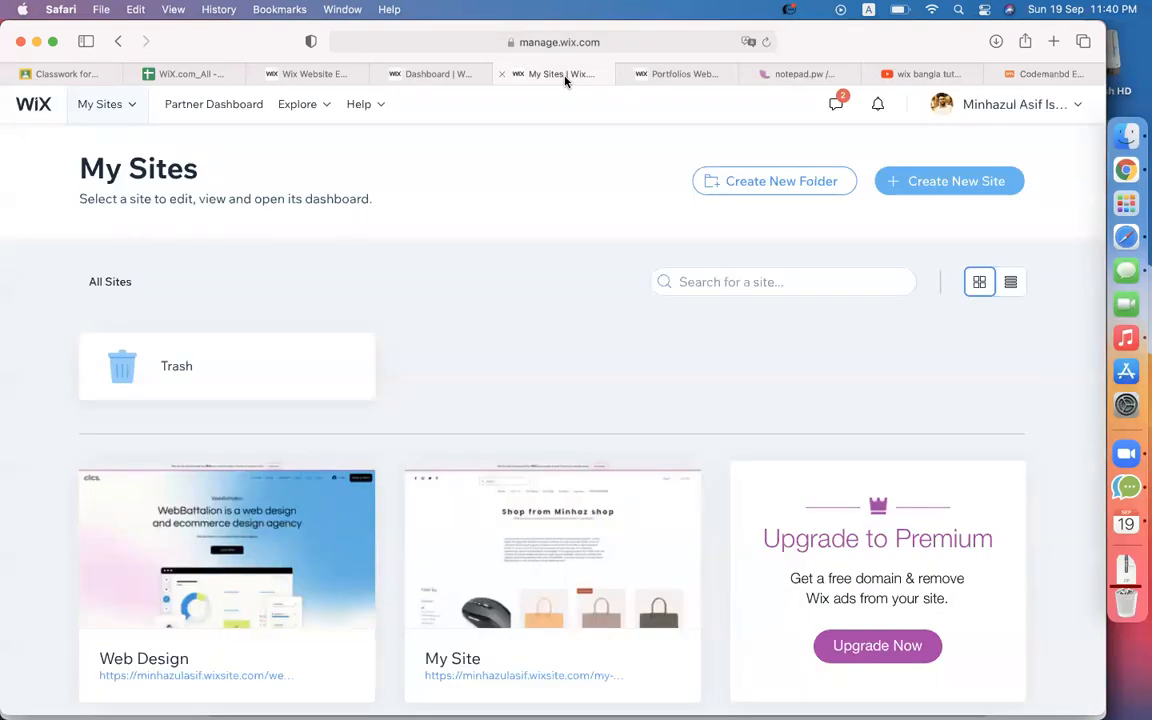
{"action": "left_click", "coordinate": [452, 74]}
{"action": "key", "text": "super+v"}
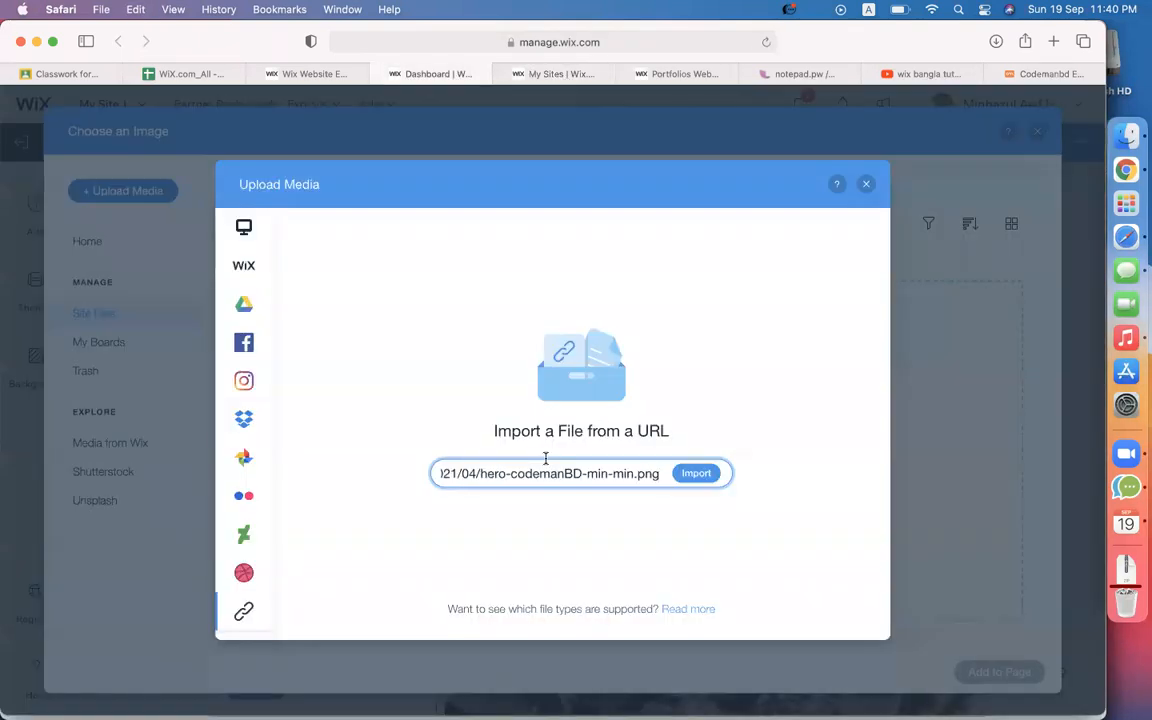
{"action": "left_click", "coordinate": [697, 484]}
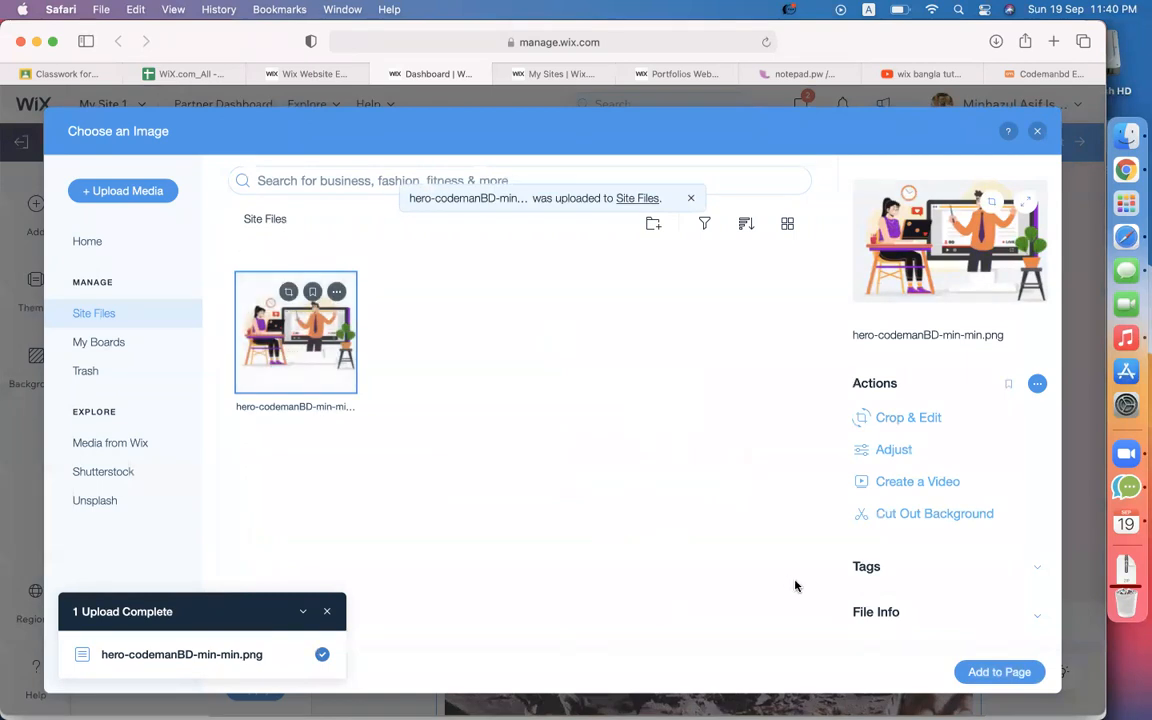
{"action": "left_click", "coordinate": [1015, 671]}
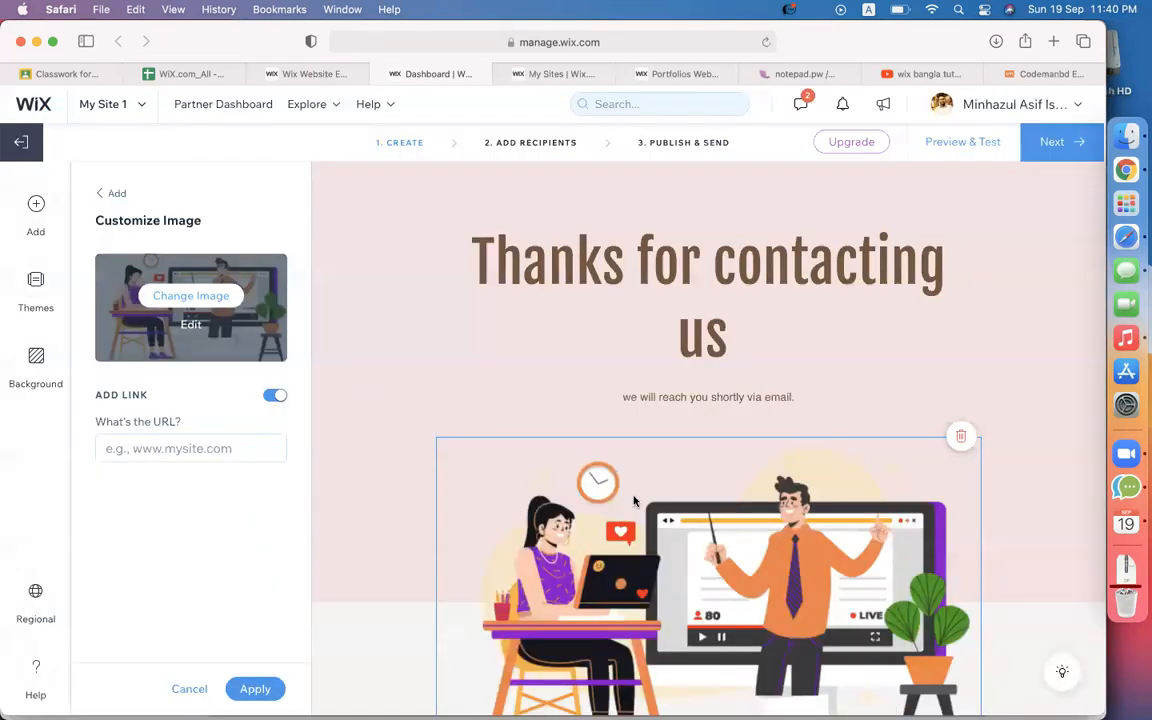
Delete the main message text block and the two-photo block from the email.
{"action": "scroll", "coordinate": [899, 316], "scroll_direction": "down", "scroll_amount": 3}
{"action": "scroll", "coordinate": [655, 444], "scroll_direction": "down", "scroll_amount": 5}
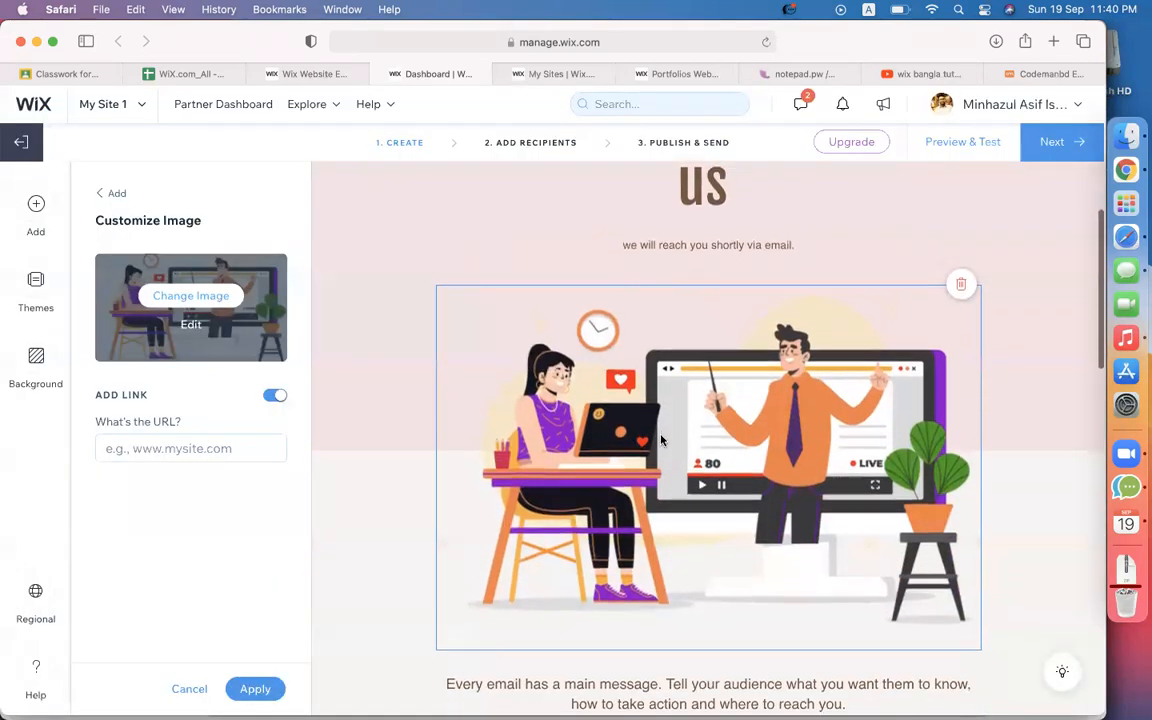
{"action": "left_click", "coordinate": [612, 454]}
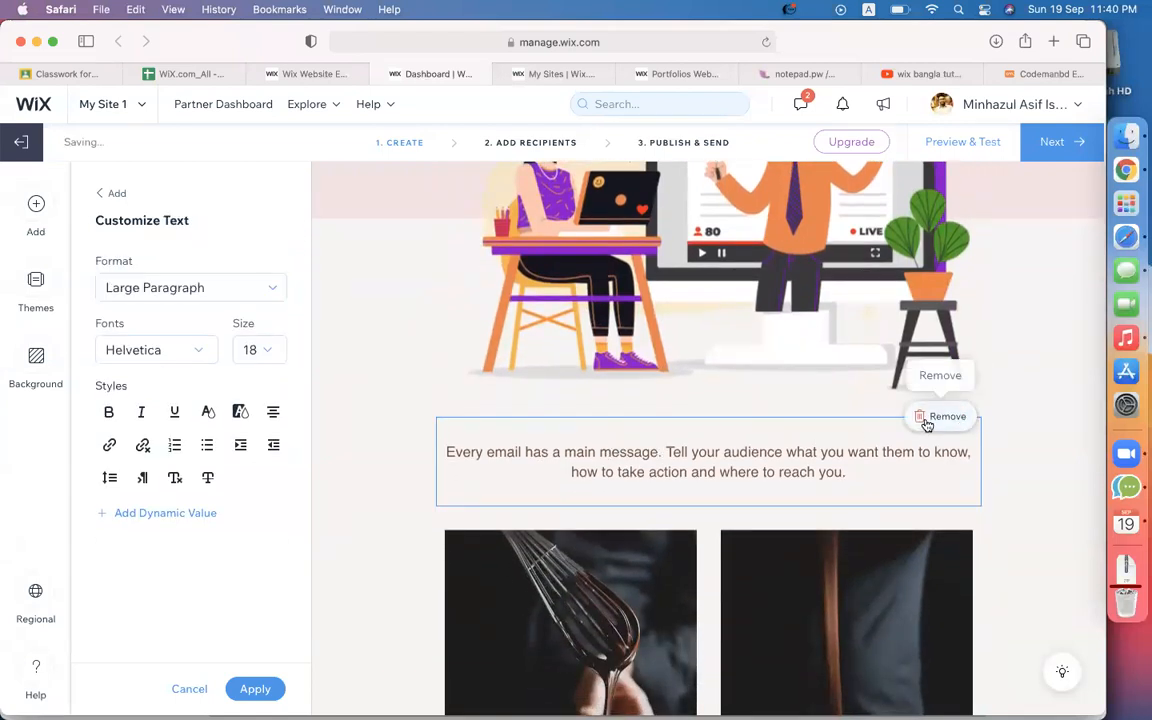
{"action": "left_click", "coordinate": [928, 418]}
{"action": "scroll", "coordinate": [752, 515], "scroll_direction": "down", "scroll_amount": 4}
{"action": "left_click", "coordinate": [752, 515]}
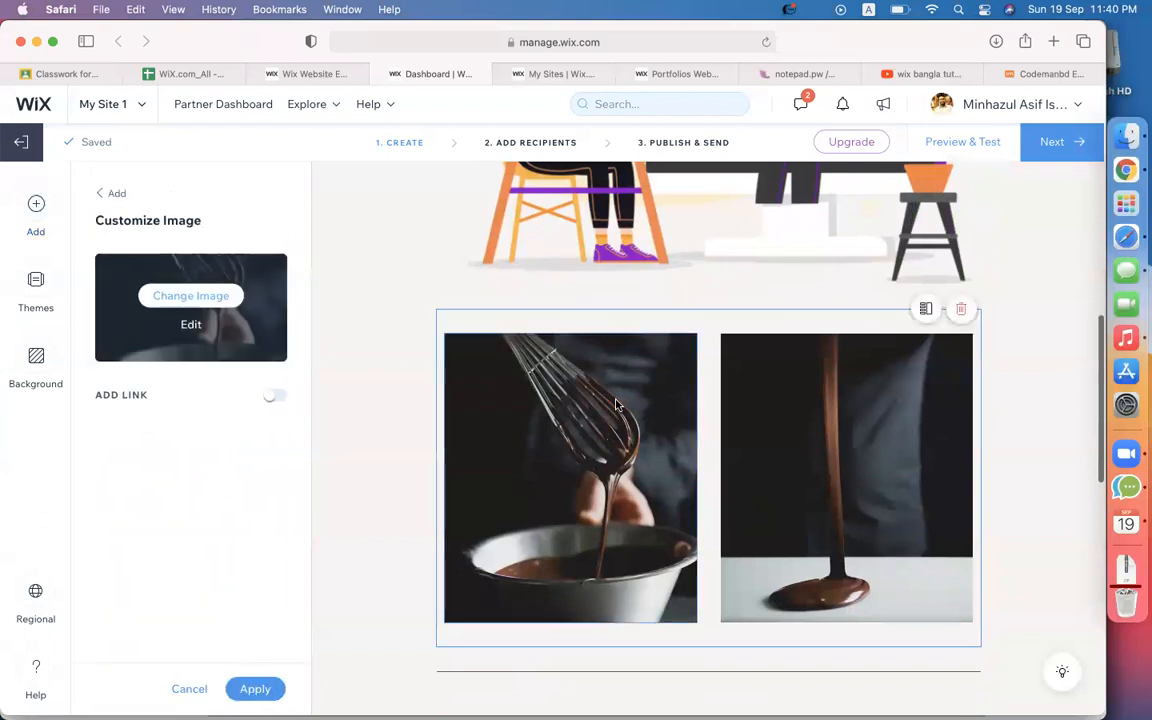
{"action": "scroll", "coordinate": [905, 417], "scroll_direction": "up", "scroll_amount": 2}
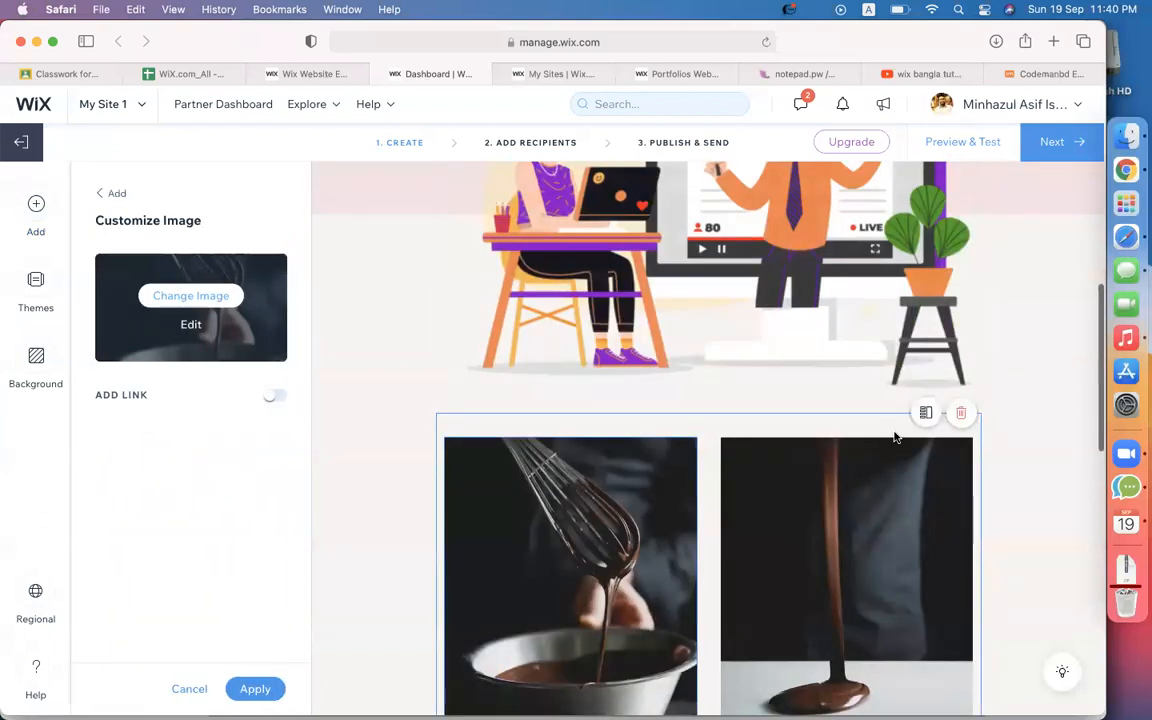
{"action": "left_click", "coordinate": [960, 418]}
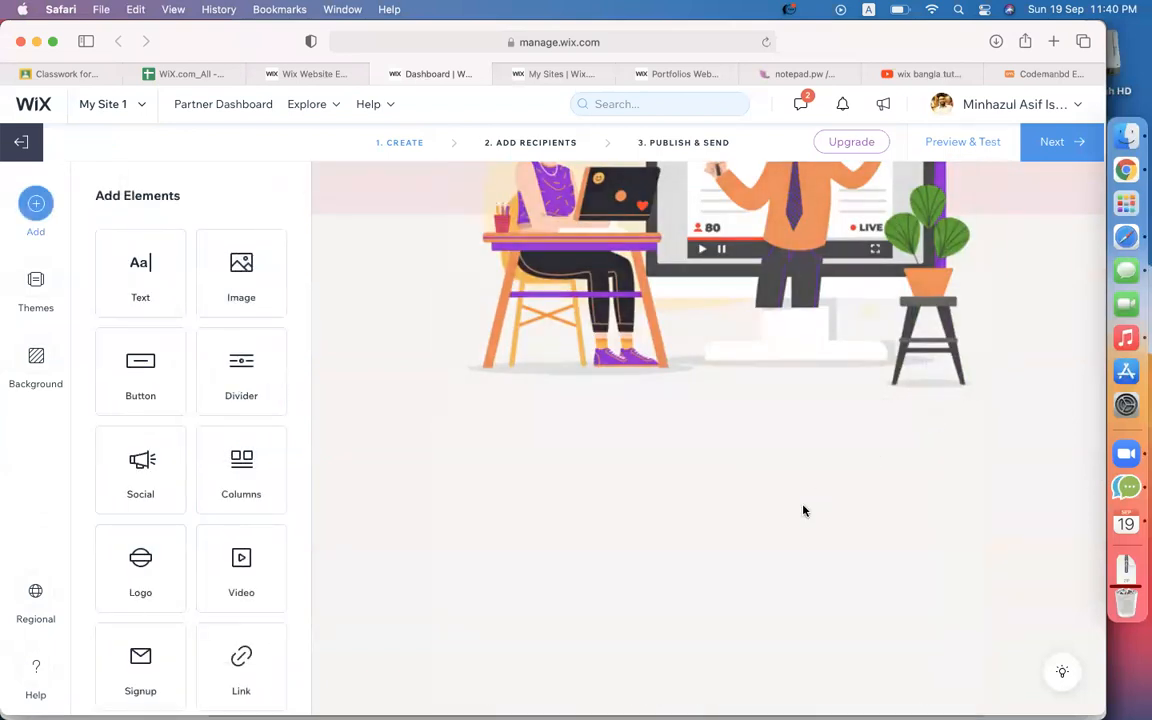
Delete the quote, leftover divider, chocolate photo and View More button blocks.
{"action": "scroll", "coordinate": [770, 380], "scroll_direction": "down", "scroll_amount": 5}
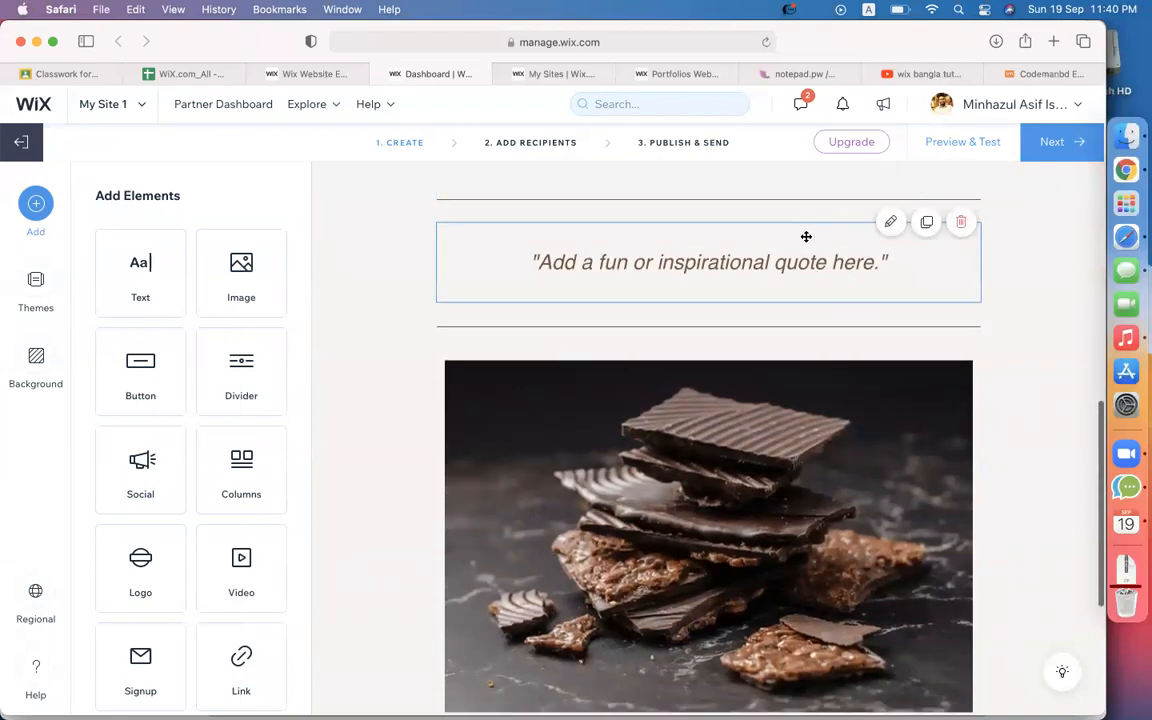
{"action": "scroll", "coordinate": [790, 247], "scroll_direction": "up", "scroll_amount": 1}
{"action": "left_click", "coordinate": [794, 283]}
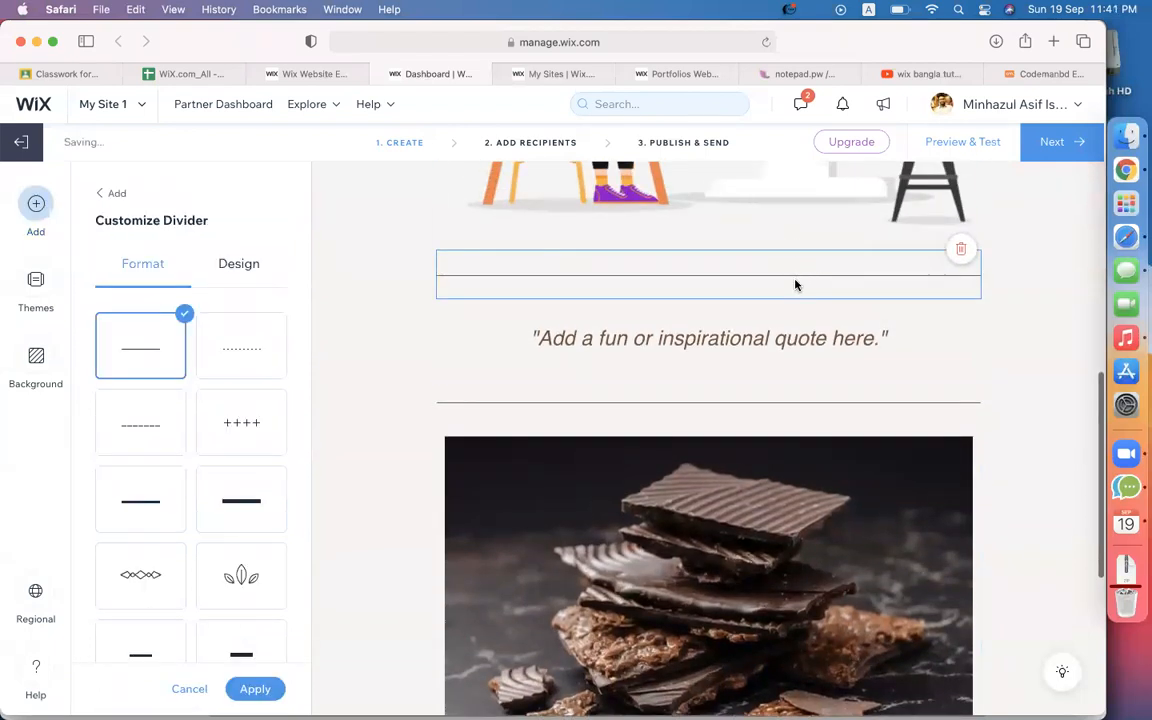
{"action": "left_click", "coordinate": [807, 352]}
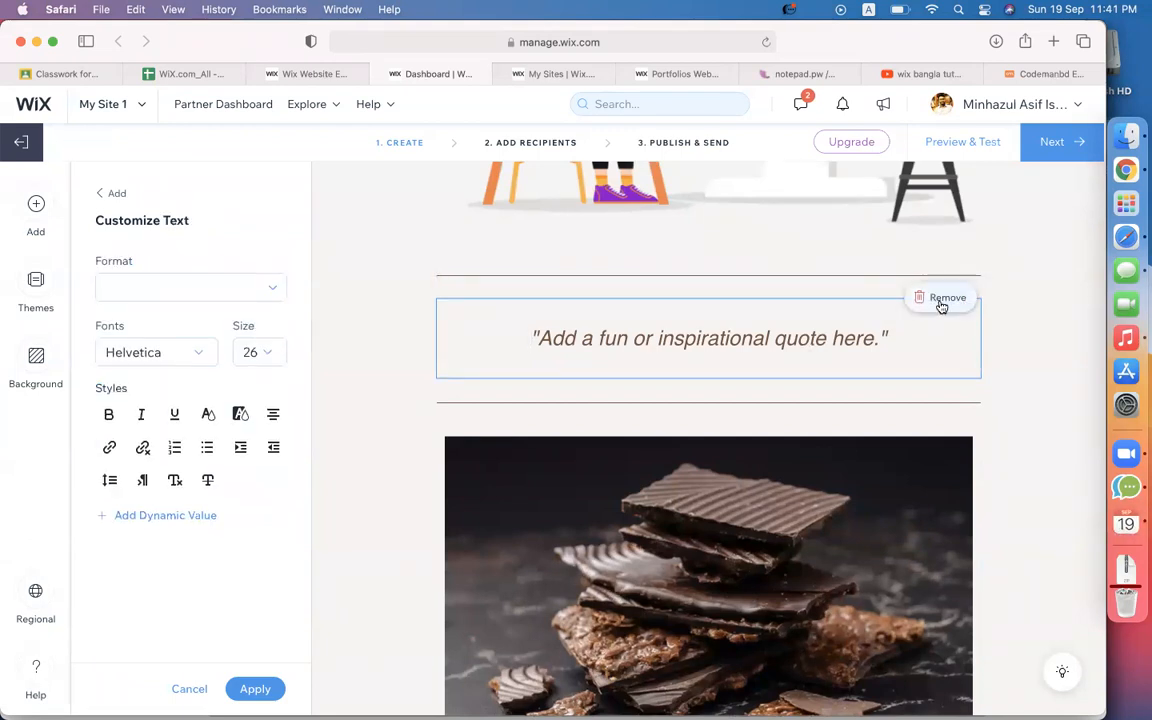
{"action": "left_click", "coordinate": [941, 304]}
{"action": "left_click", "coordinate": [922, 312]}
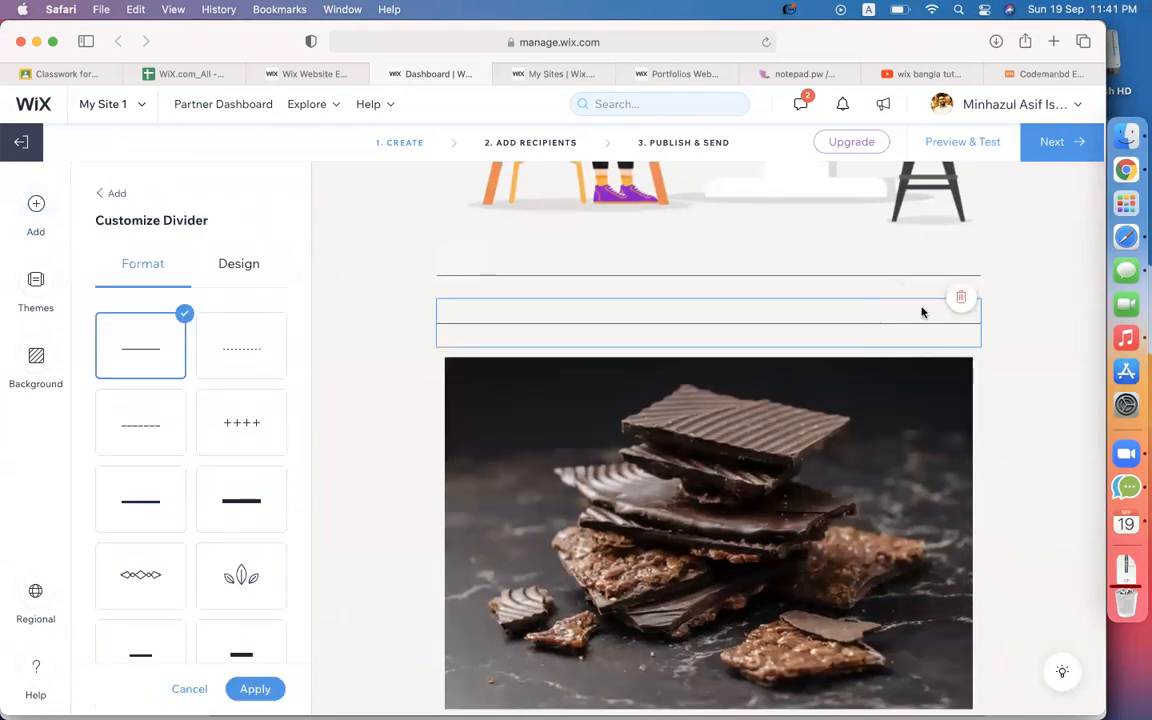
{"action": "left_click", "coordinate": [960, 297]}
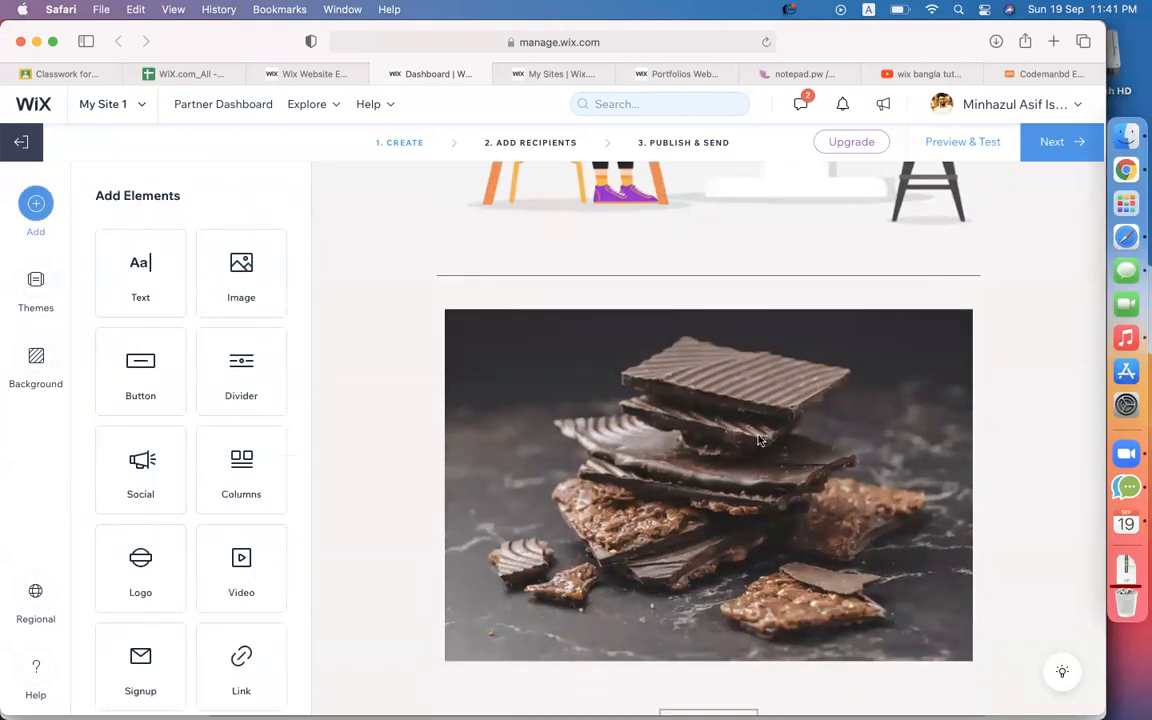
{"action": "left_click", "coordinate": [812, 406]}
{"action": "scroll", "coordinate": [919, 318], "scroll_direction": "up", "scroll_amount": 3}
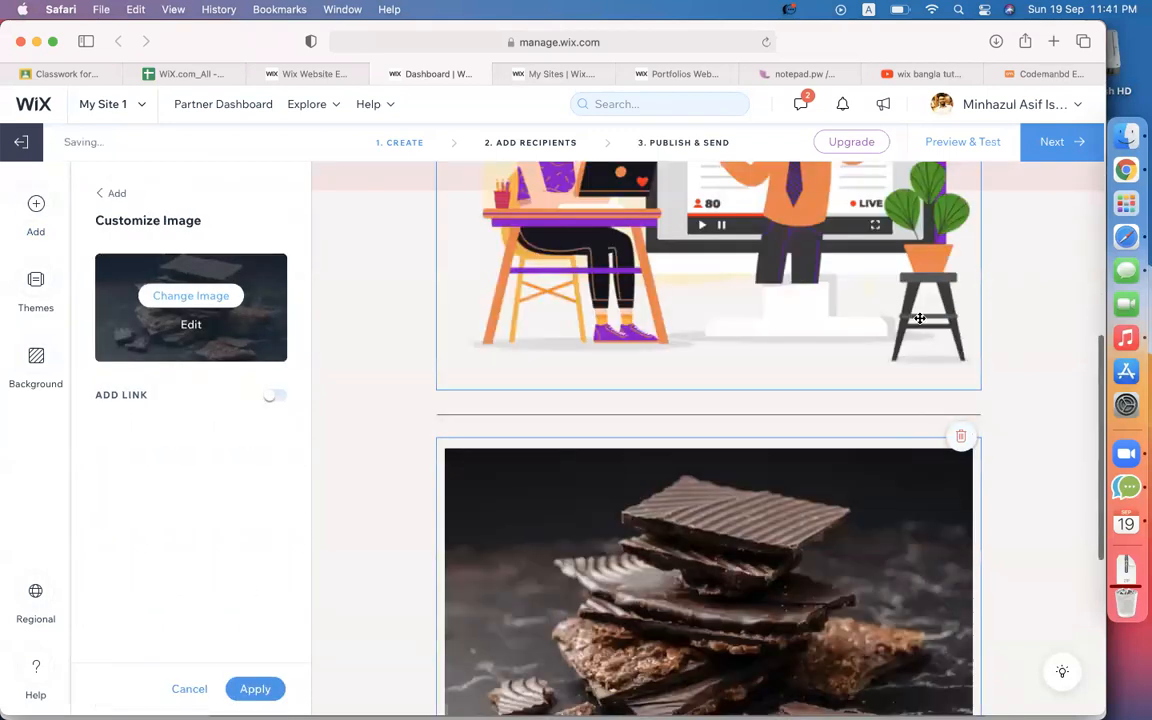
{"action": "left_click", "coordinate": [960, 436]}
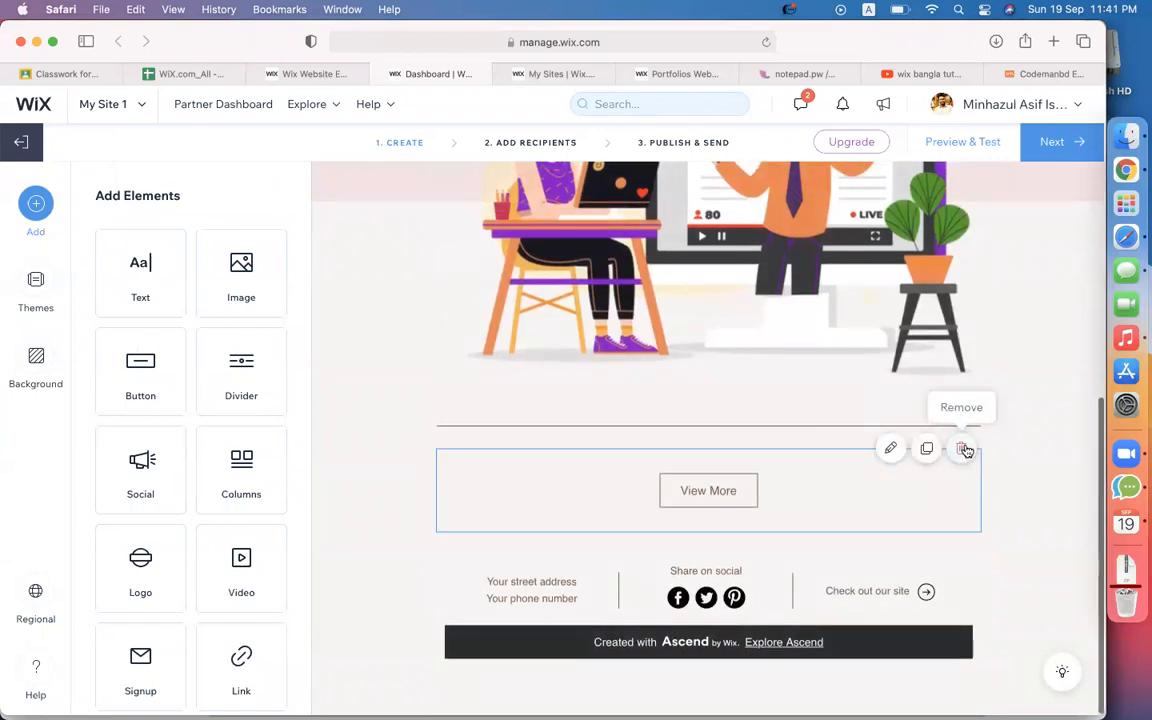
{"action": "left_click", "coordinate": [962, 450]}
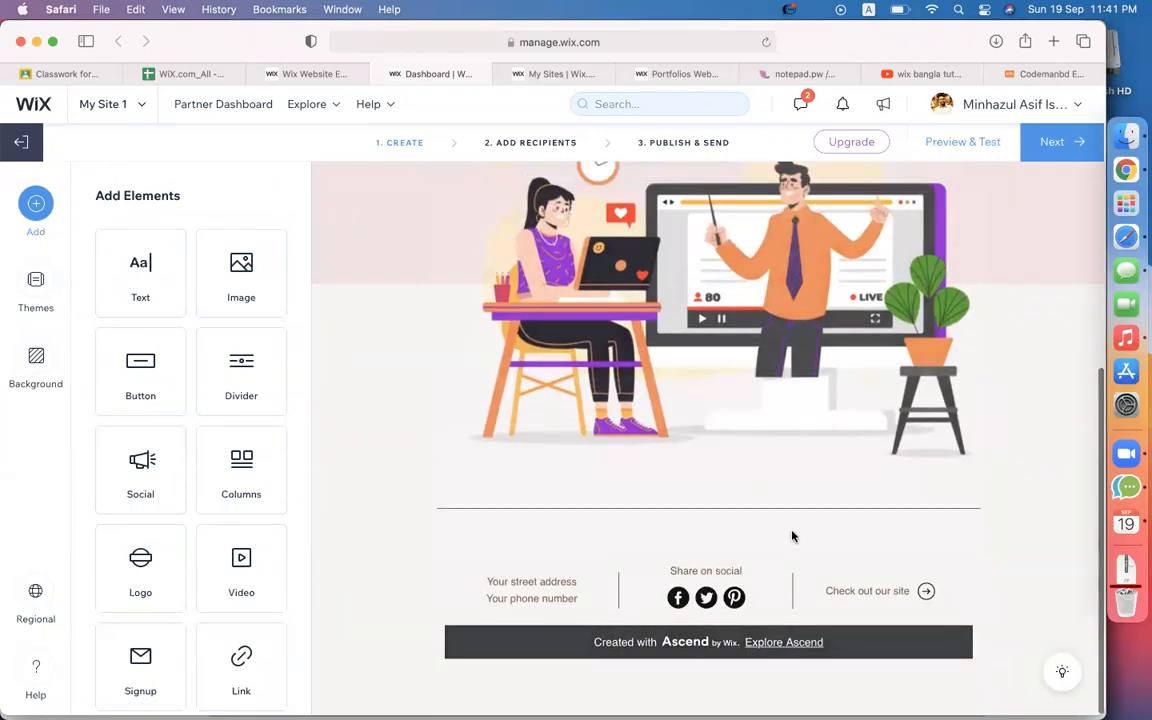
Review the footer's site link, keep its settings and proceed to adding recipients.
{"action": "left_click", "coordinate": [517, 586]}
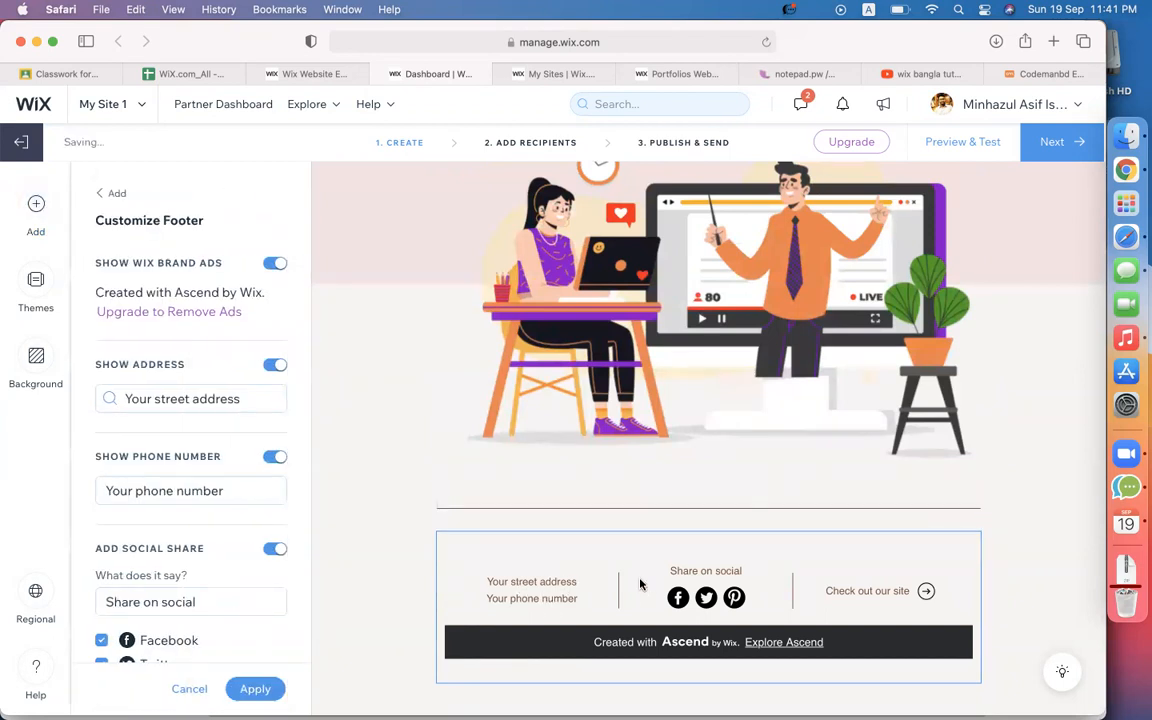
{"action": "scroll", "coordinate": [190, 496], "scroll_direction": "down", "scroll_amount": 5}
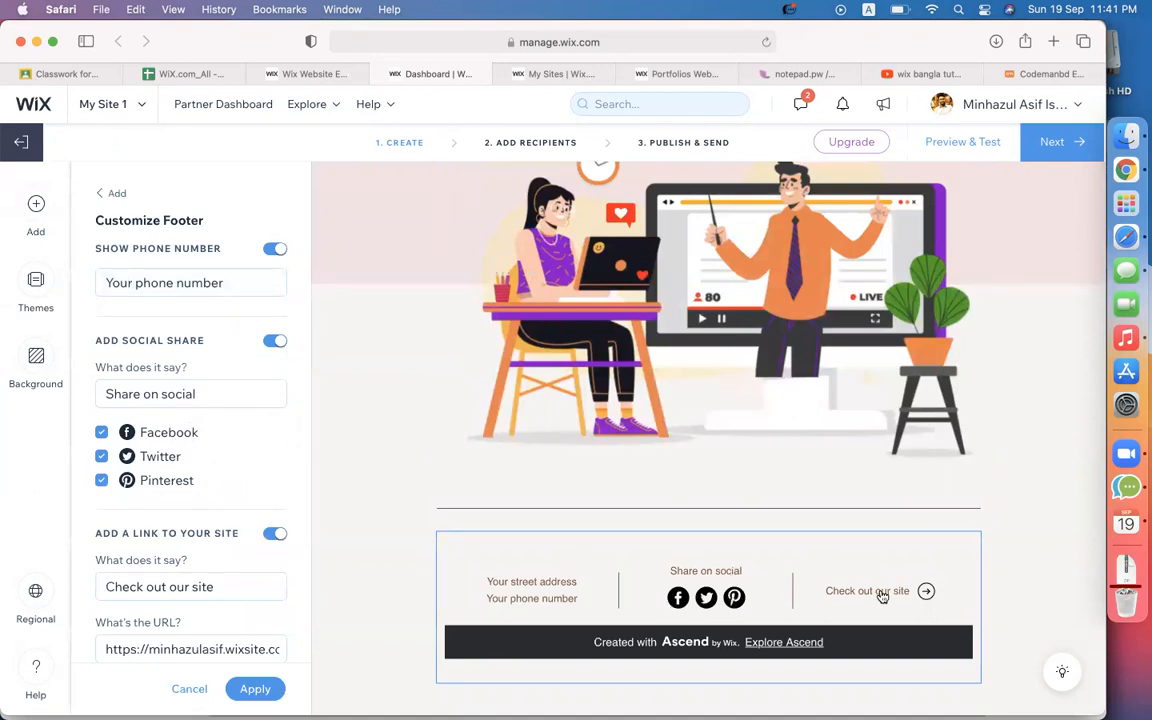
{"action": "scroll", "coordinate": [277, 615], "scroll_direction": "down", "scroll_amount": 2}
{"action": "left_click", "coordinate": [183, 570]}
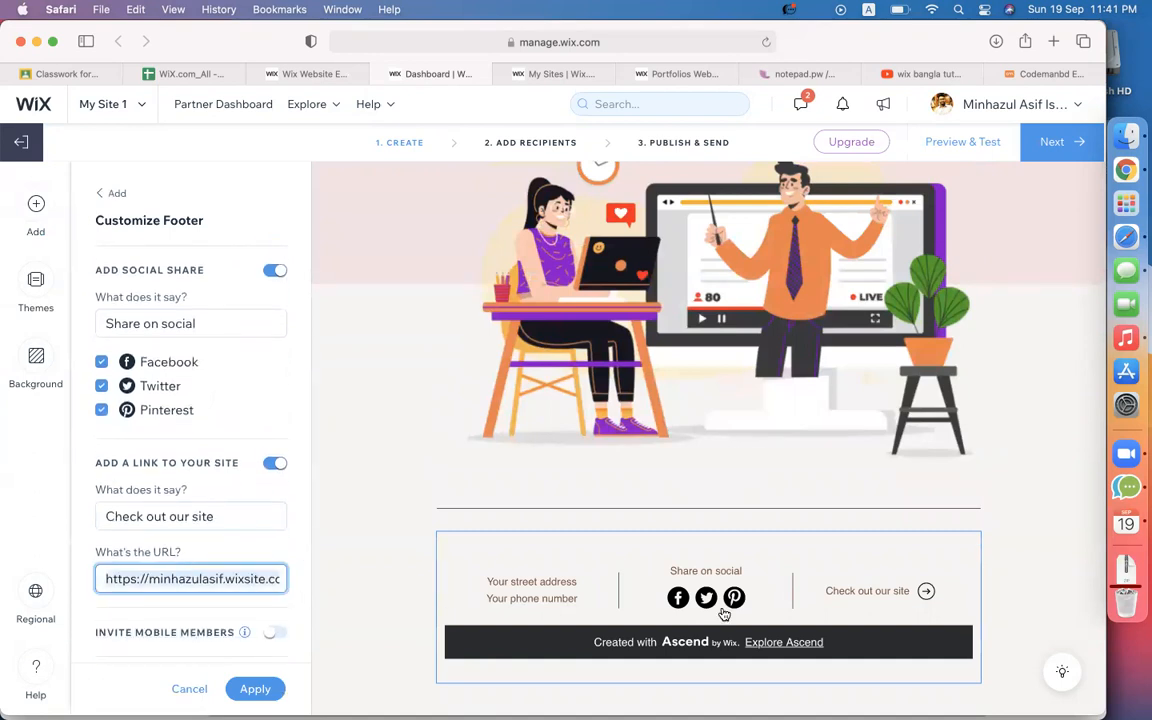
{"action": "left_click", "coordinate": [252, 687]}
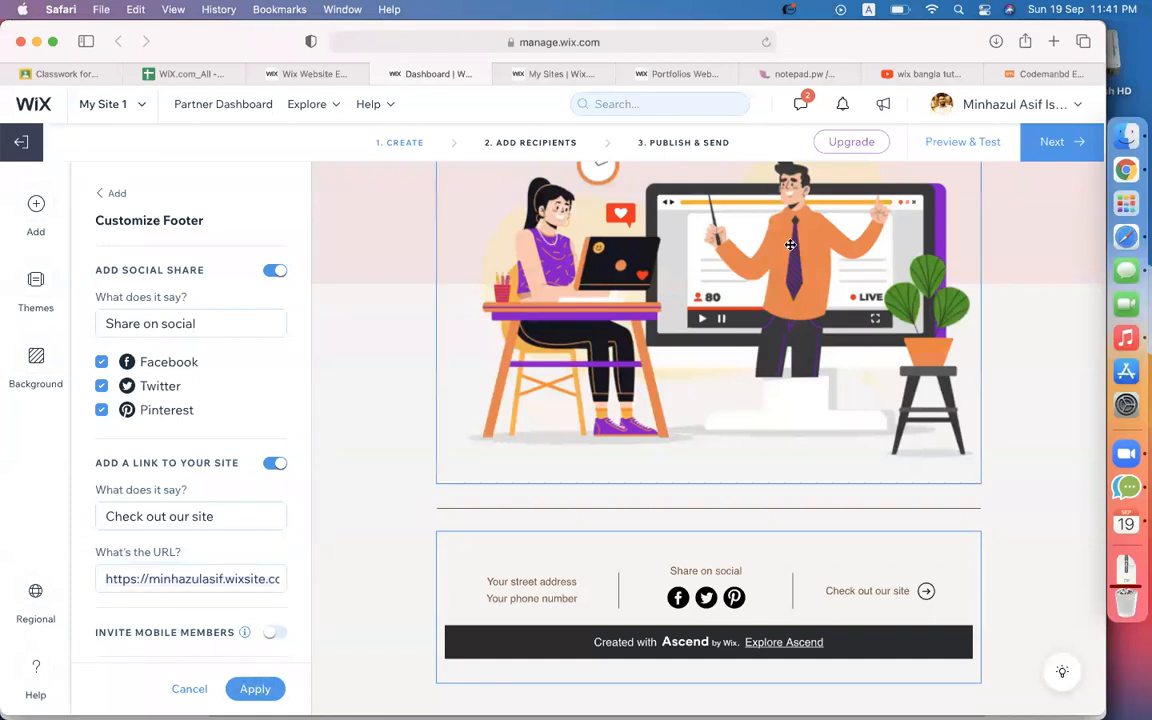
{"action": "scroll", "coordinate": [815, 260], "scroll_direction": "down", "scroll_amount": 3}
{"action": "scroll", "coordinate": [838, 280], "scroll_direction": "up", "scroll_amount": 3}
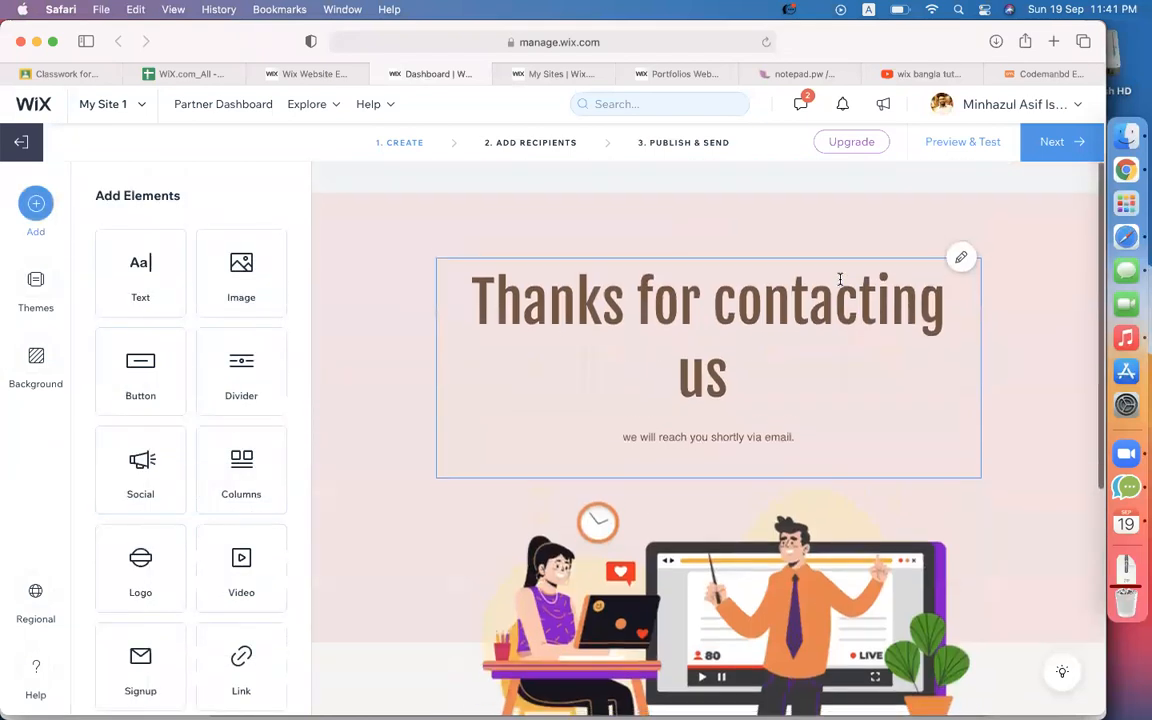
{"action": "left_click", "coordinate": [1058, 156]}
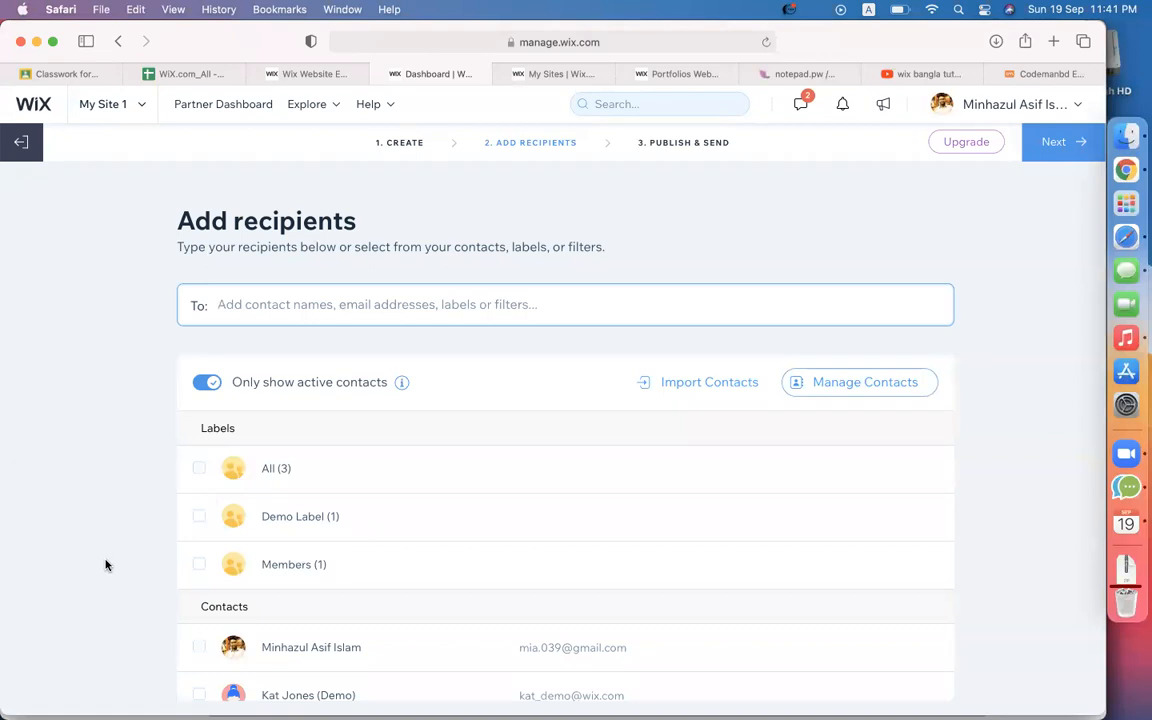
Address the campaign to All (3) contacts and continue to Publish & send.
{"action": "left_click", "coordinate": [200, 468]}
{"action": "left_click", "coordinate": [699, 227]}
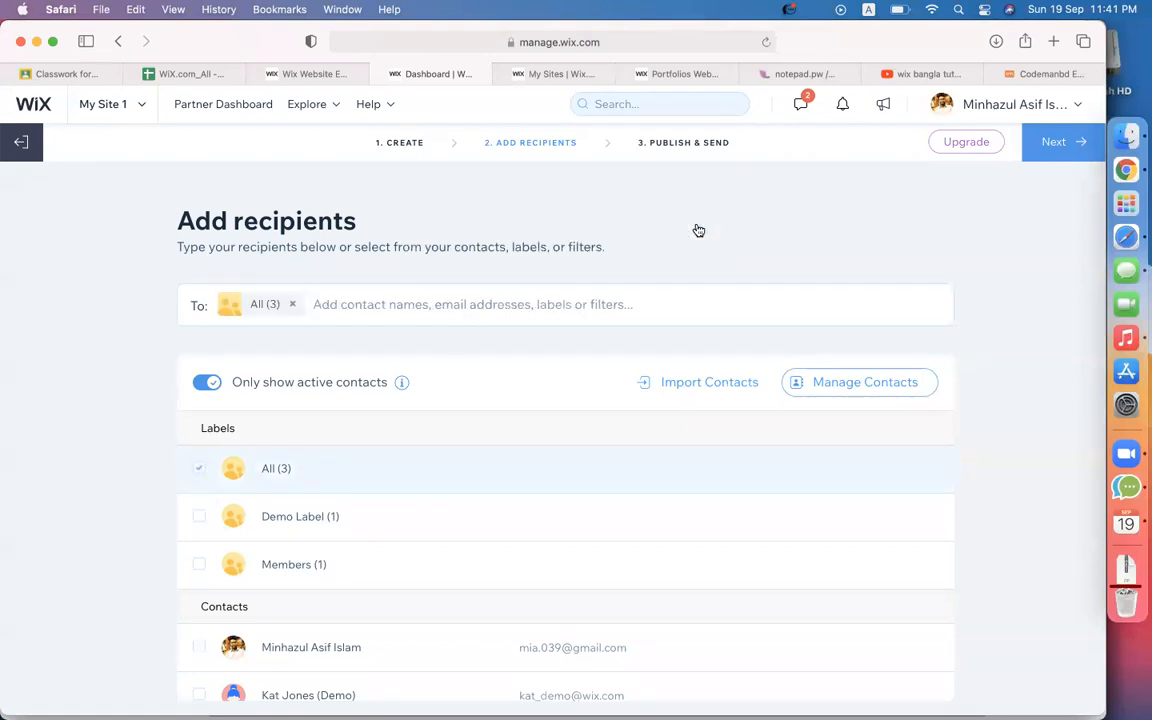
{"action": "left_click", "coordinate": [1049, 144]}
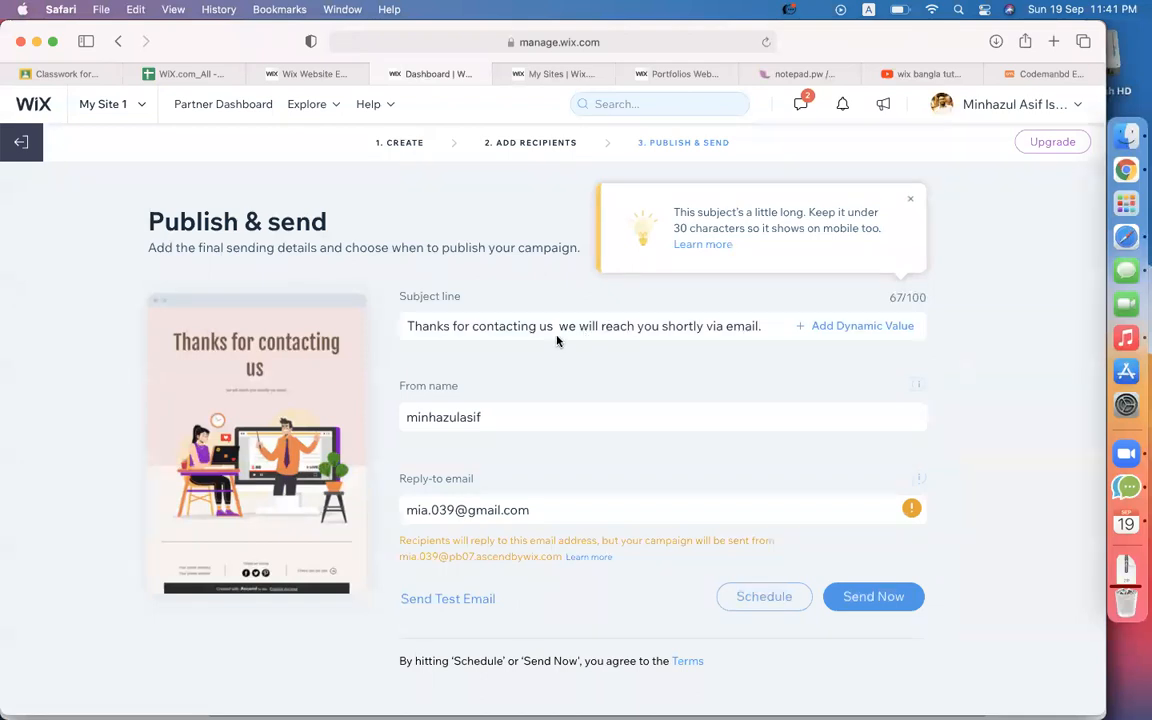
Trim the subject line to 'Thanks for contacting us' and review From name and Reply-to.
{"action": "left_click_drag", "start_coordinate": [555, 328], "coordinate": [797, 330]}
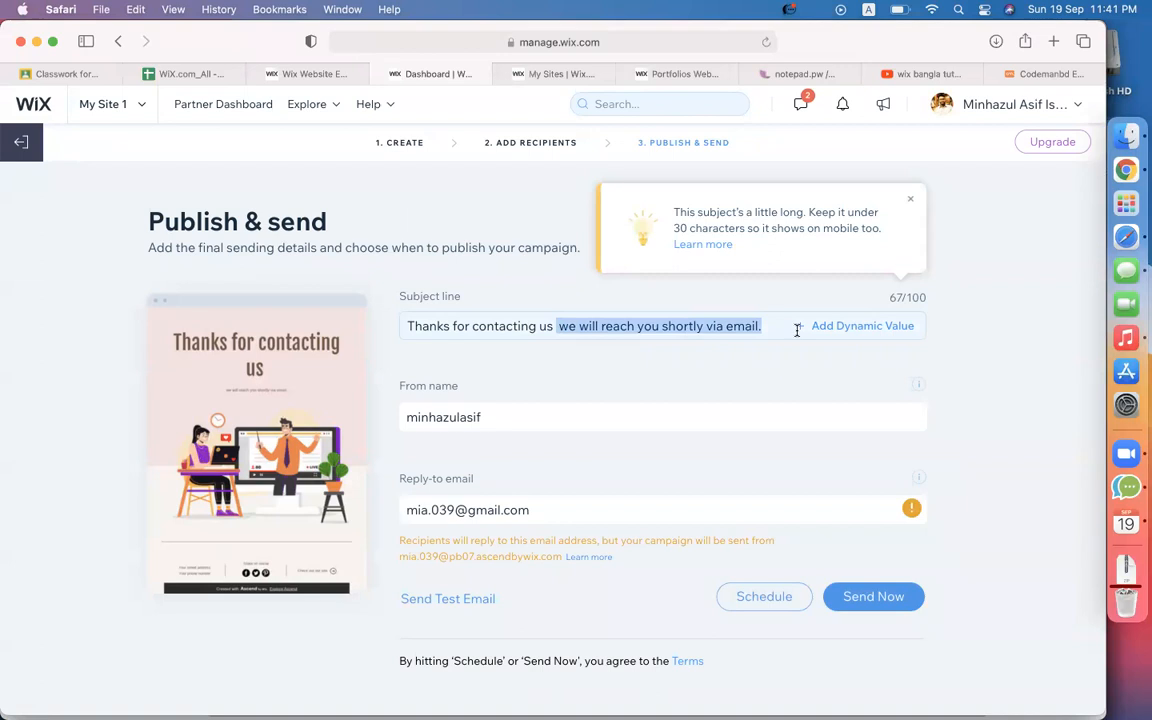
{"action": "key", "text": "BackSpace"}
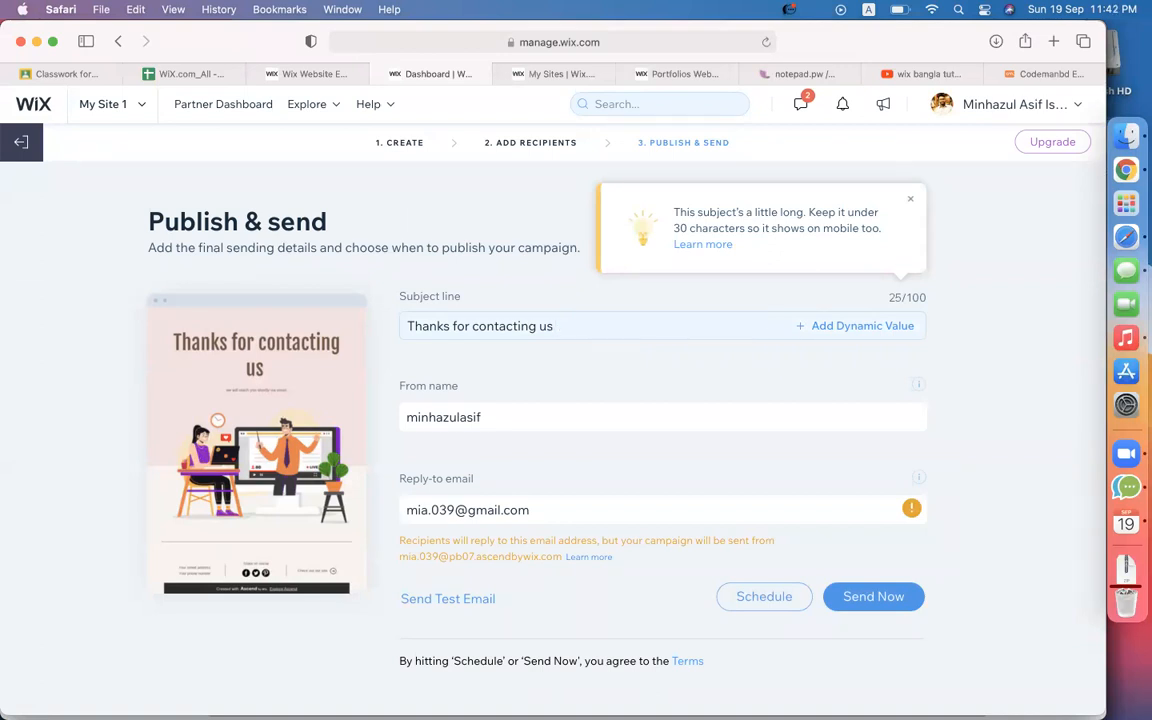
{"action": "left_click", "coordinate": [542, 414]}
{"action": "left_click", "coordinate": [569, 521]}
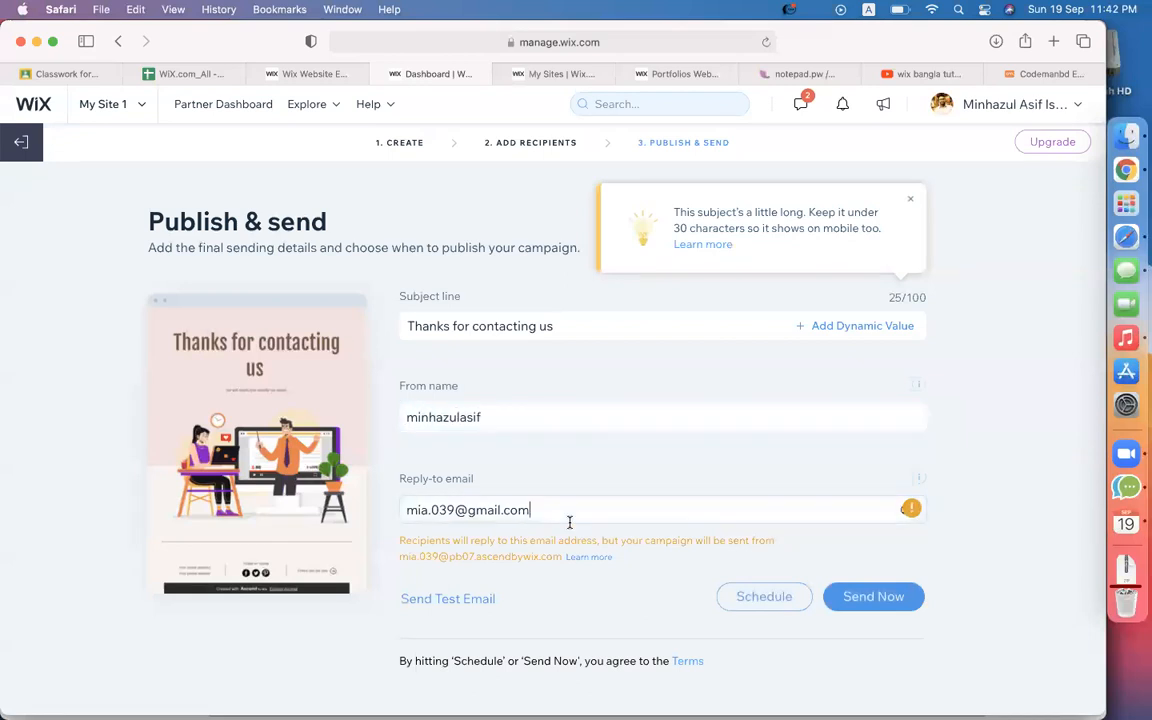
{"action": "left_click", "coordinate": [649, 448]}
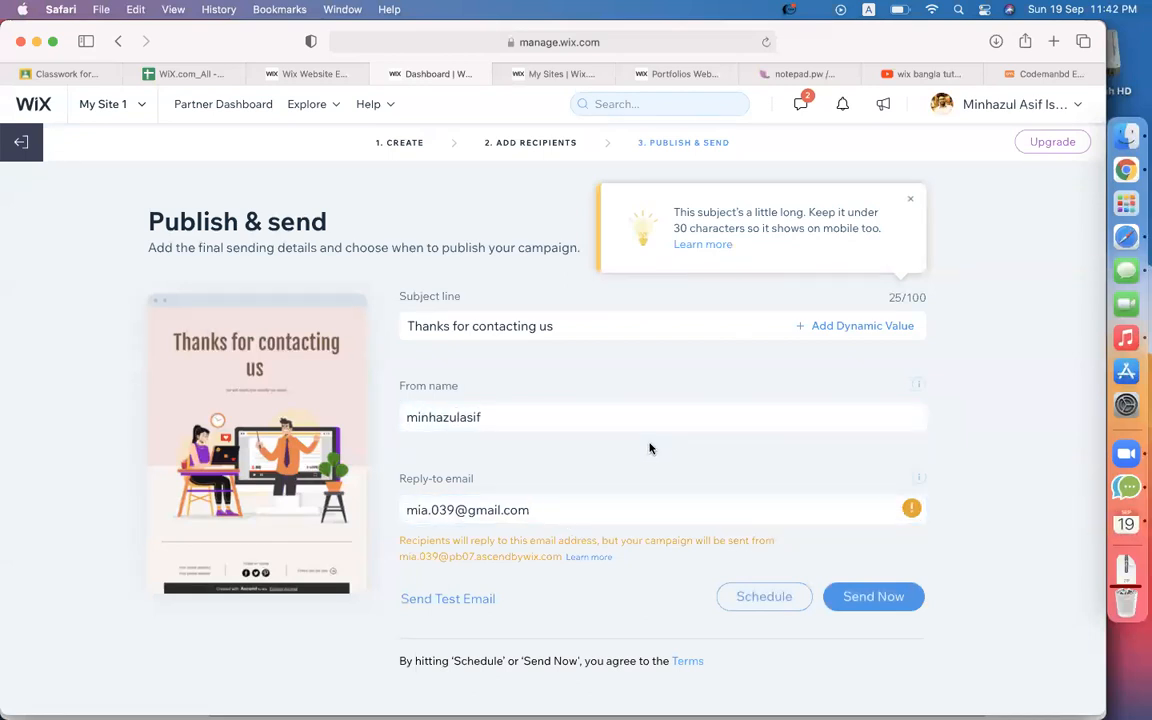
Send a test copy of the campaign to the user's Gmail address and close the confirmation.
{"action": "left_click", "coordinate": [448, 599]}
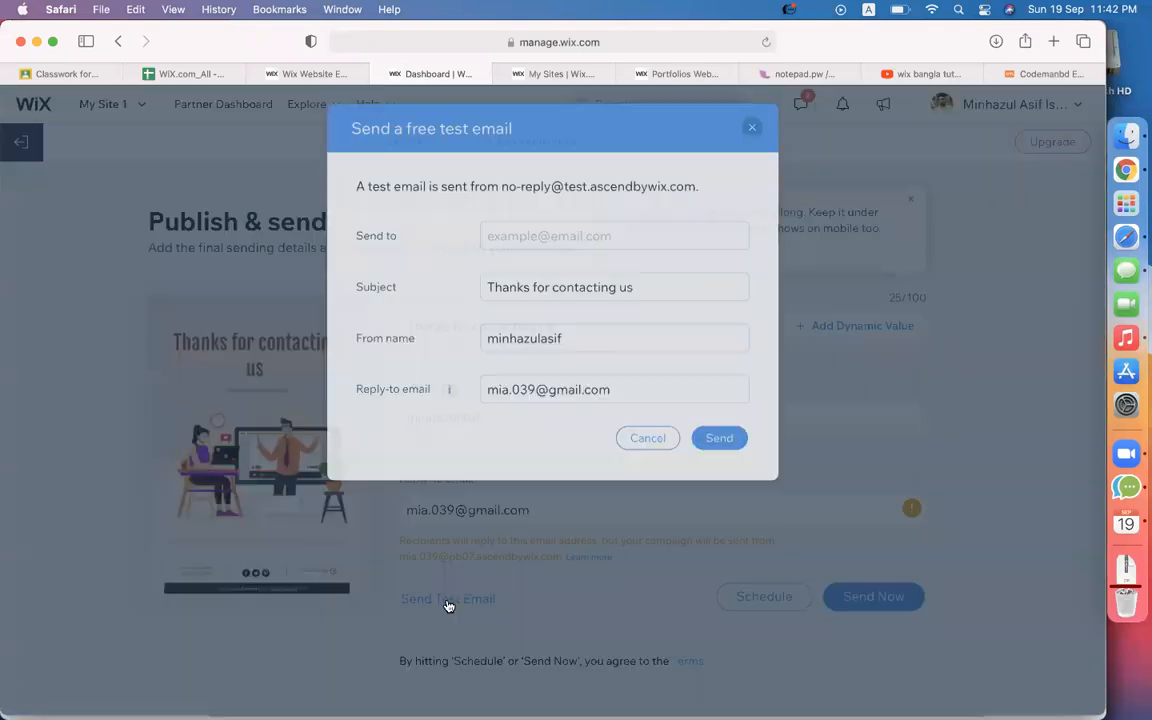
{"action": "left_click", "coordinate": [566, 243]}
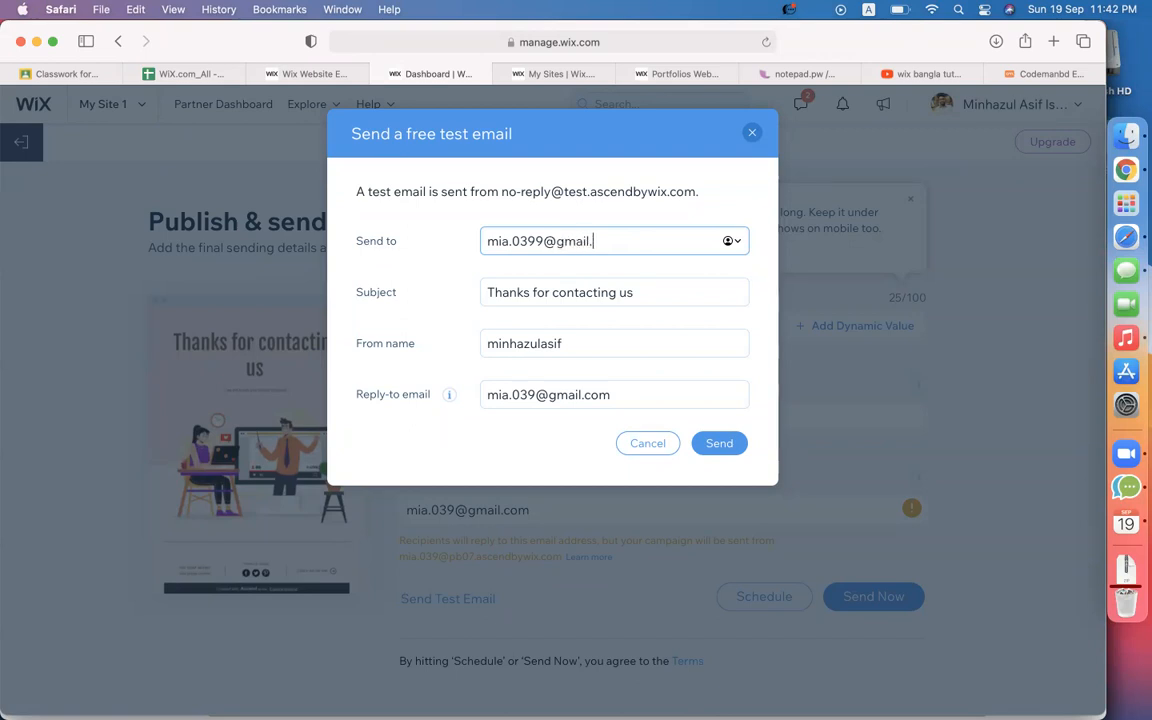
{"action": "left_click", "coordinate": [716, 450]}
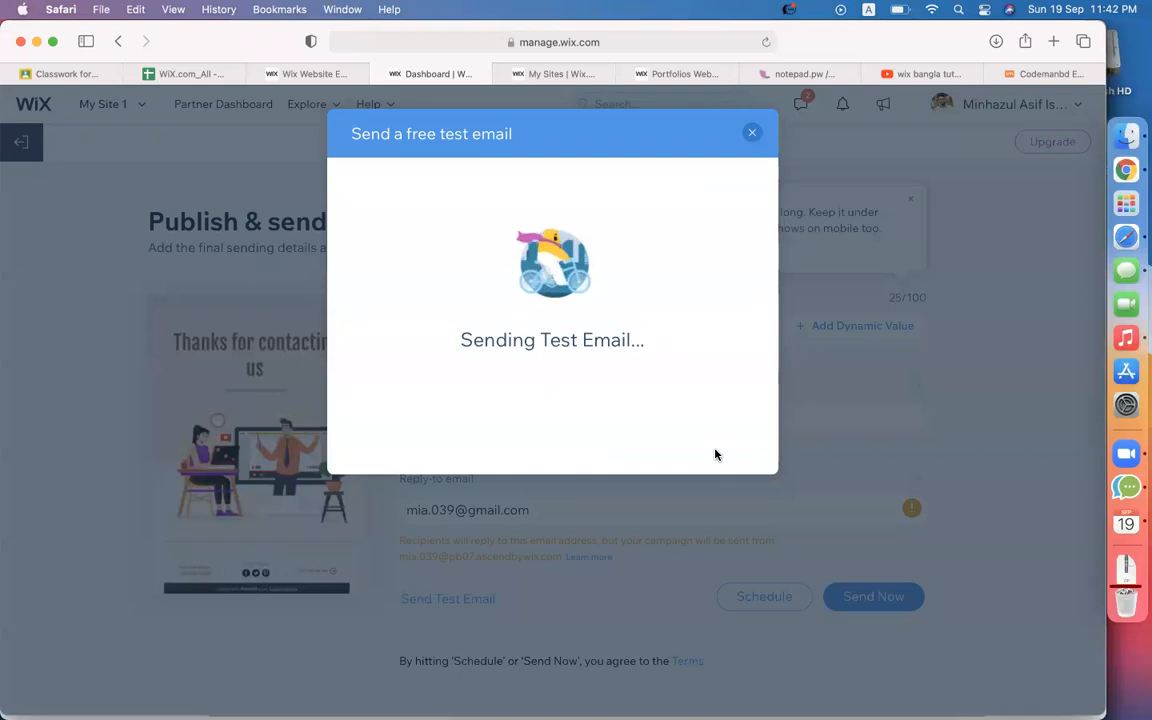
{"action": "left_click", "coordinate": [566, 402]}
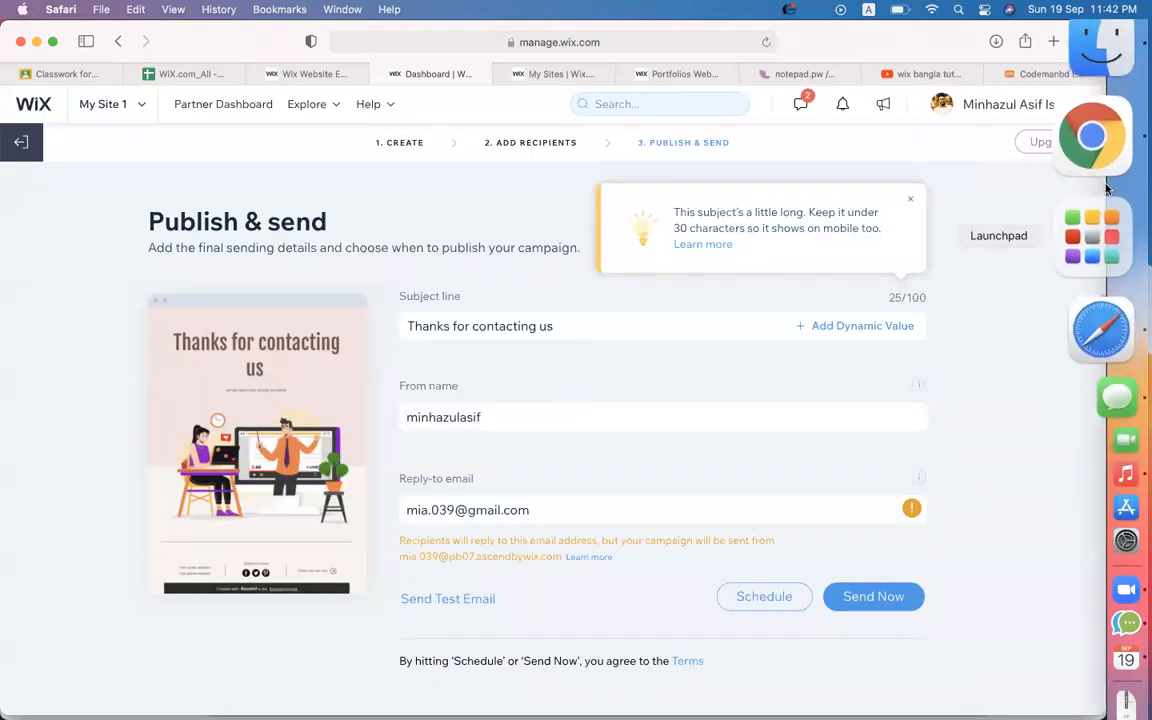
Open Gmail in a new Chrome tab and look at the Promotions account-updated email.
{"action": "left_click", "coordinate": [1105, 176]}
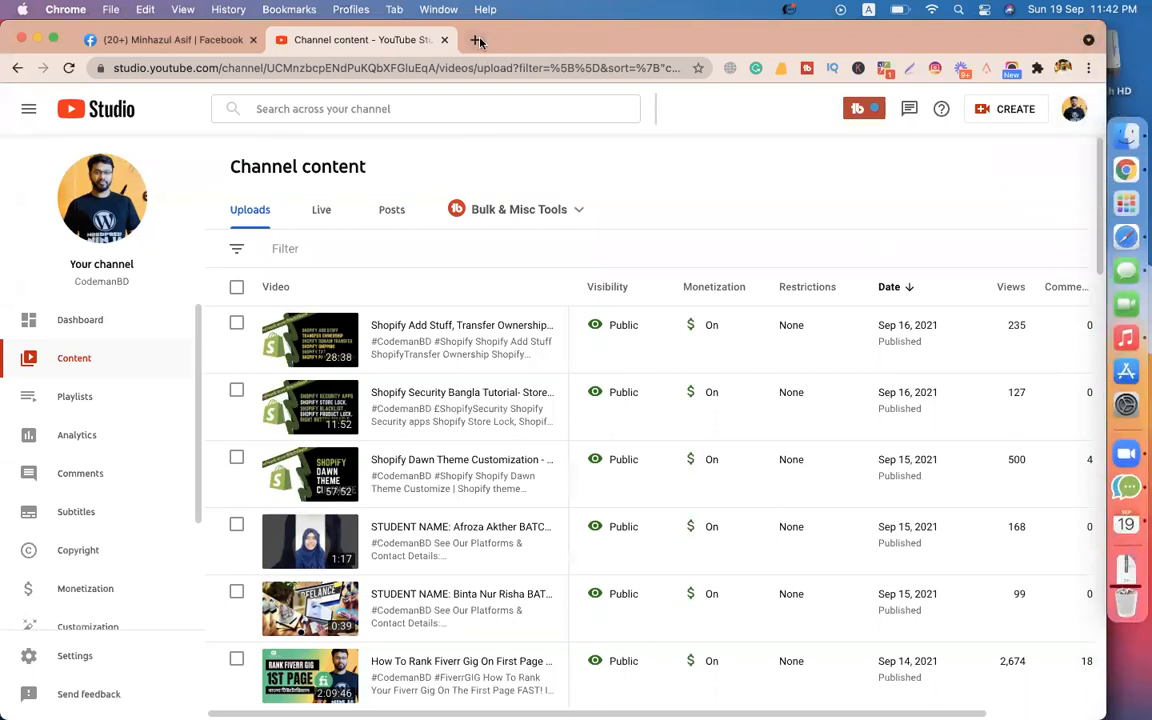
{"action": "left_click", "coordinate": [478, 40]}
{"action": "type", "text": "gm"}
{"action": "key", "text": "Return"}
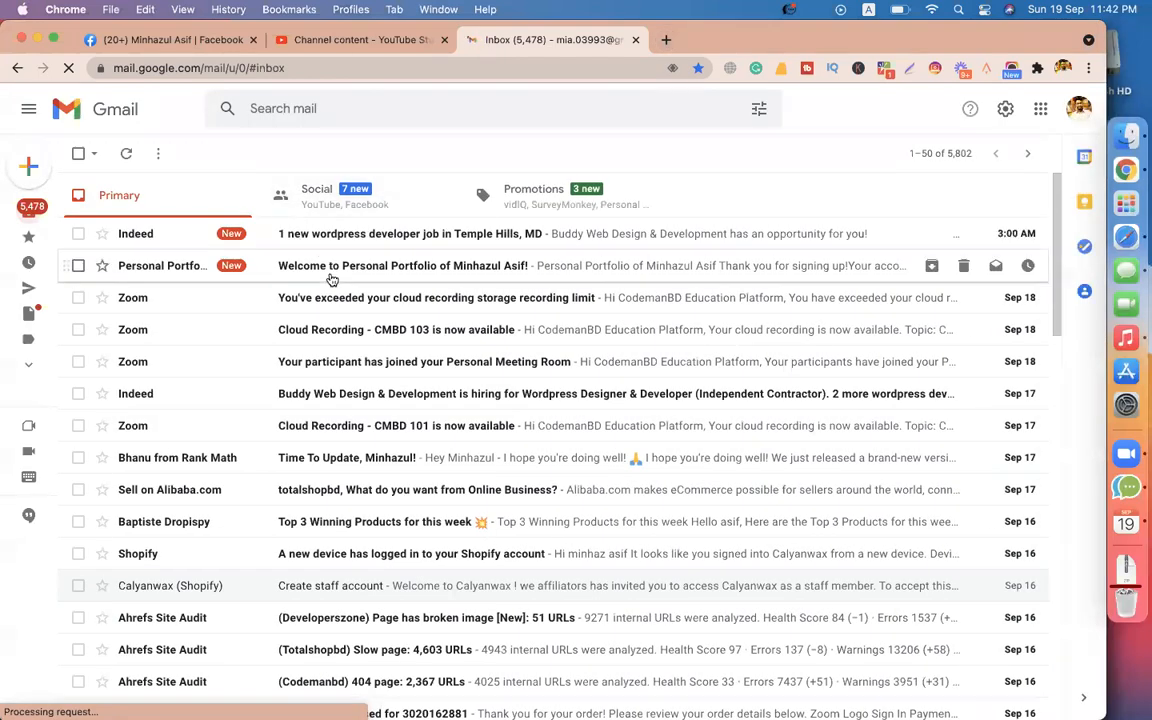
{"action": "left_click", "coordinate": [510, 199]}
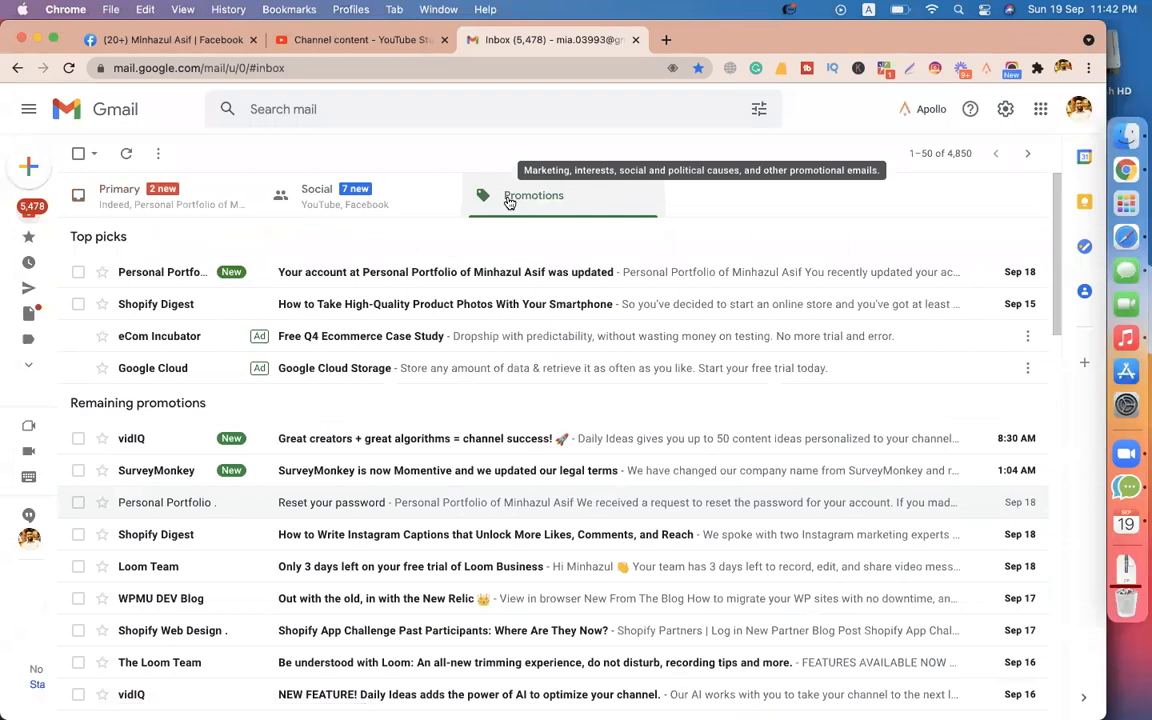
{"action": "left_click", "coordinate": [442, 270]}
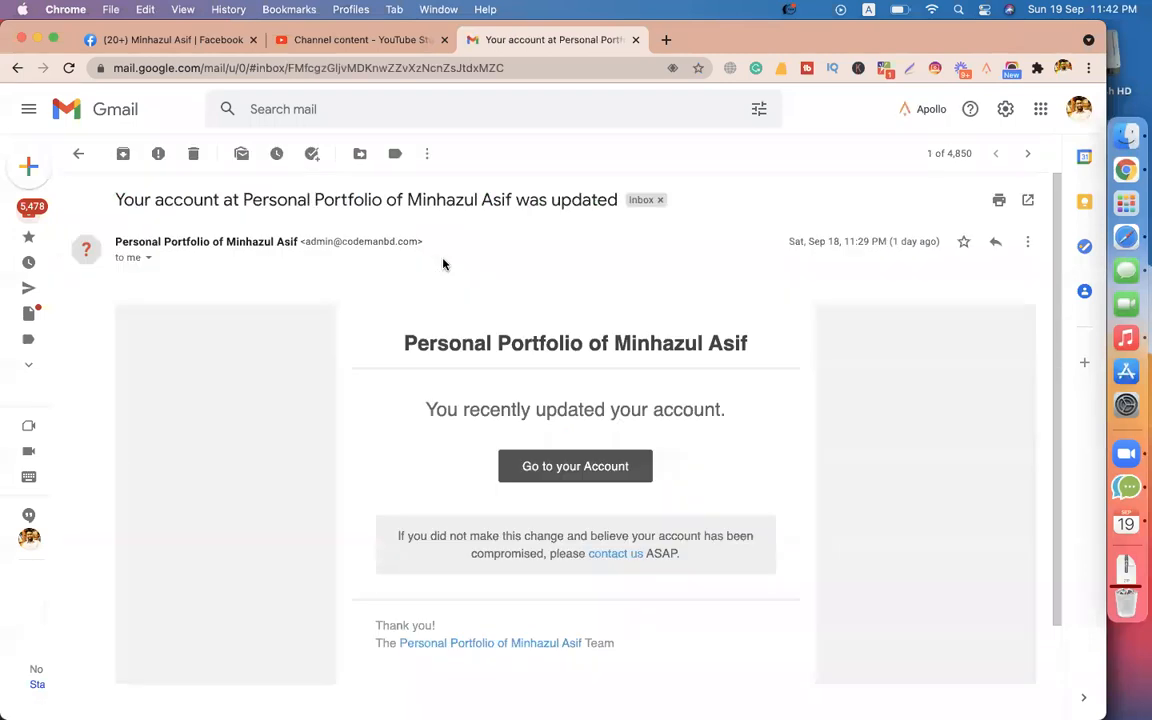
{"action": "left_click", "coordinate": [78, 153]}
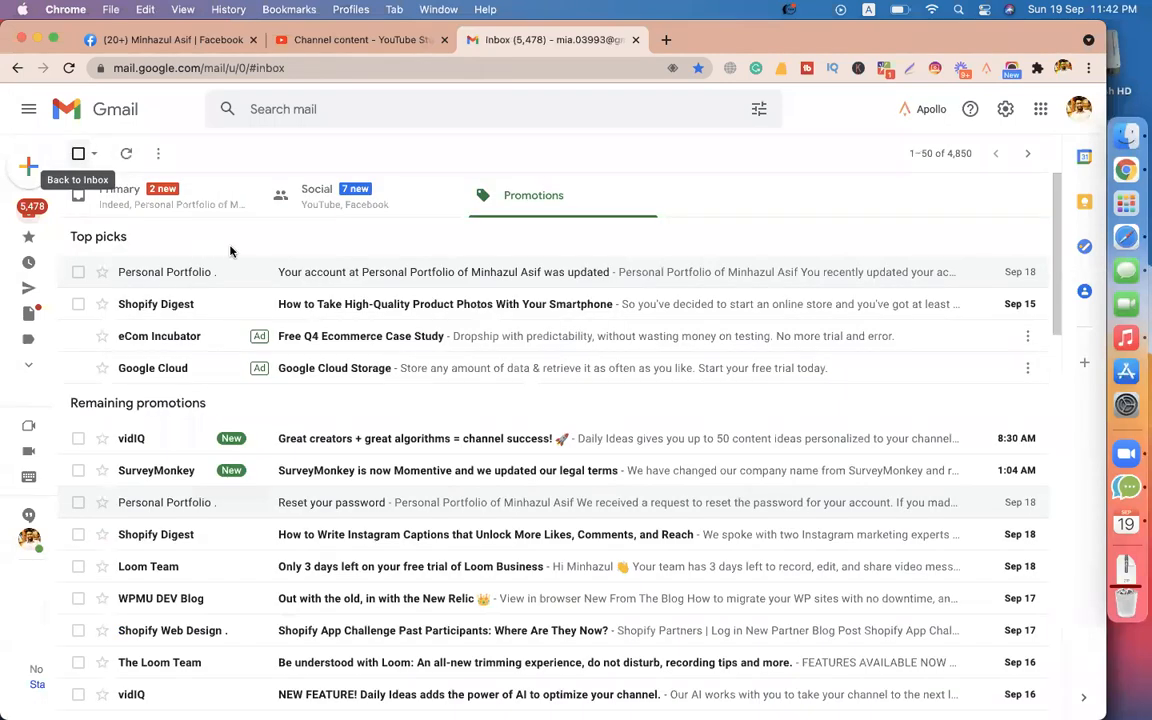
Check Primary, Social and Promotions with refreshes for the test email, then return to Safari.
{"action": "left_click", "coordinate": [166, 205]}
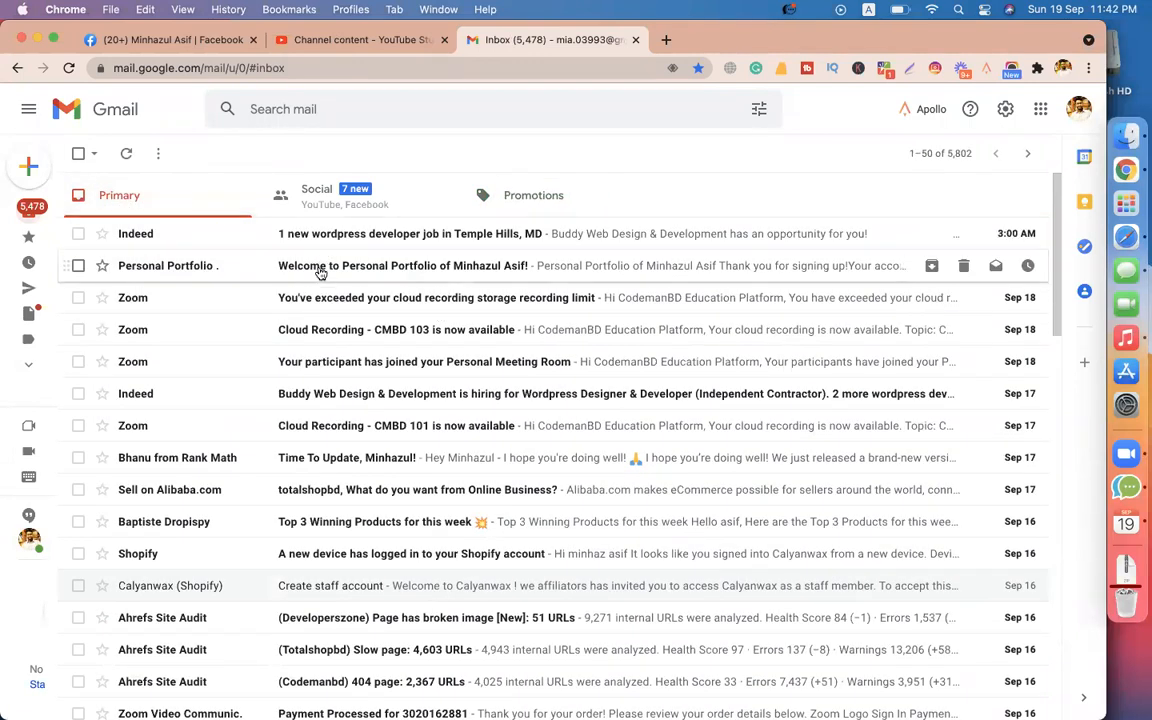
{"action": "left_click", "coordinate": [126, 153]}
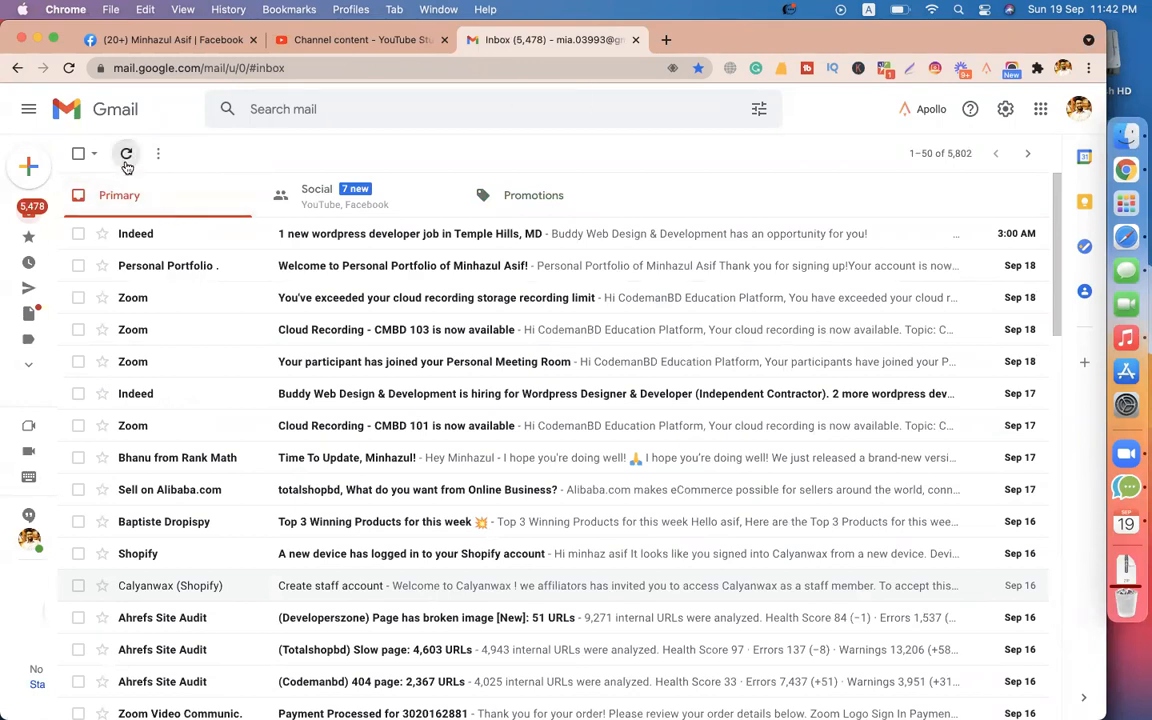
{"action": "left_click", "coordinate": [380, 214]}
{"action": "left_click", "coordinate": [565, 202]}
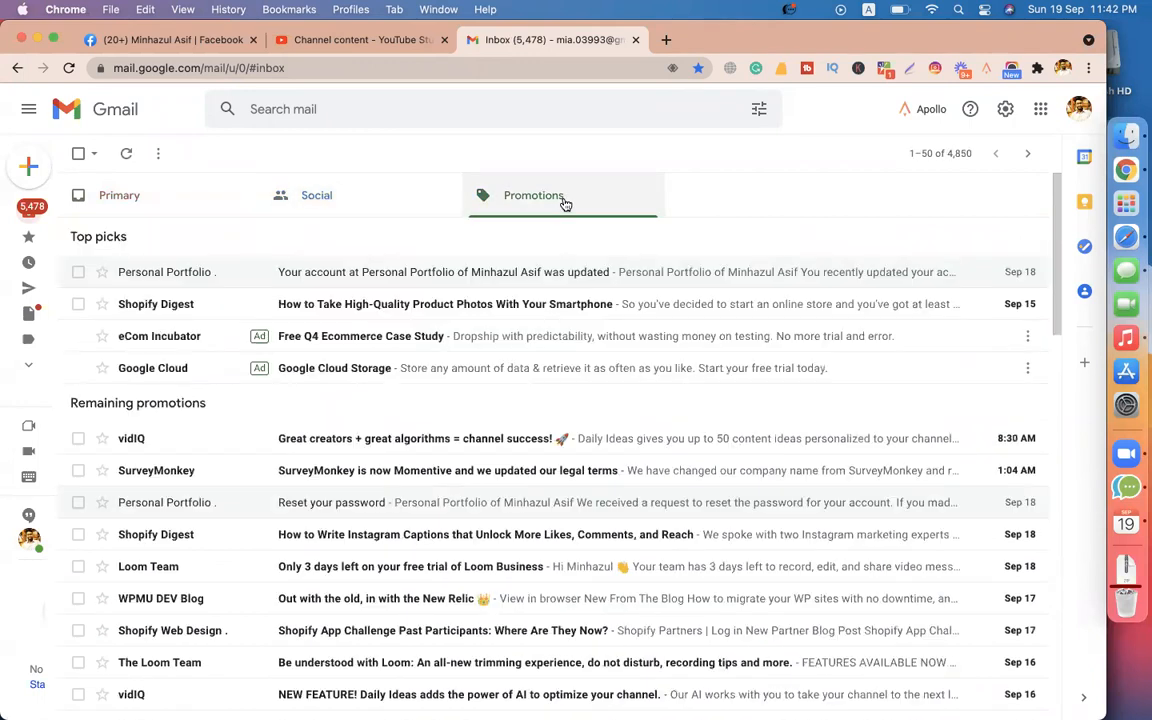
{"action": "left_click", "coordinate": [159, 204]}
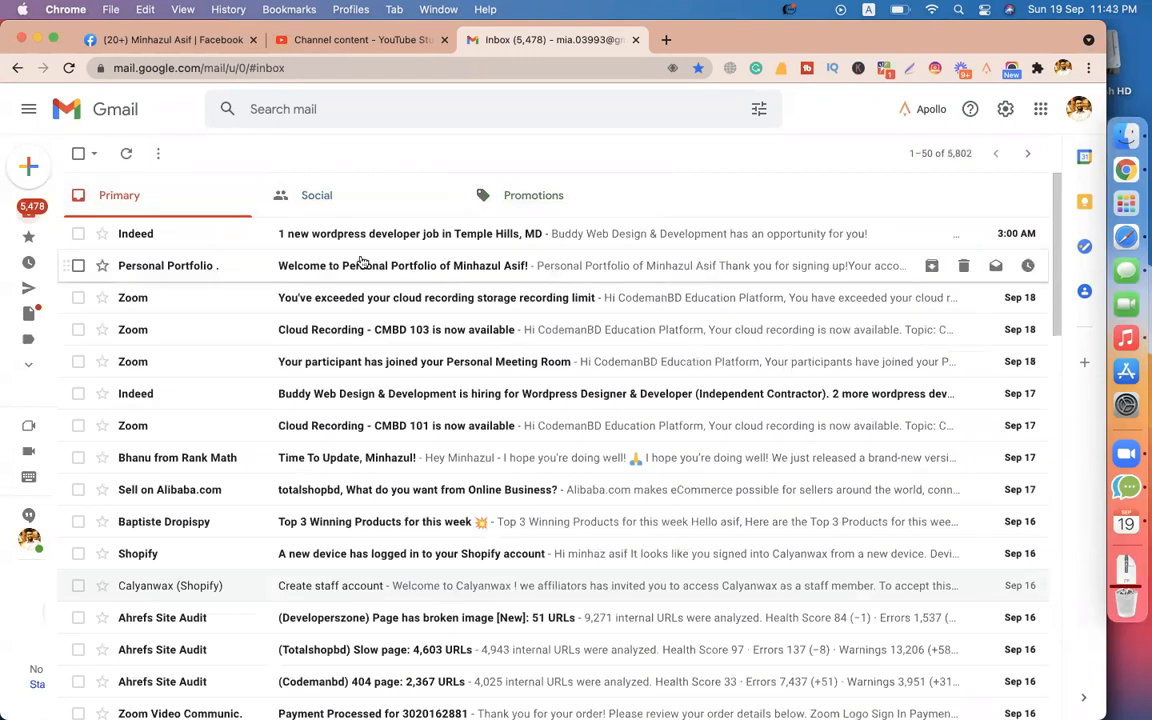
{"action": "scroll", "coordinate": [430, 446], "scroll_direction": "down", "scroll_amount": 4}
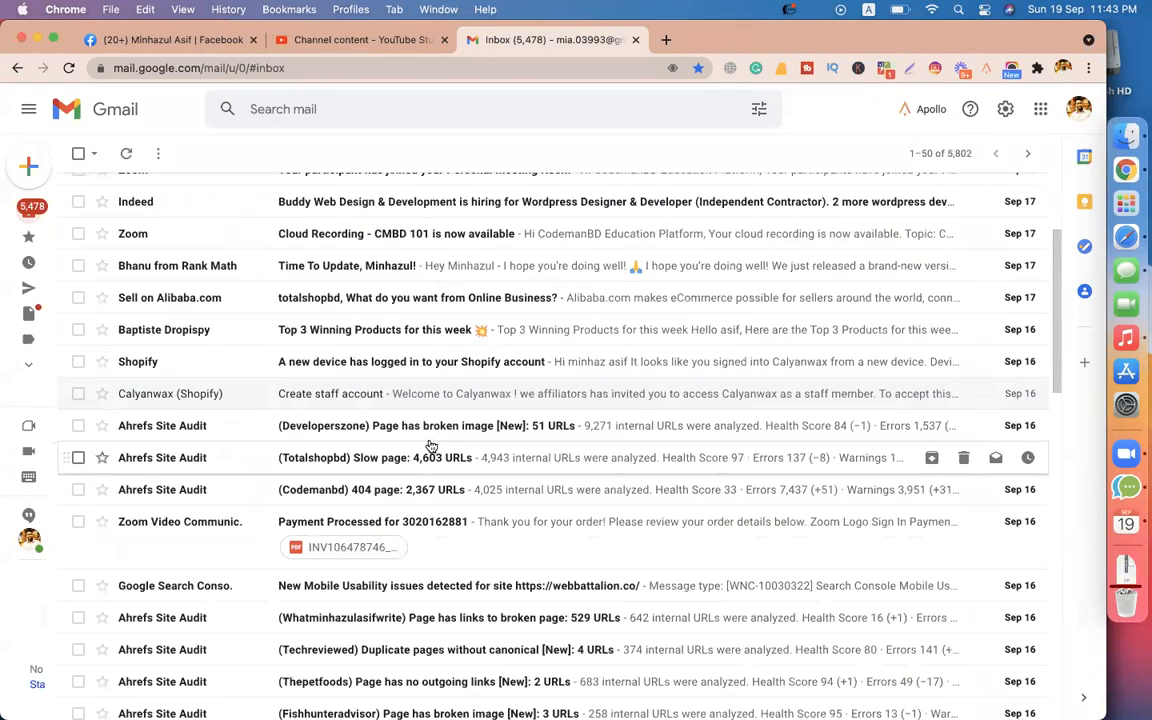
{"action": "scroll", "coordinate": [430, 446], "scroll_direction": "down", "scroll_amount": 10}
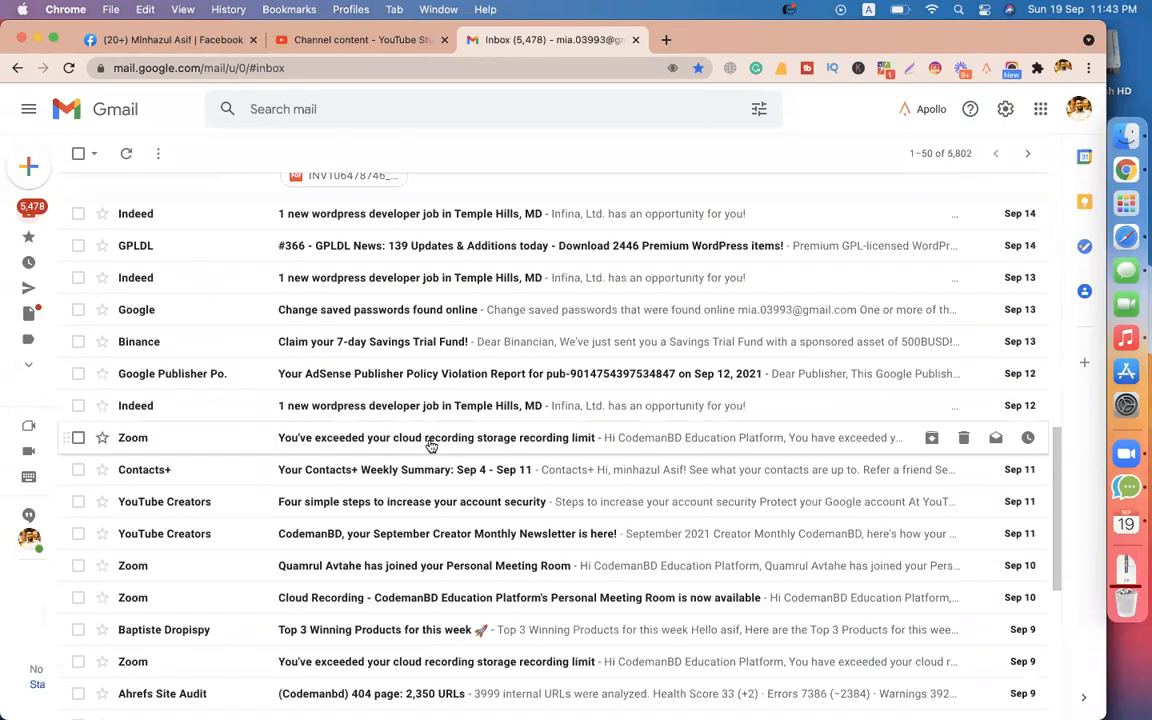
{"action": "scroll", "coordinate": [430, 446], "scroll_direction": "up", "scroll_amount": 15}
{"action": "left_click", "coordinate": [126, 153]}
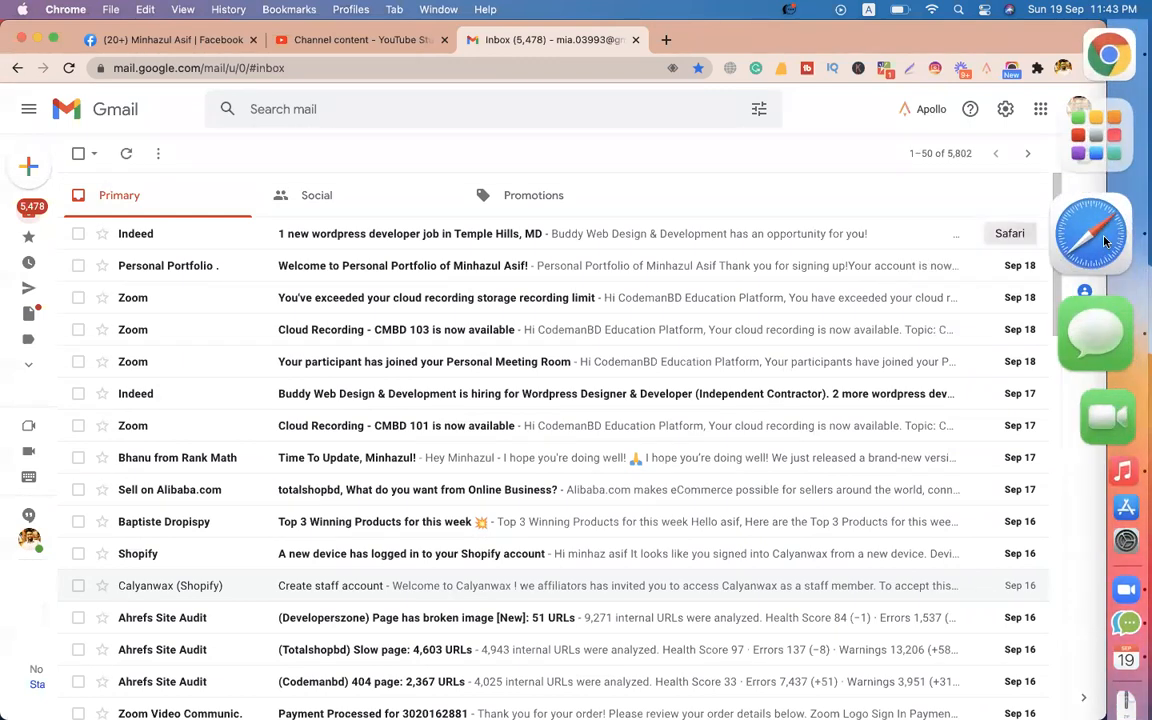
{"action": "left_click", "coordinate": [1095, 205]}
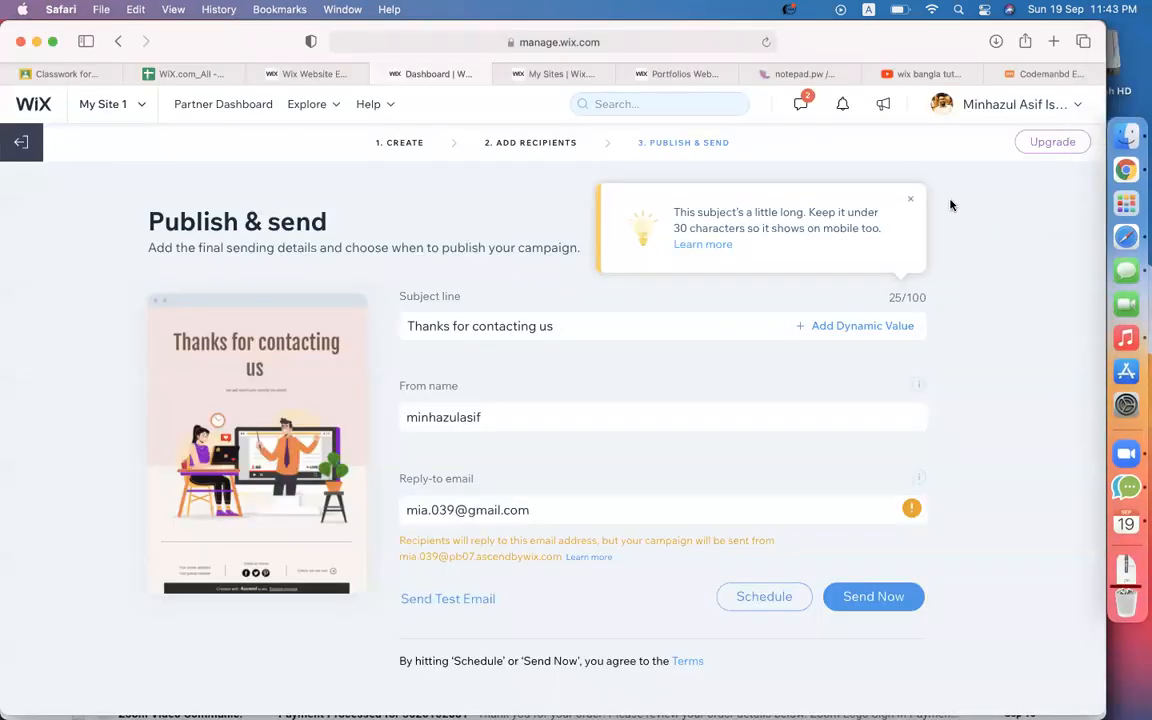
Send the 'Thanks for contacting us' campaign now, dismiss the success dialog and return to the site editor.
{"action": "left_click", "coordinate": [872, 600]}
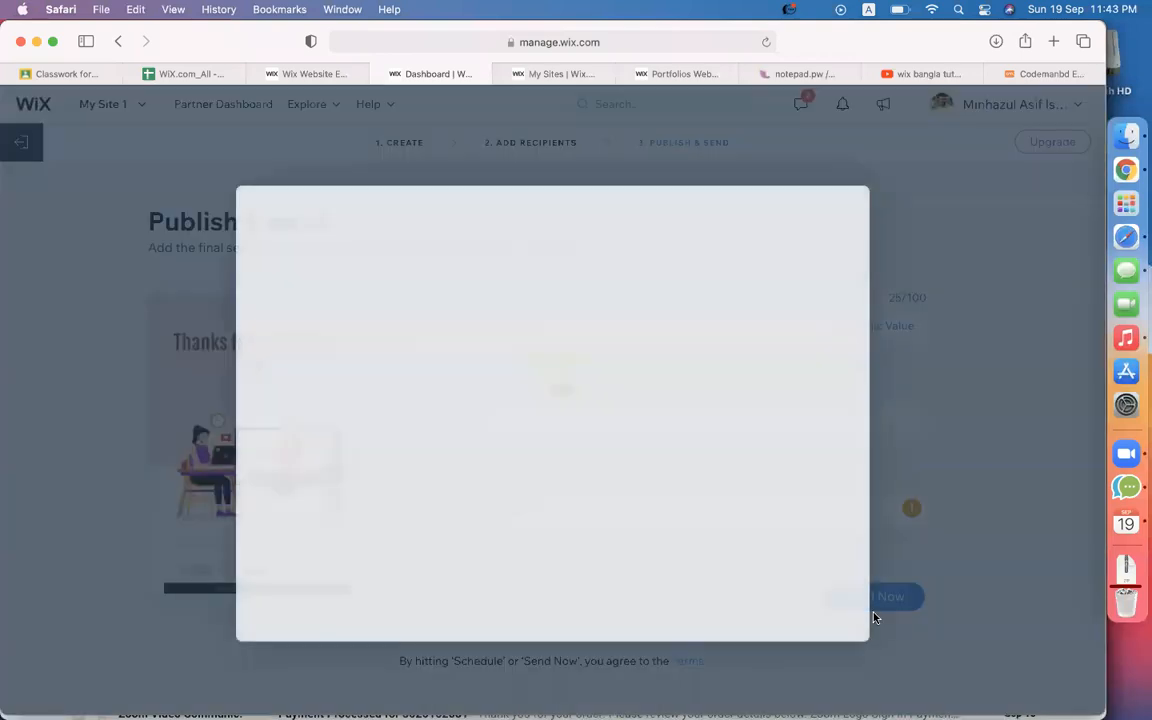
{"action": "left_click", "coordinate": [796, 587]}
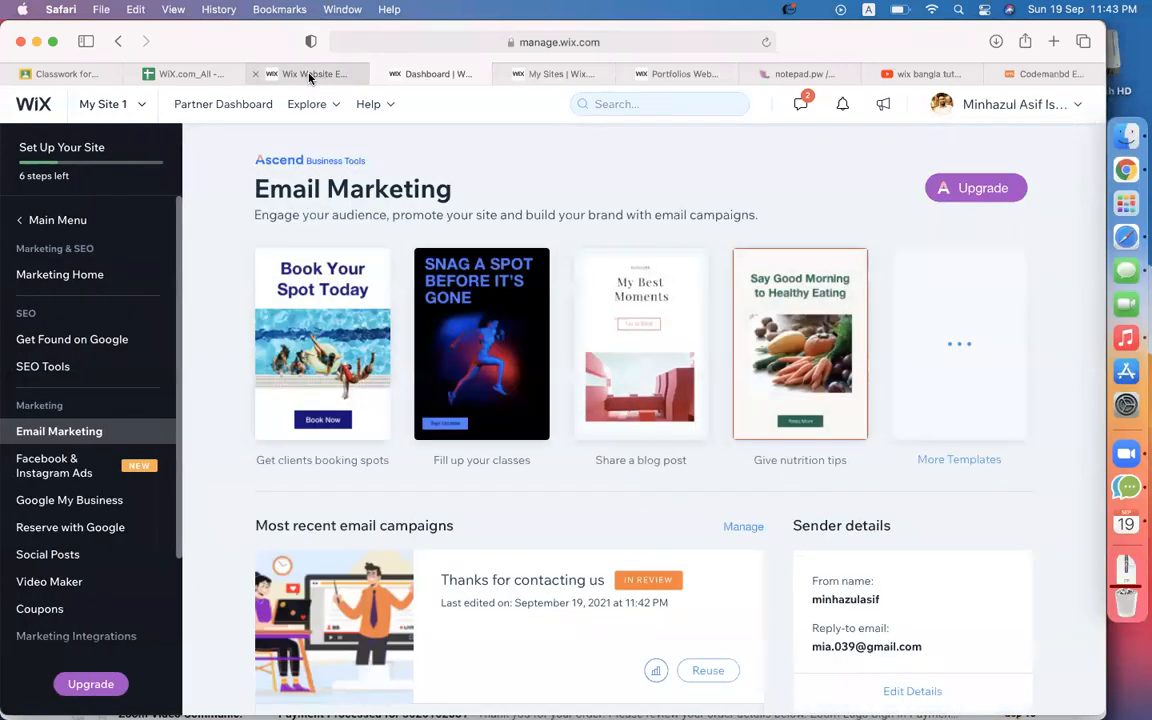
{"action": "scroll", "coordinate": [440, 340], "scroll_direction": "down", "scroll_amount": 5}
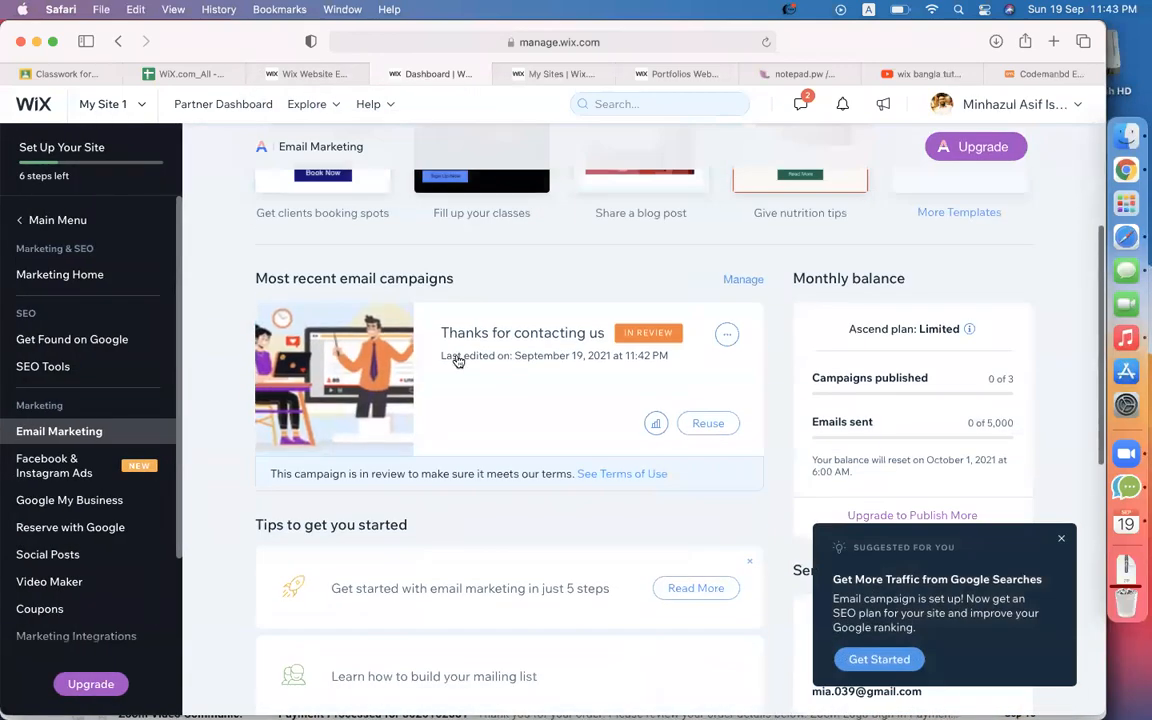
{"action": "scroll", "coordinate": [450, 558], "scroll_direction": "down", "scroll_amount": 3}
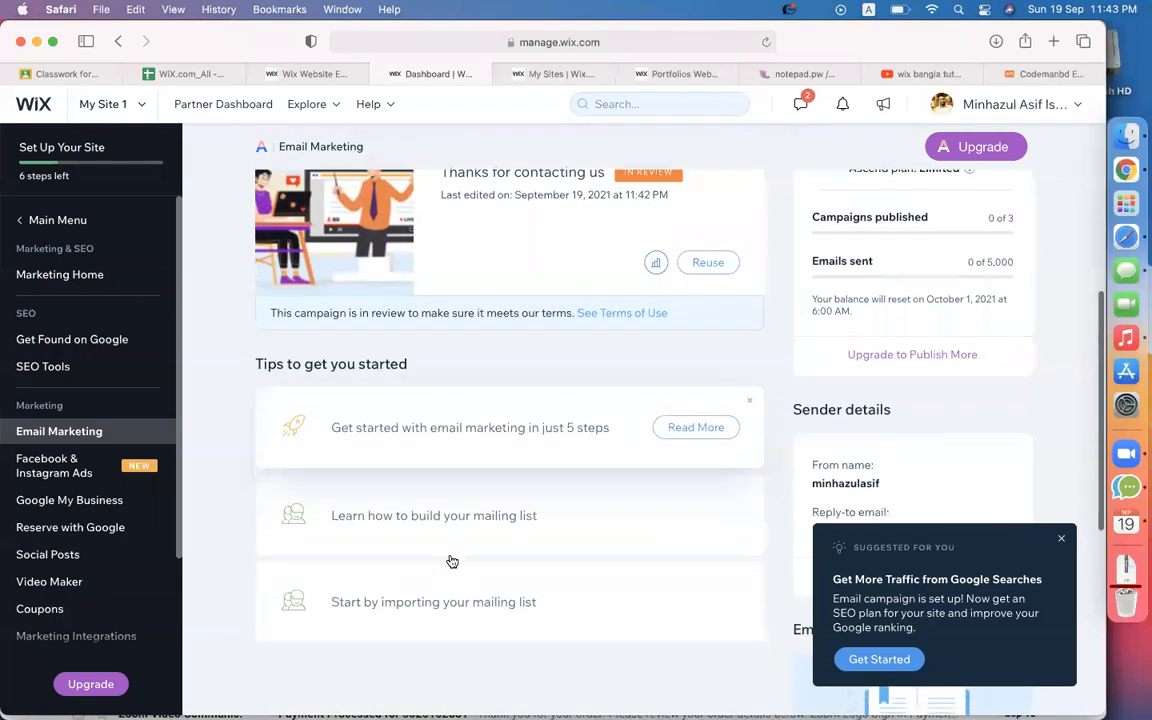
{"action": "scroll", "coordinate": [532, 375], "scroll_direction": "up", "scroll_amount": 5}
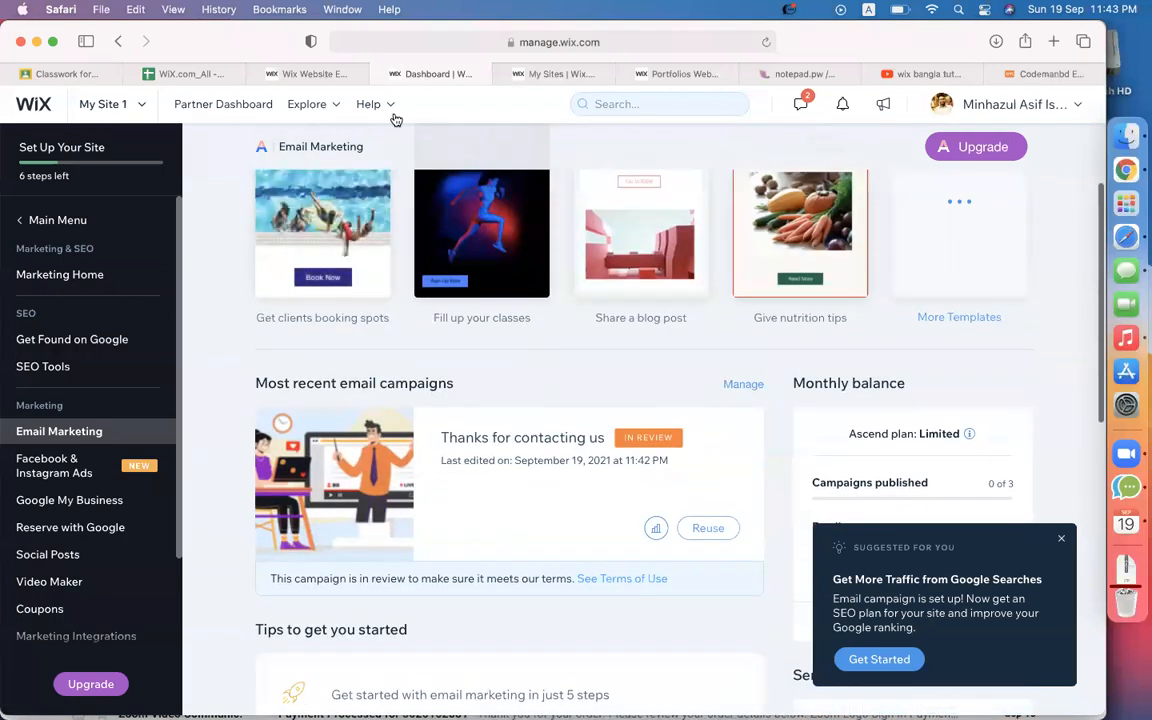
{"action": "left_click", "coordinate": [326, 76]}
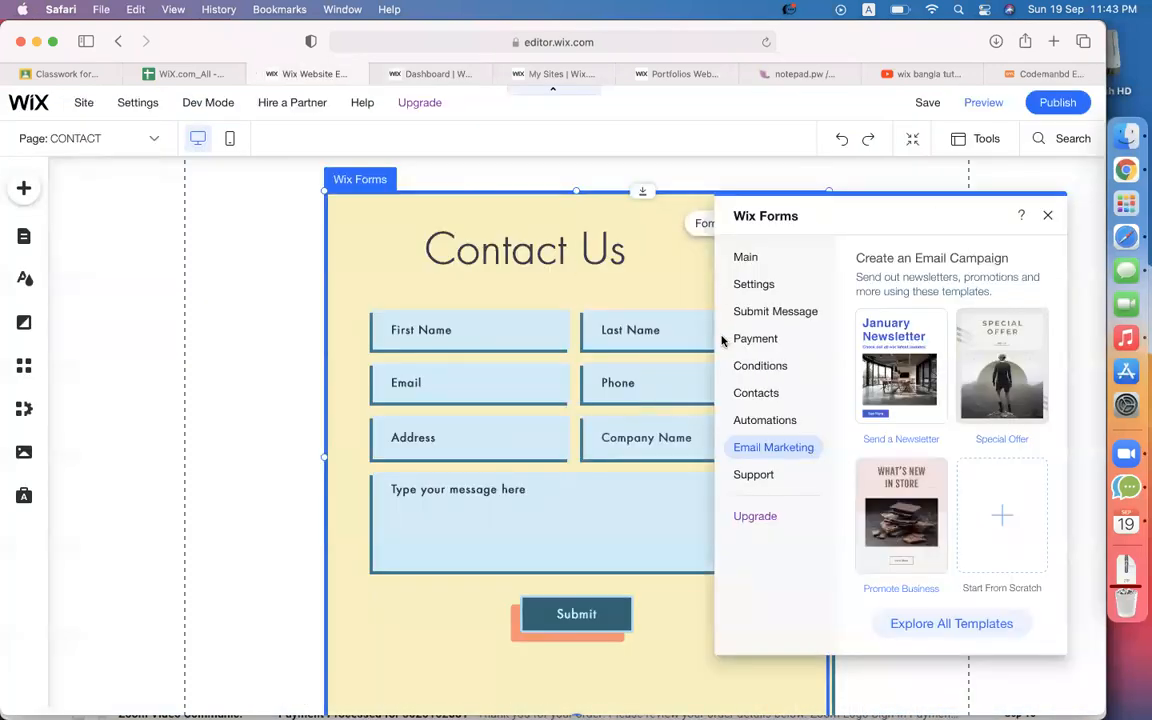
Close the Wix Forms panel and add the purple Online Course Application payment form to the Contact page.
{"action": "left_click", "coordinate": [1049, 216]}
{"action": "scroll", "coordinate": [682, 415], "scroll_direction": "down", "scroll_amount": 5}
{"action": "scroll", "coordinate": [681, 411], "scroll_direction": "up", "scroll_amount": 4}
{"action": "scroll", "coordinate": [536, 363], "scroll_direction": "up", "scroll_amount": 2}
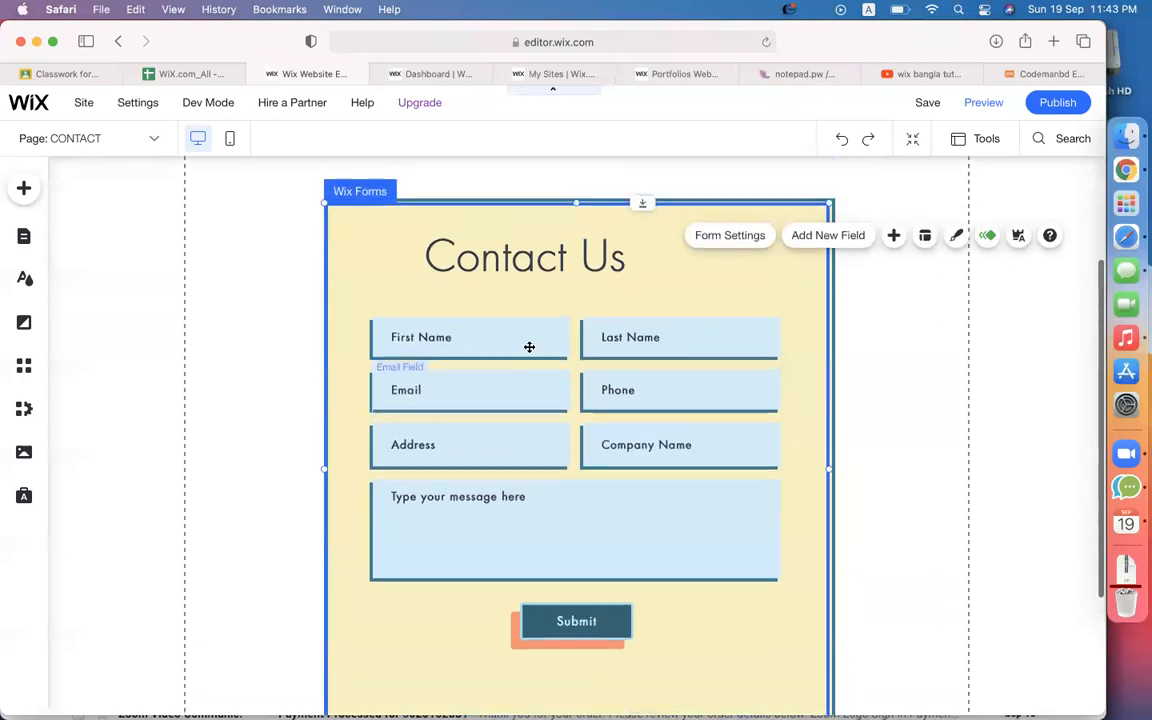
{"action": "scroll", "coordinate": [815, 416], "scroll_direction": "down", "scroll_amount": 5}
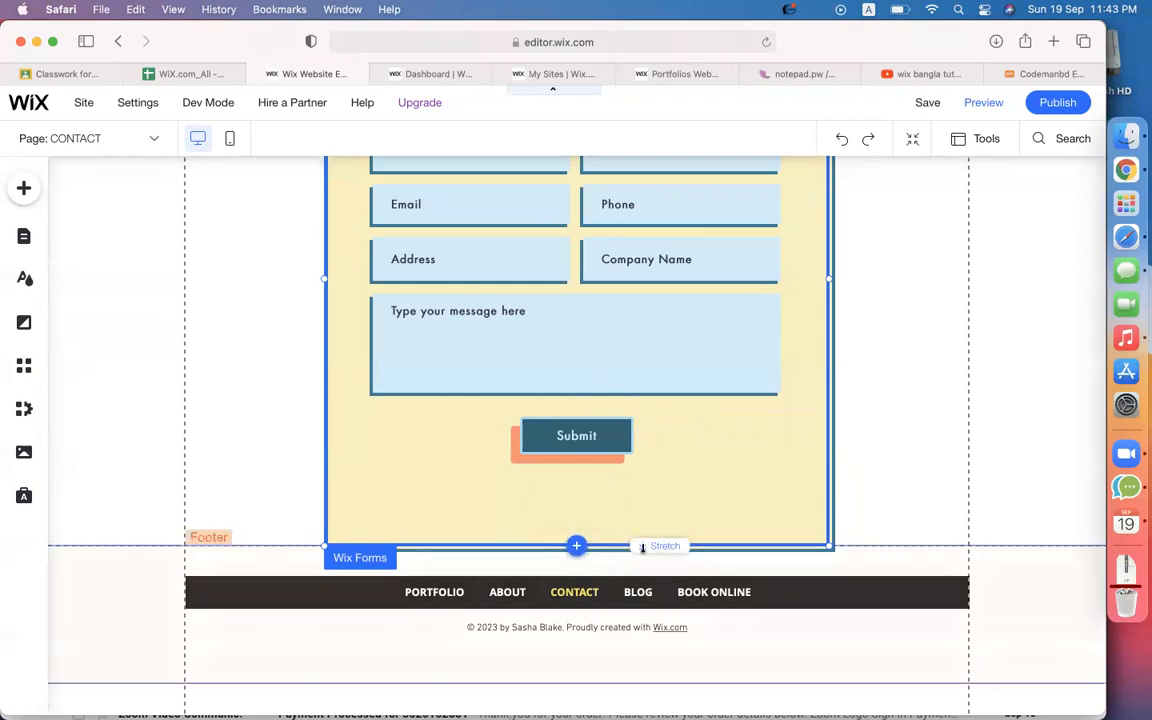
{"action": "left_click", "coordinate": [576, 545]}
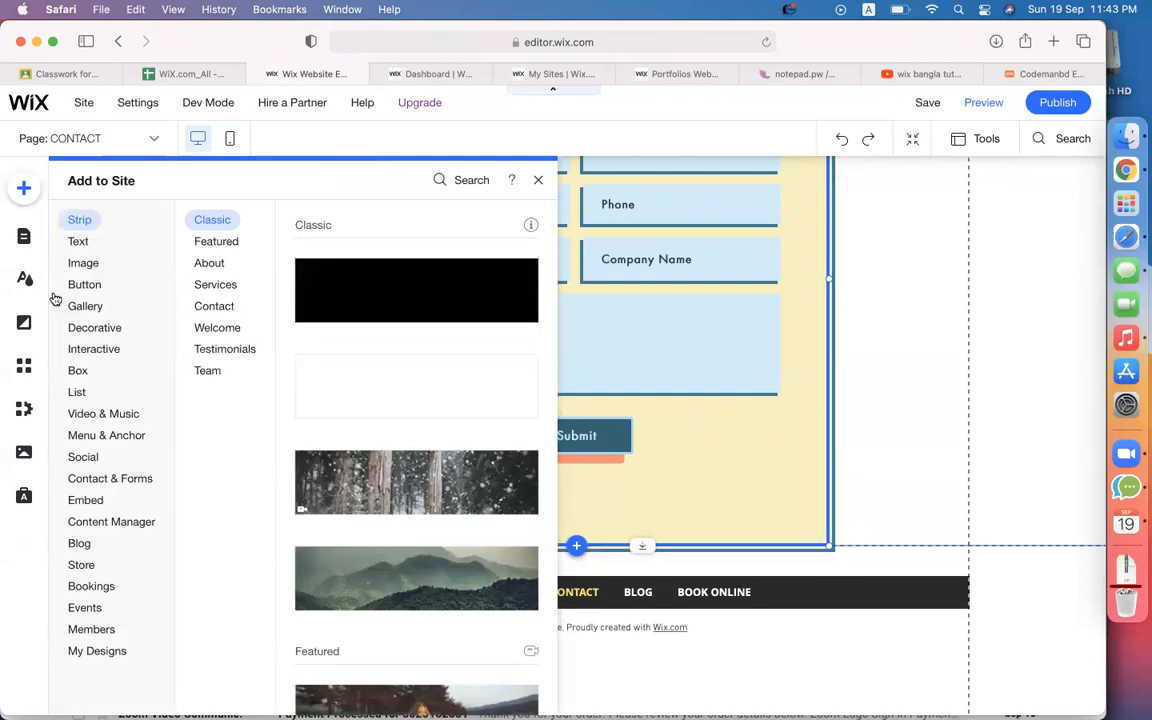
{"action": "left_click", "coordinate": [115, 479]}
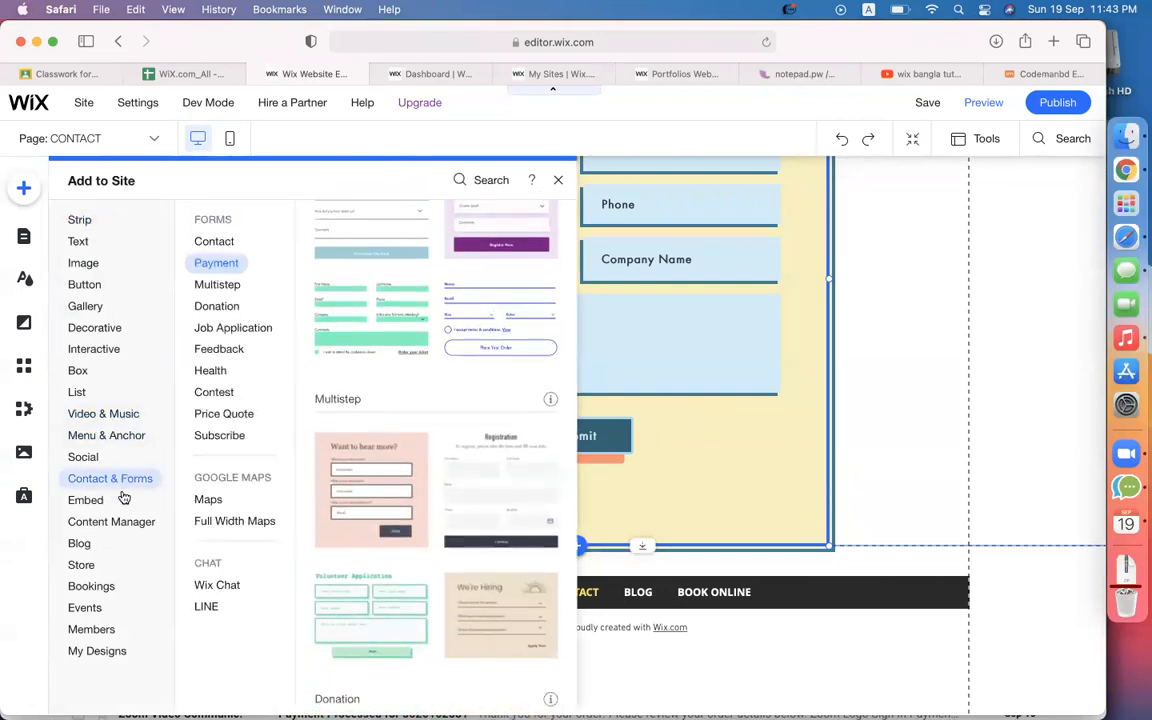
{"action": "left_click", "coordinate": [220, 265]}
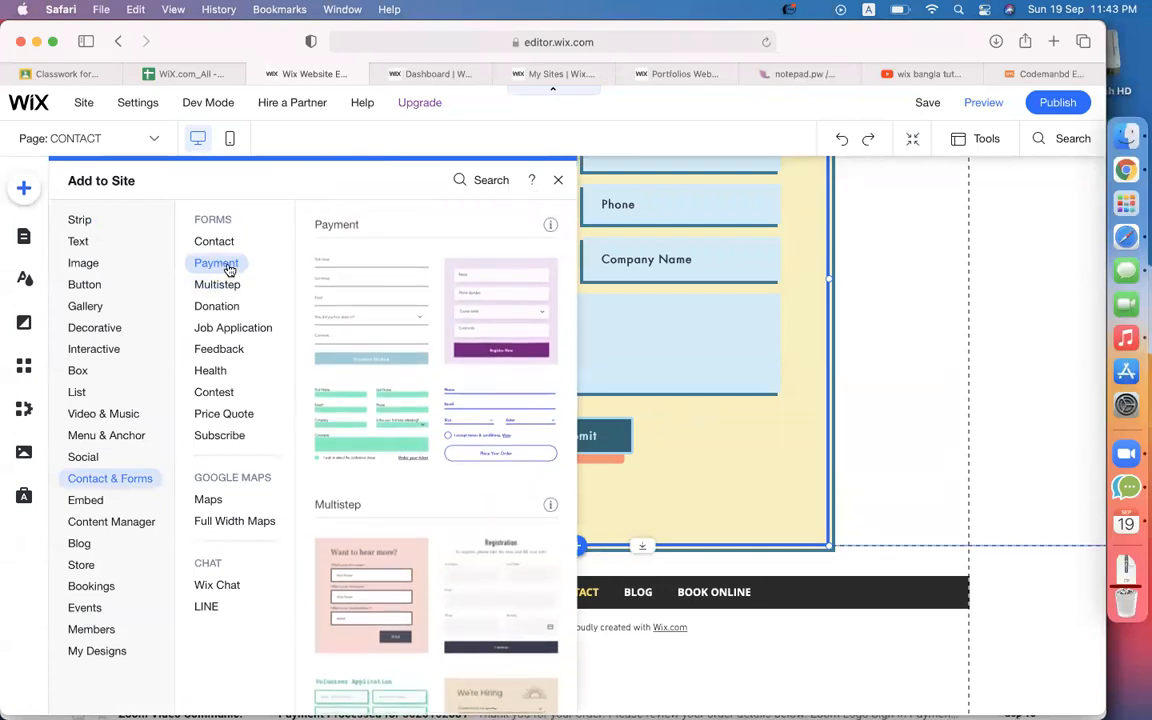
{"action": "left_click", "coordinate": [477, 309]}
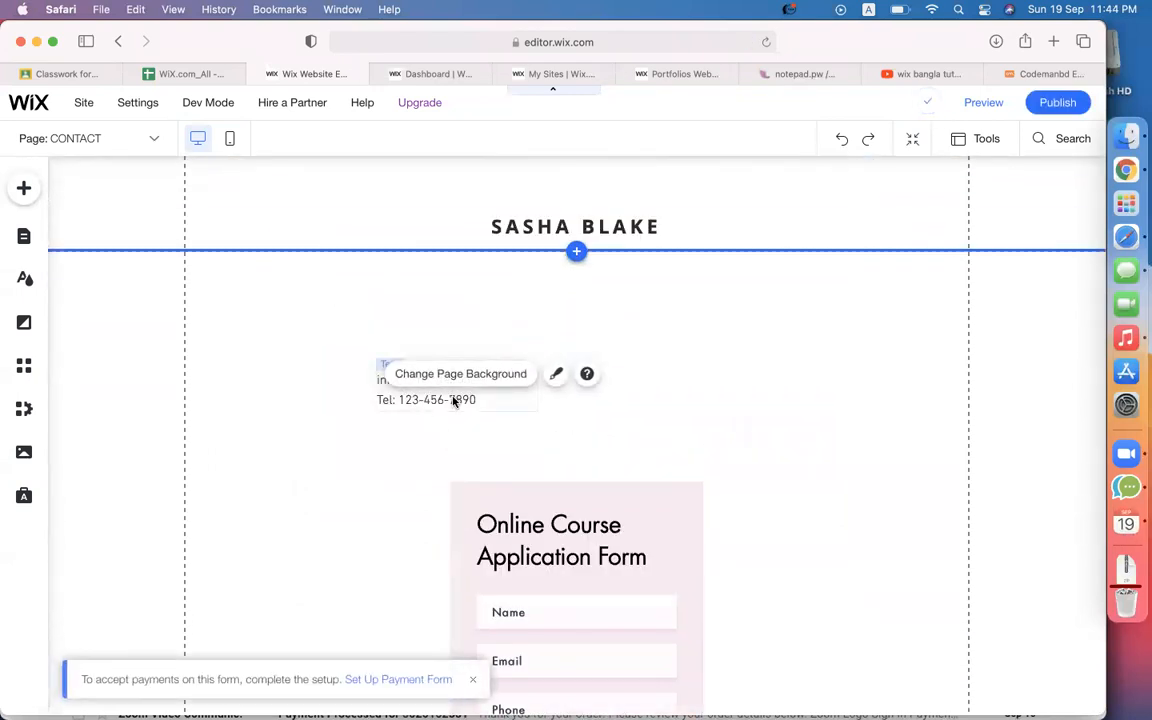
Delete the contact details text box and change the SASHA BLAKE heading to 'Course Payment'.
{"action": "left_click", "coordinate": [490, 397]}
{"action": "key", "text": "Delete"}
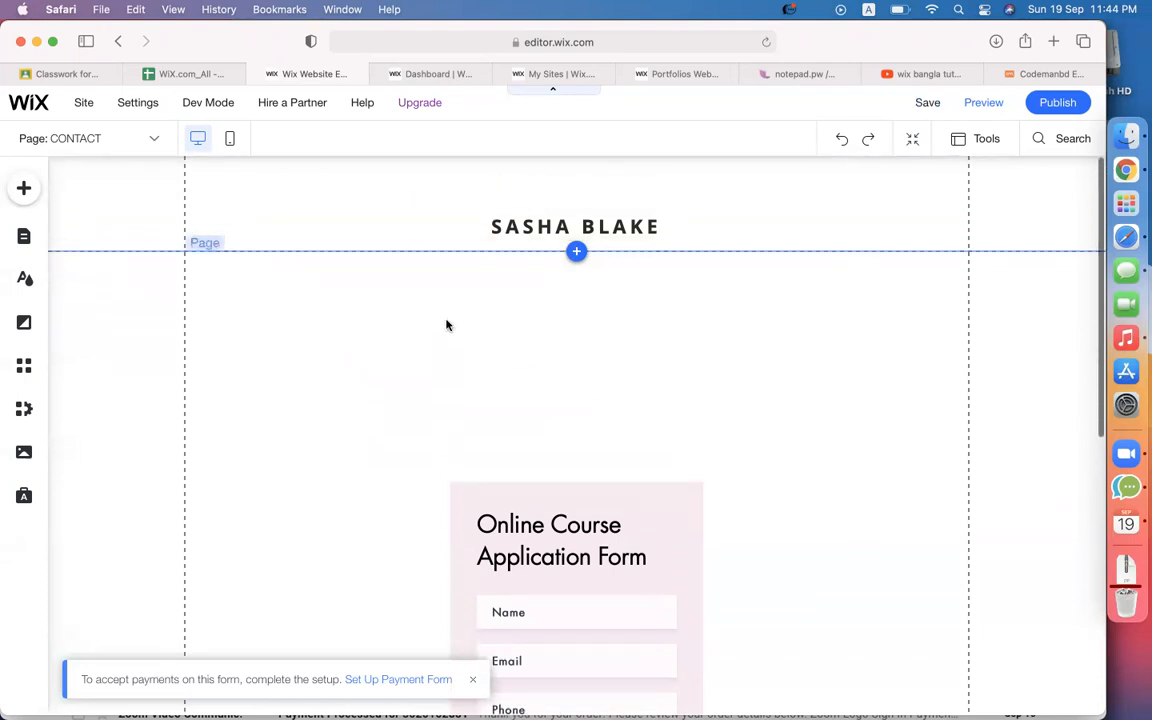
{"action": "double_click", "coordinate": [513, 226]}
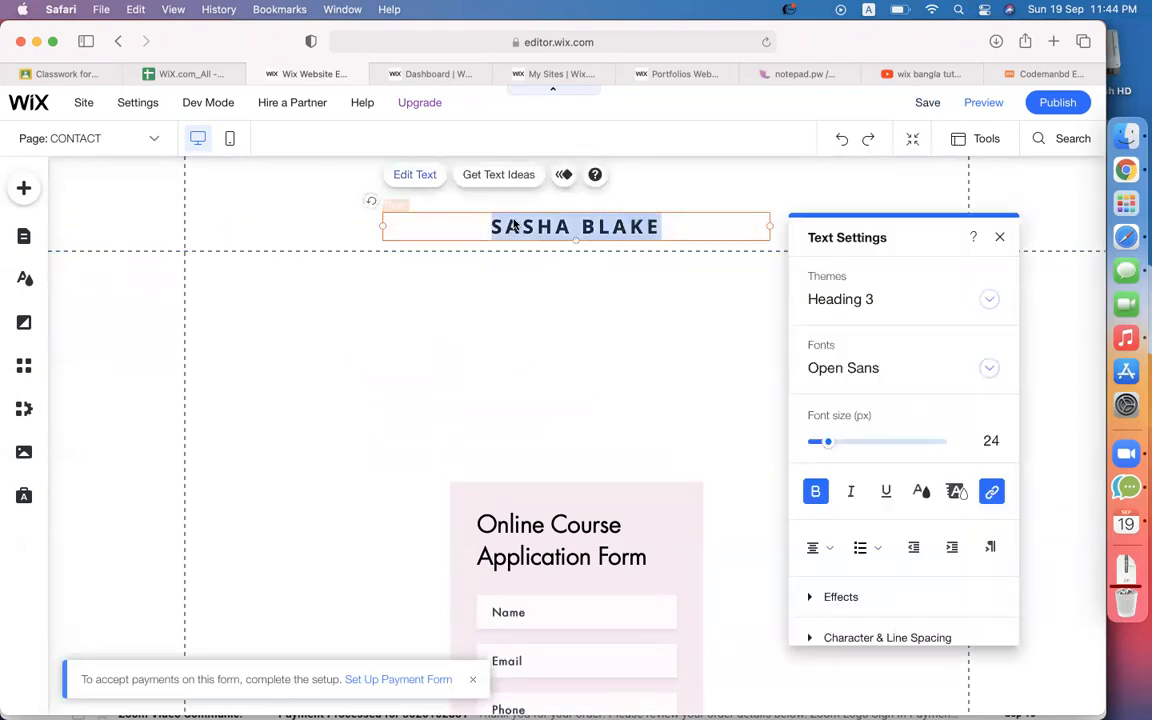
{"action": "type", "text": "paymen"}
{"action": "key", "text": "BackSpace"}
{"action": "key", "text": "BackSpace"}
{"action": "key", "text": "BackSpace"}
{"action": "key", "text": "BackSpace"}
{"action": "key", "text": "BackSpace"}
{"action": "key", "text": "BackSpace"}
{"action": "type", "text": "P"}
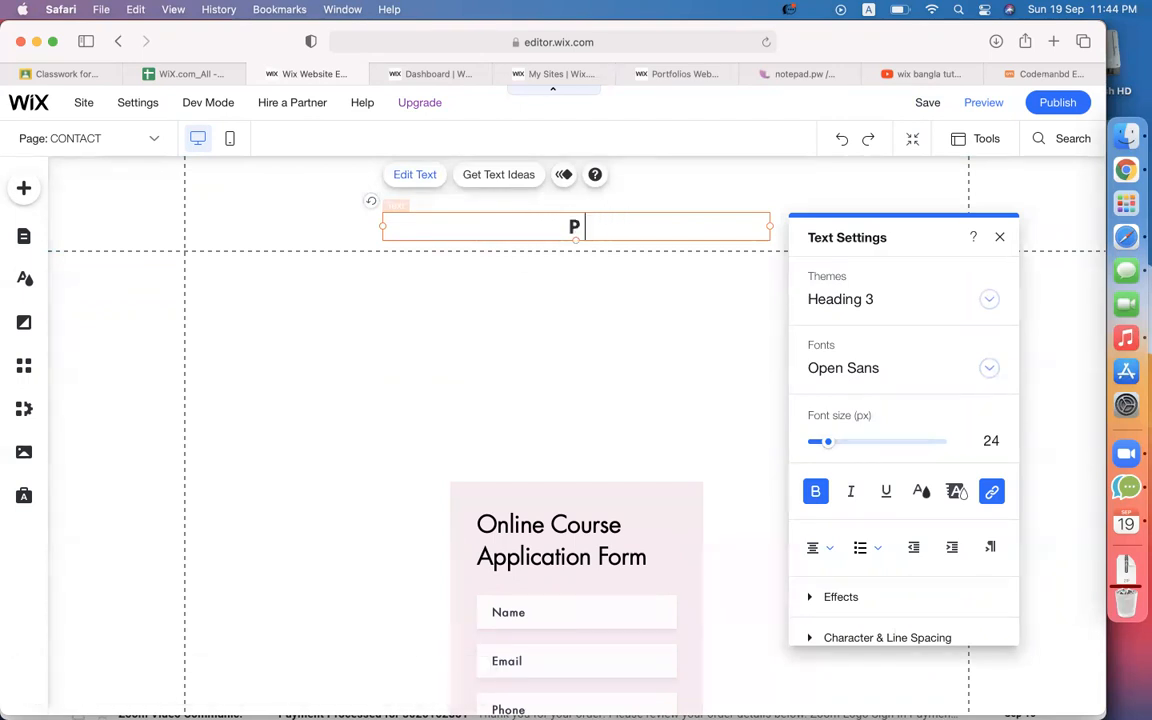
{"action": "key", "text": "BackSpace"}
{"action": "type", "text": "P"}
{"action": "key", "text": "BackSpace"}
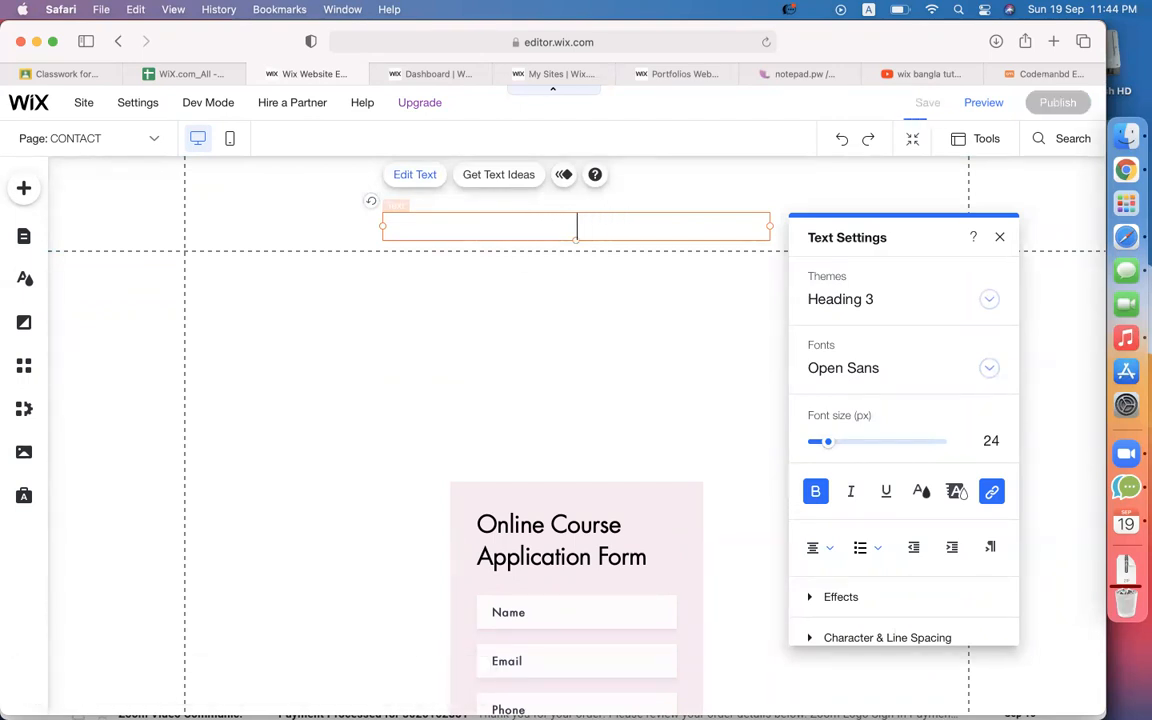
{"action": "type", "text": "Course"}
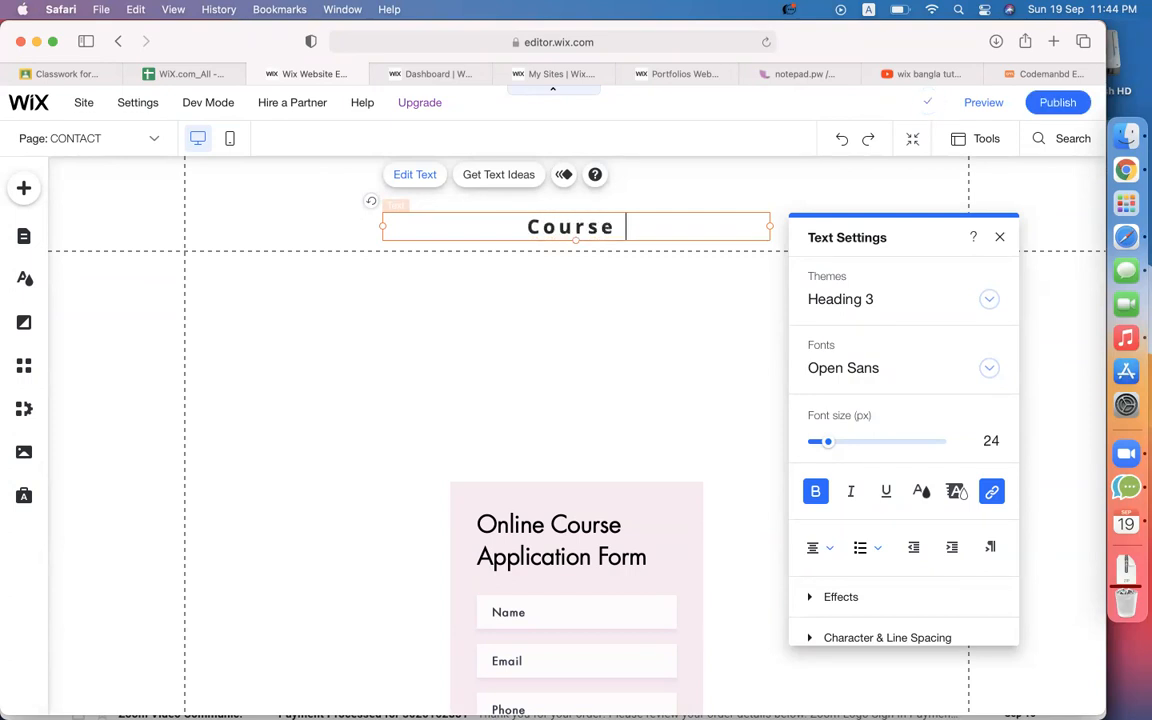
{"action": "type", "text": " Payment"}
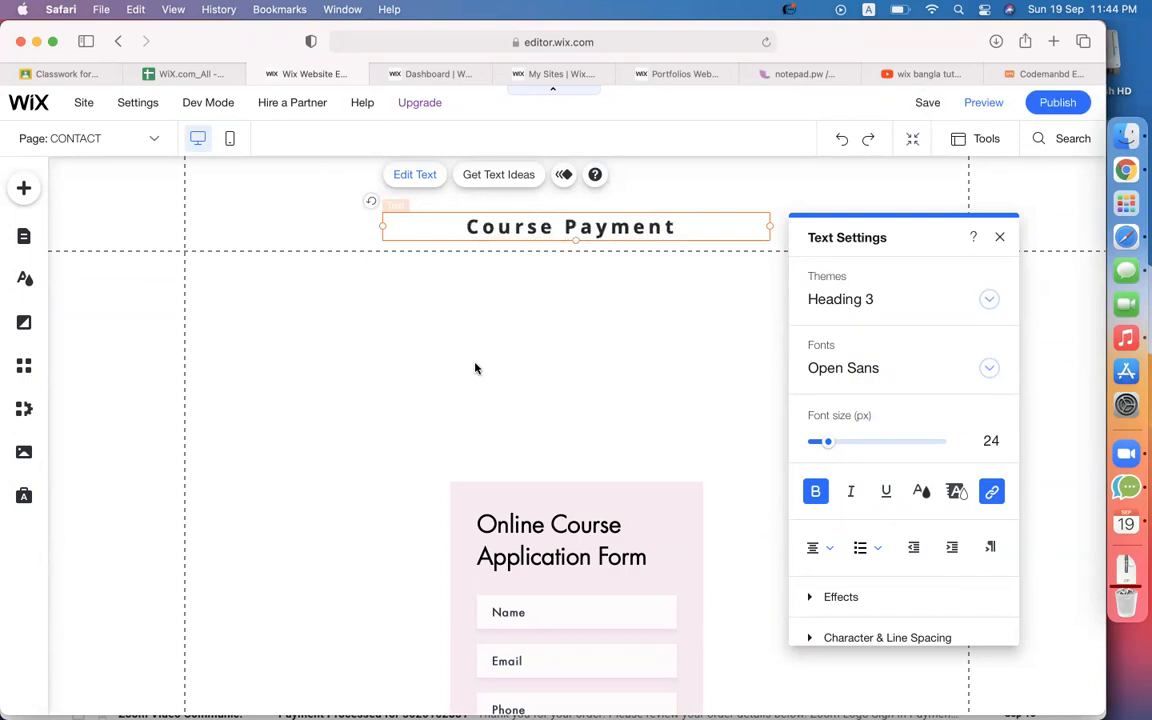
{"action": "left_click", "coordinate": [540, 380]}
Select the Online Course Application Form below the heading.
{"action": "scroll", "coordinate": [540, 380], "scroll_direction": "down", "scroll_amount": 4}
{"action": "left_click", "coordinate": [523, 361]}
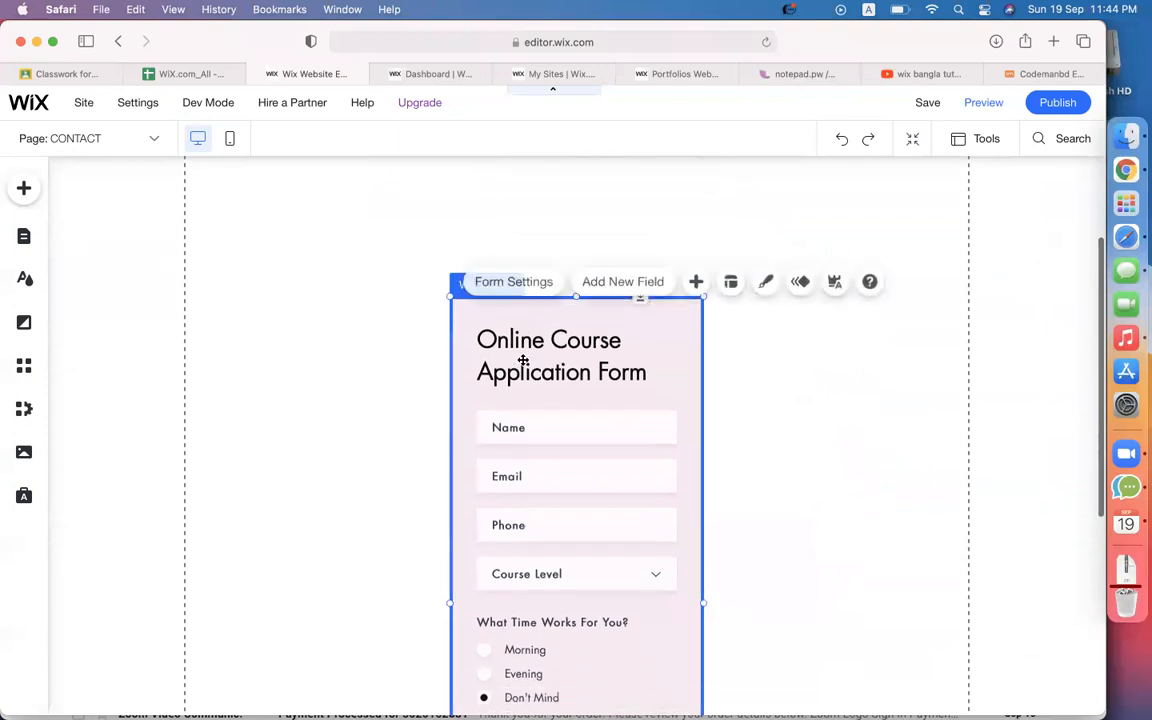
{"action": "scroll", "coordinate": [523, 361], "scroll_direction": "down", "scroll_amount": 5}
{"action": "scroll", "coordinate": [483, 417], "scroll_direction": "up", "scroll_amount": 4}
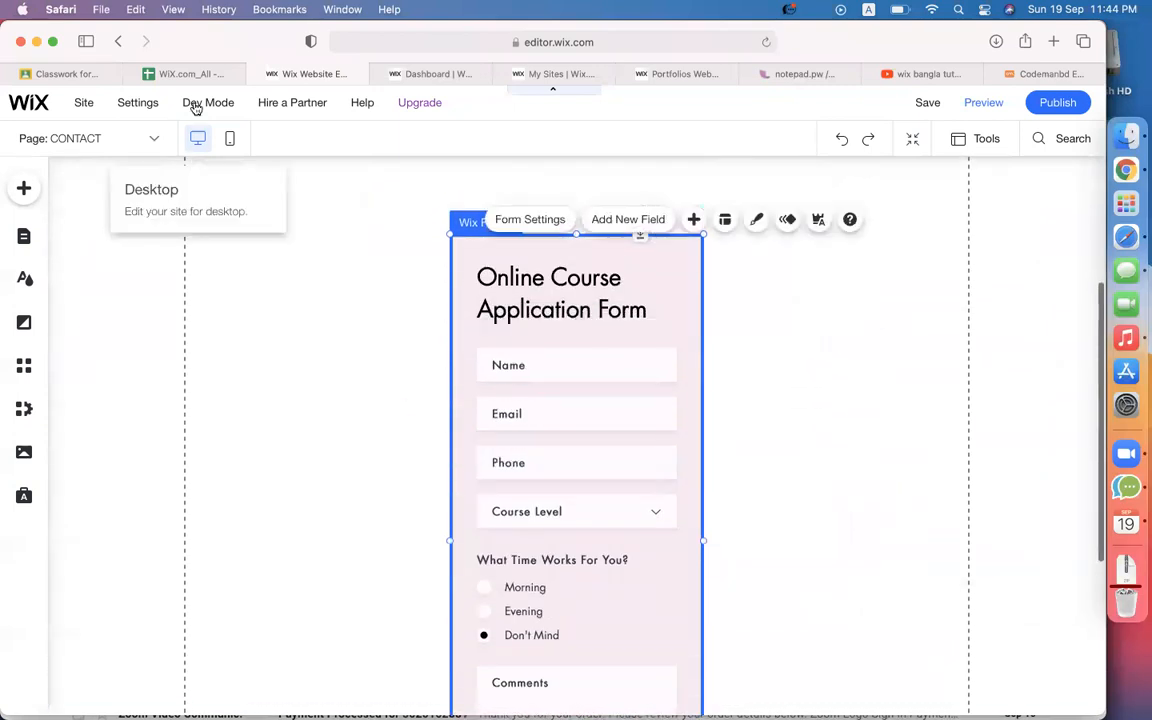
{"action": "left_click", "coordinate": [172, 74]}
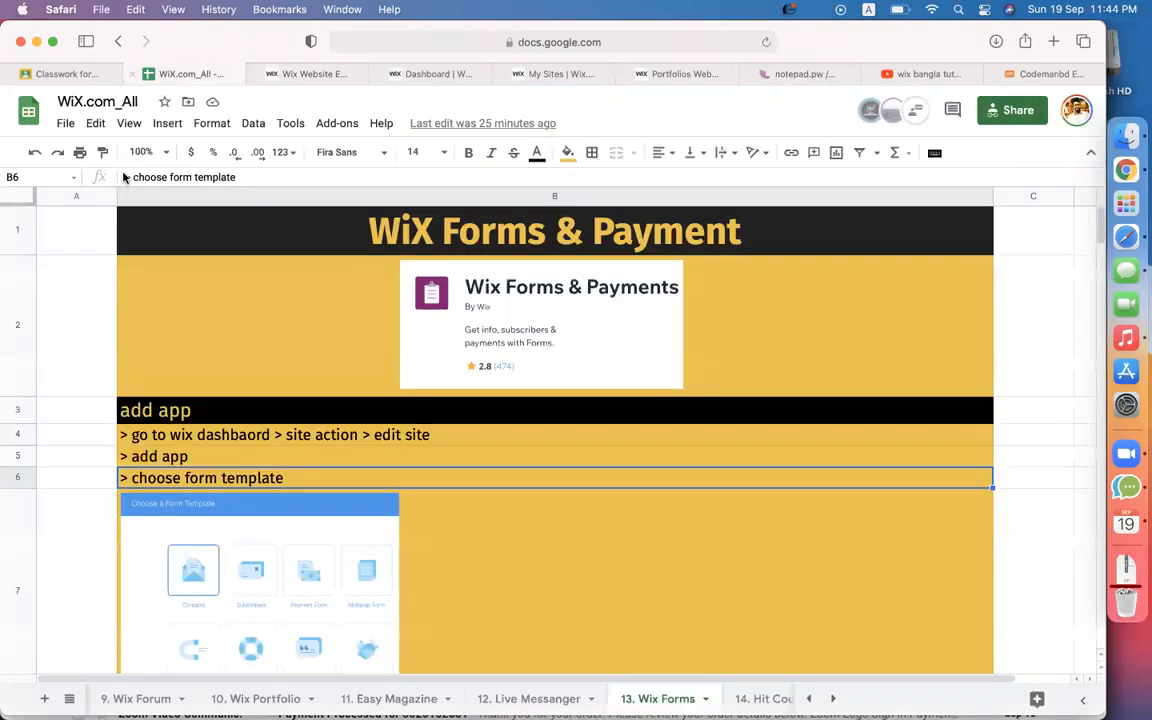
{"action": "scroll", "coordinate": [555, 524], "scroll_direction": "down", "scroll_amount": 15}
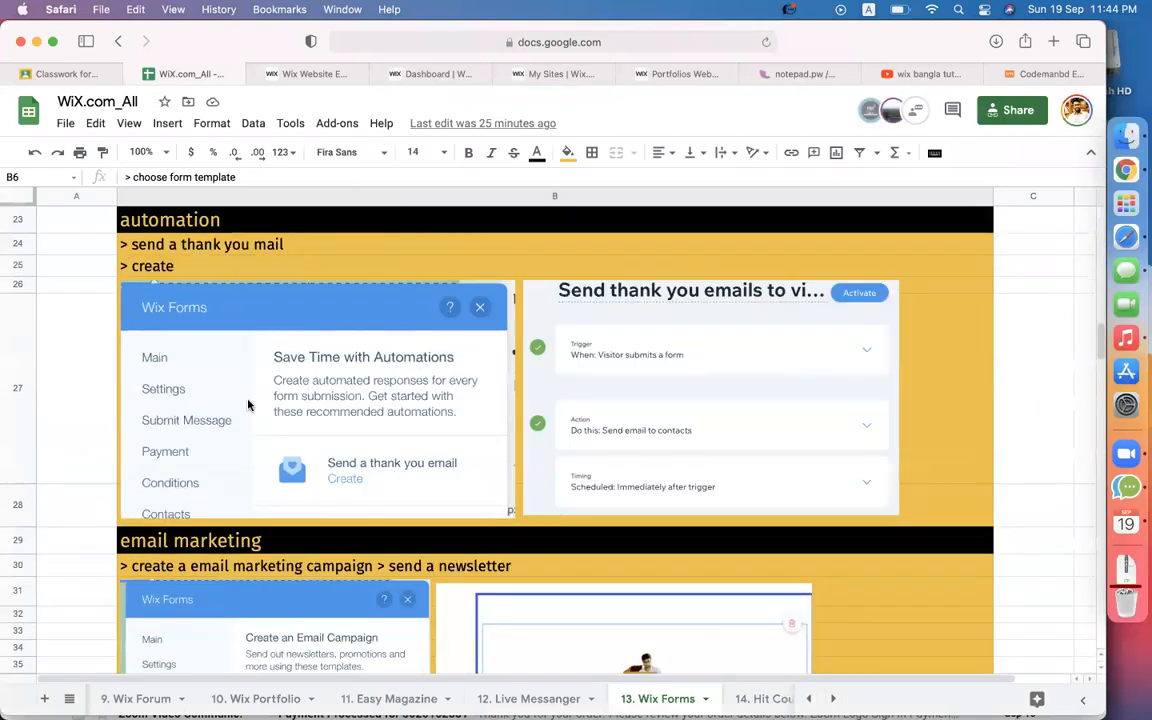
{"action": "scroll", "coordinate": [248, 404], "scroll_direction": "down", "scroll_amount": 2}
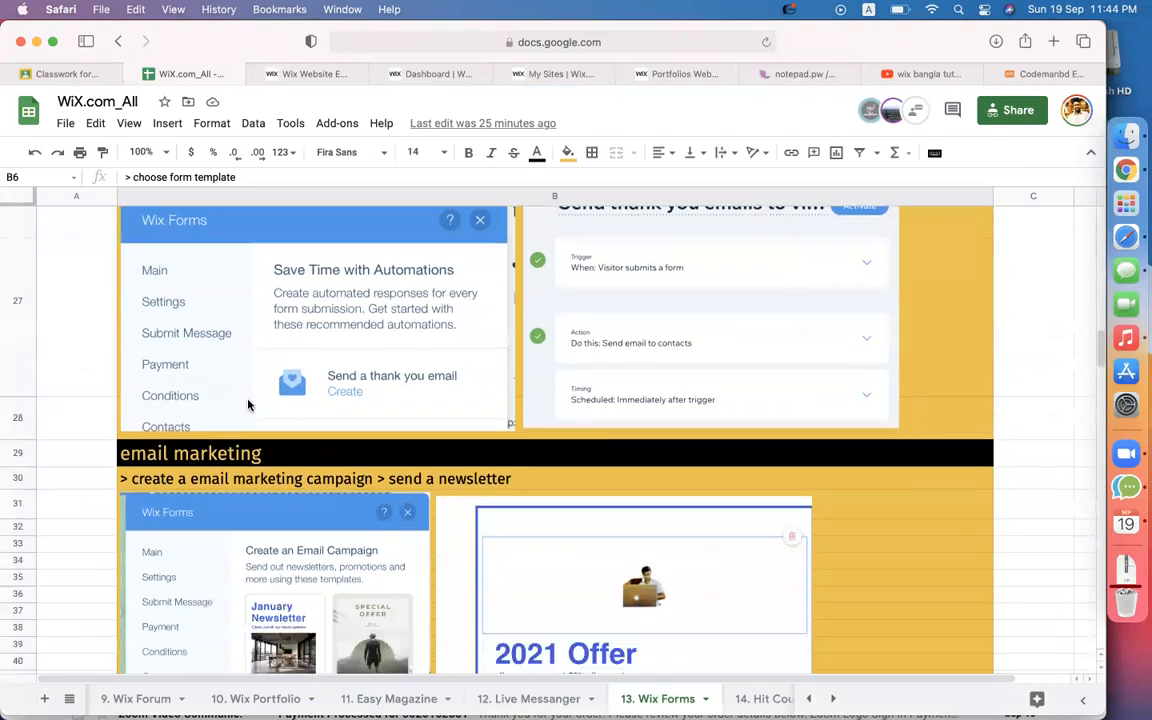
{"action": "scroll", "coordinate": [248, 404], "scroll_direction": "up", "scroll_amount": 8}
{"action": "scroll", "coordinate": [453, 387], "scroll_direction": "down", "scroll_amount": 3}
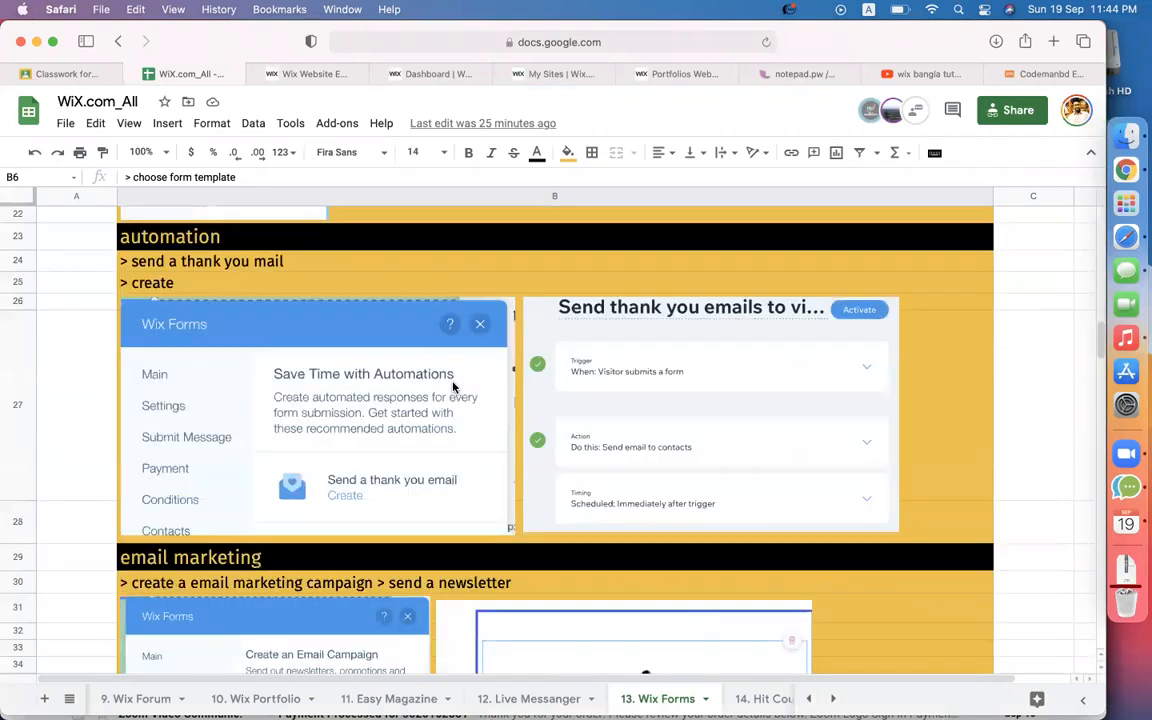
{"action": "scroll", "coordinate": [453, 387], "scroll_direction": "up", "scroll_amount": 3}
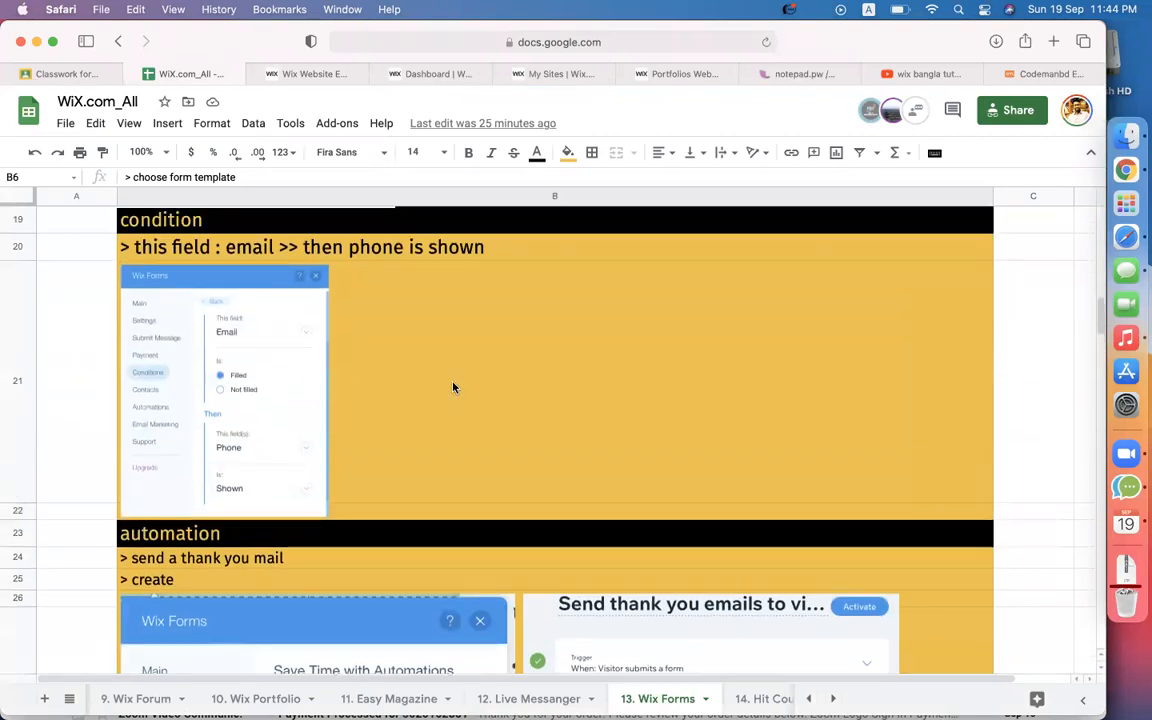
{"action": "scroll", "coordinate": [453, 387], "scroll_direction": "down", "scroll_amount": 3}
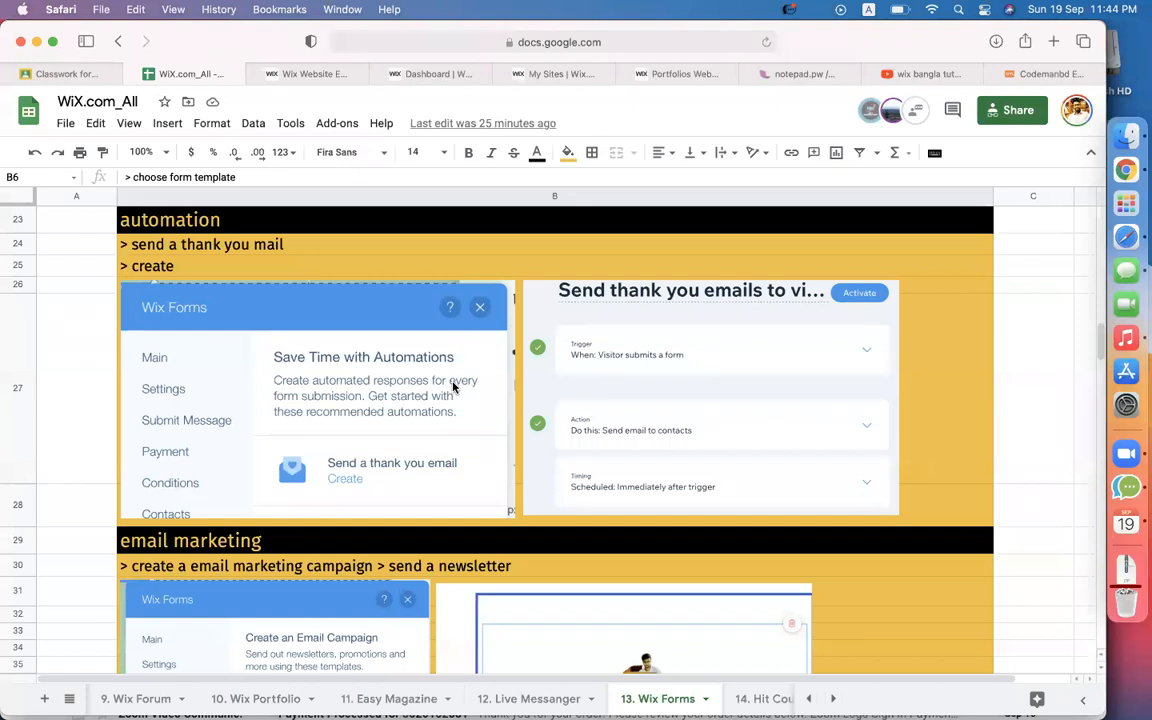
{"action": "scroll", "coordinate": [352, 425], "scroll_direction": "down", "scroll_amount": 5}
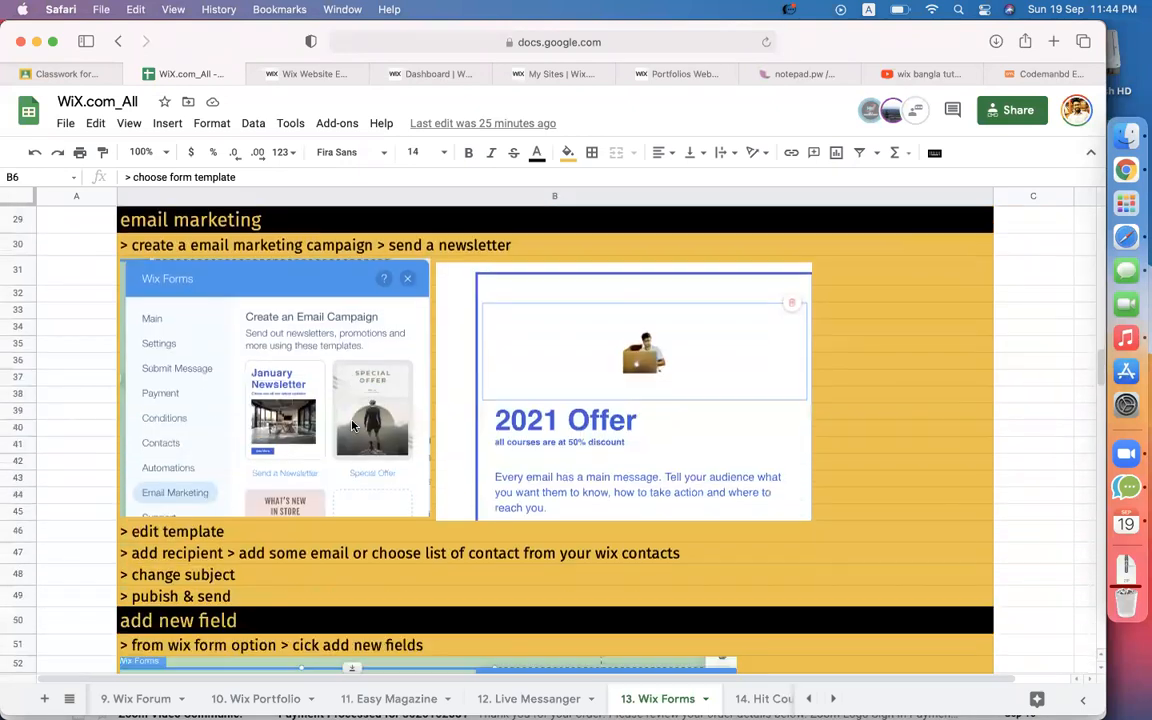
{"action": "scroll", "coordinate": [352, 425], "scroll_direction": "down", "scroll_amount": 5}
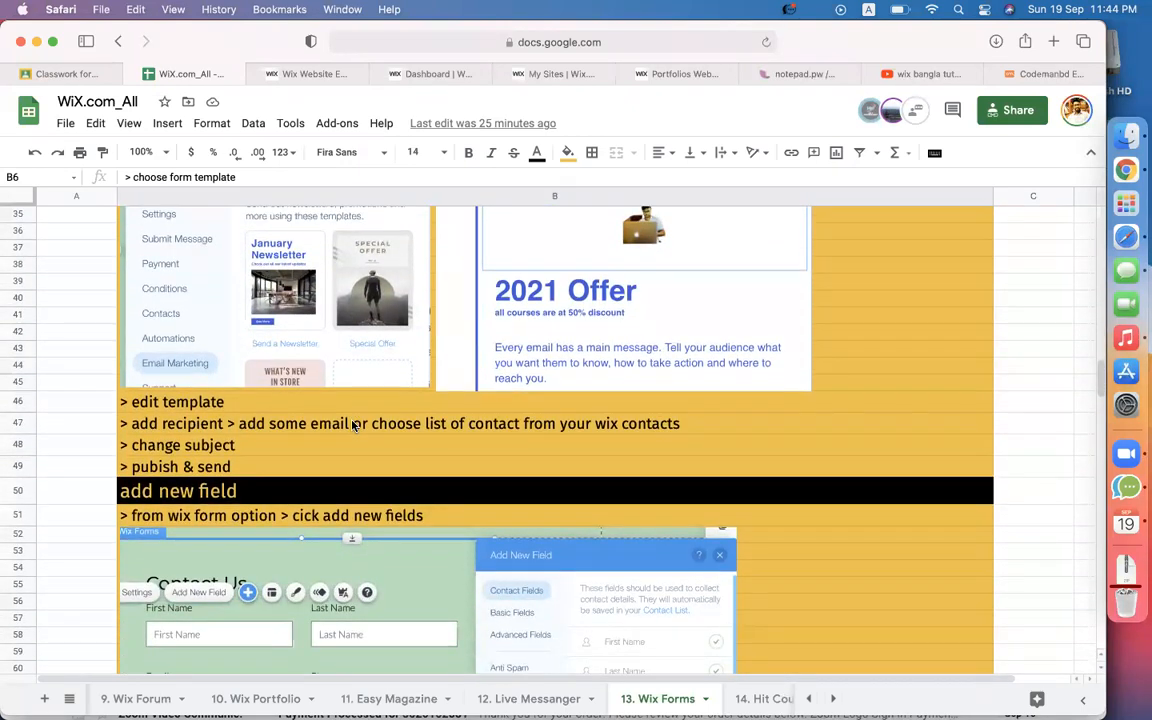
{"action": "scroll", "coordinate": [352, 425], "scroll_direction": "down", "scroll_amount": 6}
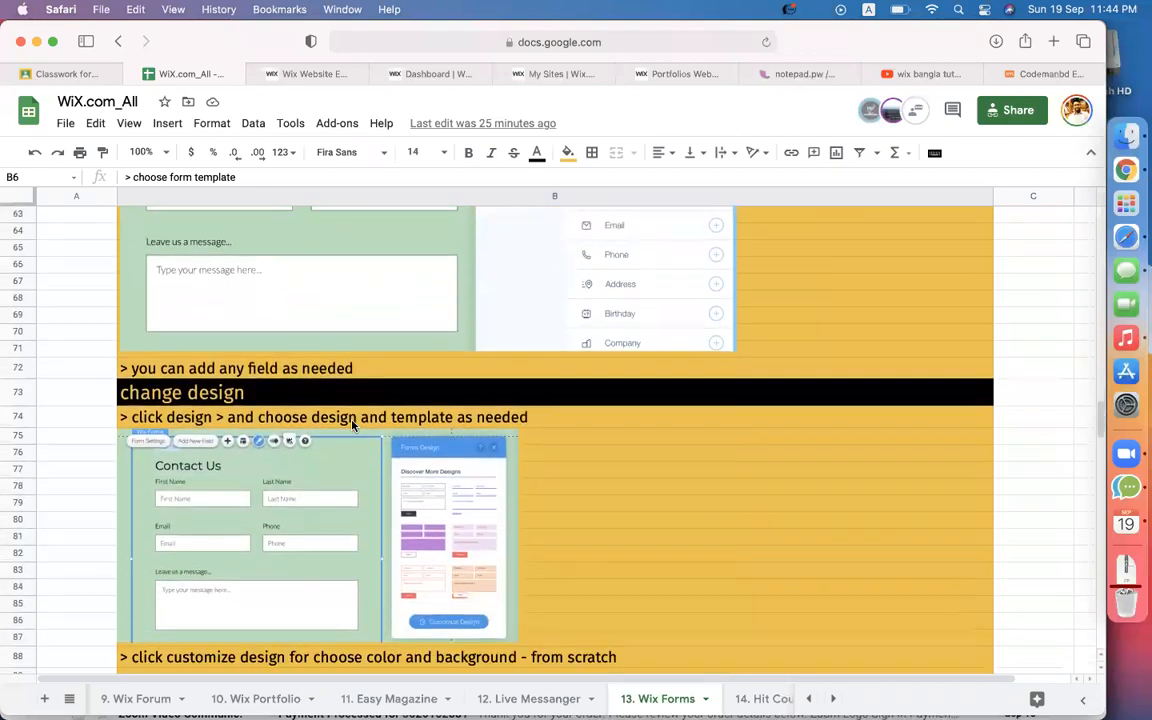
{"action": "scroll", "coordinate": [338, 451], "scroll_direction": "down", "scroll_amount": 4}
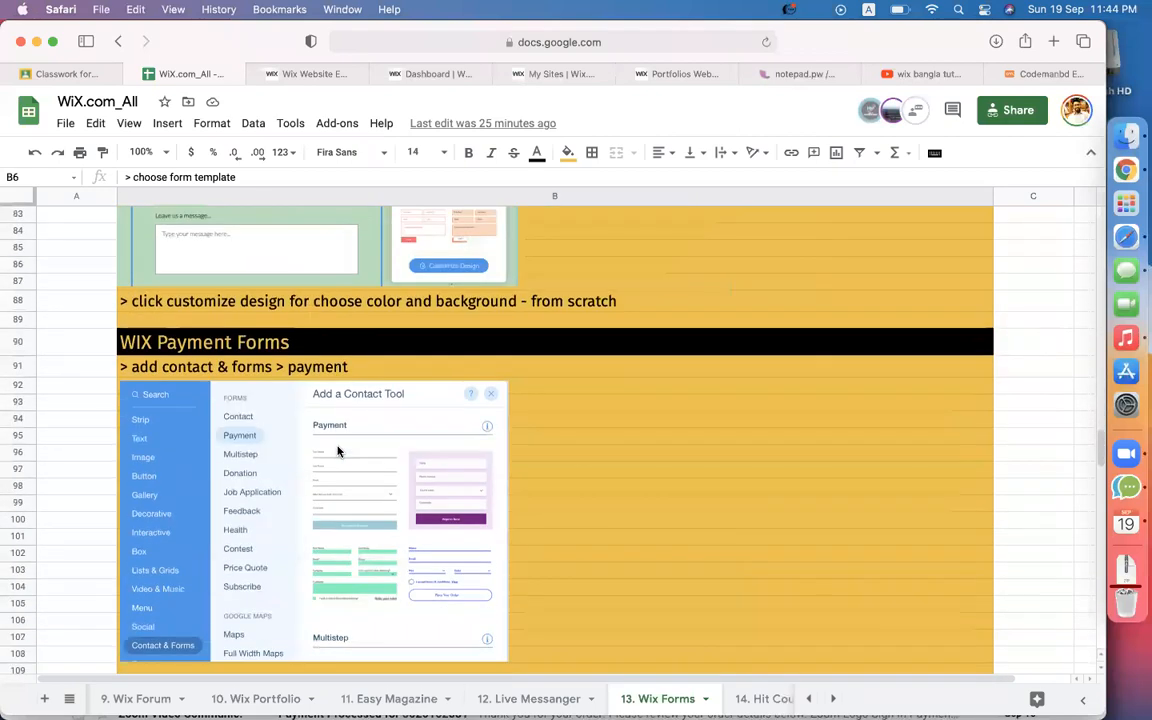
{"action": "scroll", "coordinate": [270, 507], "scroll_direction": "down", "scroll_amount": 2}
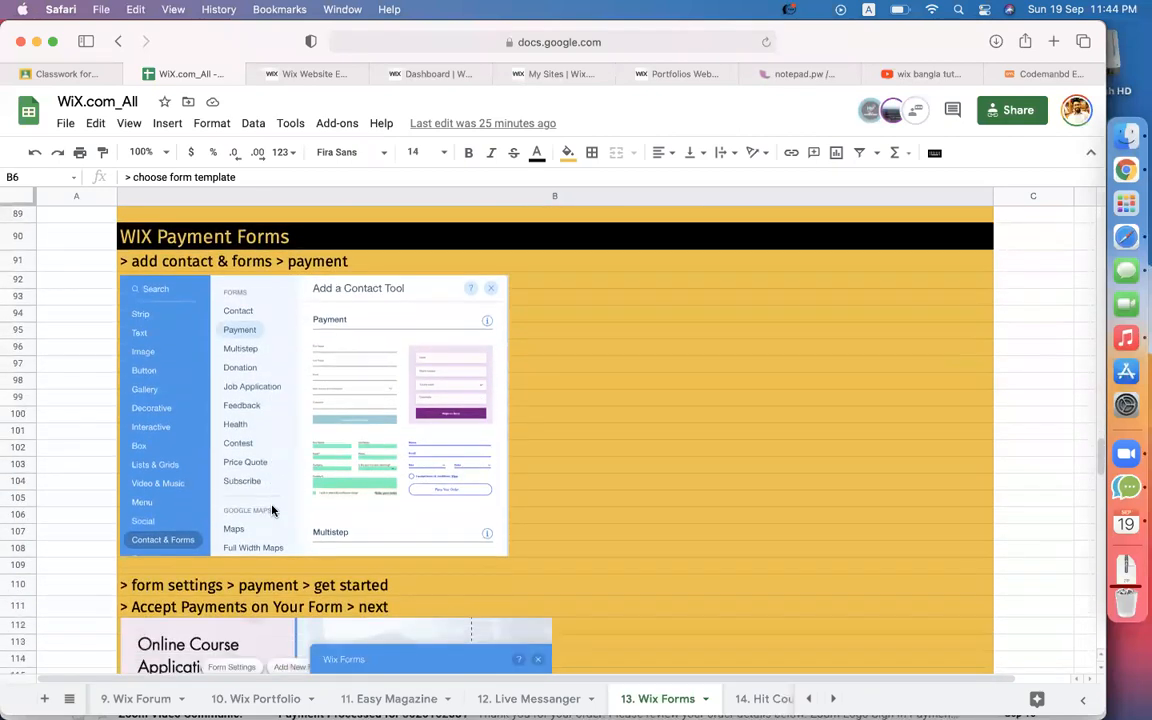
{"action": "scroll", "coordinate": [643, 486], "scroll_direction": "down", "scroll_amount": 2}
{"action": "scroll", "coordinate": [643, 488], "scroll_direction": "up", "scroll_amount": 2}
{"action": "scroll", "coordinate": [409, 448], "scroll_direction": "down", "scroll_amount": 5}
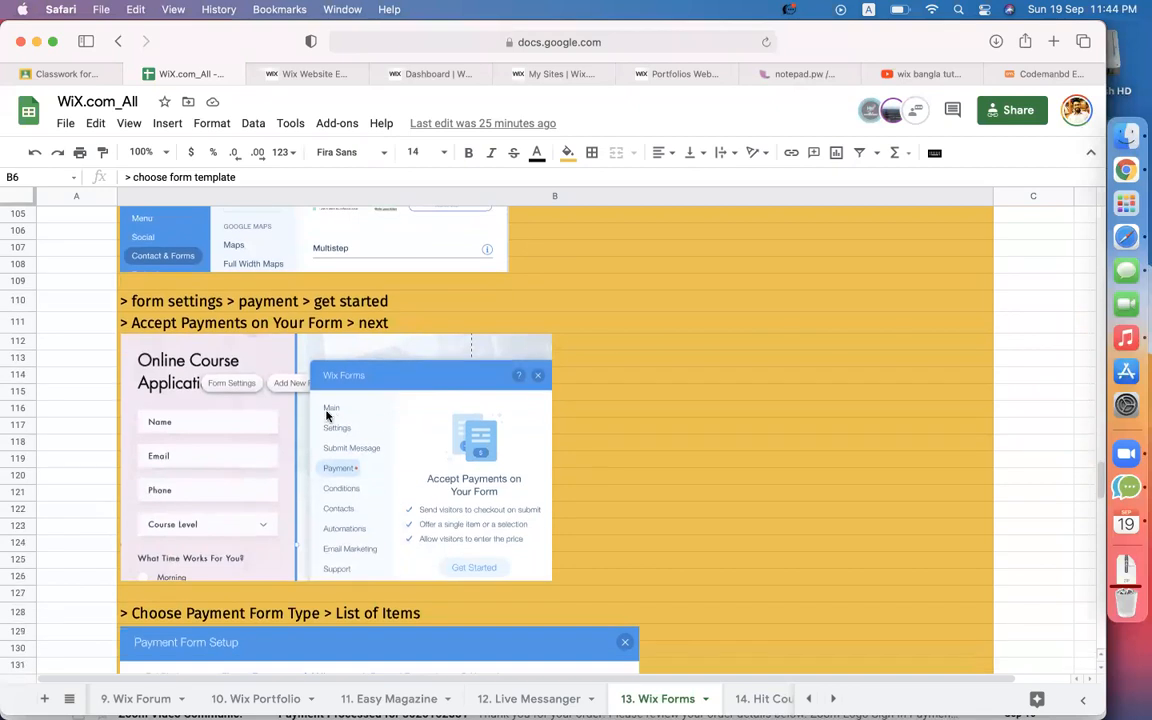
{"action": "left_click", "coordinate": [310, 76]}
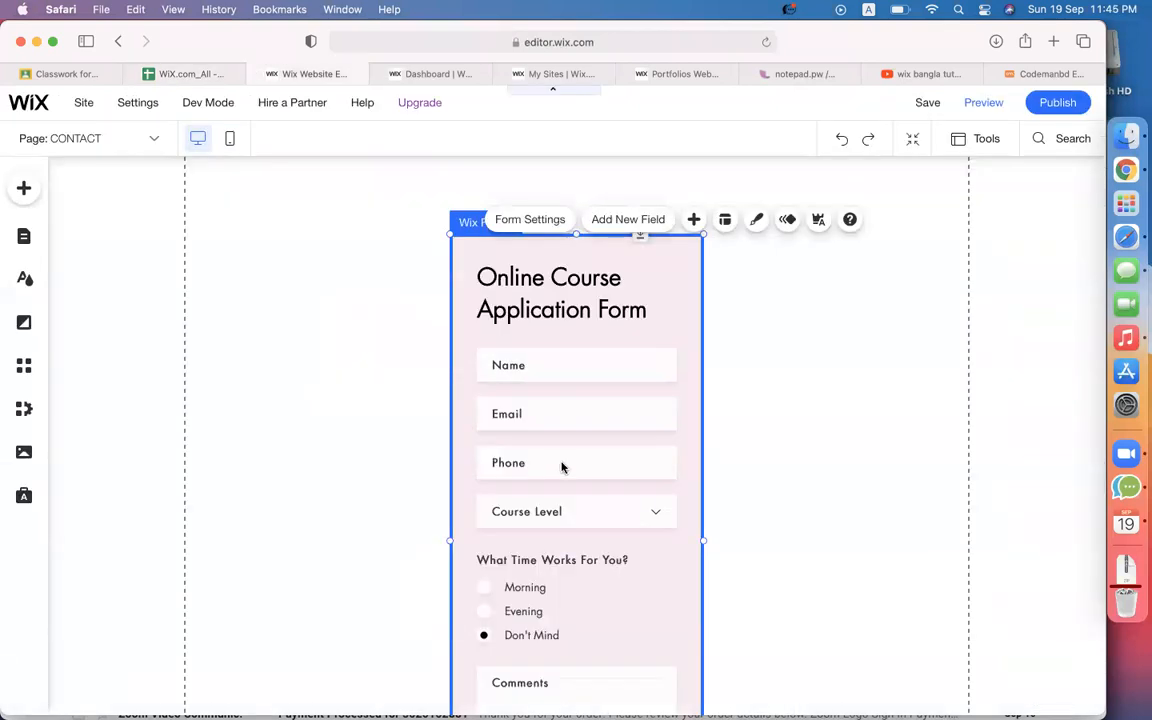
Inspect the form's title, Email, Phone and Course Level dropdown, including its choices.
{"action": "left_click", "coordinate": [676, 315]}
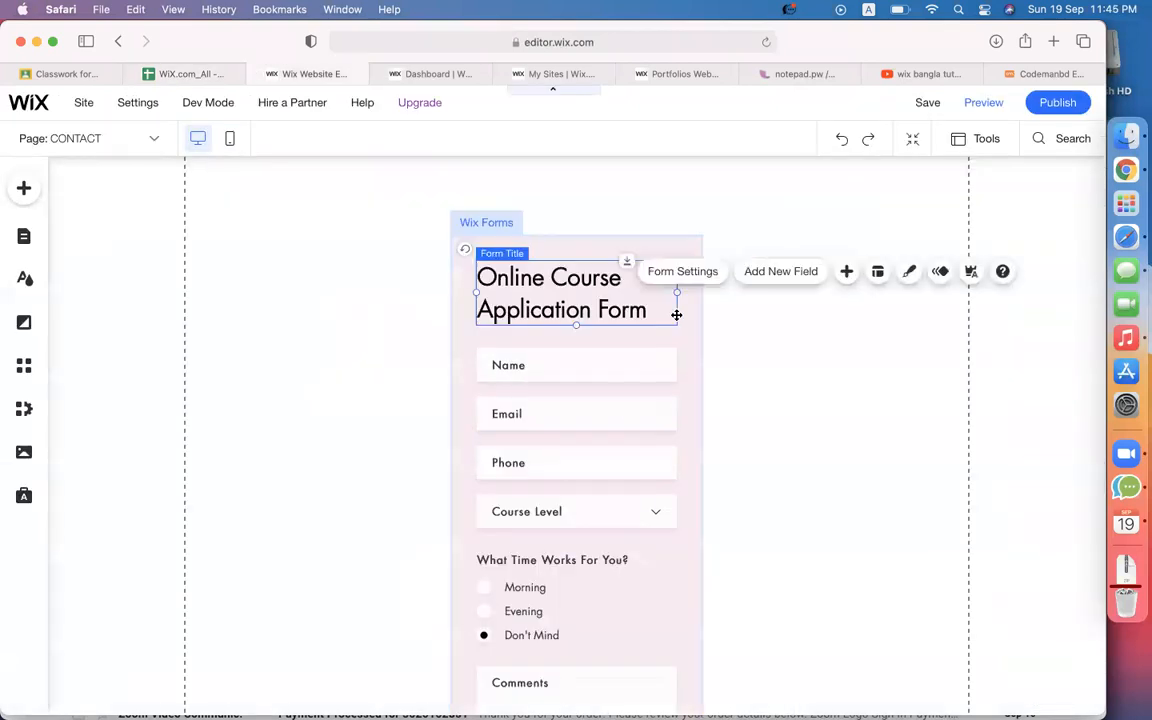
{"action": "left_click", "coordinate": [576, 421]}
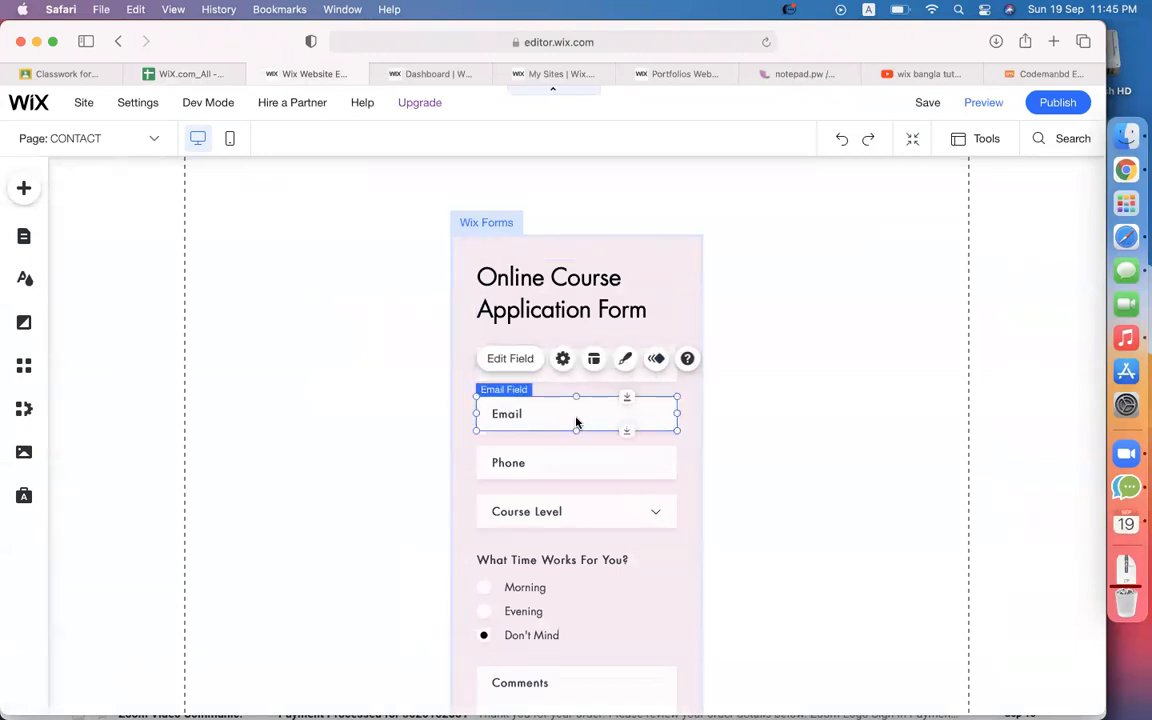
{"action": "left_click", "coordinate": [564, 461]}
{"action": "left_click", "coordinate": [597, 514]}
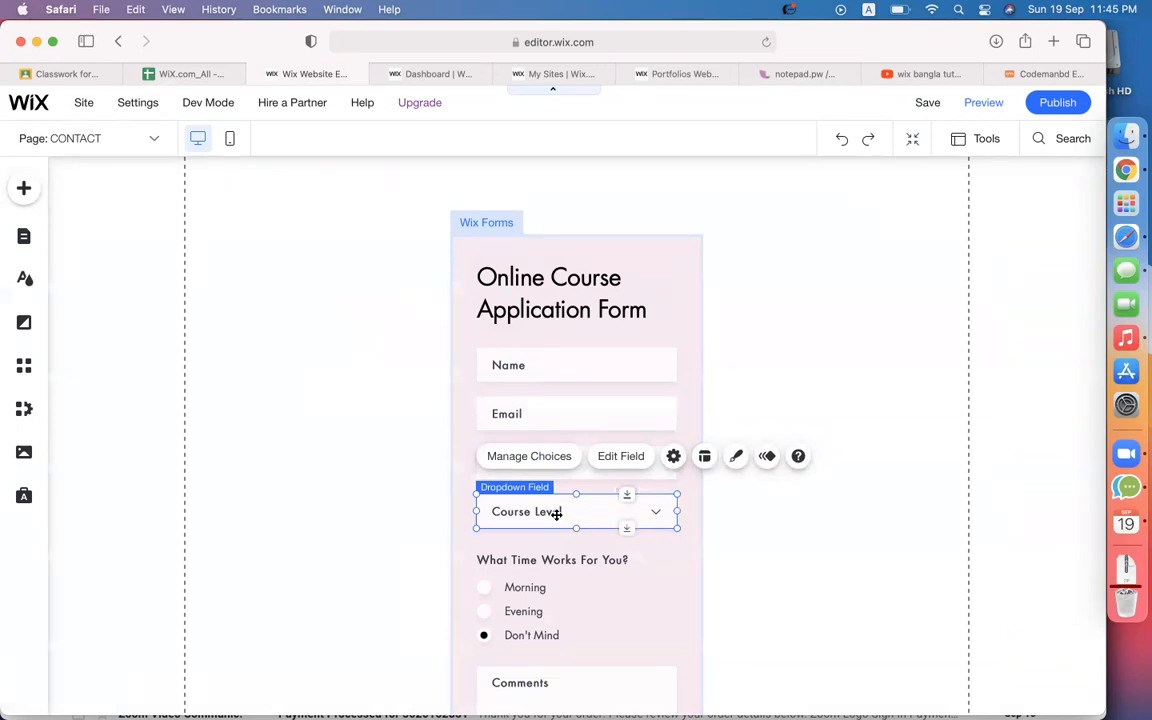
{"action": "left_click", "coordinate": [530, 456]}
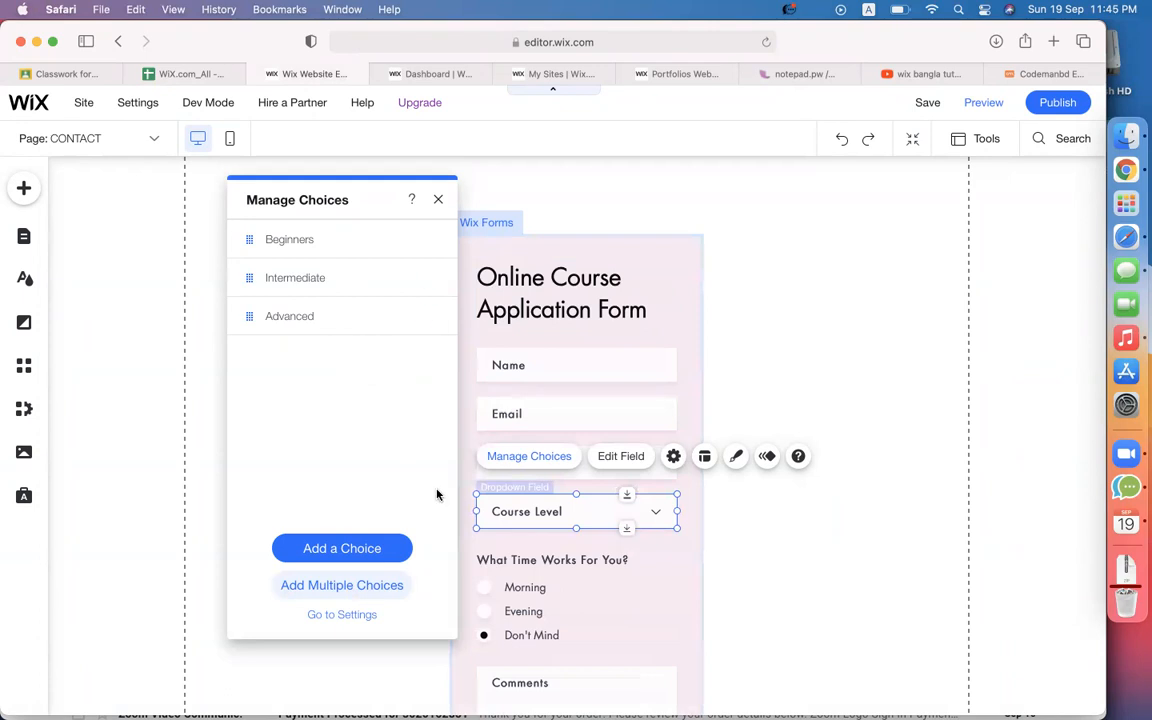
{"action": "left_click", "coordinate": [488, 596]}
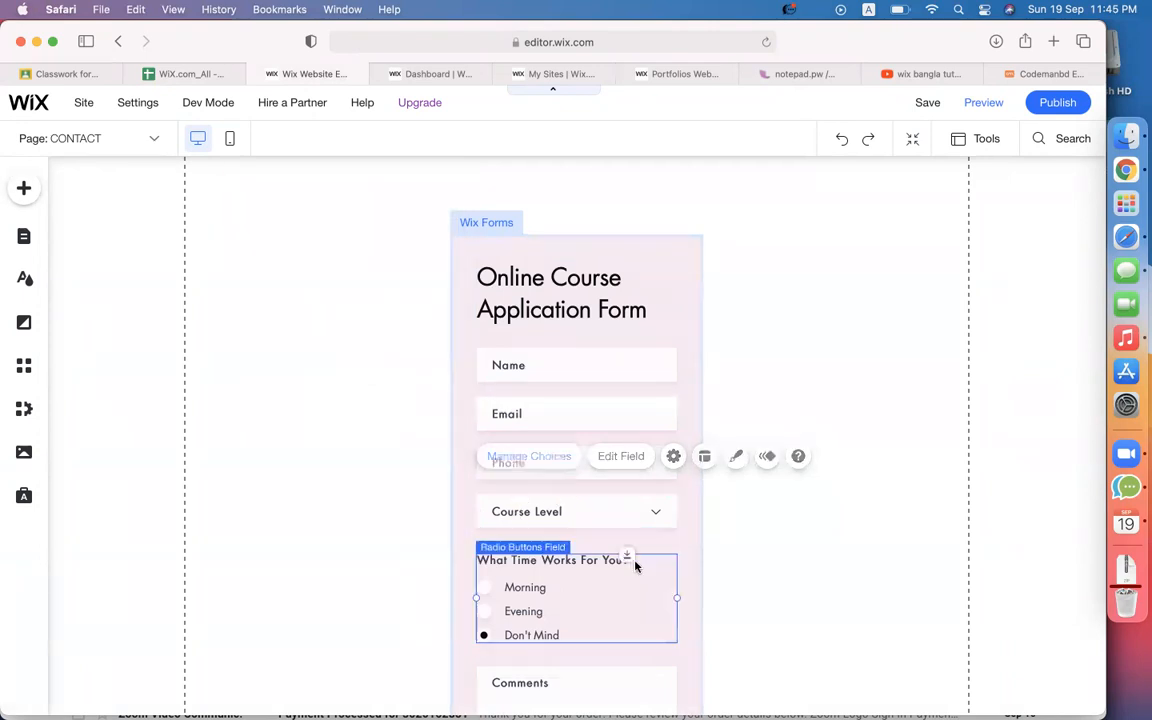
{"action": "left_click", "coordinate": [481, 501]}
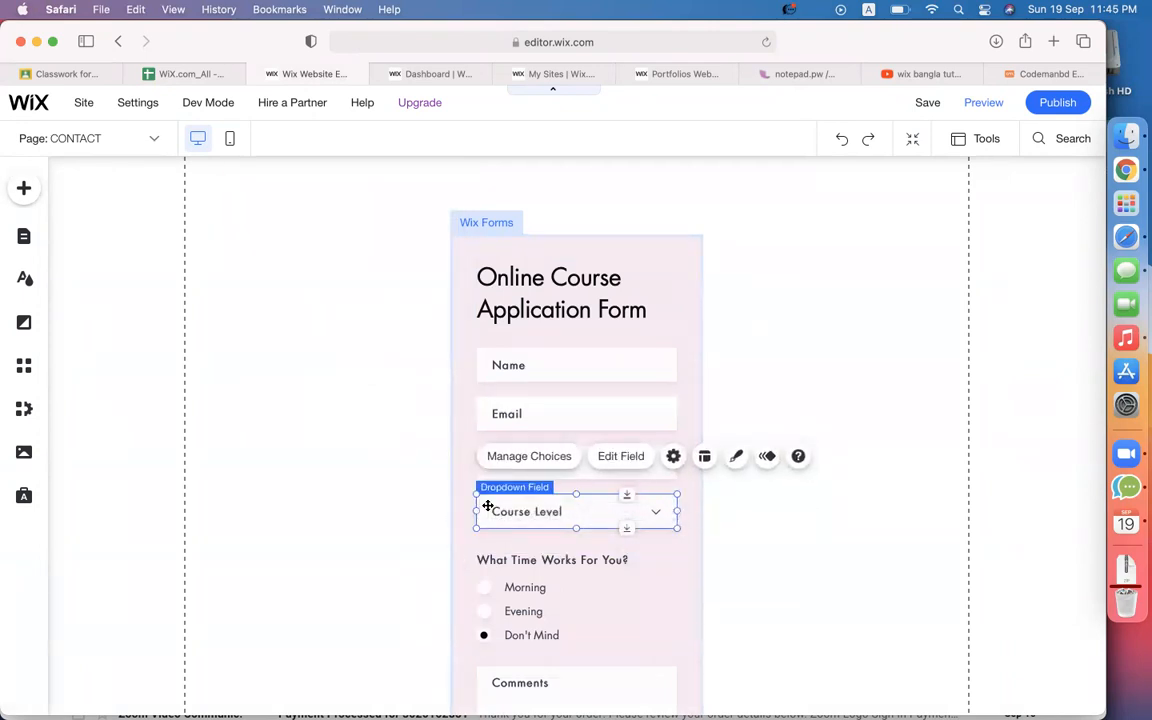
Change the dropdown's placeholder from 'Course Level' to 'Course Name'.
{"action": "left_click", "coordinate": [617, 457]}
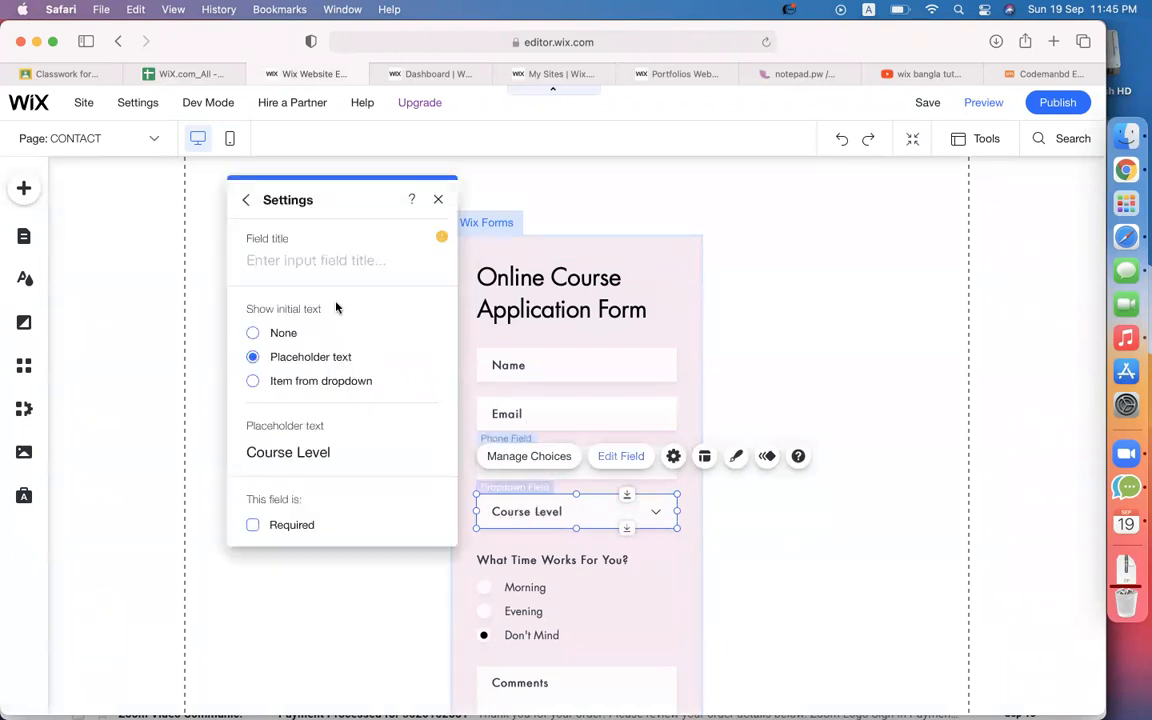
{"action": "left_click", "coordinate": [325, 451]}
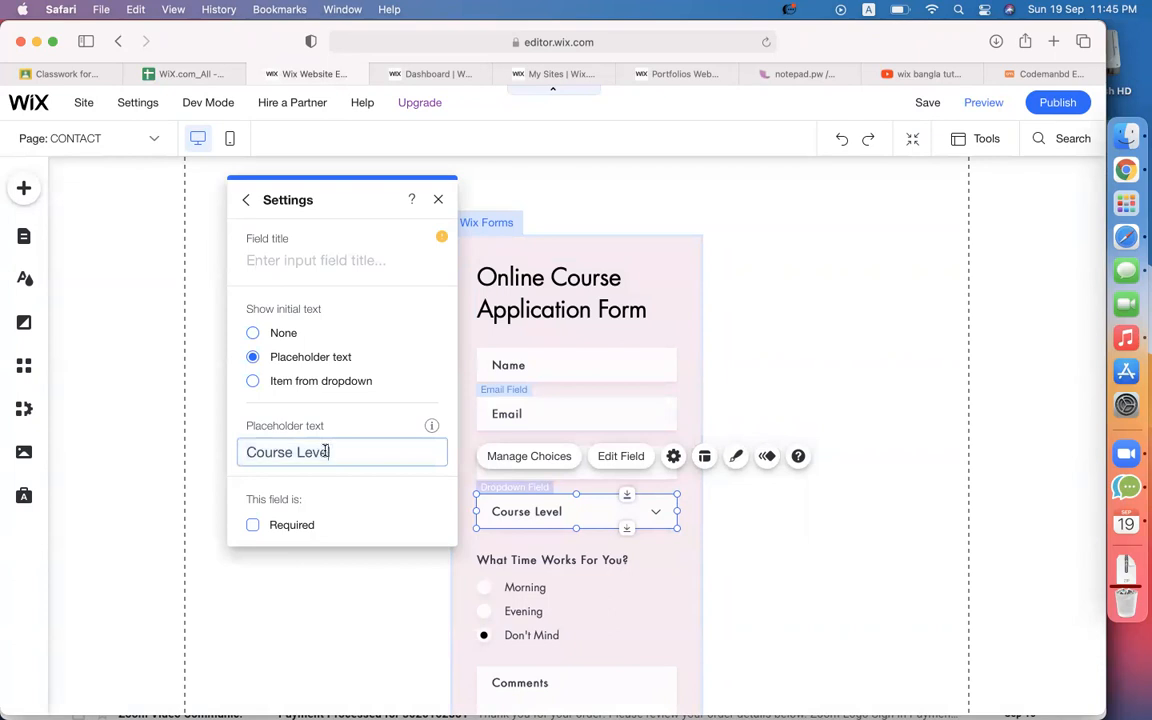
{"action": "type", "text": "Nam"}
{"action": "left_click", "coordinate": [437, 200]}
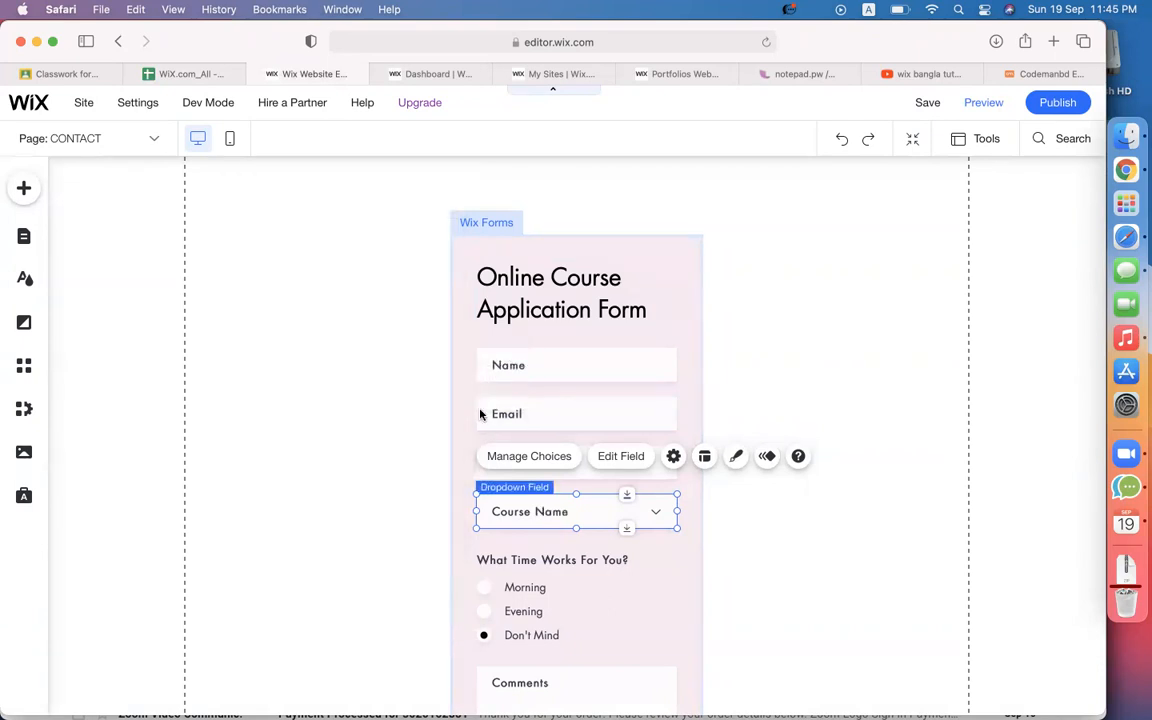
Remove the Beginners and Intermediate choices from the Course Name dropdown.
{"action": "left_click", "coordinate": [508, 457]}
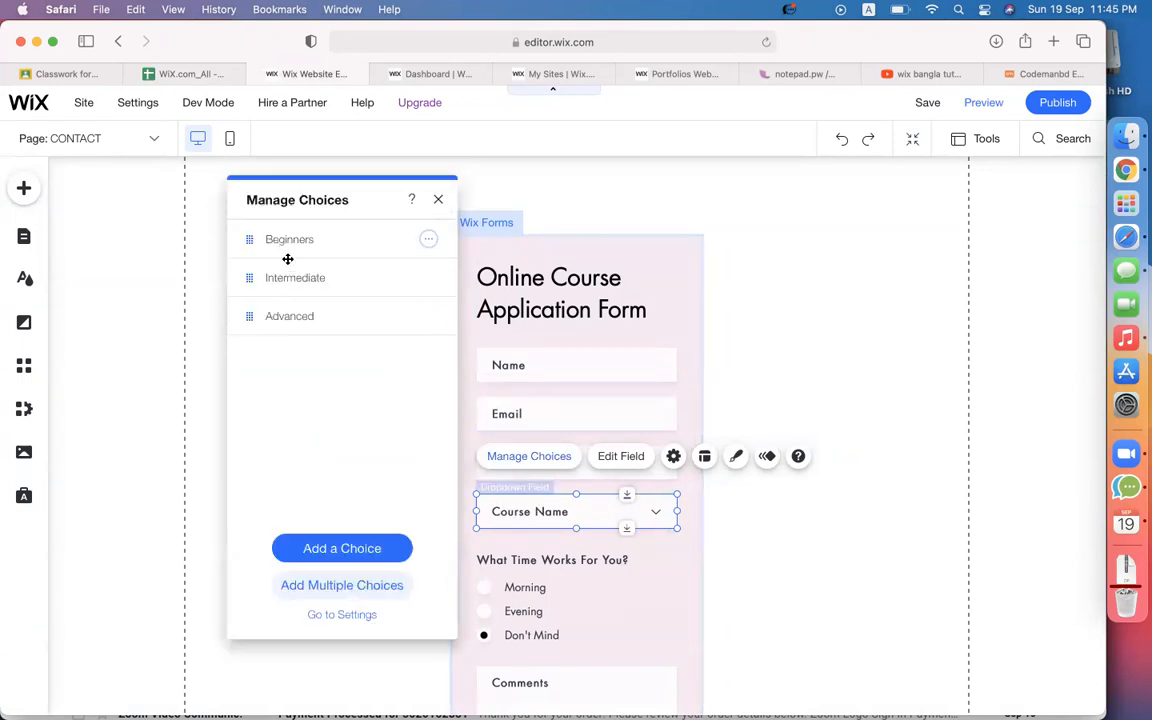
{"action": "left_click", "coordinate": [428, 239]}
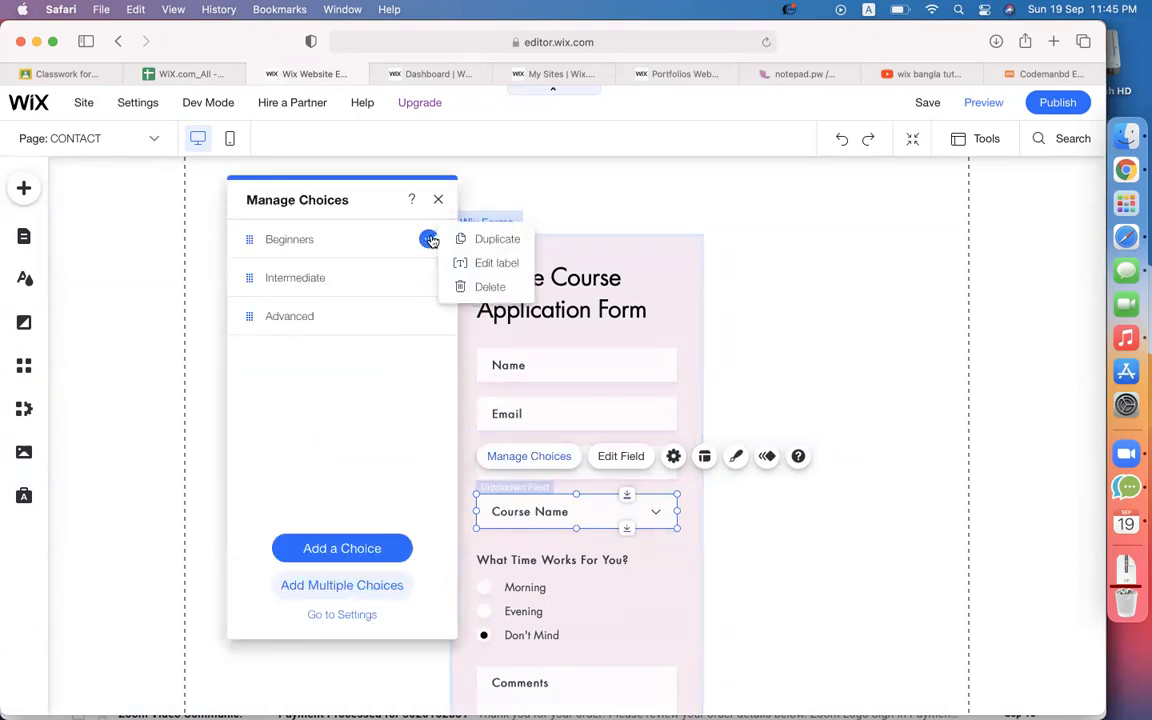
{"action": "left_click", "coordinate": [478, 288]}
{"action": "left_click", "coordinate": [428, 239]}
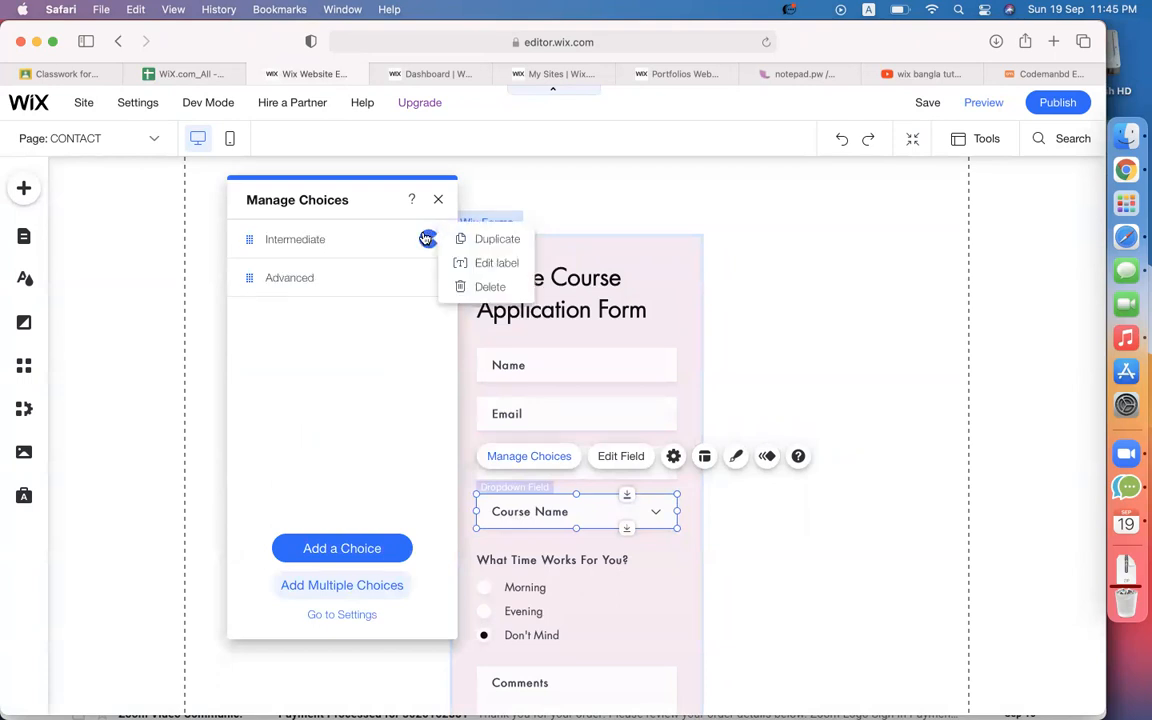
{"action": "left_click", "coordinate": [458, 295]}
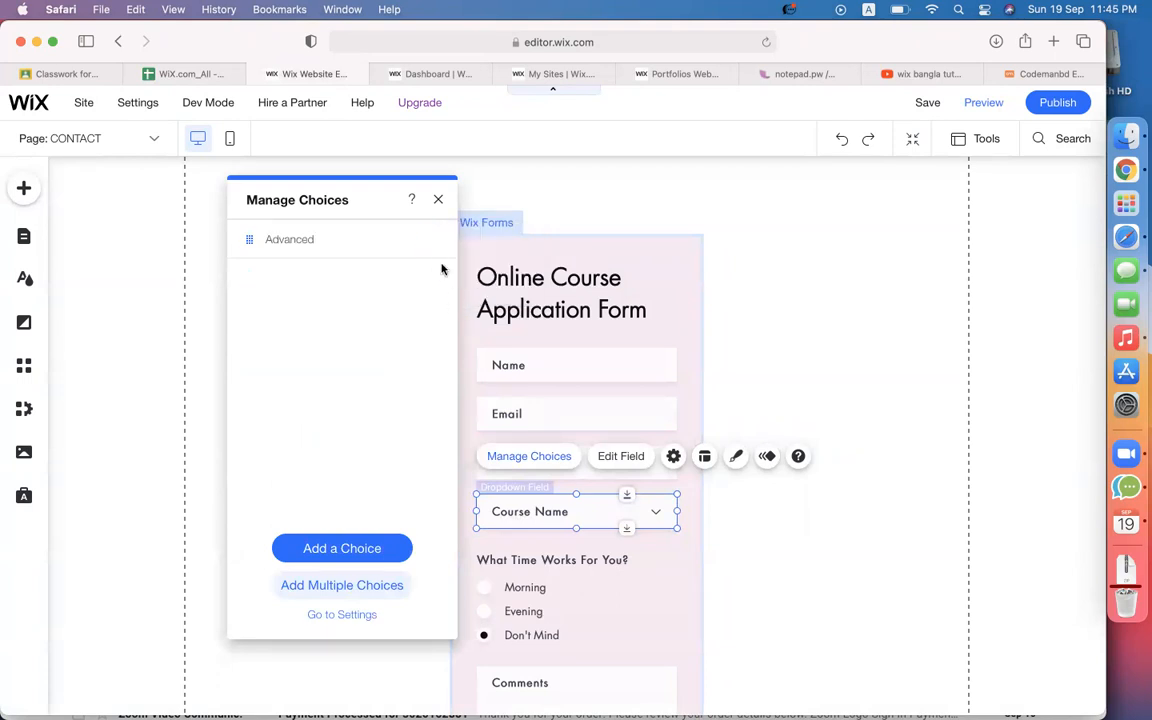
Rename Advanced to 'Wix & SquareSpace' and add a duplicate named 'WordPress & eCommerce'.
{"action": "double_click", "coordinate": [305, 242]}
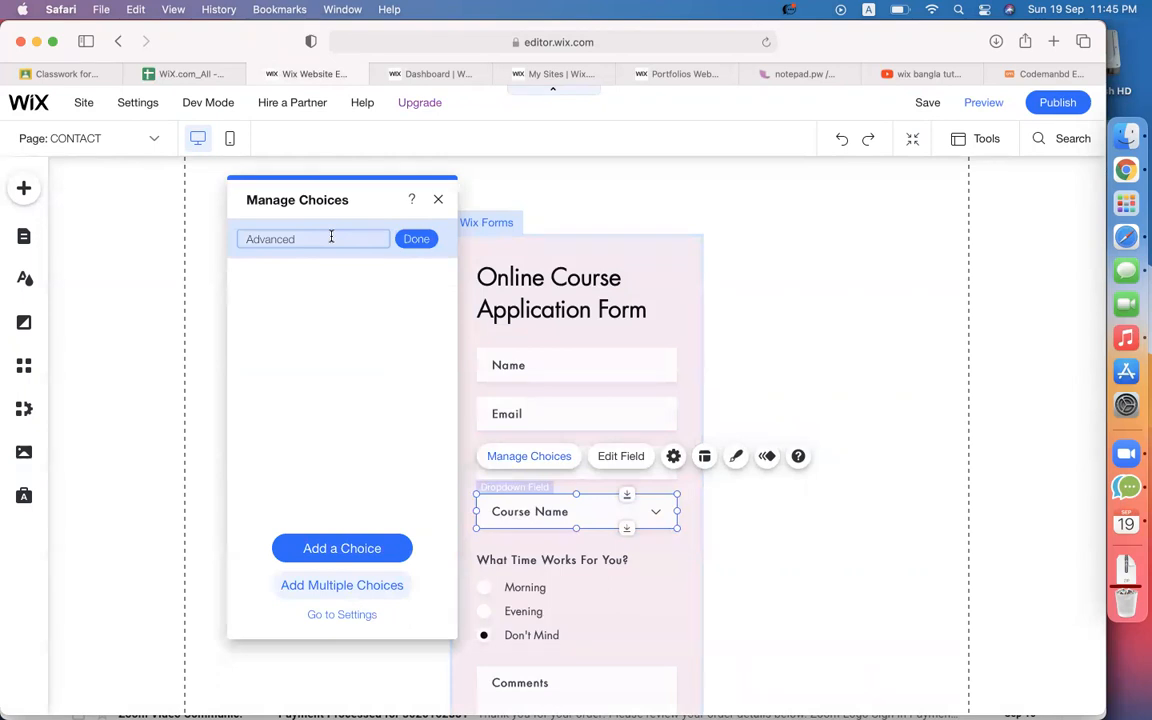
{"action": "type", "text": "Wix & SquareSpace"}
{"action": "left_click", "coordinate": [416, 239]}
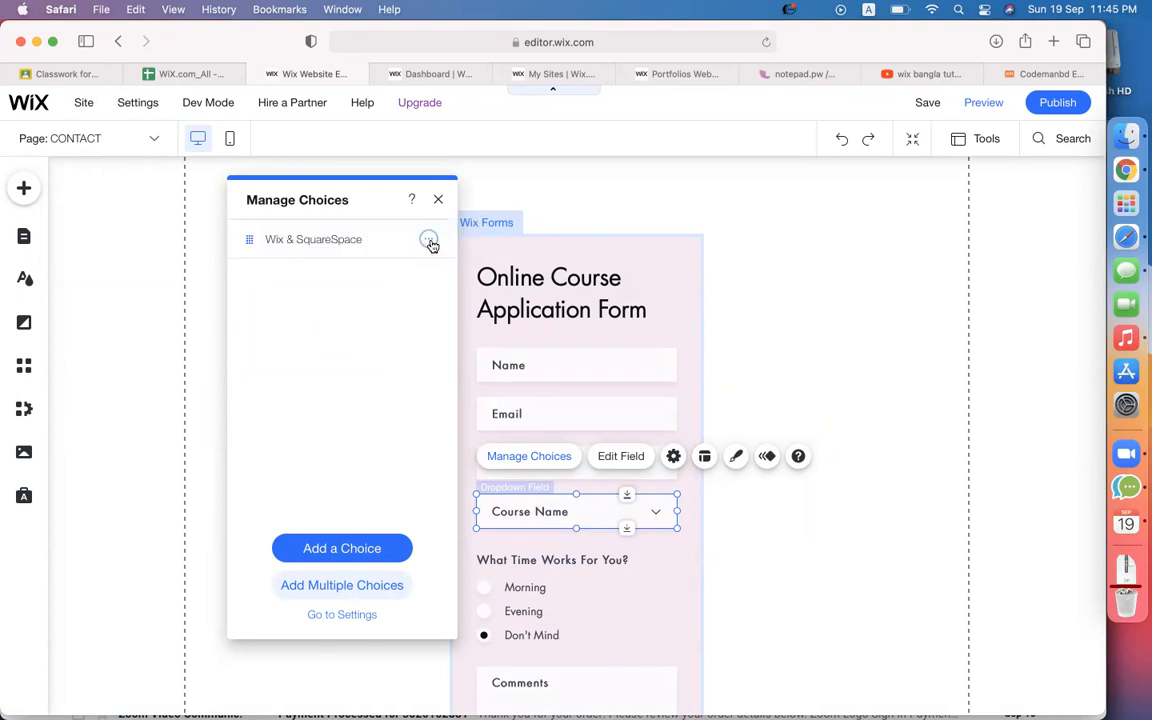
{"action": "left_click", "coordinate": [429, 241]}
{"action": "left_click", "coordinate": [463, 239]}
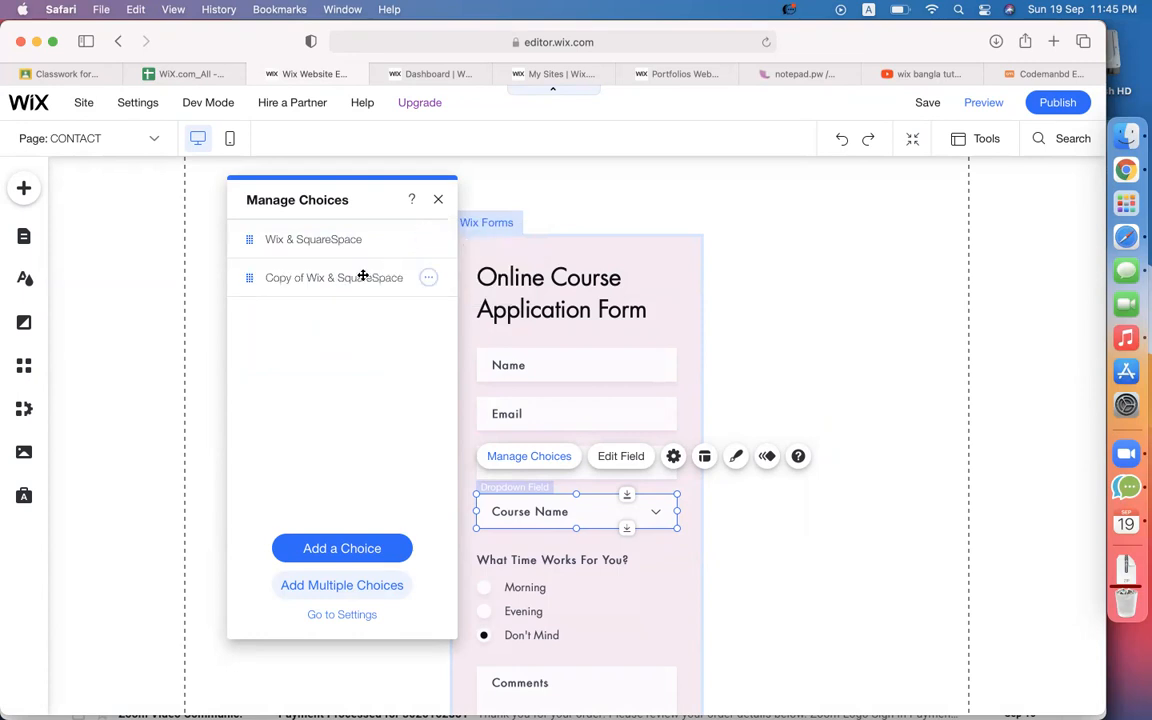
{"action": "left_click", "coordinate": [363, 276]}
{"action": "type", "text": "WordPress & eCommerce"}
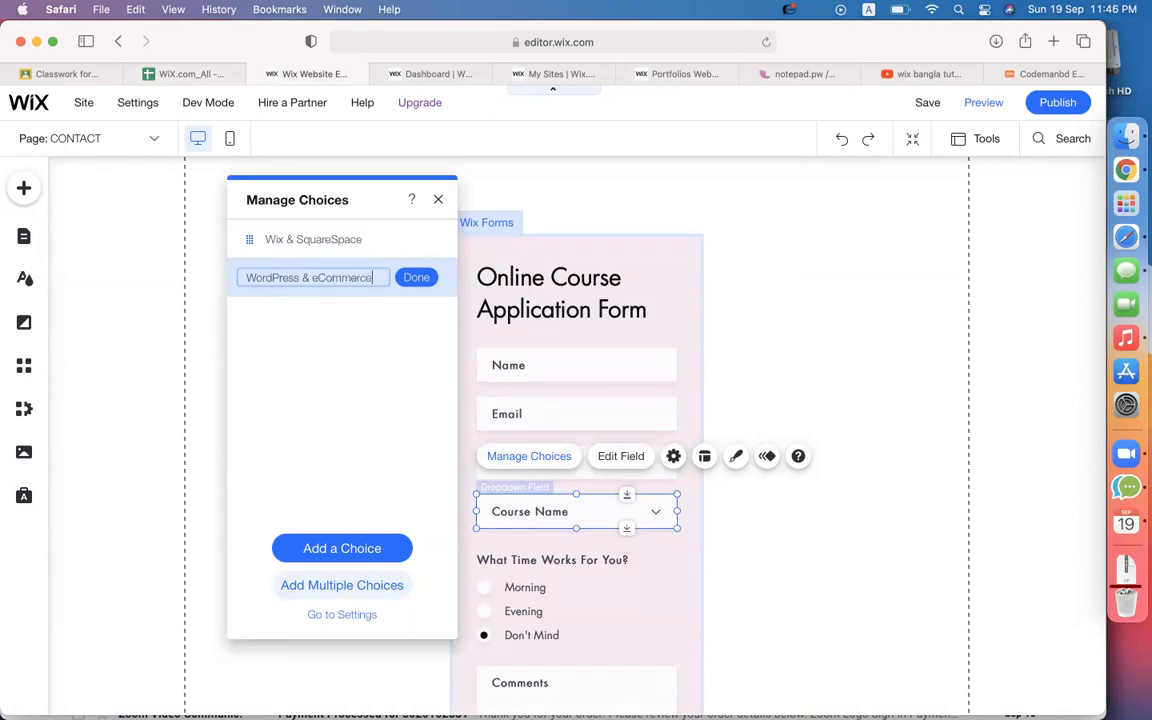
{"action": "left_click", "coordinate": [419, 277]}
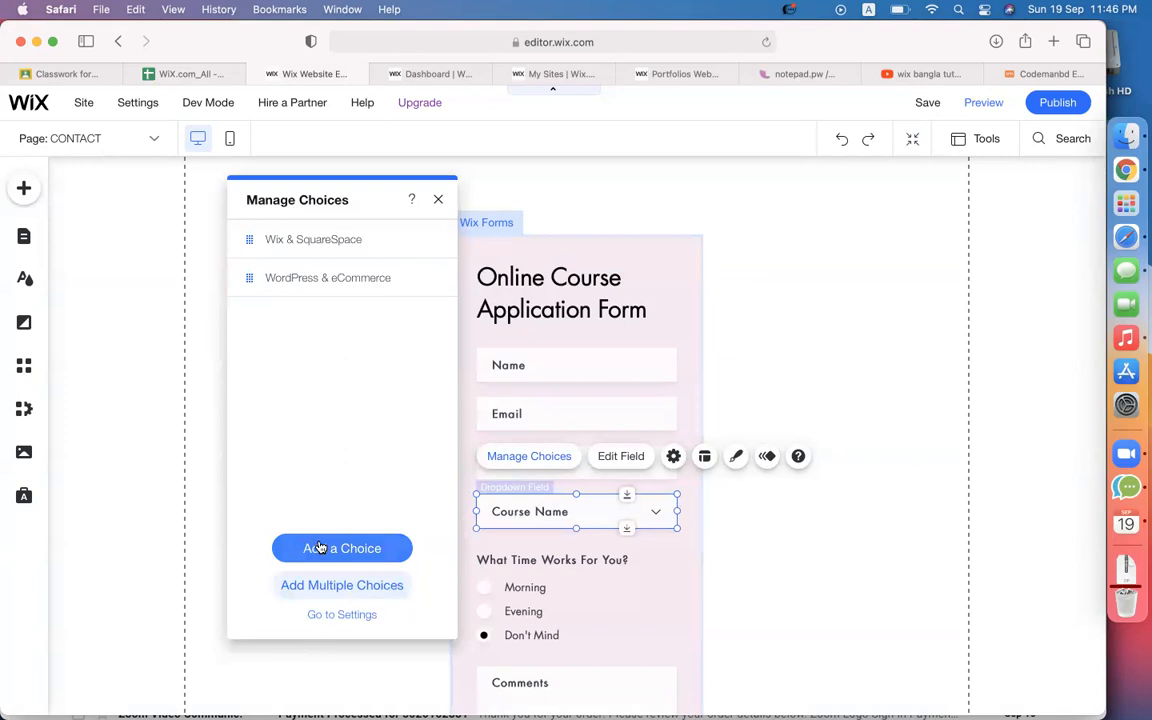
{"action": "left_click", "coordinate": [434, 201]}
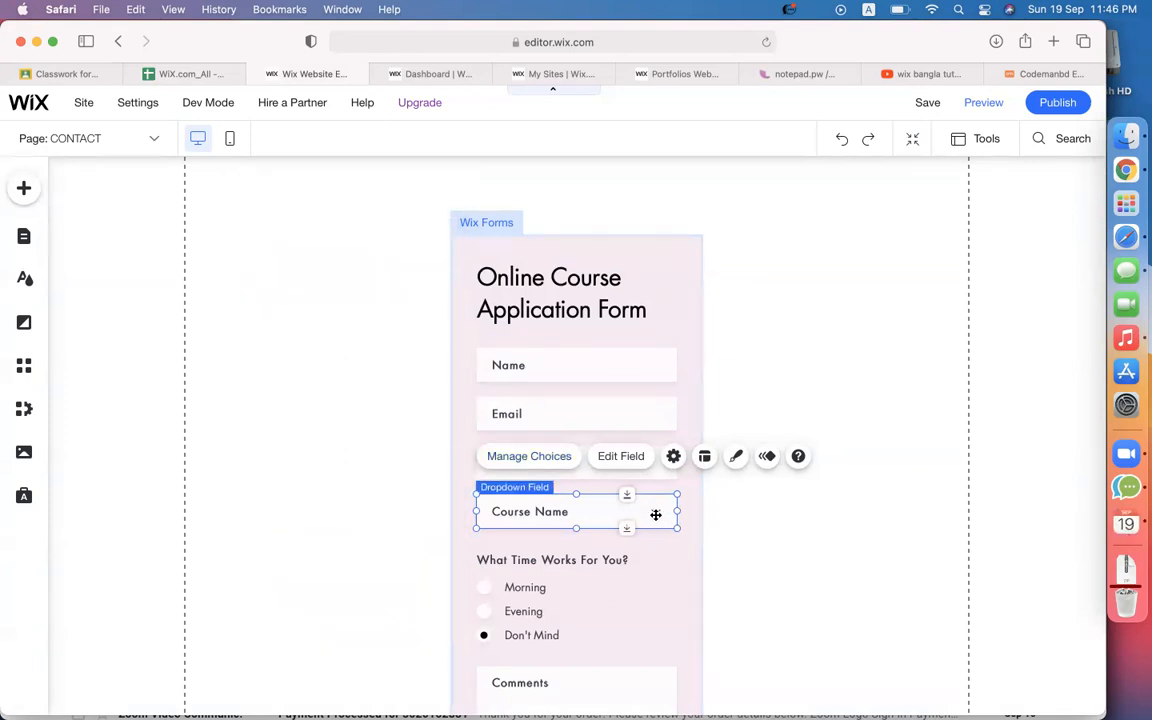
Delete the What Time Works For You? question, the Comments field and the admission fee text.
{"action": "scroll", "coordinate": [845, 467], "scroll_direction": "down", "scroll_amount": 3}
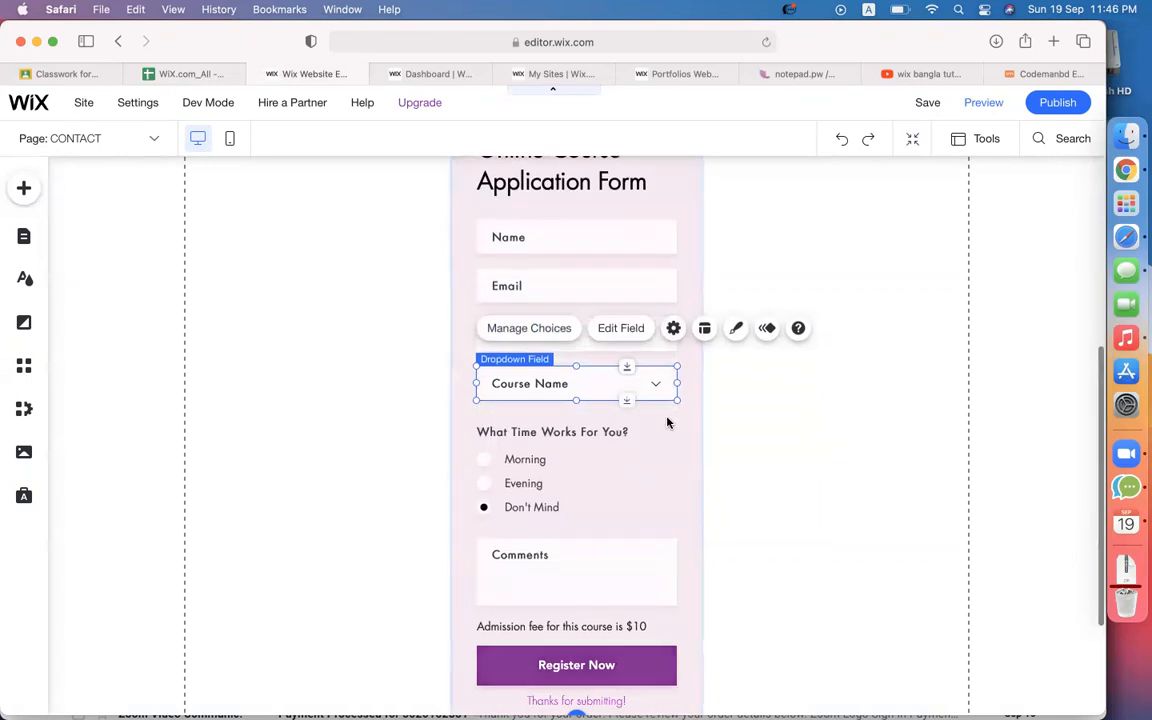
{"action": "left_click", "coordinate": [589, 437]}
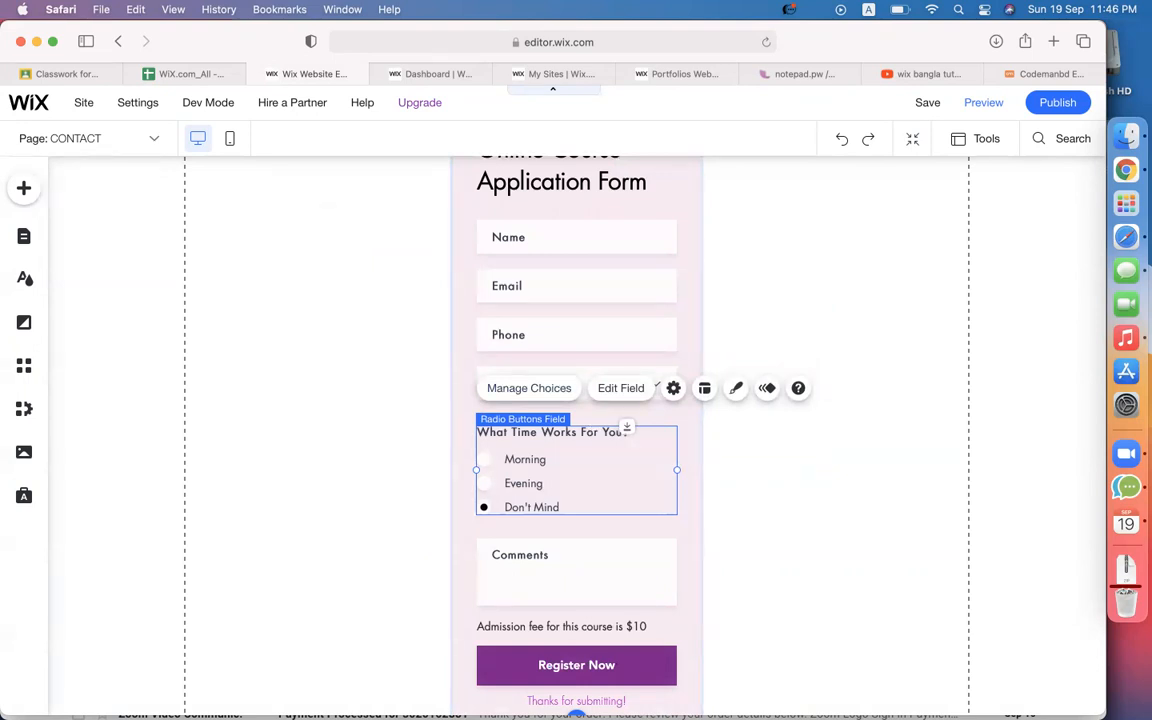
{"action": "key", "text": "Delete"}
{"action": "left_click", "coordinate": [551, 543]}
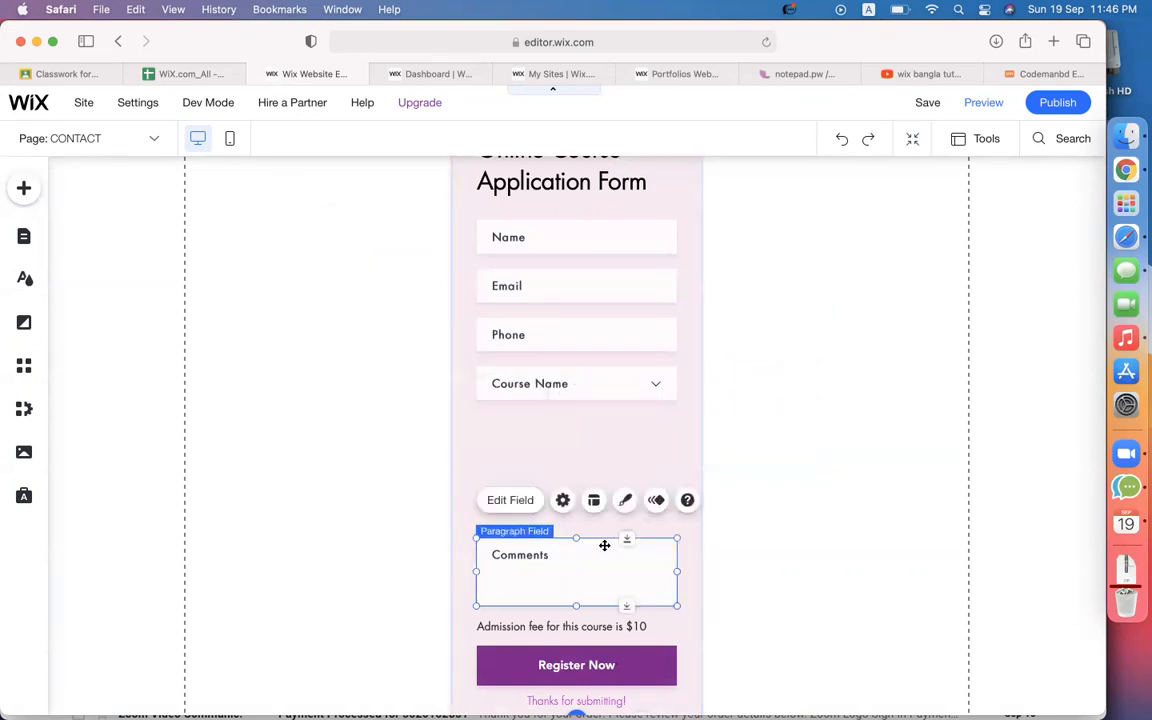
{"action": "key", "text": "Delete"}
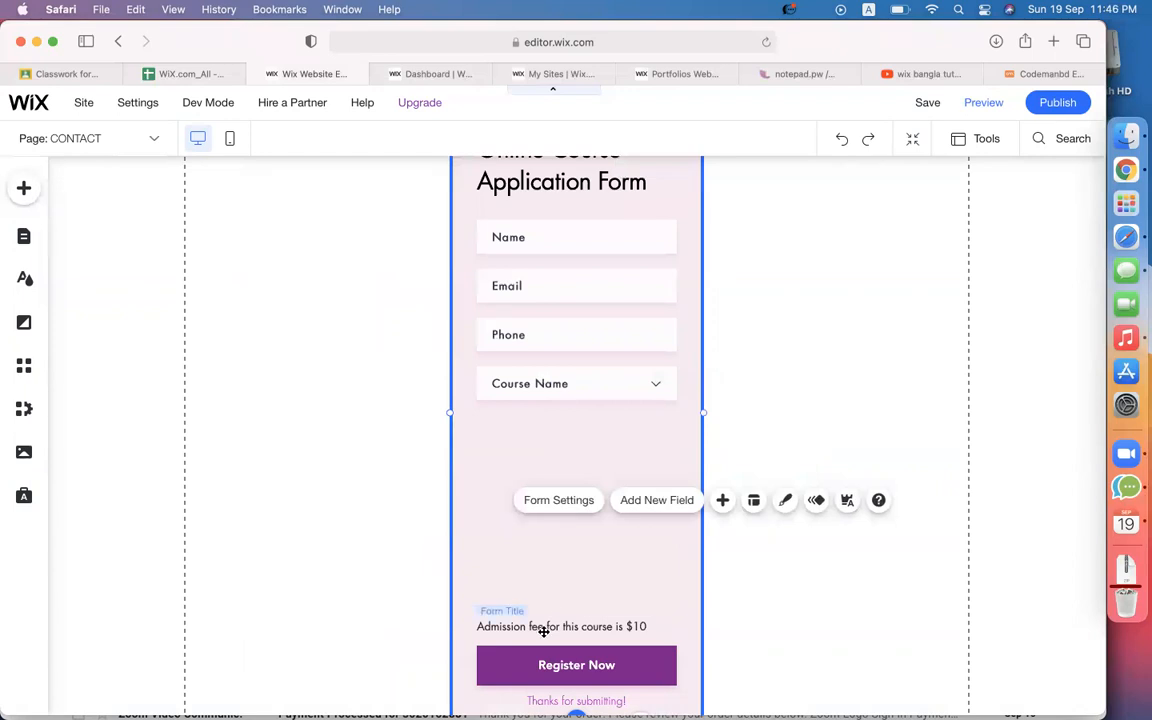
{"action": "left_click_drag", "start_coordinate": [543, 631], "coordinate": [543, 591]}
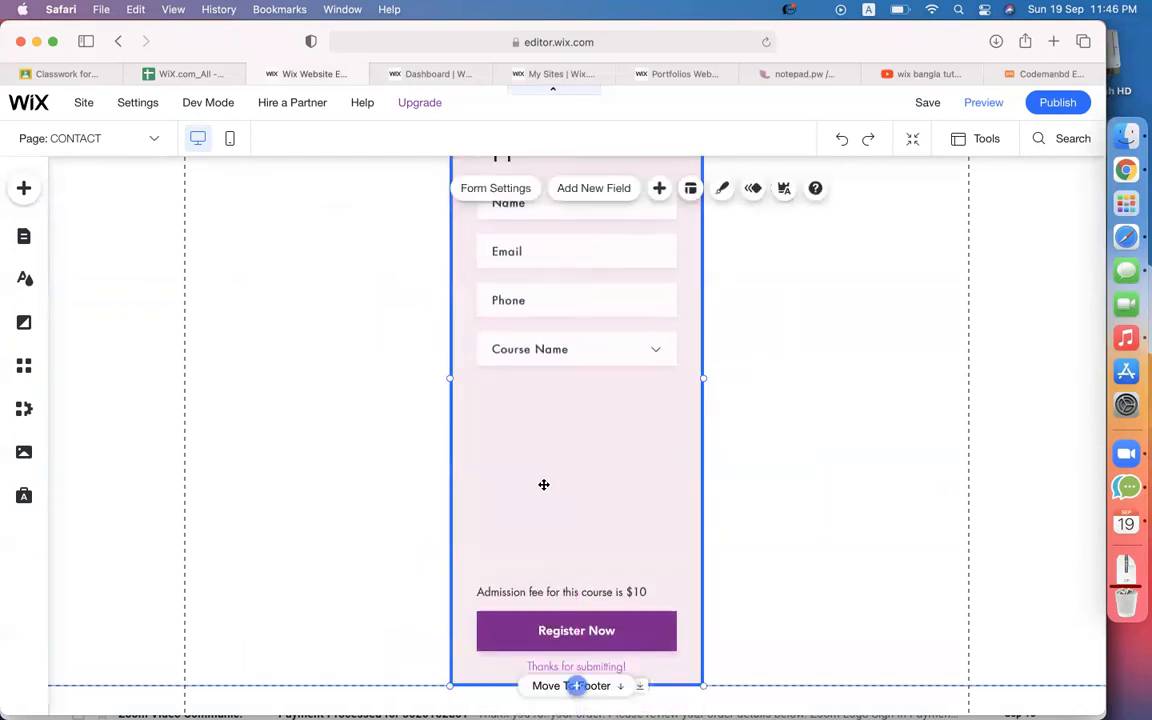
{"action": "left_click", "coordinate": [535, 596]}
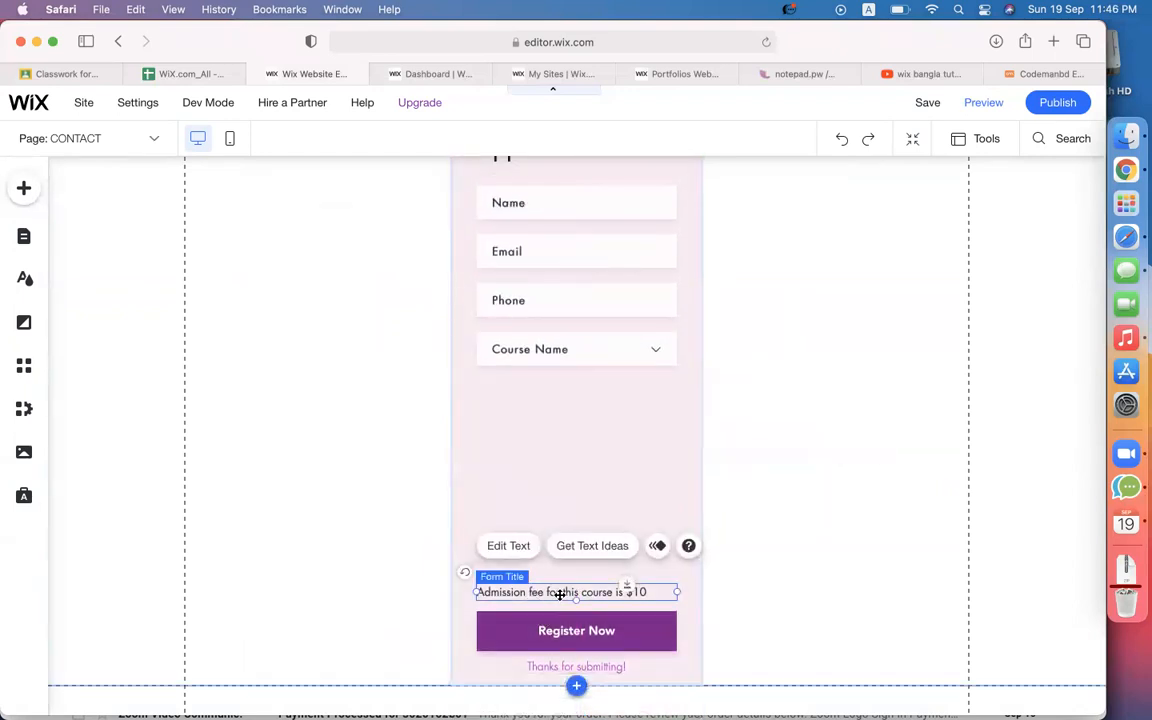
{"action": "key", "text": "Delete"}
Move Register Now directly under Course Name and shrink the form box to fit.
{"action": "left_click", "coordinate": [545, 629]}
{"action": "left_click_drag", "start_coordinate": [545, 629], "coordinate": [546, 404]}
{"action": "scroll", "coordinate": [748, 496], "scroll_direction": "down", "scroll_amount": 2}
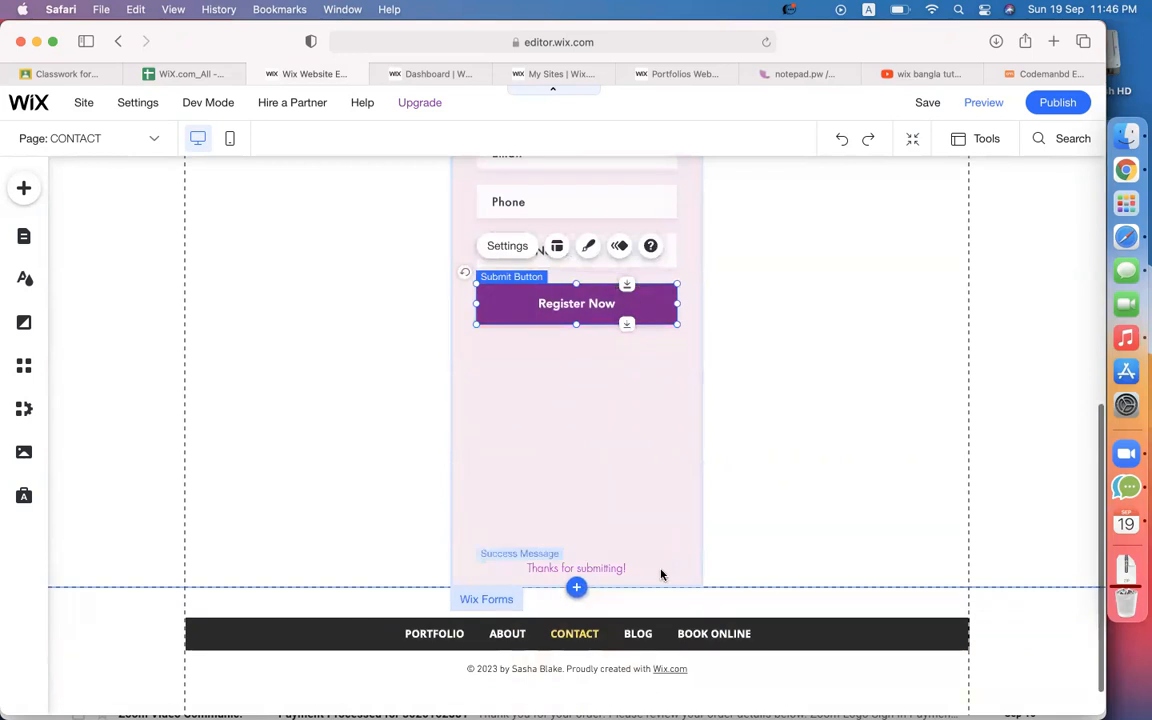
{"action": "left_click", "coordinate": [630, 584]}
{"action": "left_click_drag", "start_coordinate": [635, 586], "coordinate": [630, 402]}
{"action": "scroll", "coordinate": [768, 472], "scroll_direction": "up", "scroll_amount": 5}
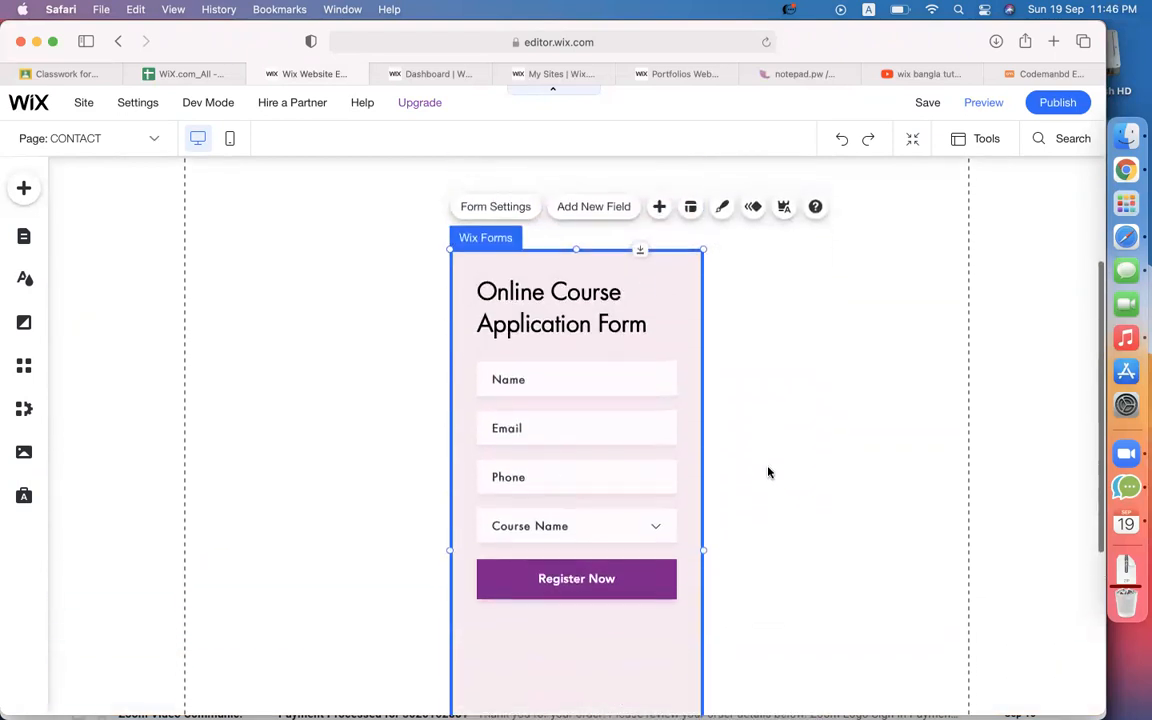
{"action": "scroll", "coordinate": [768, 472], "scroll_direction": "down", "scroll_amount": 5}
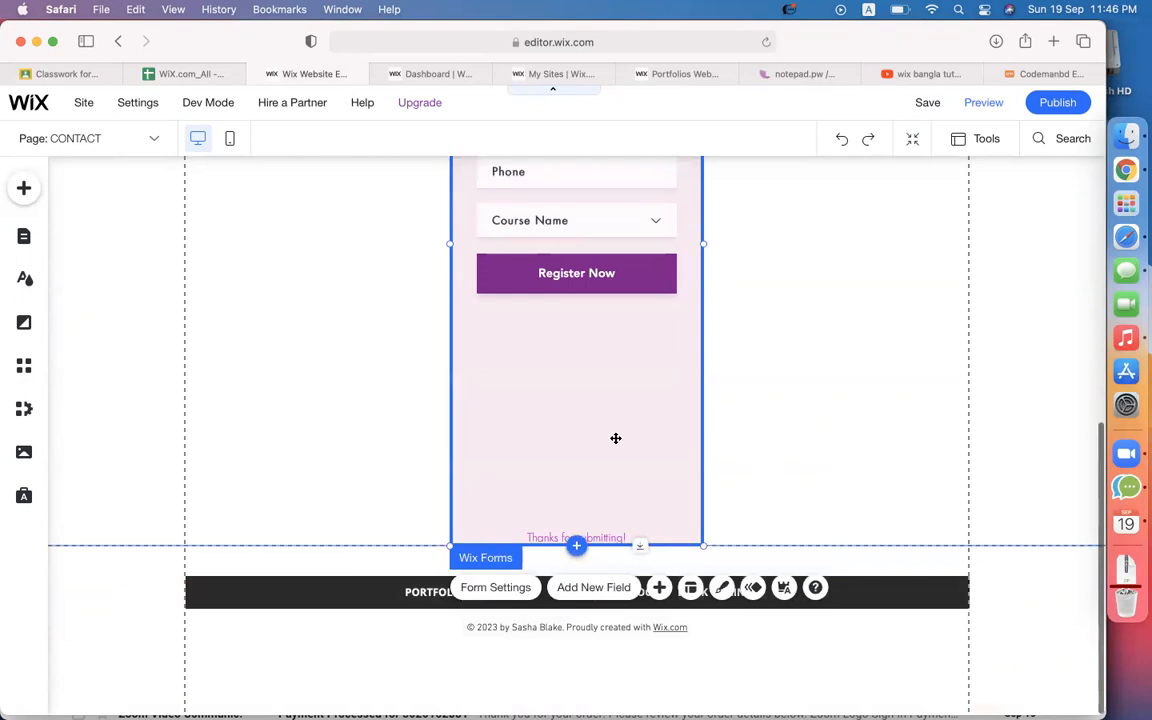
Retitle the form from 'Online Course Application Form' to 'Online Course Payment Form'.
{"action": "scroll", "coordinate": [614, 437], "scroll_direction": "up", "scroll_amount": 3}
{"action": "left_click", "coordinate": [553, 307]}
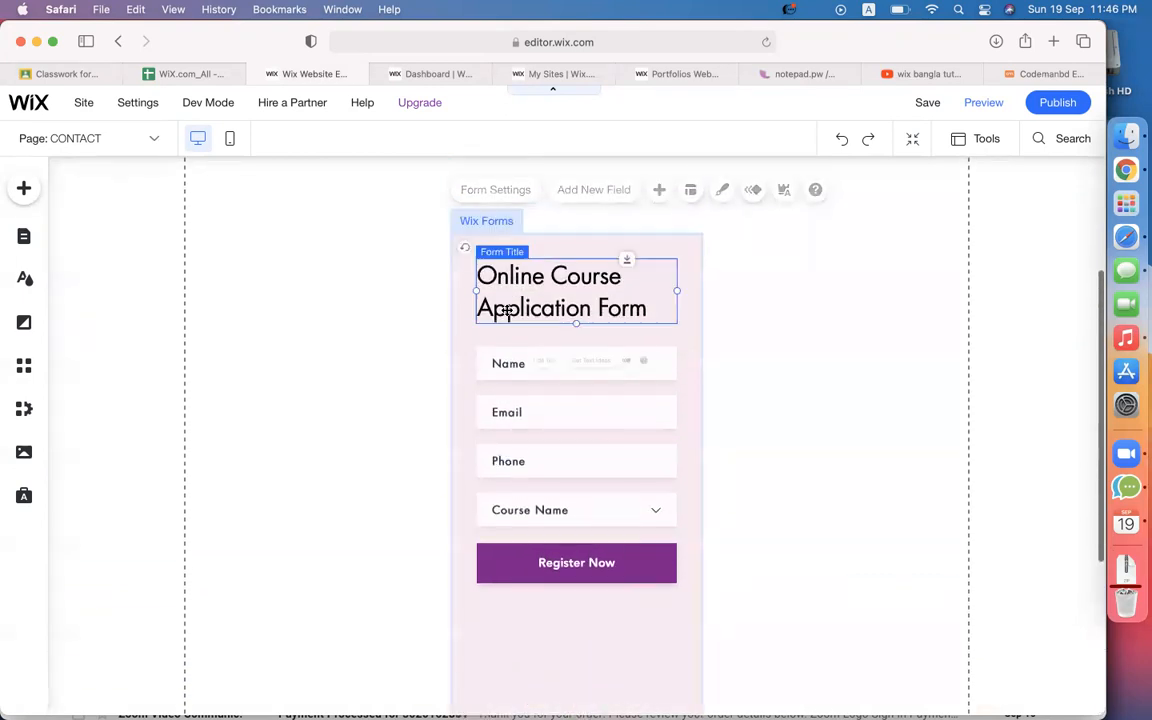
{"action": "double_click", "coordinate": [553, 307]}
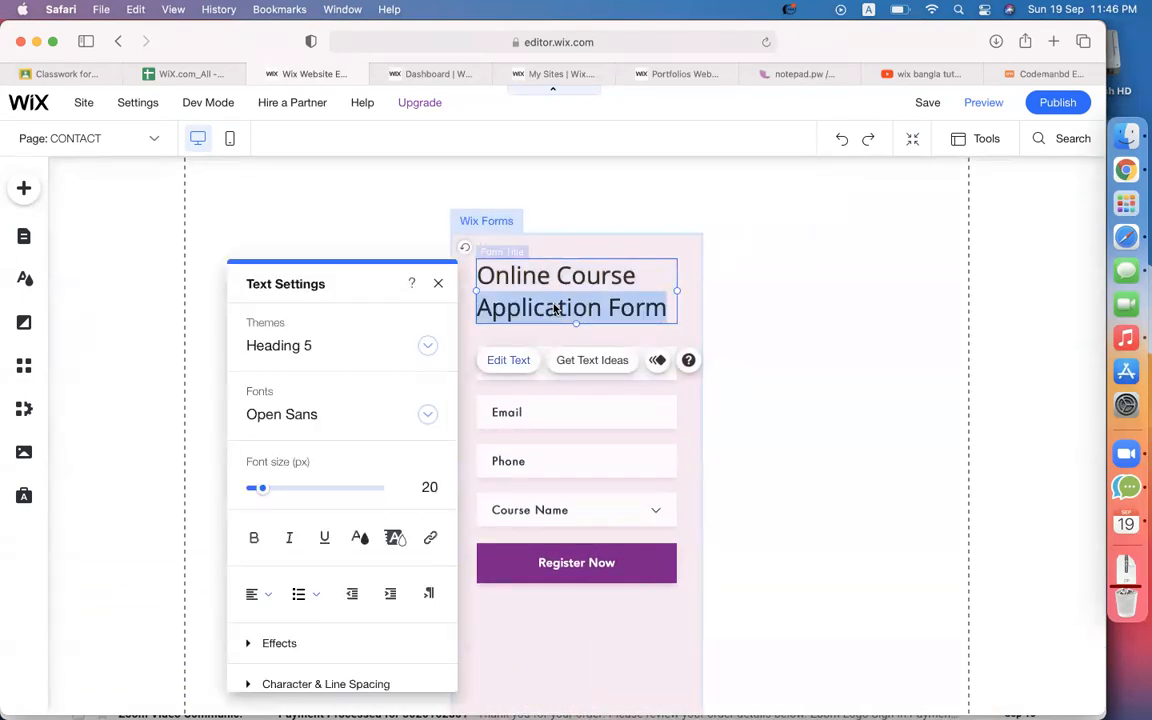
{"action": "type", "text": "Payem"}
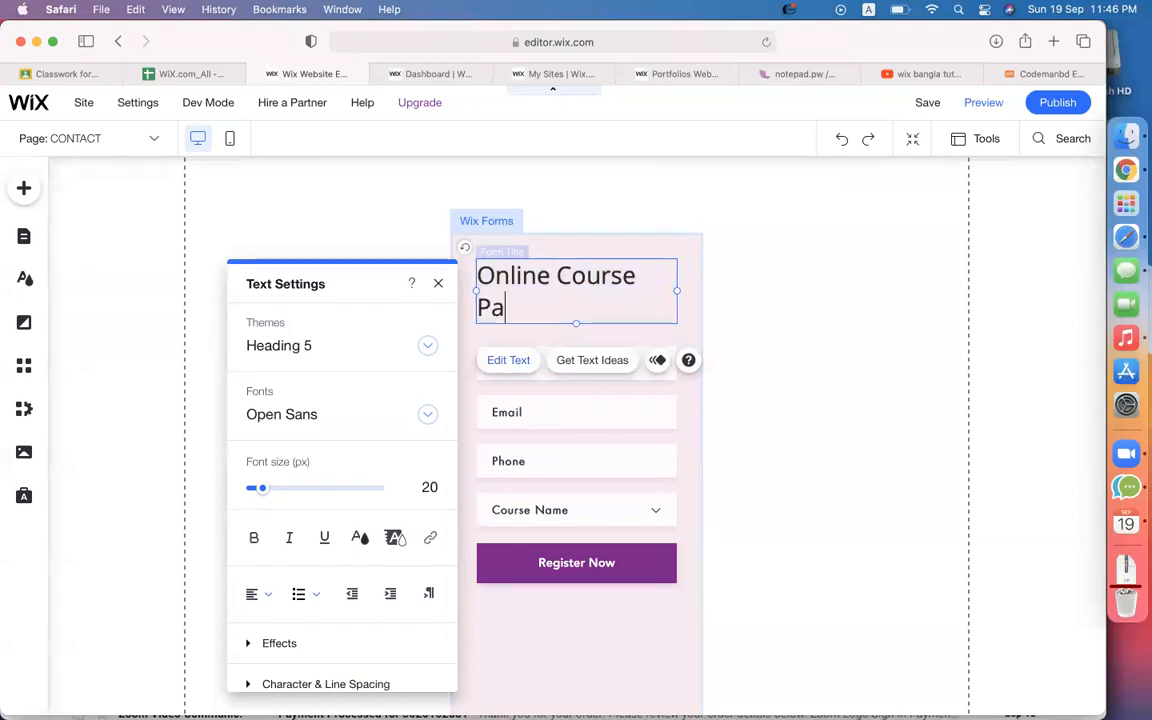
{"action": "key", "text": "BackSpace"}
{"action": "key", "text": "BackSpace"}
{"action": "type", "text": "ment Form"}
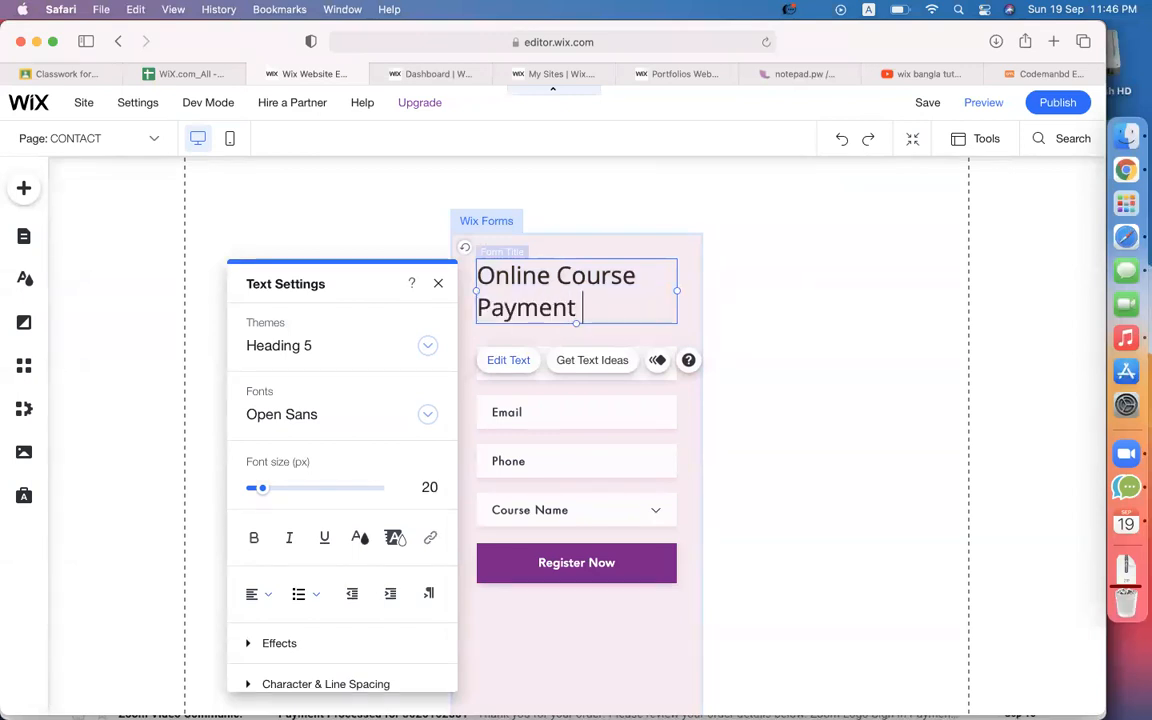
{"action": "left_click", "coordinate": [802, 447]}
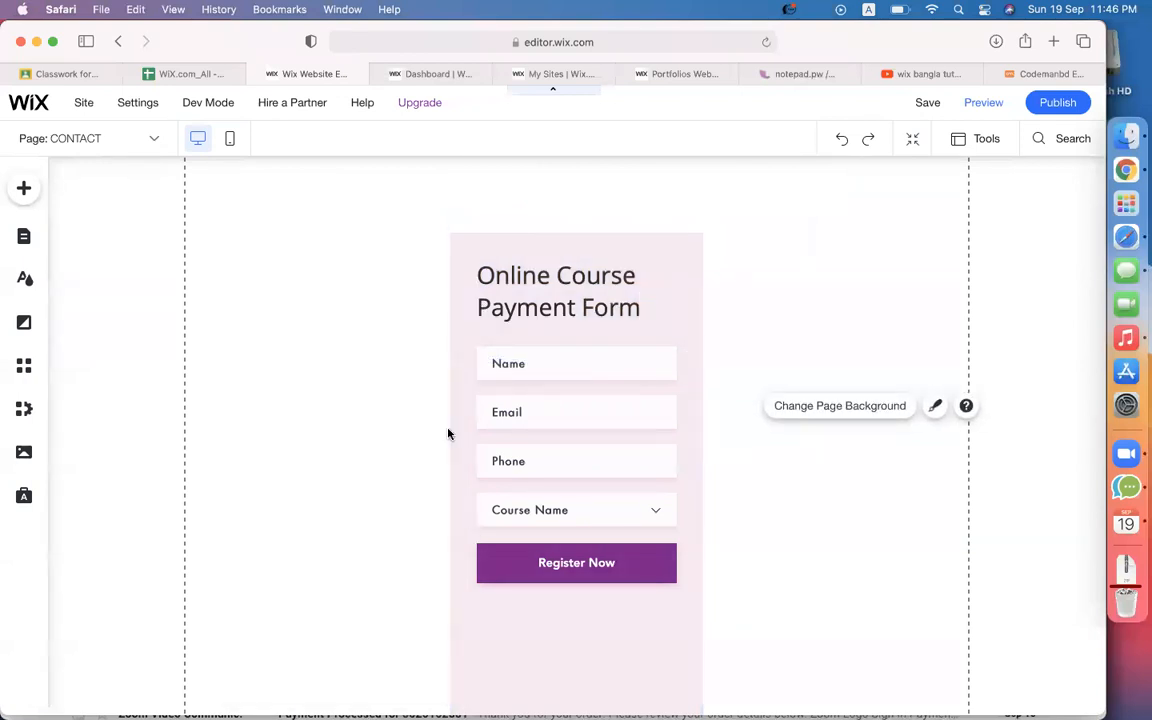
{"action": "scroll", "coordinate": [782, 354], "scroll_direction": "down", "scroll_amount": 2}
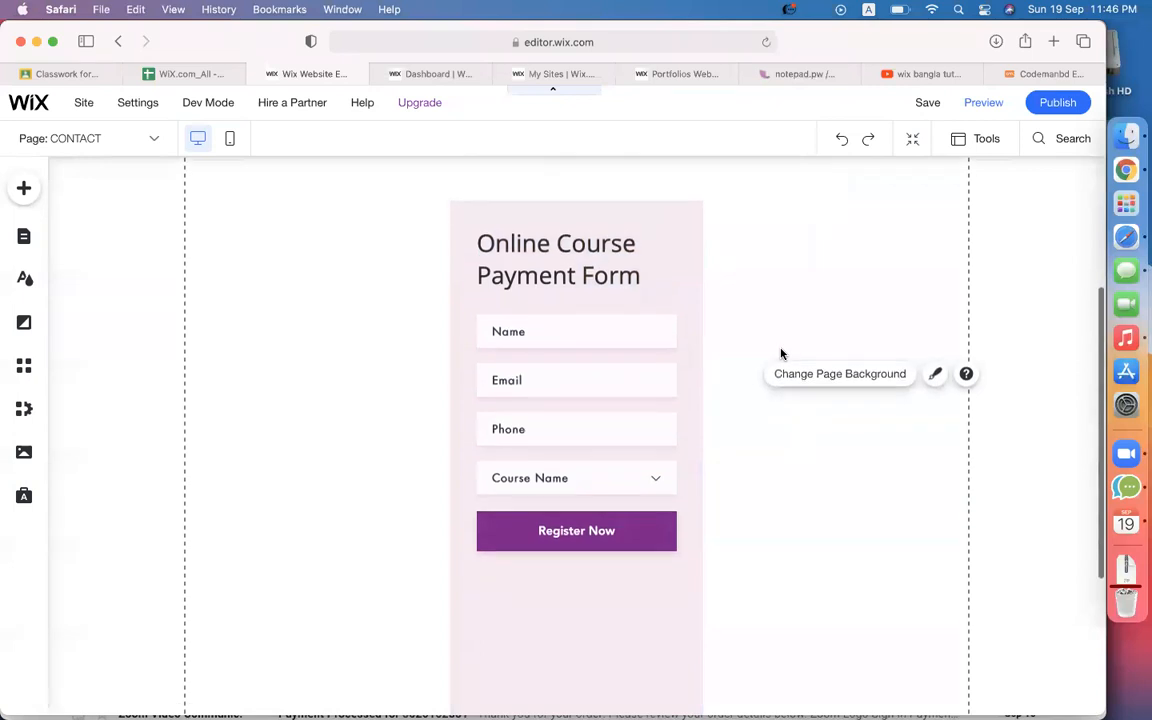
Select the payment form, look through its Add Field, Design and Layout options, then open Settings.
{"action": "left_click", "coordinate": [668, 215]}
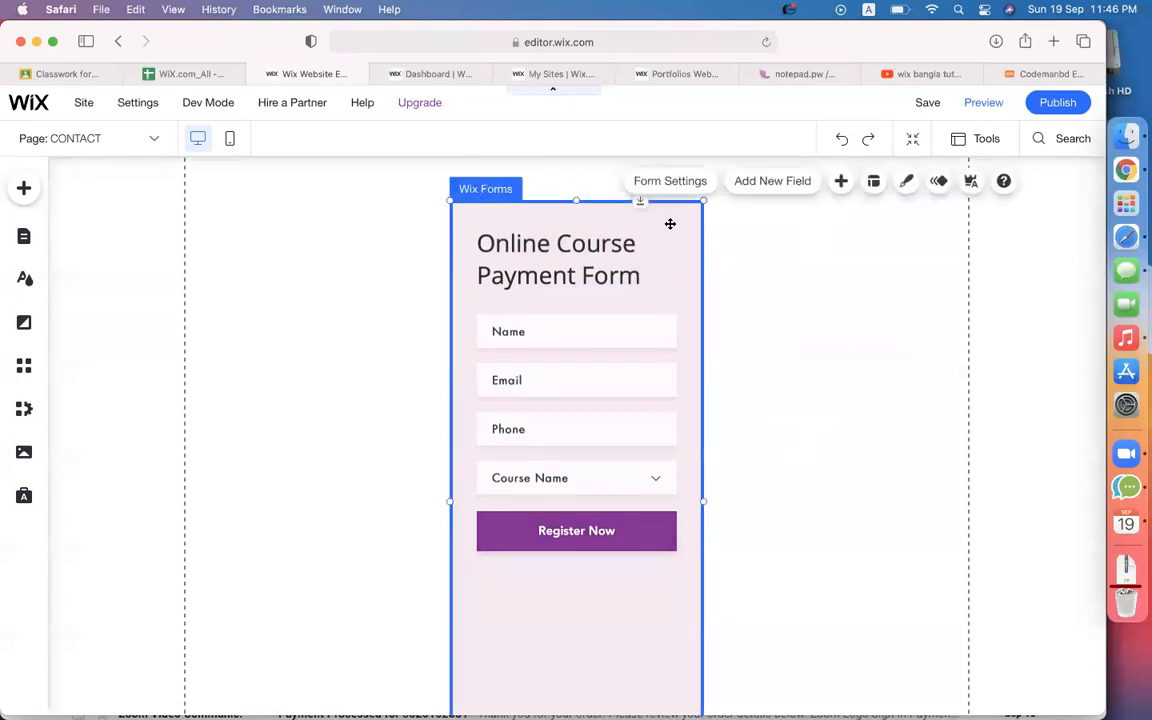
{"action": "left_click", "coordinate": [771, 183]}
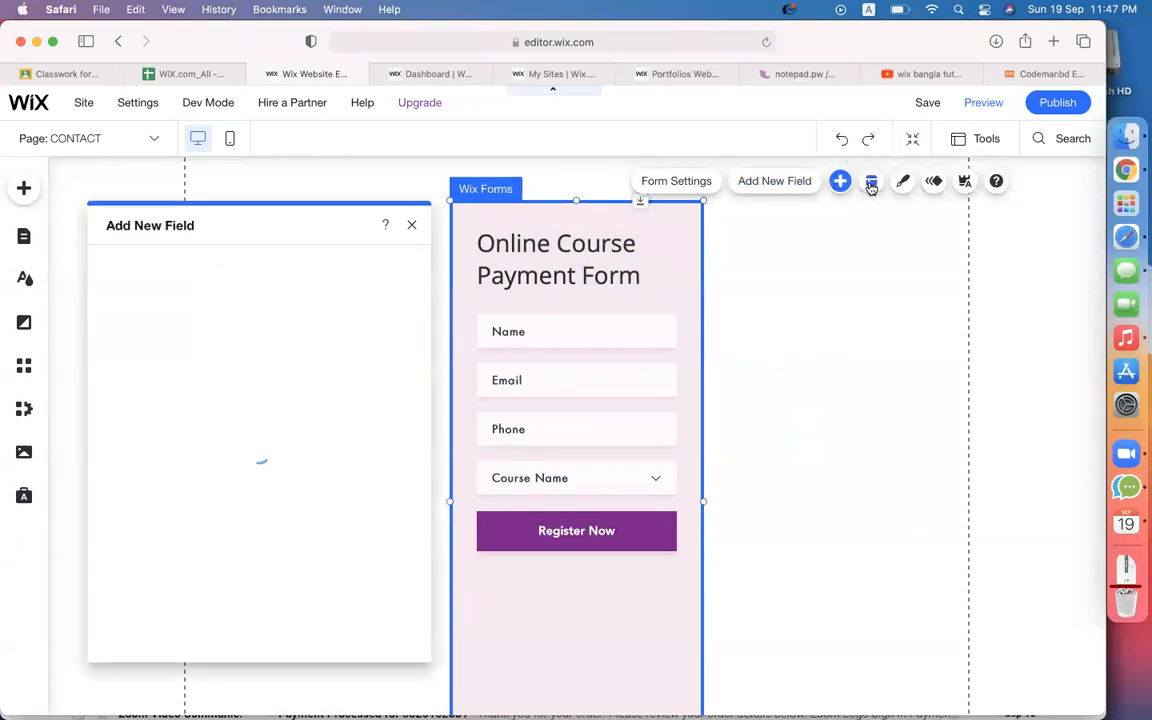
{"action": "left_click", "coordinate": [903, 184]}
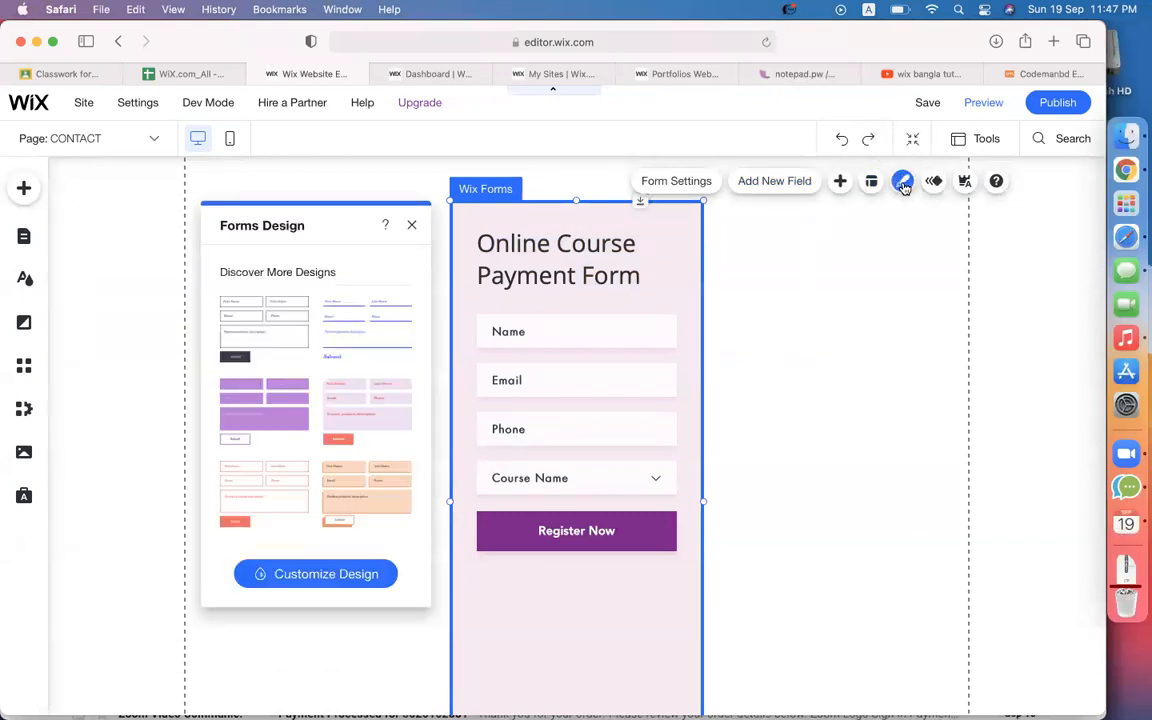
{"action": "left_click", "coordinate": [871, 181]}
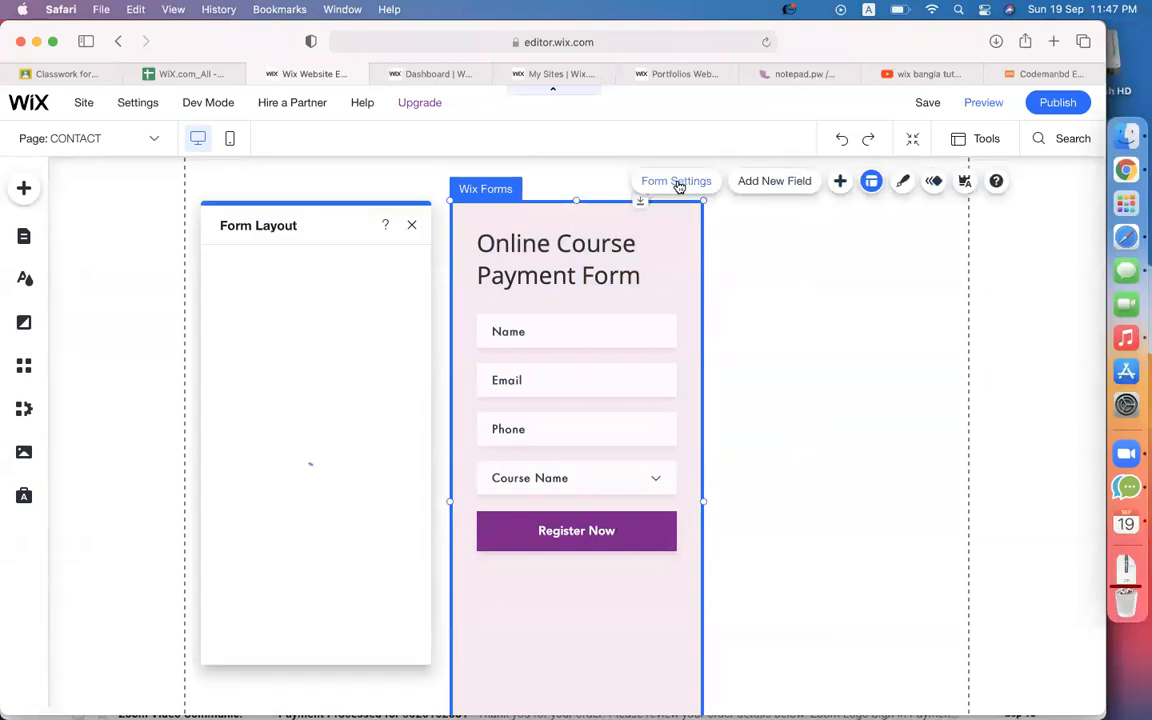
{"action": "left_click", "coordinate": [677, 182]}
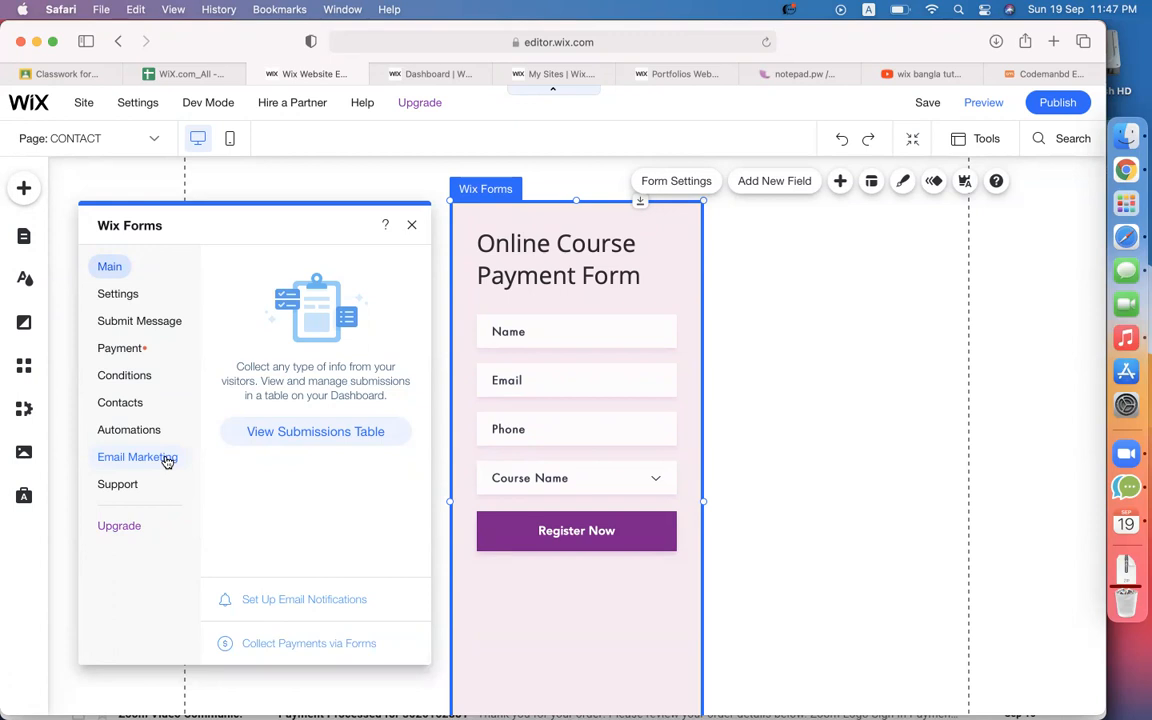
Review the form's Automations options, then switch to the My Sites dashboard tab.
{"action": "left_click", "coordinate": [146, 432]}
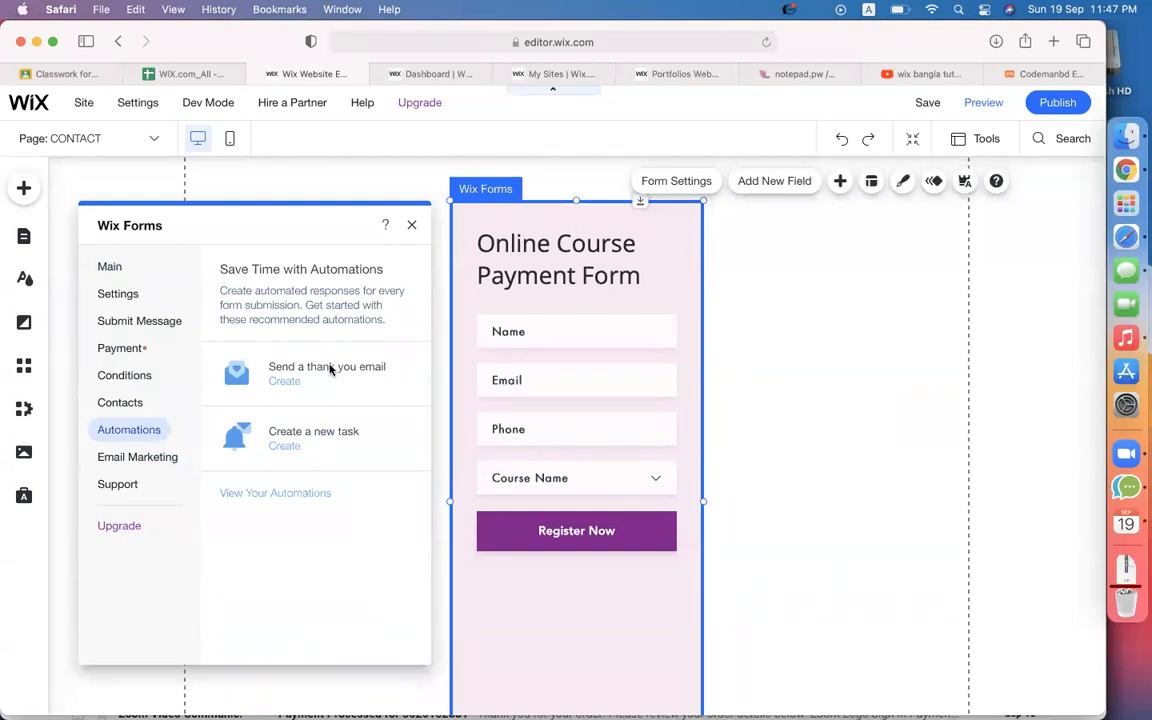
{"action": "left_click", "coordinate": [558, 73]}
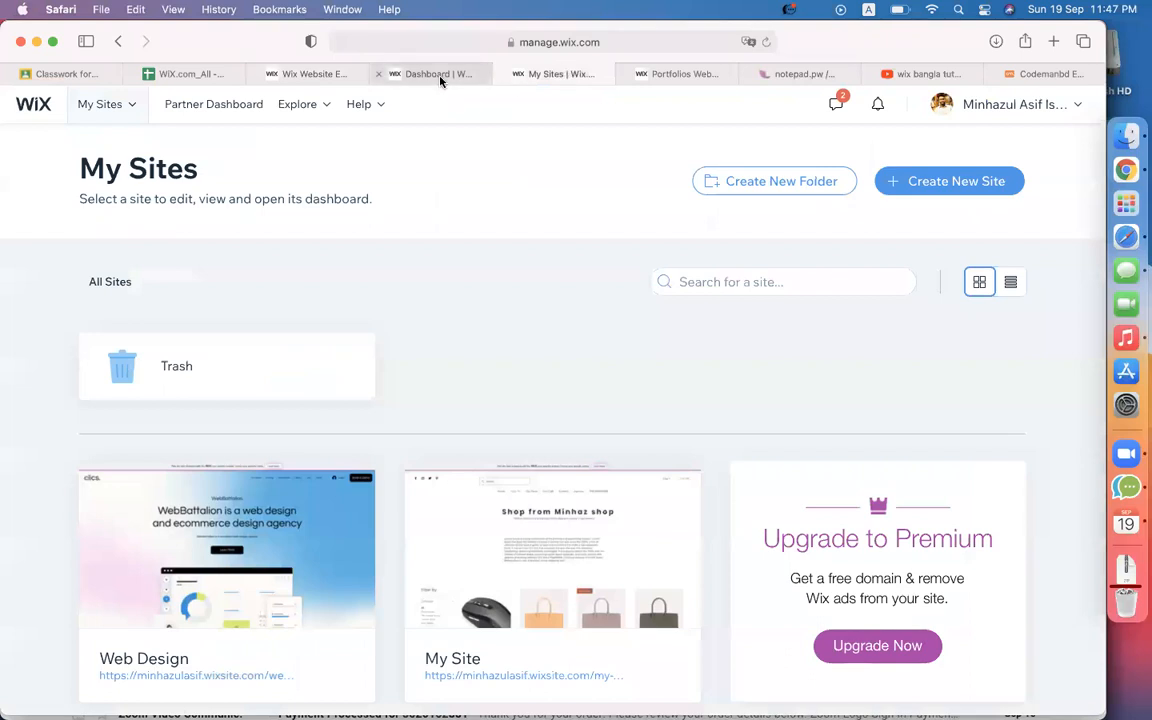
Create and activate a 'Send thank you emails to visitors' automation triggered by form submission.
{"action": "left_click", "coordinate": [440, 79]}
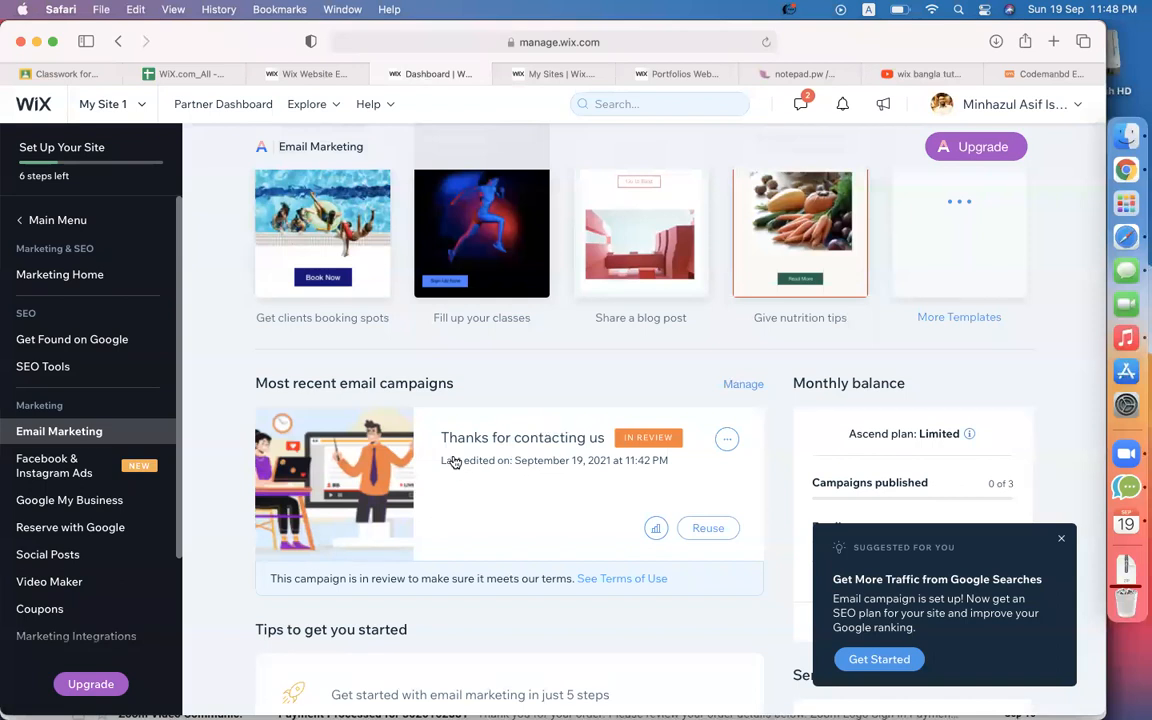
{"action": "left_click", "coordinate": [326, 74]}
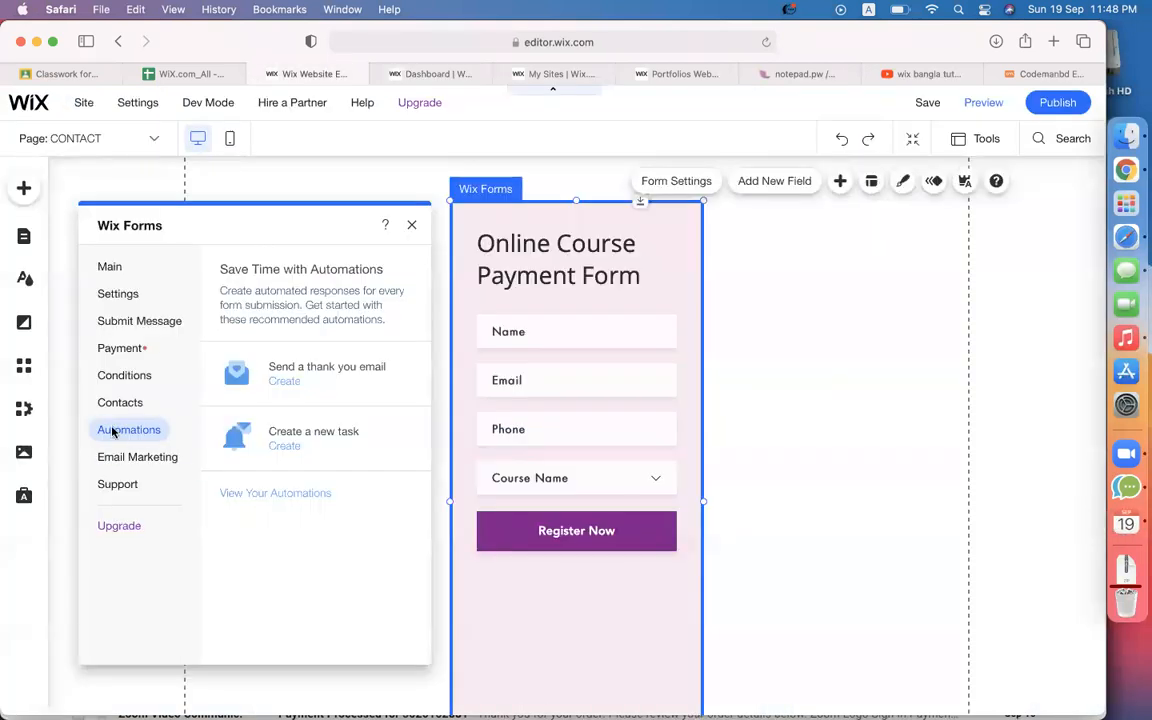
{"action": "left_click", "coordinate": [284, 383]}
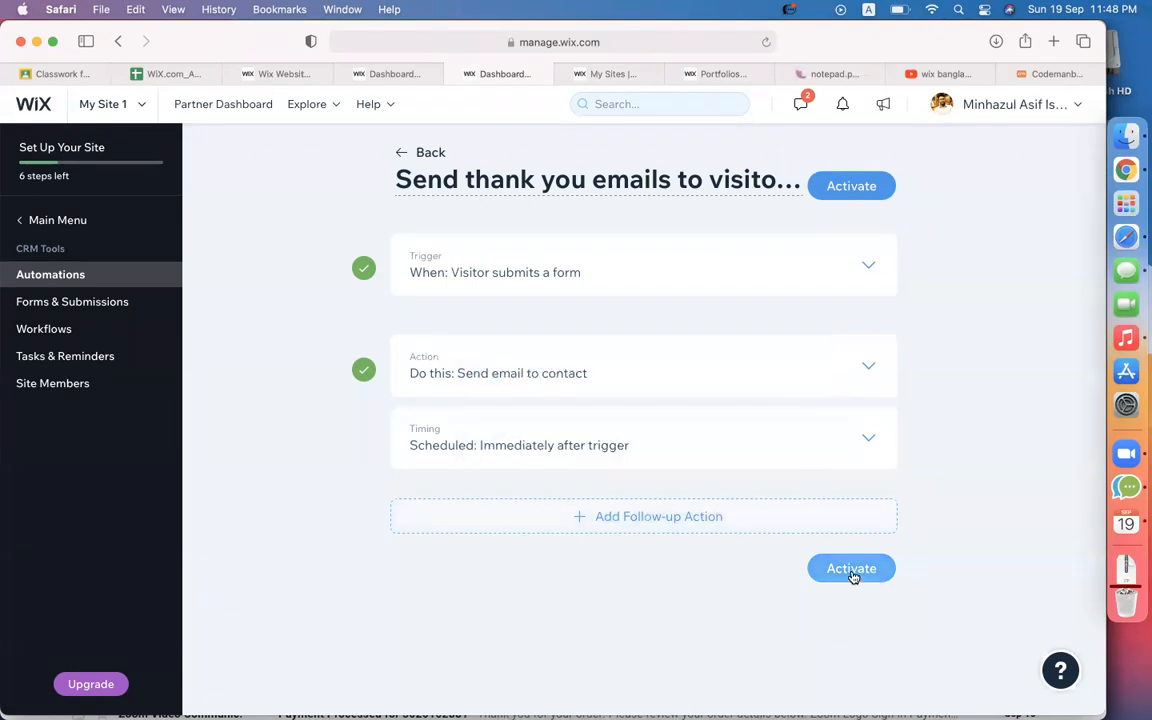
{"action": "left_click", "coordinate": [870, 366]}
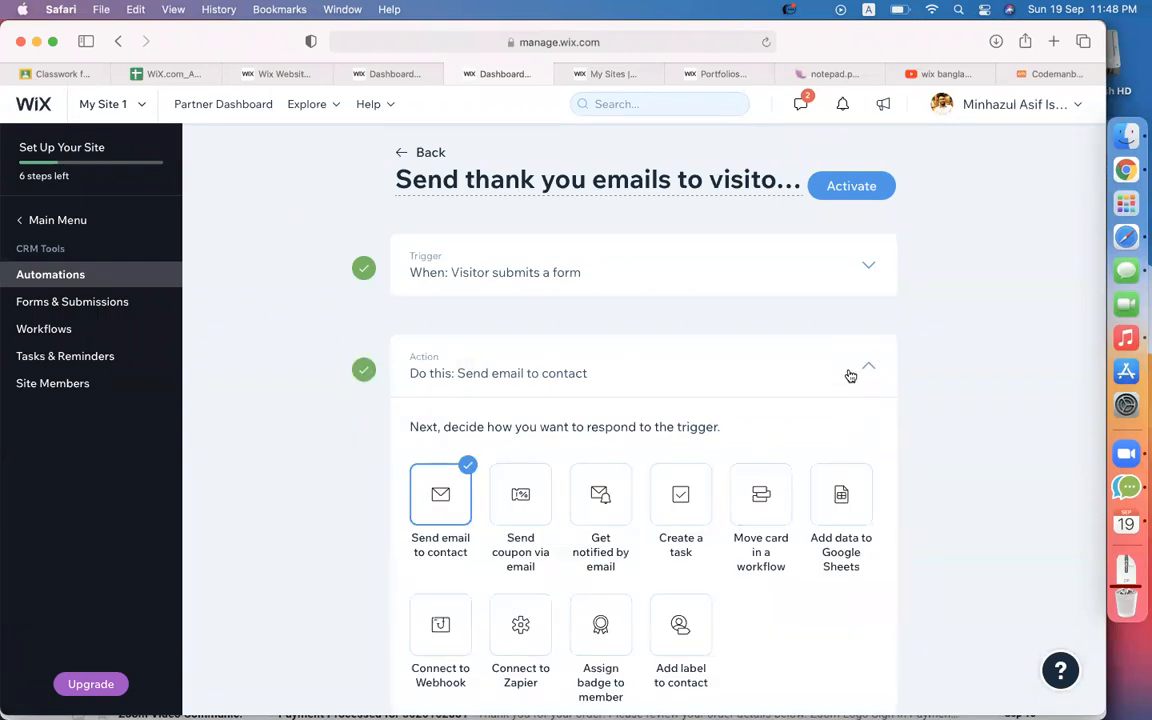
{"action": "left_click", "coordinate": [870, 367]}
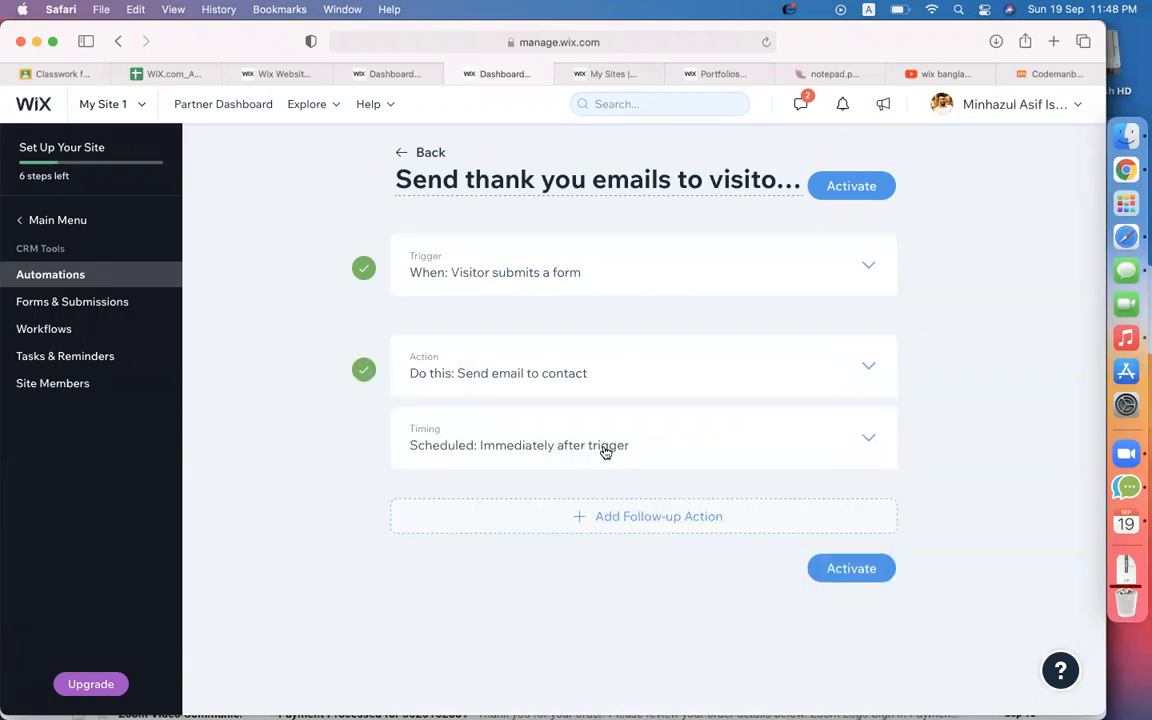
{"action": "left_click", "coordinate": [872, 438]}
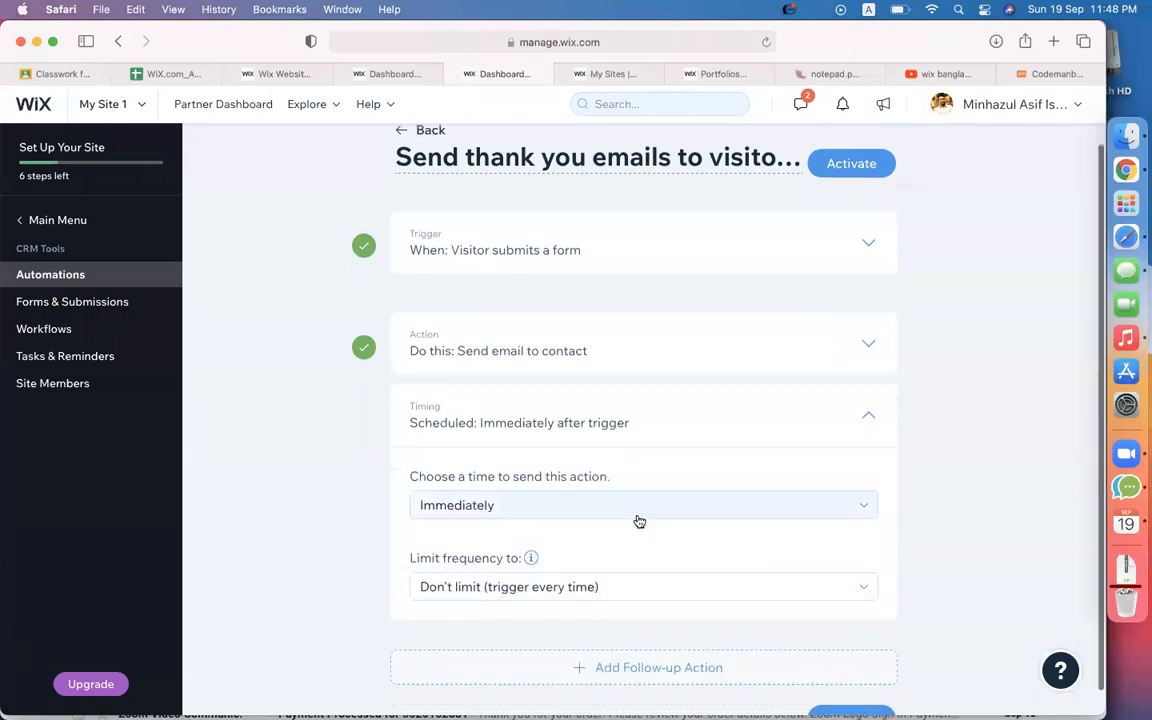
{"action": "left_click", "coordinate": [872, 366]}
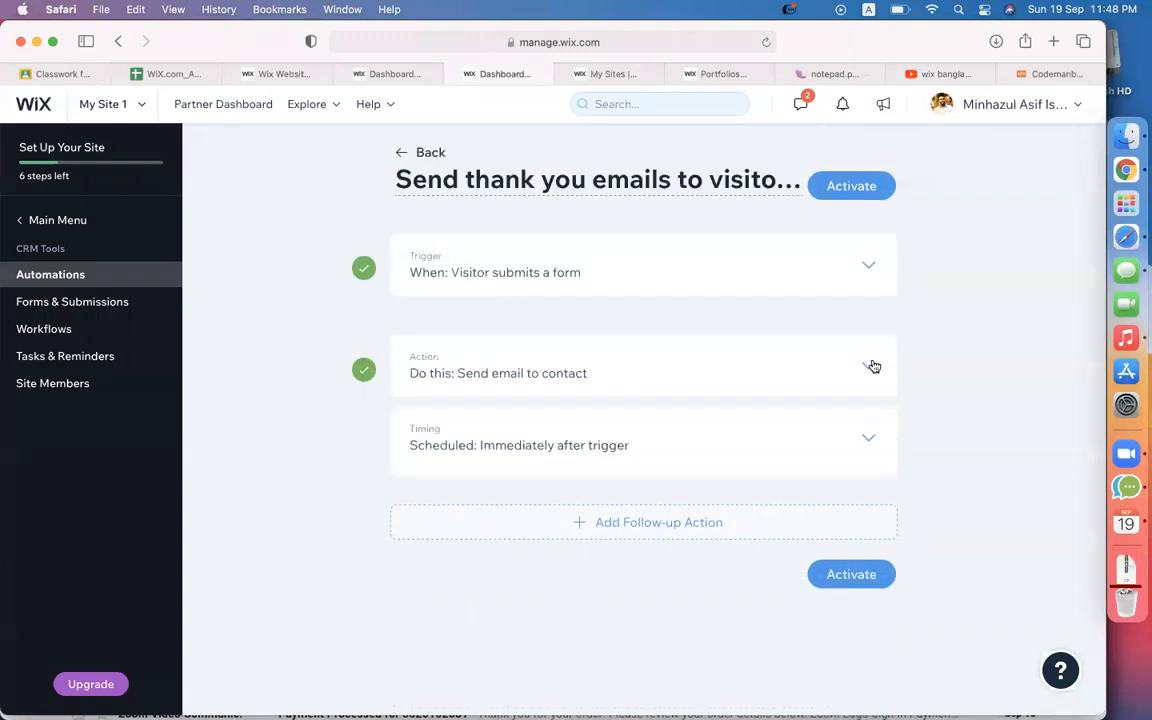
{"action": "left_click", "coordinate": [853, 569]}
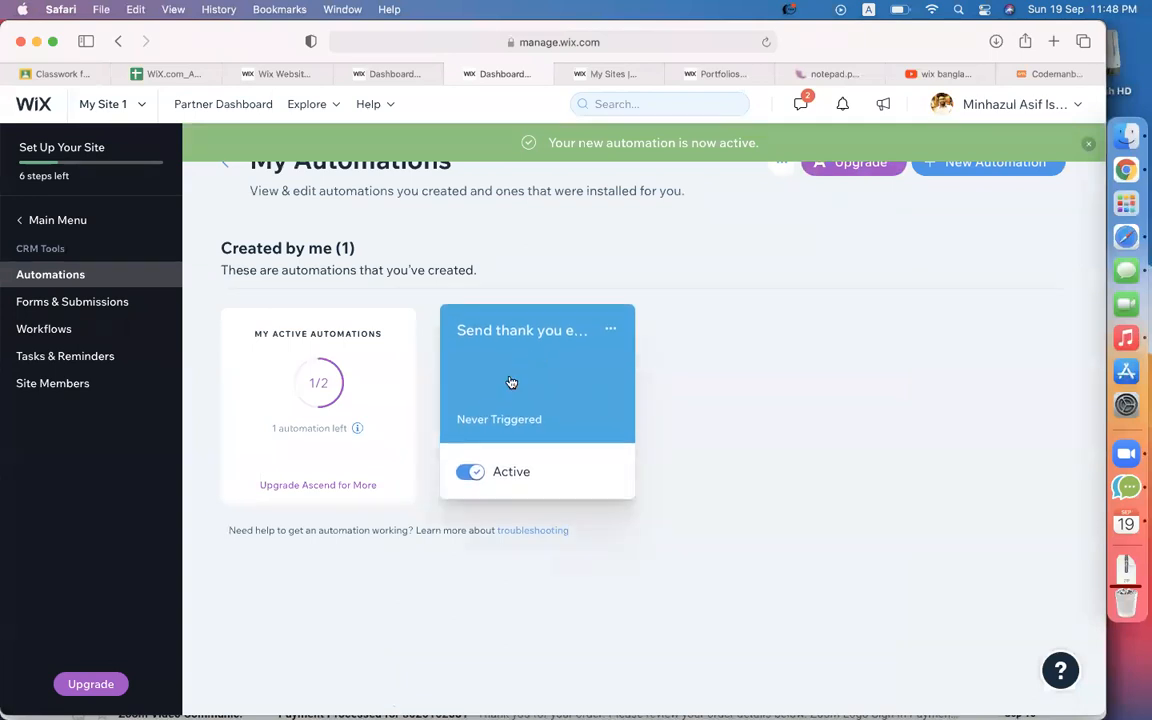
{"action": "left_click", "coordinate": [291, 70]}
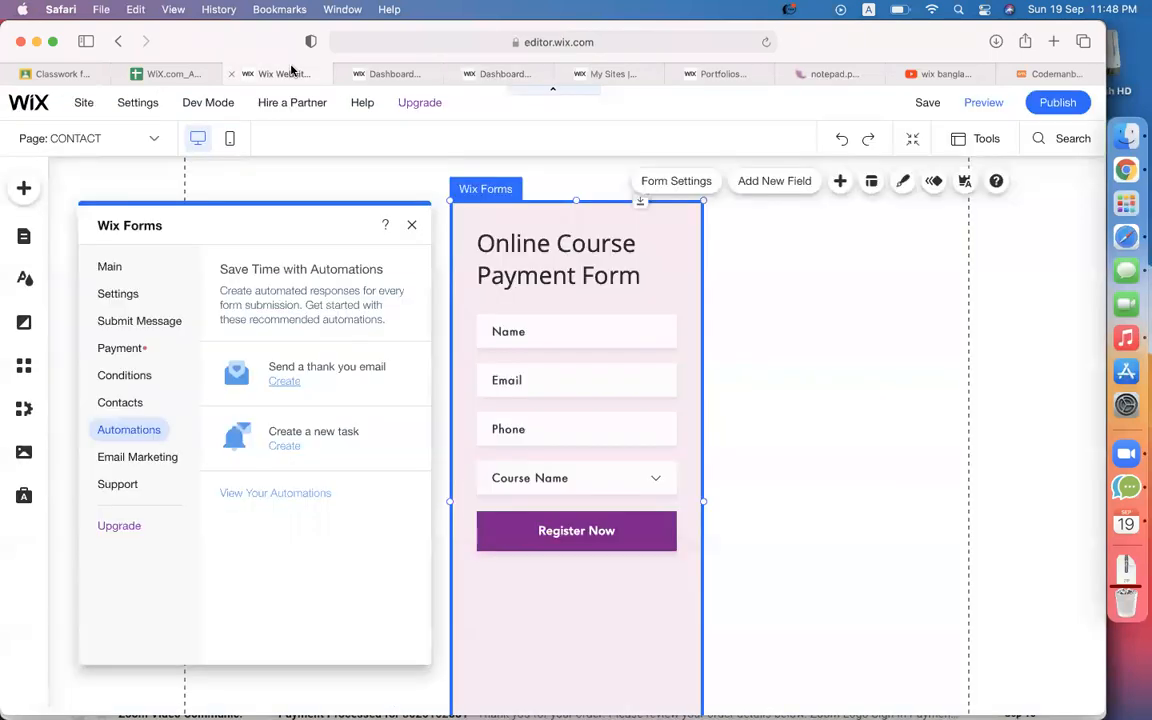
Set the form's submit message to 'Thanks for payment! We will contact you via email.'.
{"action": "left_click", "coordinate": [116, 296]}
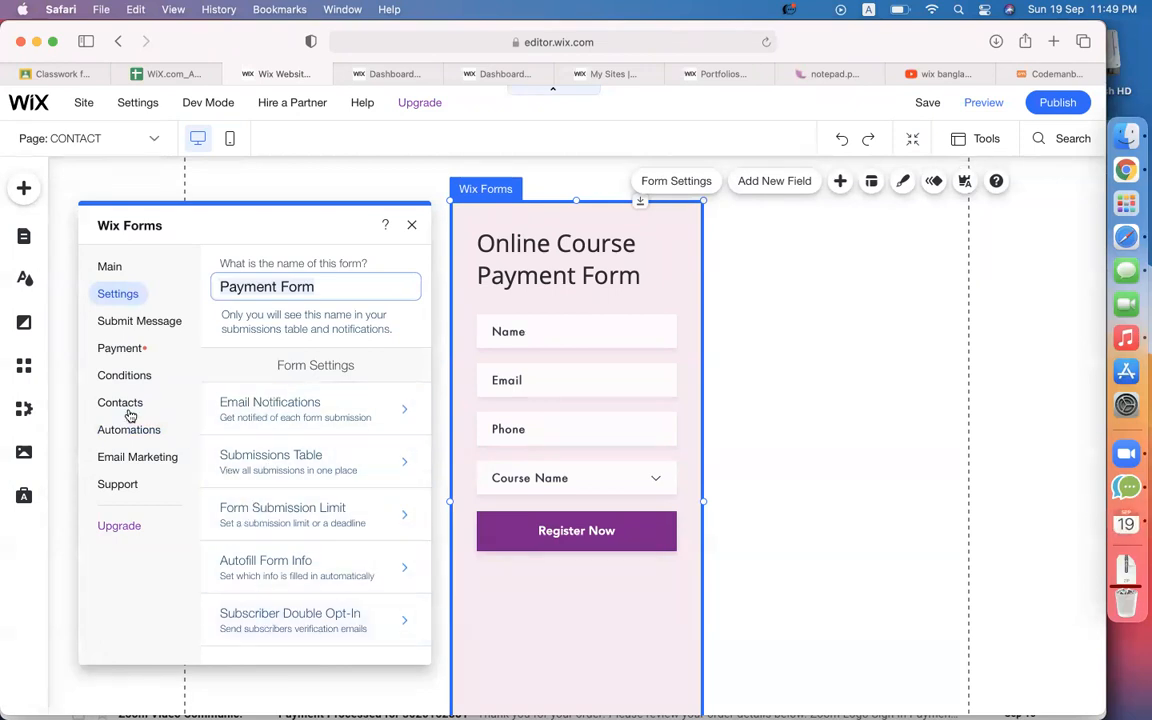
{"action": "left_click", "coordinate": [129, 324]}
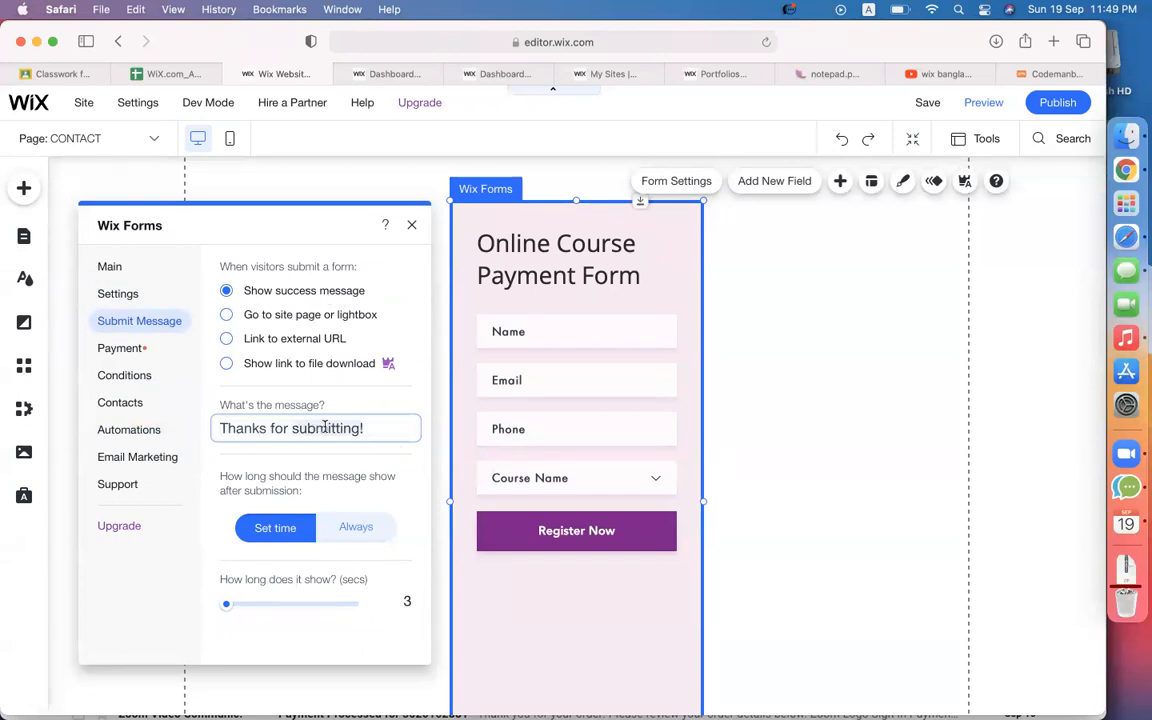
{"action": "type", "text": "paymen"}
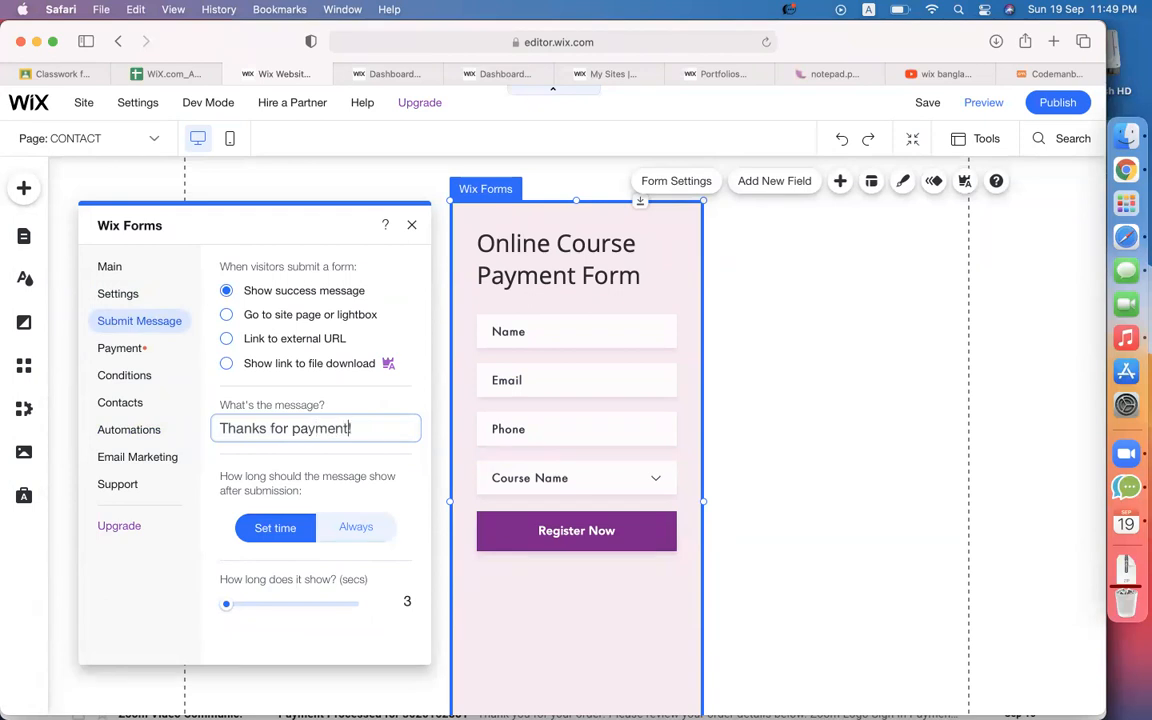
{"action": "type", "text": "t! We will contact y"}
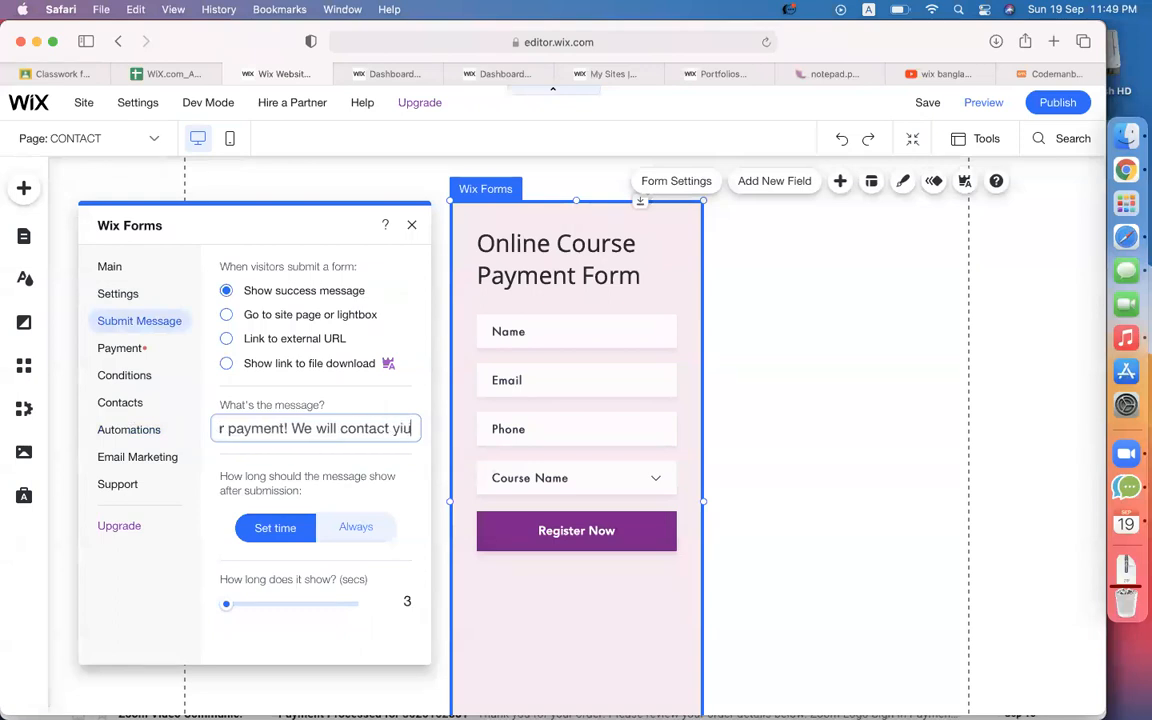
{"action": "type", "text": "ou via"}
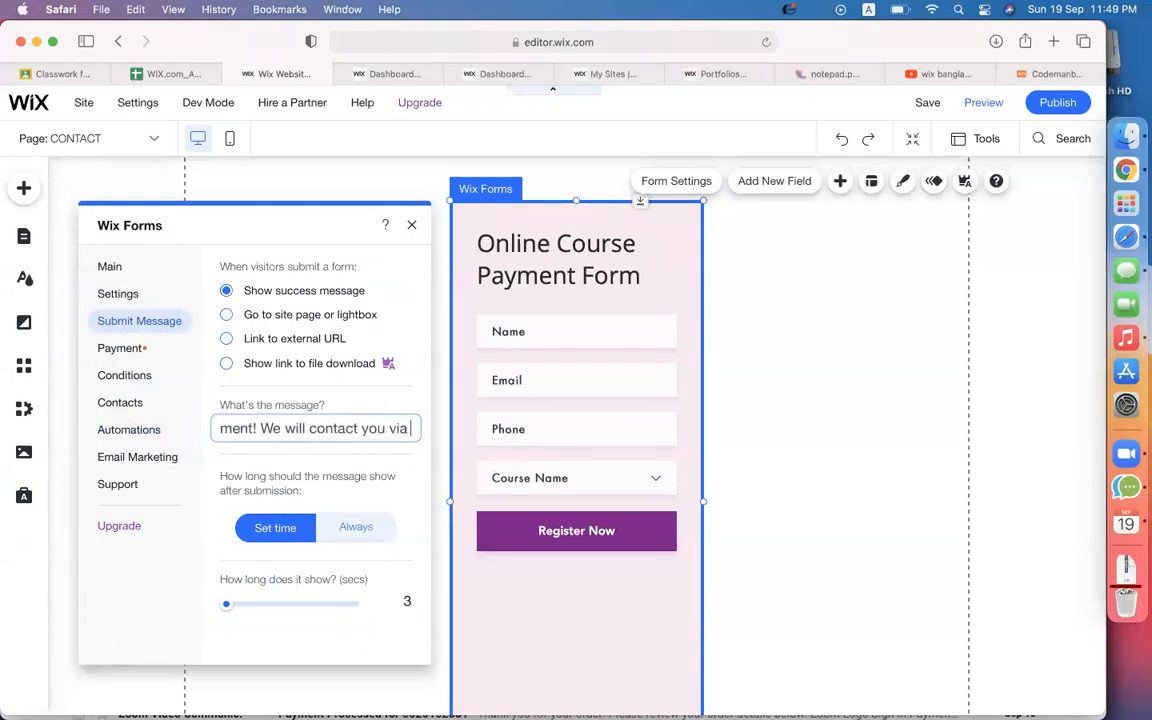
{"action": "type", "text": " email."}
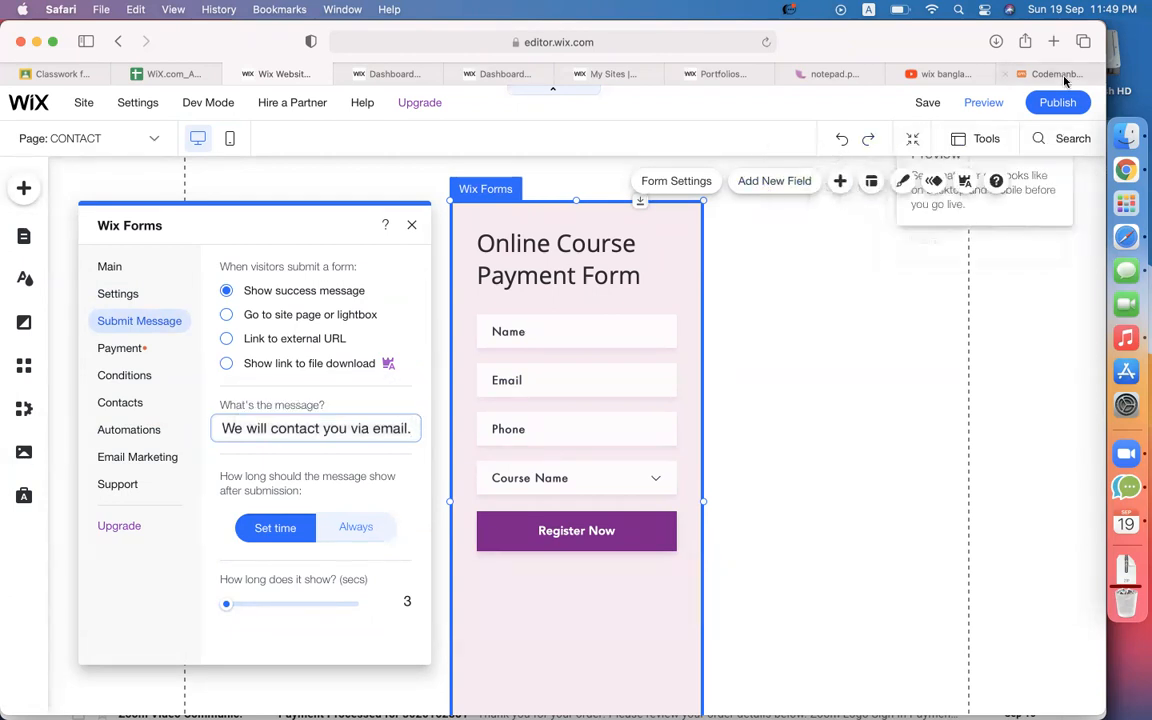
Load facebook.com in the browser.
{"action": "left_click", "coordinate": [1060, 77]}
{"action": "left_click", "coordinate": [661, 45]}
{"action": "type", "text": "f"}
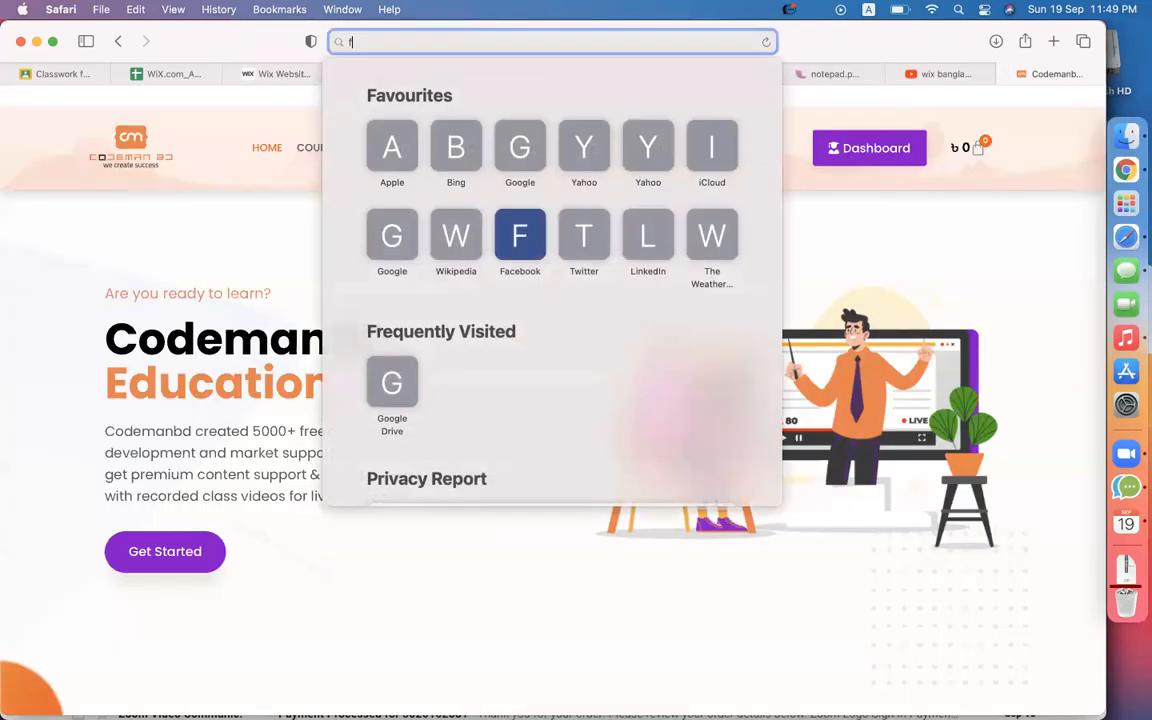
{"action": "type", "text": "acebook.com"}
{"action": "key", "text": "Return"}
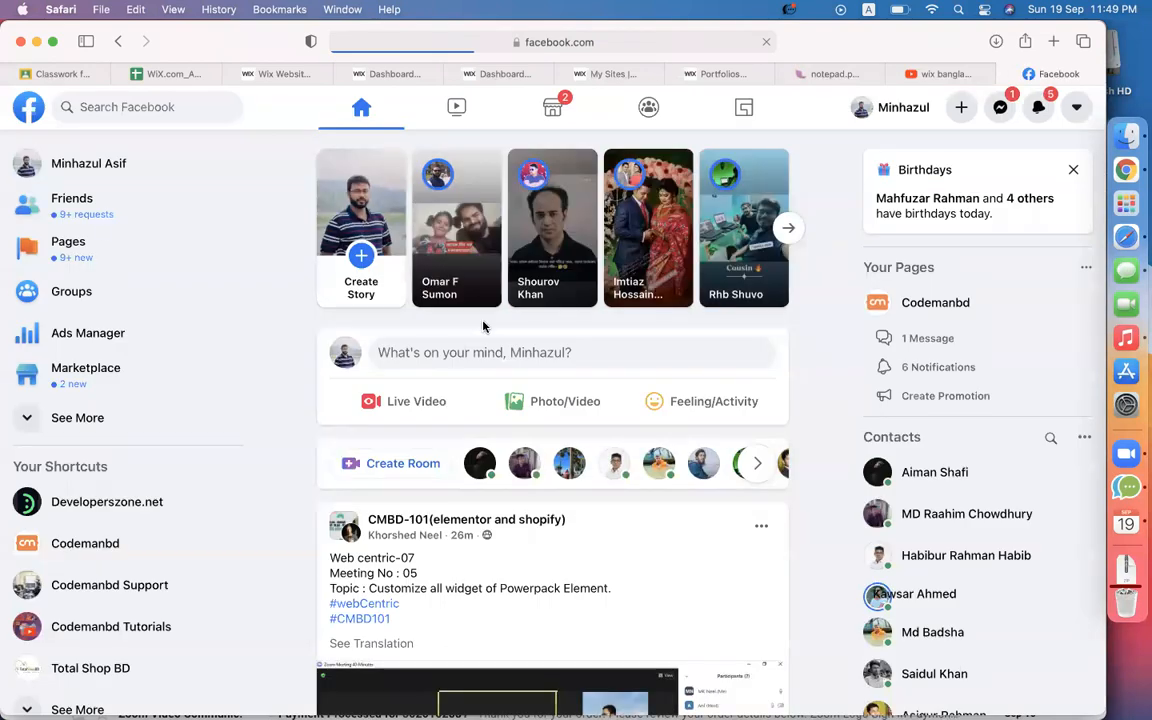
Open the CMBD-107(Fiverr crash-20) group from recent searches and copy its URL.
{"action": "left_click", "coordinate": [188, 103]}
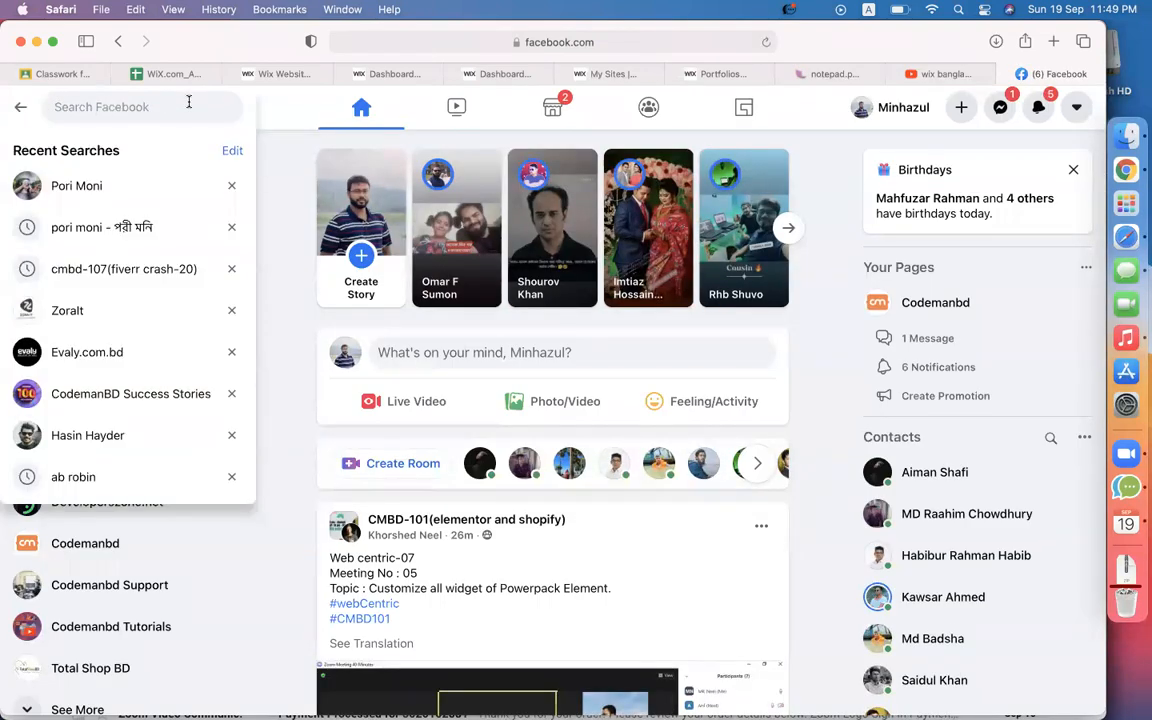
{"action": "left_click", "coordinate": [110, 270]}
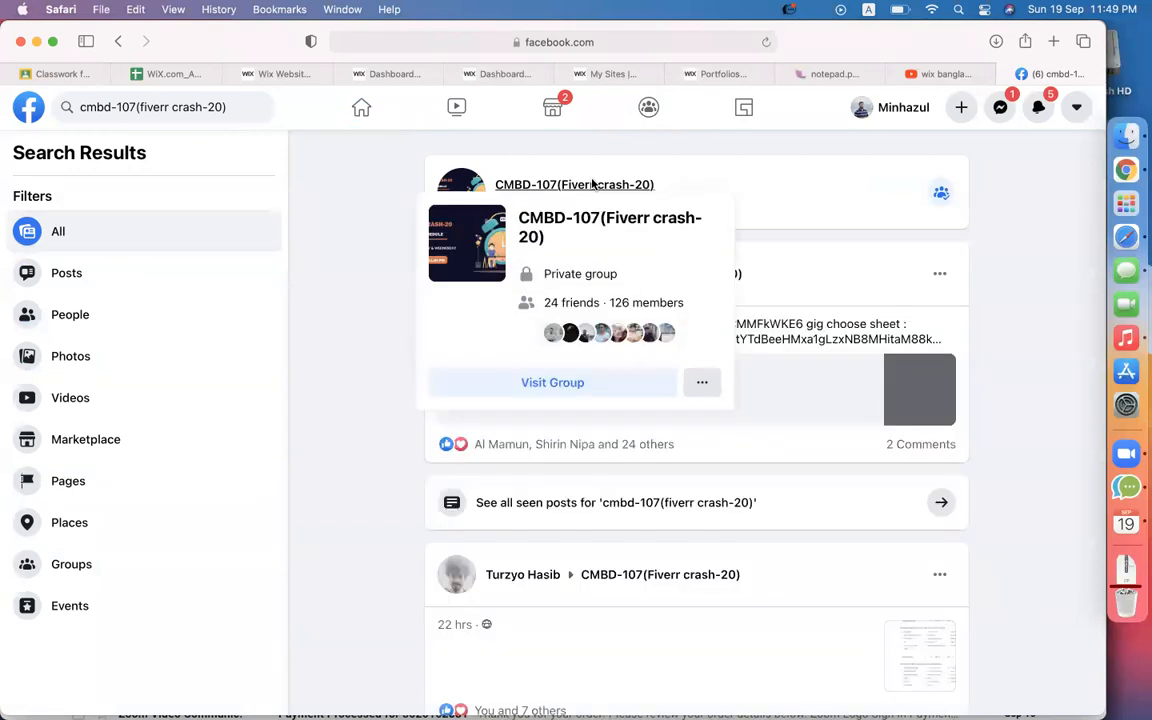
{"action": "left_click", "coordinate": [593, 185]}
{"action": "left_click", "coordinate": [617, 42]}
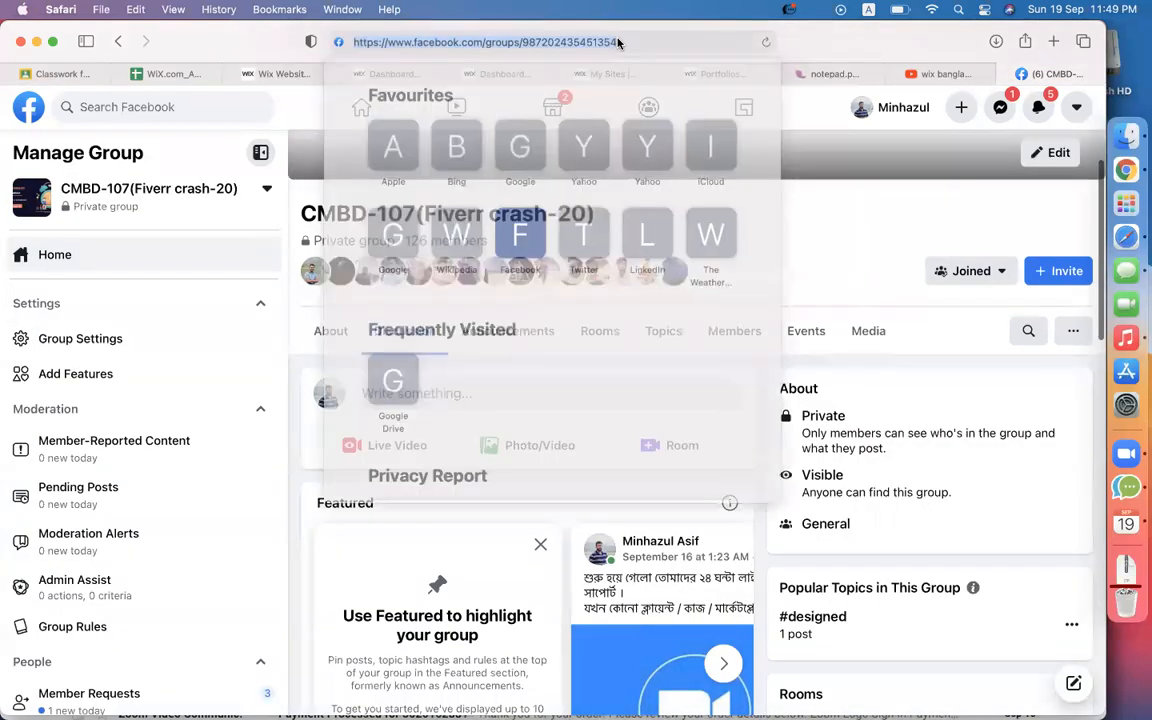
{"action": "left_click", "coordinate": [268, 73]}
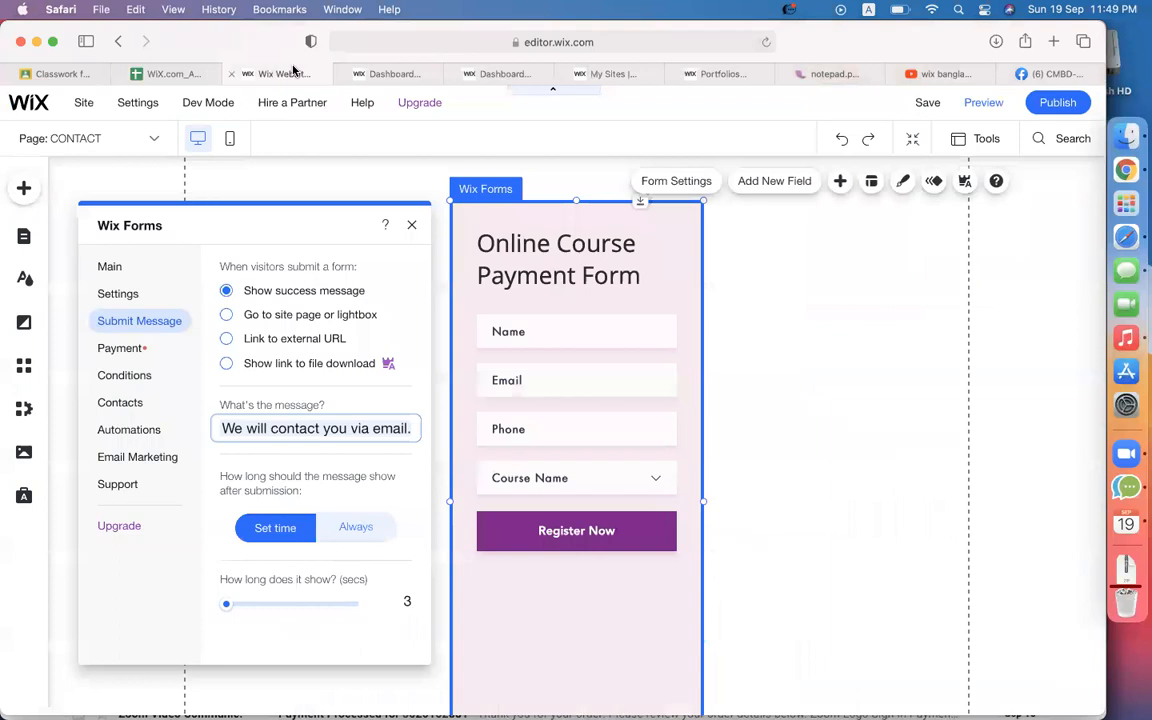
Send form submitters to the Facebook group's web address and bring up the form's payment options.
{"action": "left_click", "coordinate": [270, 338]}
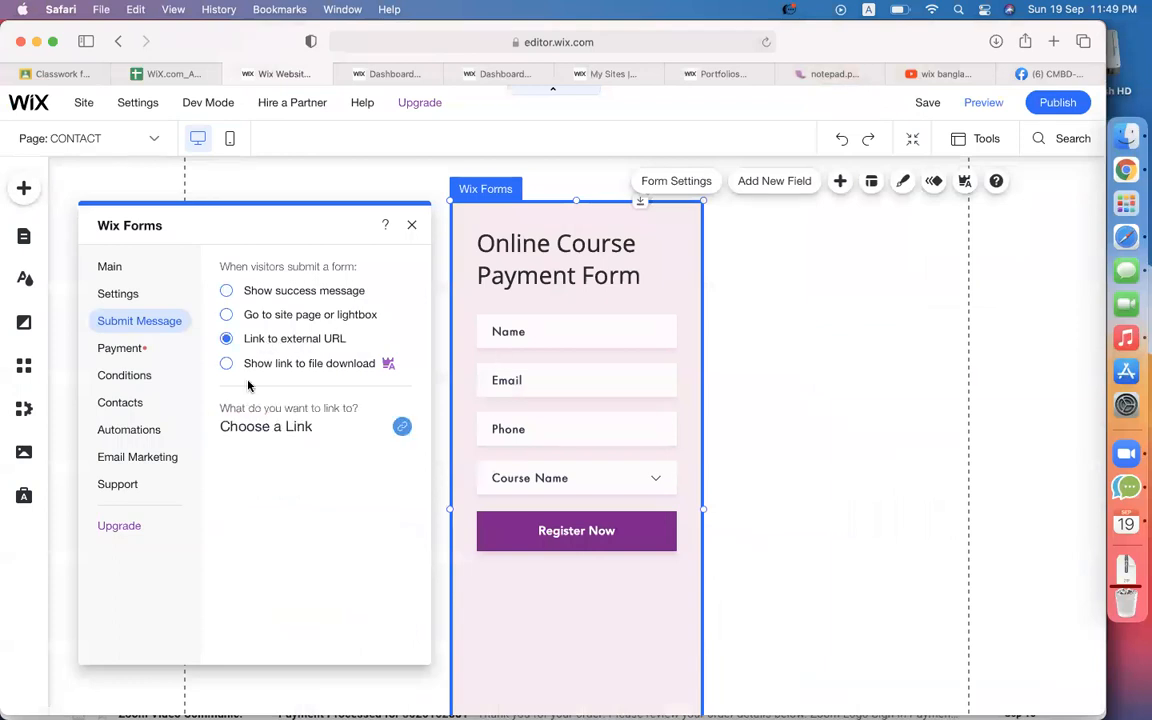
{"action": "left_click", "coordinate": [402, 430]}
{"action": "key", "text": "super+v"}
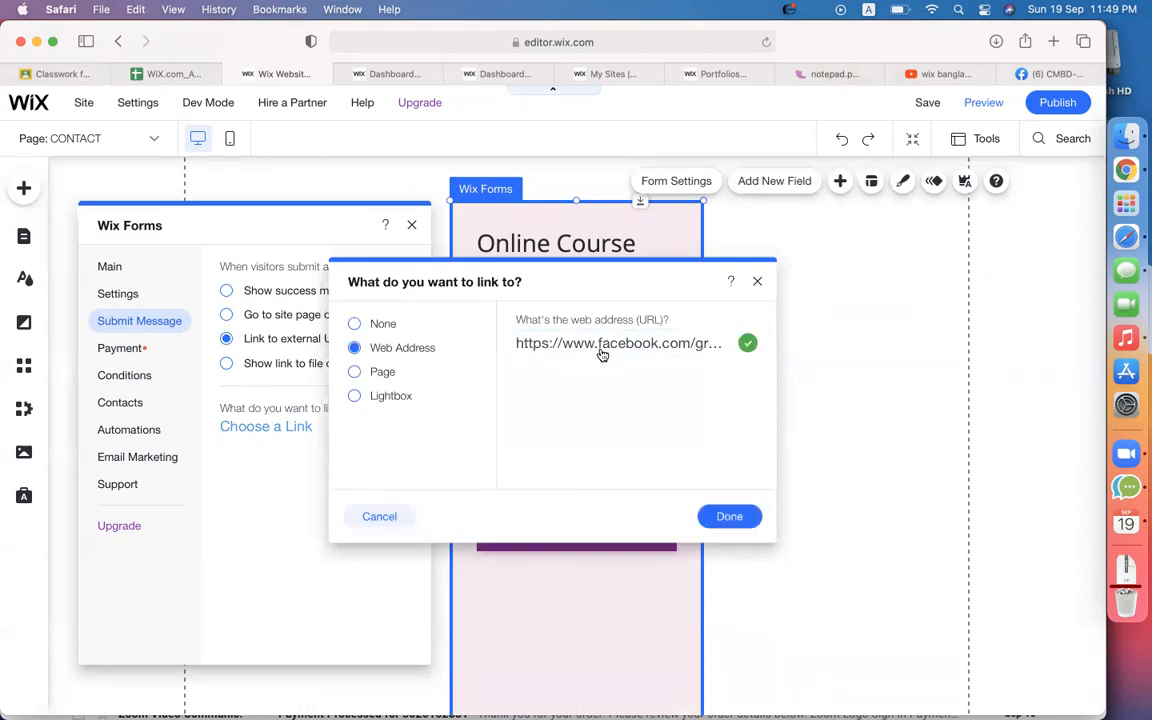
{"action": "left_click", "coordinate": [733, 515]}
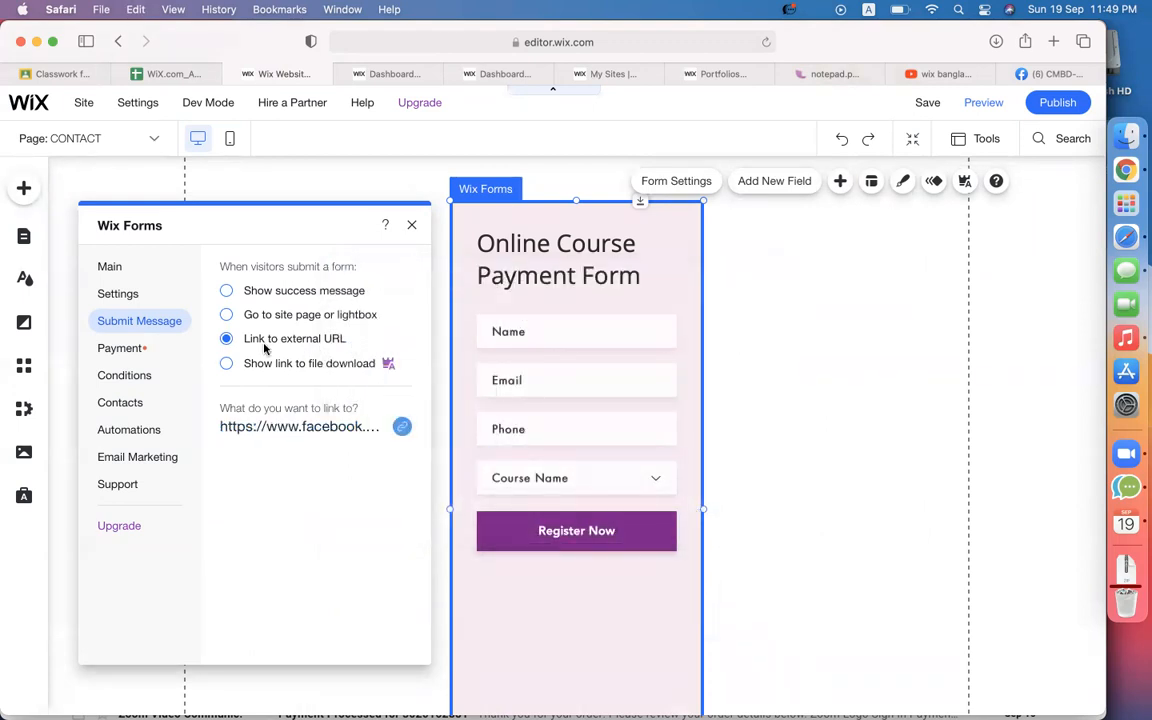
{"action": "left_click", "coordinate": [119, 347]}
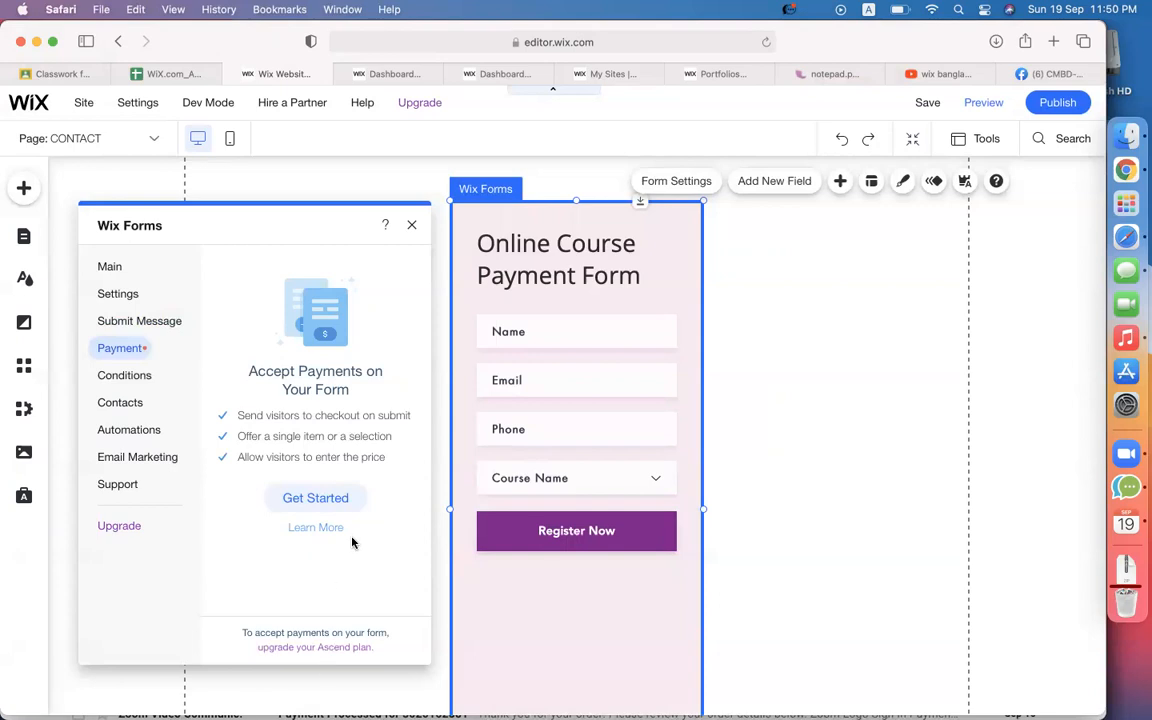
Set up a single-item payment form selling 'Codemanbd Course' for 6000.
{"action": "left_click", "coordinate": [343, 499]}
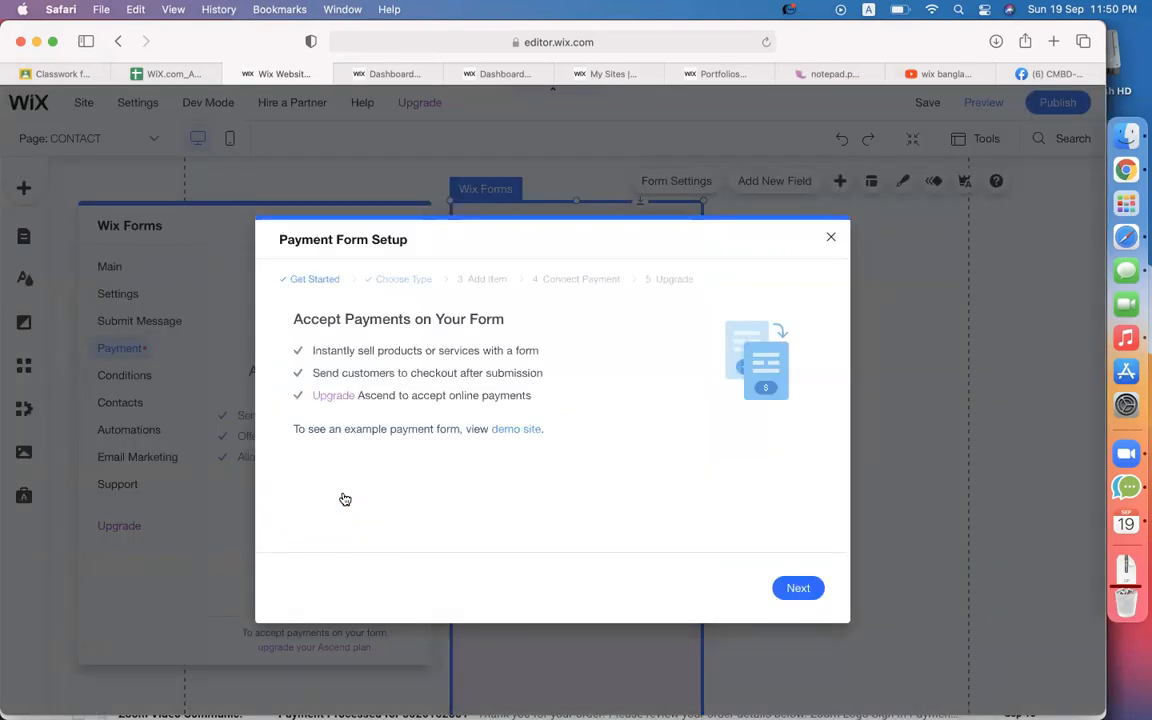
{"action": "left_click", "coordinate": [798, 588]}
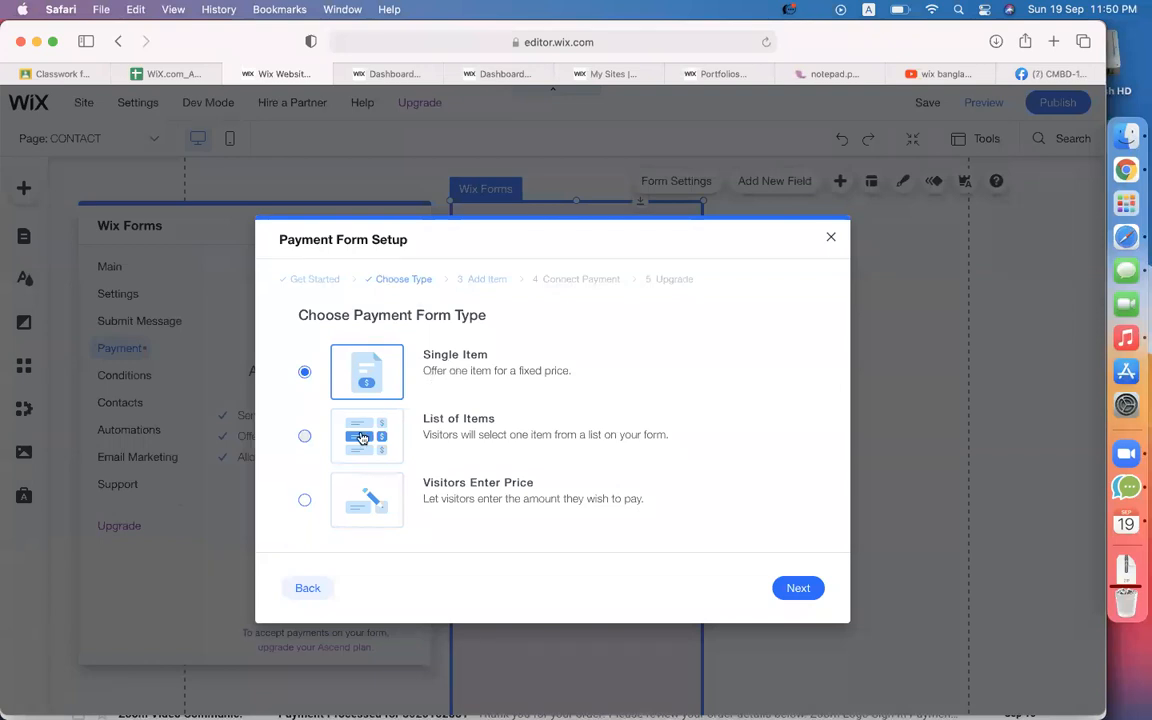
{"action": "left_click", "coordinate": [797, 589]}
{"action": "left_click", "coordinate": [364, 405]}
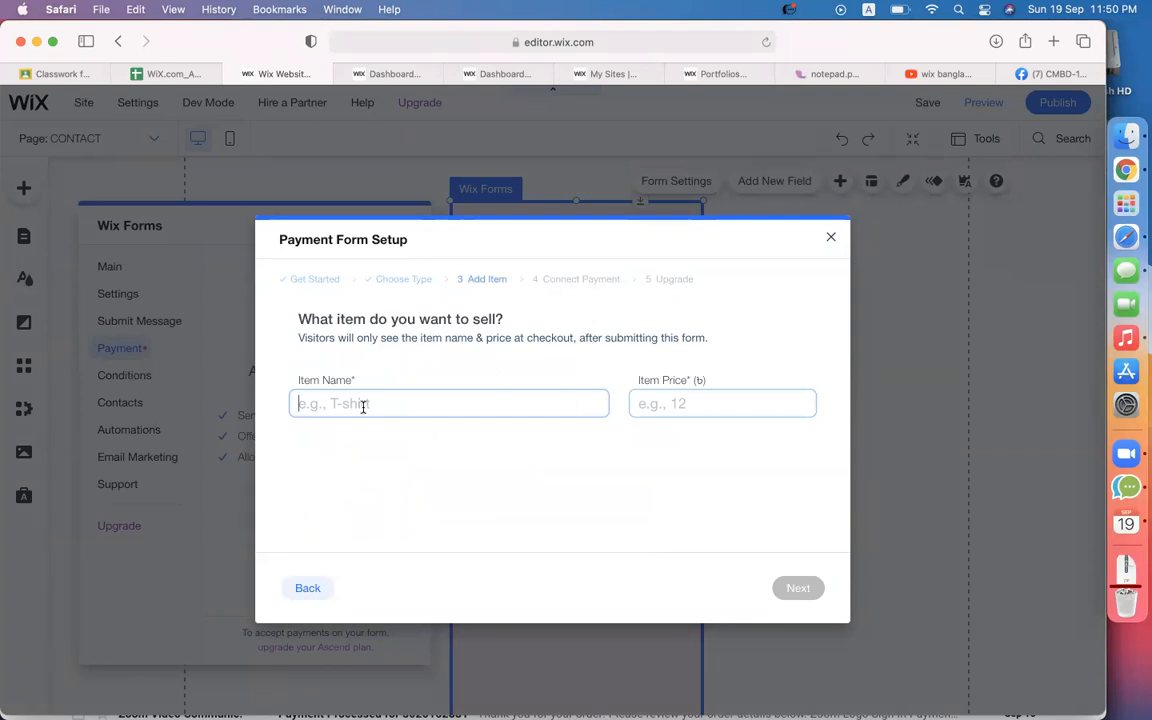
{"action": "type", "text": "Codemanbd Course"}
{"action": "left_click", "coordinate": [723, 407]}
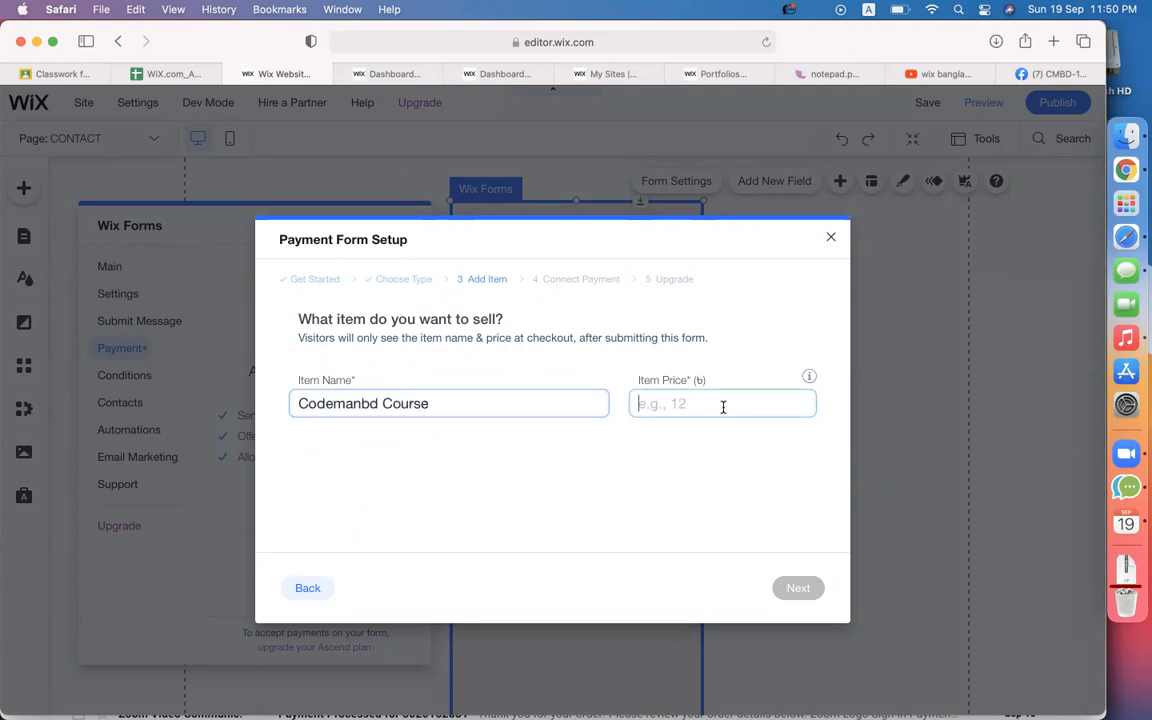
{"action": "type", "text": "6000"}
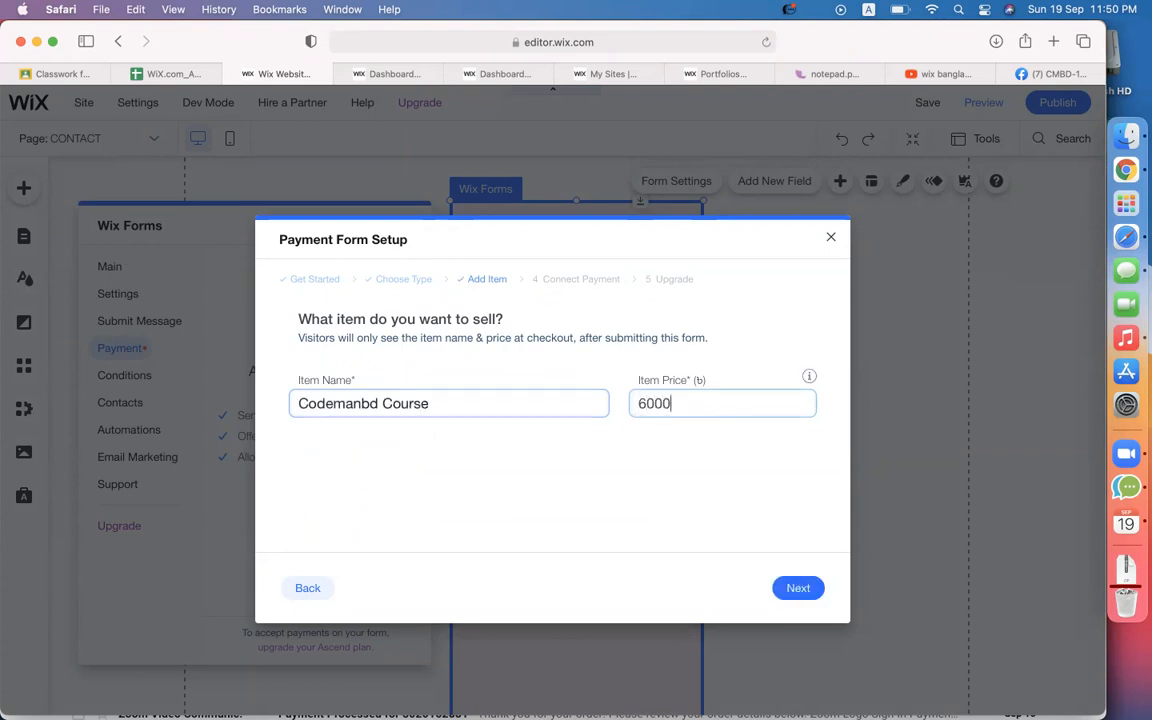
Review the item details, then continue to connecting a payment method.
{"action": "left_click", "coordinate": [800, 588]}
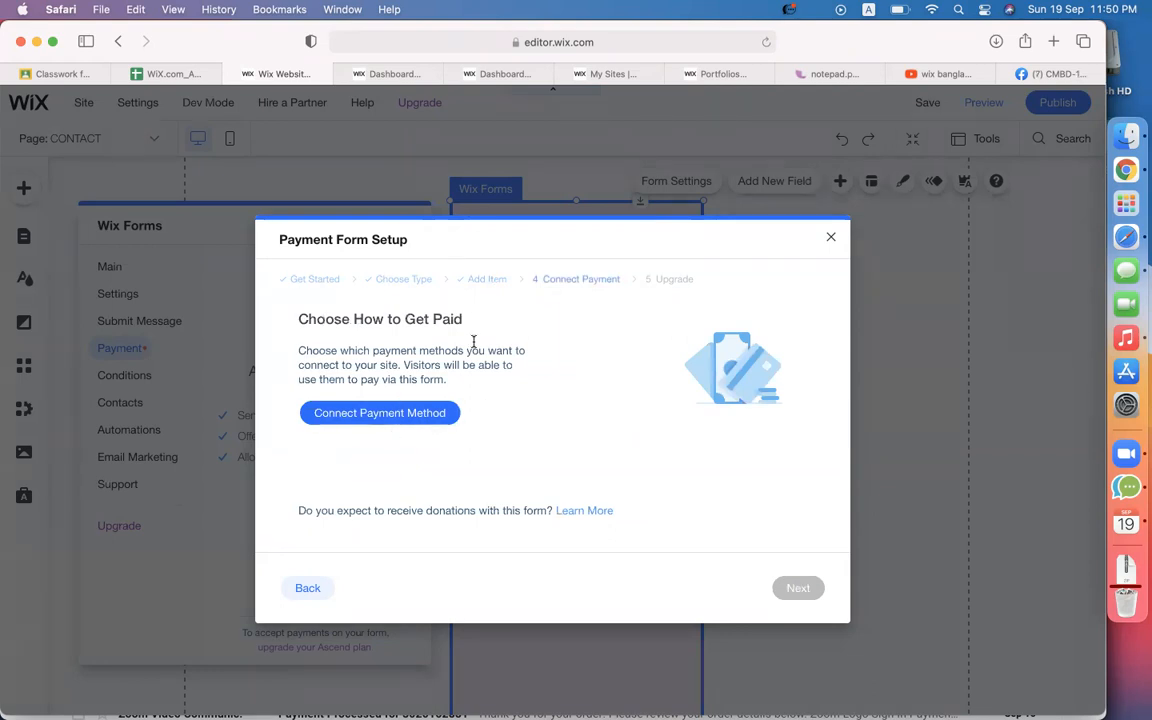
{"action": "left_click", "coordinate": [487, 281]}
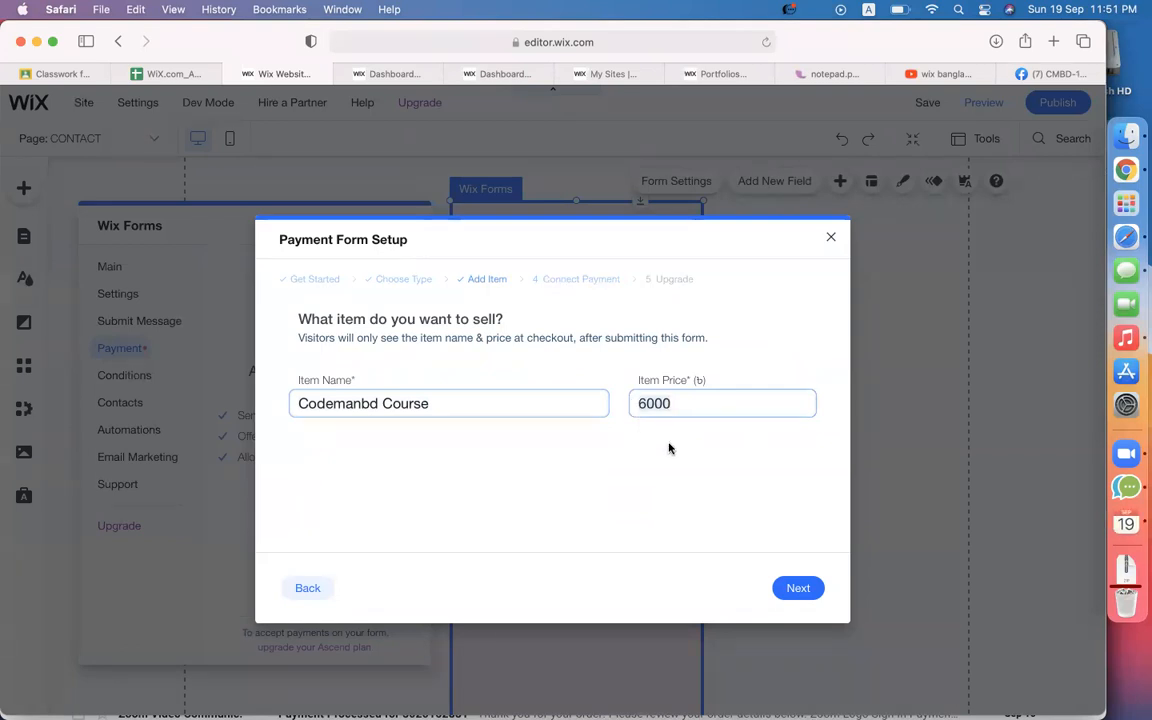
{"action": "left_click", "coordinate": [797, 588]}
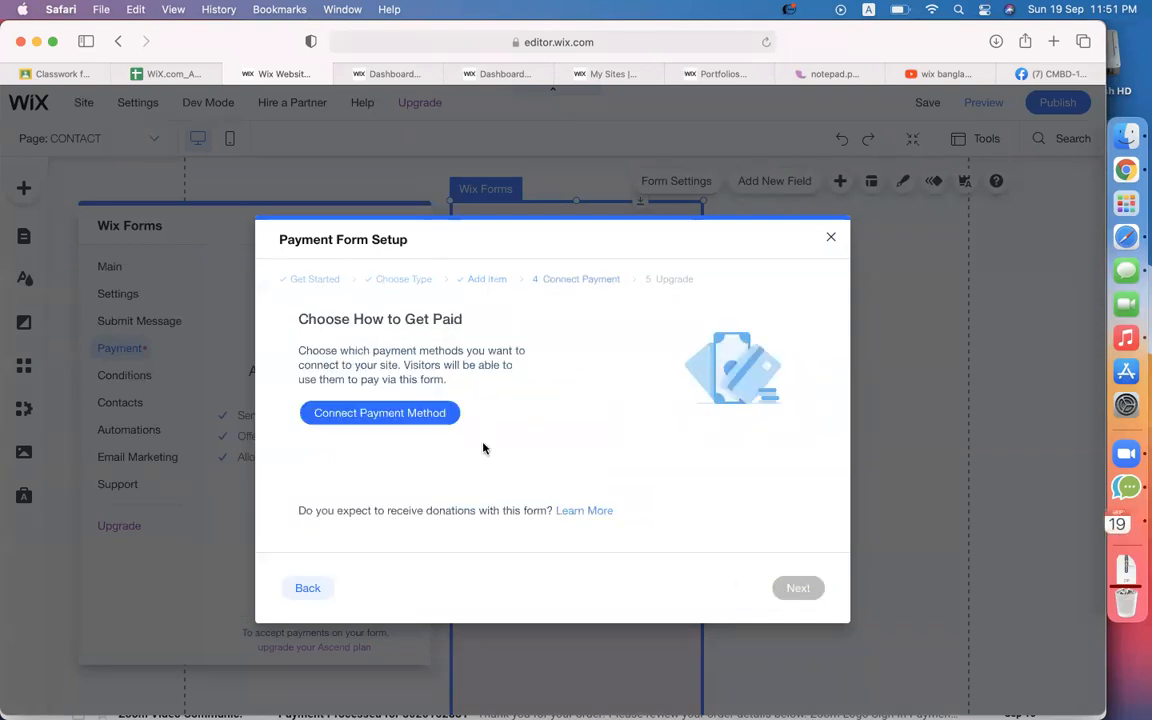
{"action": "left_click", "coordinate": [405, 415]}
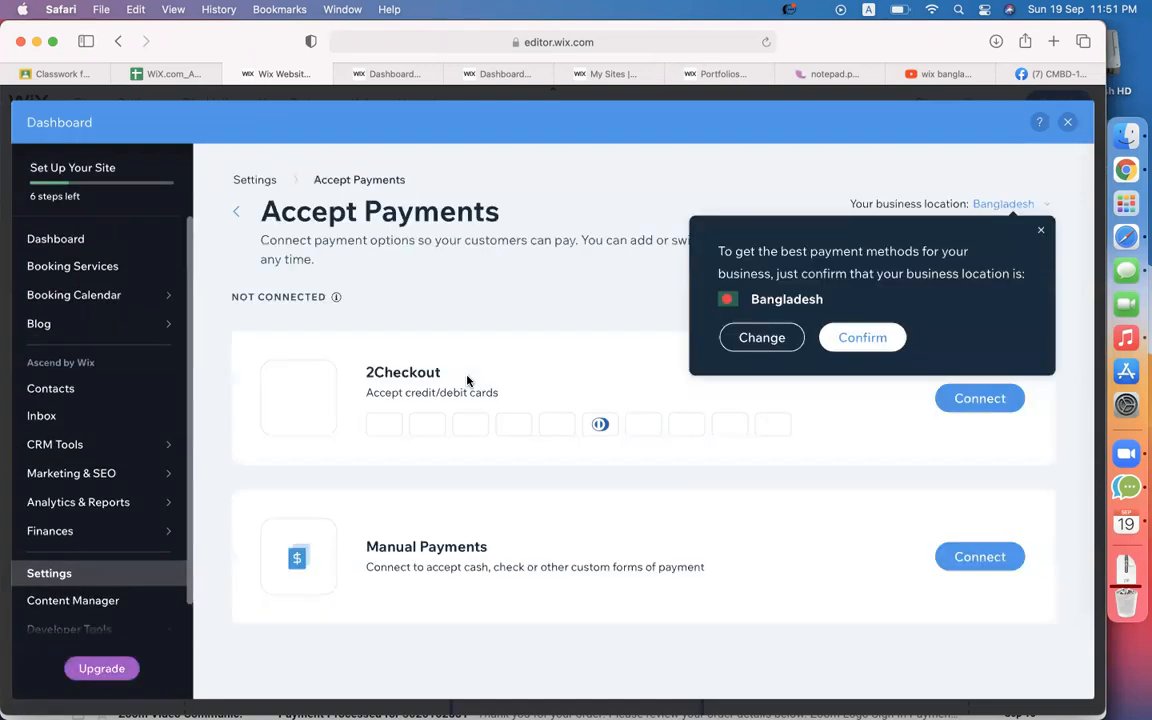
Dismiss the business location prompt and highlight parts of the Manual Payments description.
{"action": "left_click", "coordinate": [1039, 230]}
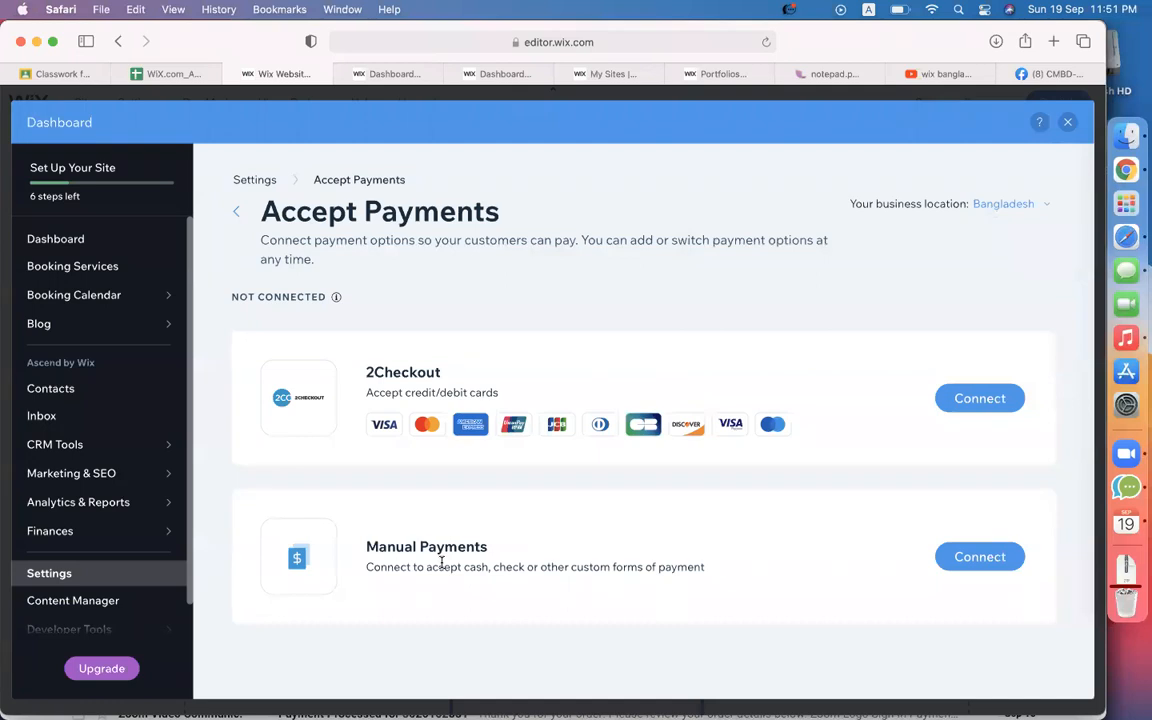
{"action": "left_click_drag", "start_coordinate": [428, 564], "coordinate": [489, 565]}
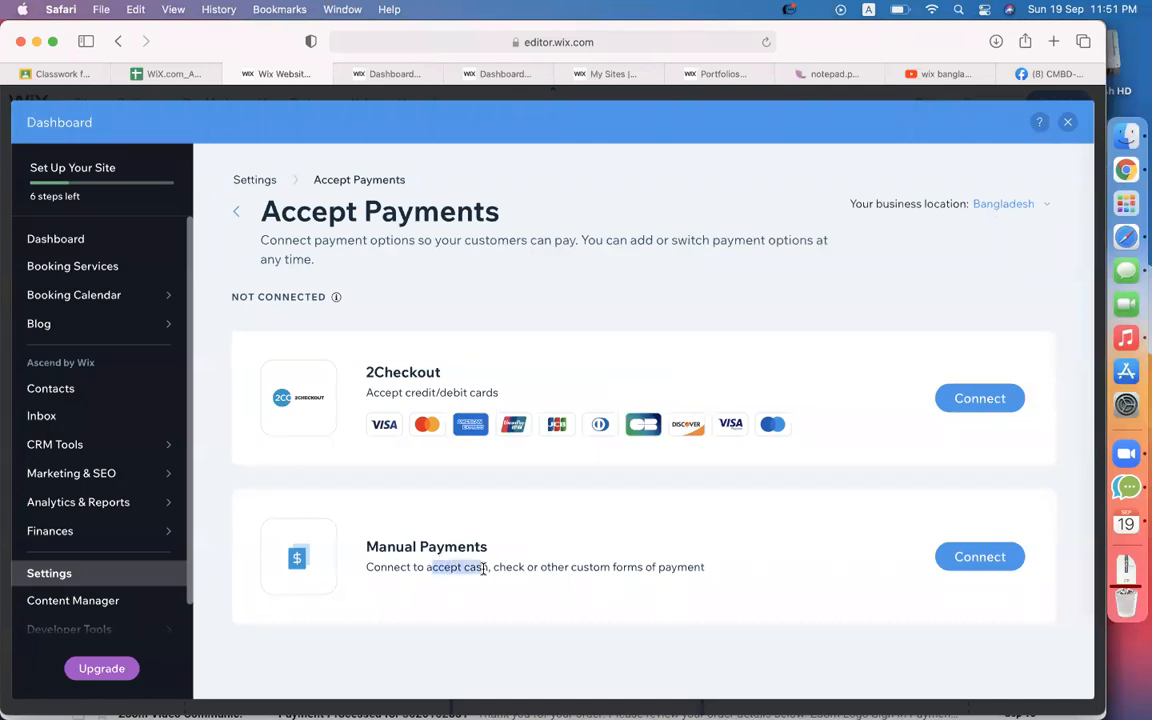
{"action": "left_click", "coordinate": [509, 566]}
{"action": "double_click", "coordinate": [512, 567]}
{"action": "left_click", "coordinate": [602, 560]}
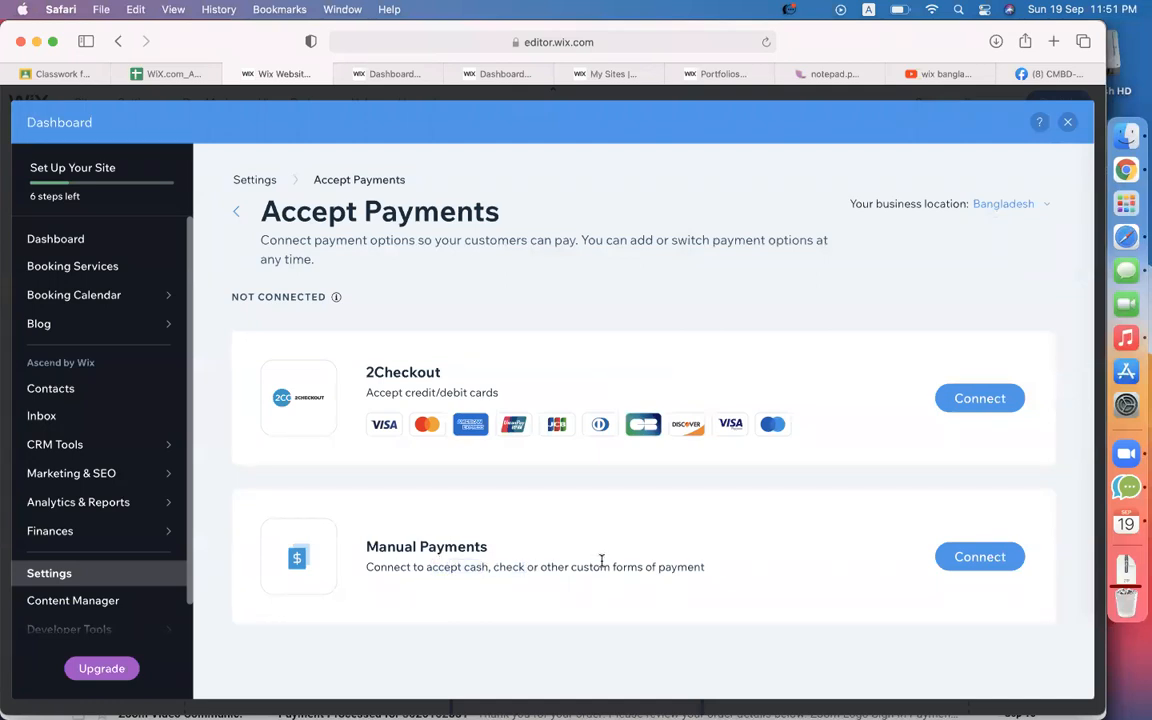
{"action": "triple_click", "coordinate": [601, 560]}
Re-highlight the Manual Payments description, then highlight the 2Checkout name.
{"action": "left_click", "coordinate": [539, 547]}
{"action": "left_click_drag", "start_coordinate": [368, 566], "coordinate": [710, 567]}
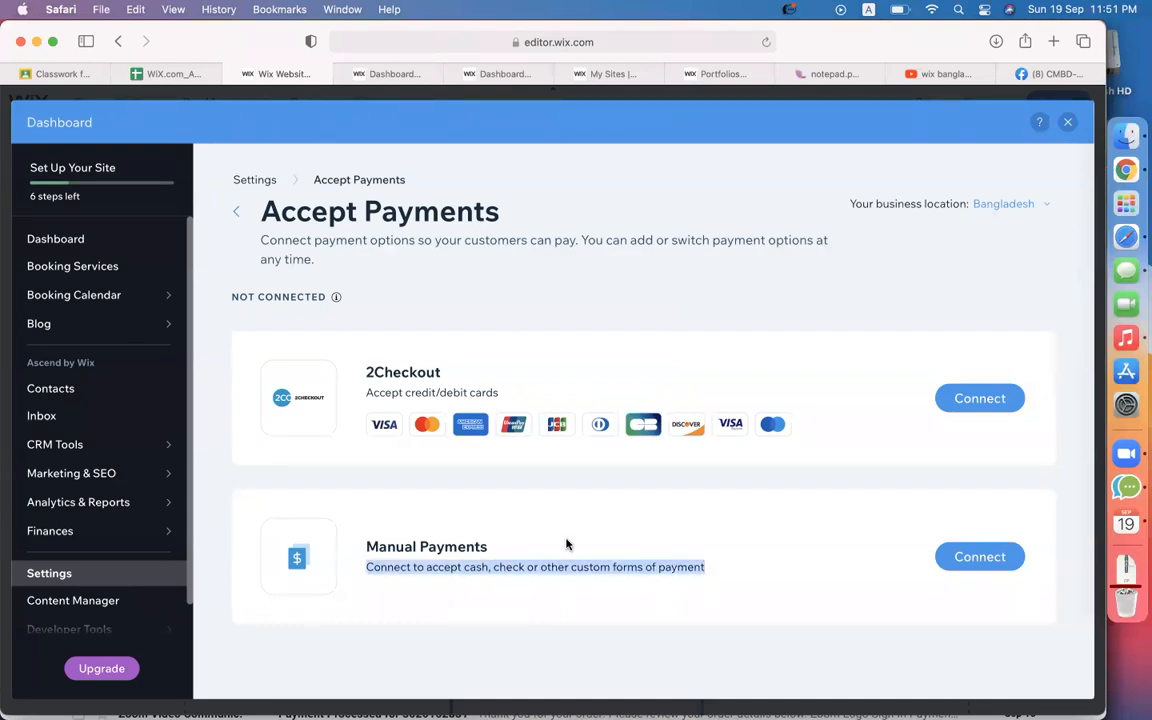
{"action": "double_click", "coordinate": [504, 567]}
{"action": "left_click", "coordinate": [475, 488]}
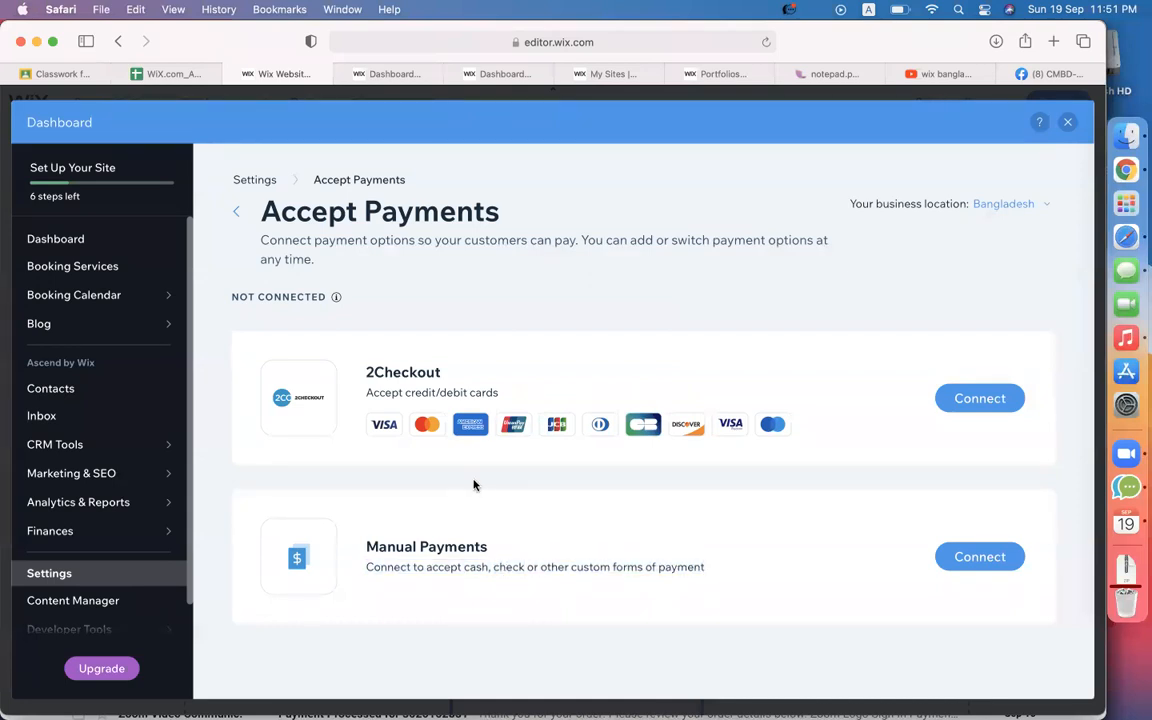
{"action": "double_click", "coordinate": [386, 368]}
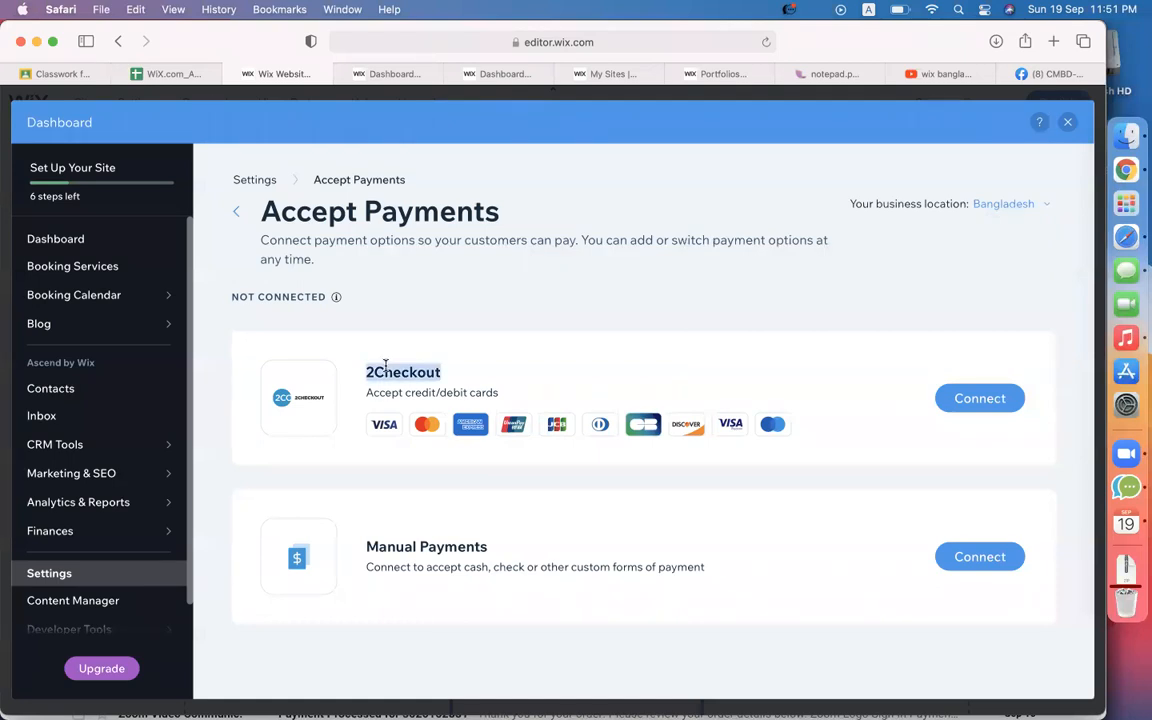
Go to codemanbd.com and open the WordPress & Woocommerce course page priced ৳6,000.
{"action": "left_click", "coordinate": [1040, 73]}
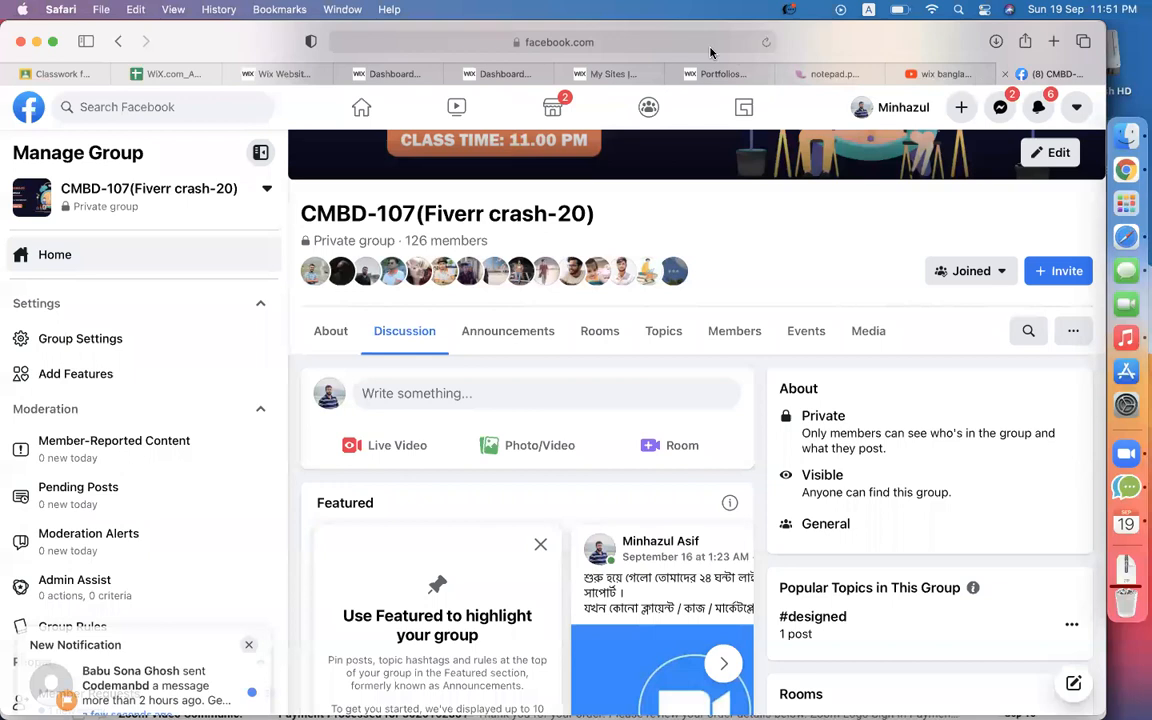
{"action": "left_click", "coordinate": [668, 42]}
{"action": "type", "text": "codemanbd"}
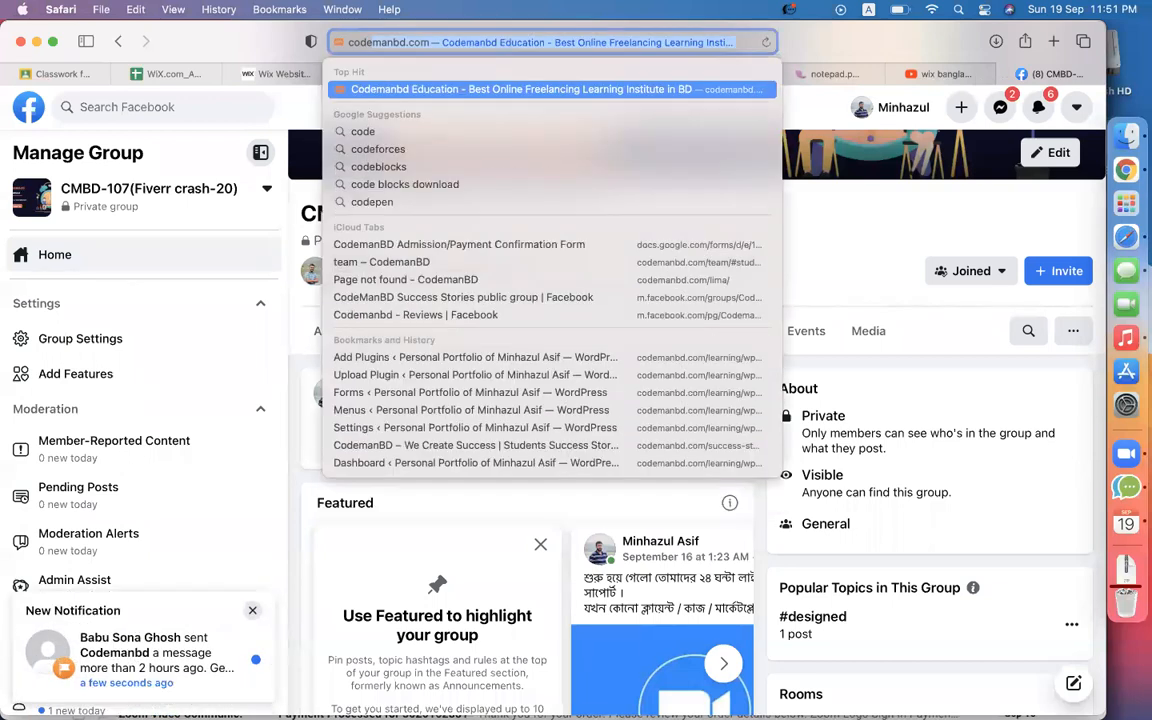
{"action": "key", "text": "Return"}
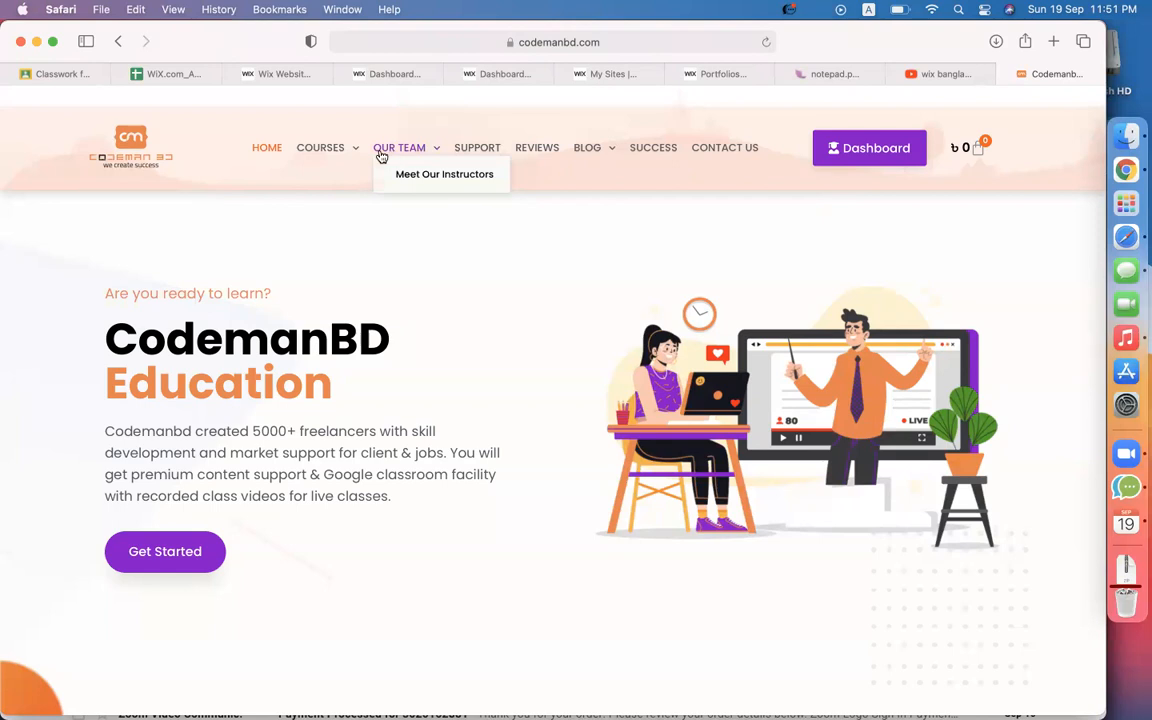
{"action": "left_click", "coordinate": [341, 176]}
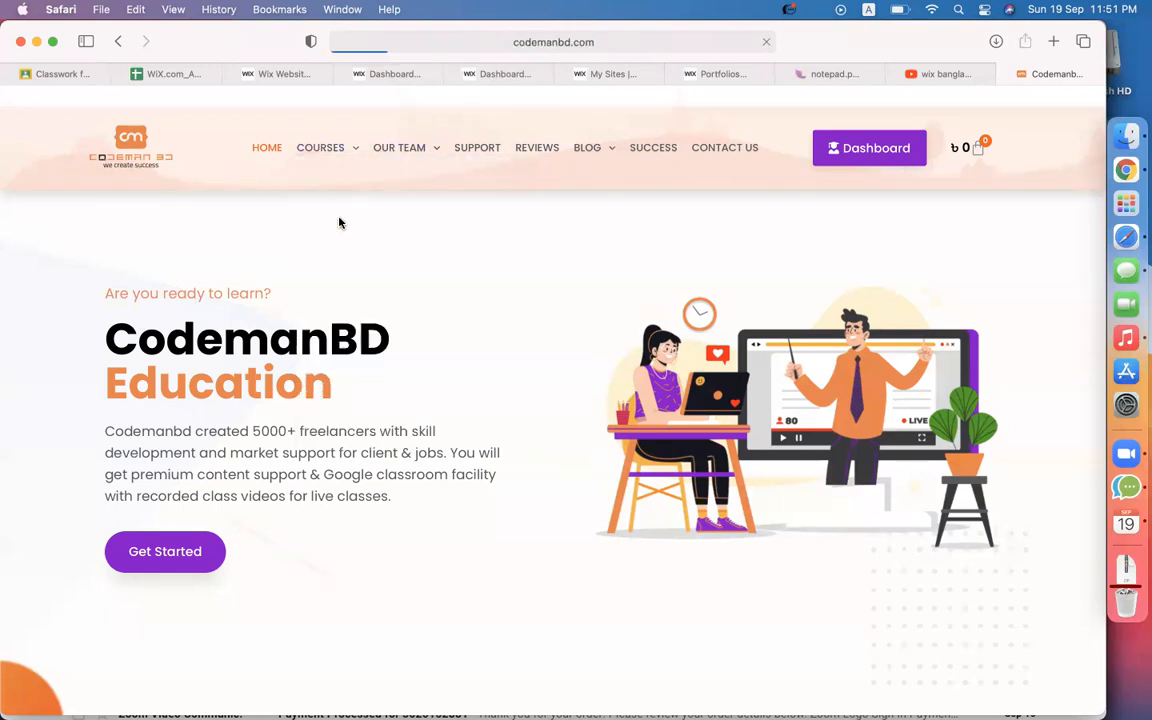
{"action": "mouse_move", "coordinate": [334, 154]}
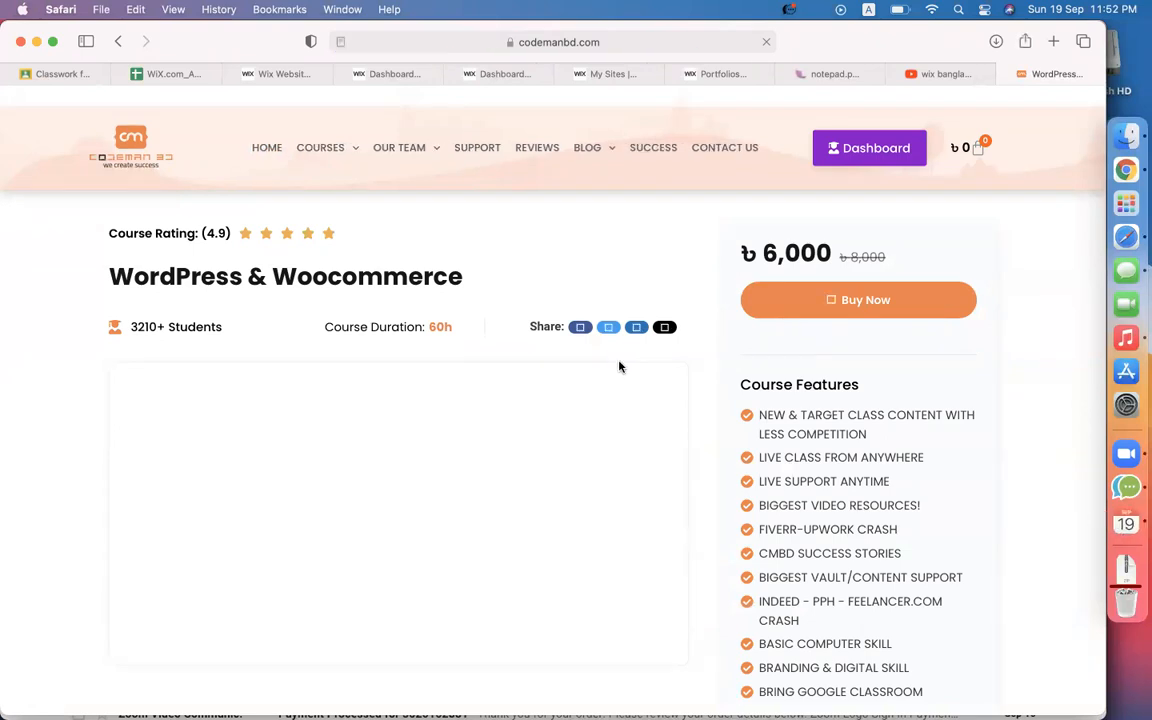
Buy the course and log in with the saved account, leaving one ৳6,000 item in the cart.
{"action": "left_click", "coordinate": [878, 306]}
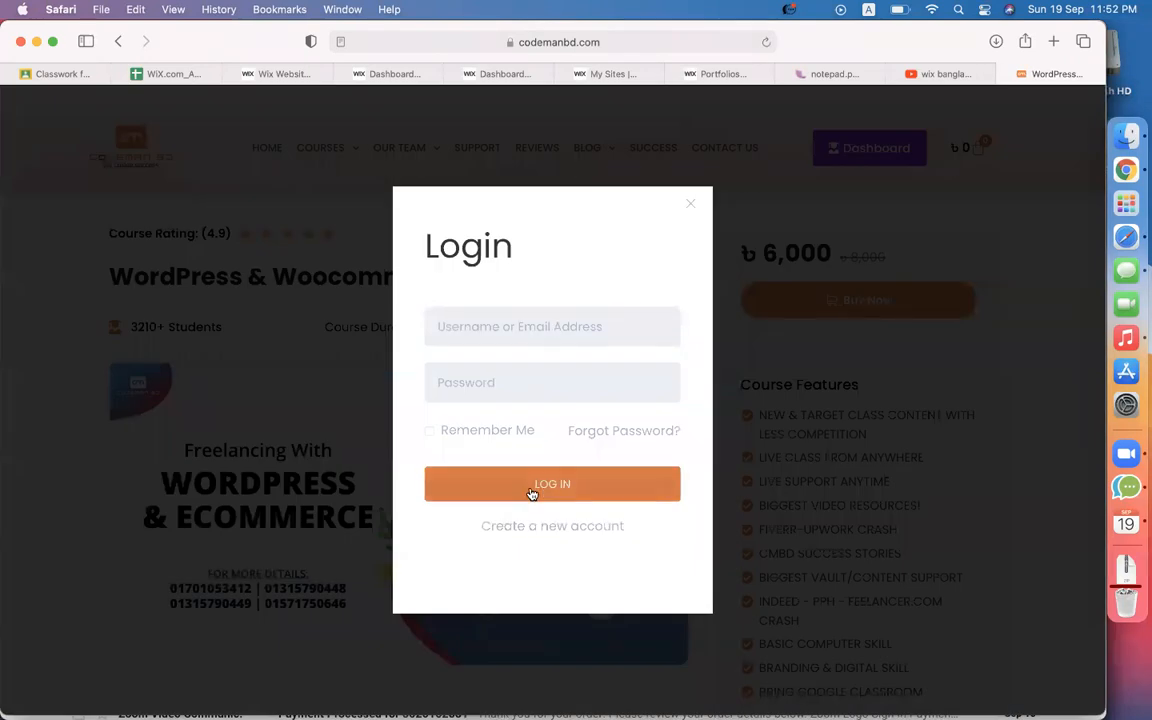
{"action": "left_click", "coordinate": [532, 316]}
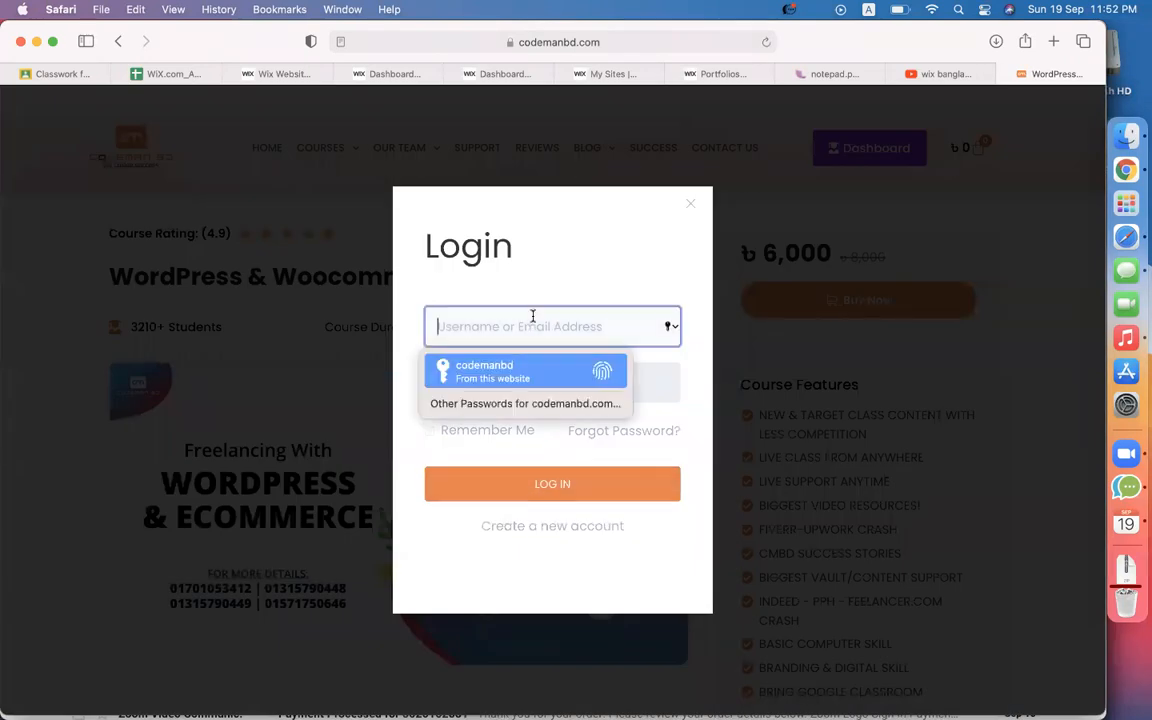
{"action": "left_click", "coordinate": [511, 367]}
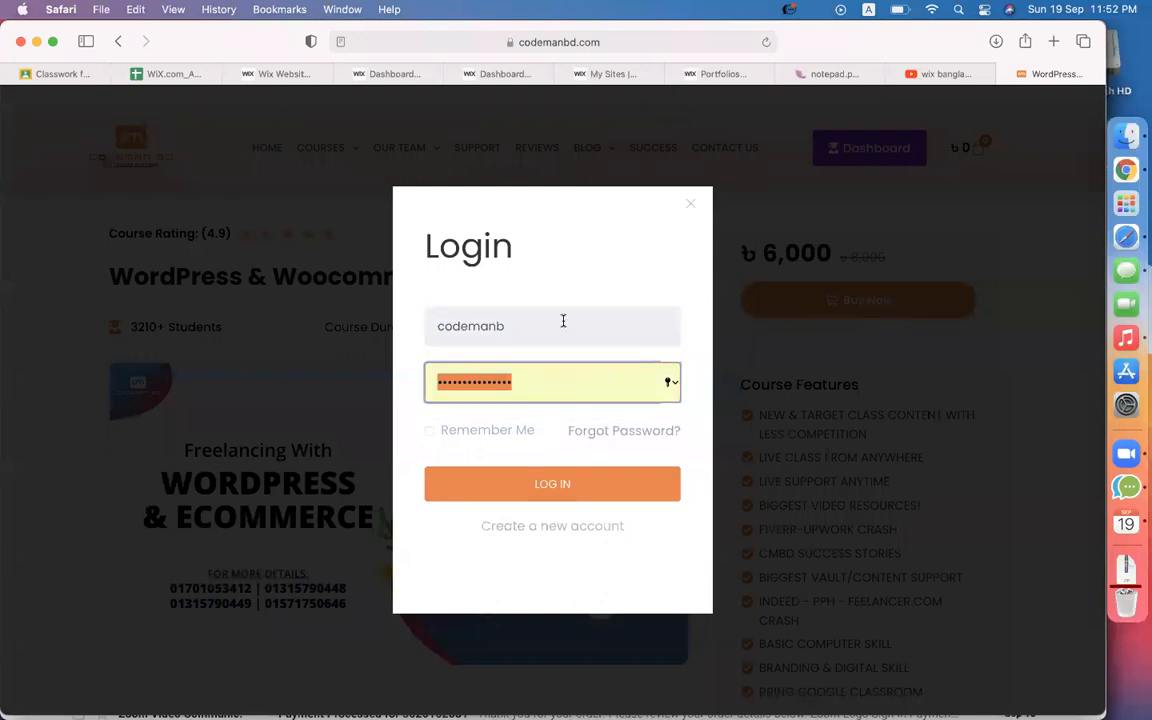
{"action": "key", "text": "Return"}
{"action": "left_click", "coordinate": [534, 448]}
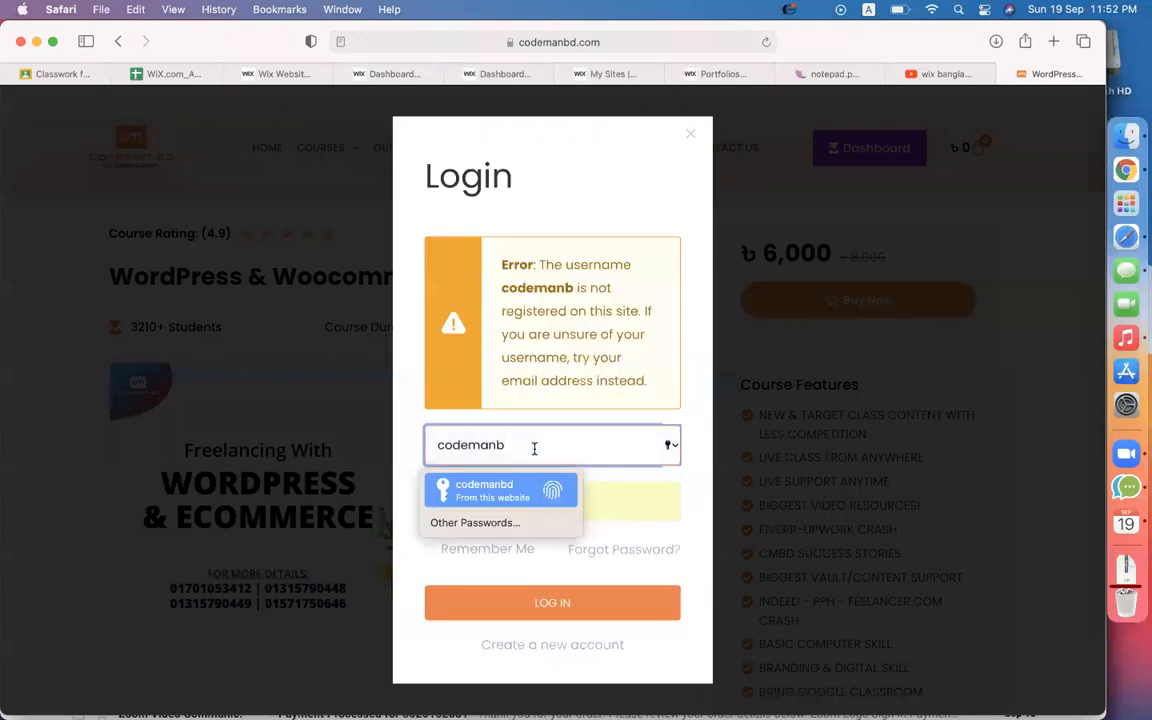
{"action": "key", "text": "Return"}
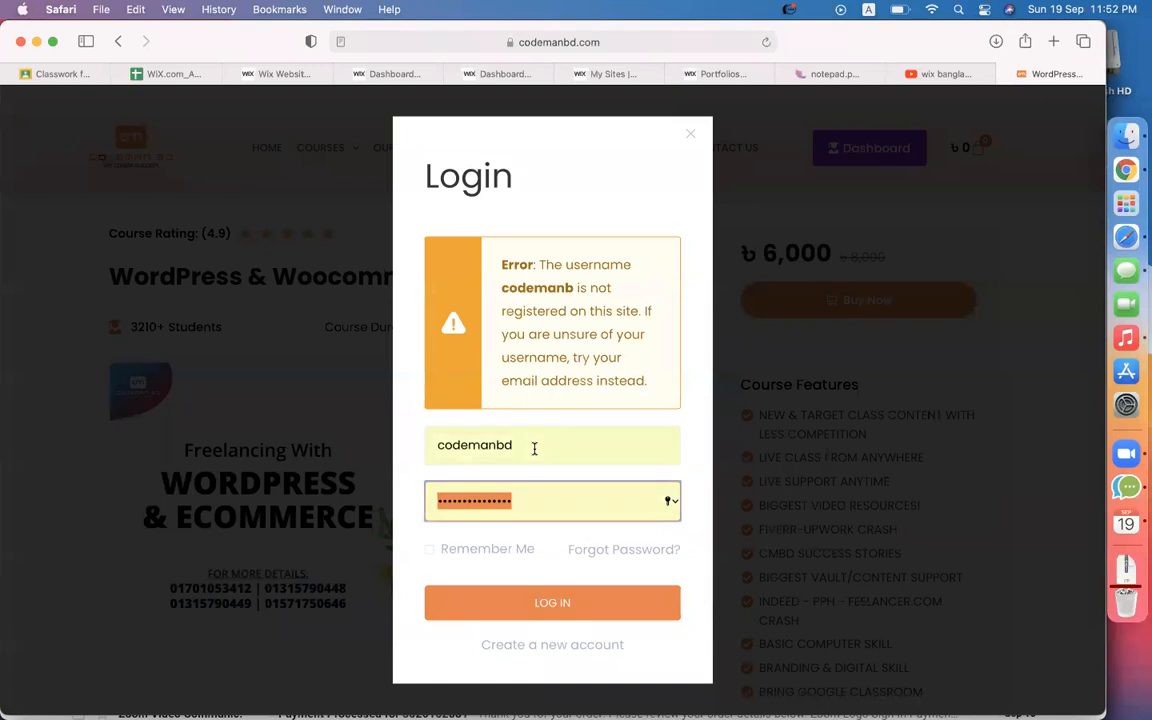
{"action": "left_click", "coordinate": [497, 607]}
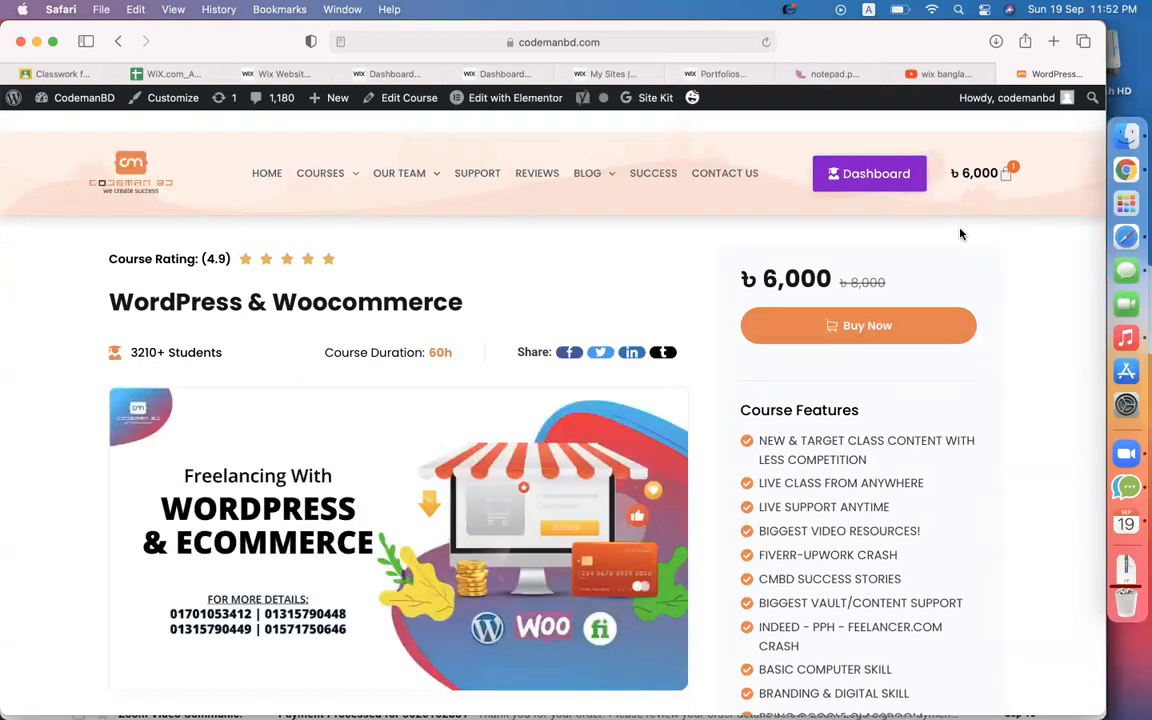
Go from the cart to checkout and place the ৳6,000 course order for ShurjoPay payment.
{"action": "left_click", "coordinate": [997, 180]}
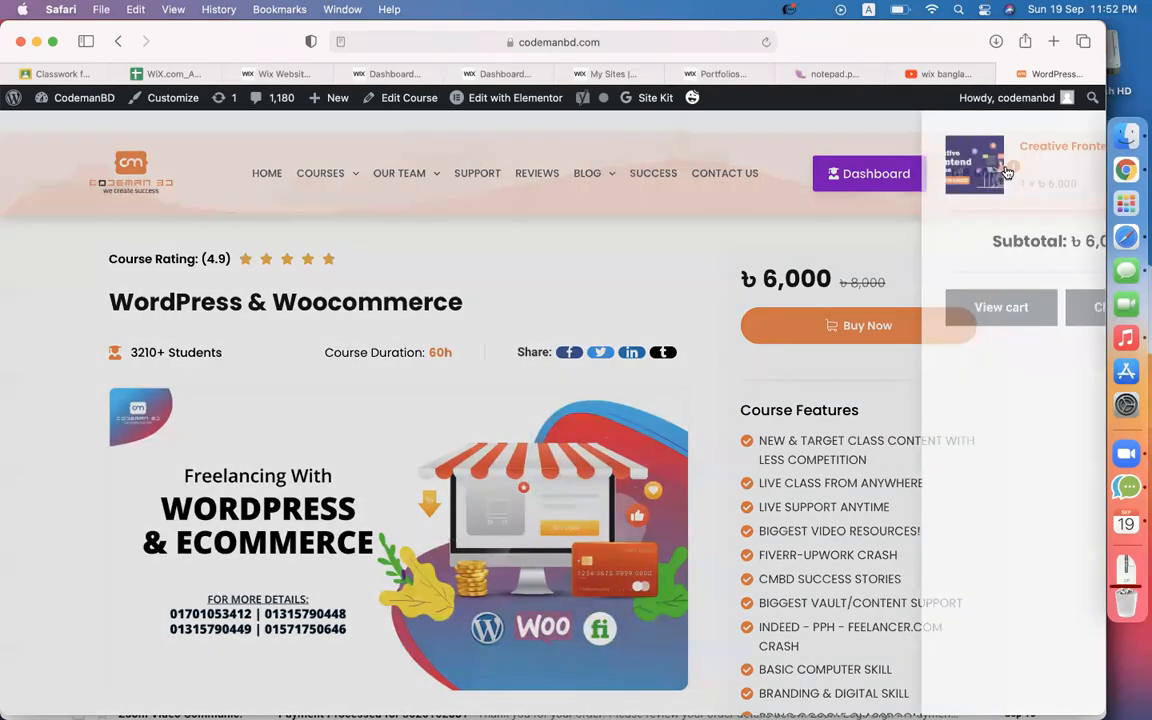
{"action": "left_click", "coordinate": [998, 310]}
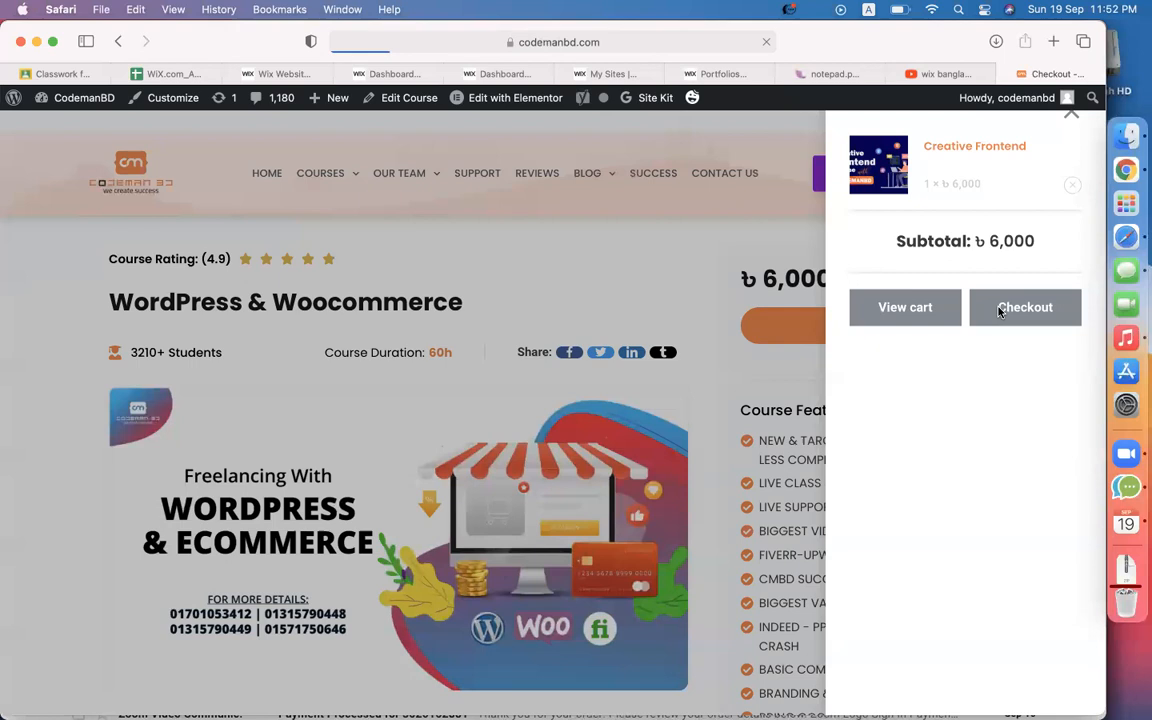
{"action": "scroll", "coordinate": [771, 497], "scroll_direction": "down", "scroll_amount": 5}
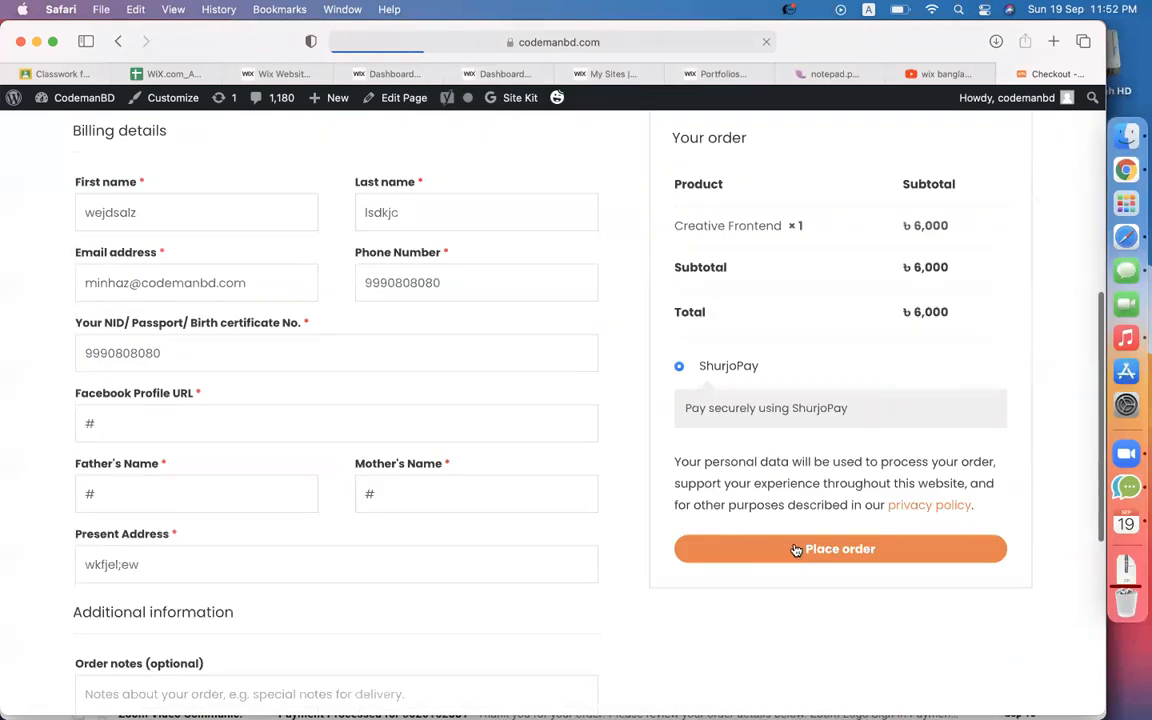
{"action": "left_click", "coordinate": [805, 548]}
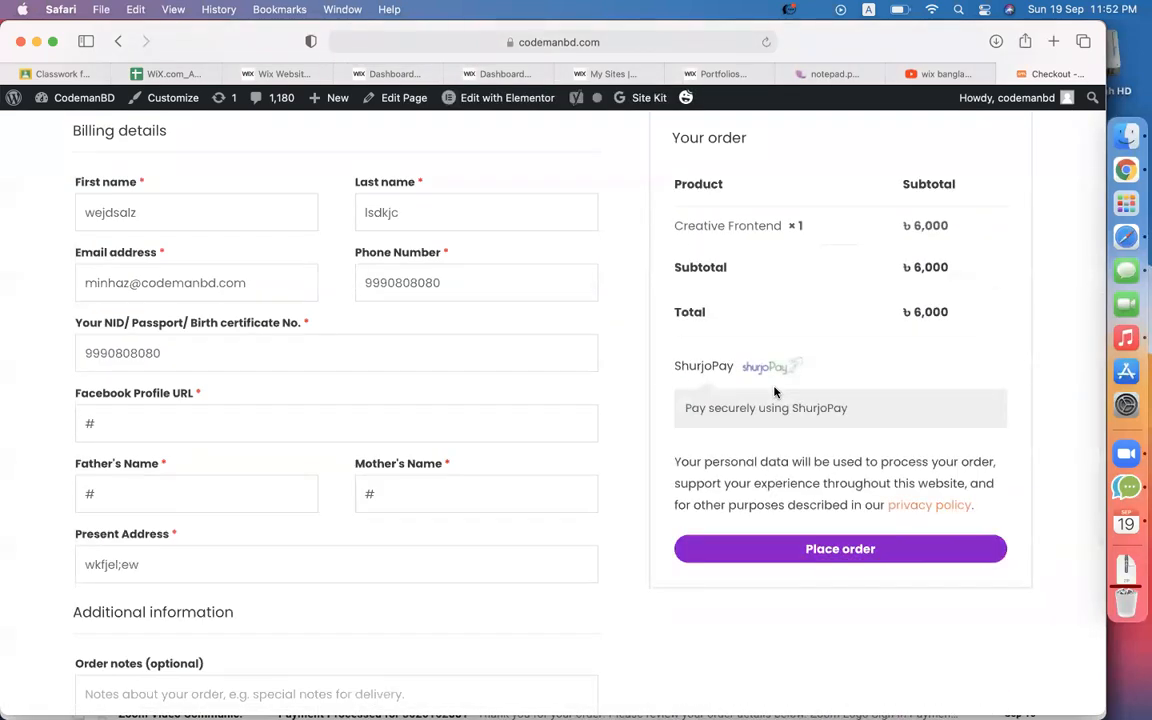
Look over the checkout page, then return to the Wix Accept Payments settings tab.
{"action": "scroll", "coordinate": [781, 362], "scroll_direction": "up", "scroll_amount": 5}
{"action": "scroll", "coordinate": [781, 362], "scroll_direction": "up", "scroll_amount": 1}
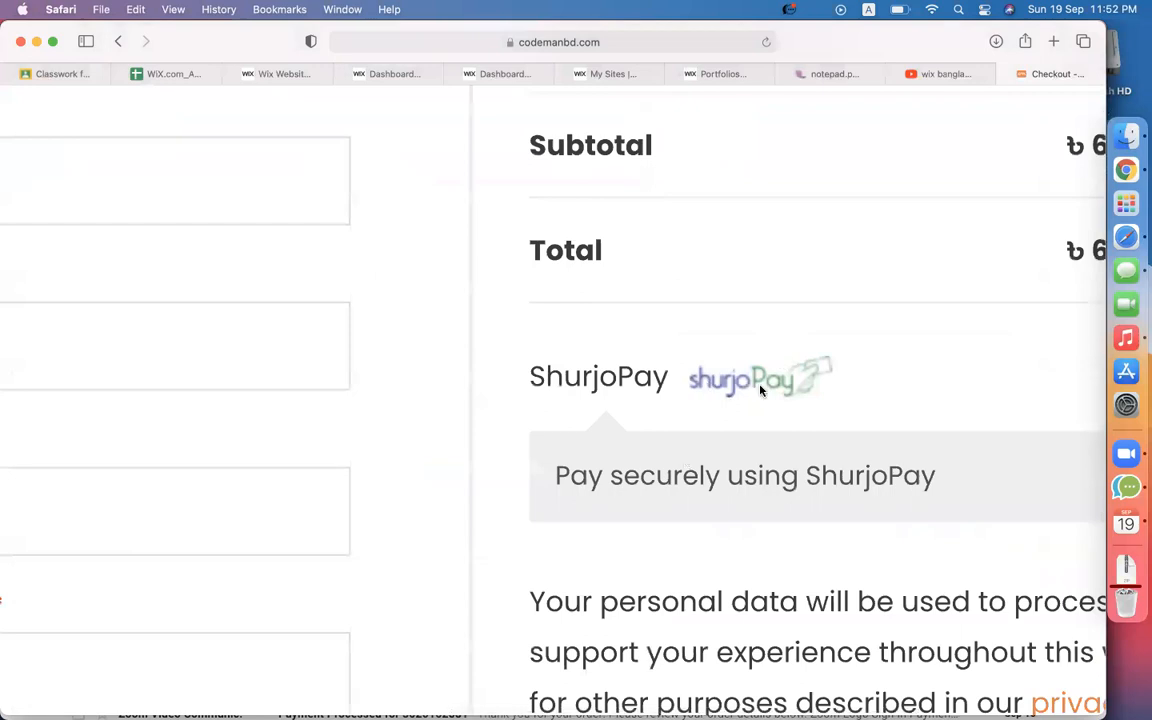
{"action": "scroll", "coordinate": [760, 390], "scroll_direction": "down", "scroll_amount": 6}
{"action": "mouse_move", "coordinate": [339, 108]}
{"action": "left_click", "coordinate": [287, 75]}
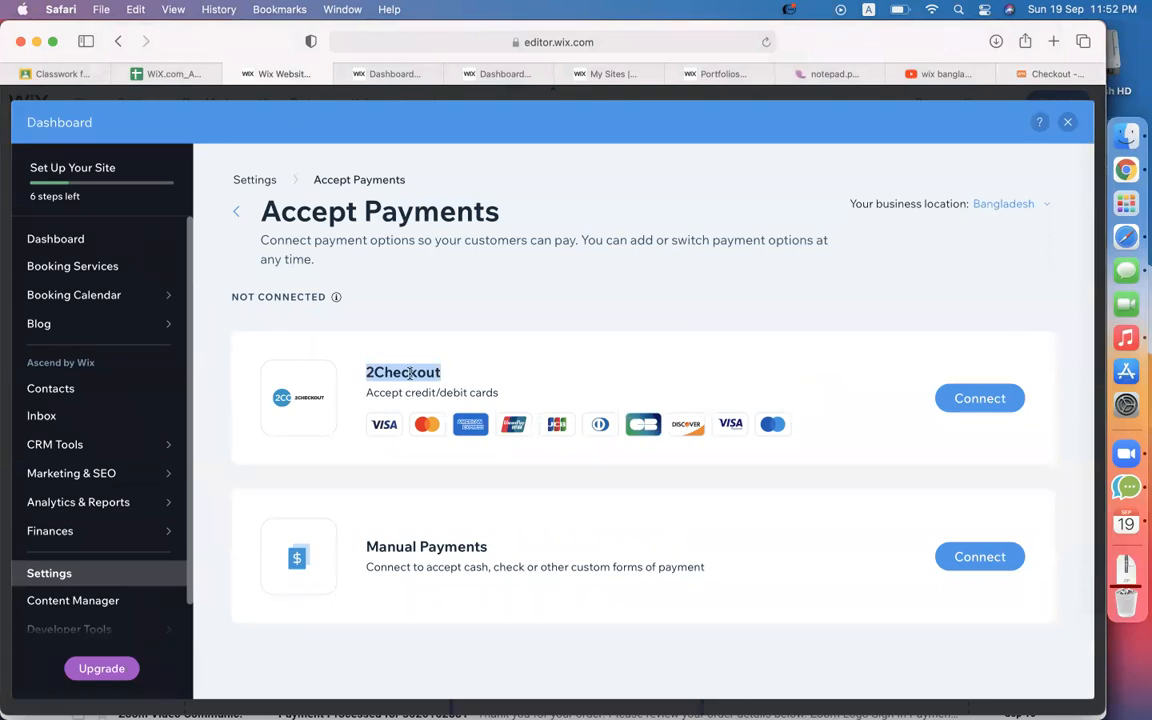
Return to the CodemanBD checkout tab with the ৳6,000 Creative Frontend order.
{"action": "left_click", "coordinate": [1038, 75]}
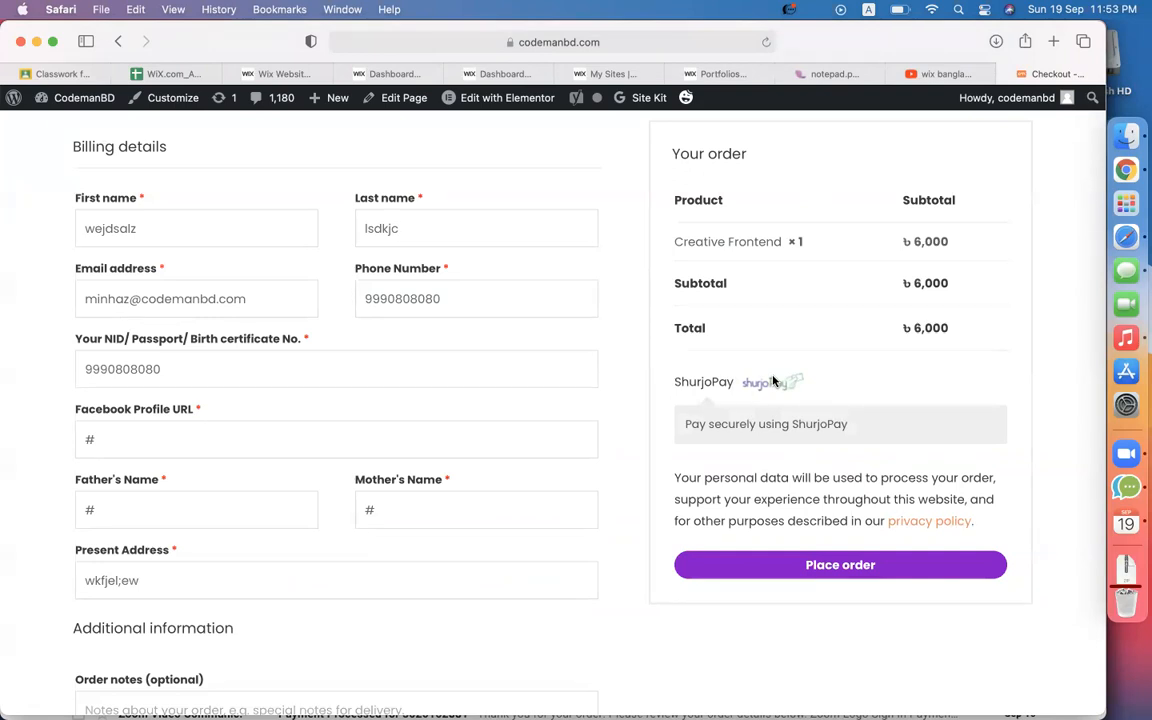
Place the ৳6,000 order, choose bKash on ShurjoPay, then go back a page.
{"action": "left_click", "coordinate": [753, 566]}
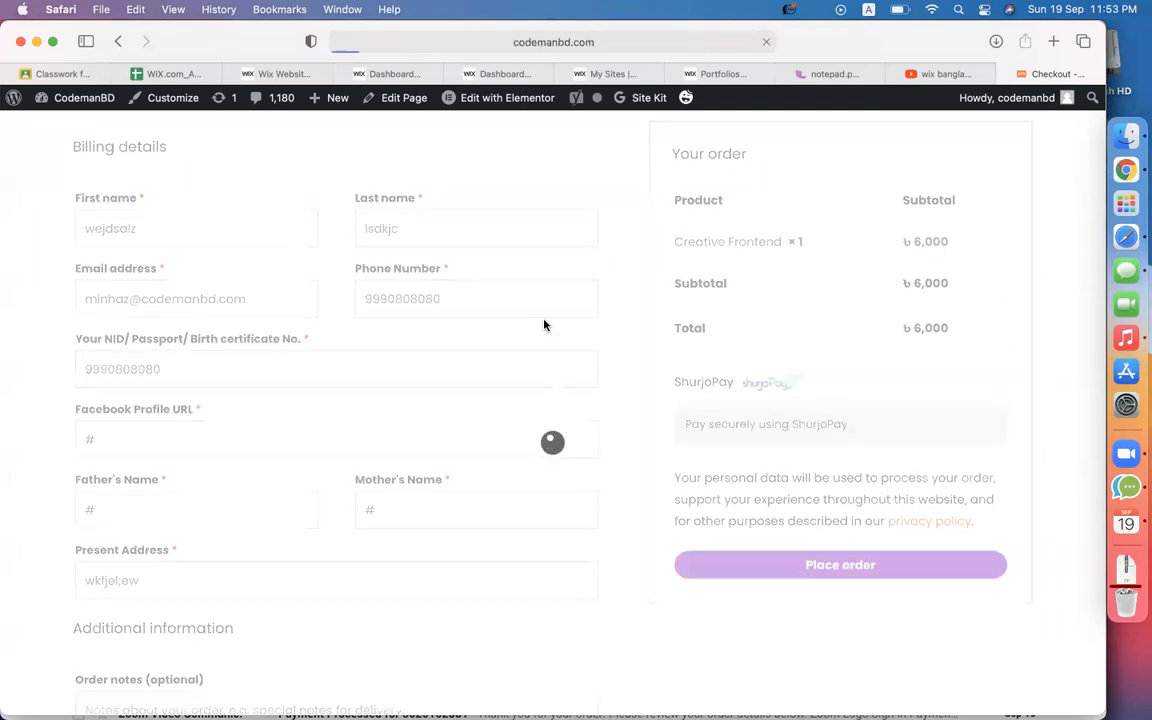
{"action": "left_click", "coordinate": [615, 42]}
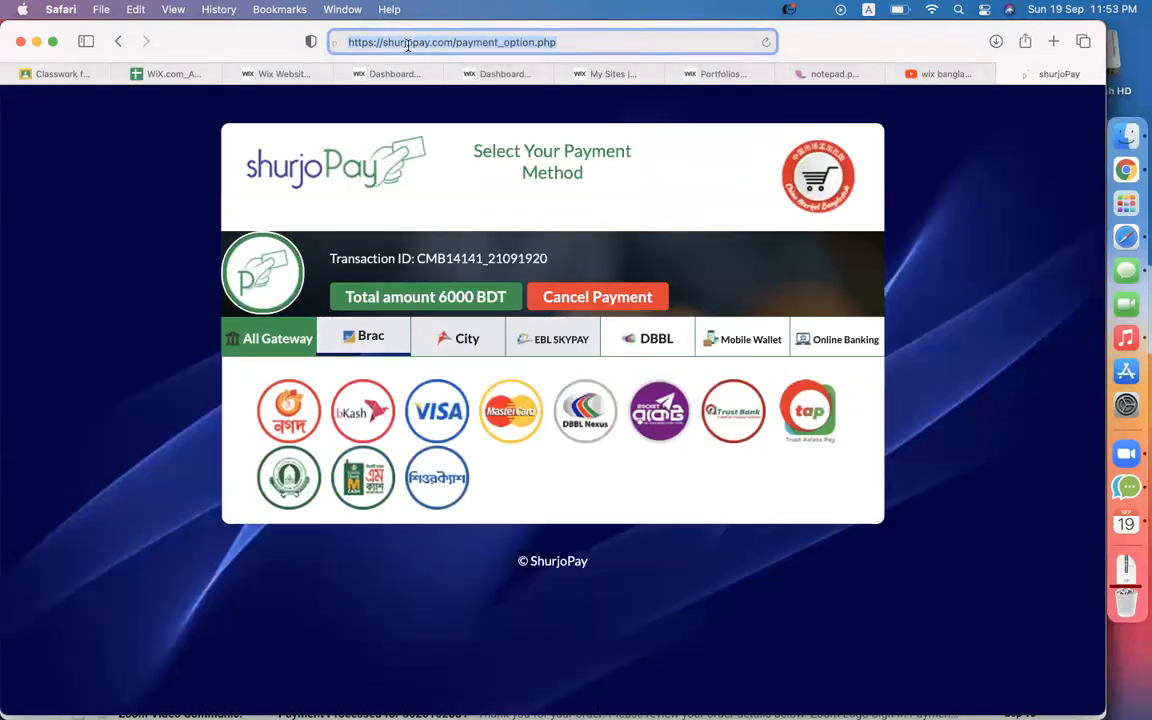
{"action": "left_click", "coordinate": [143, 350]}
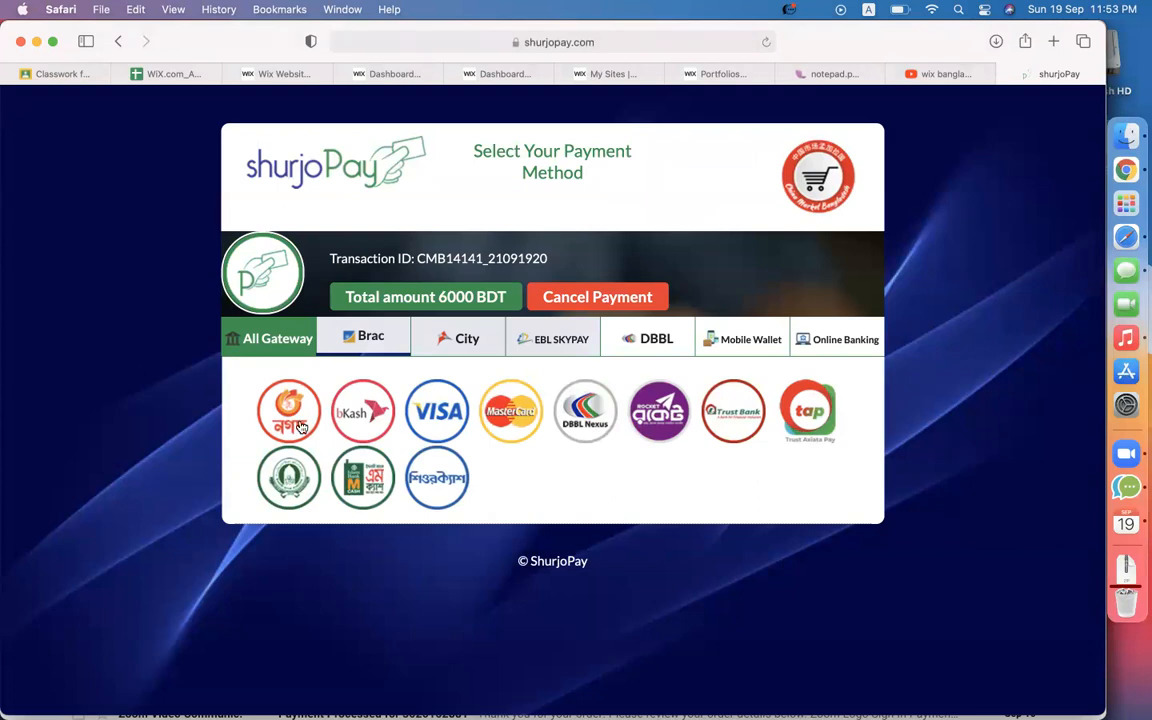
{"action": "left_click", "coordinate": [380, 421]}
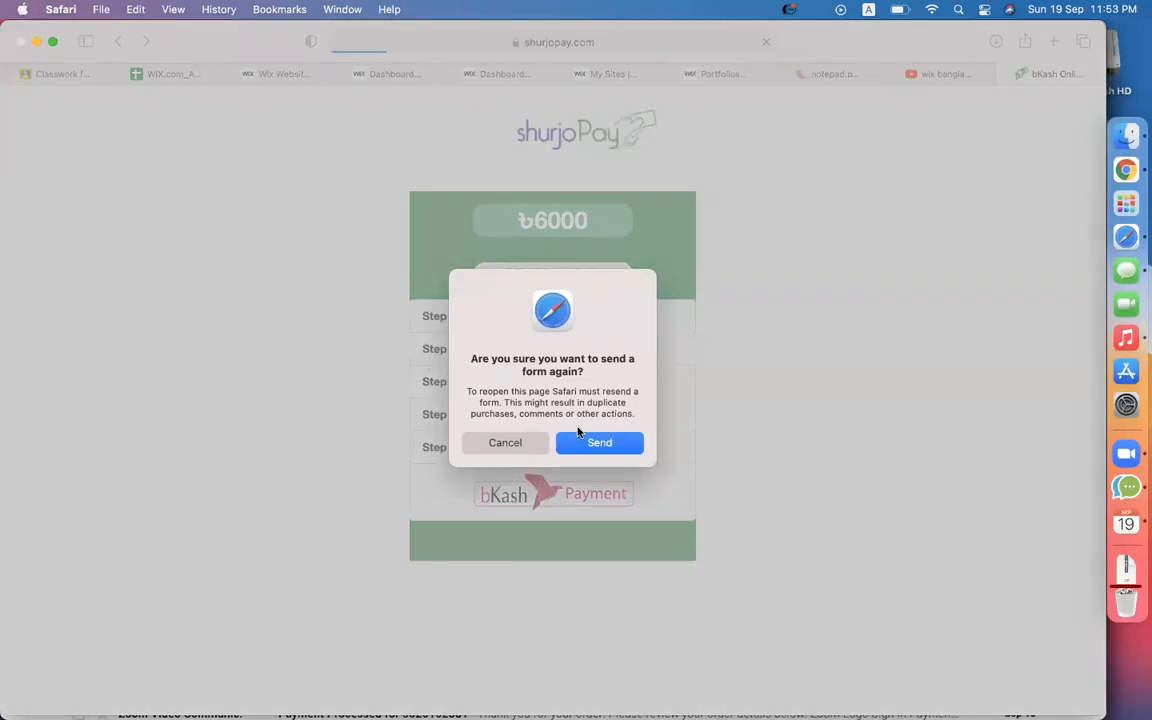
{"action": "left_click", "coordinate": [507, 443]}
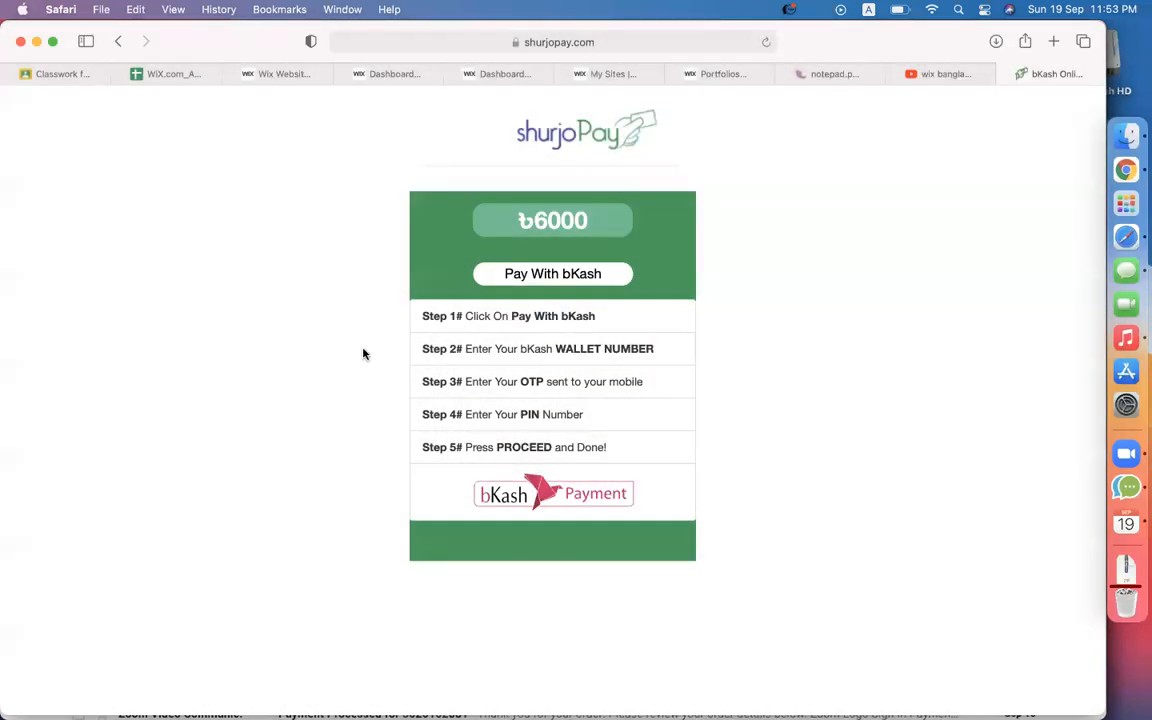
{"action": "left_click", "coordinate": [118, 41]}
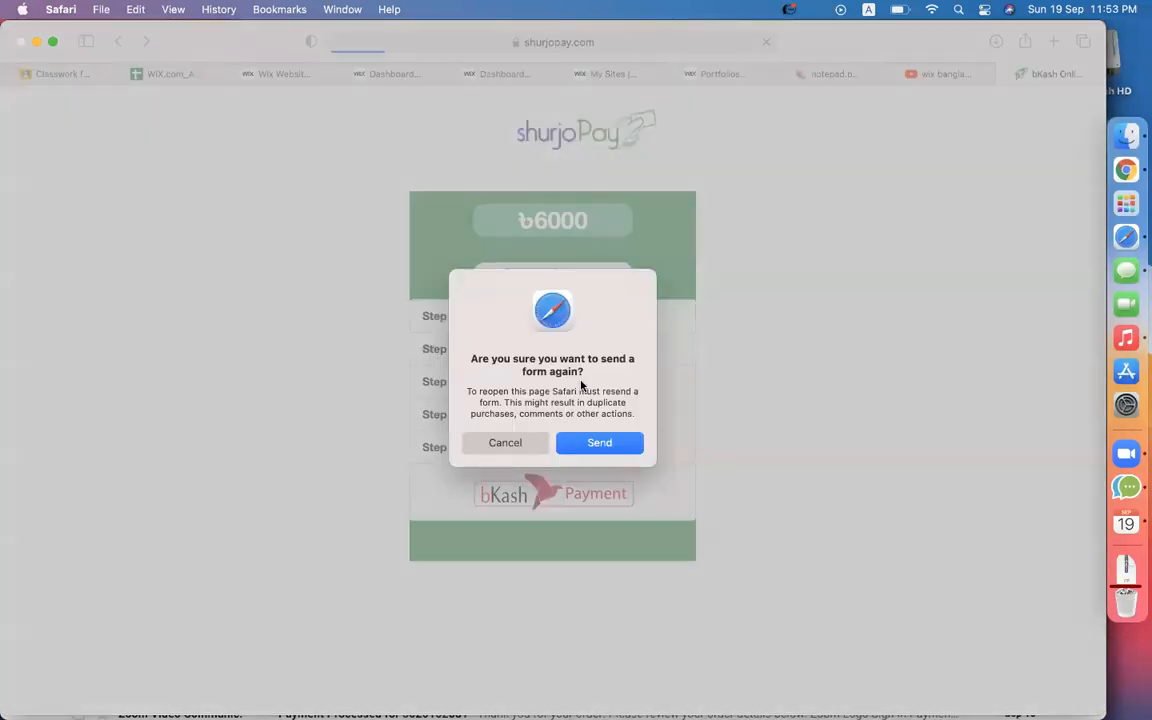
Resend the form to return to ShurjoPay's payment method list for 6000 BDT.
{"action": "left_click", "coordinate": [605, 442]}
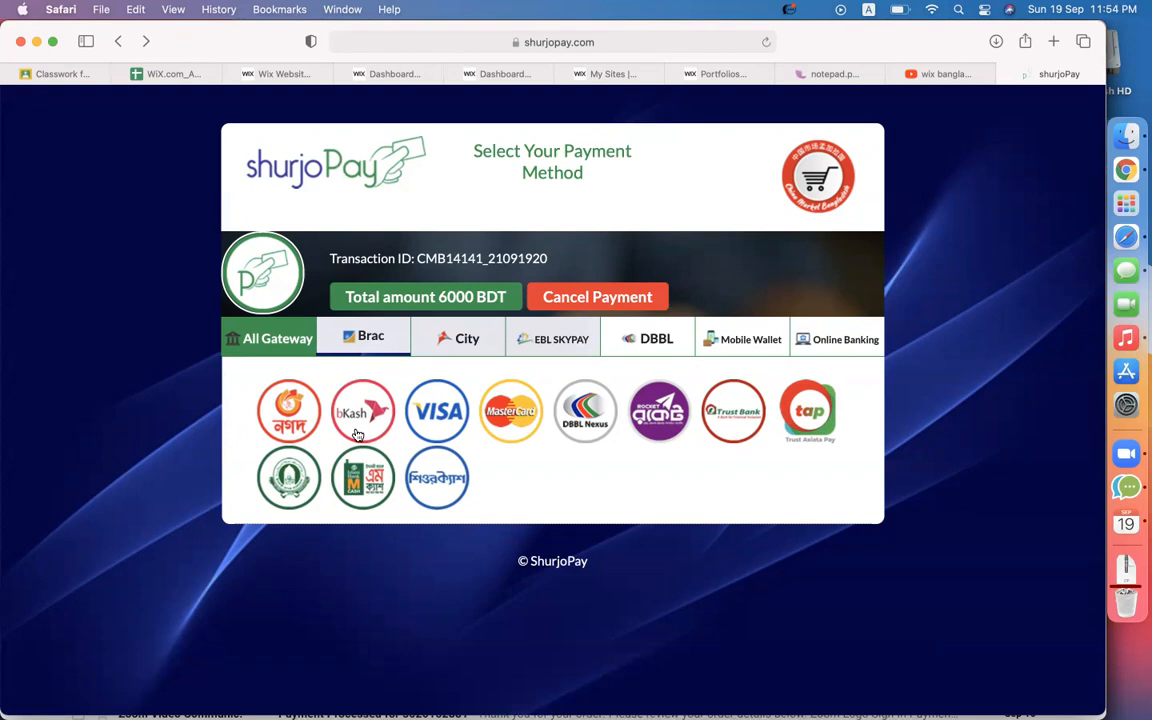
Back in Wix Accept Payments, start connecting a 2Checkout account.
{"action": "left_click", "coordinate": [283, 74]}
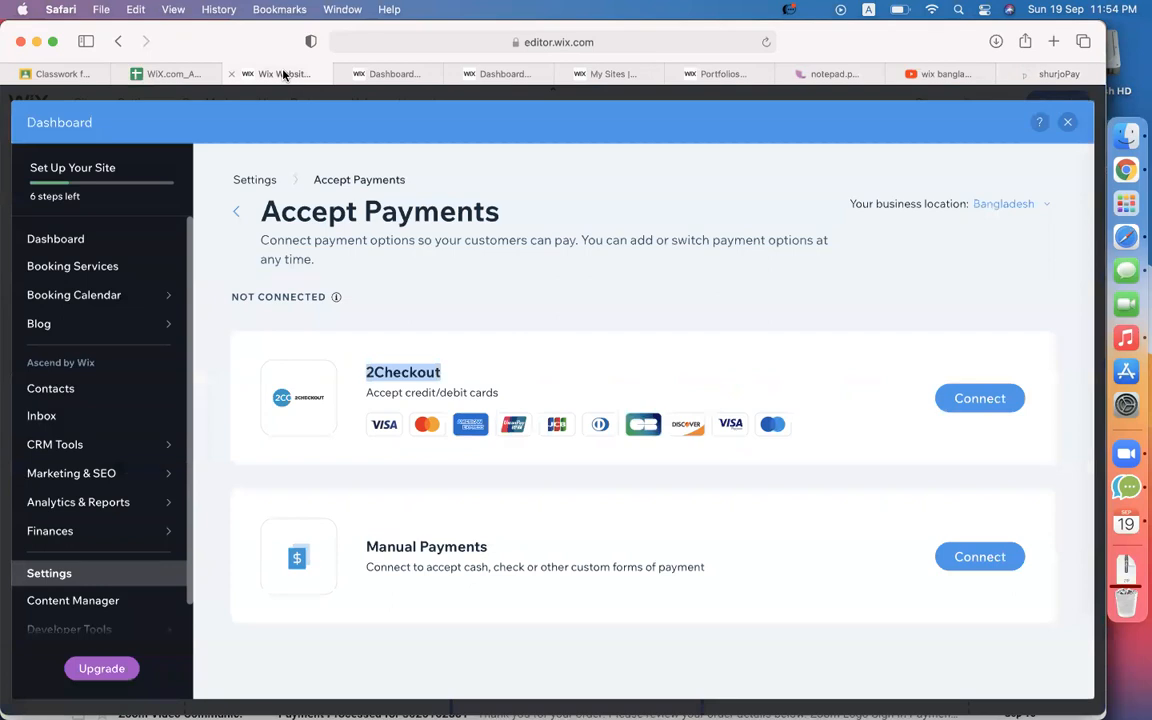
{"action": "left_click", "coordinate": [524, 350]}
{"action": "double_click", "coordinate": [402, 374]}
{"action": "left_click", "coordinate": [559, 373]}
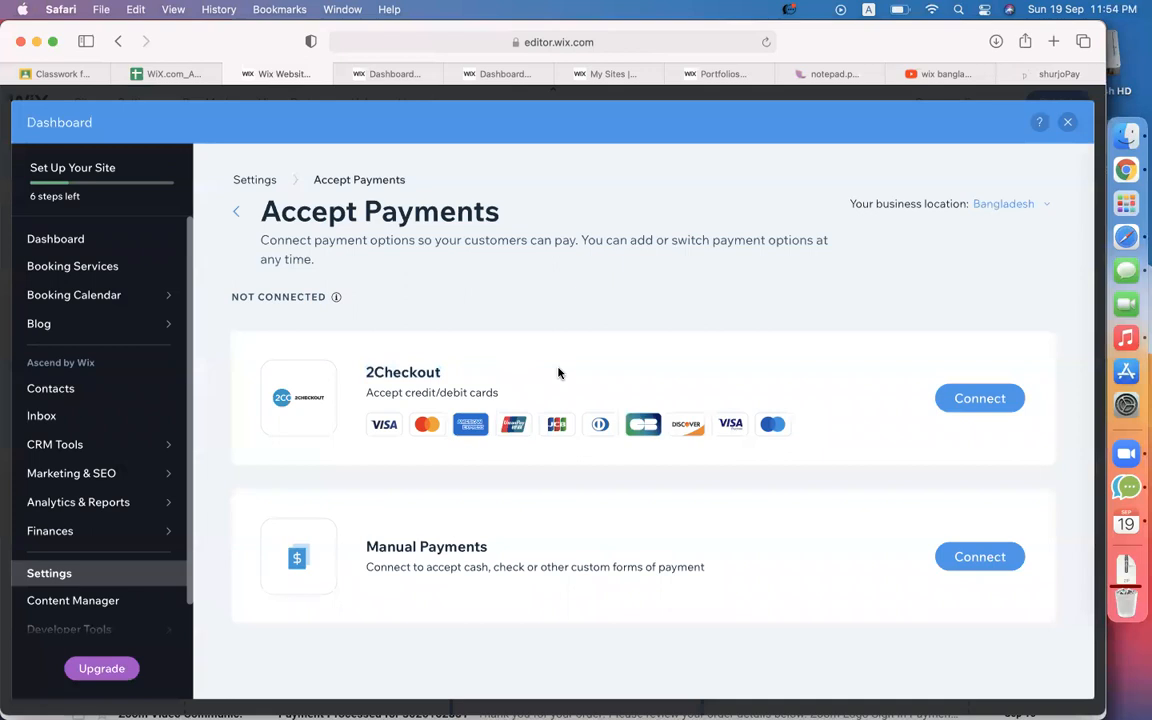
{"action": "double_click", "coordinate": [404, 373]}
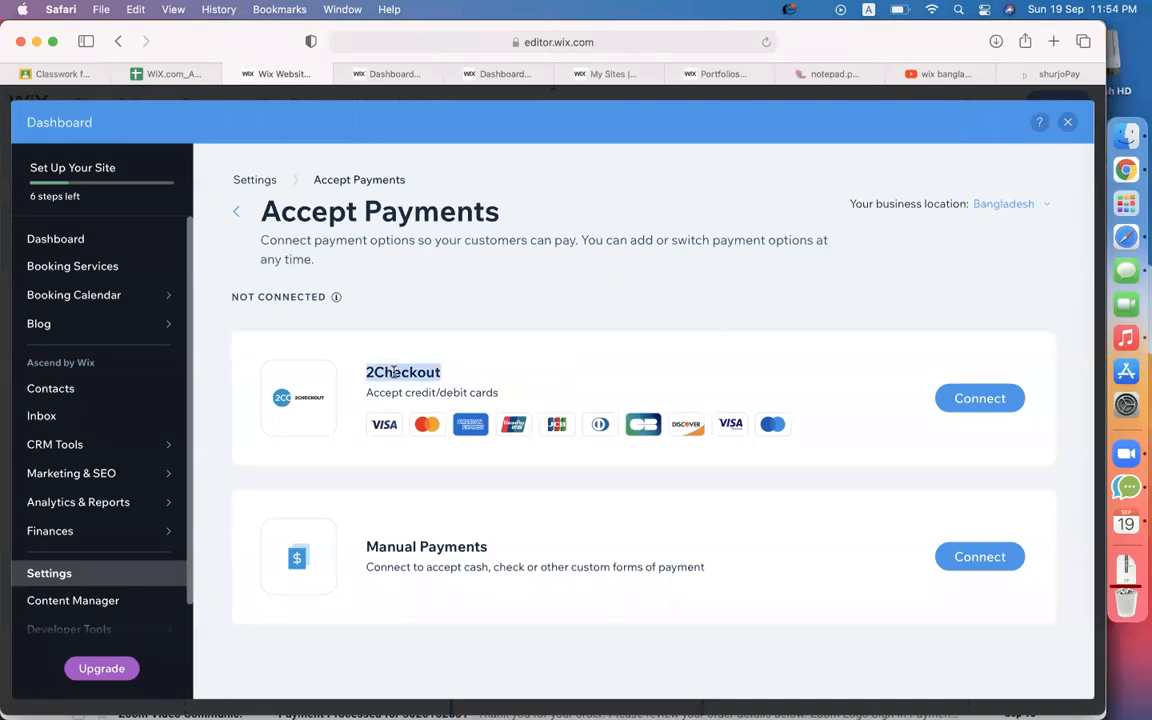
{"action": "left_click", "coordinate": [980, 399]}
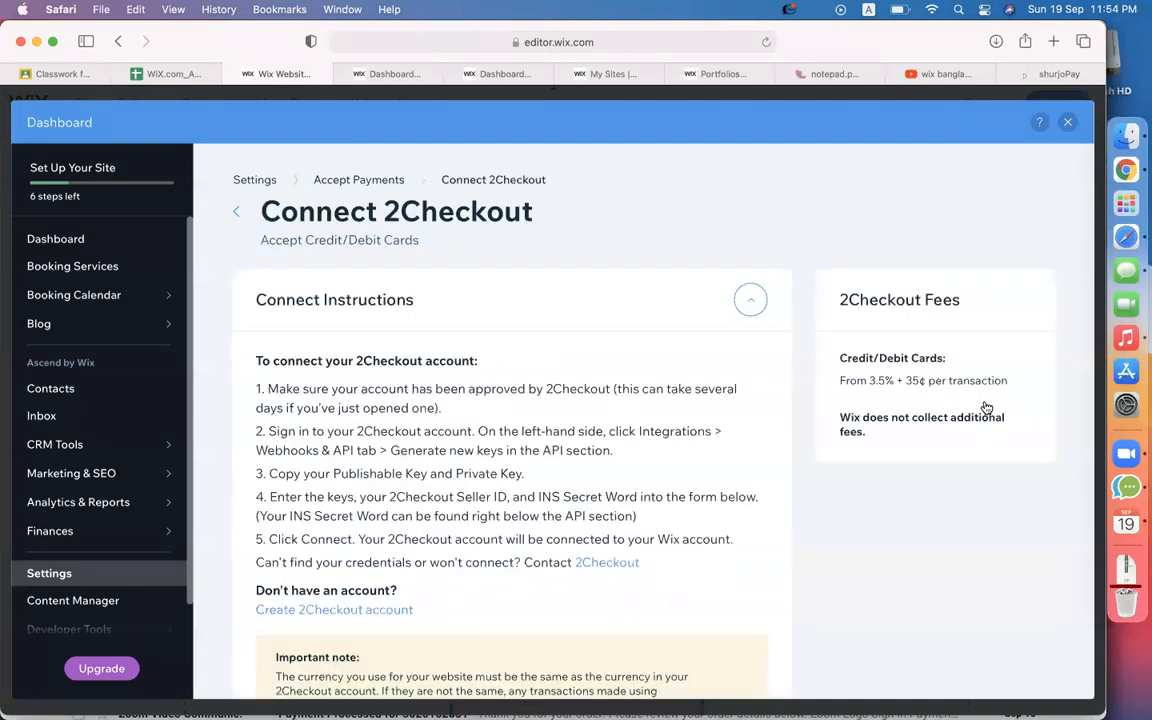
{"action": "scroll", "coordinate": [625, 548], "scroll_direction": "down", "scroll_amount": 5}
{"action": "scroll", "coordinate": [625, 550], "scroll_direction": "down", "scroll_amount": 3}
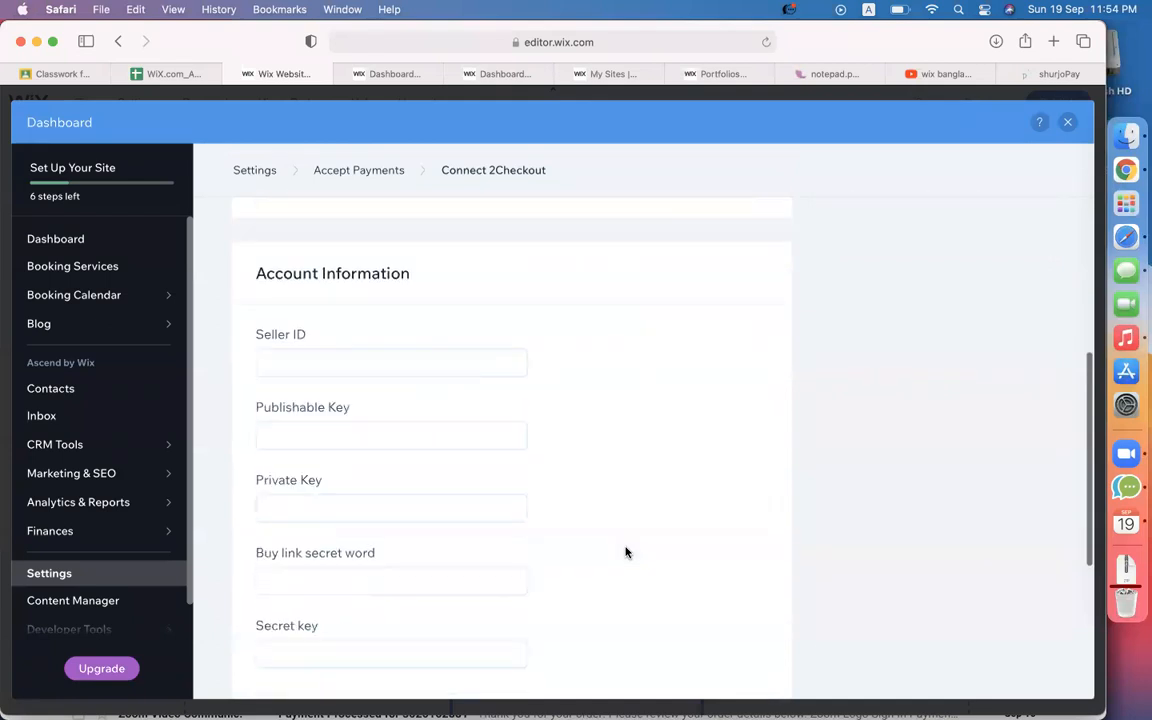
Step through the 2Checkout account fields from Seller ID to Secret key.
{"action": "left_click", "coordinate": [301, 375]}
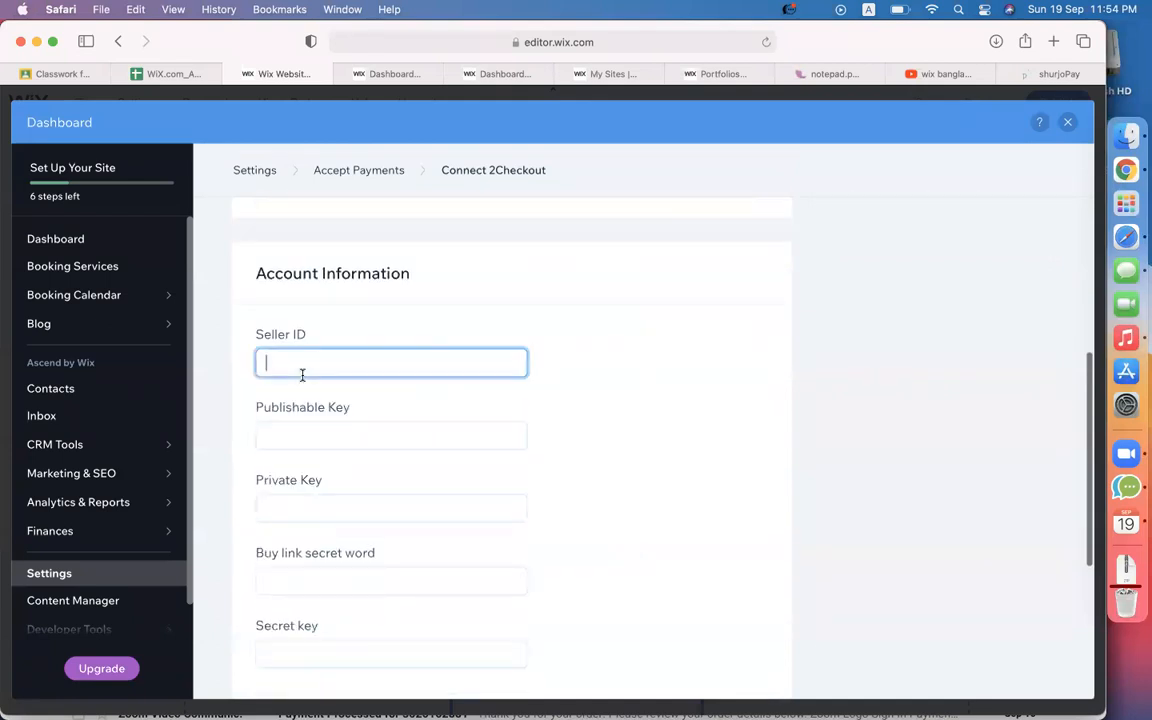
{"action": "left_click", "coordinate": [355, 432]}
{"action": "left_click", "coordinate": [401, 511]}
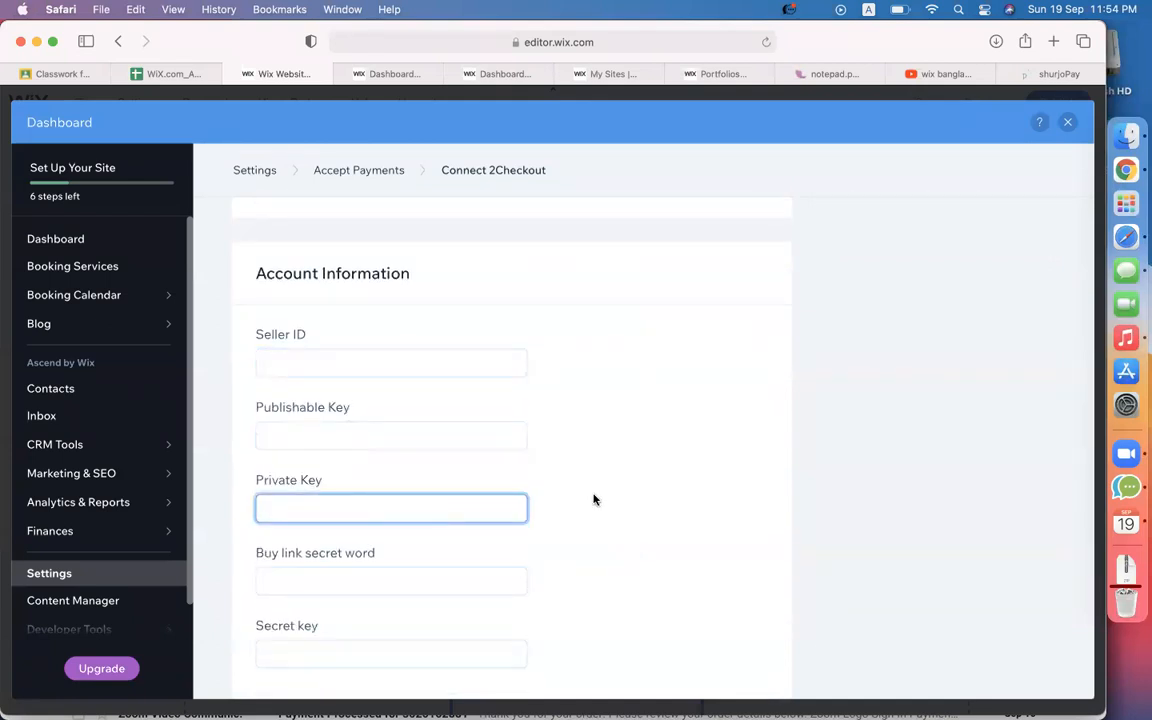
{"action": "scroll", "coordinate": [594, 496], "scroll_direction": "down", "scroll_amount": 3}
{"action": "left_click", "coordinate": [435, 442]}
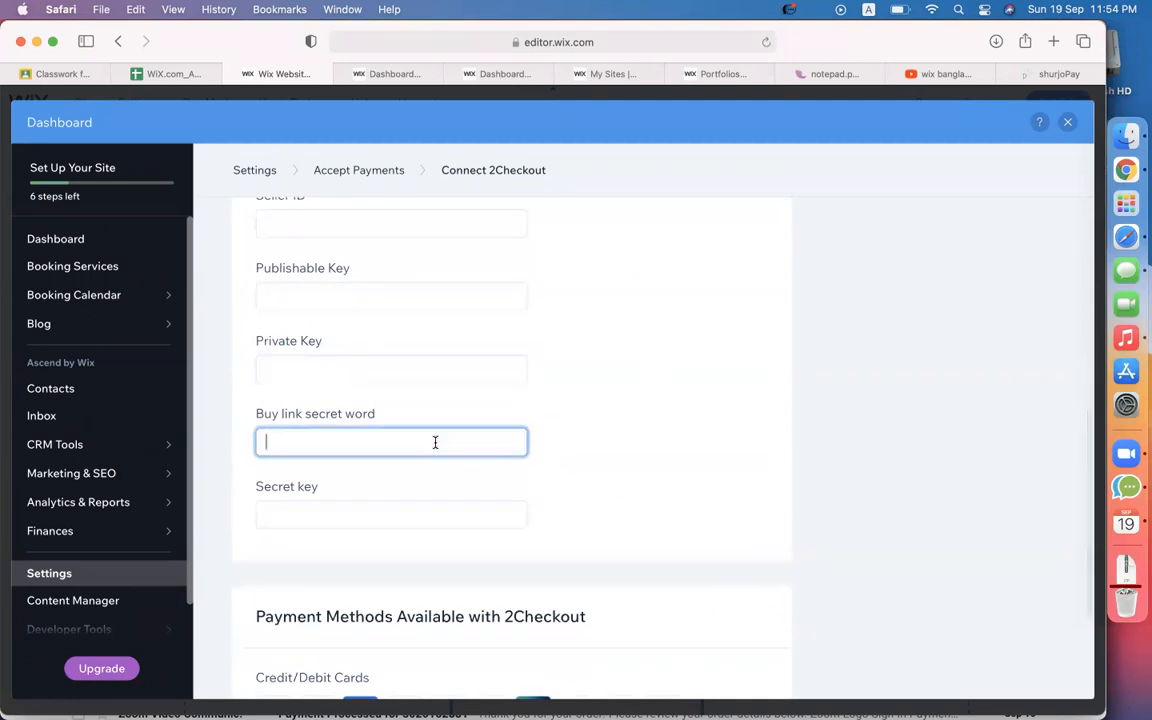
{"action": "left_click", "coordinate": [394, 510]}
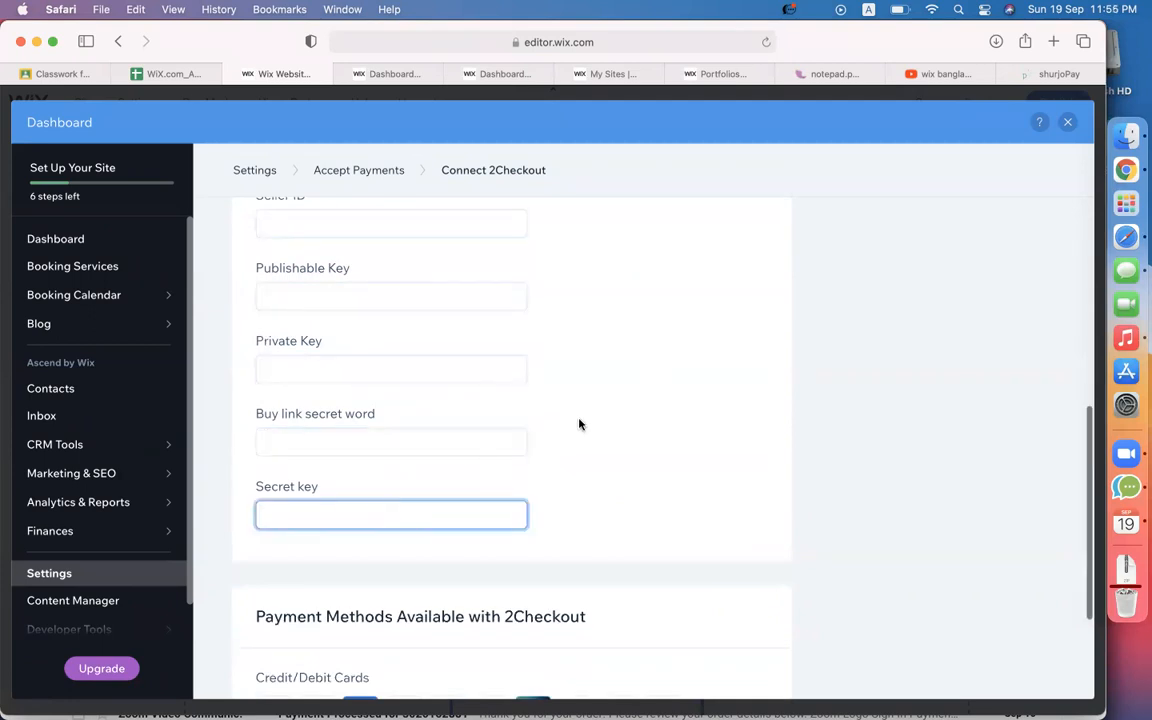
{"action": "scroll", "coordinate": [565, 424], "scroll_direction": "up", "scroll_amount": 2}
{"action": "left_click", "coordinate": [313, 297]}
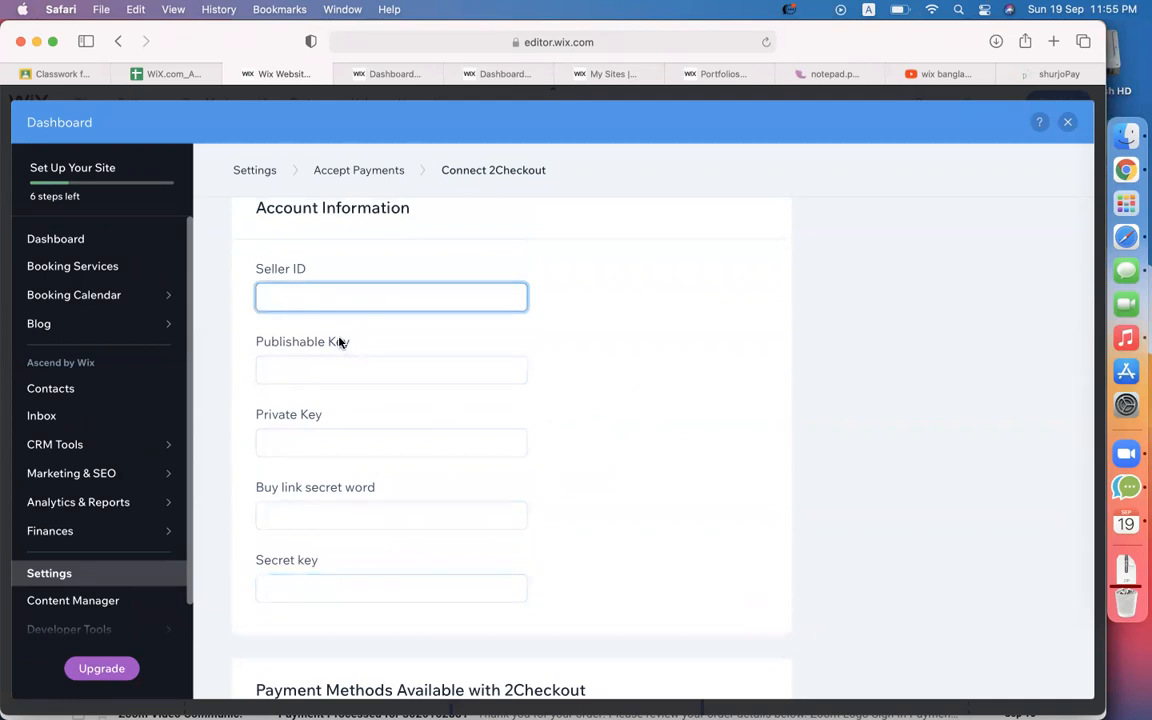
Check the Publishable Key paste menu, then go through the account fields again.
{"action": "right_click", "coordinate": [334, 366]}
{"action": "left_click", "coordinate": [310, 372]}
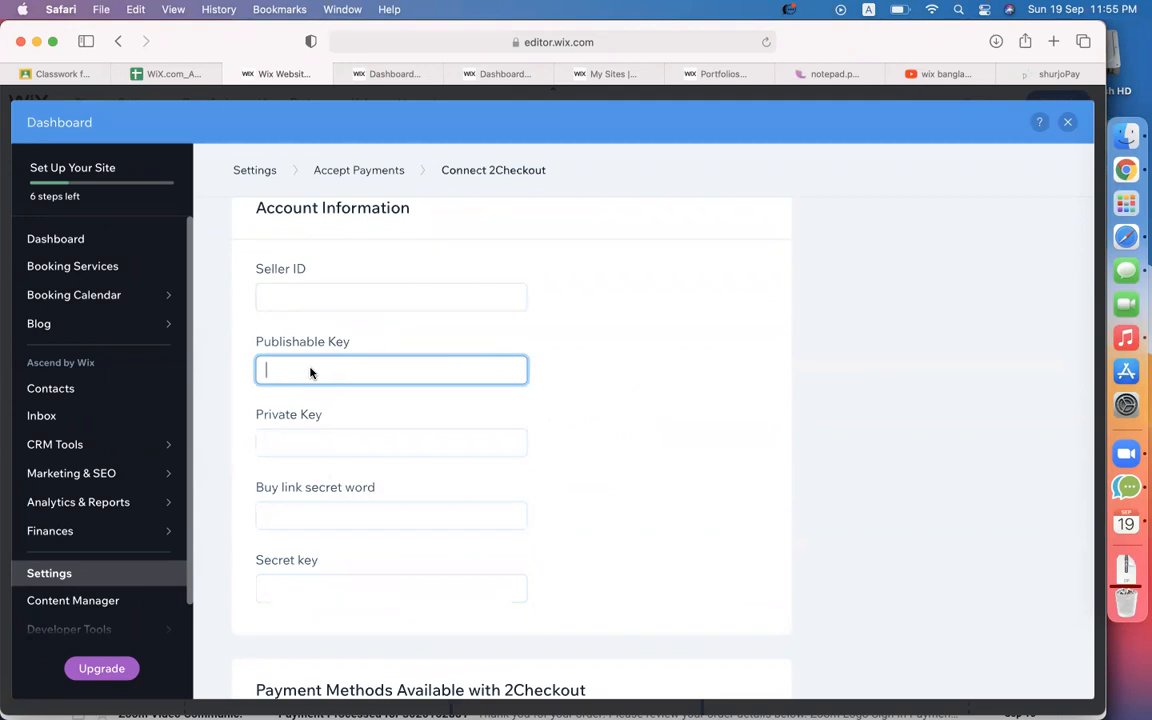
{"action": "left_click", "coordinate": [323, 291]}
{"action": "left_click", "coordinate": [308, 372]}
{"action": "left_click", "coordinate": [315, 441]}
{"action": "scroll", "coordinate": [411, 442], "scroll_direction": "down", "scroll_amount": 3}
{"action": "left_click", "coordinate": [352, 396]}
{"action": "left_click", "coordinate": [362, 461]}
{"action": "scroll", "coordinate": [578, 411], "scroll_direction": "down", "scroll_amount": 4}
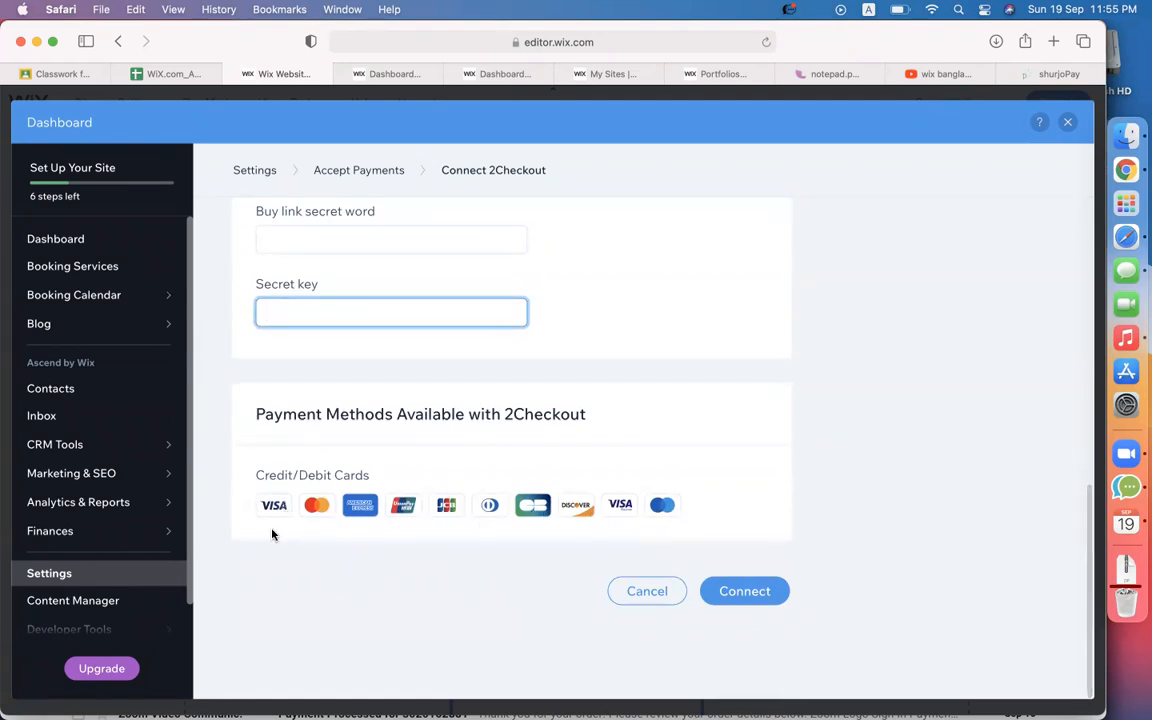
Compare the empty Connect 2Checkout form against the shurjoPay payment method page.
{"action": "left_click", "coordinate": [1045, 73]}
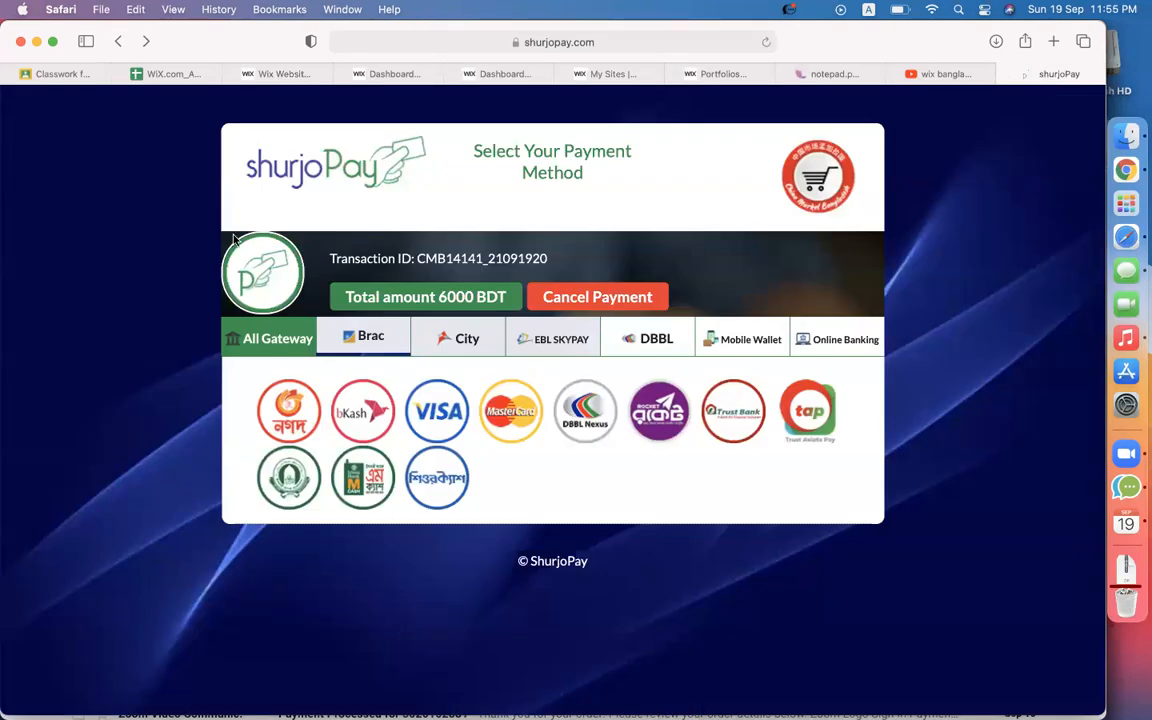
{"action": "left_click", "coordinate": [283, 74]}
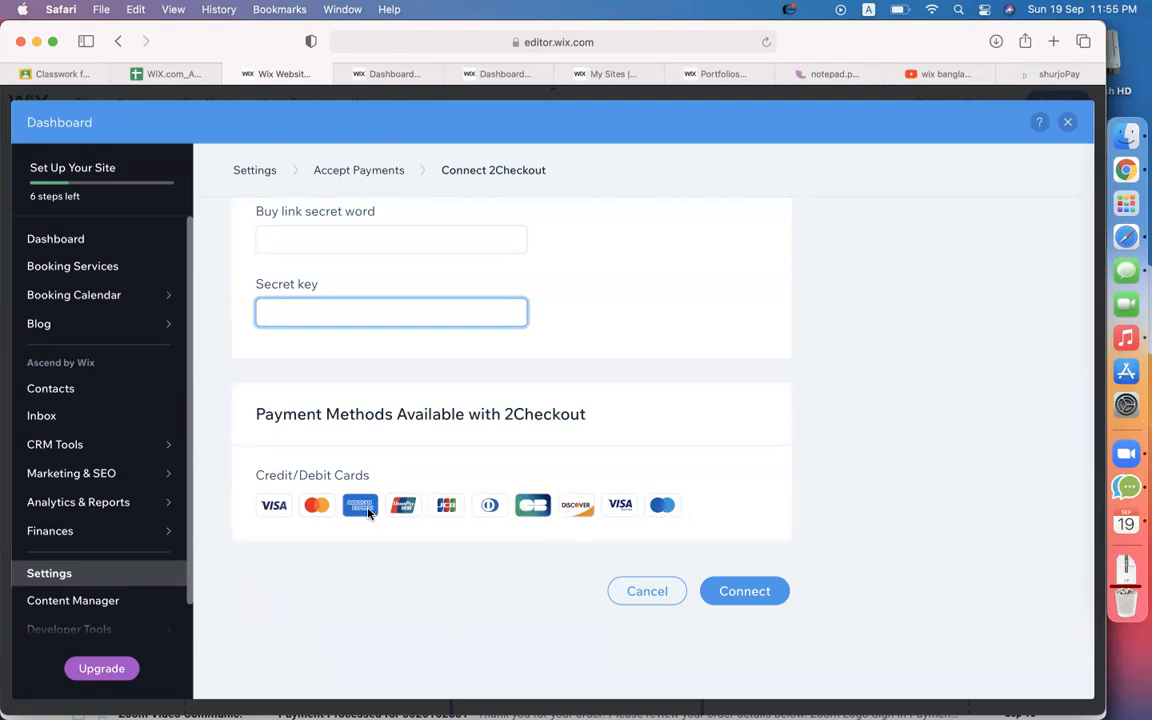
{"action": "scroll", "coordinate": [368, 512], "scroll_direction": "down", "scroll_amount": 1}
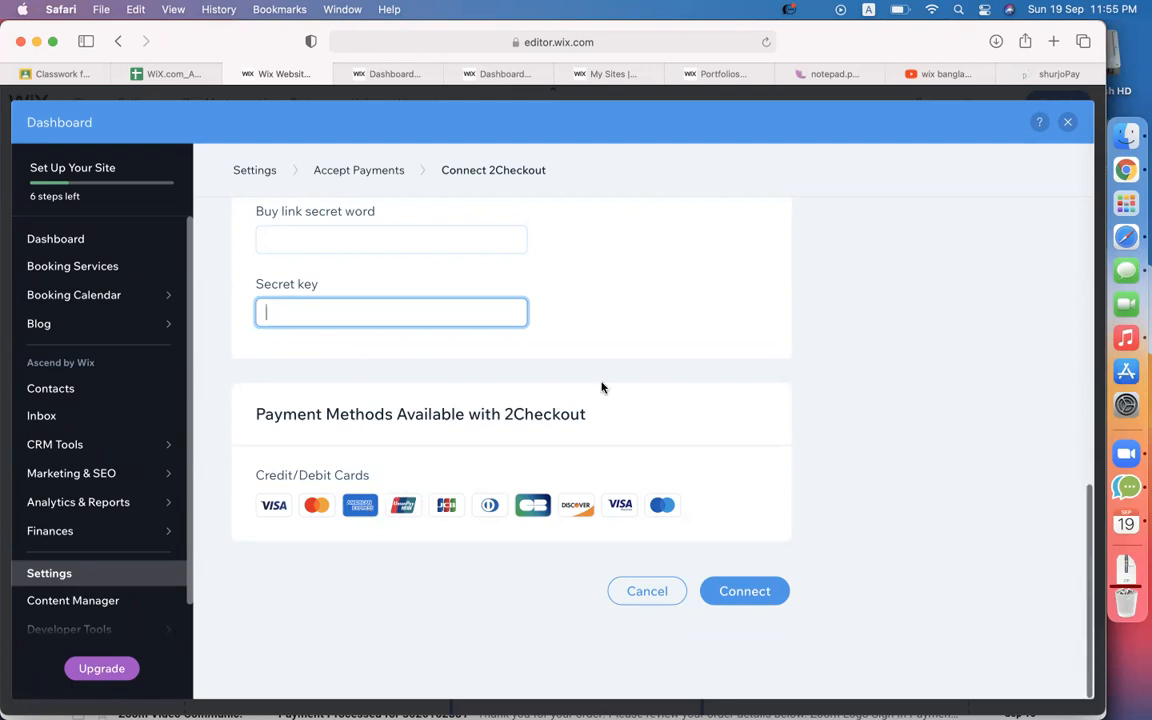
{"action": "scroll", "coordinate": [602, 387], "scroll_direction": "up", "scroll_amount": 3}
{"action": "scroll", "coordinate": [602, 387], "scroll_direction": "up", "scroll_amount": 3}
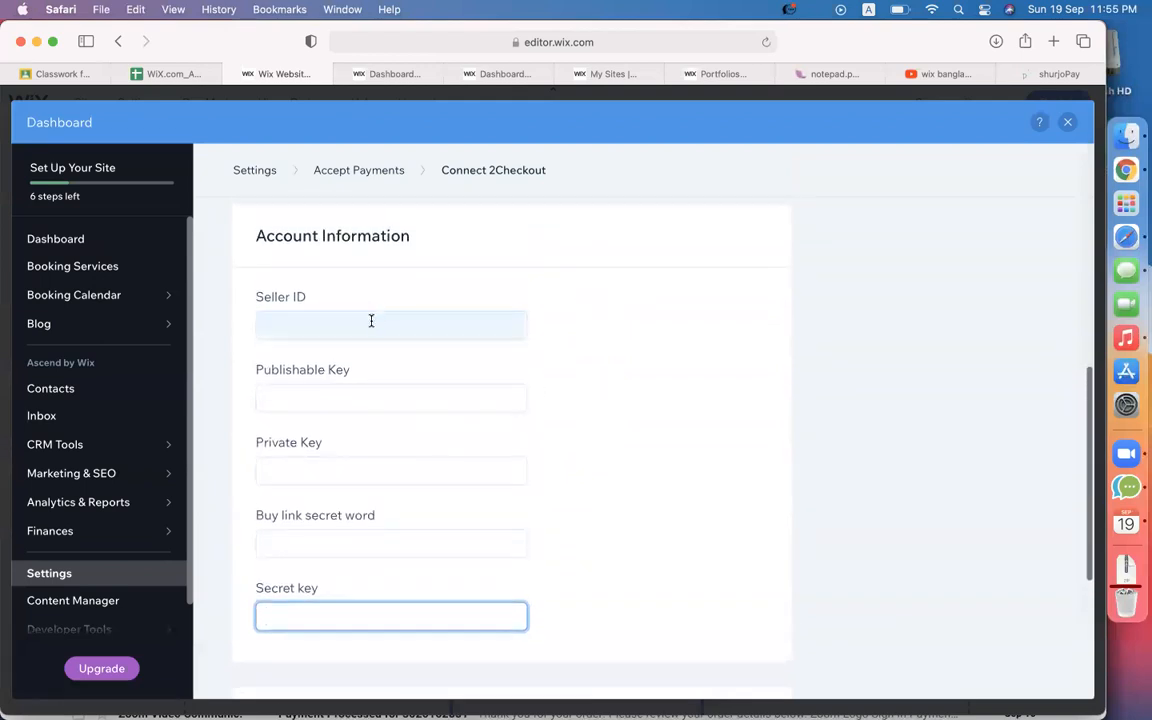
{"action": "scroll", "coordinate": [760, 365], "scroll_direction": "down", "scroll_amount": 3}
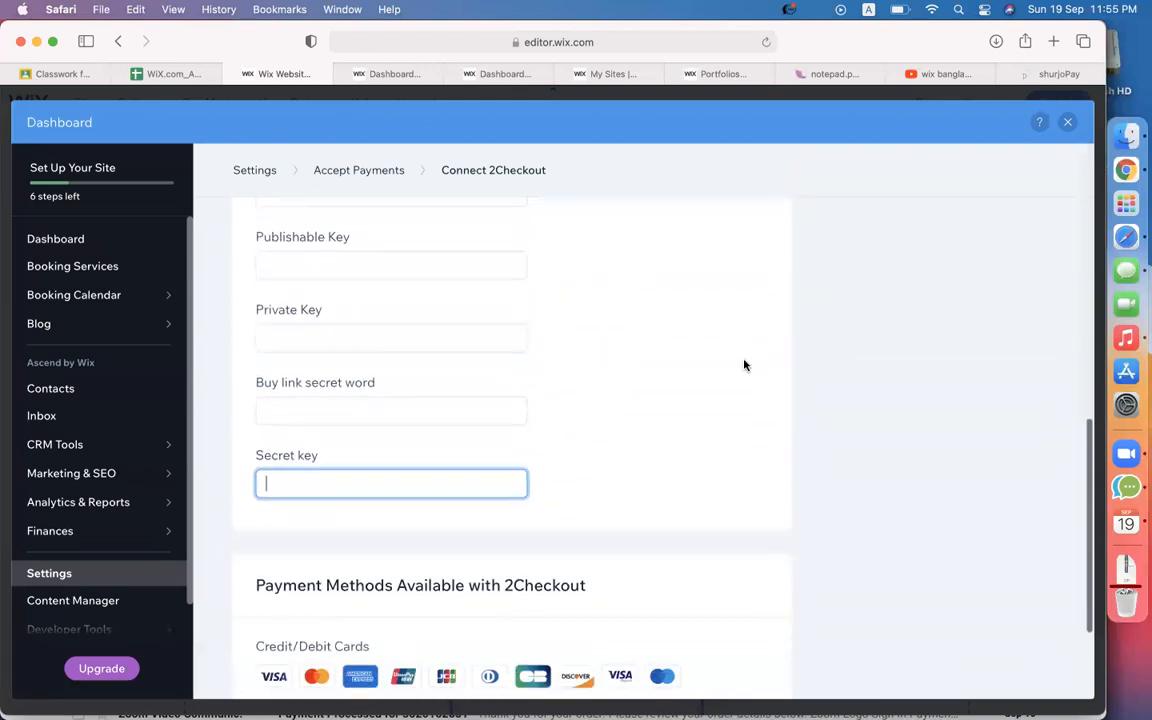
{"action": "scroll", "coordinate": [589, 503], "scroll_direction": "down", "scroll_amount": 3}
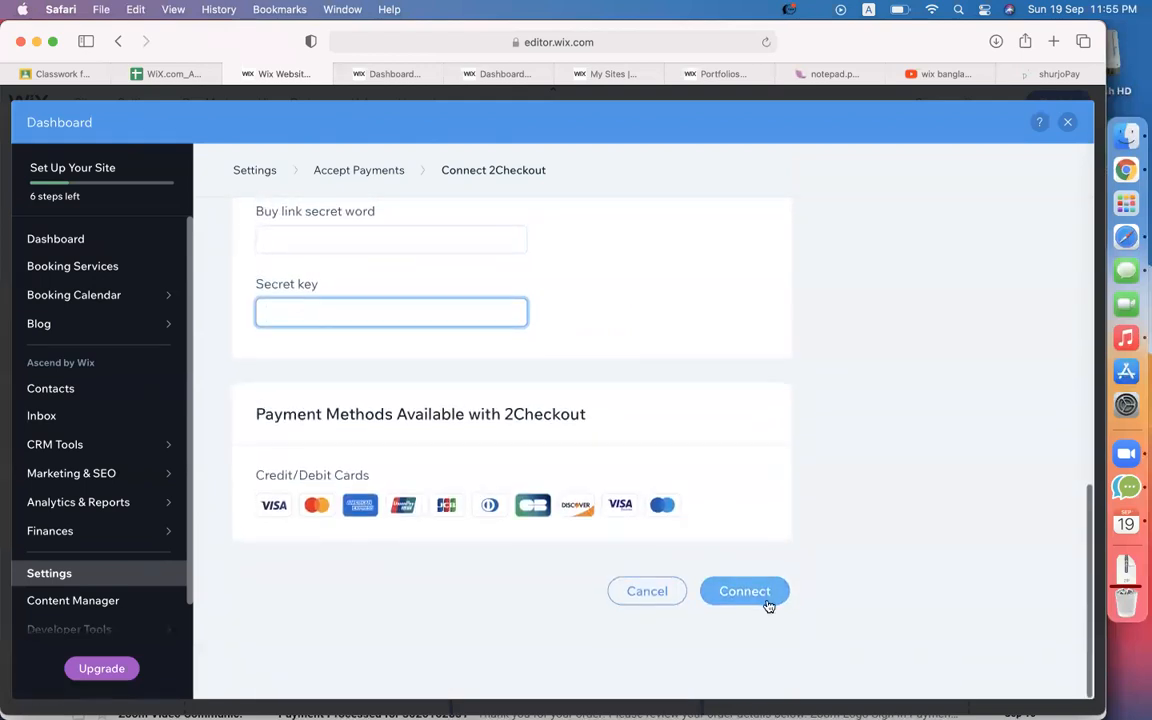
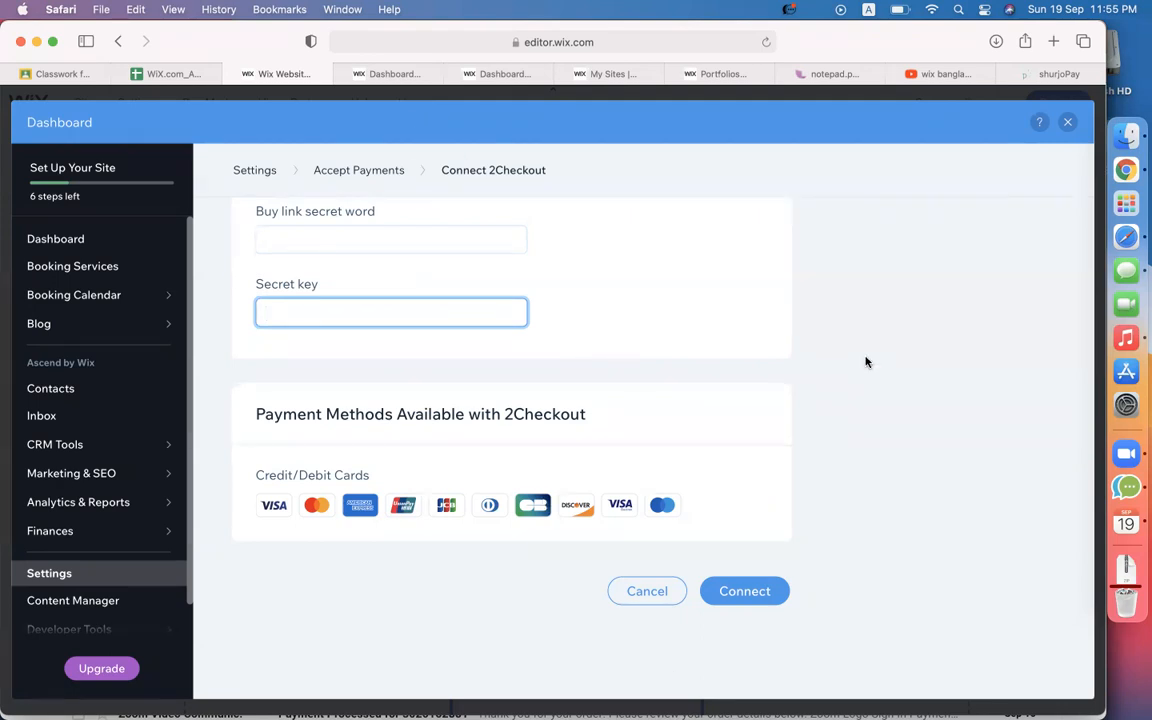
Cancel the 2Checkout connection without entering keys and return to the site Settings overview.
{"action": "scroll", "coordinate": [517, 336], "scroll_direction": "up", "scroll_amount": 10}
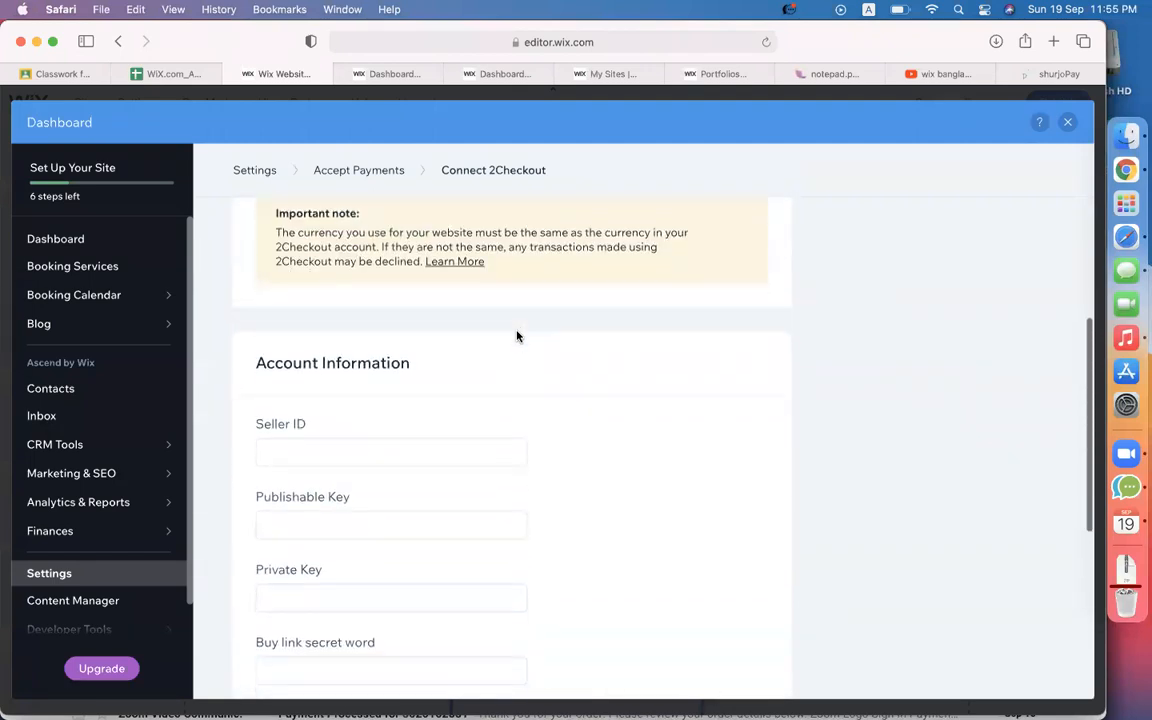
{"action": "scroll", "coordinate": [517, 333], "scroll_direction": "down", "scroll_amount": 6}
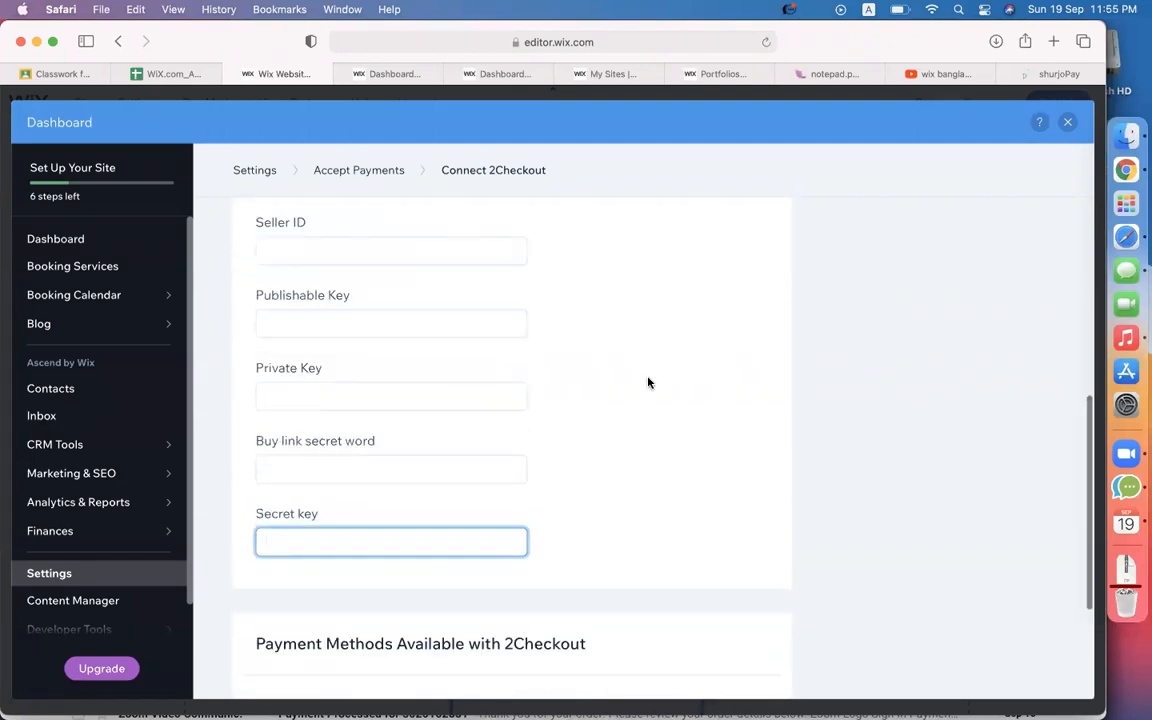
{"action": "scroll", "coordinate": [650, 386], "scroll_direction": "down", "scroll_amount": 3}
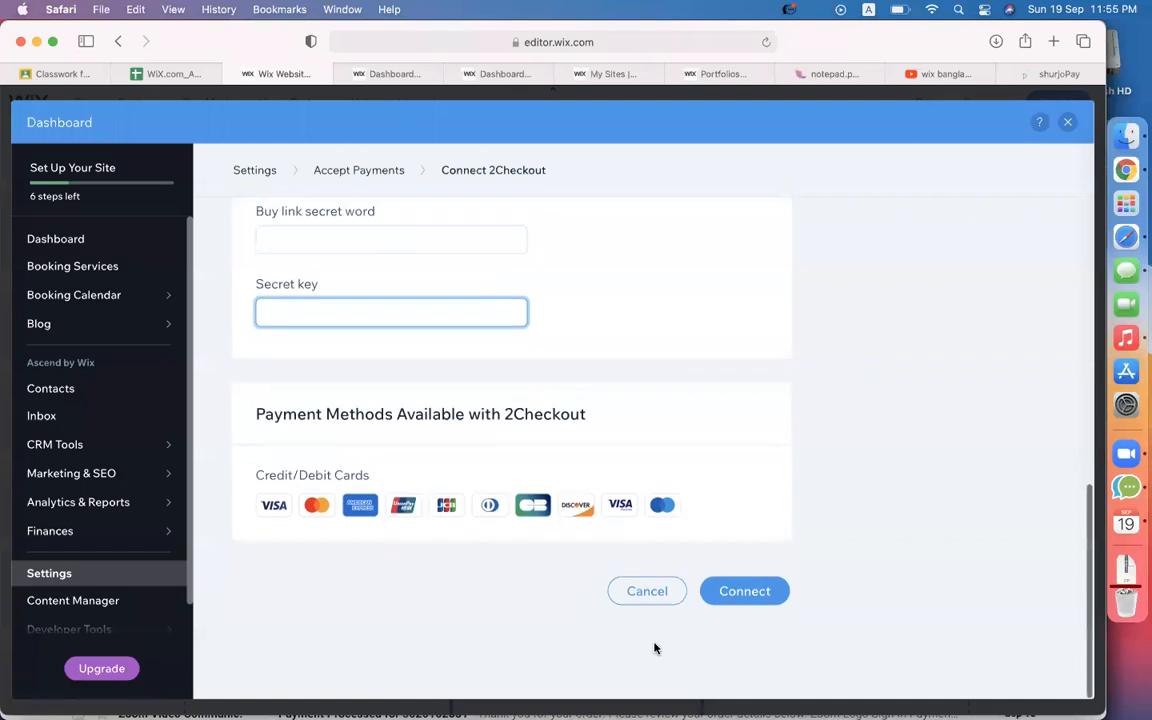
{"action": "scroll", "coordinate": [602, 473], "scroll_direction": "up", "scroll_amount": 8}
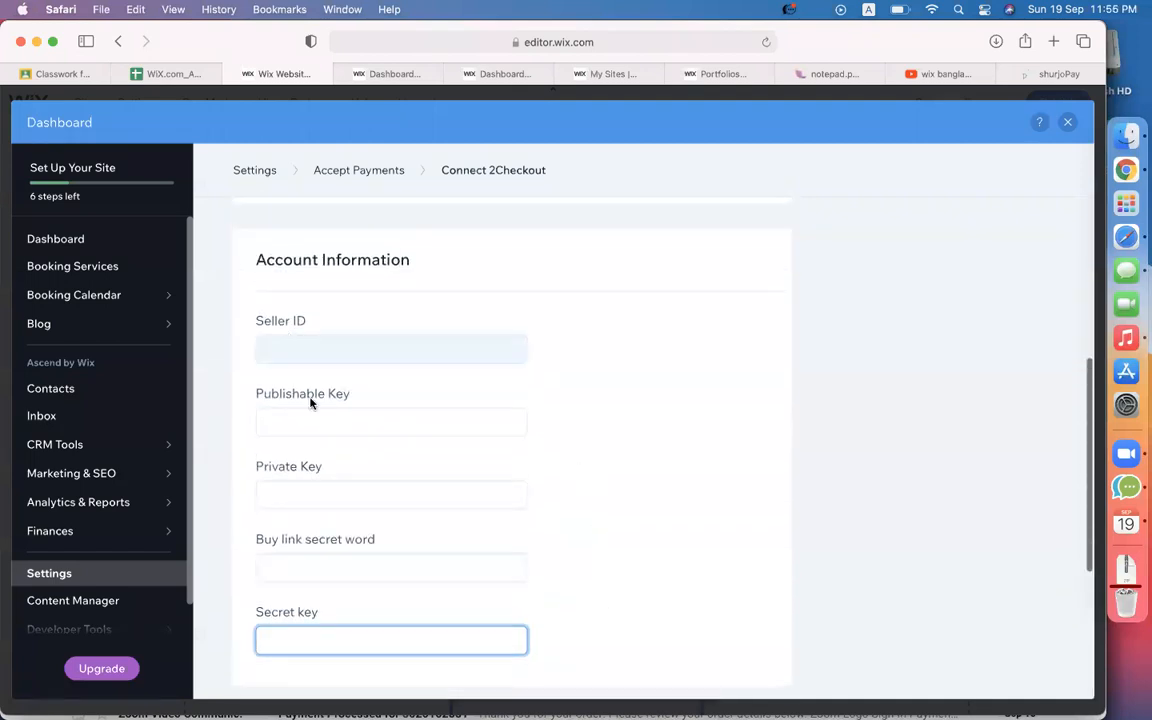
{"action": "scroll", "coordinate": [660, 590], "scroll_direction": "down", "scroll_amount": 5}
{"action": "scroll", "coordinate": [650, 615], "scroll_direction": "down", "scroll_amount": 3}
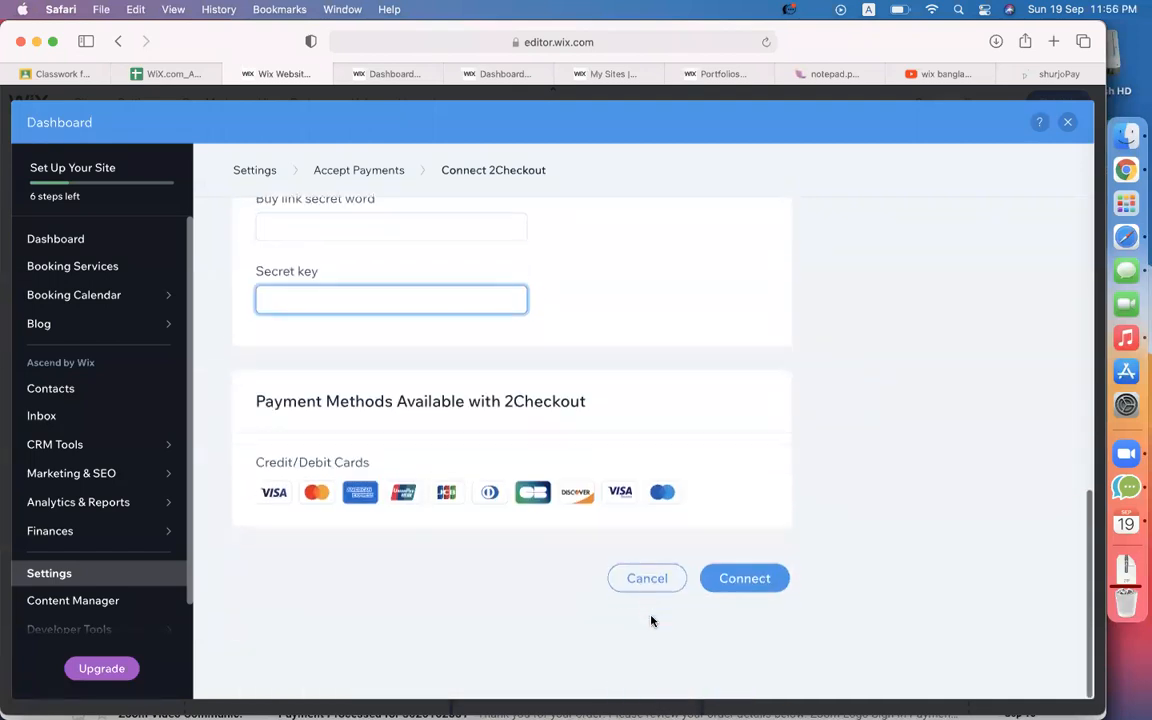
{"action": "left_click", "coordinate": [655, 590]}
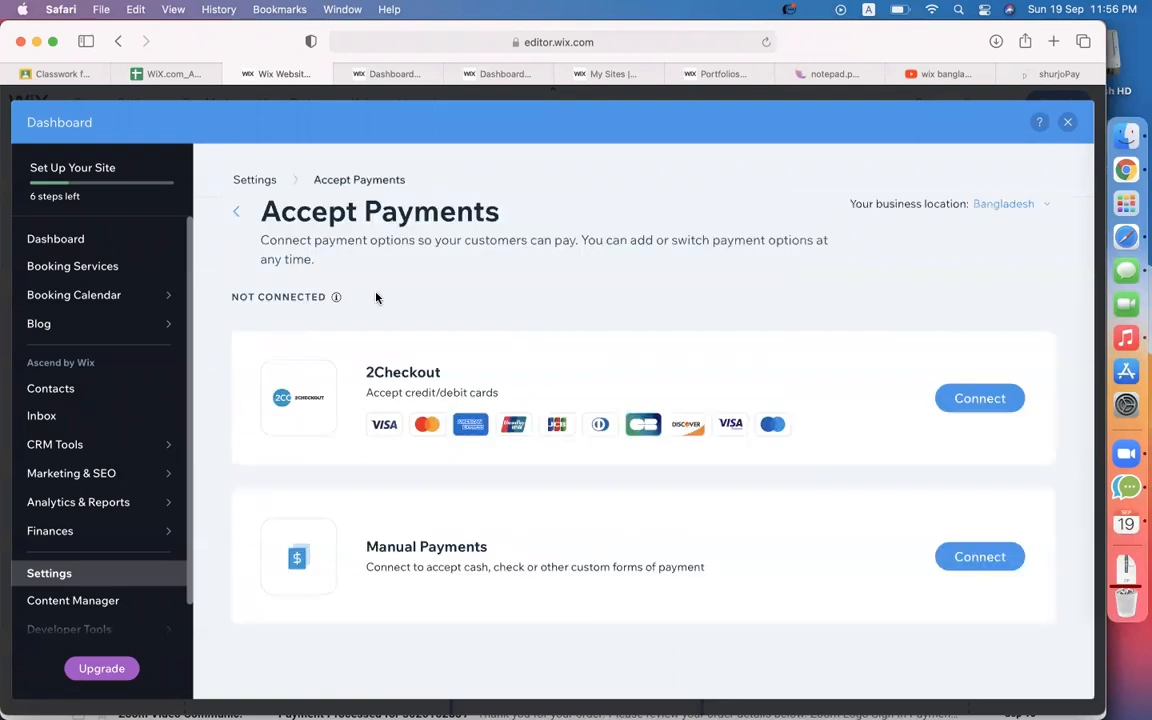
{"action": "left_click", "coordinate": [238, 183]}
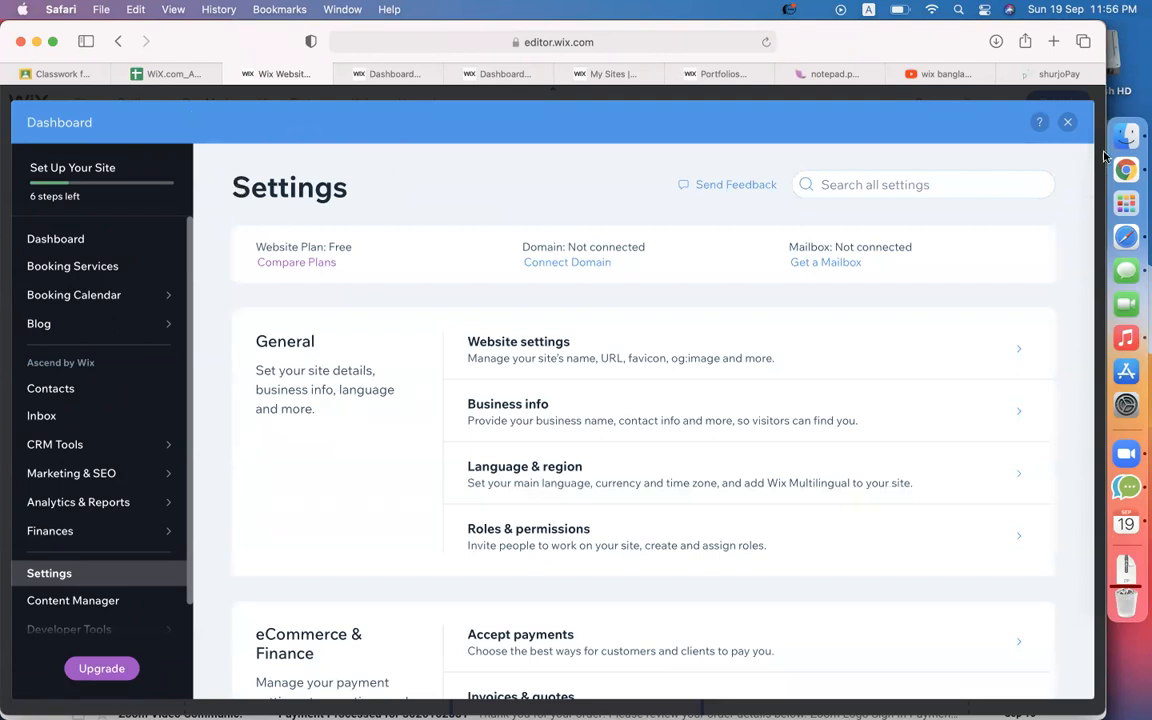
Close the dashboard and switch the payment form type to List of Items.
{"action": "left_click", "coordinate": [1069, 122]}
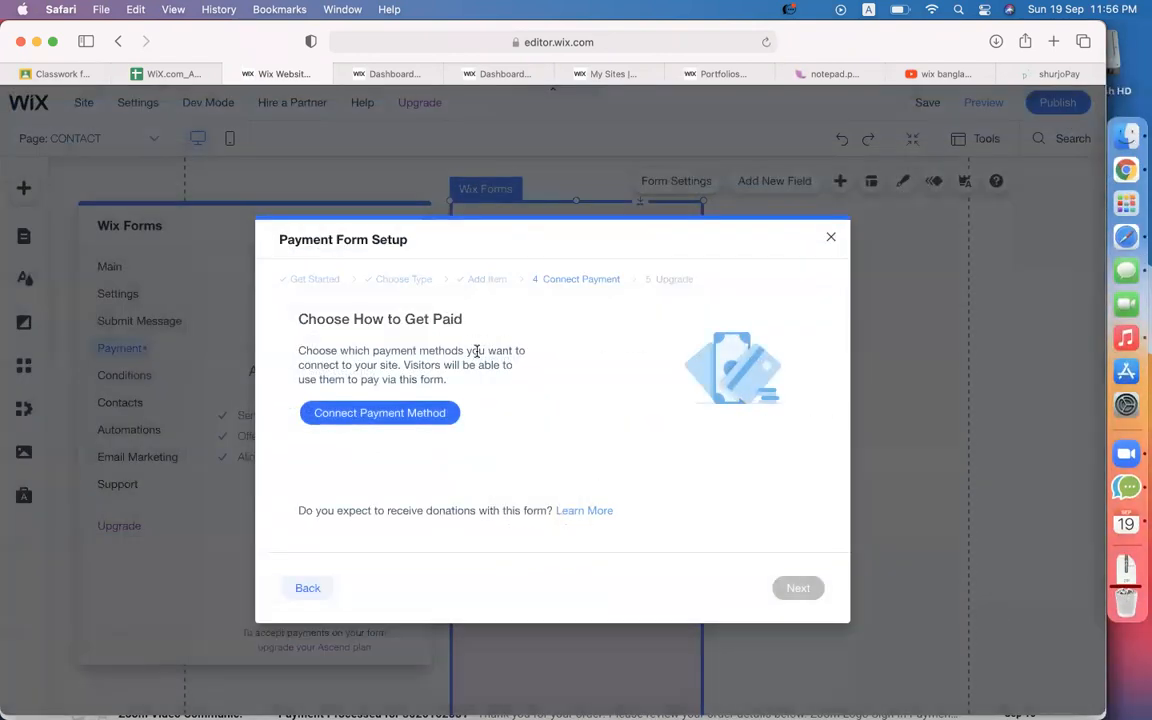
{"action": "left_click", "coordinate": [480, 281]}
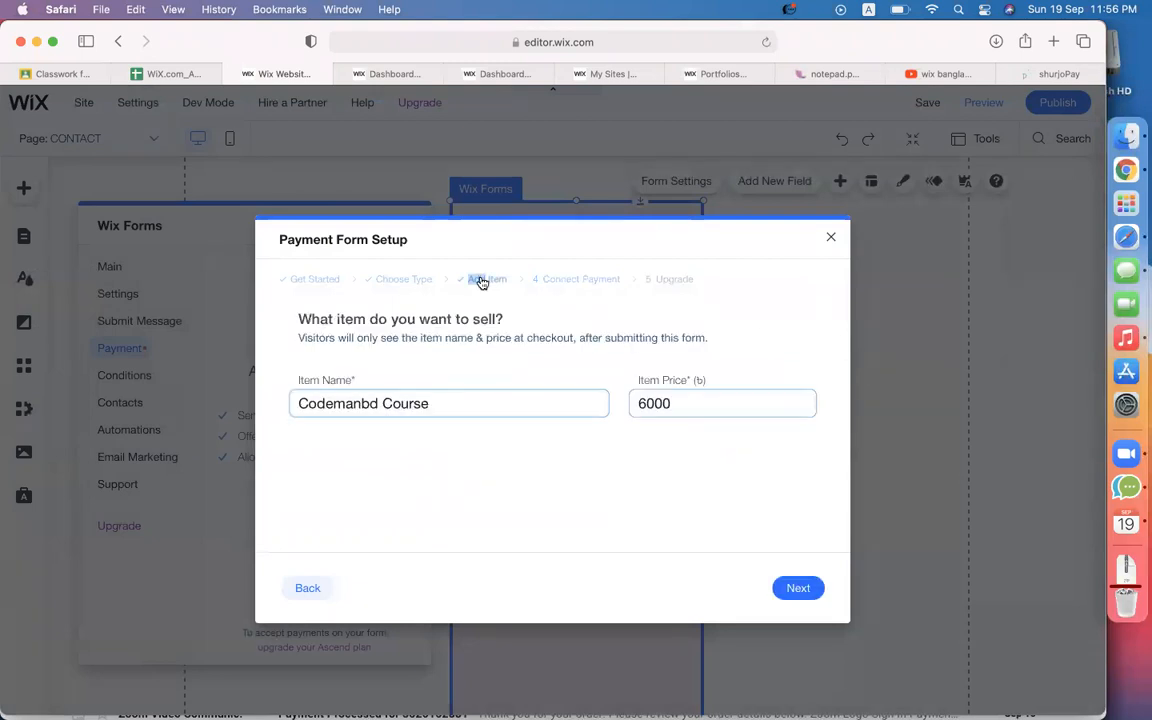
{"action": "left_click", "coordinate": [402, 281]}
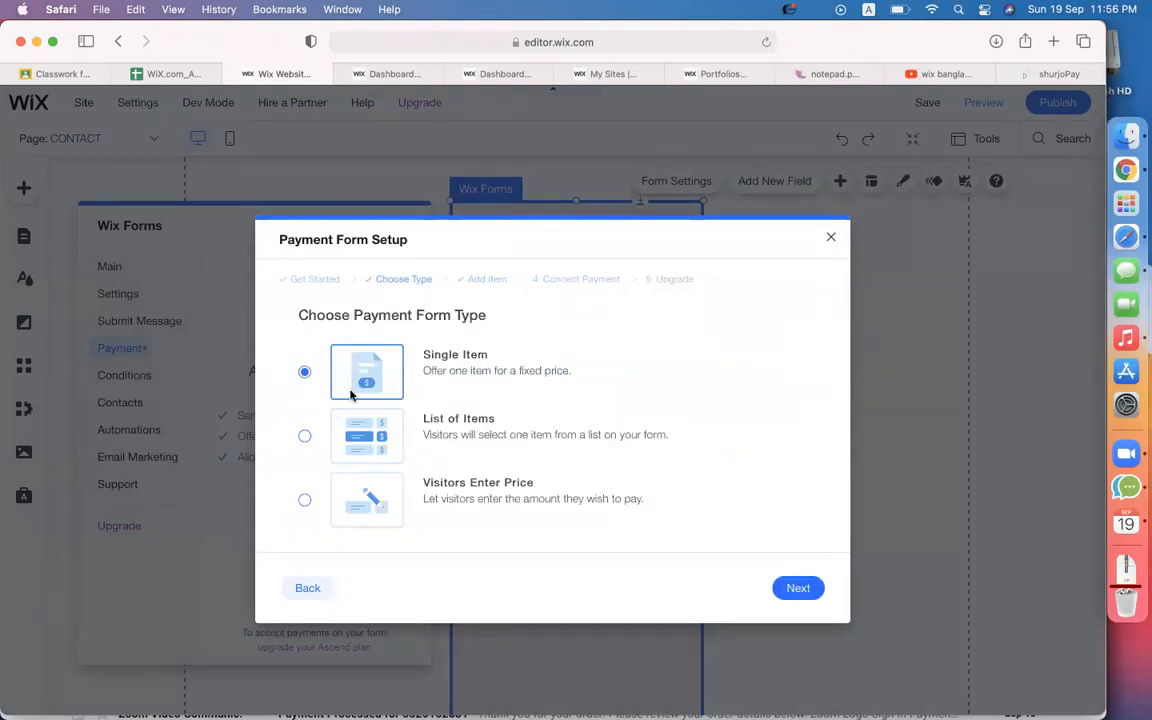
{"action": "left_click", "coordinate": [307, 437]}
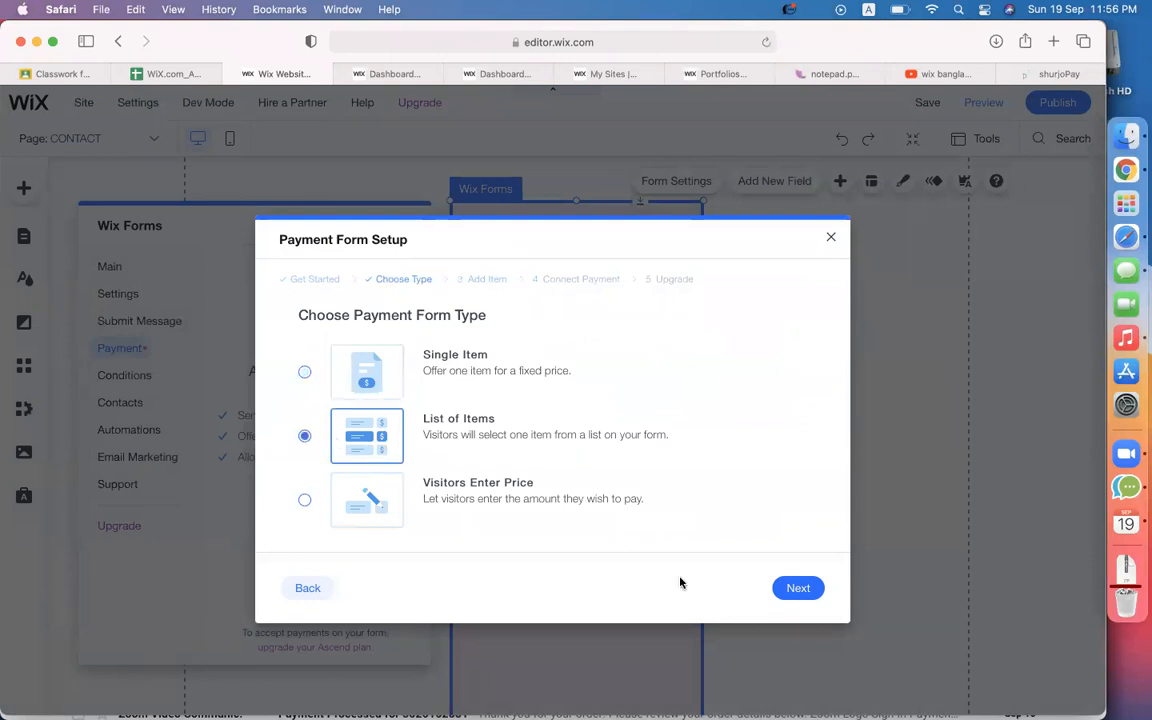
{"action": "left_click", "coordinate": [797, 587]}
Enter three items, alu, kola and peara, priced 10, 15 and 20.
{"action": "left_click", "coordinate": [378, 427]}
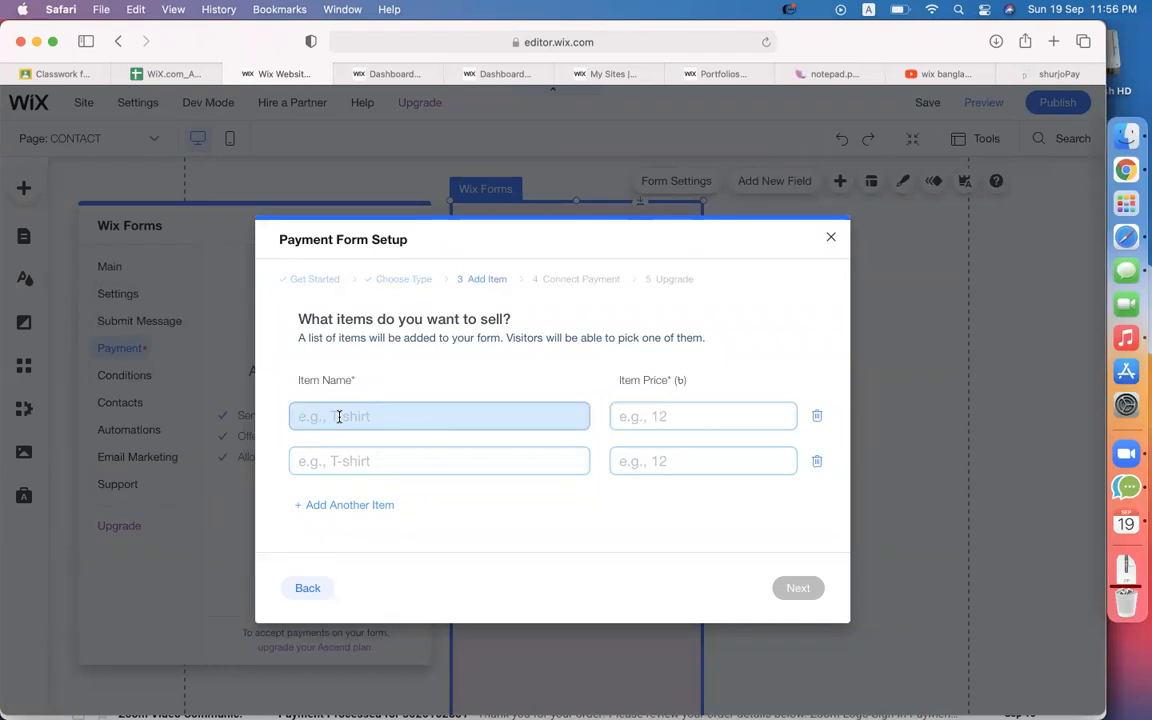
{"action": "type", "text": "alu"}
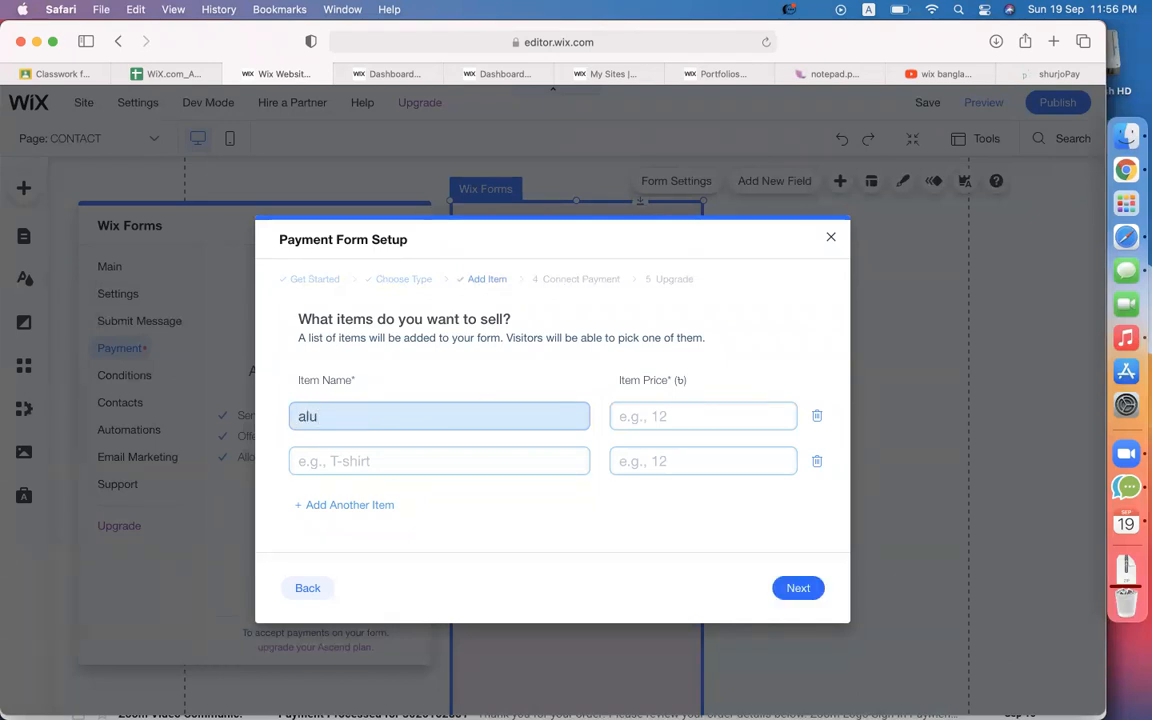
{"action": "left_click", "coordinate": [641, 416]}
{"action": "type", "text": "10"}
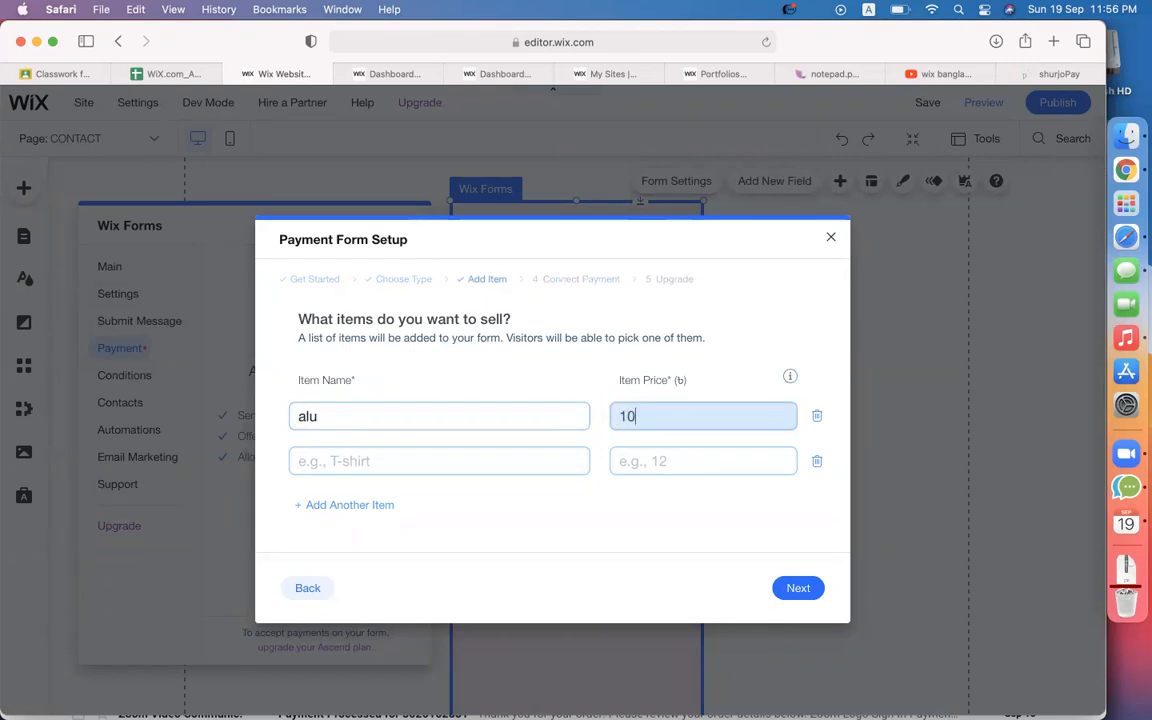
{"action": "left_click", "coordinate": [420, 452]}
{"action": "type", "text": "kola"}
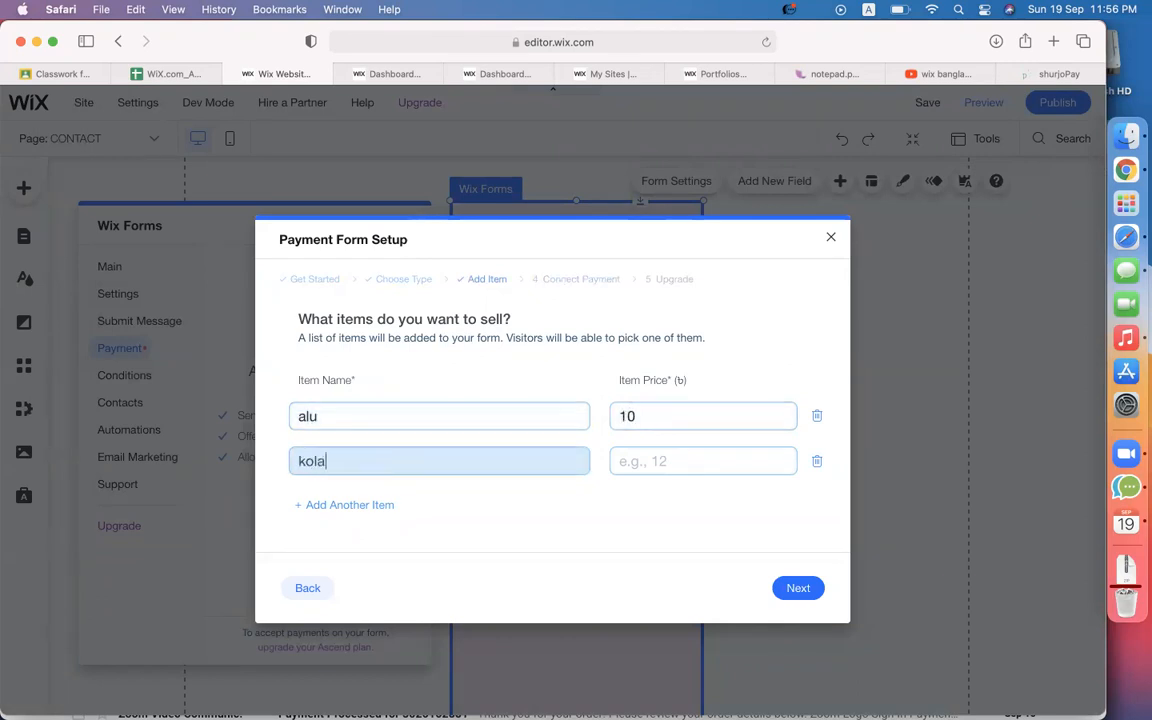
{"action": "left_click", "coordinate": [727, 462]}
{"action": "type", "text": "15"}
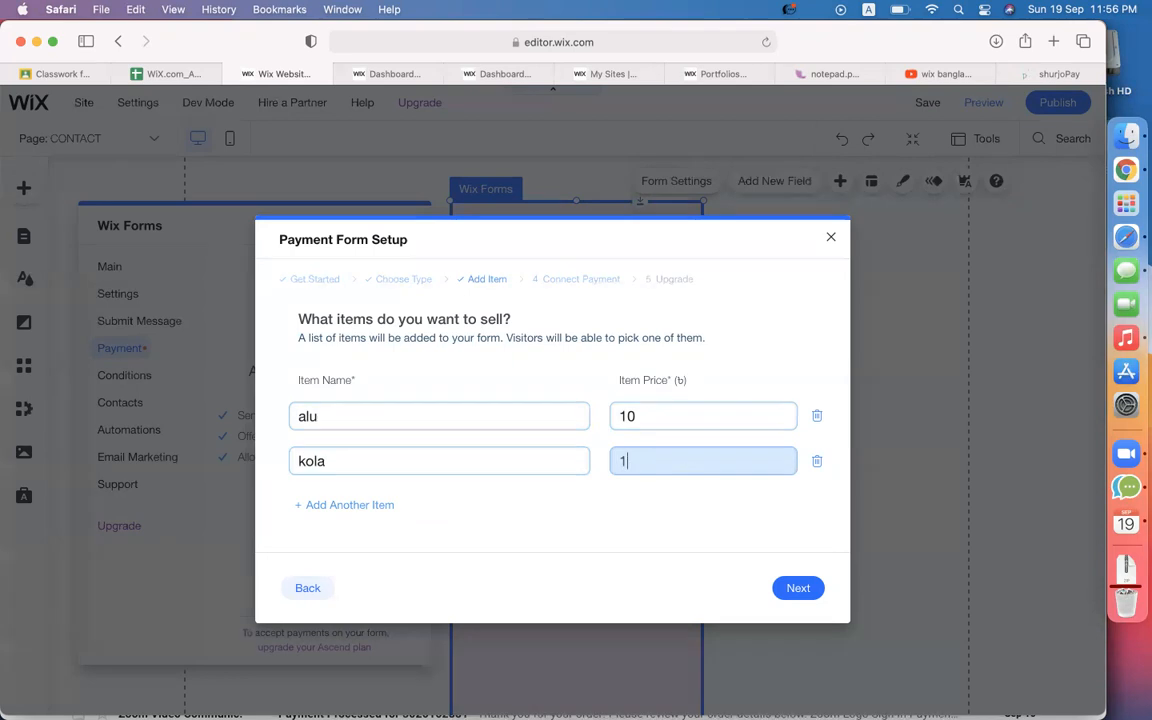
{"action": "left_click", "coordinate": [330, 507]}
{"action": "left_click", "coordinate": [357, 470]}
{"action": "type", "text": "peara"}
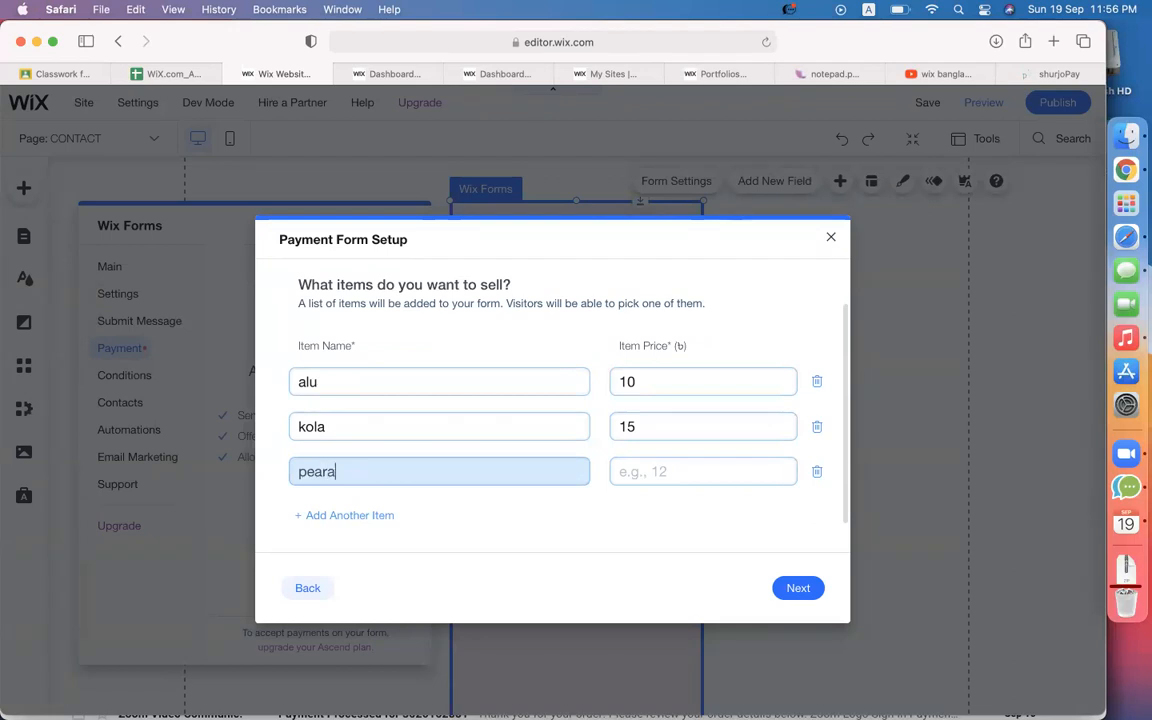
{"action": "left_click", "coordinate": [618, 471]}
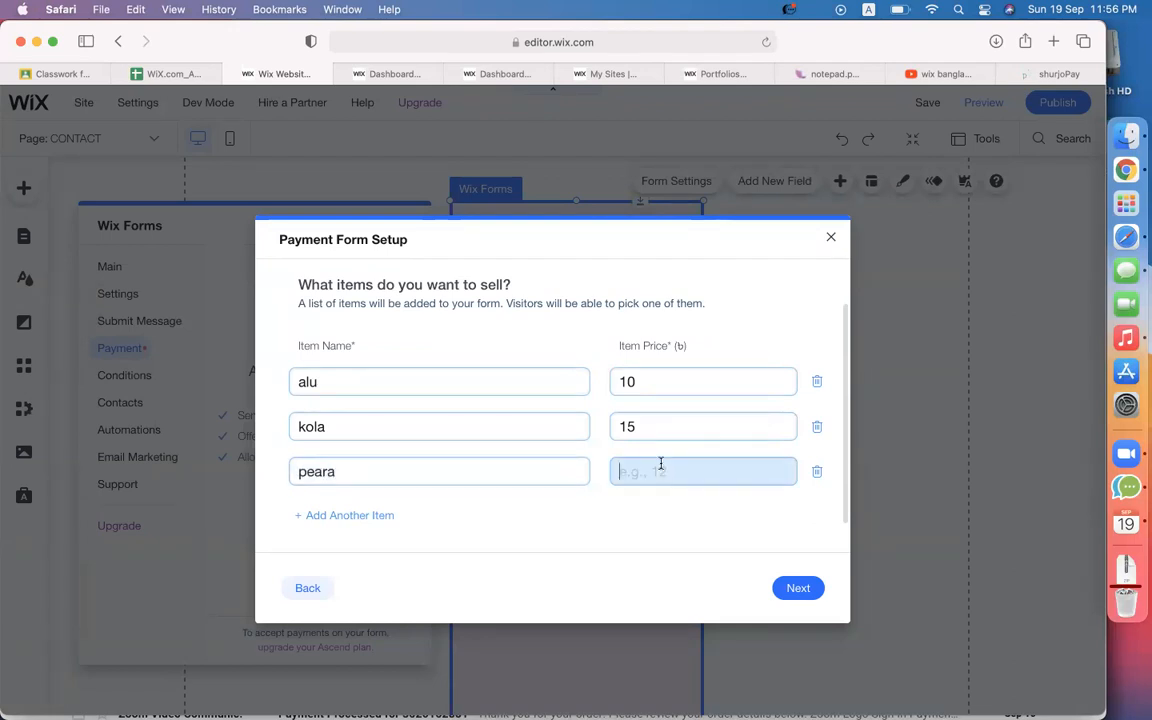
{"action": "type", "text": "20"}
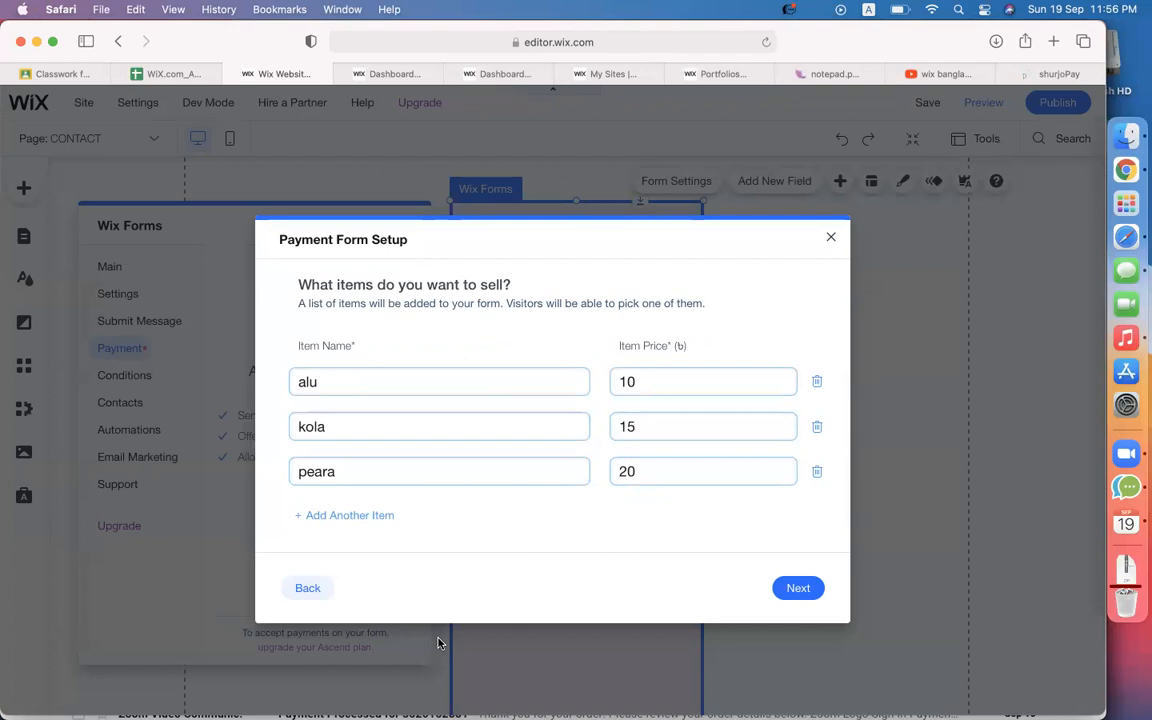
Rename the items to suit, tie and shoe, then back out and close the setup wizard unfinished.
{"action": "double_click", "coordinate": [334, 384]}
{"action": "type", "text": "suit"}
{"action": "double_click", "coordinate": [342, 428]}
{"action": "type", "text": "tie"}
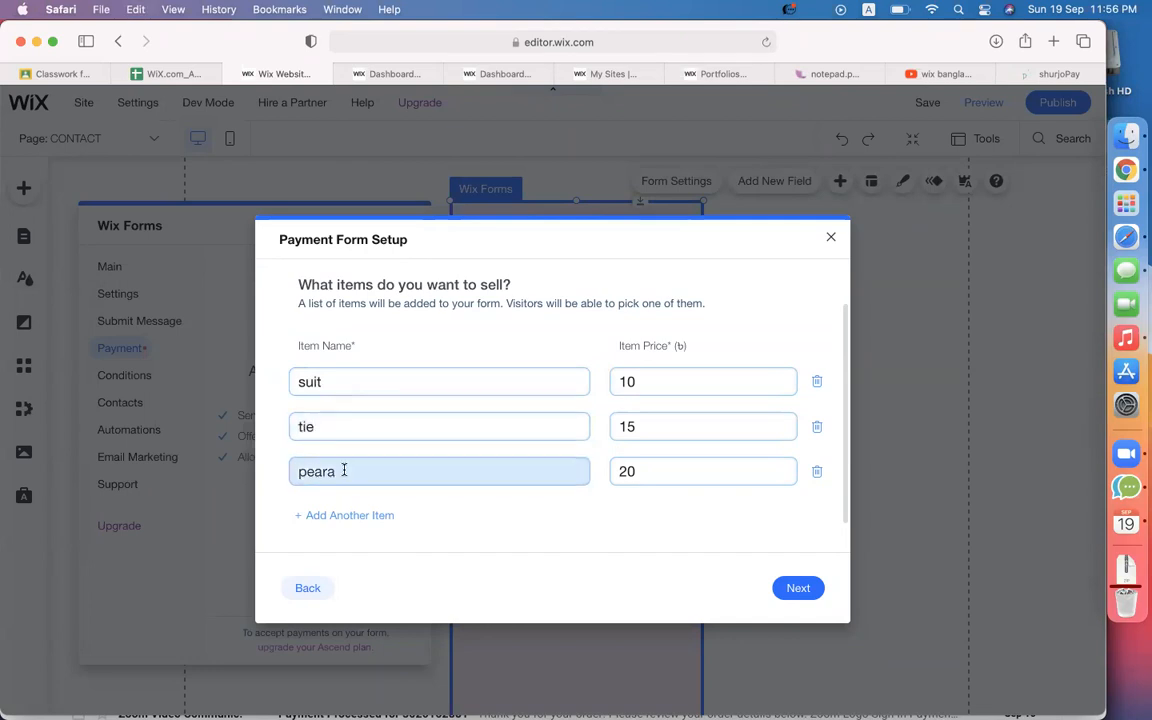
{"action": "double_click", "coordinate": [377, 474]}
{"action": "type", "text": "shoe"}
{"action": "left_click", "coordinate": [470, 382]}
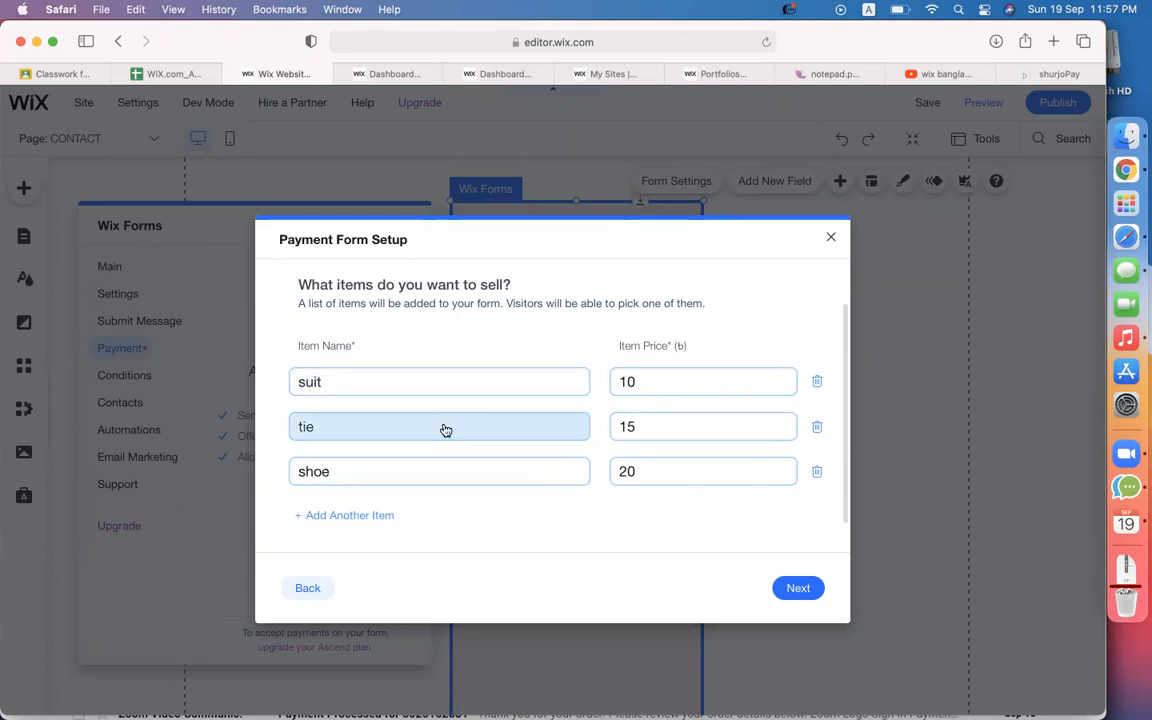
{"action": "left_click", "coordinate": [306, 590]}
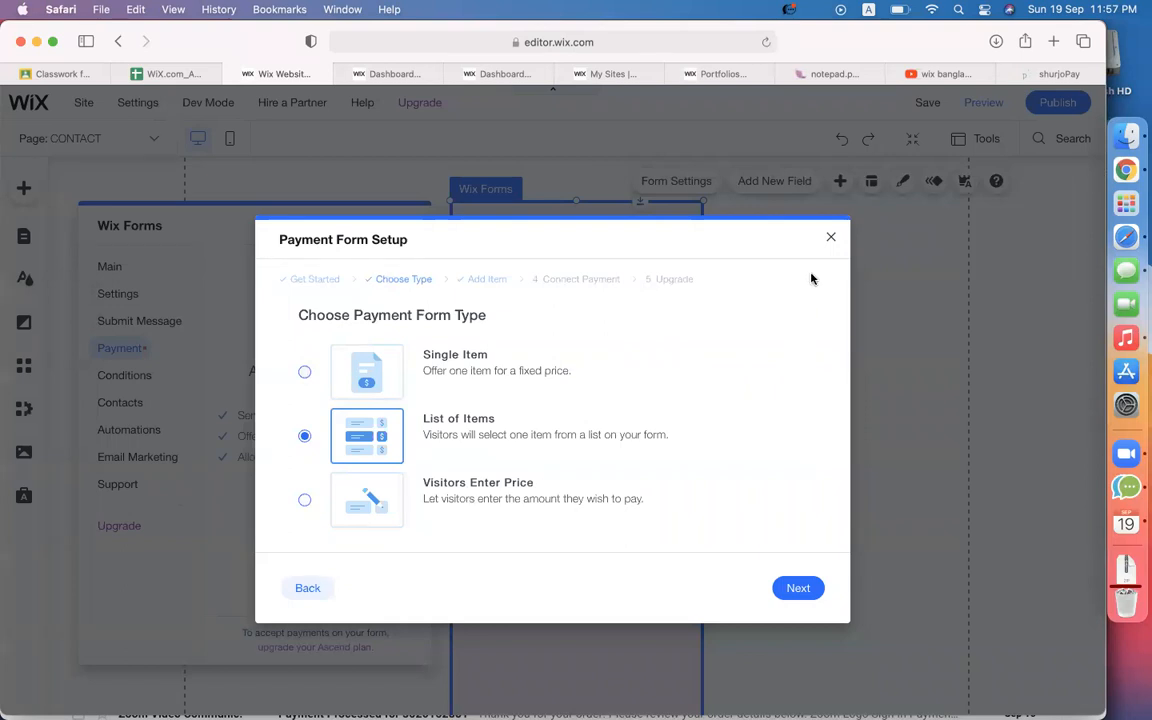
{"action": "left_click", "coordinate": [831, 241]}
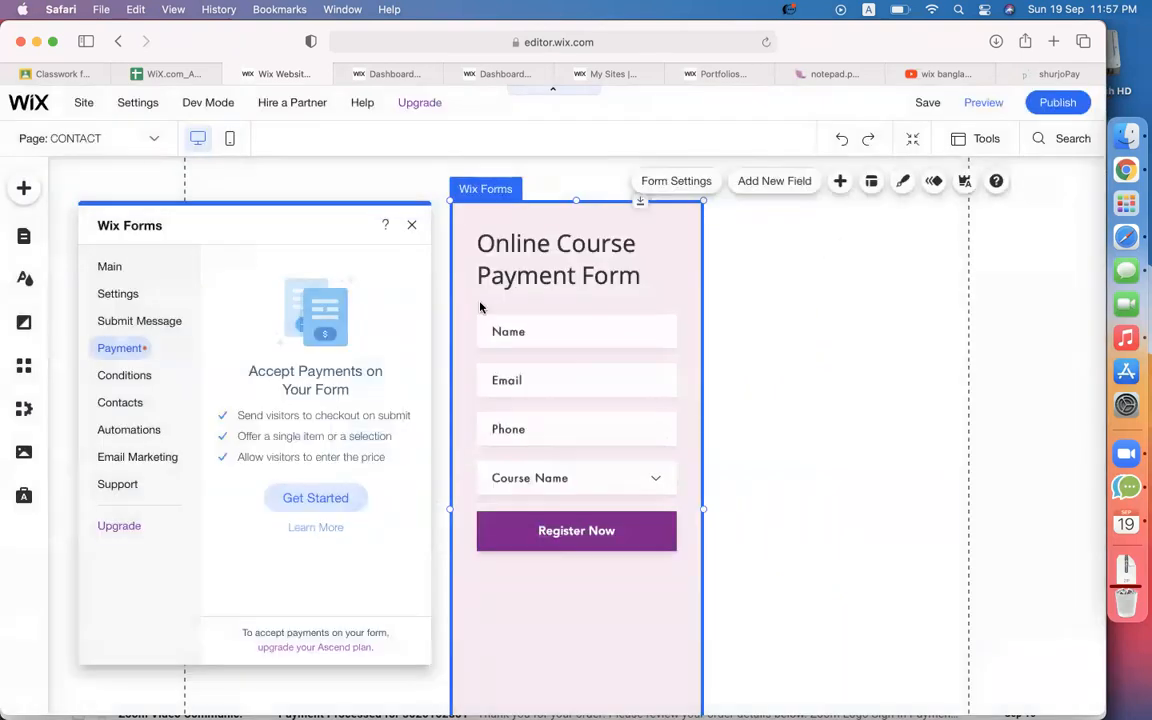
Publish the site and open it in Preview.
{"action": "left_click", "coordinate": [410, 228]}
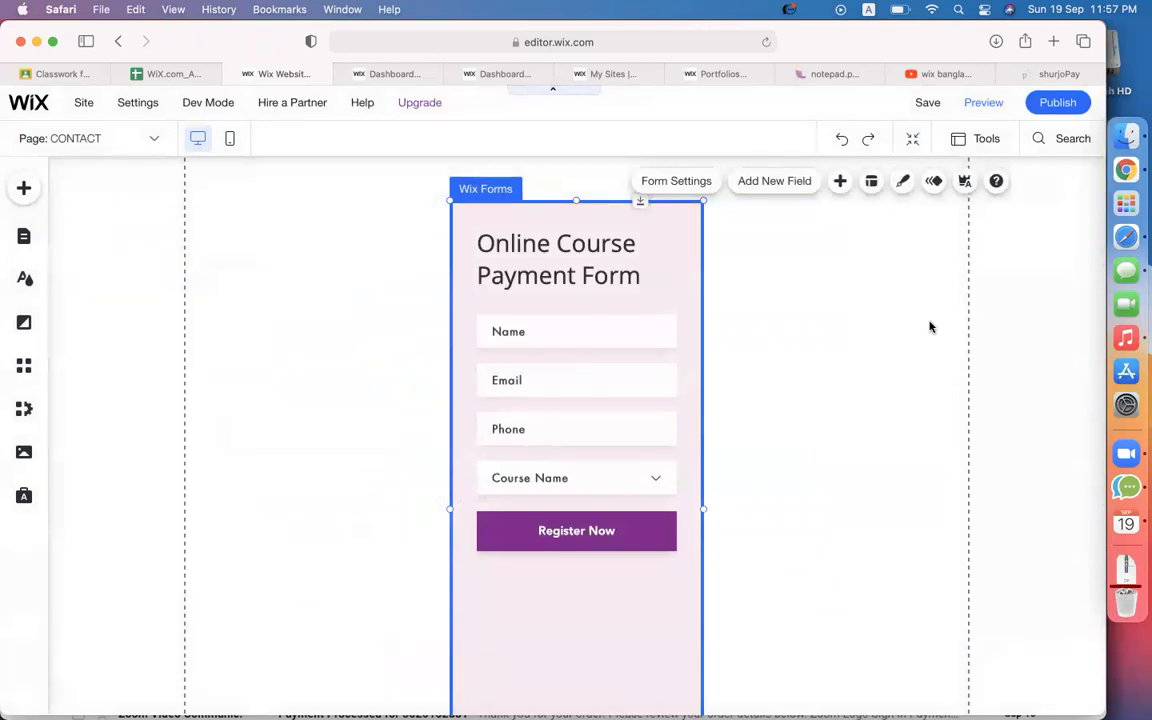
{"action": "left_click", "coordinate": [1054, 106]}
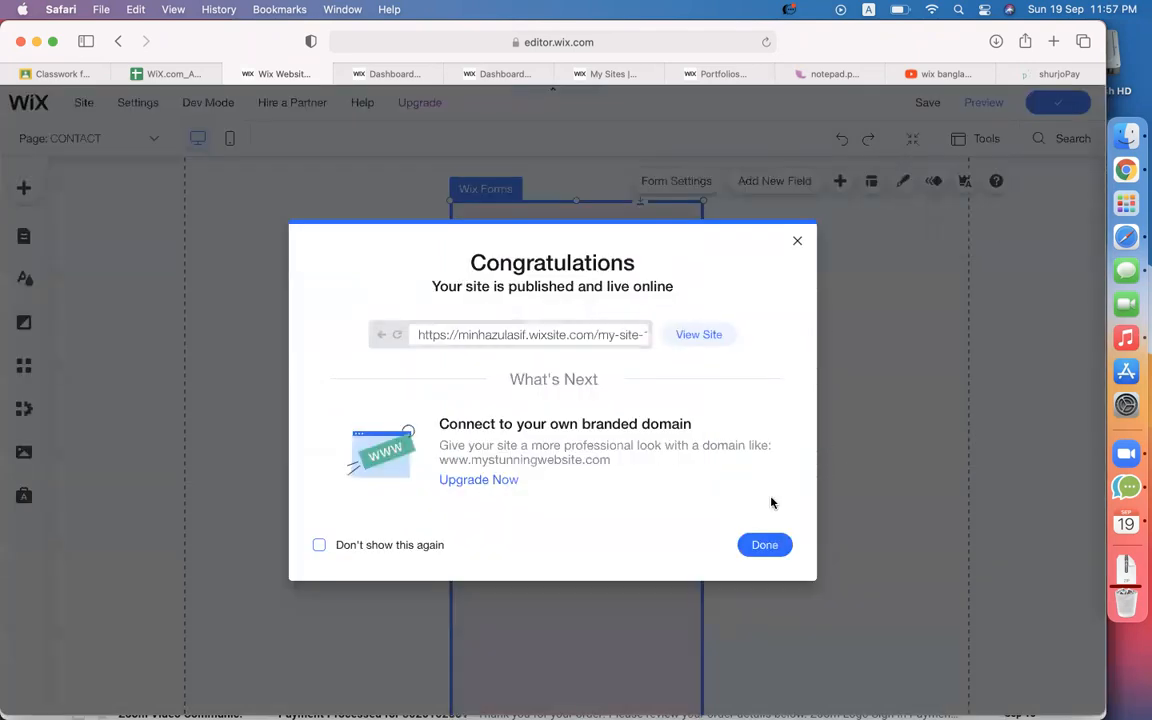
{"action": "left_click", "coordinate": [762, 543]}
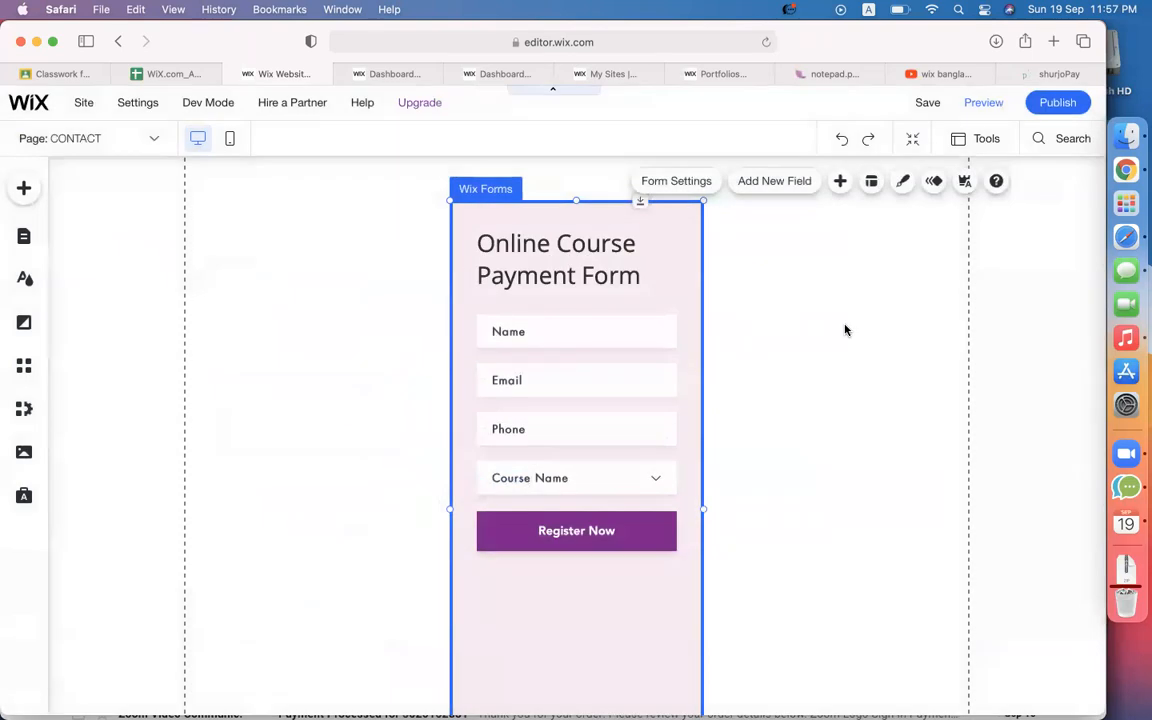
{"action": "left_click", "coordinate": [983, 108]}
Submit the preview form with a test name, email and phone for the Wix & SquareSpace course.
{"action": "left_click", "coordinate": [491, 338]}
{"action": "type", "text": "minhaz"}
{"action": "key", "text": "Tab"}
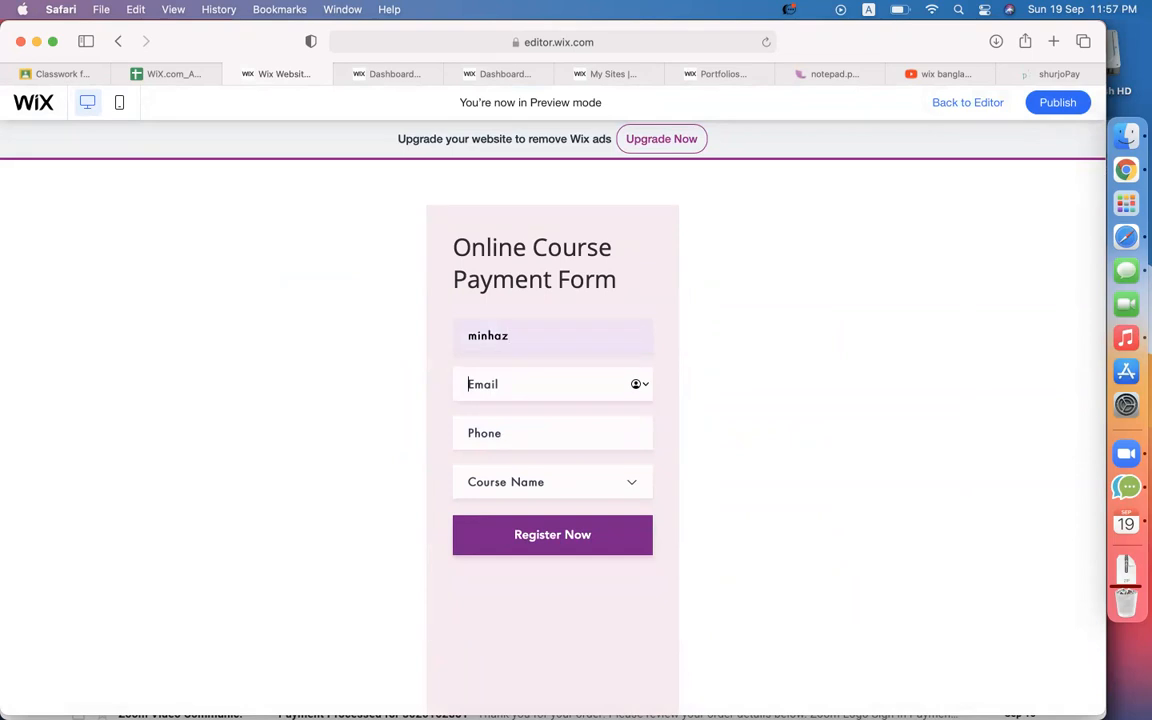
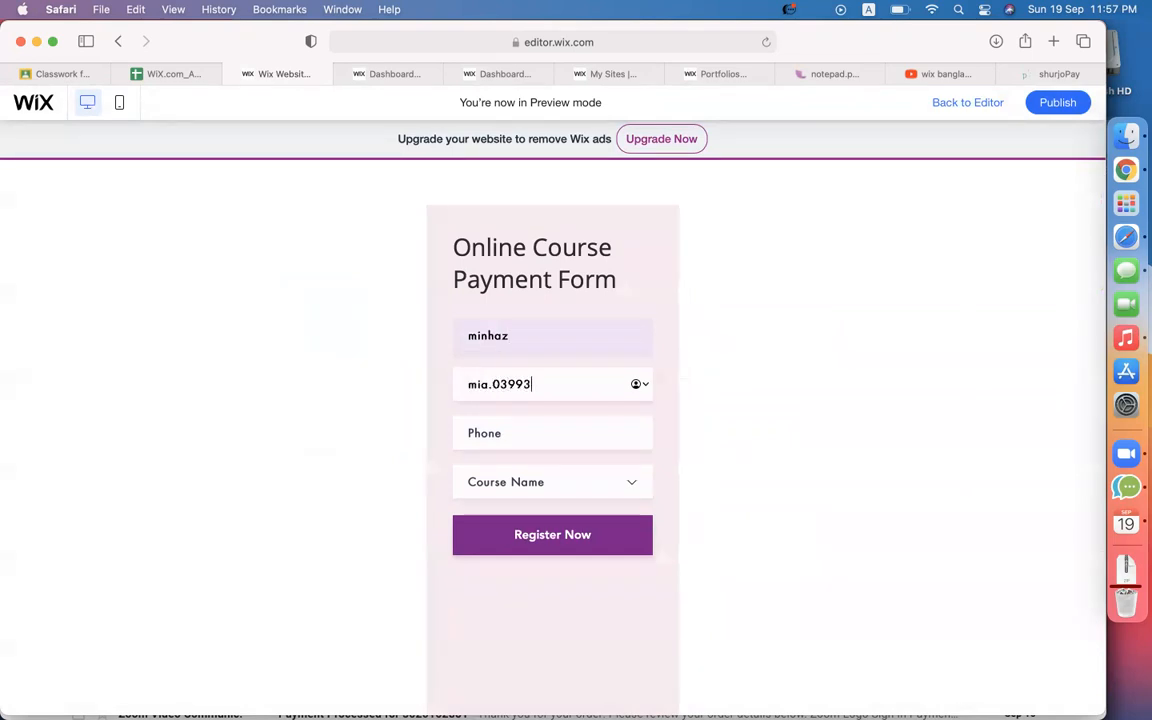
{"action": "key", "text": "Tab"}
{"action": "type", "text": "01"}
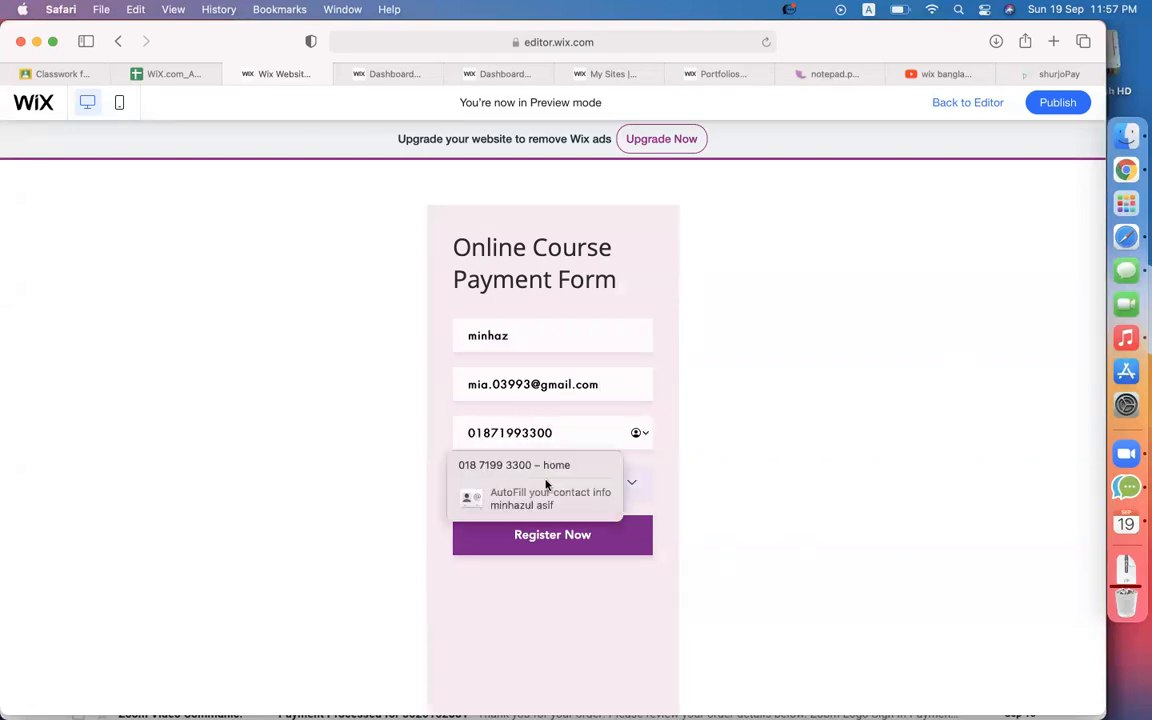
{"action": "left_click", "coordinate": [613, 484]}
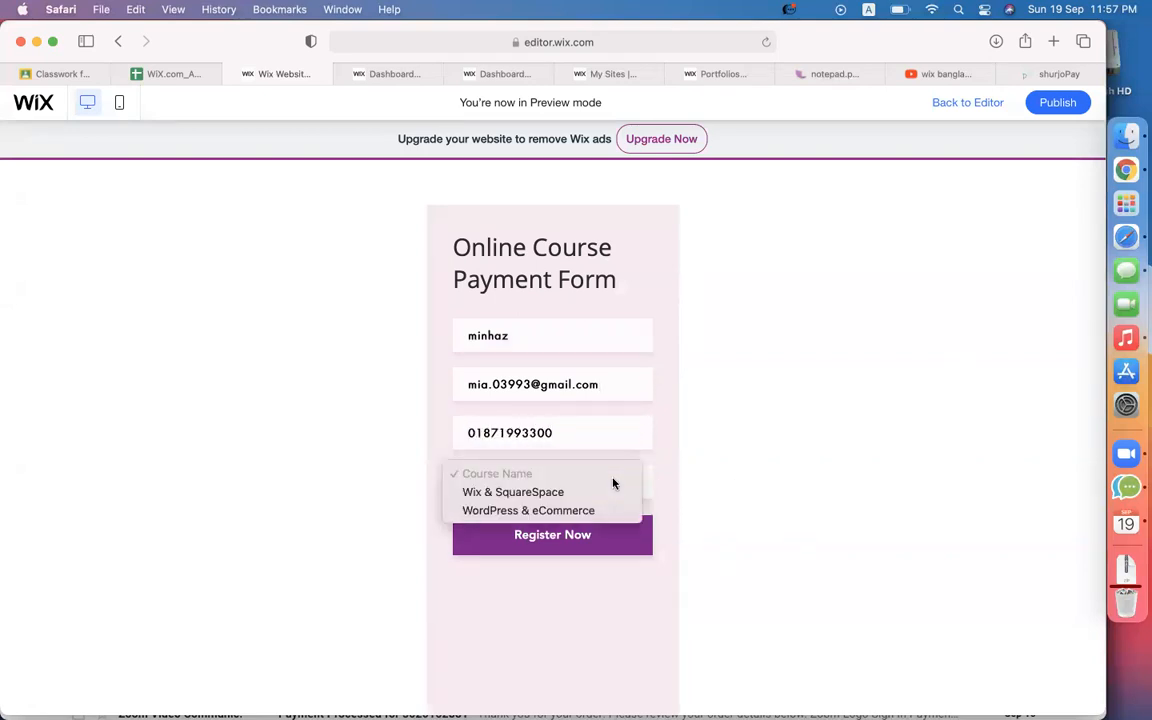
{"action": "left_click", "coordinate": [506, 492]}
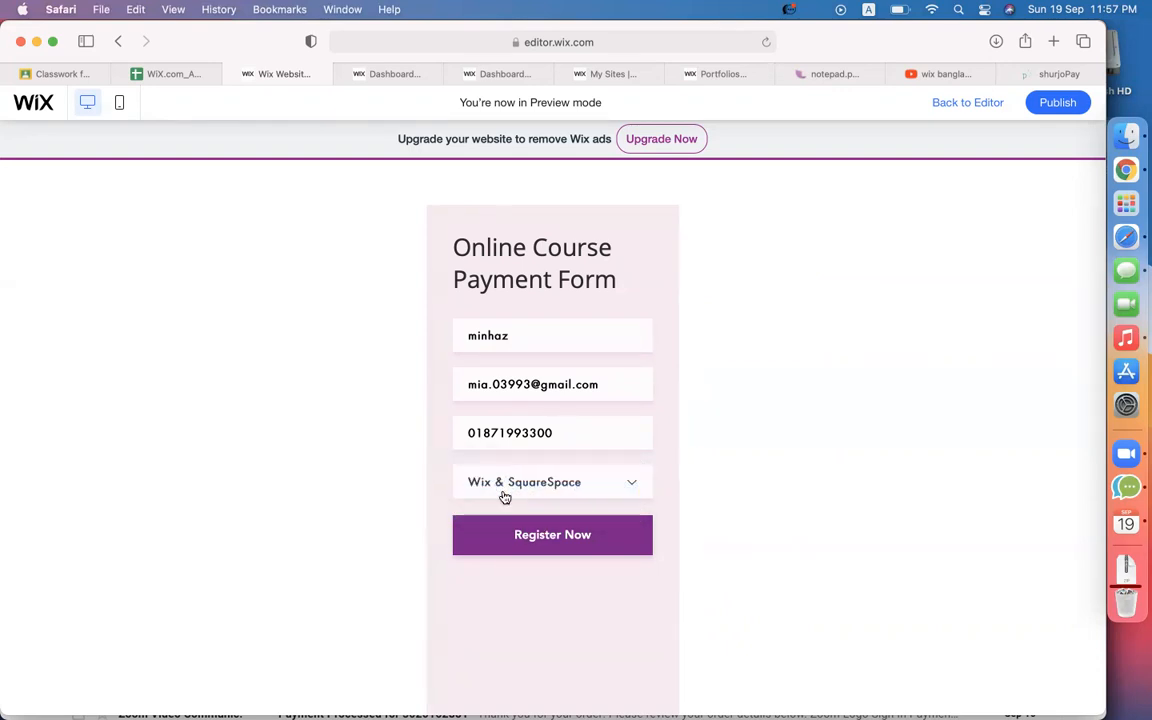
{"action": "left_click", "coordinate": [506, 540]}
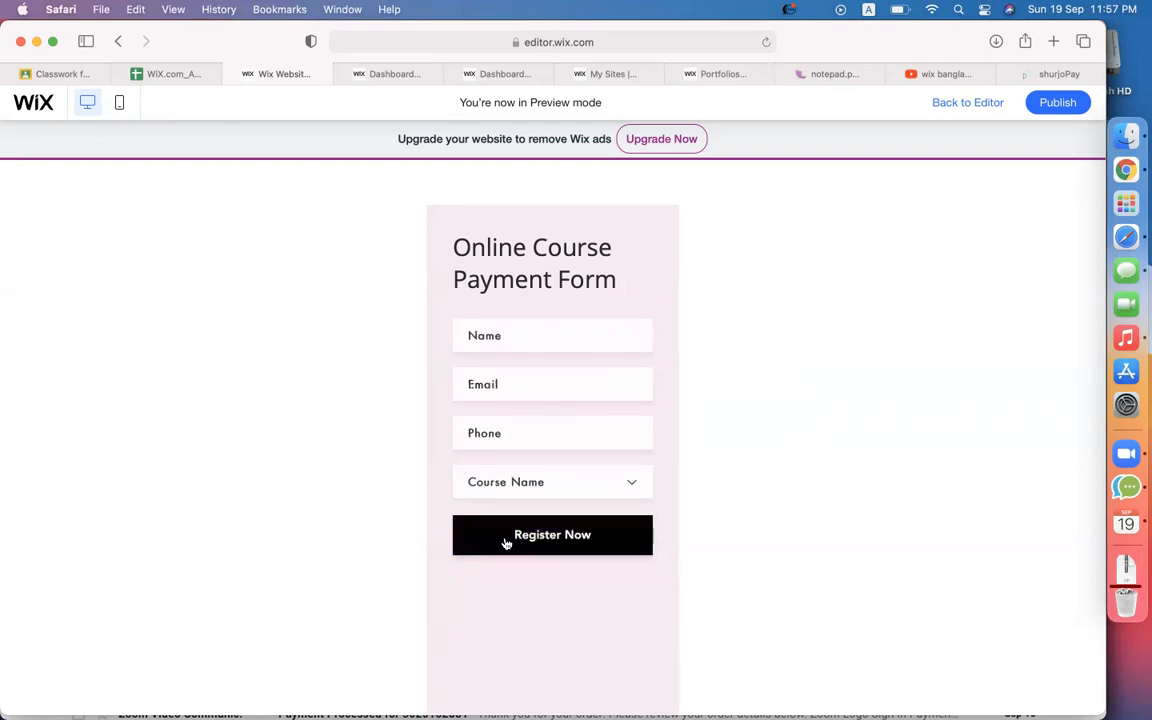
{"action": "scroll", "coordinate": [787, 499], "scroll_direction": "down", "scroll_amount": 5}
{"action": "scroll", "coordinate": [787, 499], "scroll_direction": "up", "scroll_amount": 5}
{"action": "scroll", "coordinate": [787, 499], "scroll_direction": "down", "scroll_amount": 5}
{"action": "scroll", "coordinate": [787, 499], "scroll_direction": "up", "scroll_amount": 5}
{"action": "scroll", "coordinate": [787, 499], "scroll_direction": "down", "scroll_amount": 3}
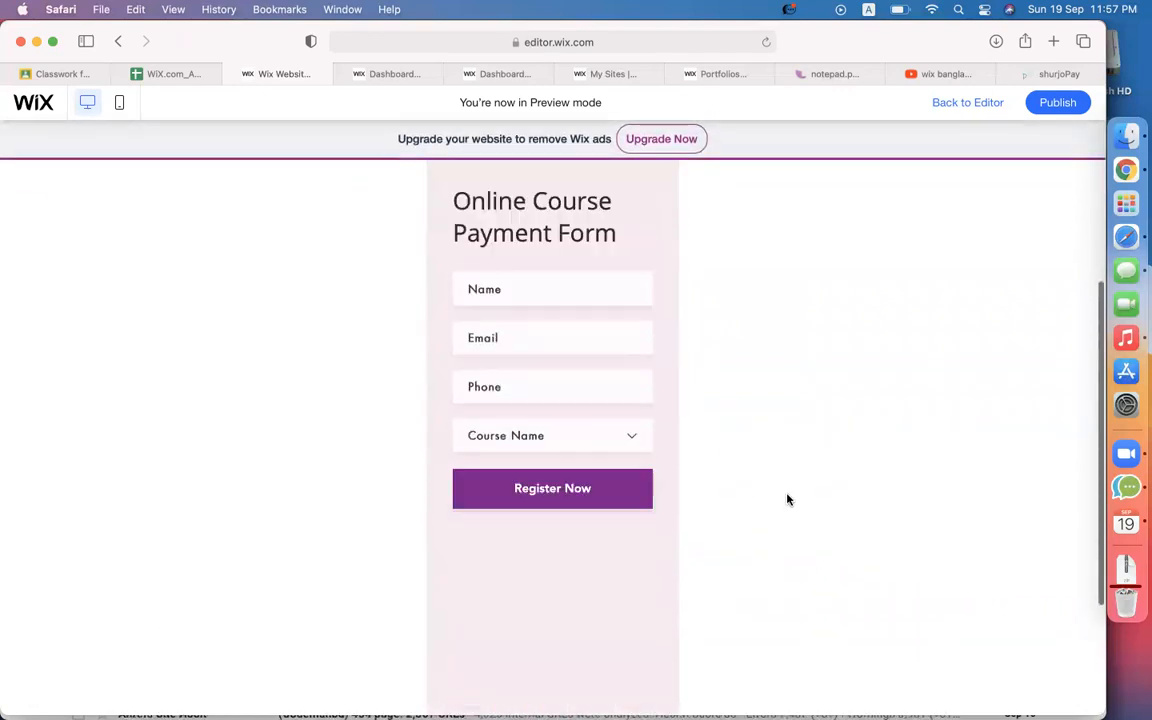
{"action": "scroll", "coordinate": [787, 499], "scroll_direction": "up", "scroll_amount": 2}
{"action": "mouse_move", "coordinate": [1059, 110]}
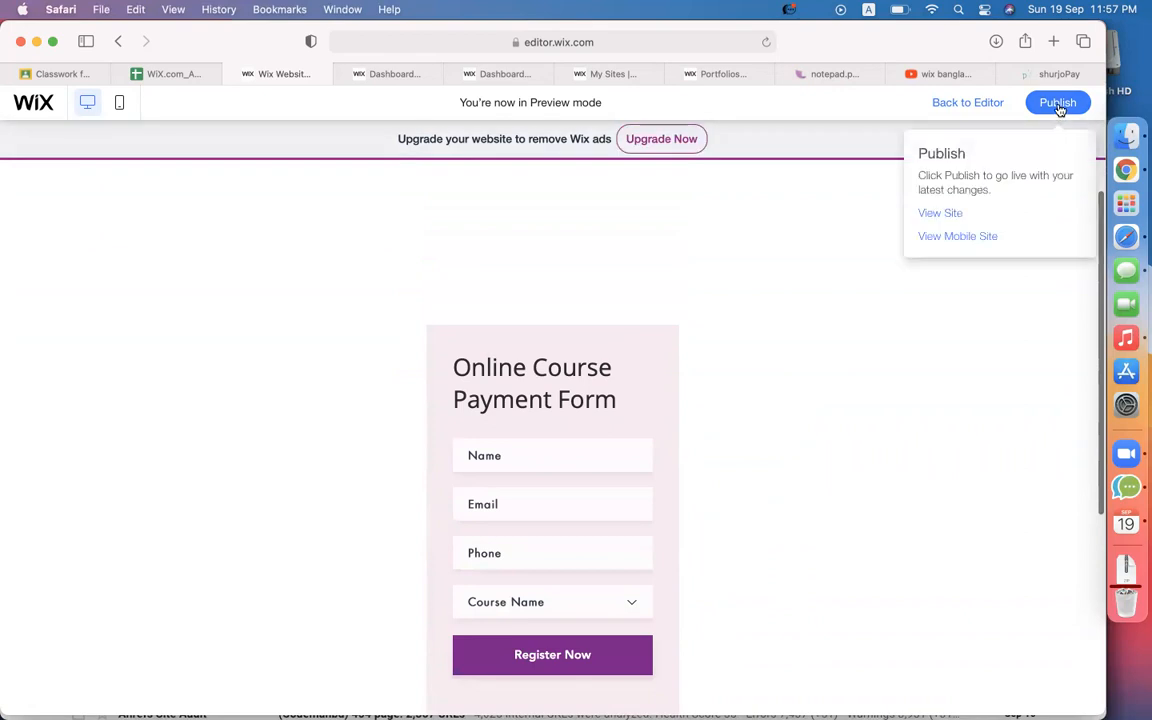
Open the published live site and go to its Contact page.
{"action": "left_click", "coordinate": [943, 214]}
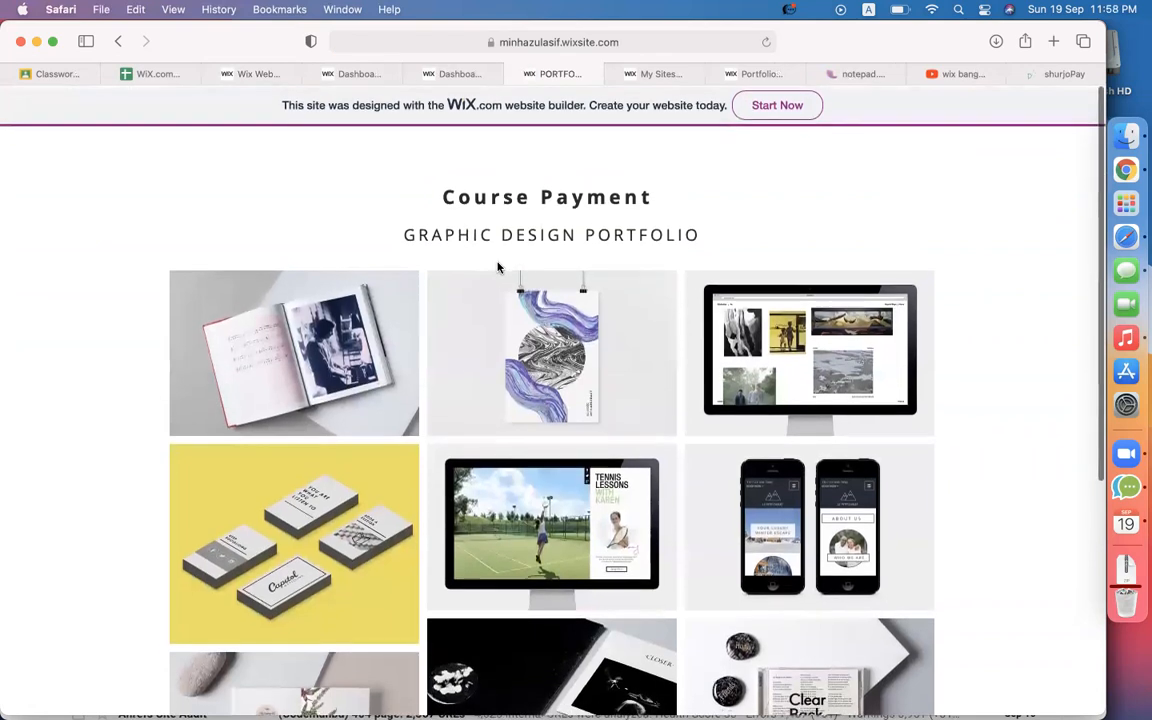
{"action": "scroll", "coordinate": [498, 267], "scroll_direction": "down", "scroll_amount": 8}
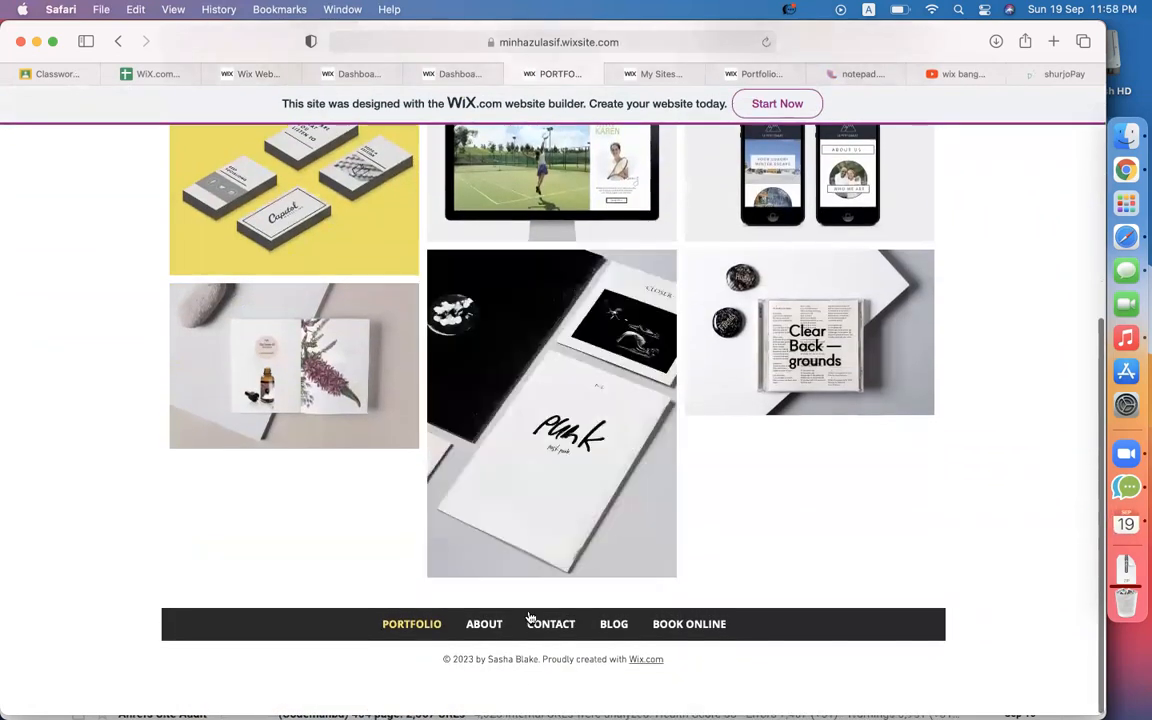
{"action": "left_click", "coordinate": [550, 622]}
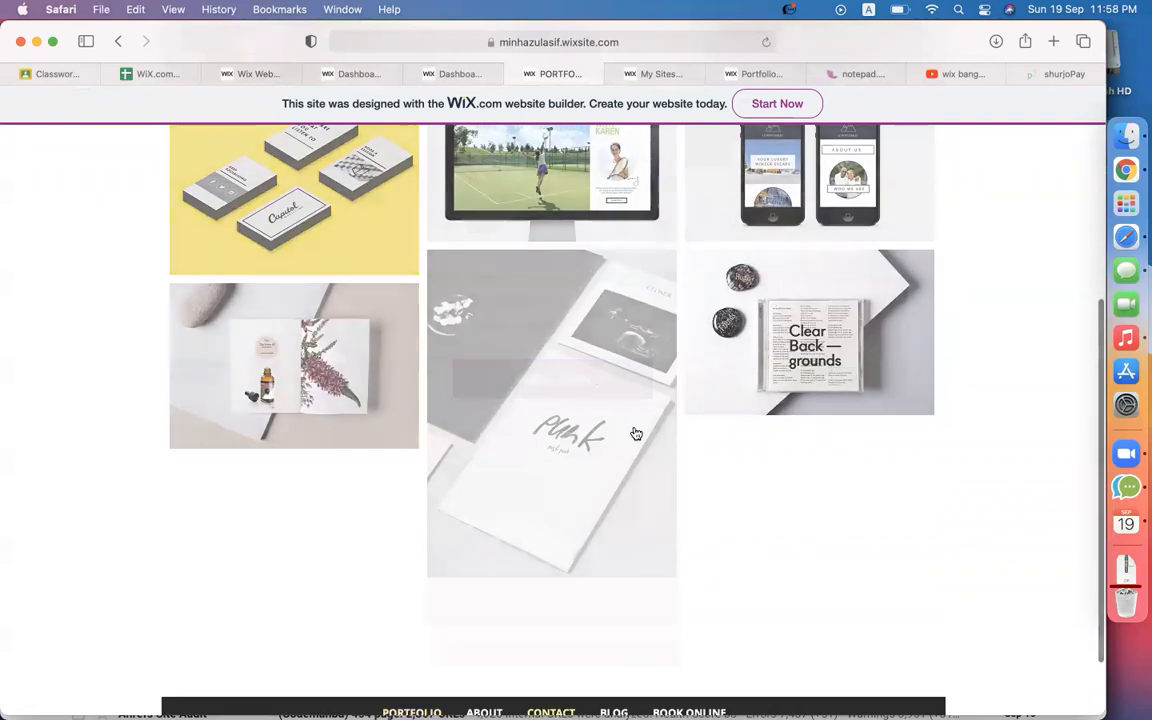
{"action": "scroll", "coordinate": [363, 492], "scroll_direction": "down", "scroll_amount": 5}
Submit the live form with a test name, email and phone for WordPress & eCommerce.
{"action": "left_click", "coordinate": [541, 218]}
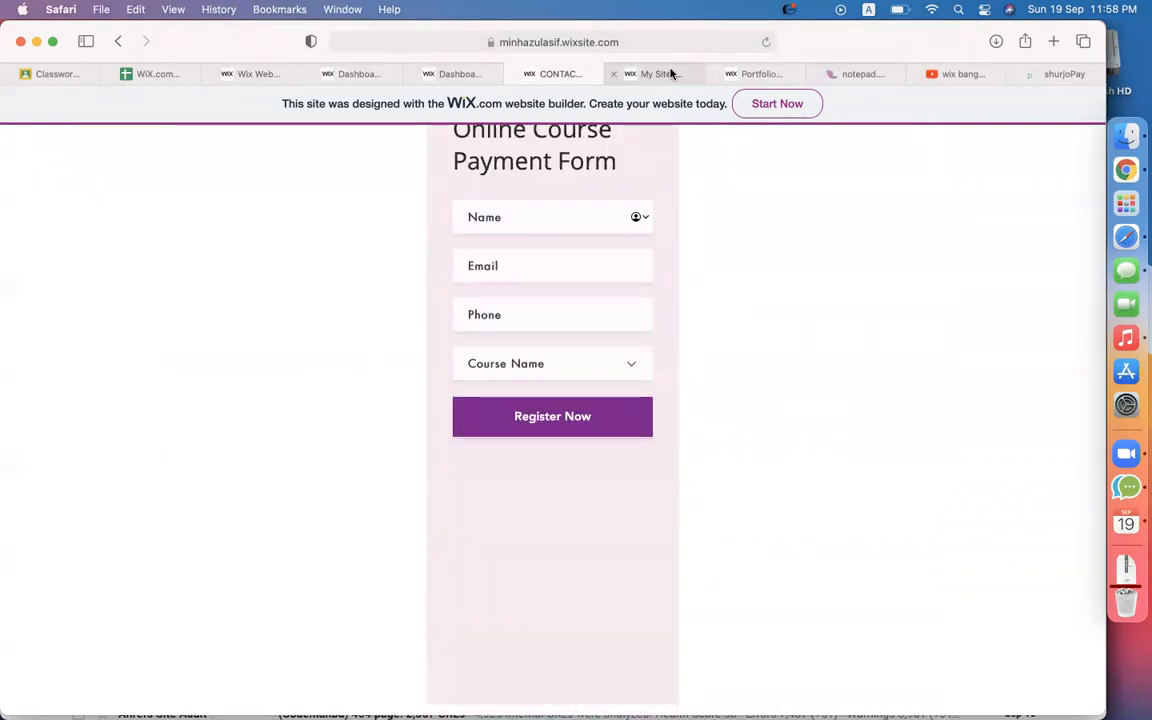
{"action": "scroll", "coordinate": [571, 244], "scroll_direction": "down", "scroll_amount": 1}
{"action": "type", "text": "jhk"}
{"action": "left_click", "coordinate": [488, 258]}
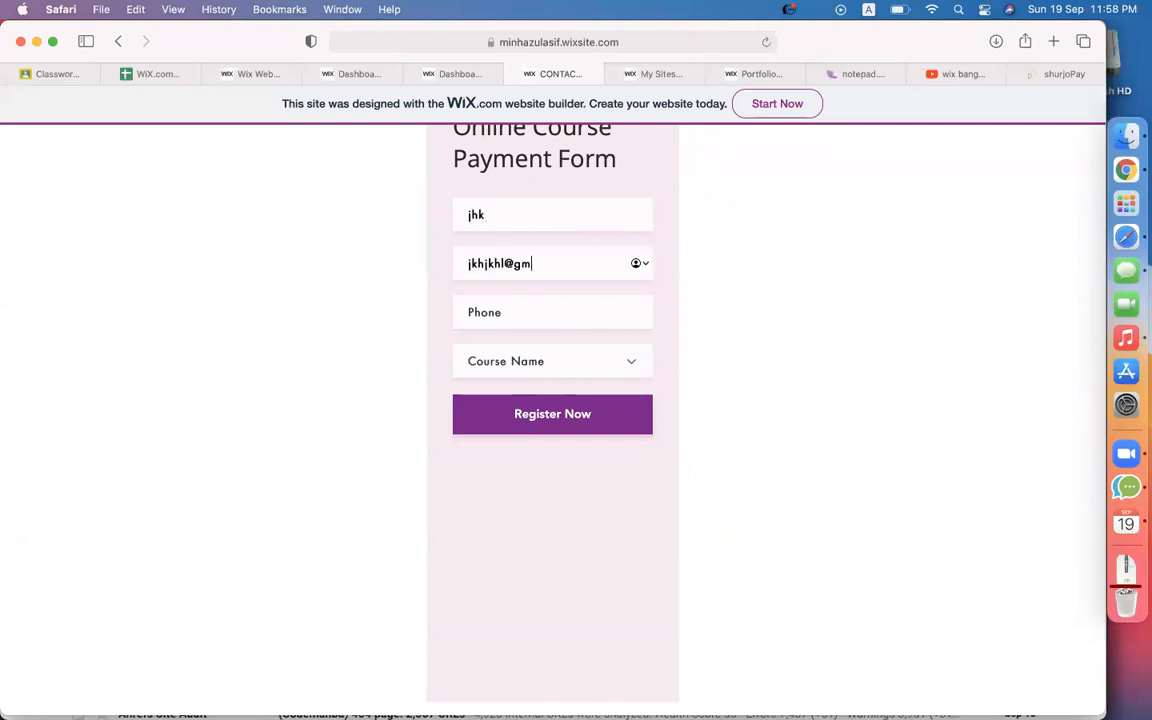
{"action": "left_click", "coordinate": [496, 304]}
{"action": "type", "text": "4546"}
{"action": "left_click", "coordinate": [538, 361]}
{"action": "left_click", "coordinate": [527, 391]}
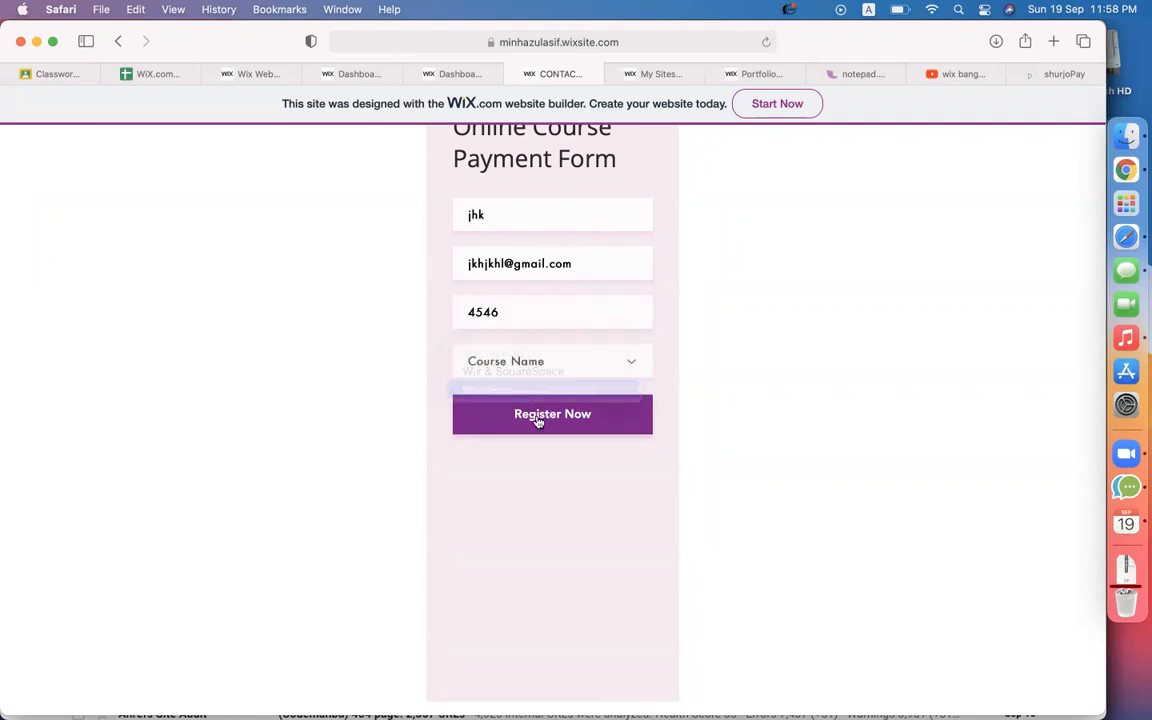
{"action": "left_click", "coordinate": [535, 415]}
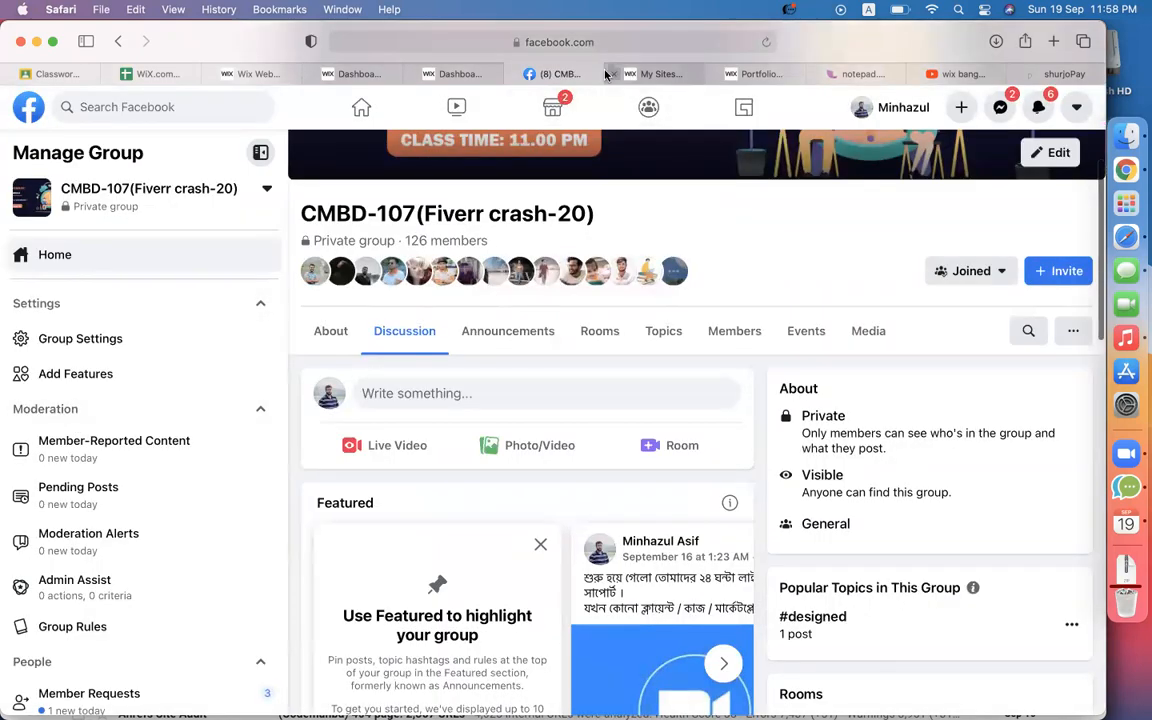
Go back to the Wix editor tab and leave preview for edit mode.
{"action": "left_click", "coordinate": [445, 75]}
{"action": "left_click", "coordinate": [513, 75]}
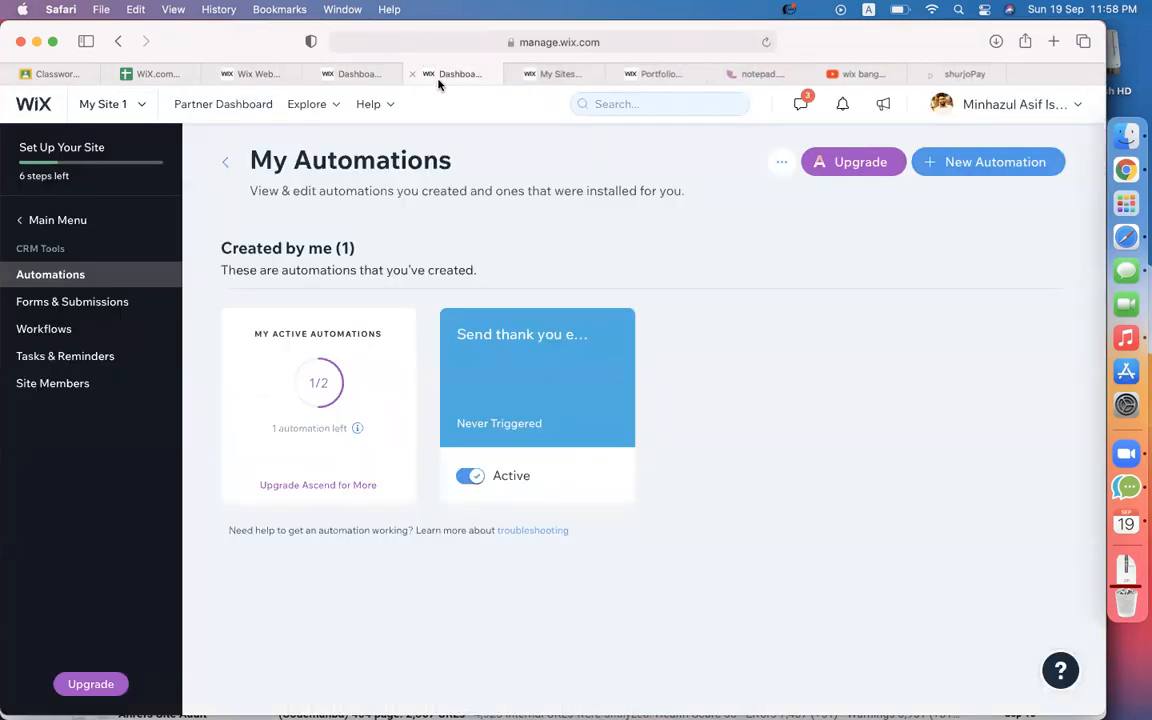
{"action": "left_click", "coordinate": [274, 80]}
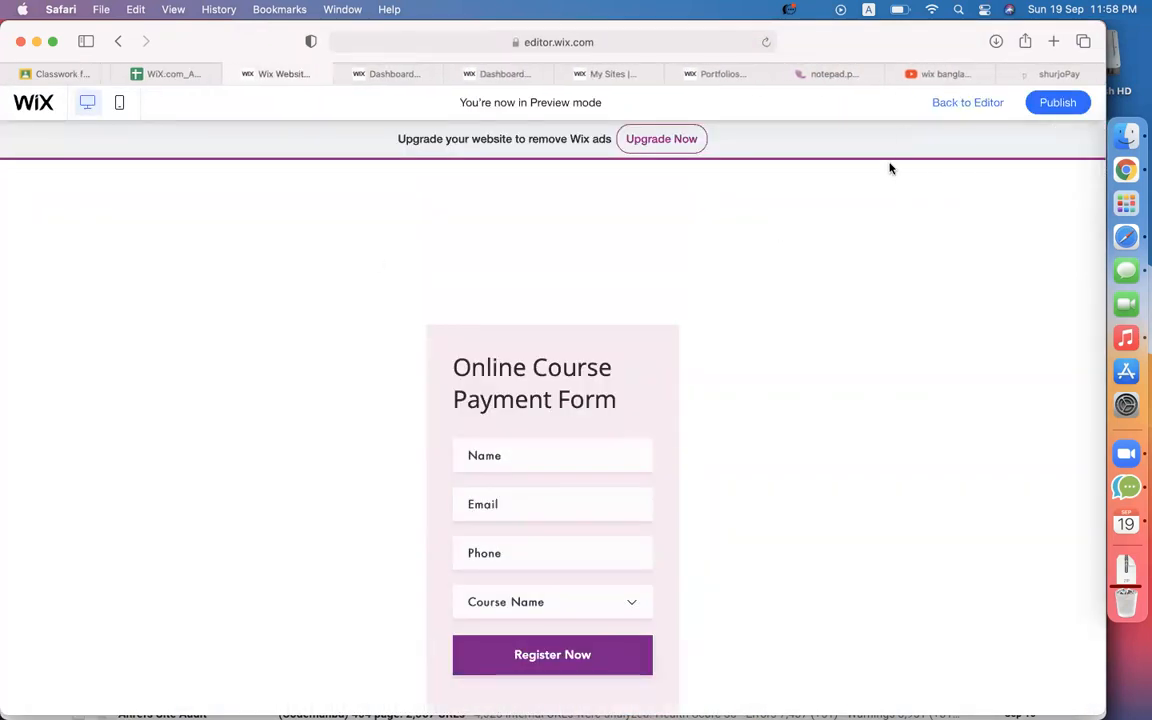
{"action": "left_click", "coordinate": [962, 104]}
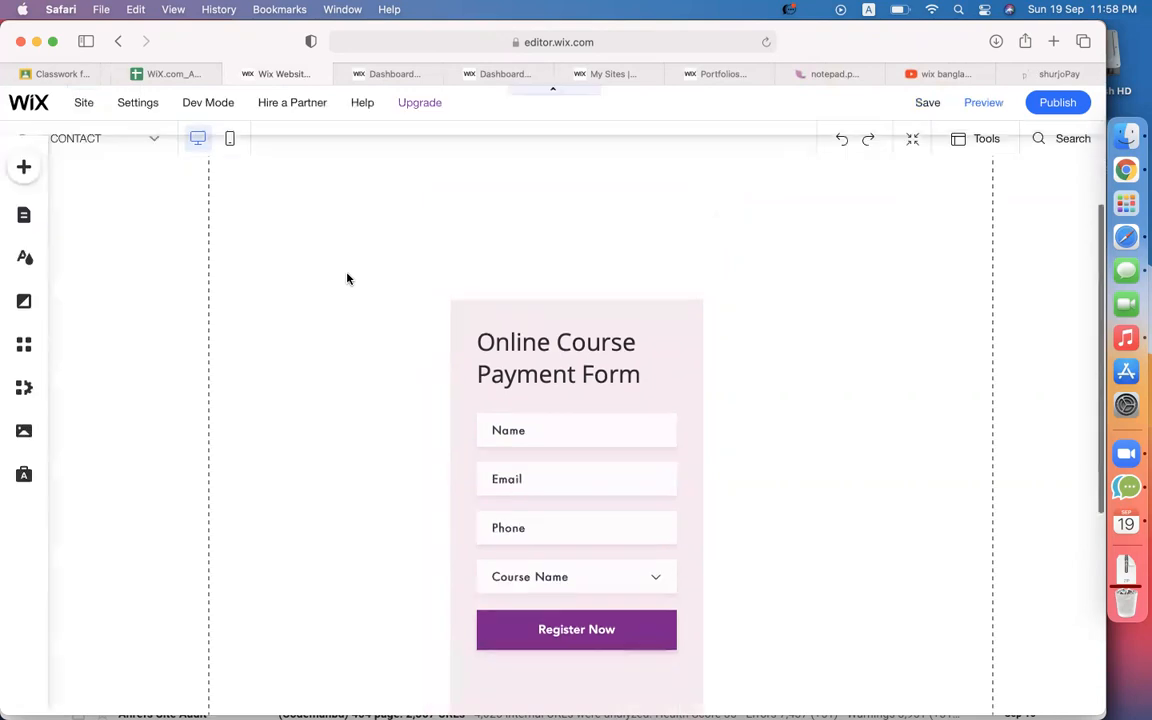
Scroll the WiX.com_All notes on the 13. Wix Forms sheet to the WIX multi step Forms section.
{"action": "left_click", "coordinate": [160, 76]}
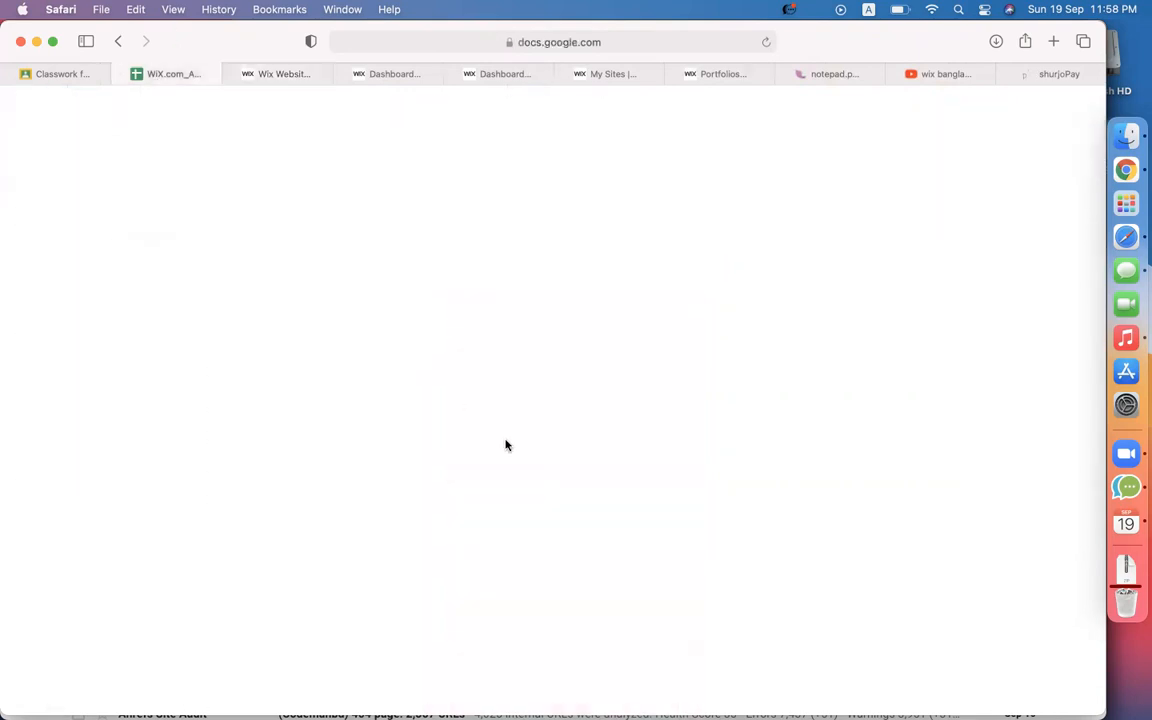
{"action": "scroll", "coordinate": [506, 445], "scroll_direction": "down", "scroll_amount": 6}
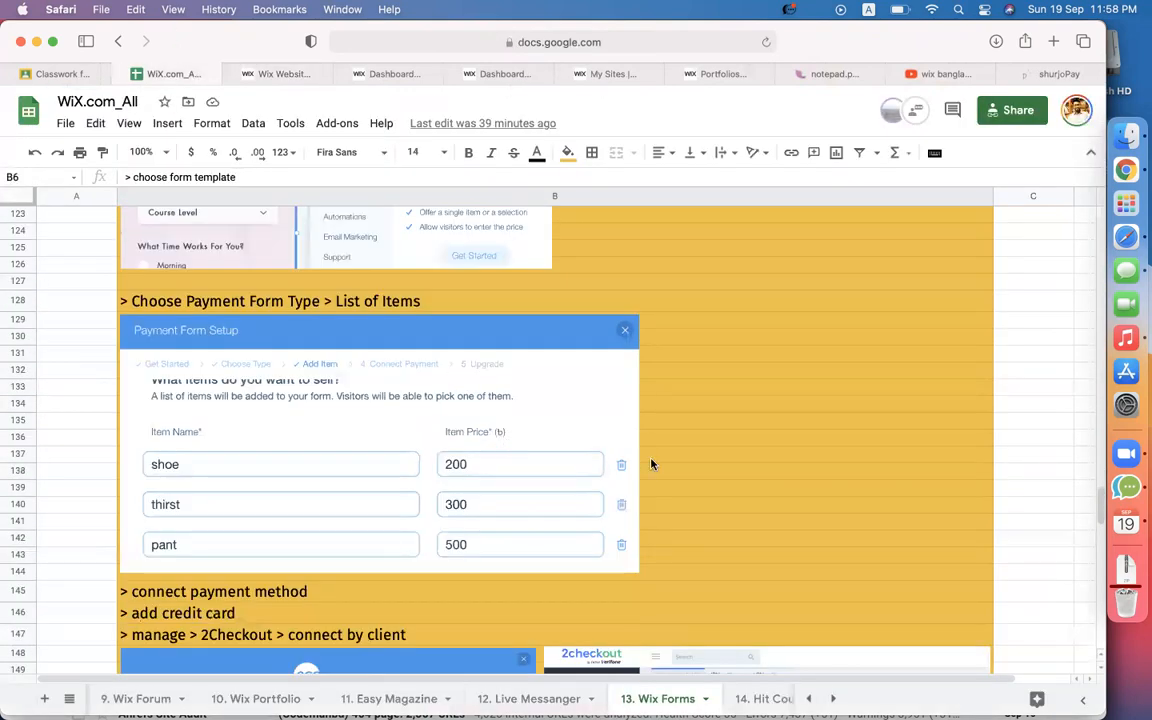
{"action": "scroll", "coordinate": [280, 521], "scroll_direction": "down", "scroll_amount": 2}
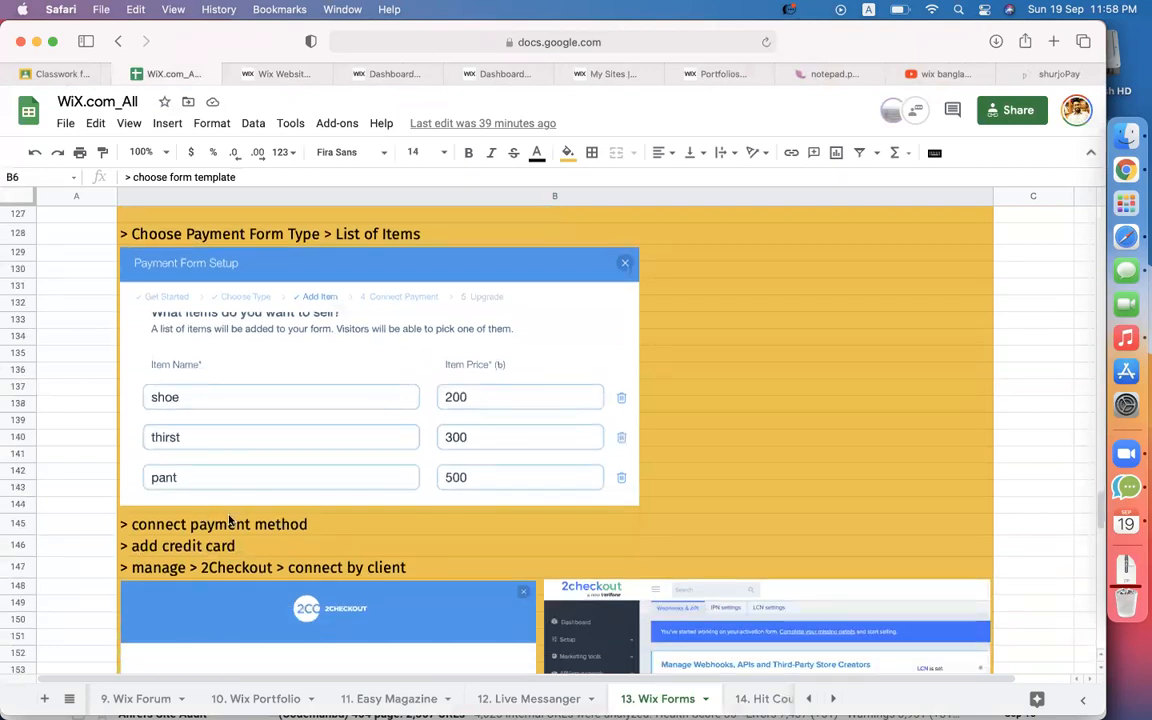
{"action": "scroll", "coordinate": [190, 550], "scroll_direction": "down", "scroll_amount": 5}
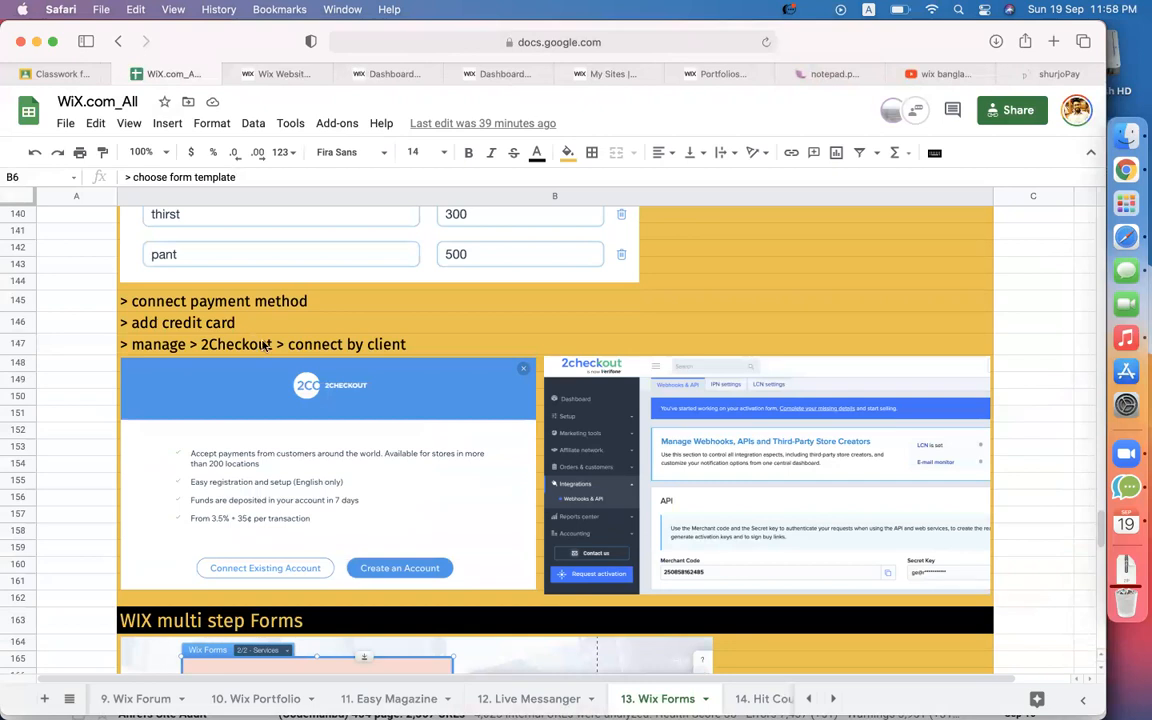
{"action": "scroll", "coordinate": [465, 377], "scroll_direction": "down", "scroll_amount": 6}
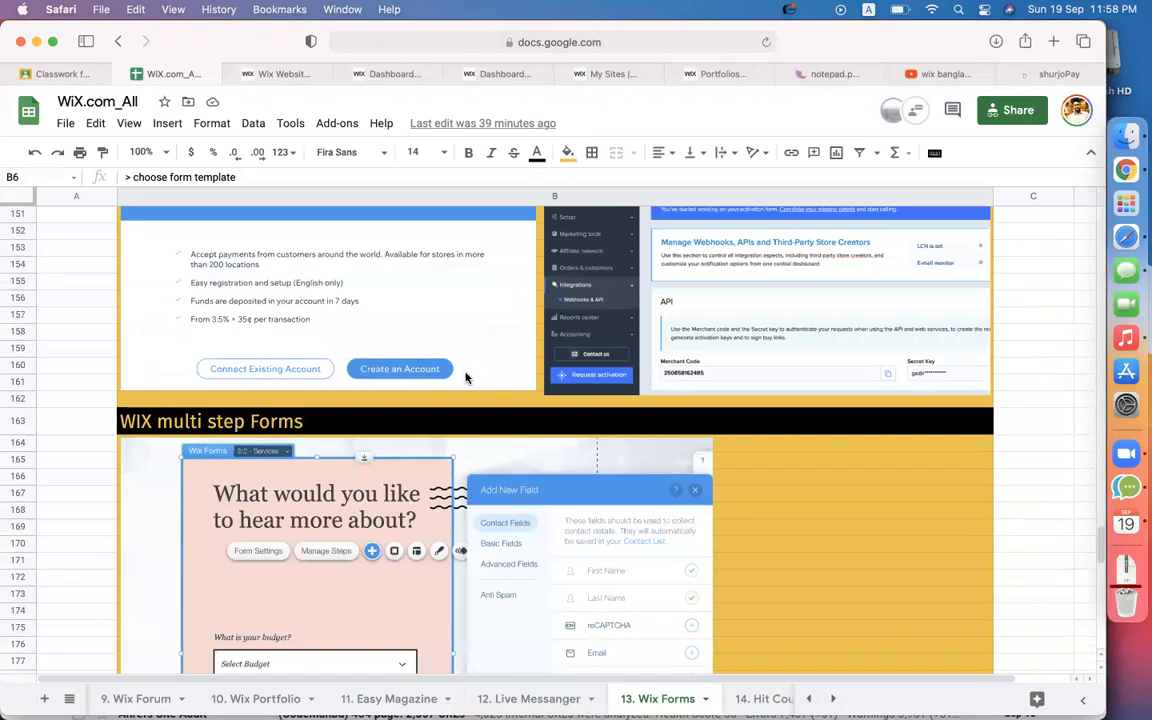
{"action": "scroll", "coordinate": [800, 340], "scroll_direction": "up", "scroll_amount": 1}
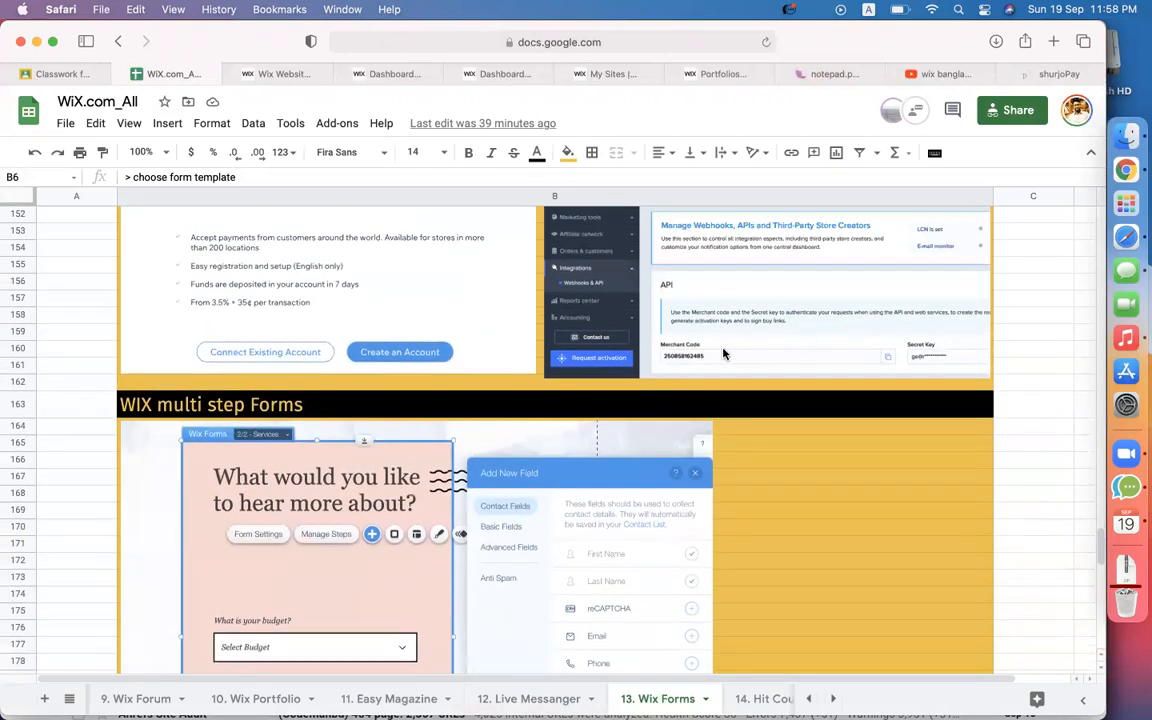
{"action": "scroll", "coordinate": [745, 350], "scroll_direction": "up", "scroll_amount": 1}
{"action": "scroll", "coordinate": [722, 350], "scroll_direction": "down", "scroll_amount": 5}
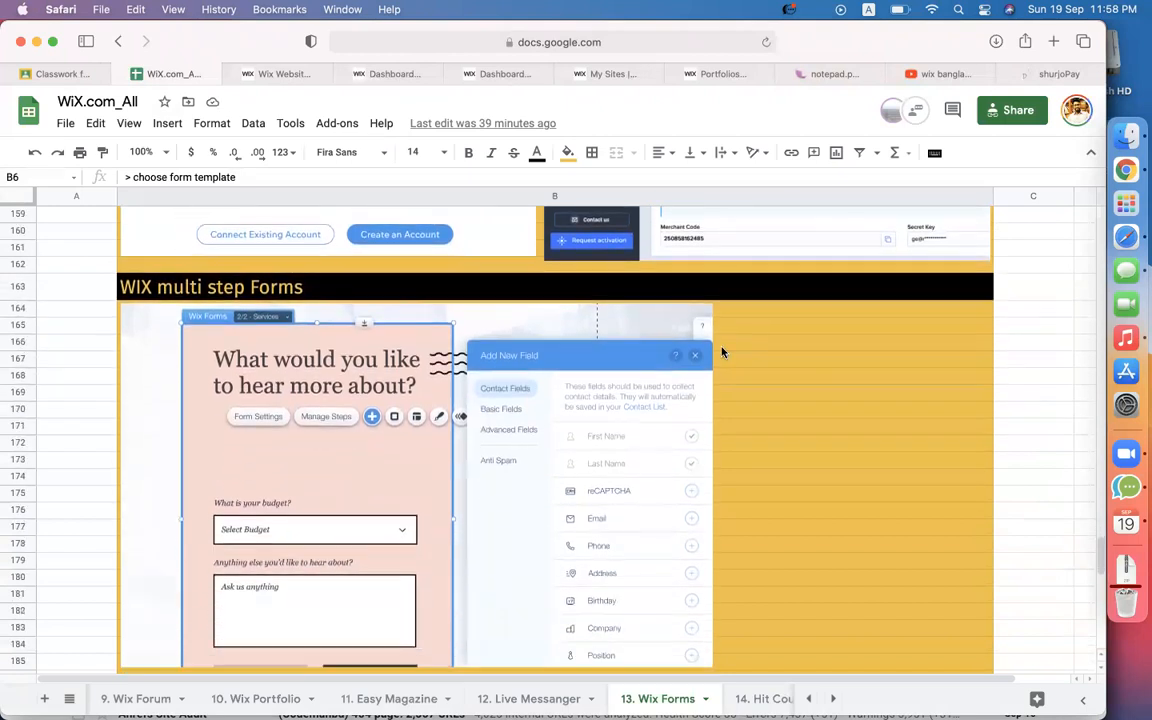
{"action": "scroll", "coordinate": [722, 350], "scroll_direction": "up", "scroll_amount": 4}
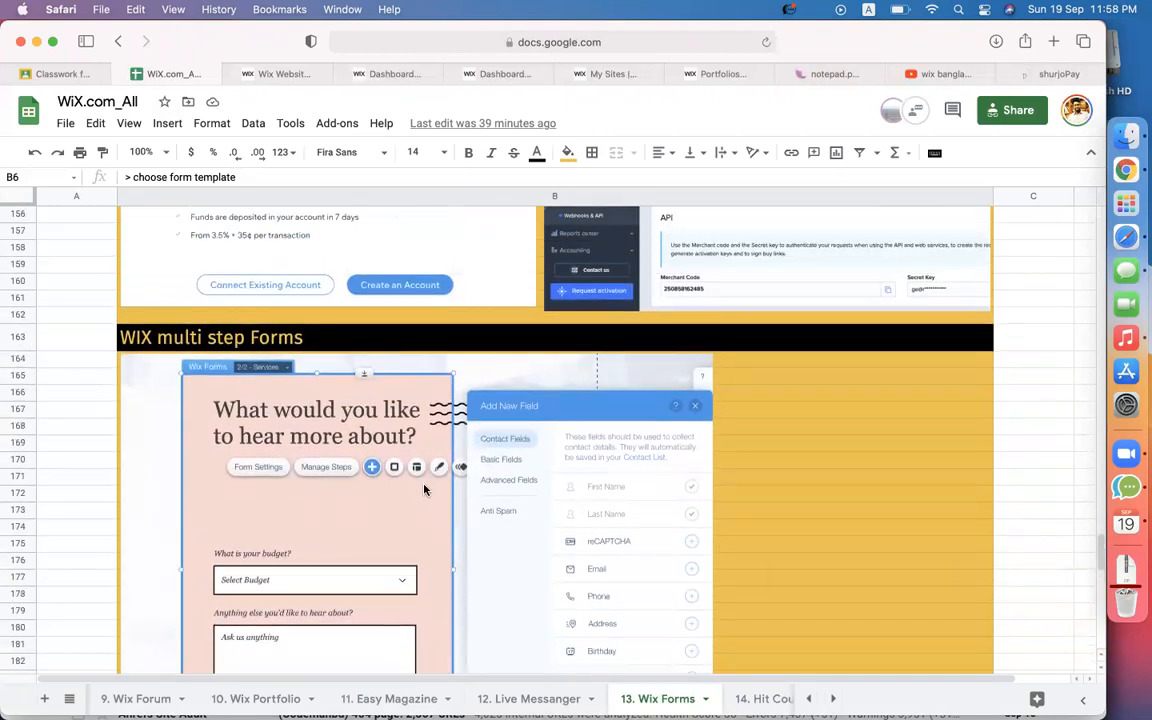
{"action": "scroll", "coordinate": [722, 350], "scroll_direction": "down", "scroll_amount": 3}
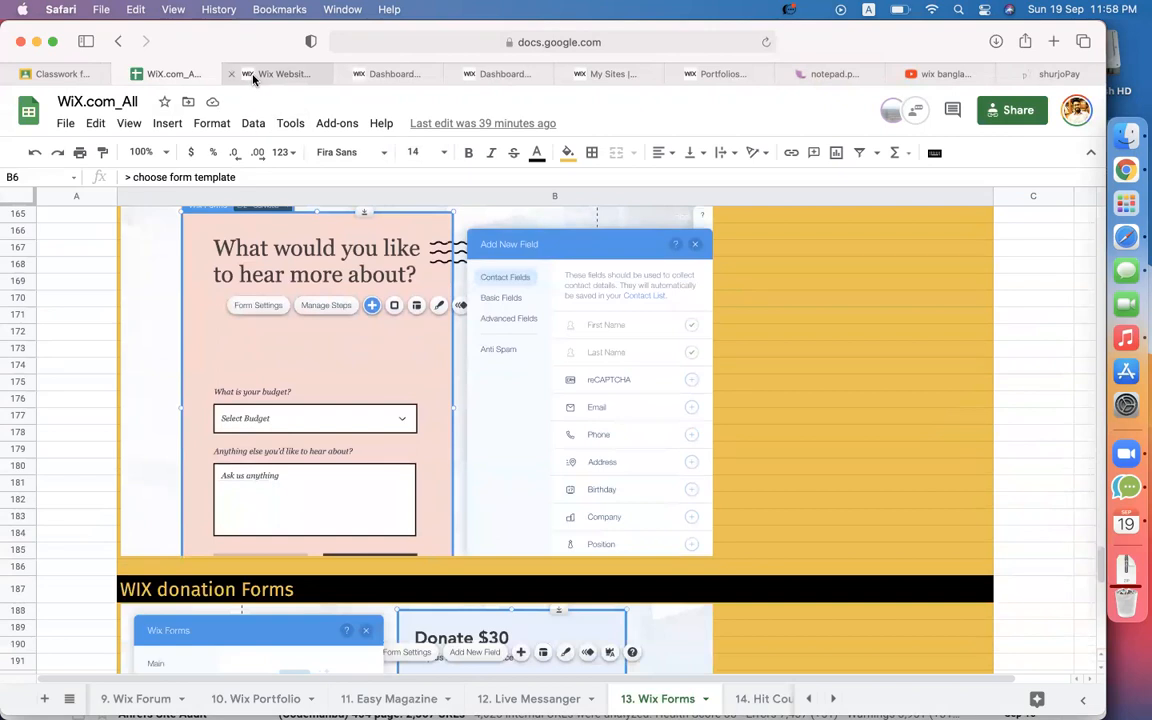
Add the first Multistep template from Contact & Forms below the Course Payment heading.
{"action": "left_click", "coordinate": [277, 74]}
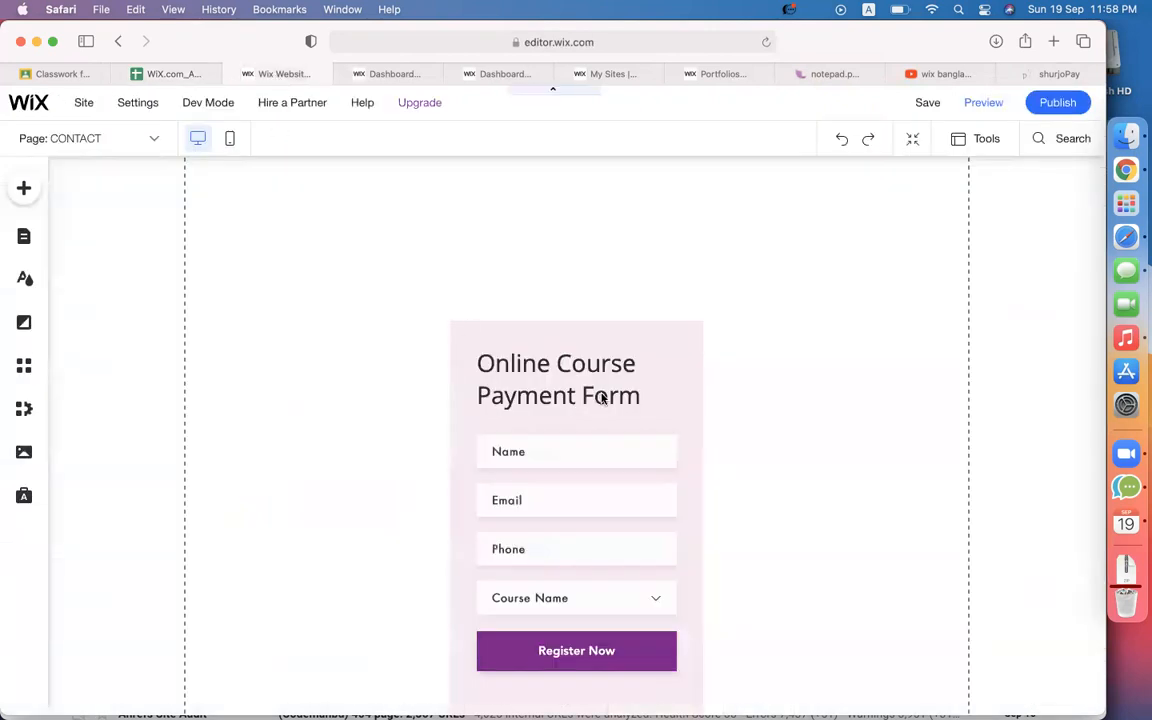
{"action": "left_click", "coordinate": [485, 340]}
{"action": "scroll", "coordinate": [256, 186], "scroll_direction": "down", "scroll_amount": 10}
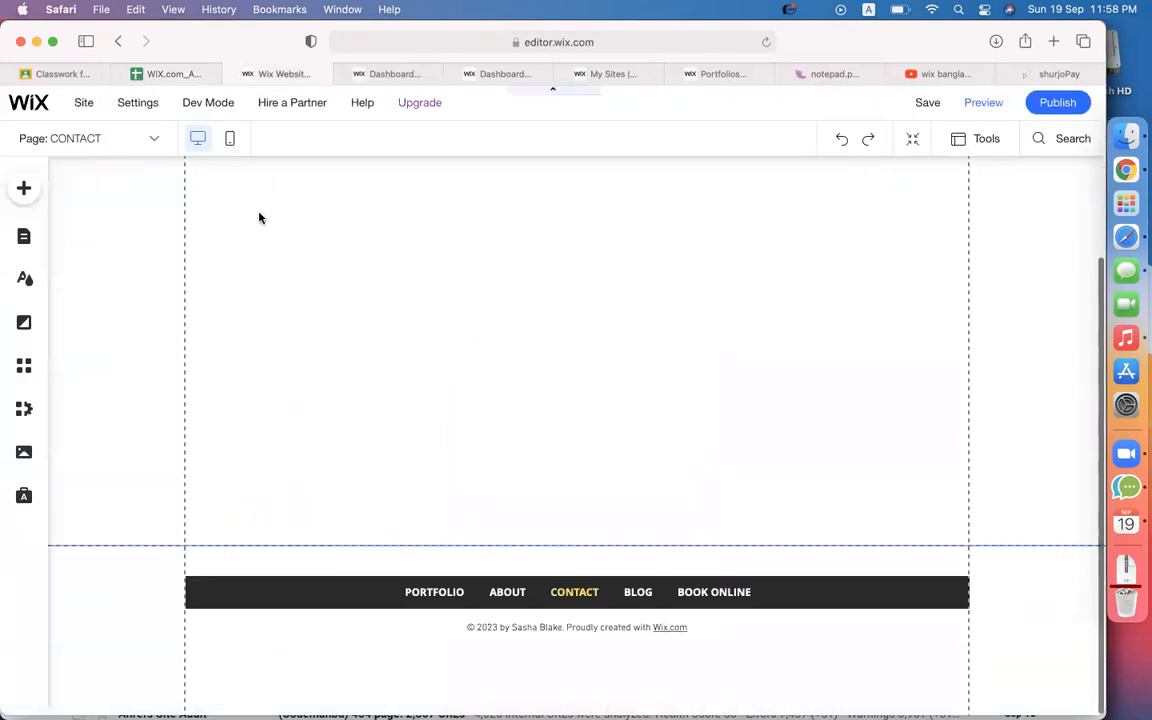
{"action": "scroll", "coordinate": [270, 260], "scroll_direction": "up", "scroll_amount": 3}
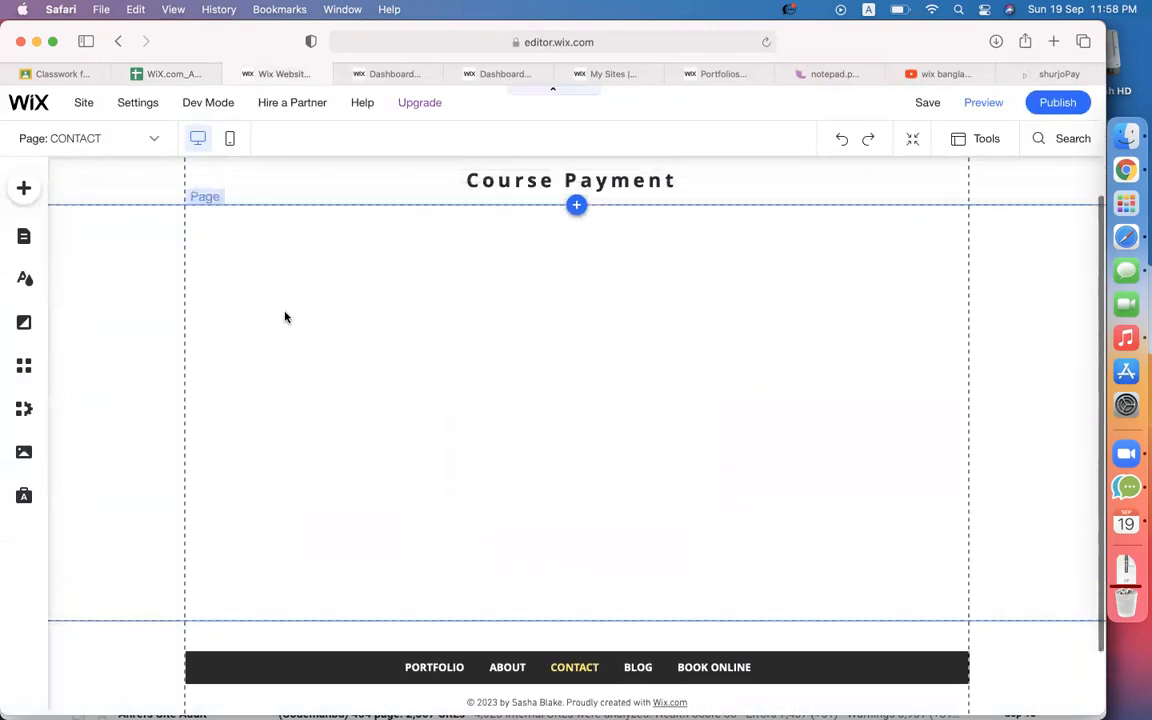
{"action": "left_click", "coordinate": [27, 196]}
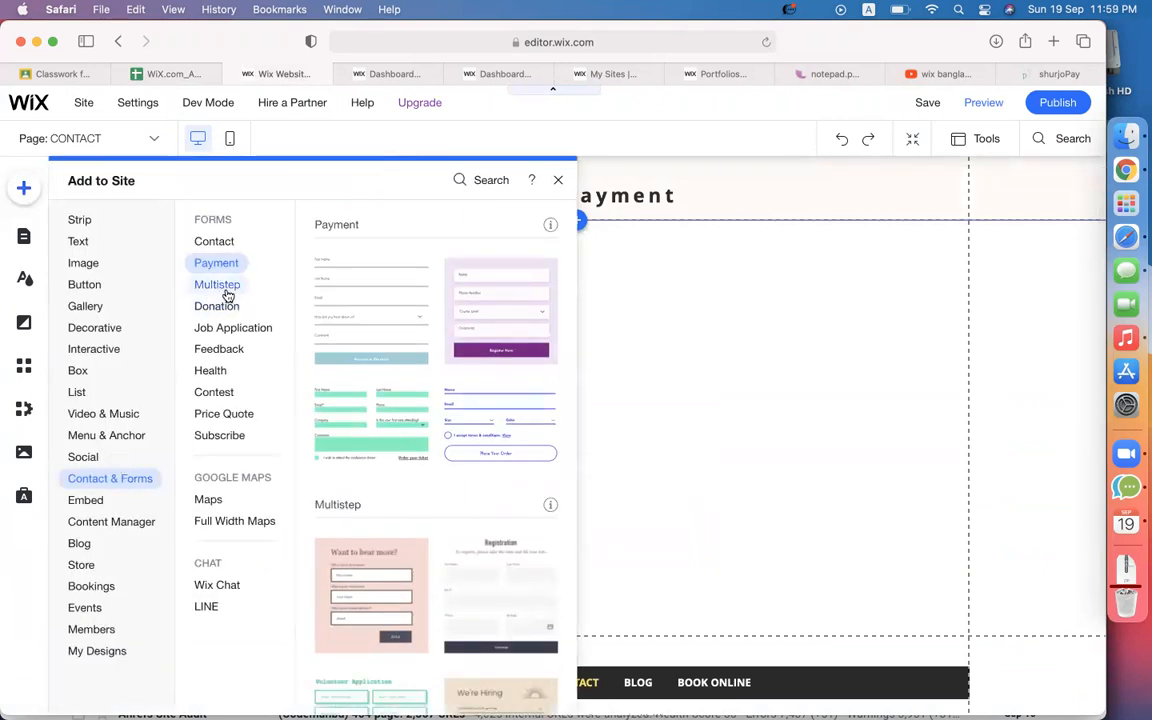
{"action": "left_click", "coordinate": [226, 288]}
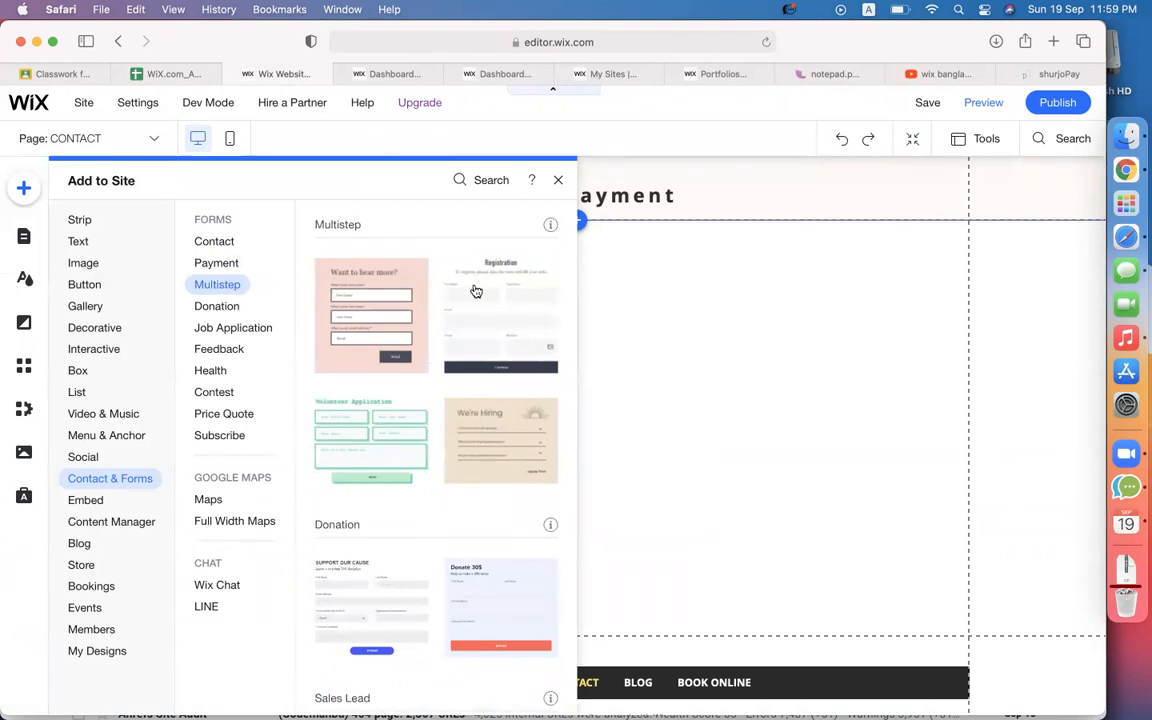
{"action": "left_click", "coordinate": [396, 307]}
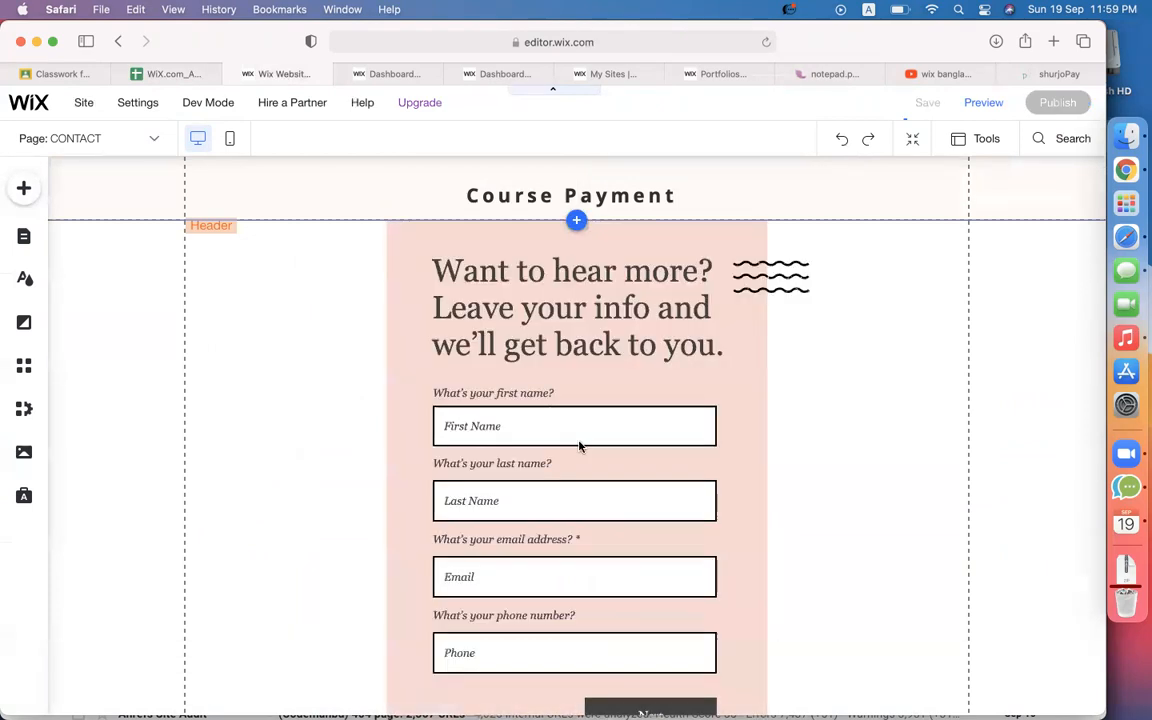
Retitle the multistep form 'Reunion Form', then select the whole form and delete it.
{"action": "scroll", "coordinate": [694, 473], "scroll_direction": "down", "scroll_amount": 1}
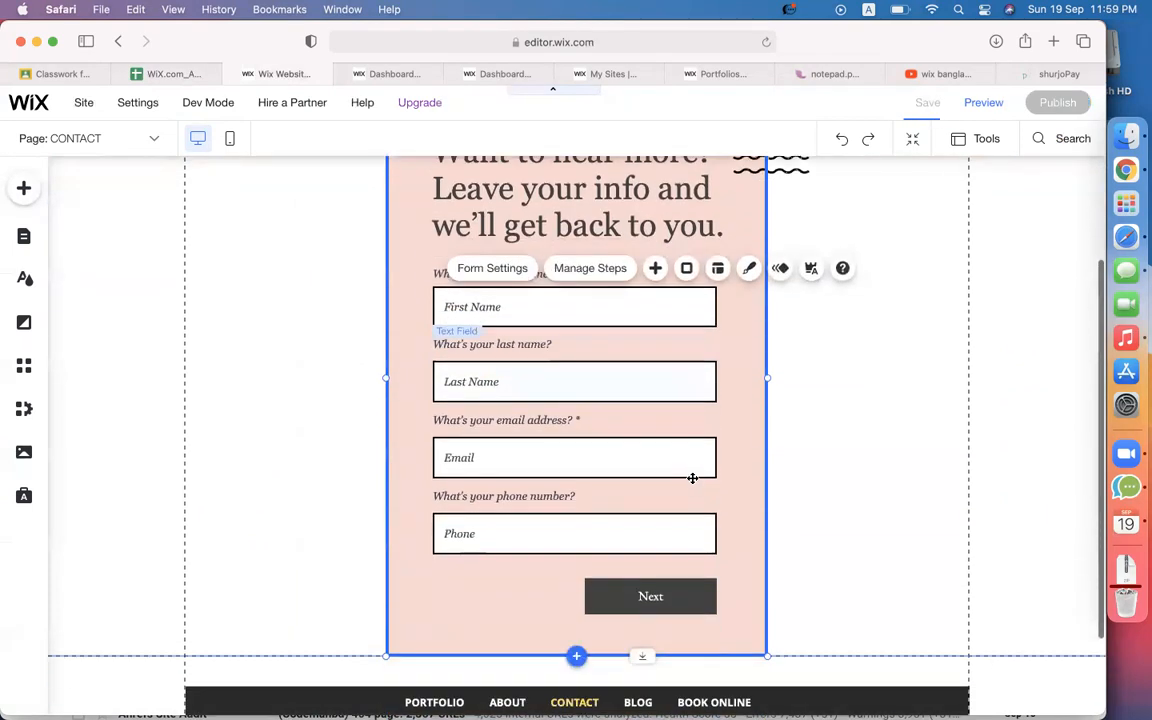
{"action": "scroll", "coordinate": [680, 478], "scroll_direction": "up", "scroll_amount": 1}
{"action": "left_click", "coordinate": [519, 282]}
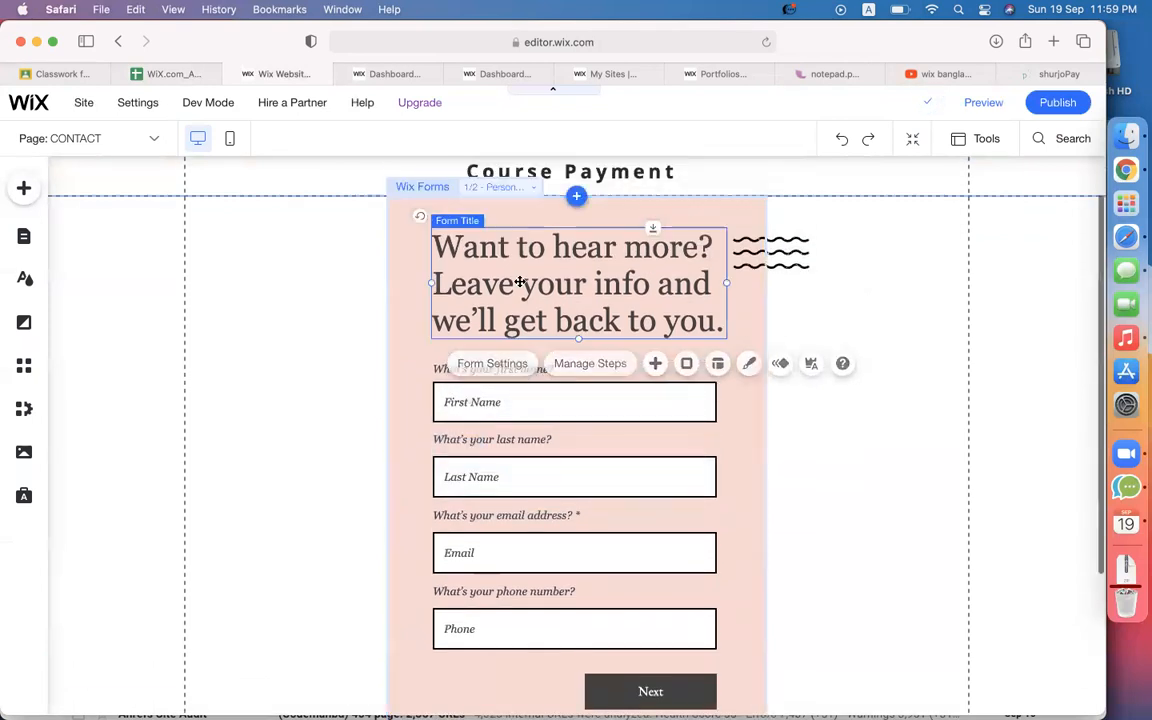
{"action": "left_click", "coordinate": [519, 282]}
{"action": "type", "text": "Reu"}
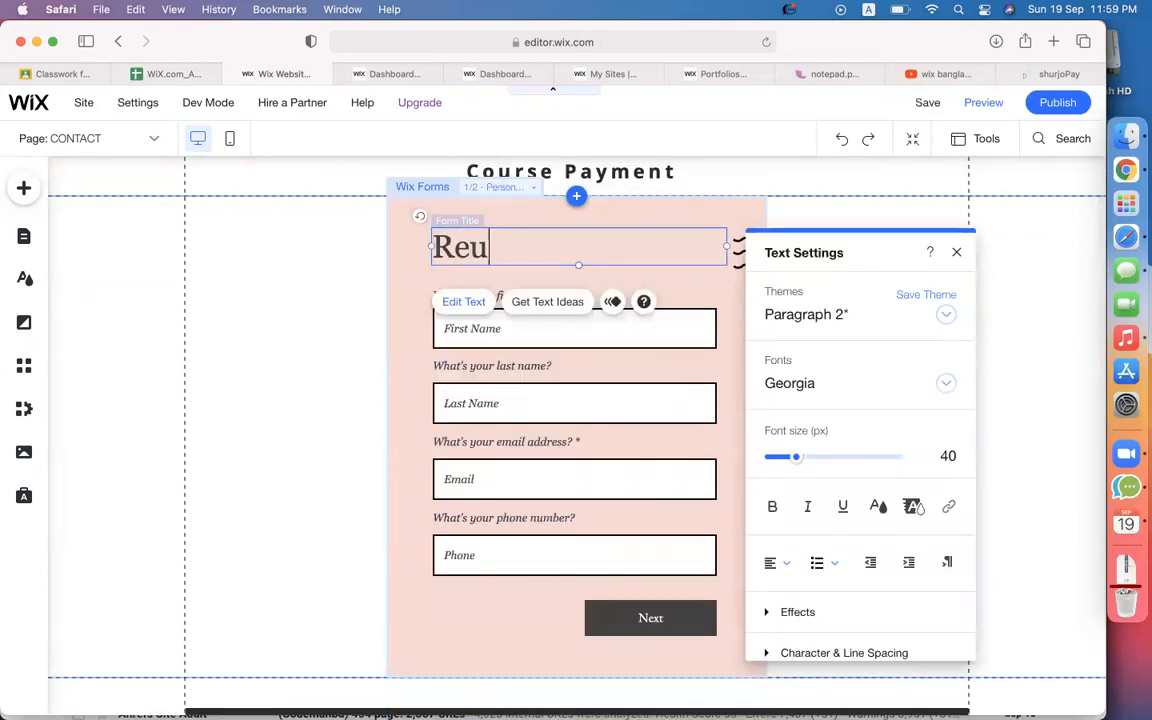
{"action": "type", "text": "nion Foir"}
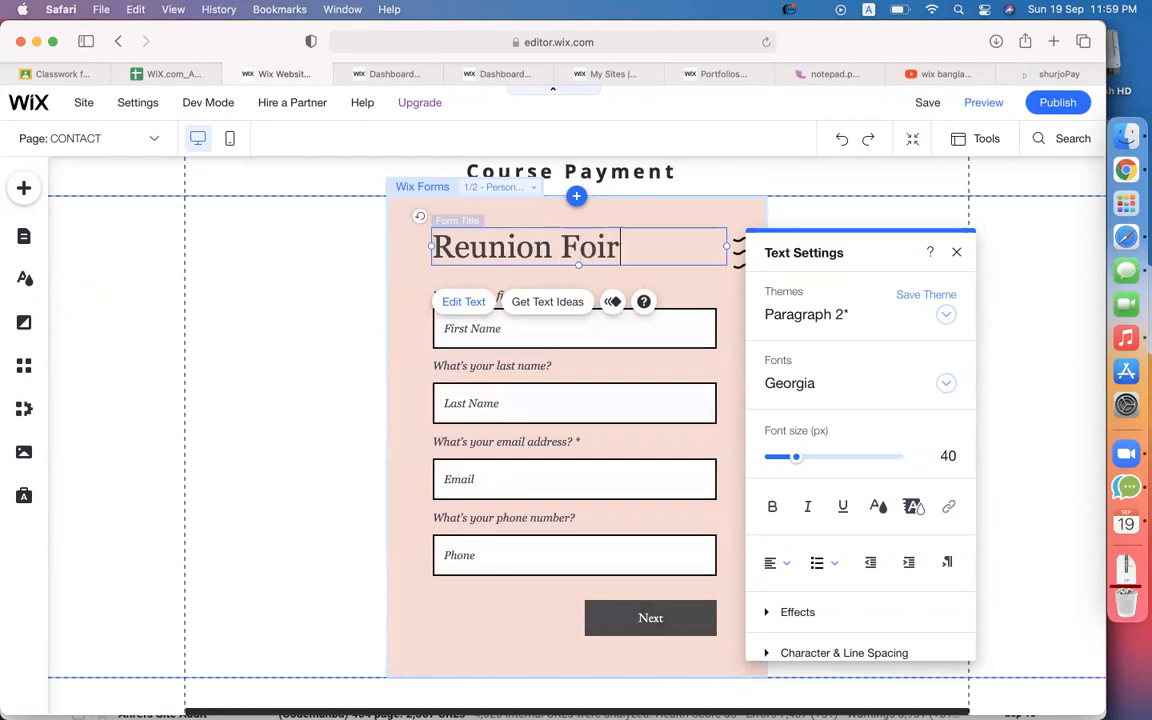
{"action": "key", "text": "BackSpace"}
{"action": "key", "text": "BackSpace"}
{"action": "type", "text": "rm"}
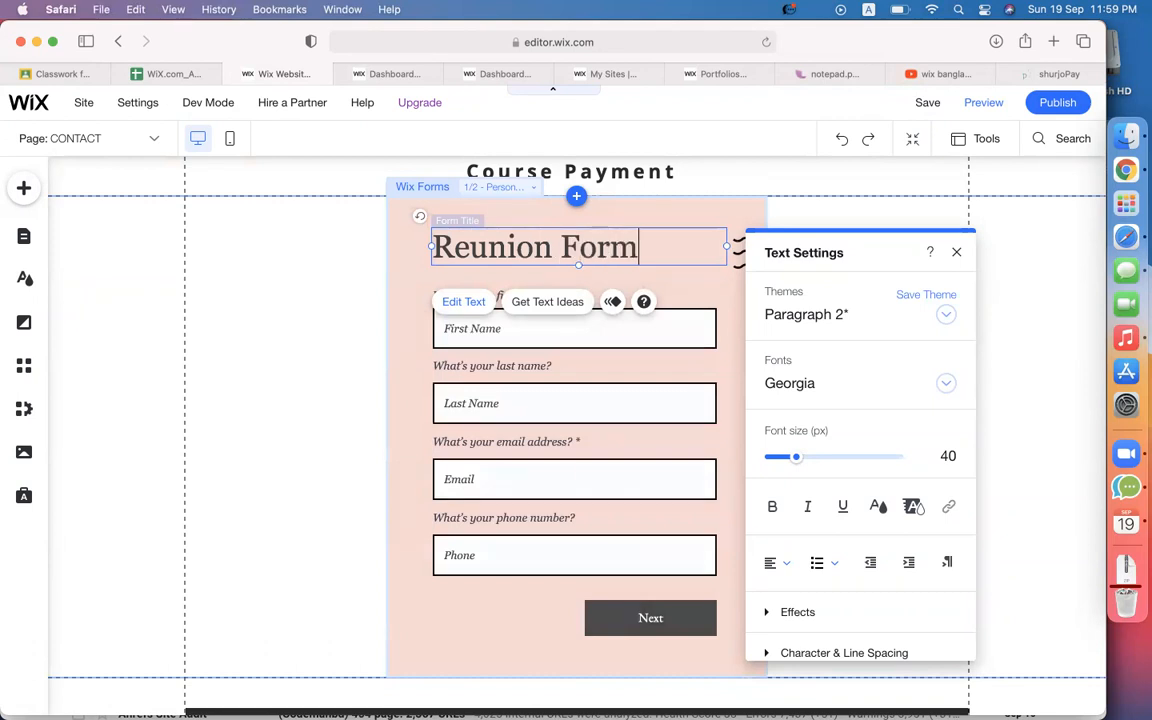
{"action": "left_click", "coordinate": [316, 378]}
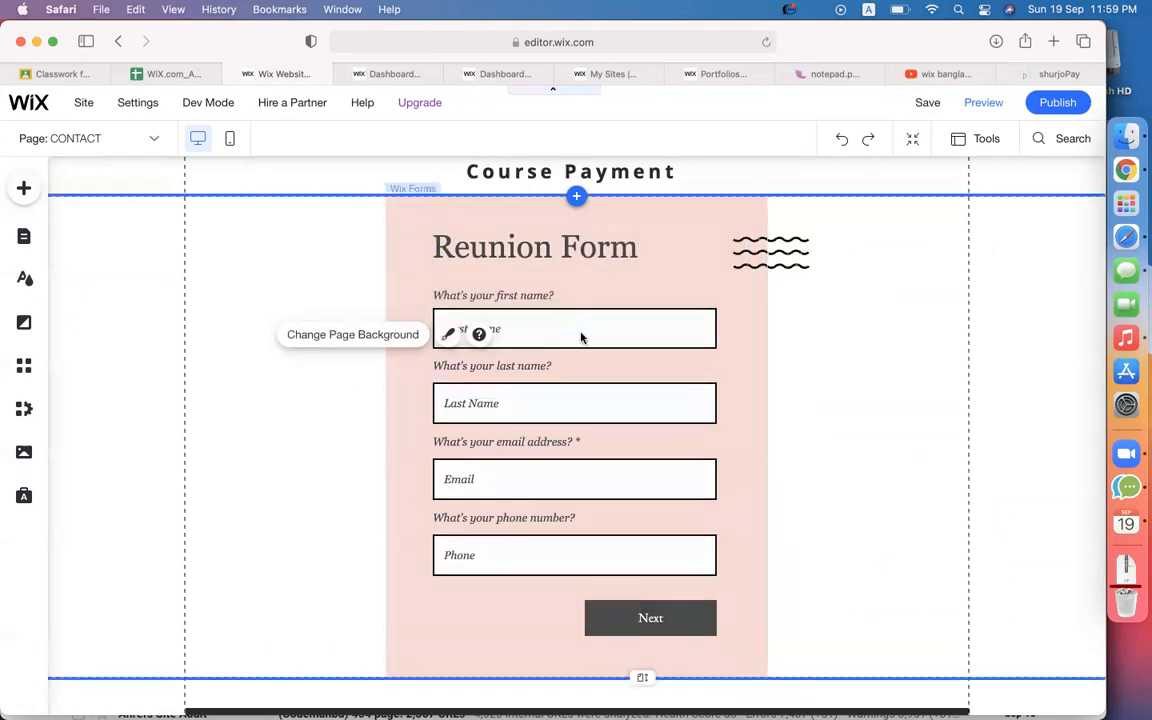
{"action": "left_click", "coordinate": [512, 410]}
{"action": "key", "text": "Delete"}
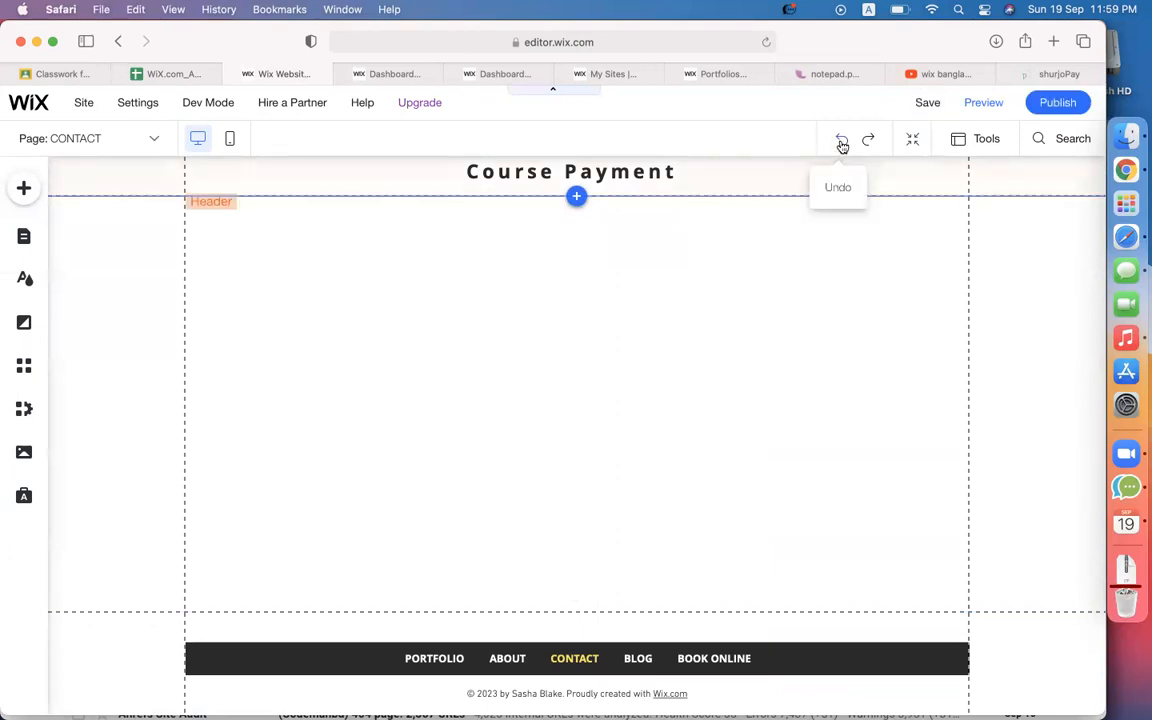
Restore the form, delete the Last Name field, and move Email and Phone up under First Name.
{"action": "left_click", "coordinate": [842, 146]}
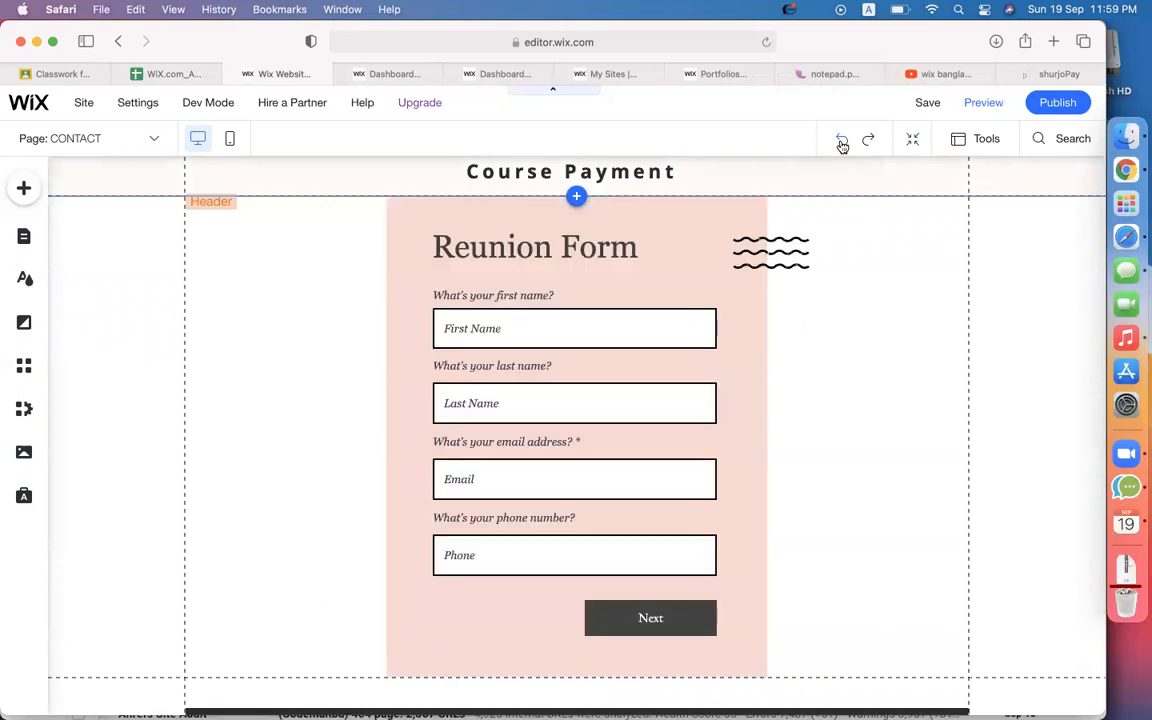
{"action": "left_click", "coordinate": [537, 396]}
{"action": "left_click", "coordinate": [504, 405]}
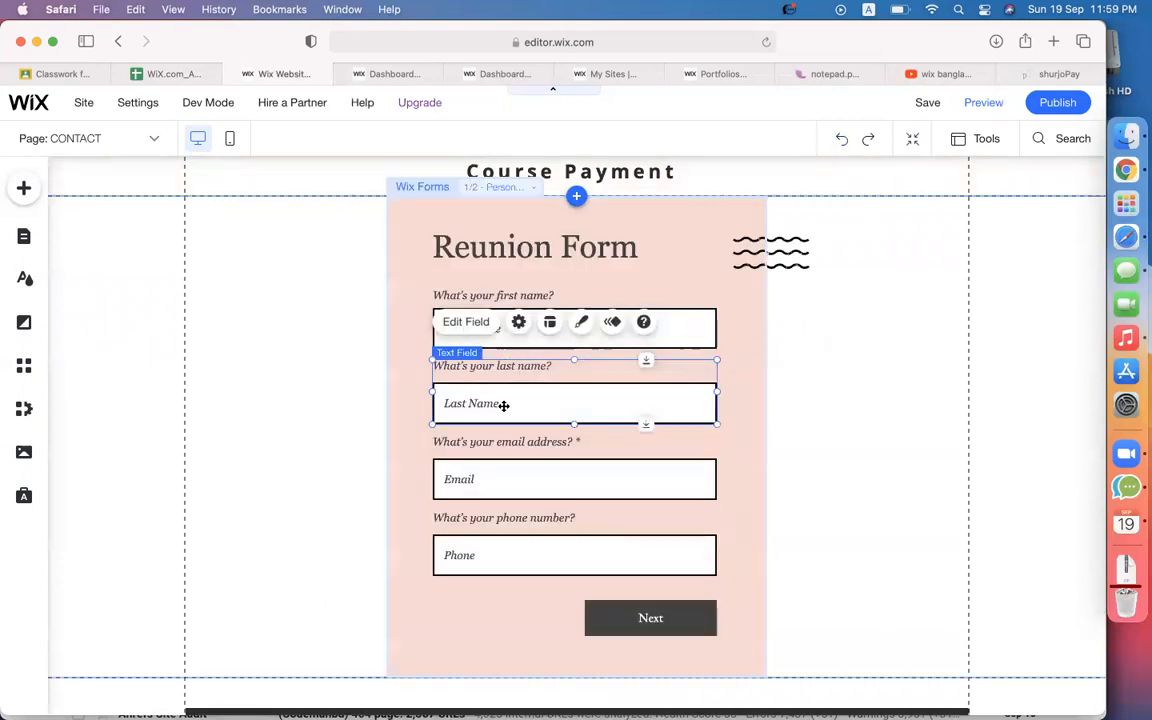
{"action": "key", "text": "Delete"}
{"action": "mouse_move", "coordinate": [489, 460]}
{"action": "left_mouse_down"}
{"action": "mouse_move", "coordinate": [481, 396]}
{"action": "mouse_move", "coordinate": [481, 501]}
{"action": "mouse_move", "coordinate": [457, 519]}
{"action": "mouse_move", "coordinate": [494, 465]}
{"action": "mouse_move", "coordinate": [487, 428]}
{"action": "mouse_move", "coordinate": [486, 440]}
{"action": "left_mouse_up"}
{"action": "left_click", "coordinate": [457, 519]}
{"action": "left_click", "coordinate": [501, 571]}
{"action": "left_click_drag", "start_coordinate": [501, 571], "coordinate": [502, 496]}
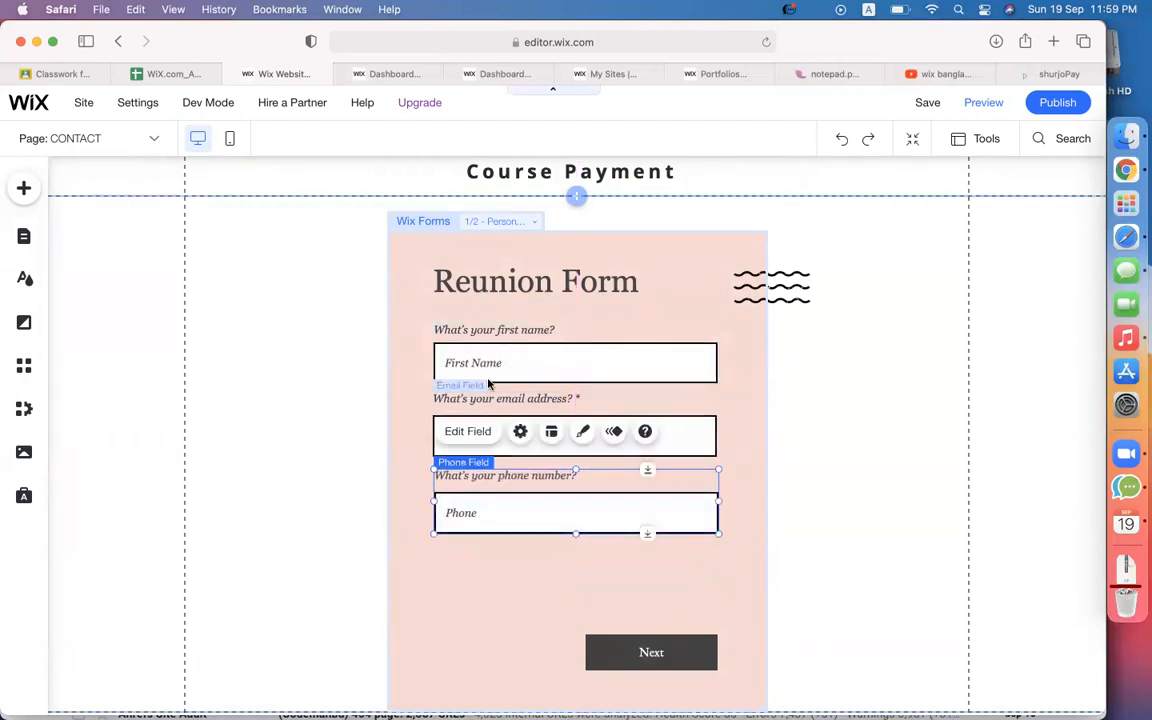
Clear the question titles of the First Name and Email fields.
{"action": "left_click", "coordinate": [489, 367]}
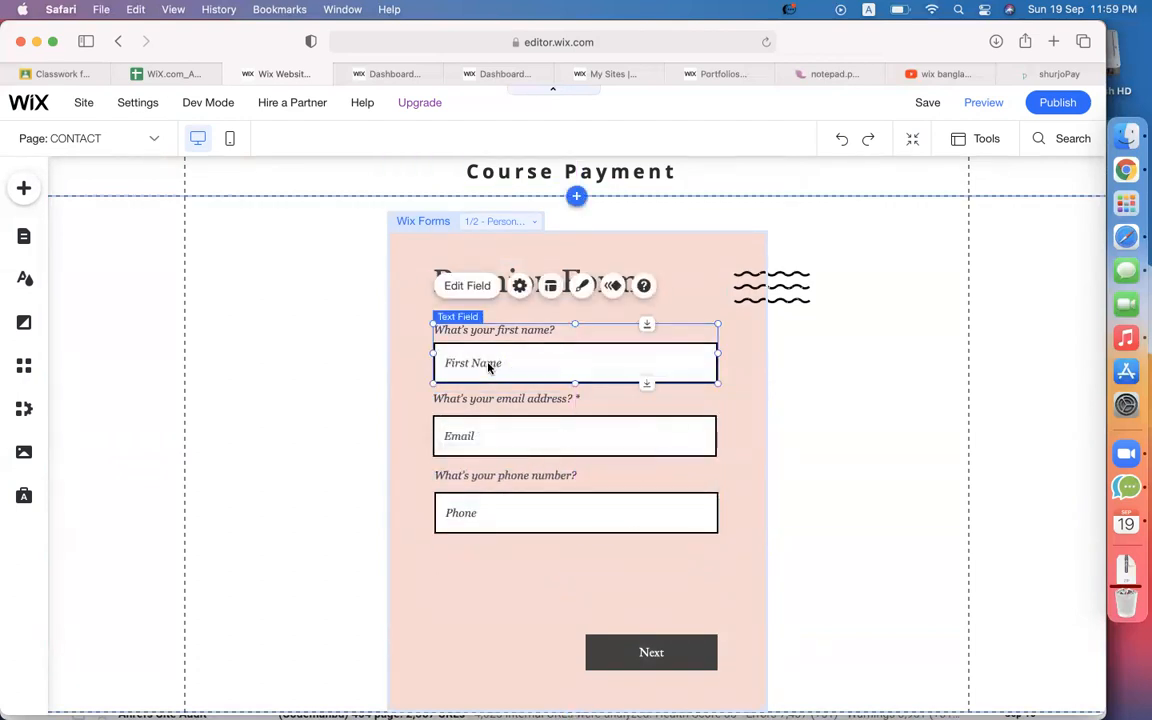
{"action": "left_click", "coordinate": [467, 286]}
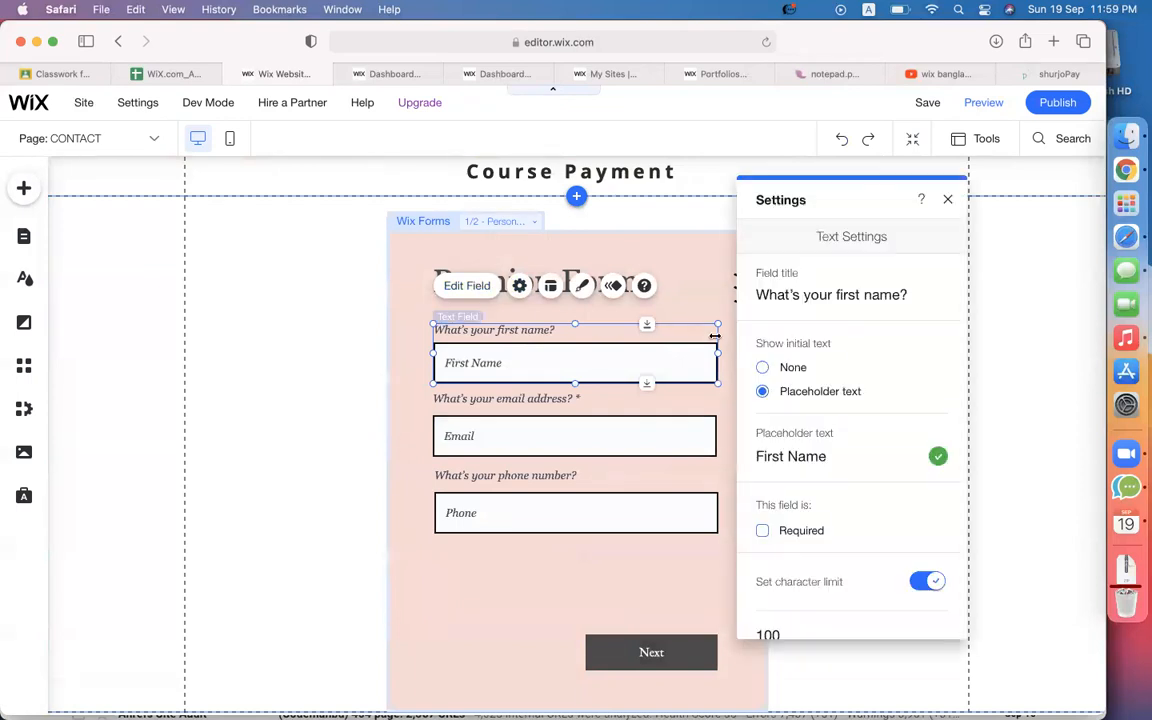
{"action": "left_click", "coordinate": [830, 290]}
{"action": "key", "text": "super+a"}
{"action": "key", "text": "BackSpace"}
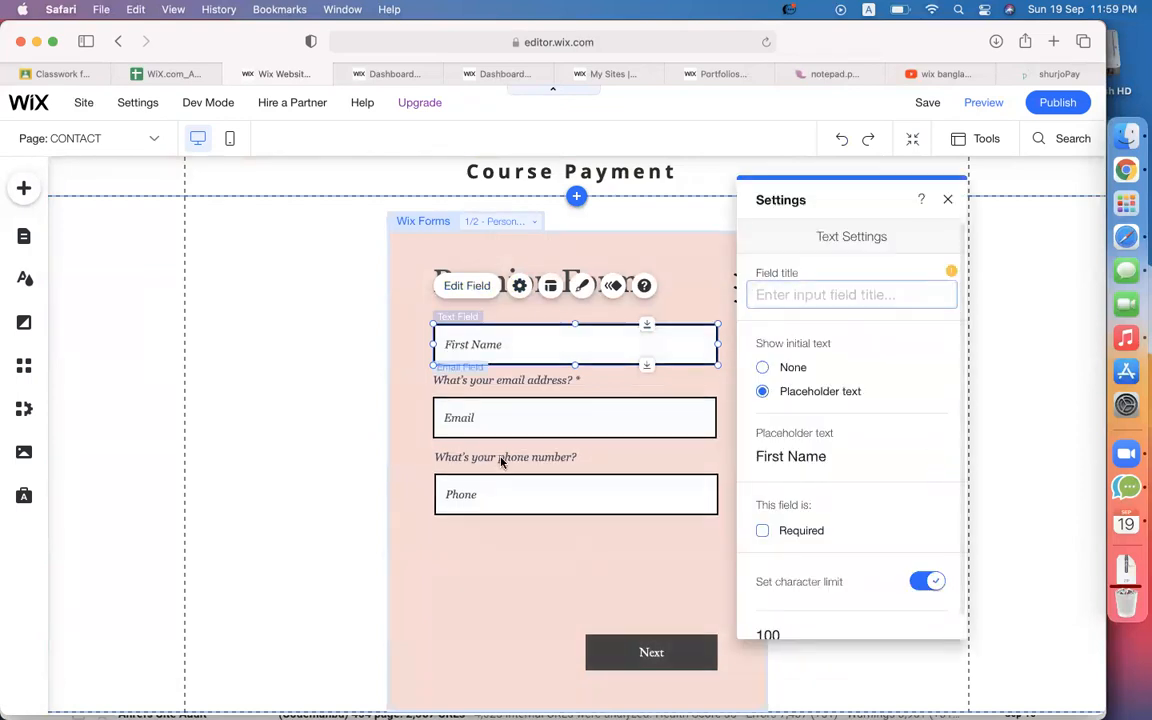
{"action": "left_click", "coordinate": [476, 406]}
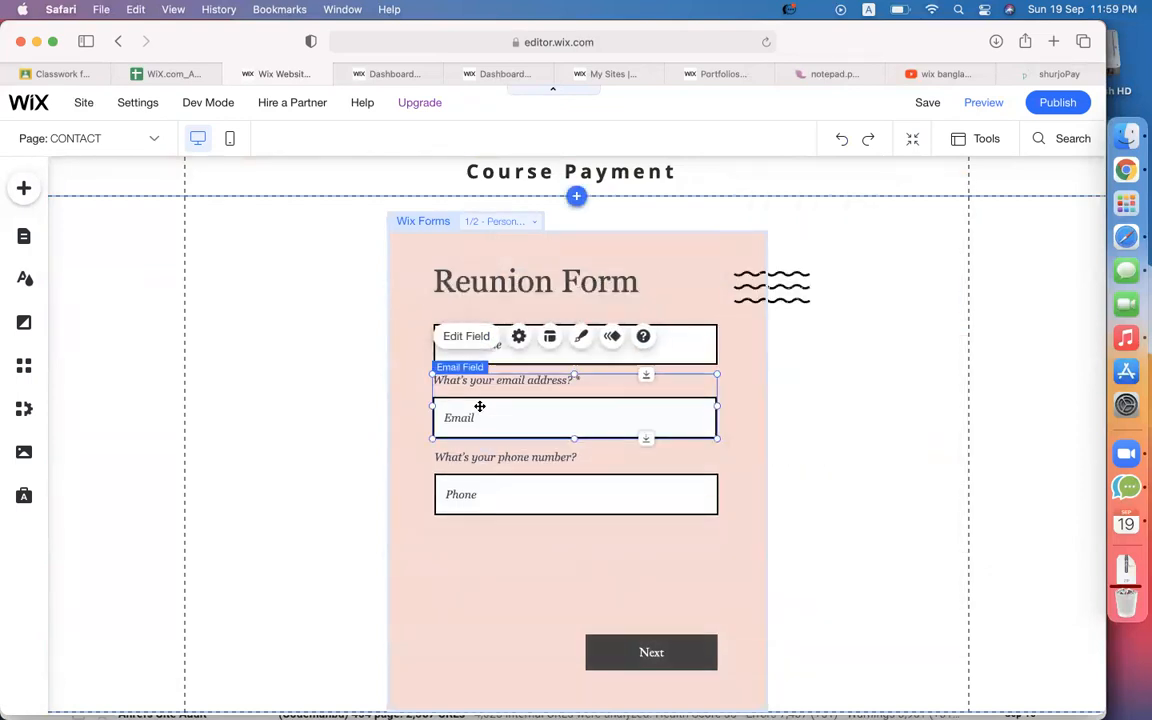
{"action": "left_click", "coordinate": [476, 335]}
{"action": "left_click", "coordinate": [805, 294]}
{"action": "key", "text": "super+a"}
{"action": "key", "text": "BackSpace"}
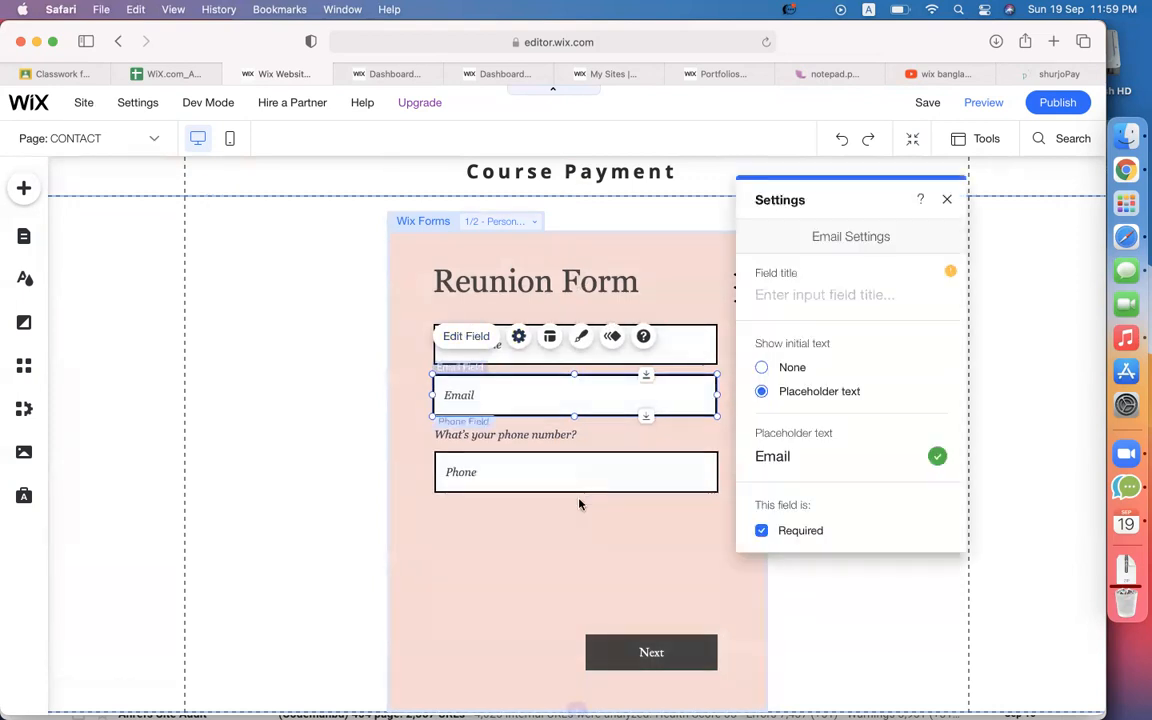
{"action": "left_click", "coordinate": [527, 462]}
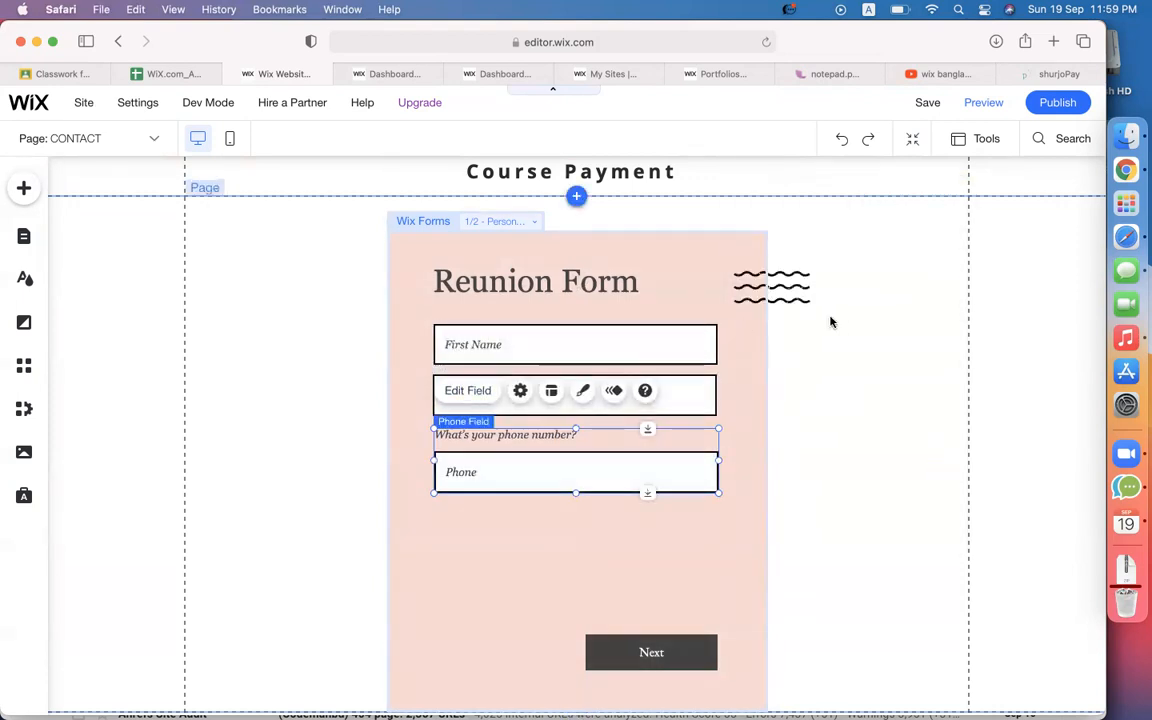
{"action": "left_click", "coordinate": [469, 392]}
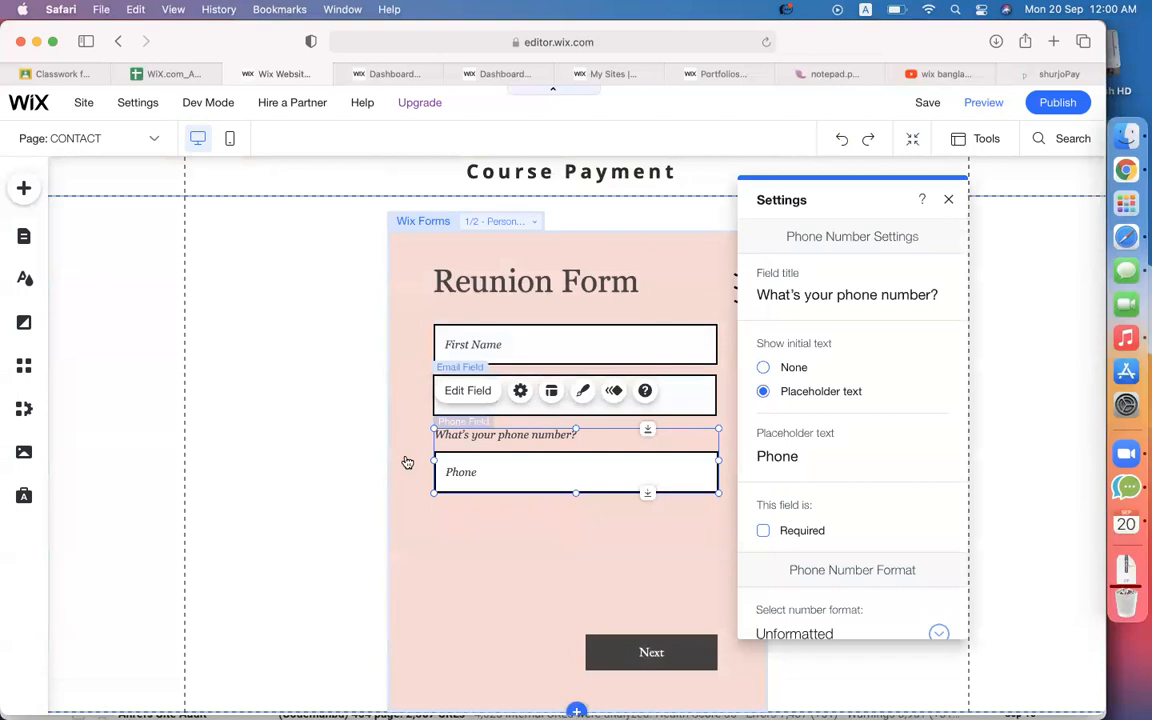
Undo an accidental deletion of the Phone field.
{"action": "left_click", "coordinate": [725, 266]}
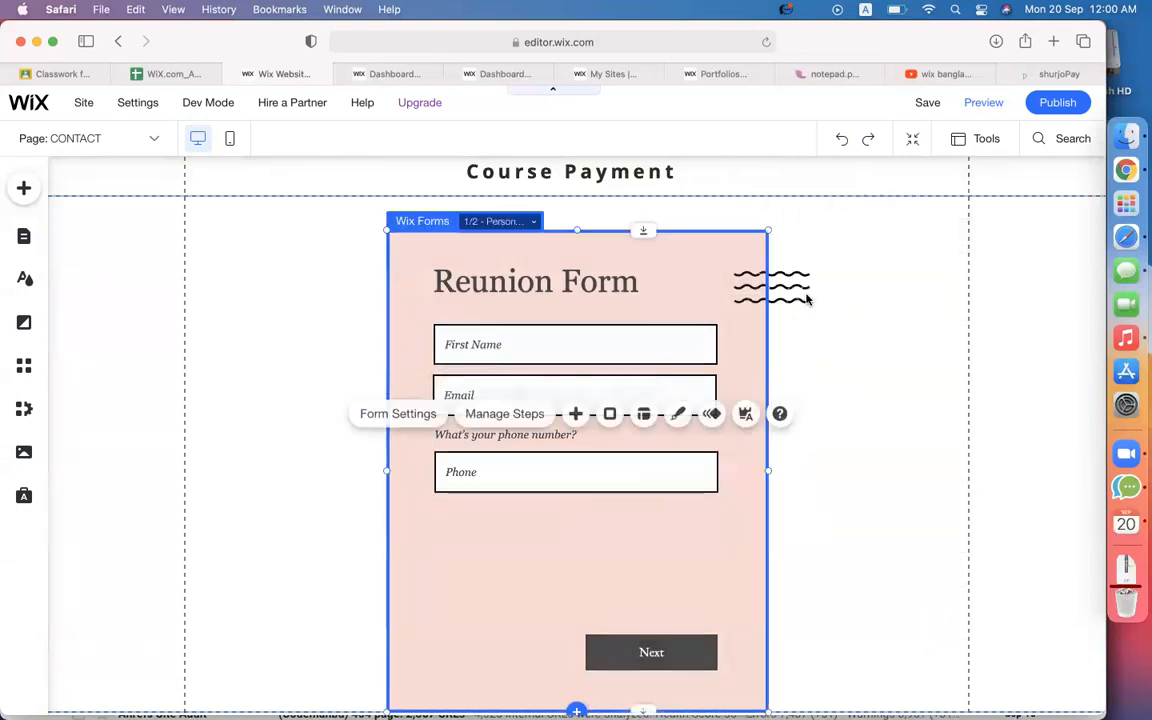
{"action": "key", "text": "Escape"}
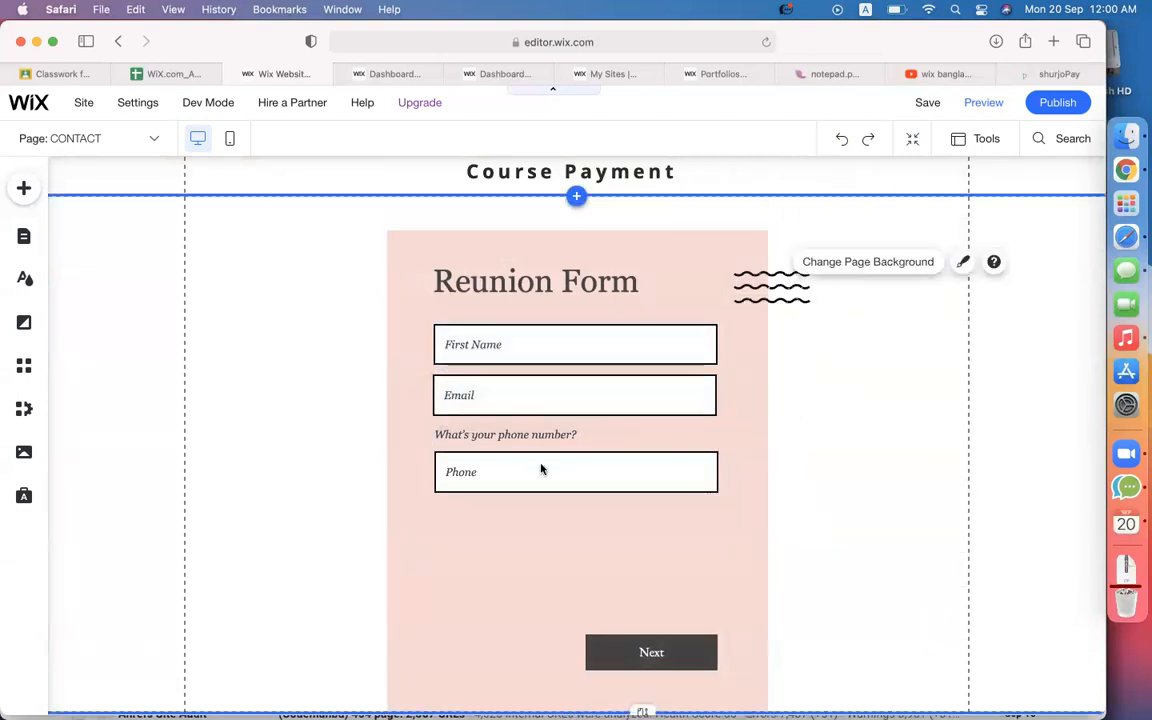
{"action": "left_click", "coordinate": [541, 469]}
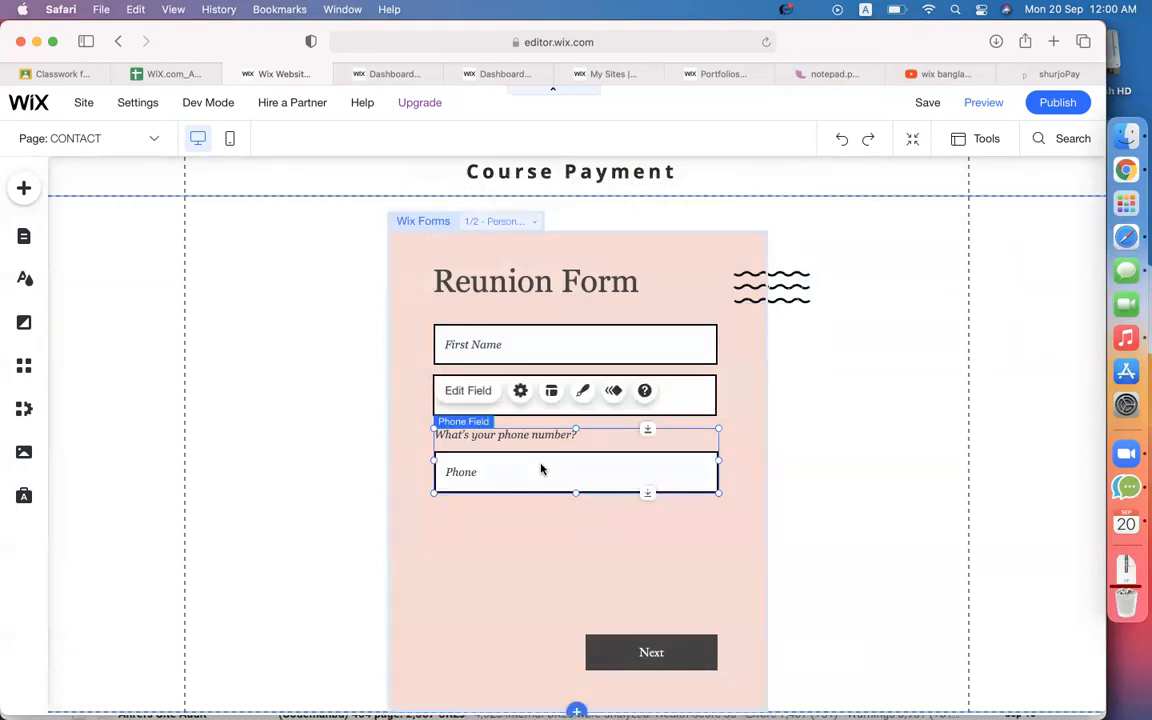
{"action": "left_click", "coordinate": [479, 395]}
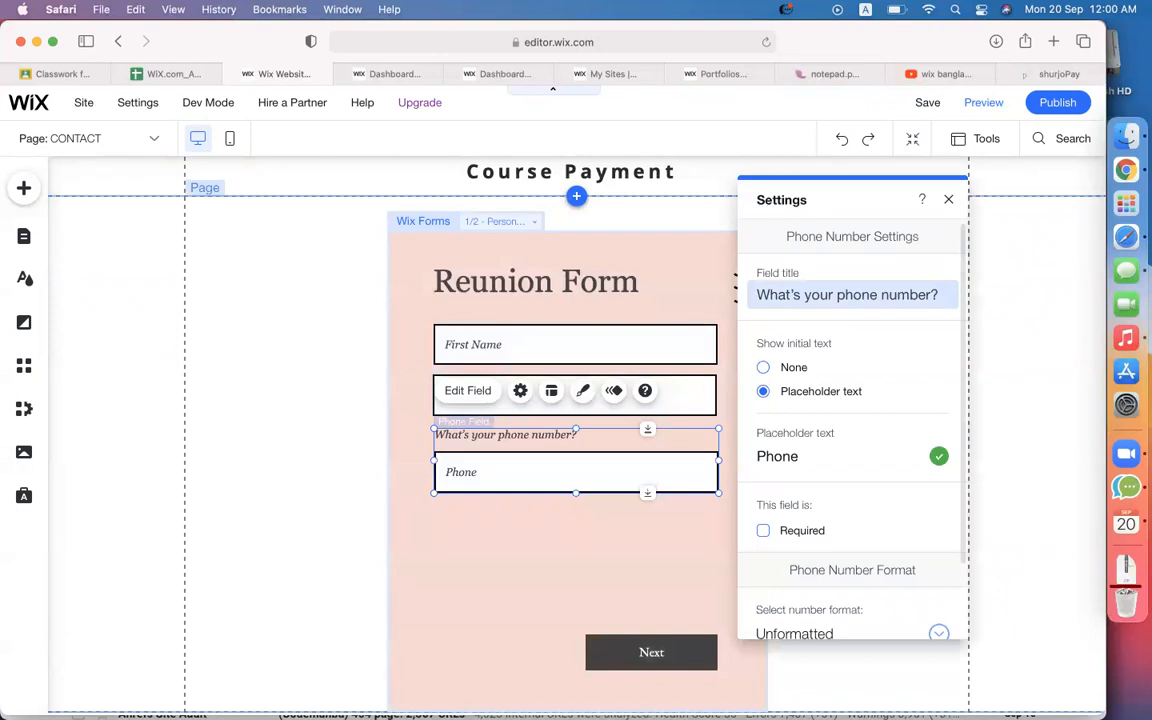
{"action": "key", "text": "BackSpace"}
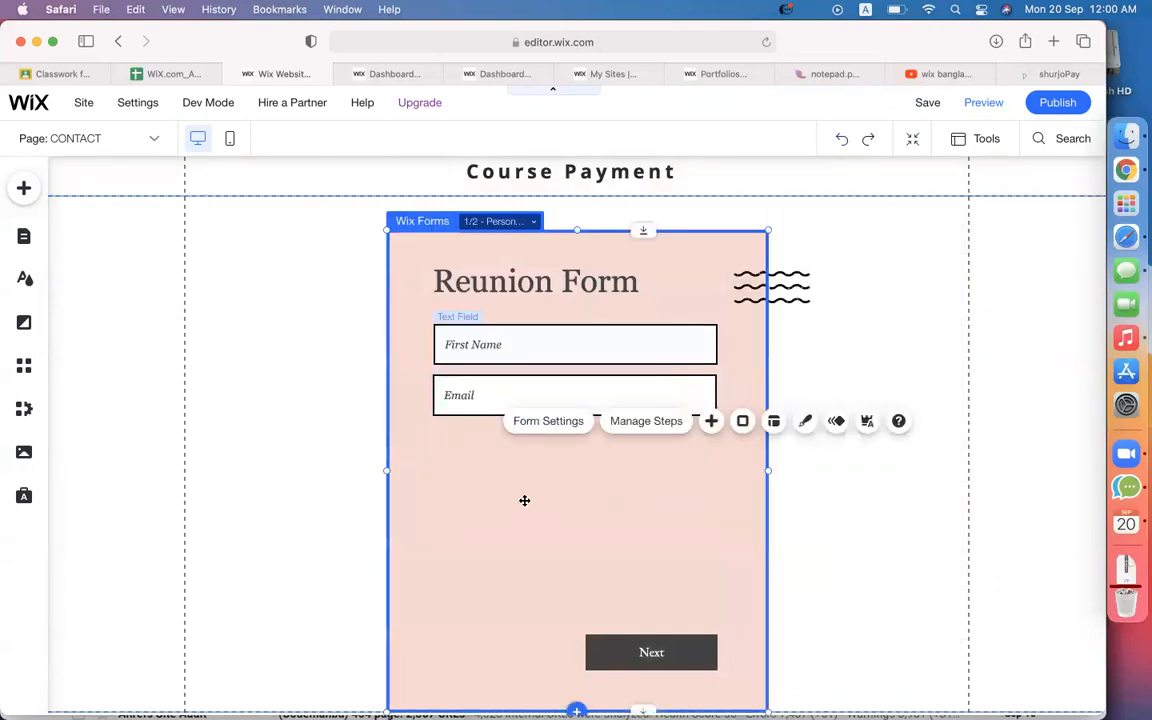
{"action": "left_click", "coordinate": [921, 290]}
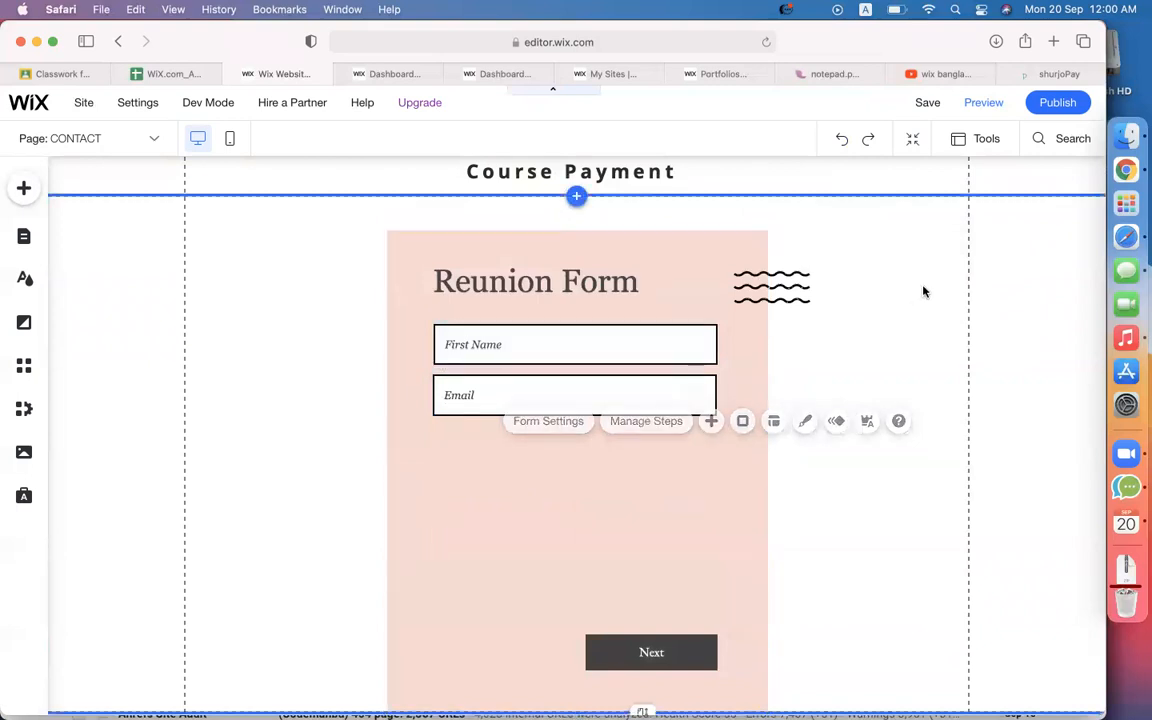
{"action": "left_click", "coordinate": [841, 141]}
Clear the Phone field's question title in its field settings.
{"action": "left_click", "coordinate": [493, 491]}
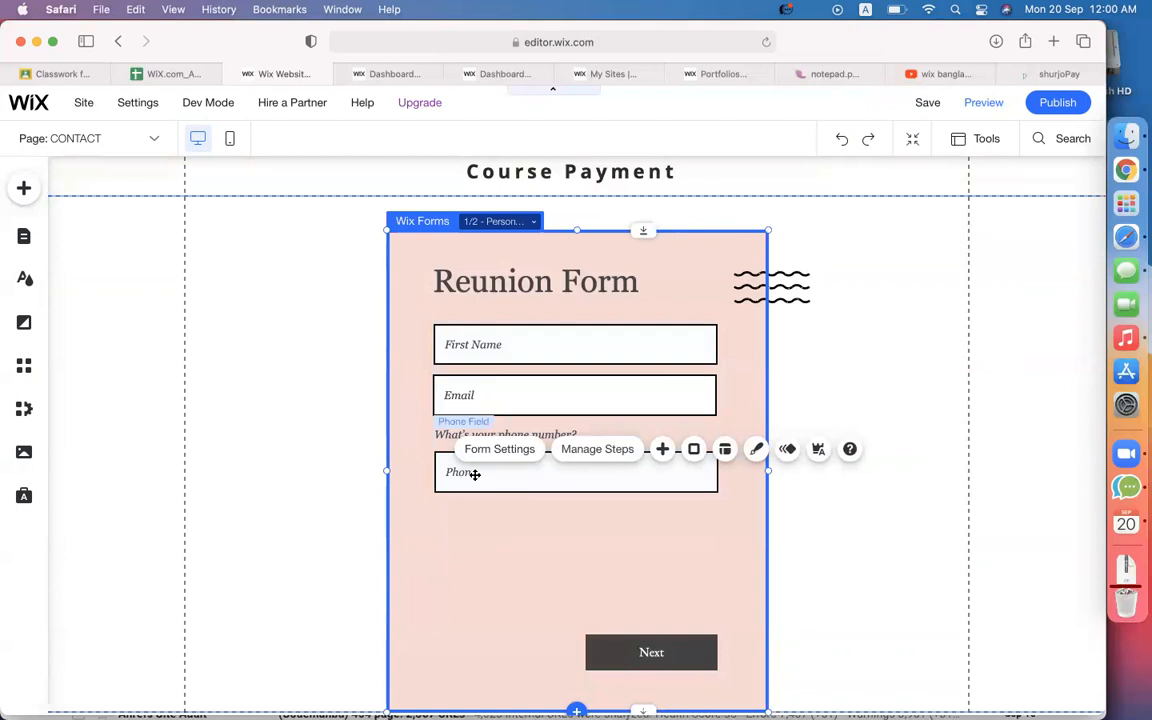
{"action": "left_click", "coordinate": [470, 473]}
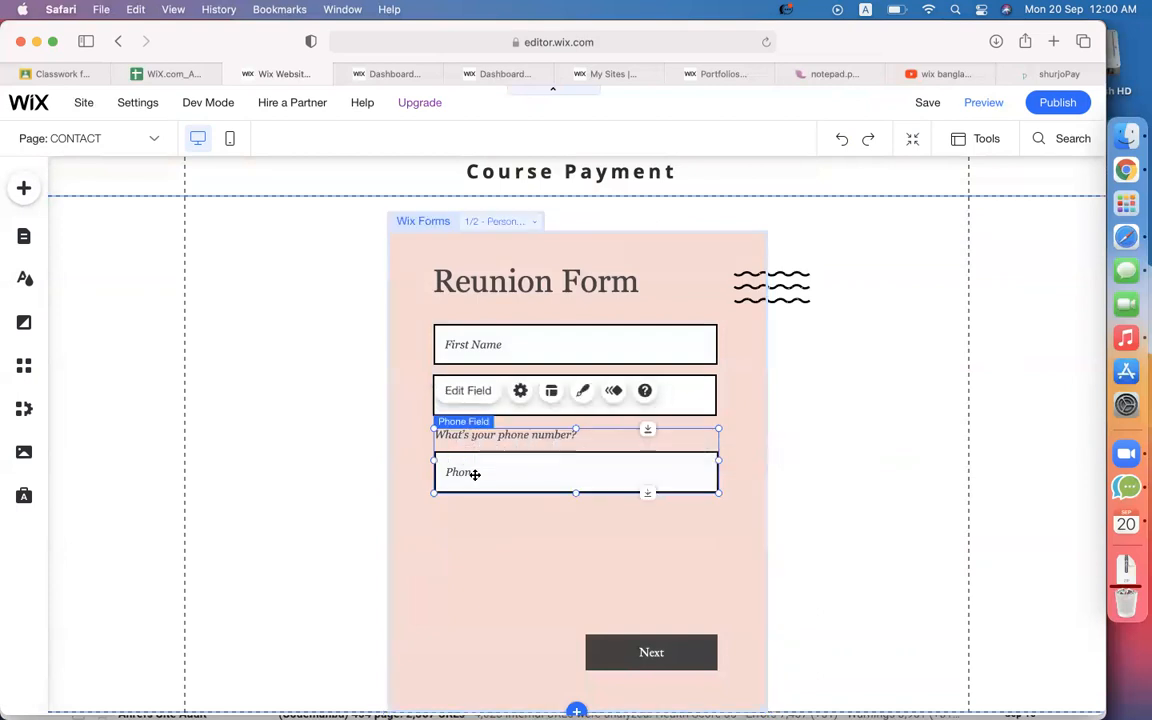
{"action": "left_click", "coordinate": [470, 392]}
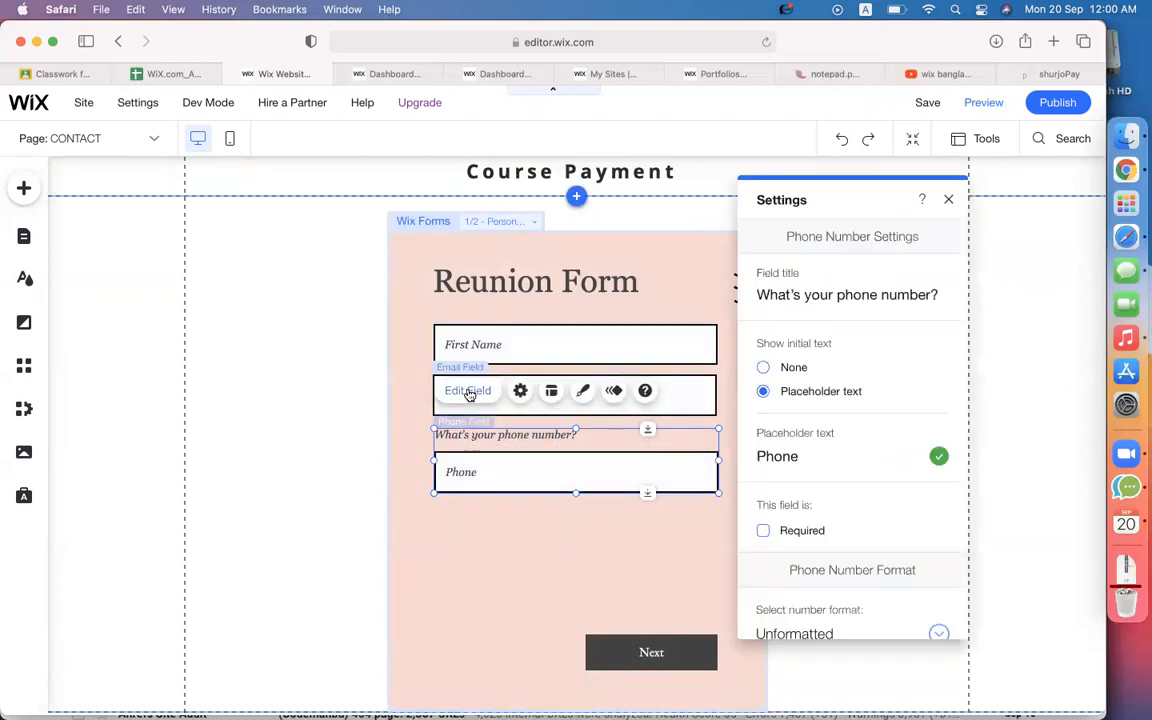
{"action": "triple_click", "coordinate": [811, 287]}
{"action": "key", "text": "BackSpace"}
Move the Next button up directly beneath the Phone field.
{"action": "left_click", "coordinate": [586, 545]}
{"action": "scroll", "coordinate": [586, 546], "scroll_direction": "down", "scroll_amount": 2}
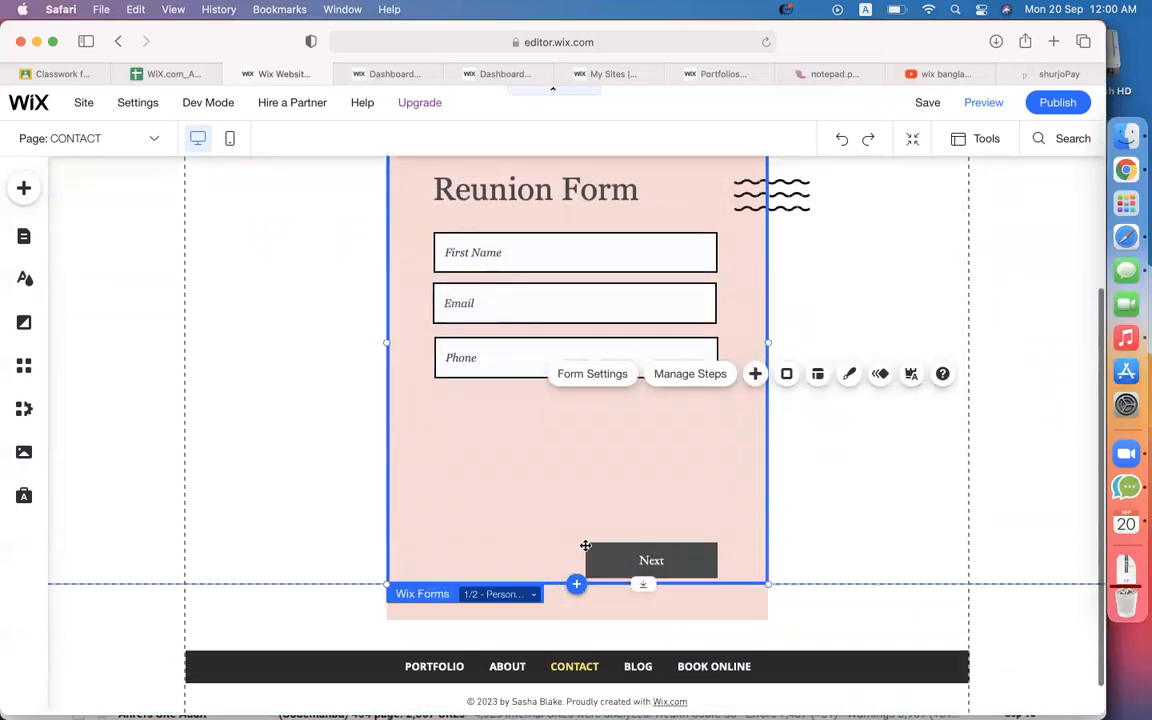
{"action": "left_click", "coordinate": [587, 511]}
{"action": "left_click_drag", "start_coordinate": [587, 511], "coordinate": [465, 372]}
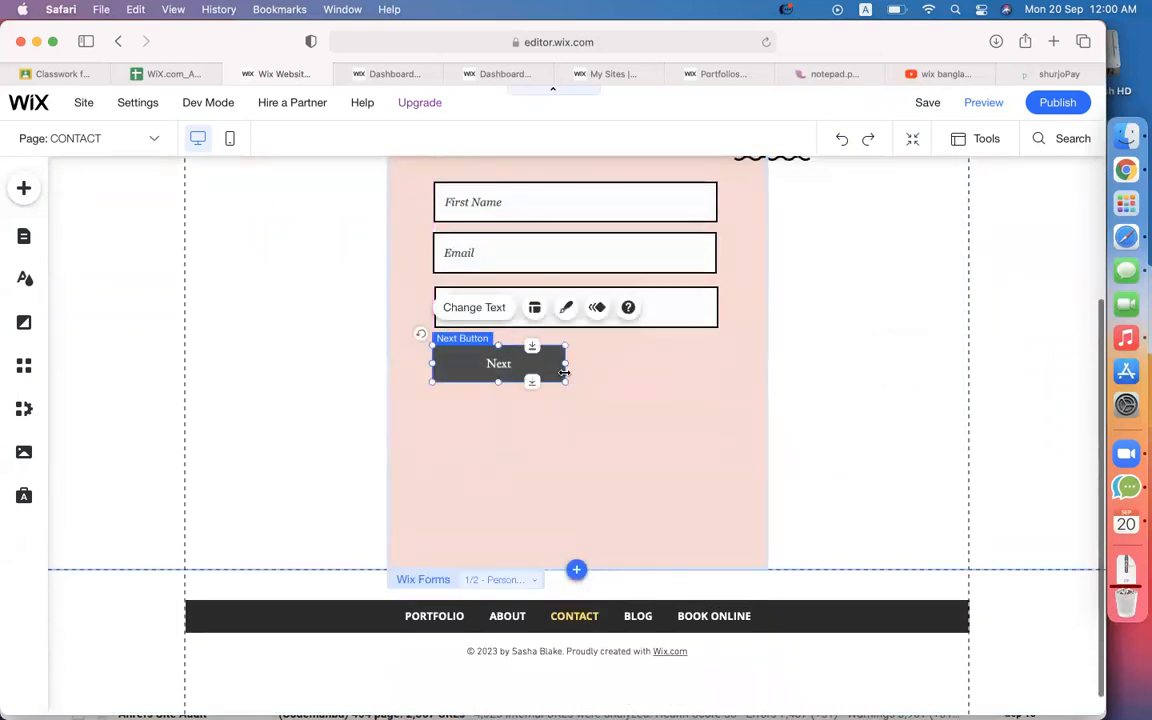
Stretch the Next button to span the full form width beneath the Phone field.
{"action": "left_click_drag", "start_coordinate": [564, 372], "coordinate": [717, 362]}
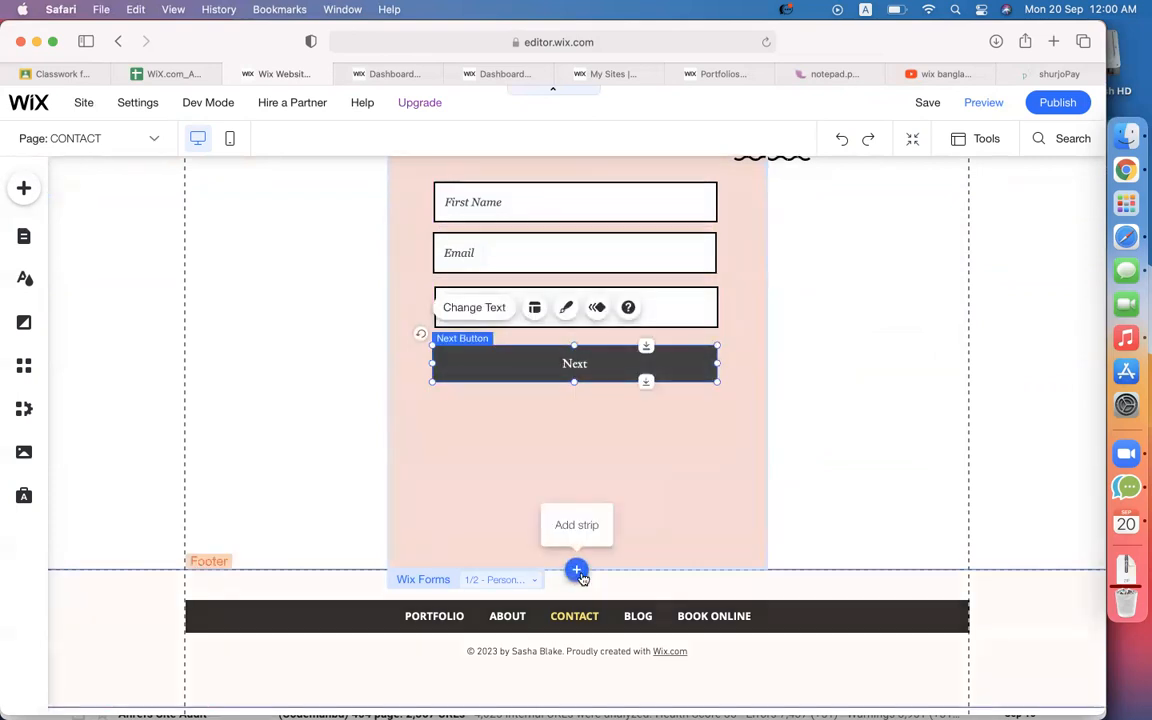
{"action": "left_click", "coordinate": [577, 571]}
{"action": "left_click", "coordinate": [851, 458]}
{"action": "scroll", "coordinate": [550, 494], "scroll_direction": "down", "scroll_amount": 1}
{"action": "scroll", "coordinate": [550, 494], "scroll_direction": "up", "scroll_amount": 3}
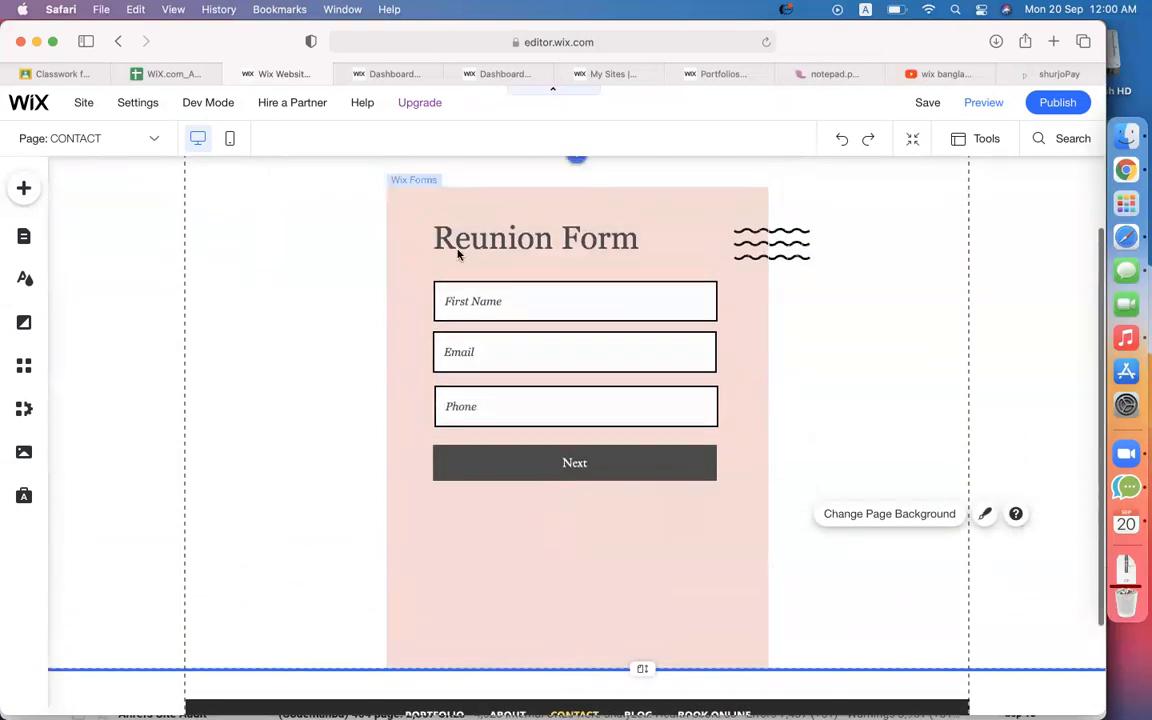
{"action": "left_click", "coordinate": [458, 303]}
{"action": "left_click", "coordinate": [458, 303]}
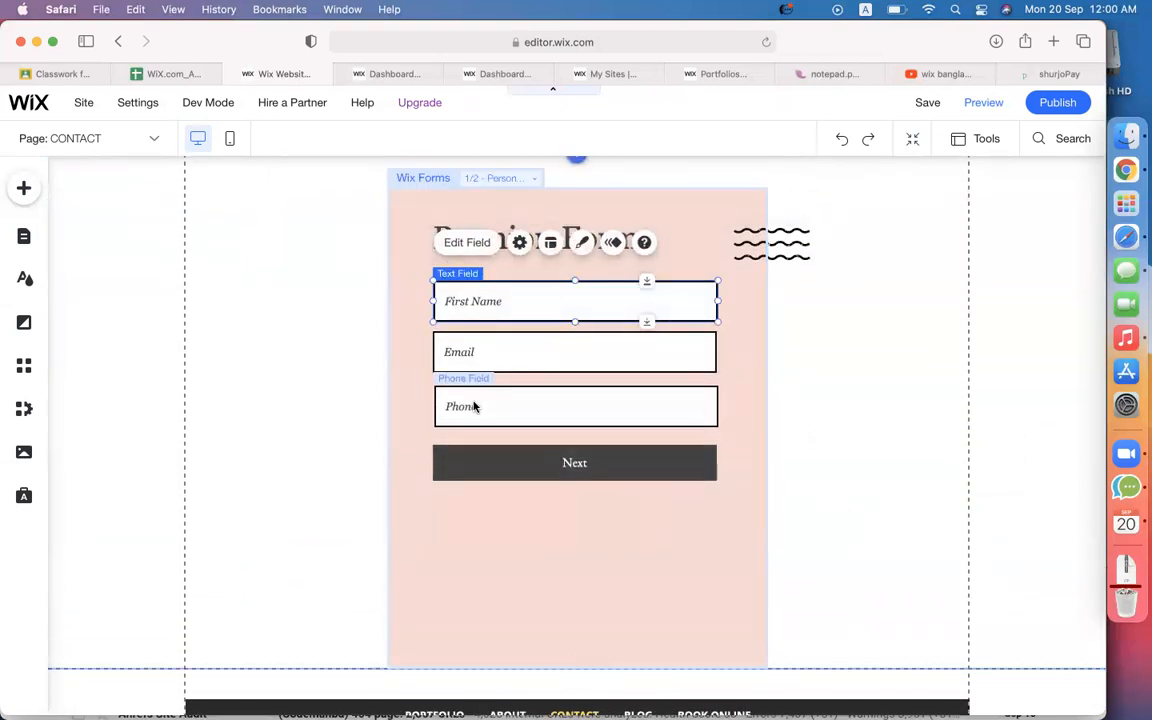
{"action": "scroll", "coordinate": [475, 406], "scroll_direction": "up", "scroll_amount": 2}
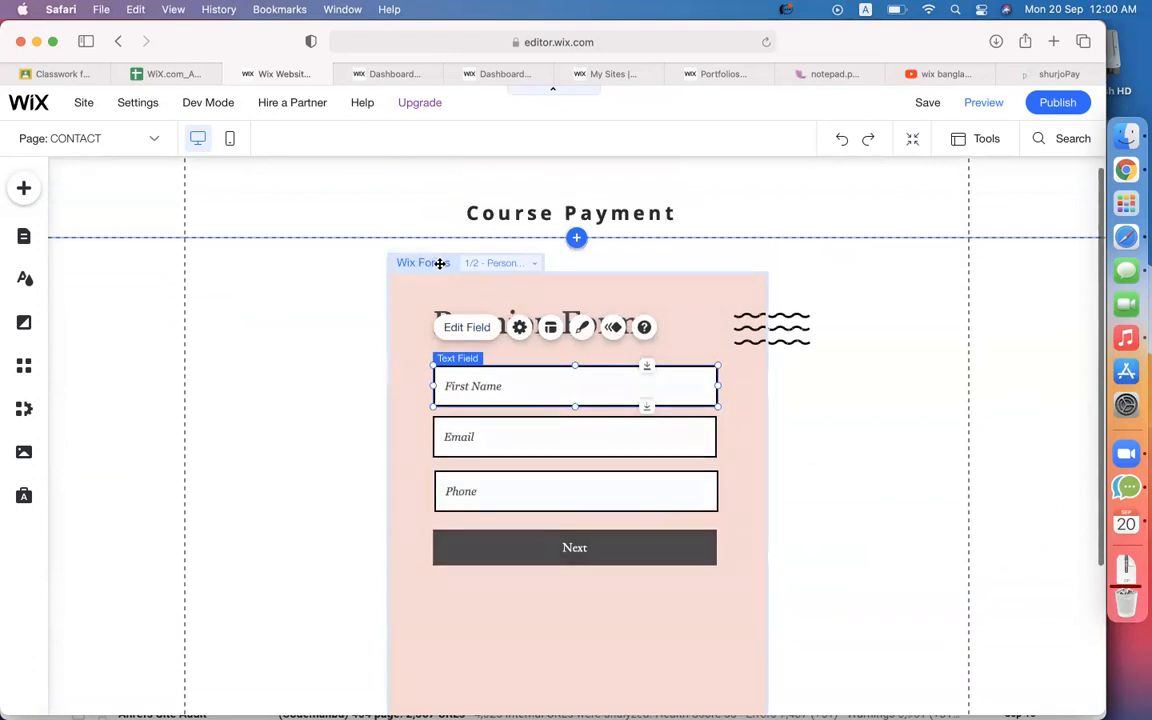
{"action": "left_click", "coordinate": [493, 263]}
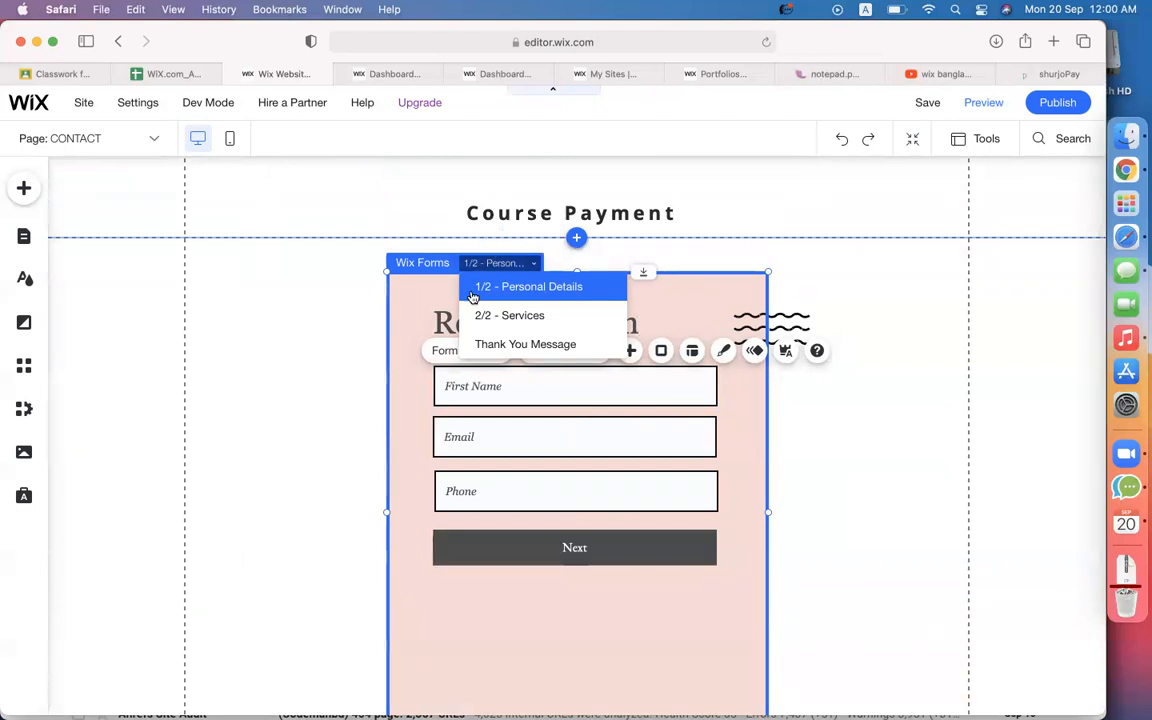
{"action": "left_click", "coordinate": [529, 316]}
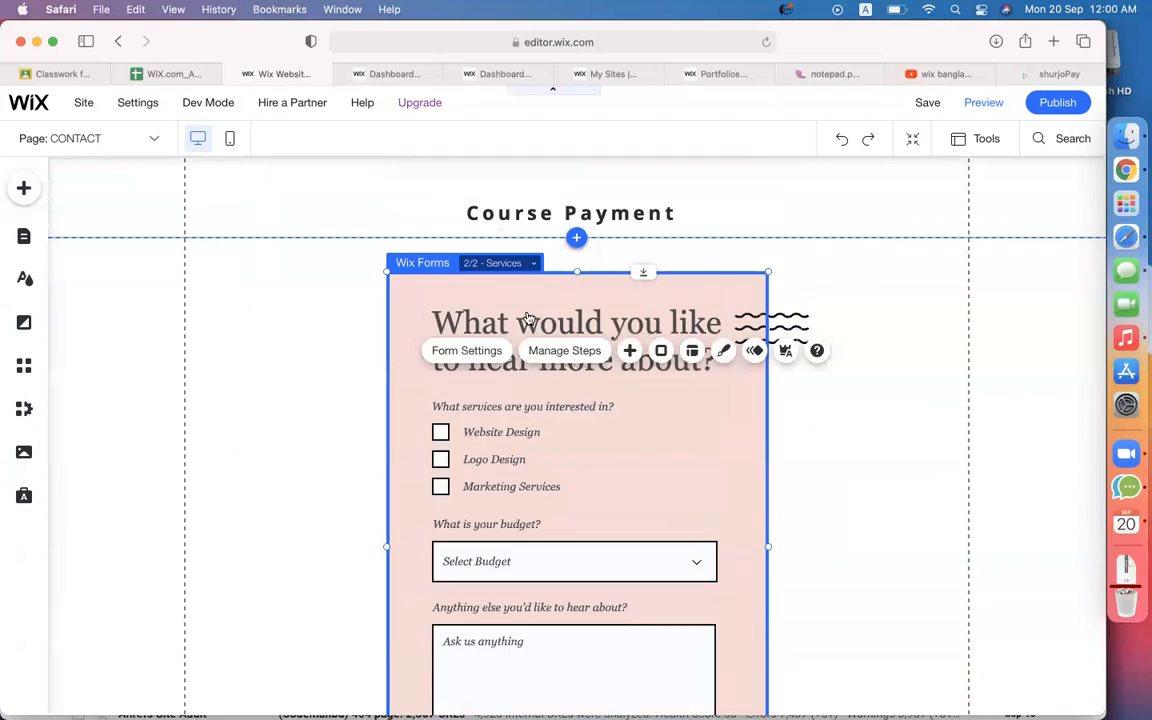
{"action": "scroll", "coordinate": [633, 431], "scroll_direction": "down", "scroll_amount": 4}
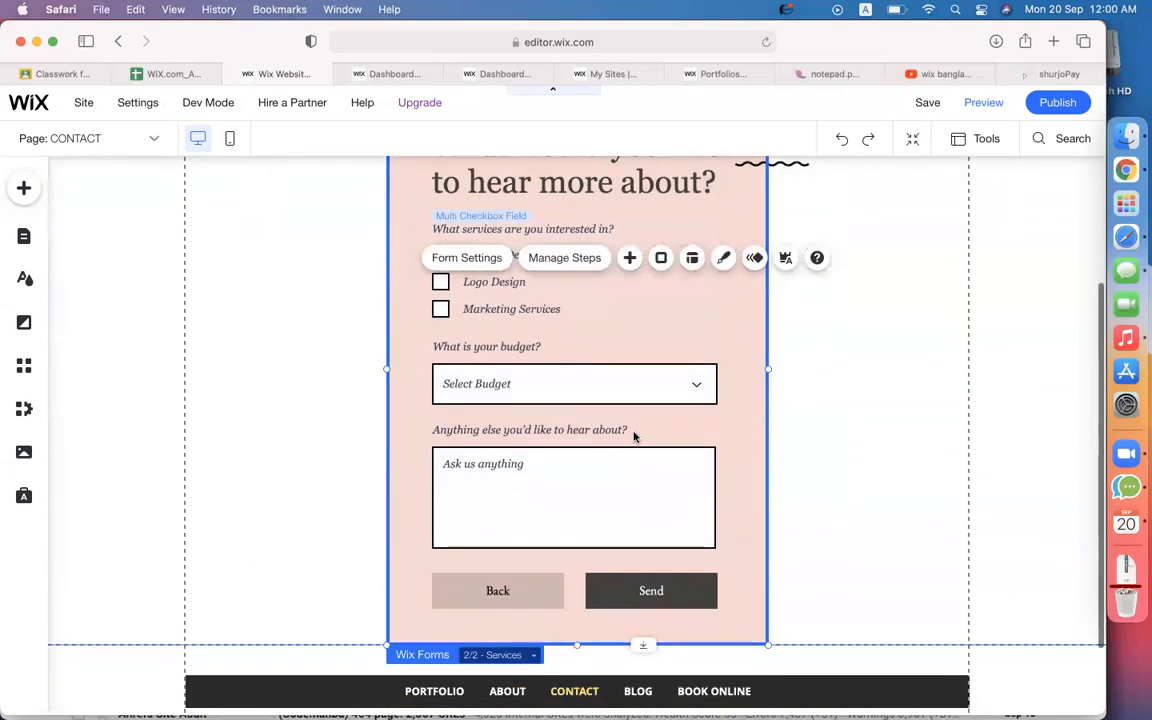
{"action": "scroll", "coordinate": [633, 431], "scroll_direction": "up", "scroll_amount": 4}
{"action": "scroll", "coordinate": [633, 431], "scroll_direction": "up", "scroll_amount": 1}
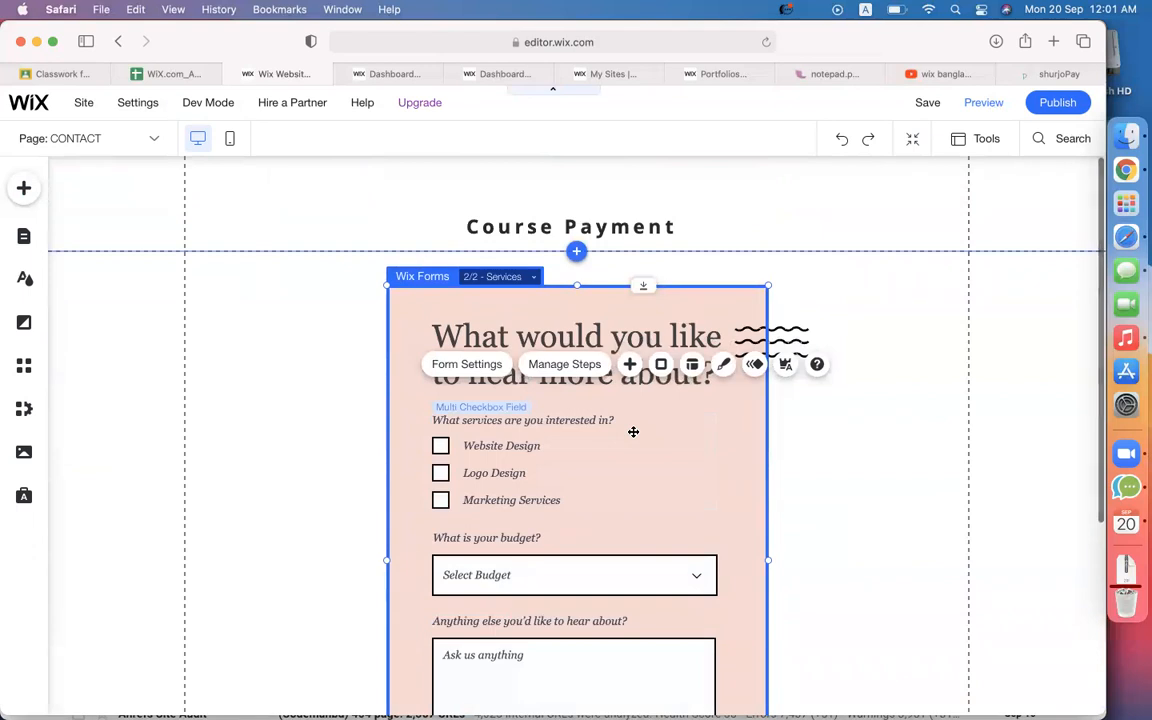
{"action": "scroll", "coordinate": [854, 463], "scroll_direction": "down", "scroll_amount": 1}
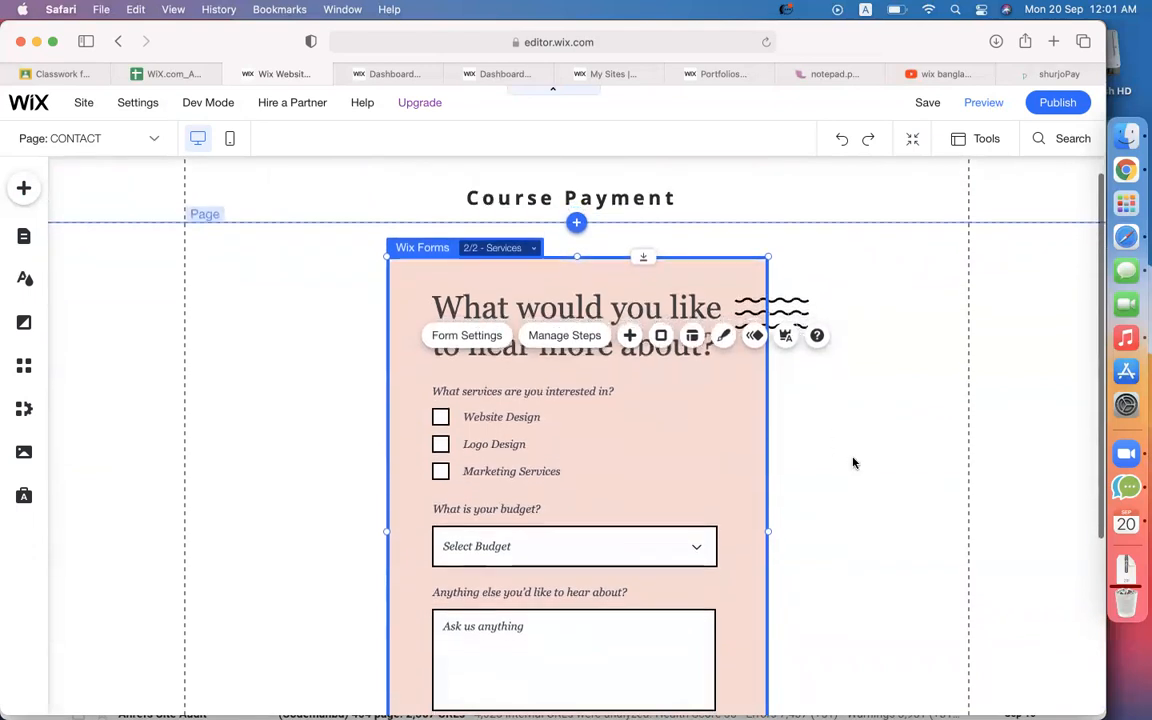
Replace the Services step heading 'What would you like to hear more about?' with 'Reunion Info'.
{"action": "left_click", "coordinate": [549, 309]}
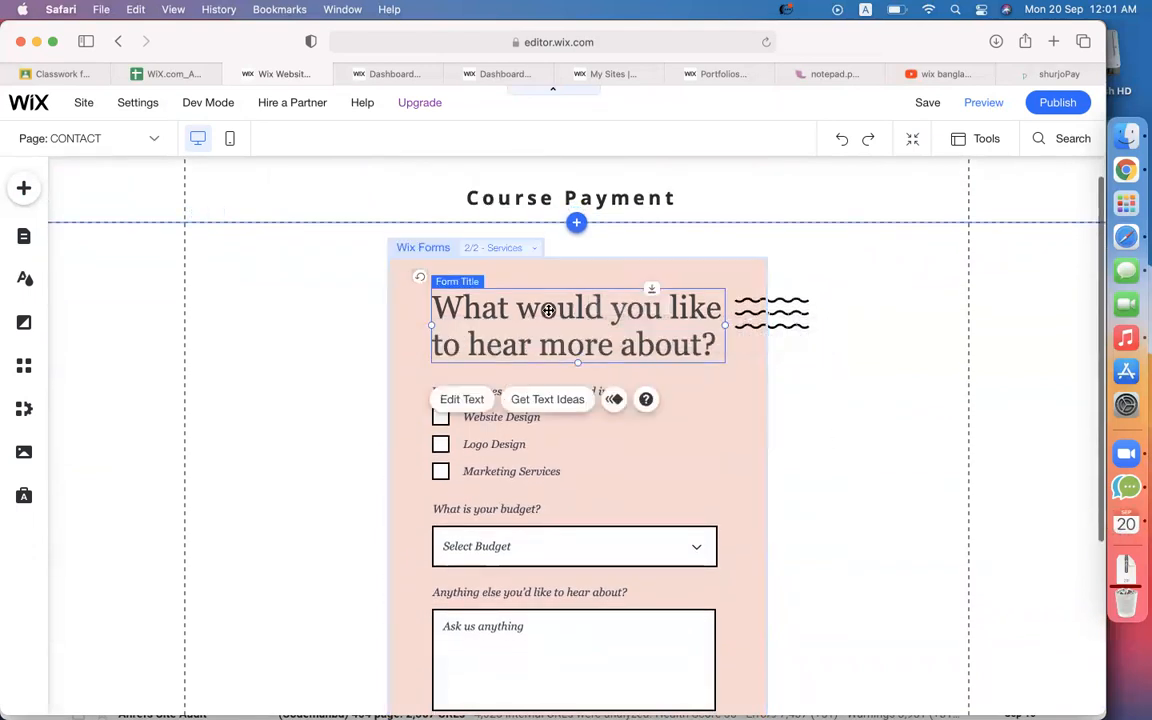
{"action": "double_click", "coordinate": [549, 310]}
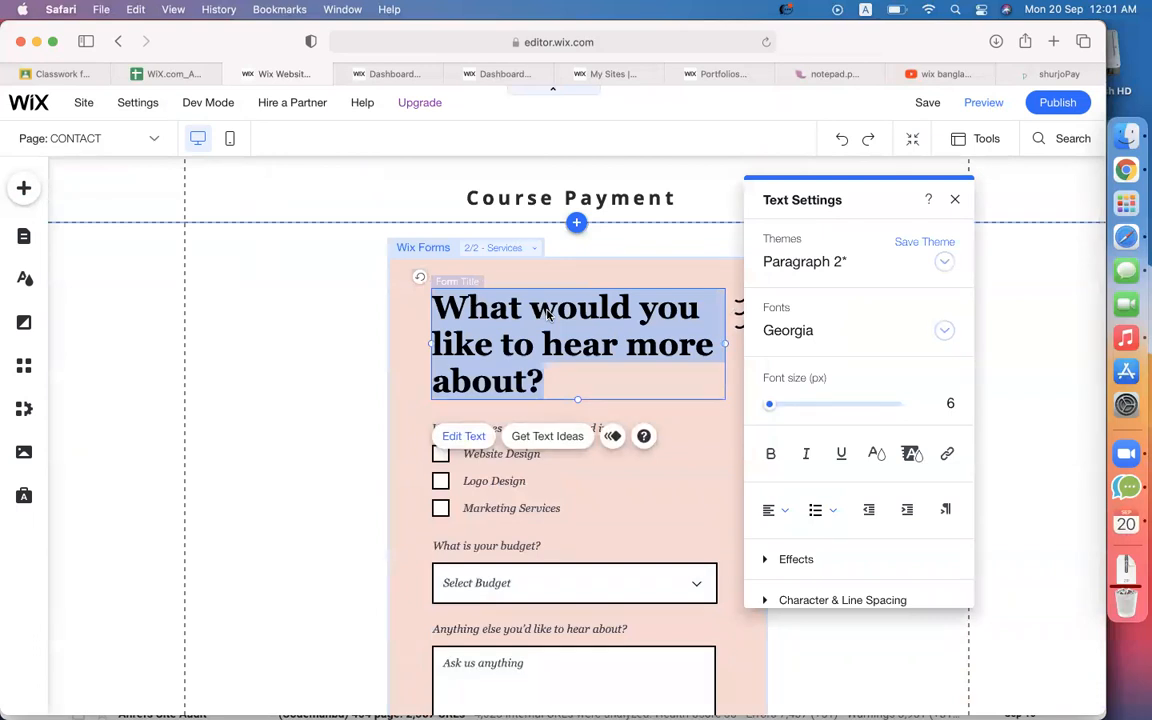
{"action": "type", "text": "Reunion"}
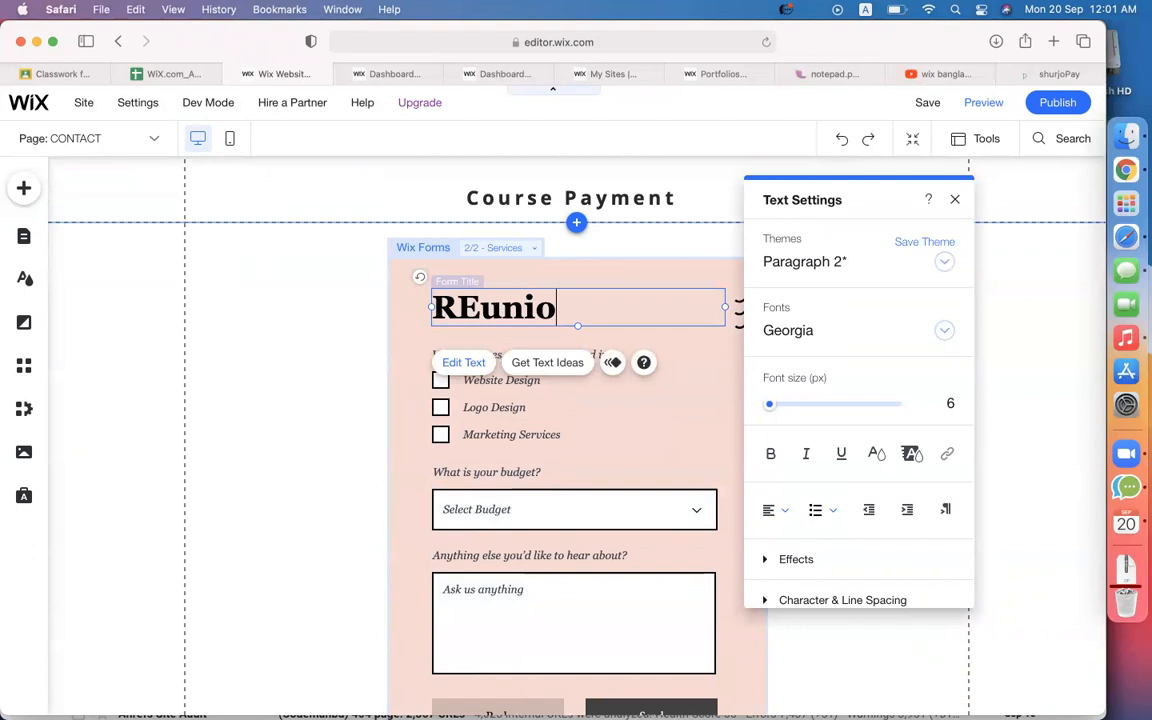
{"action": "type", "text": "OInf"}
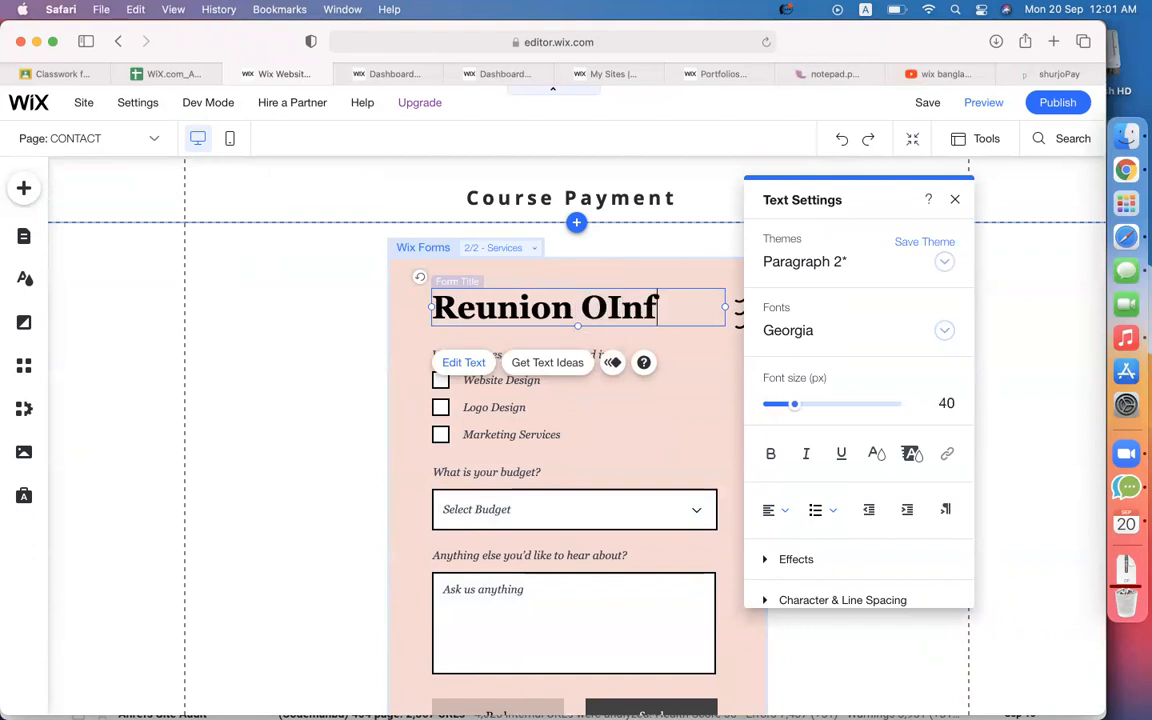
{"action": "key", "text": "BackSpace"}
{"action": "key", "text": "BackSpace"}
{"action": "key", "text": "BackSpace"}
{"action": "key", "text": "BackSpace"}
{"action": "type", "text": "Info"}
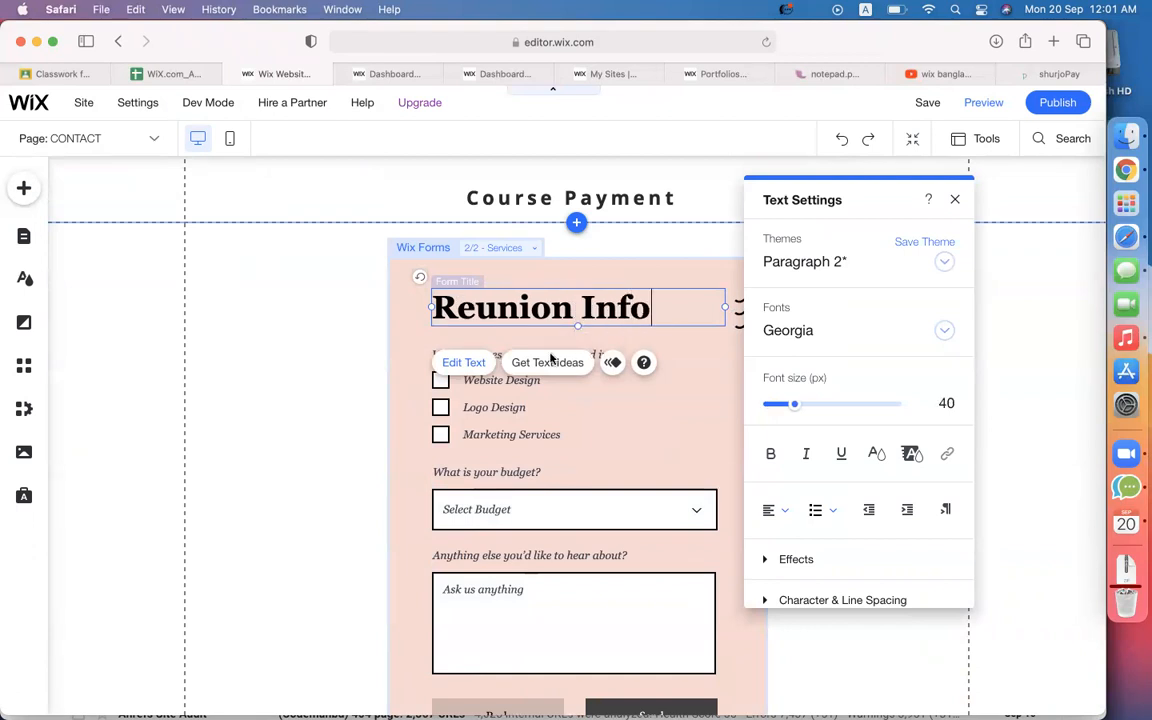
{"action": "left_click", "coordinate": [487, 410]}
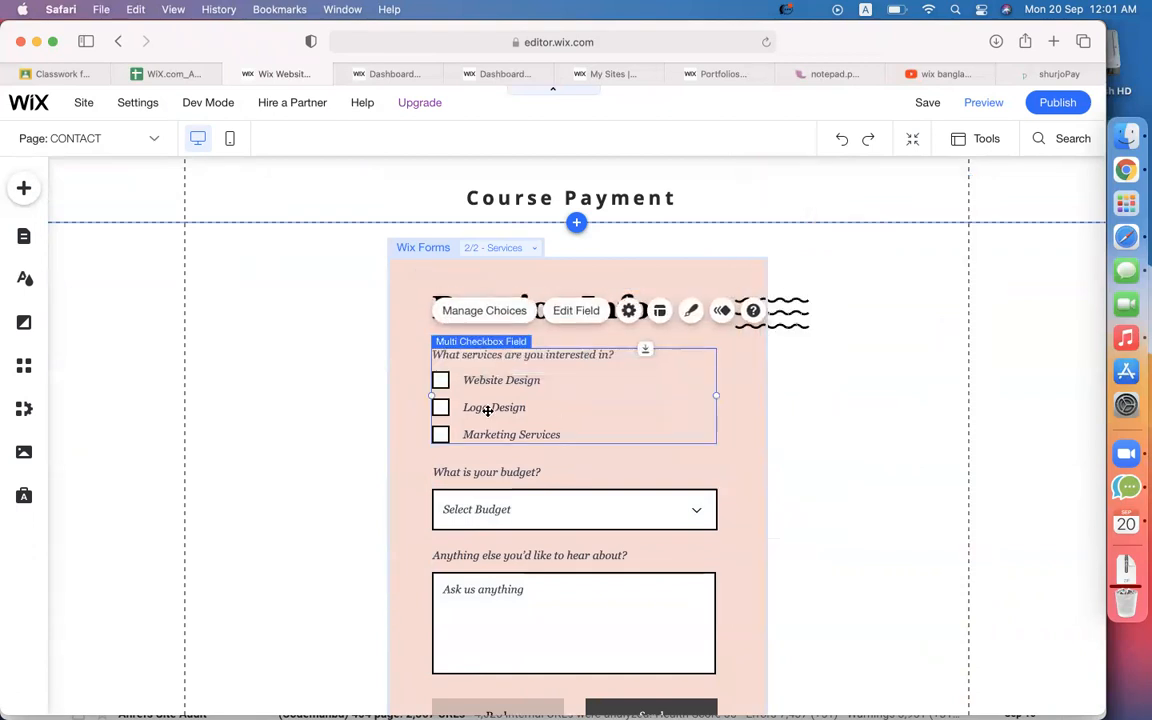
Retitle the checkbox question to 'Batch NO?'.
{"action": "double_click", "coordinate": [511, 355]}
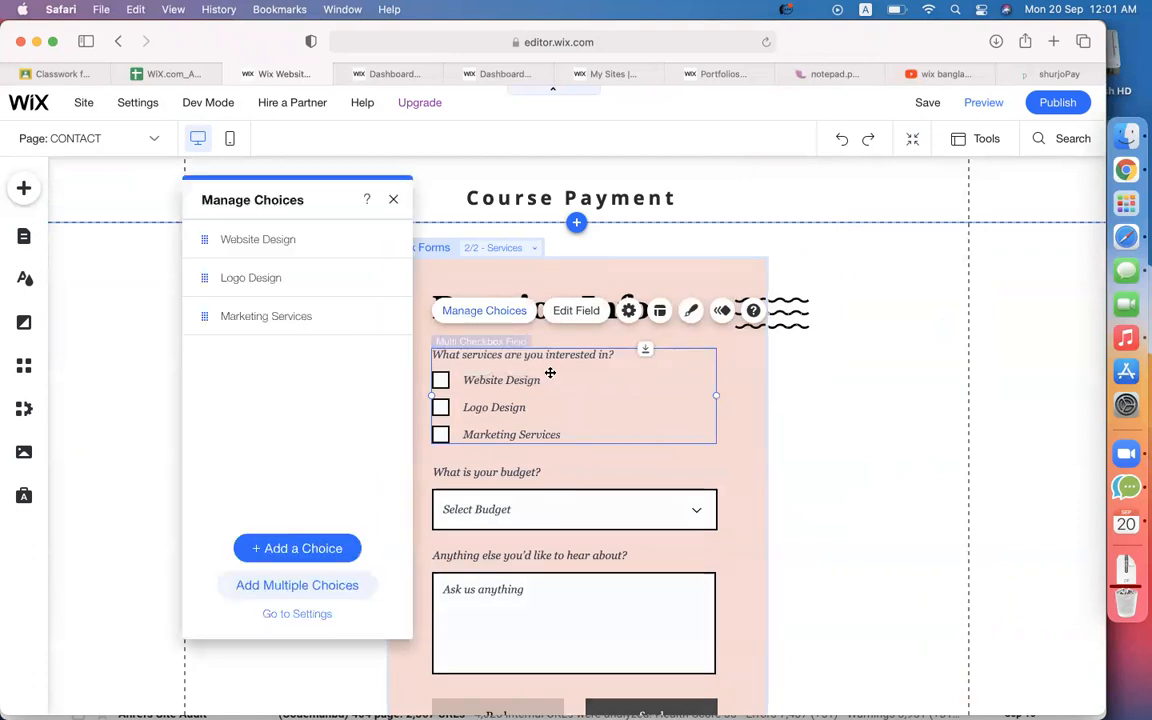
{"action": "left_click", "coordinate": [566, 313]}
{"action": "left_click", "coordinate": [800, 480]}
{"action": "type", "text": "Batch NO?"}
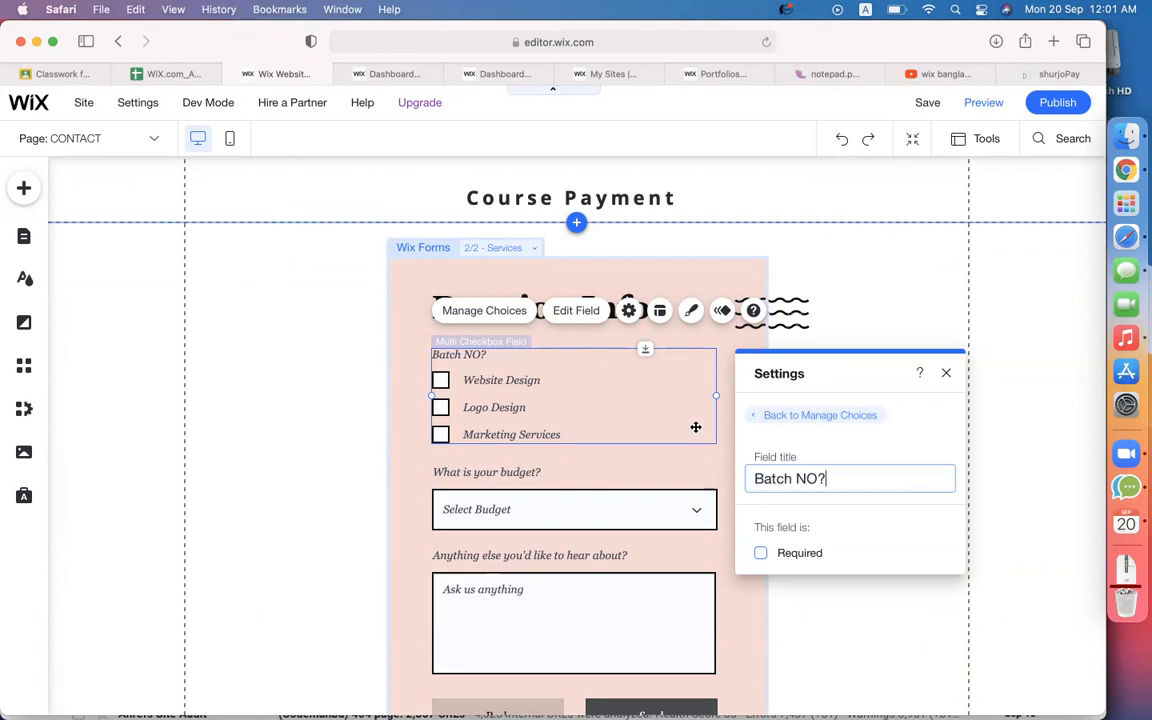
Rename the Website Design and Logo Design choices to CMBD-100 and CMBD-101.
{"action": "left_click", "coordinate": [463, 312]}
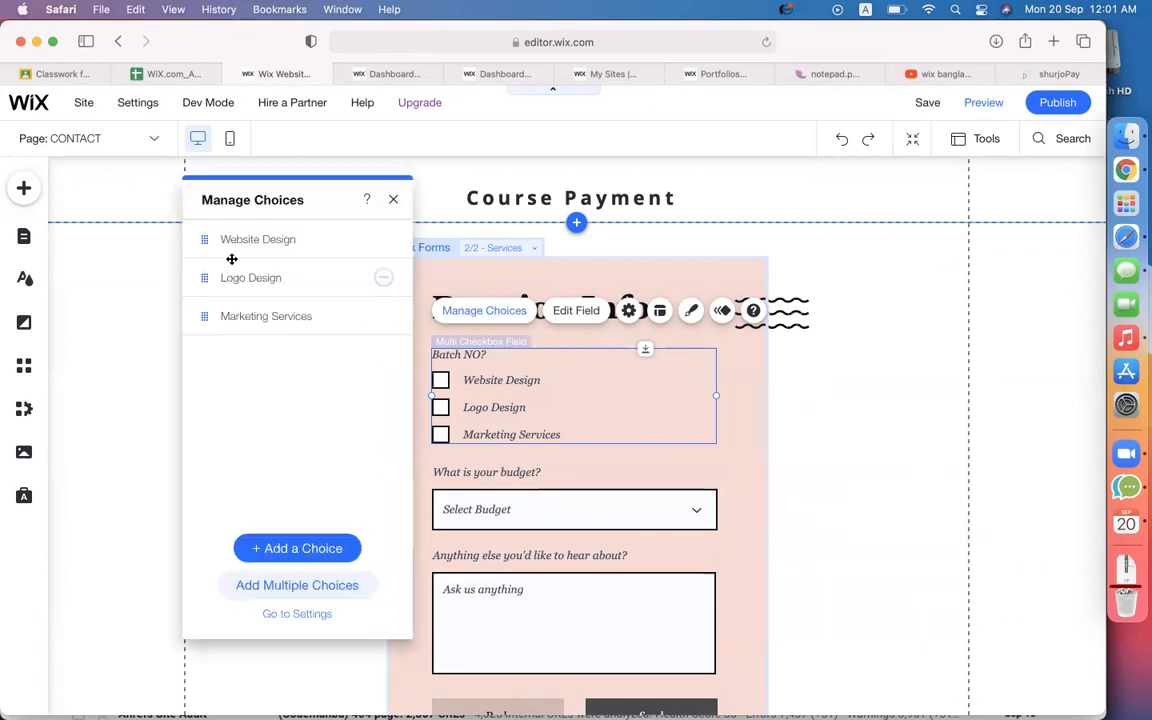
{"action": "left_click", "coordinate": [389, 239]}
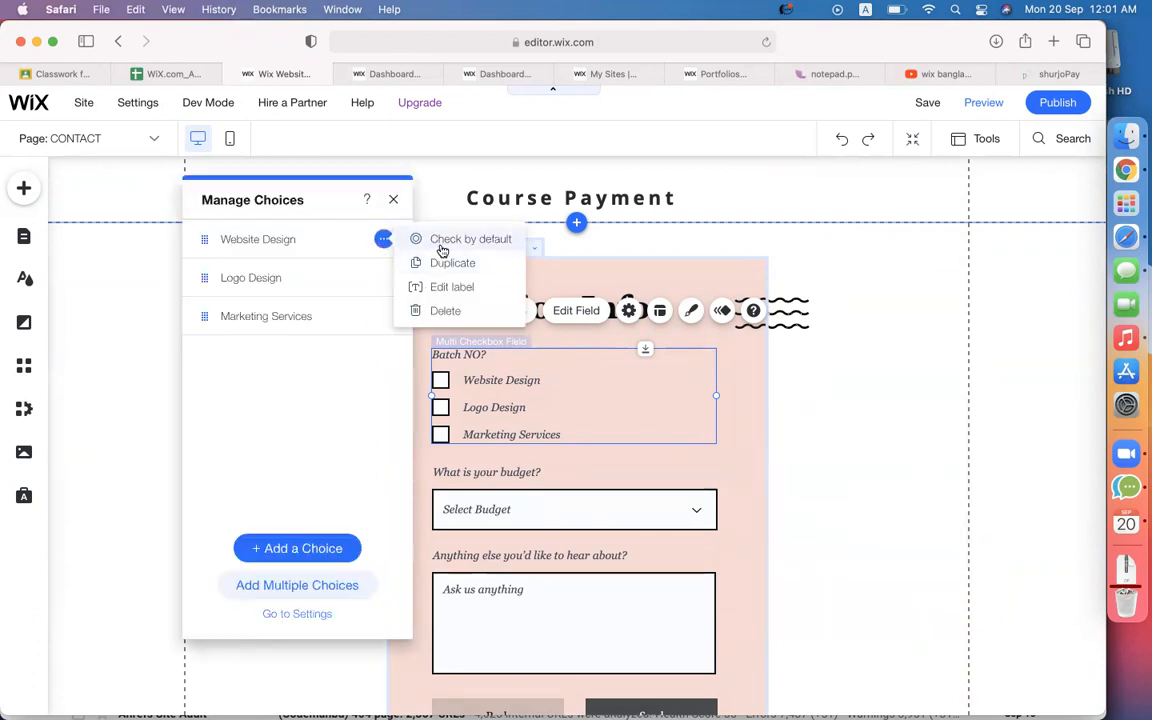
{"action": "left_click", "coordinate": [449, 286]}
{"action": "left_click", "coordinate": [286, 239]}
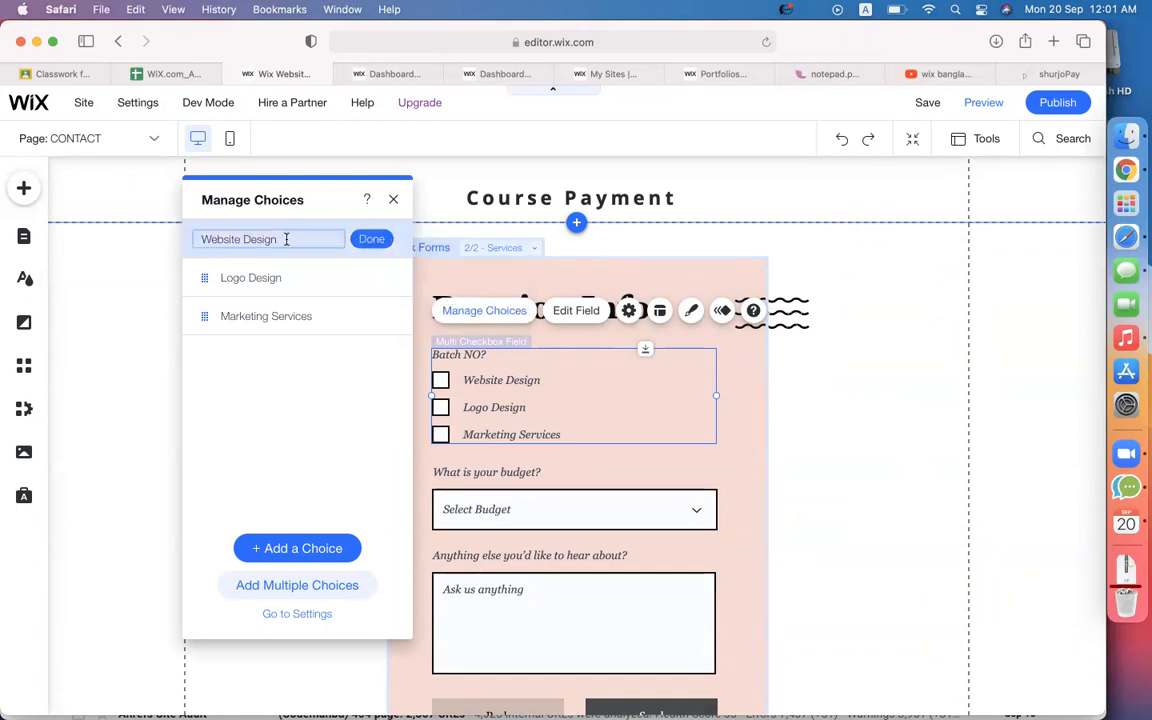
{"action": "key", "text": "super+a"}
{"action": "type", "text": "CMBD-100"}
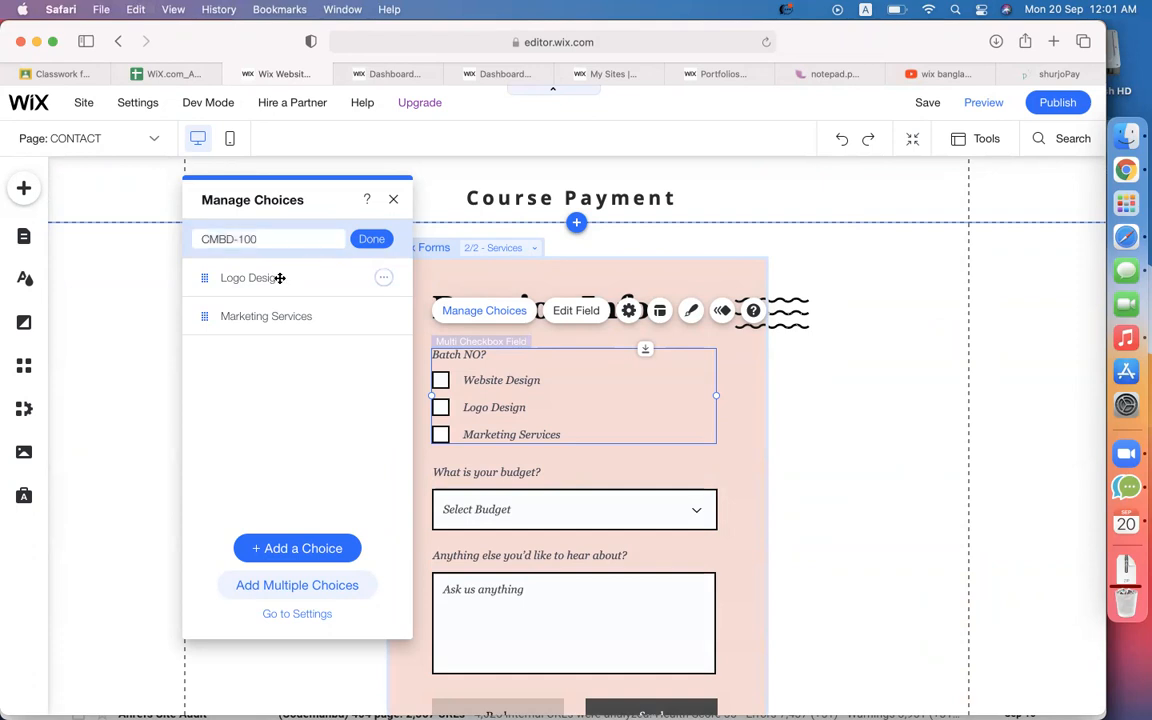
{"action": "left_click", "coordinate": [267, 278]}
{"action": "key", "text": "super+a"}
{"action": "type", "text": "CMBD-100"}
{"action": "key", "text": "BackSpace"}
{"action": "type", "text": "1"}
Rename the Marketing Services choice to CMBD-102.
{"action": "left_click", "coordinate": [262, 318]}
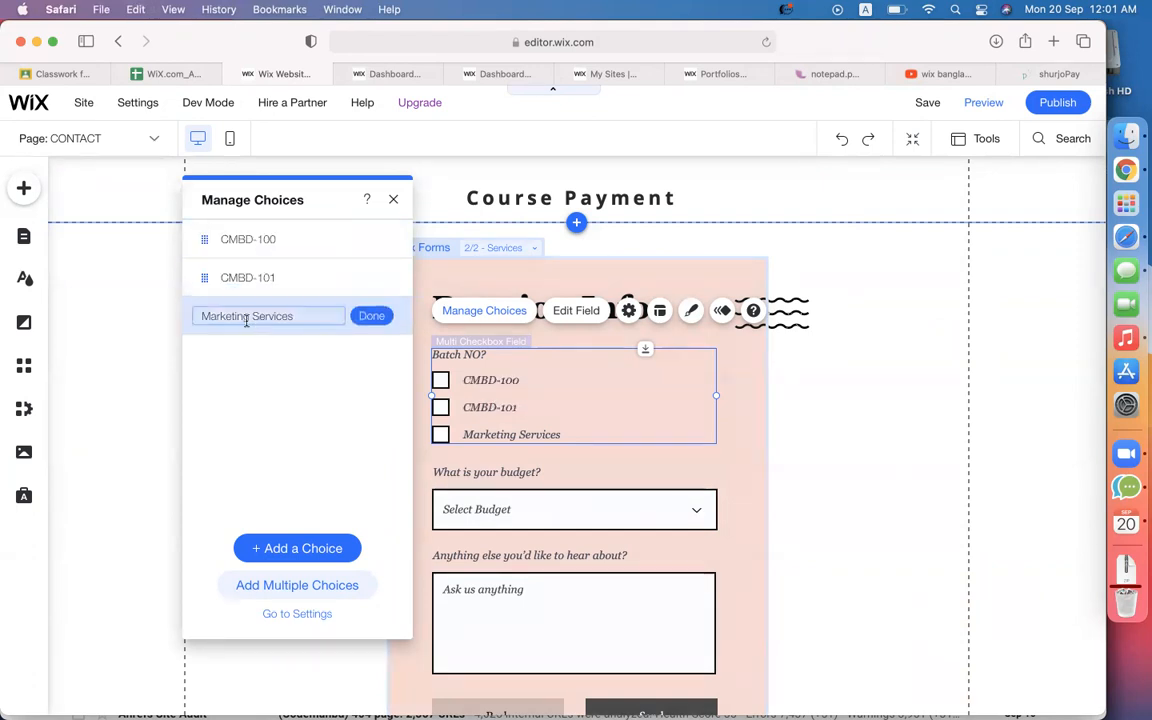
{"action": "key", "text": "super+a"}
{"action": "type", "text": "CMBD-101"}
{"action": "key", "text": "BackSpace"}
{"action": "type", "text": "2"}
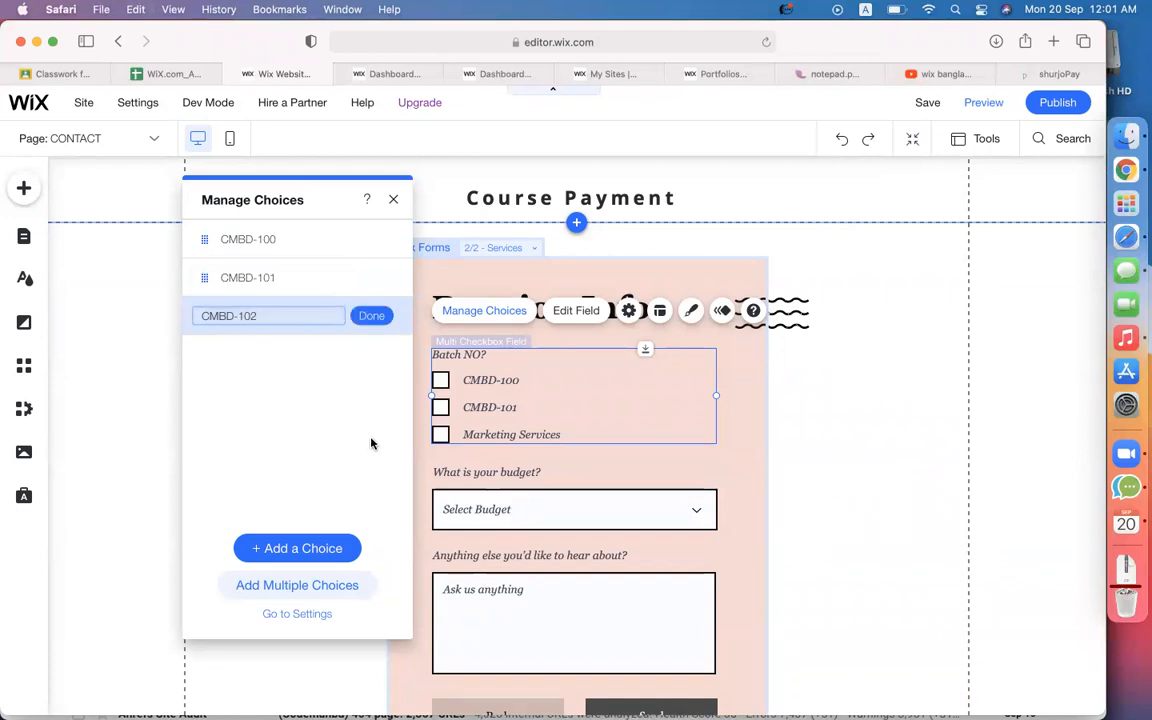
{"action": "left_click", "coordinate": [369, 315]}
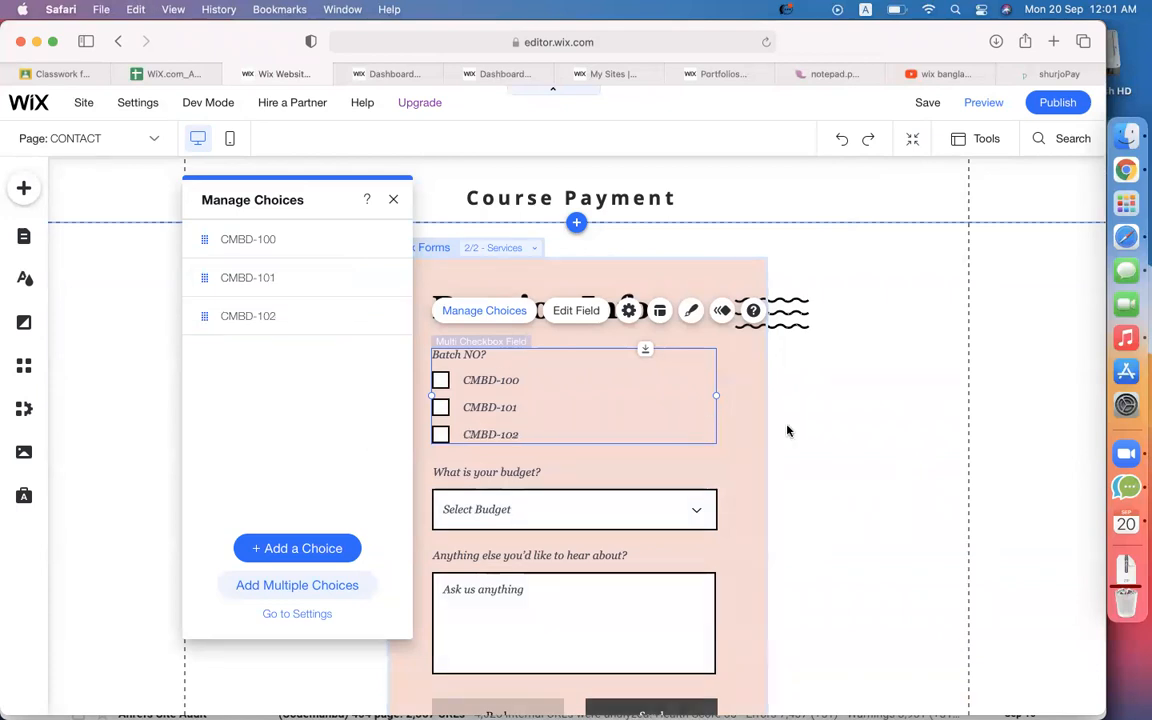
{"action": "scroll", "coordinate": [787, 430], "scroll_direction": "down", "scroll_amount": 2}
{"action": "left_click", "coordinate": [393, 199]}
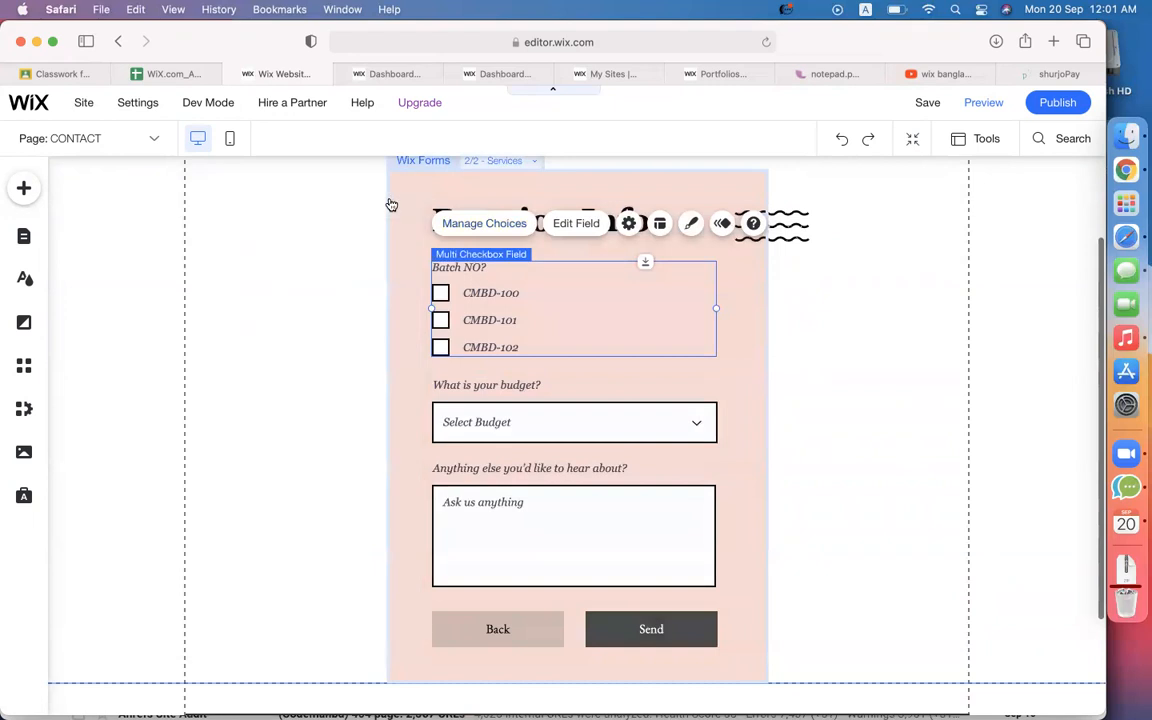
Retitle the budget dropdown question to 'When you will attend?'.
{"action": "left_click", "coordinate": [485, 436]}
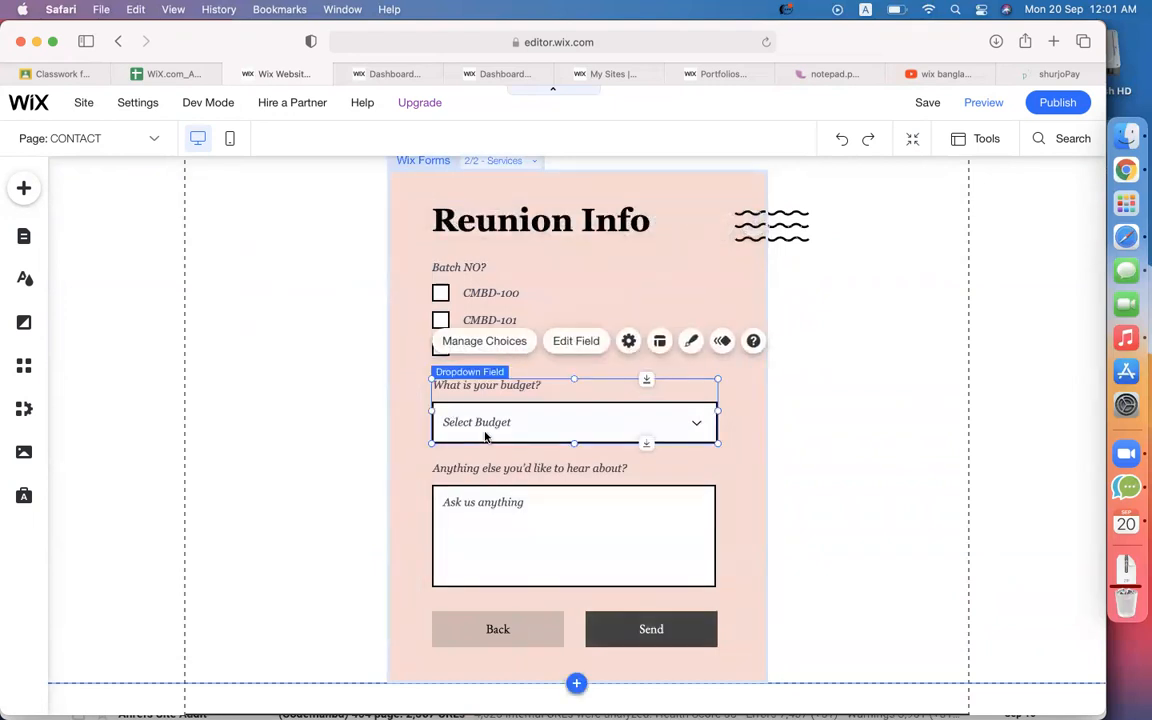
{"action": "left_click", "coordinate": [588, 343]}
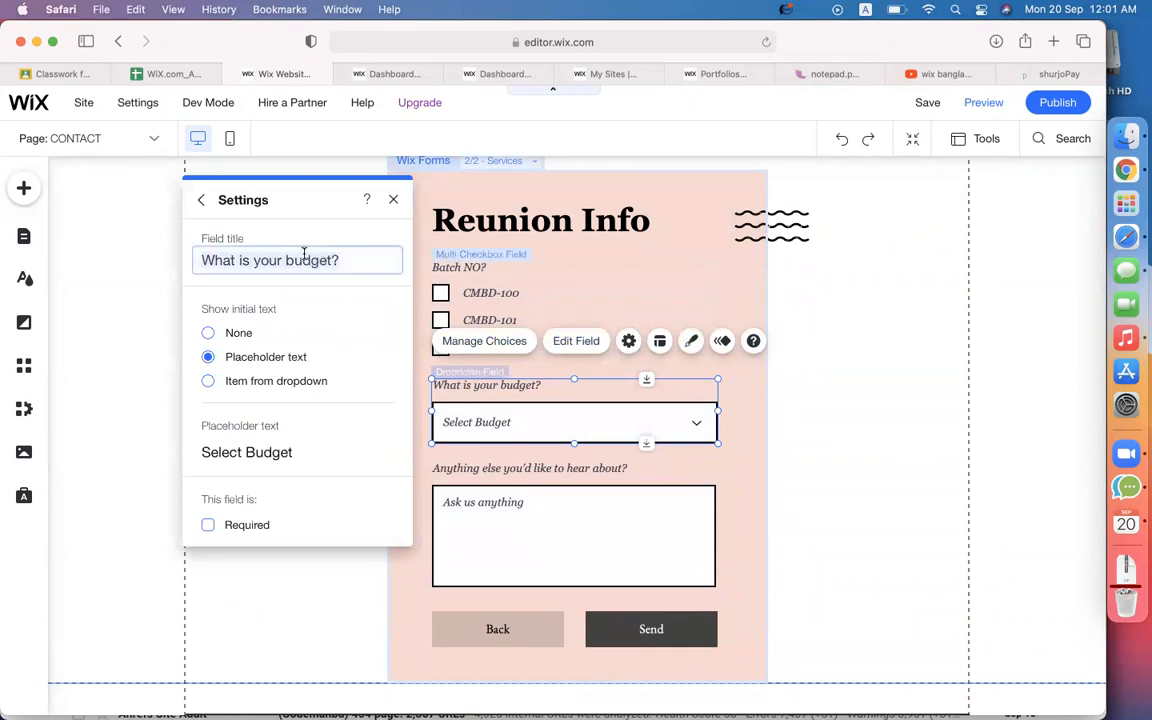
{"action": "triple_click", "coordinate": [304, 253]}
{"action": "type", "text": "Wh"}
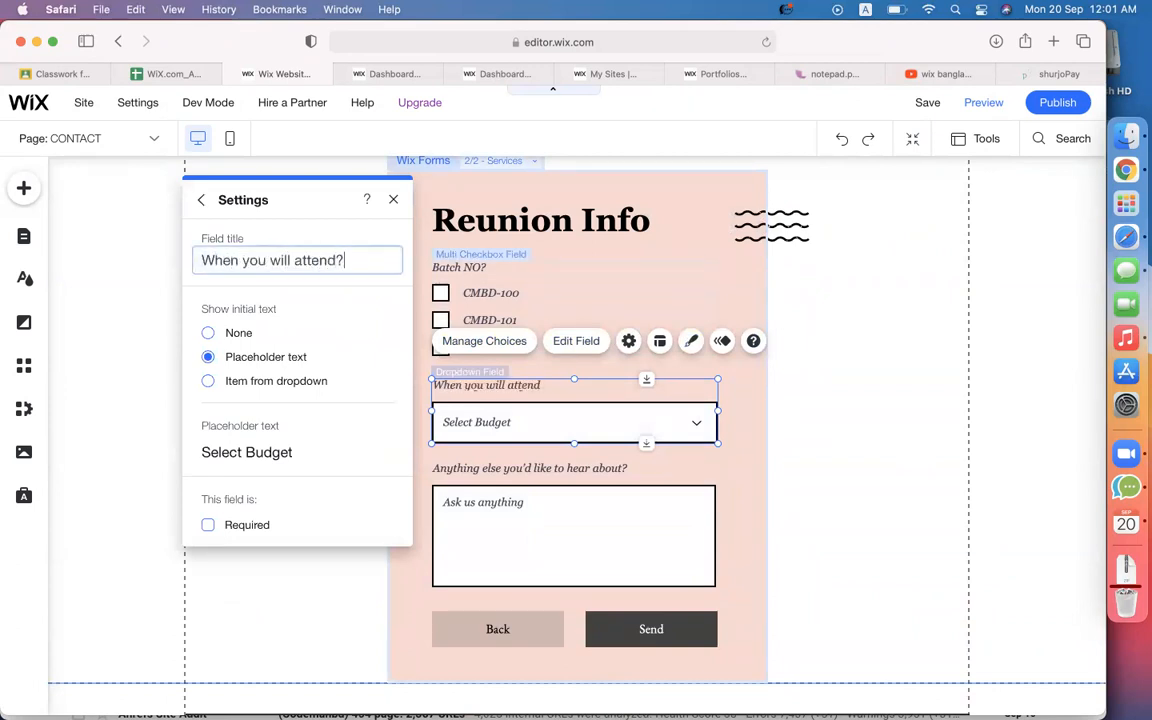
{"action": "left_click", "coordinate": [536, 430]}
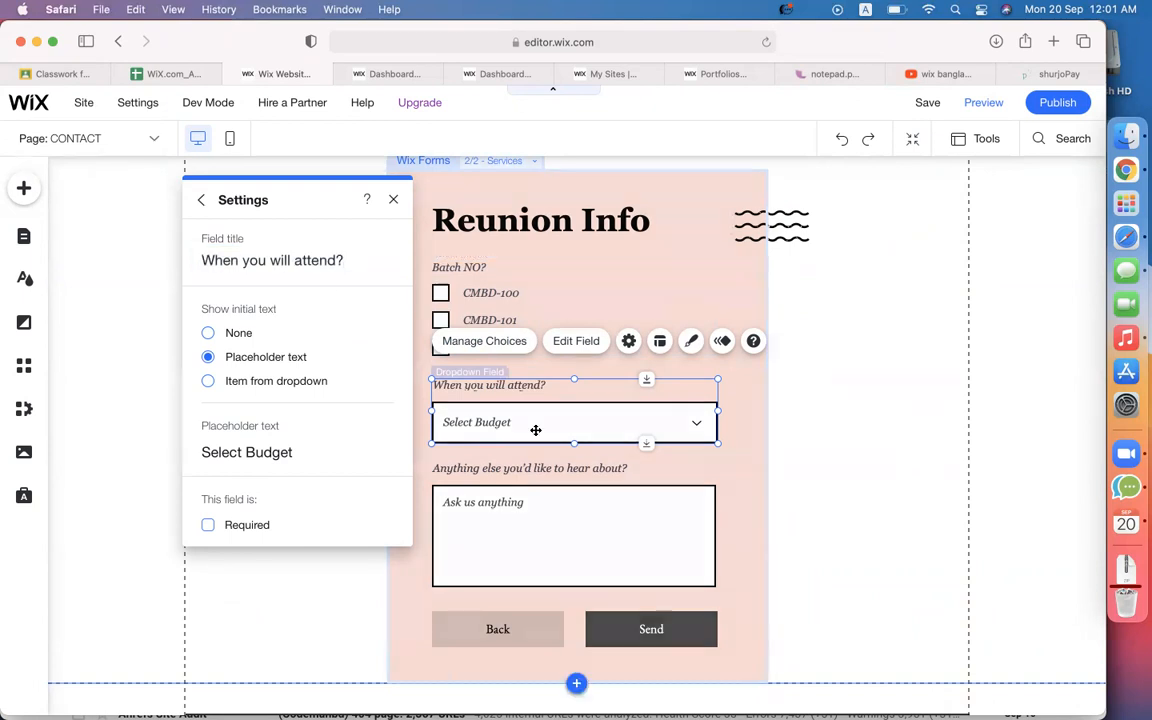
Delete the $100 - $200 and Other choices and relabel the remaining two Noon and Night.
{"action": "left_click", "coordinate": [484, 341]}
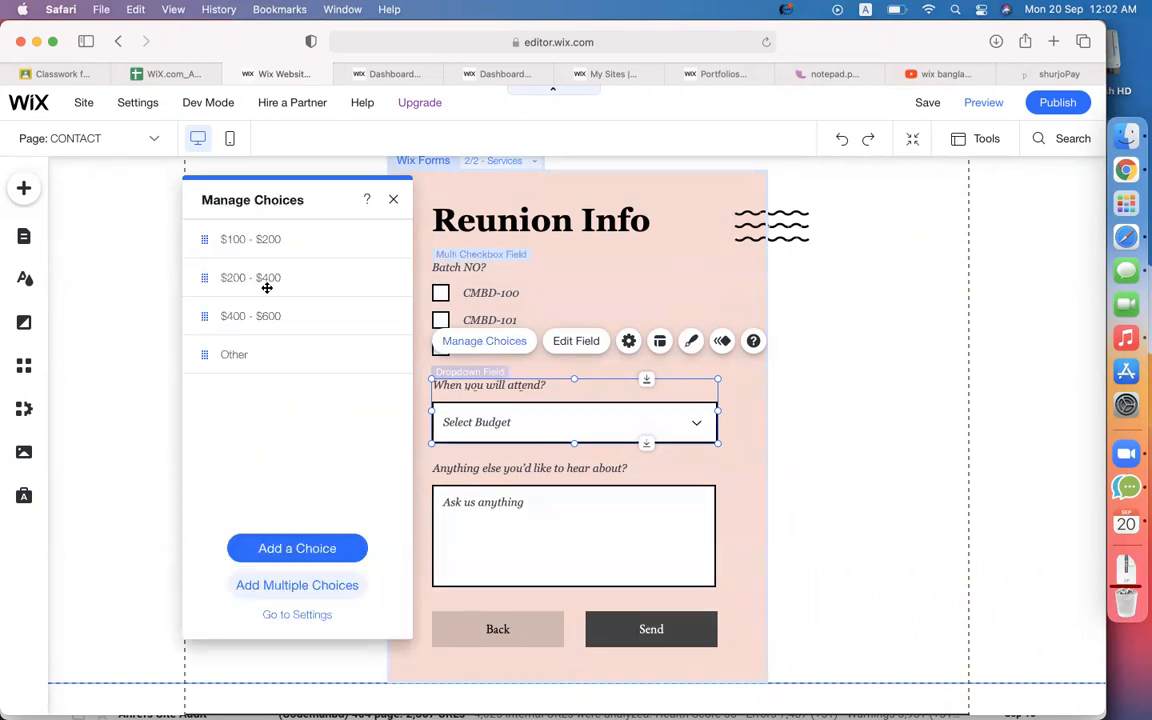
{"action": "left_click", "coordinate": [384, 239]}
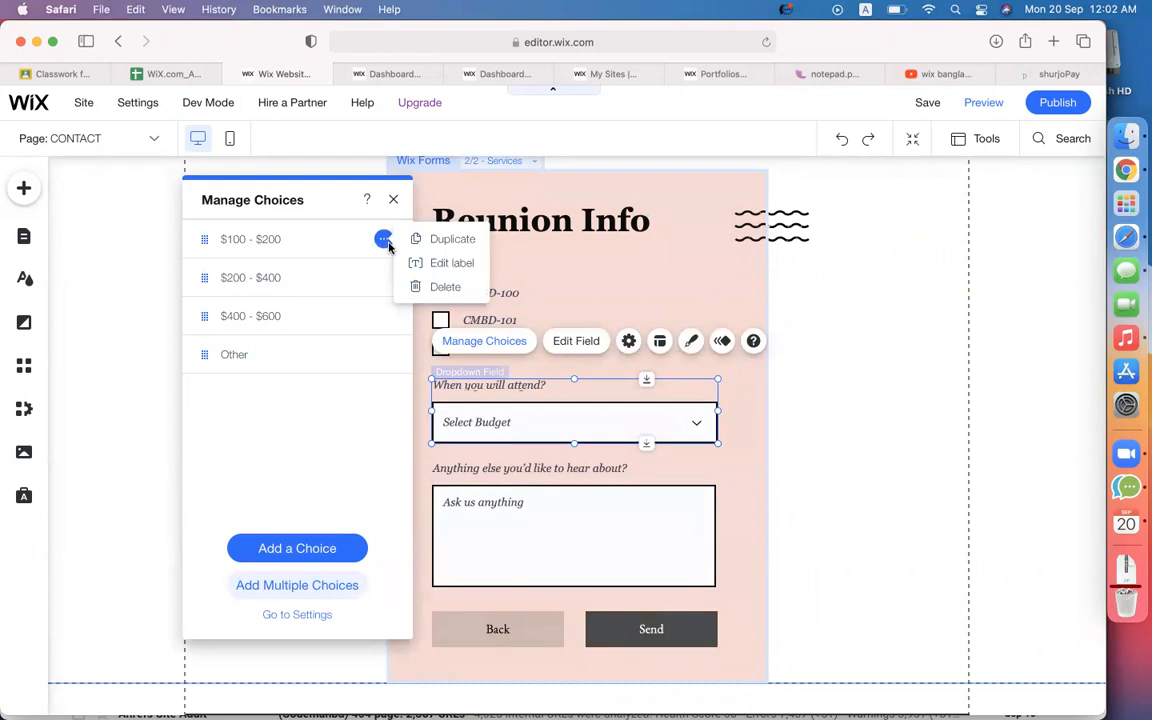
{"action": "left_click", "coordinate": [437, 290]}
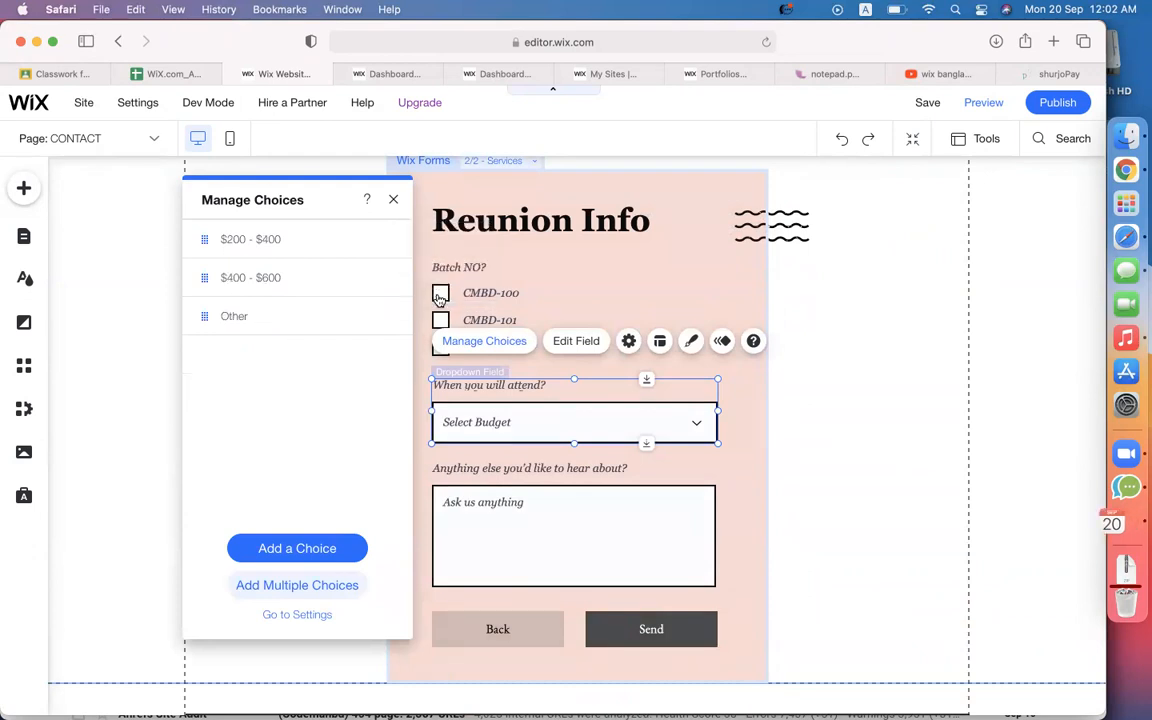
{"action": "double_click", "coordinate": [258, 239]}
{"action": "type", "text": "Noon"}
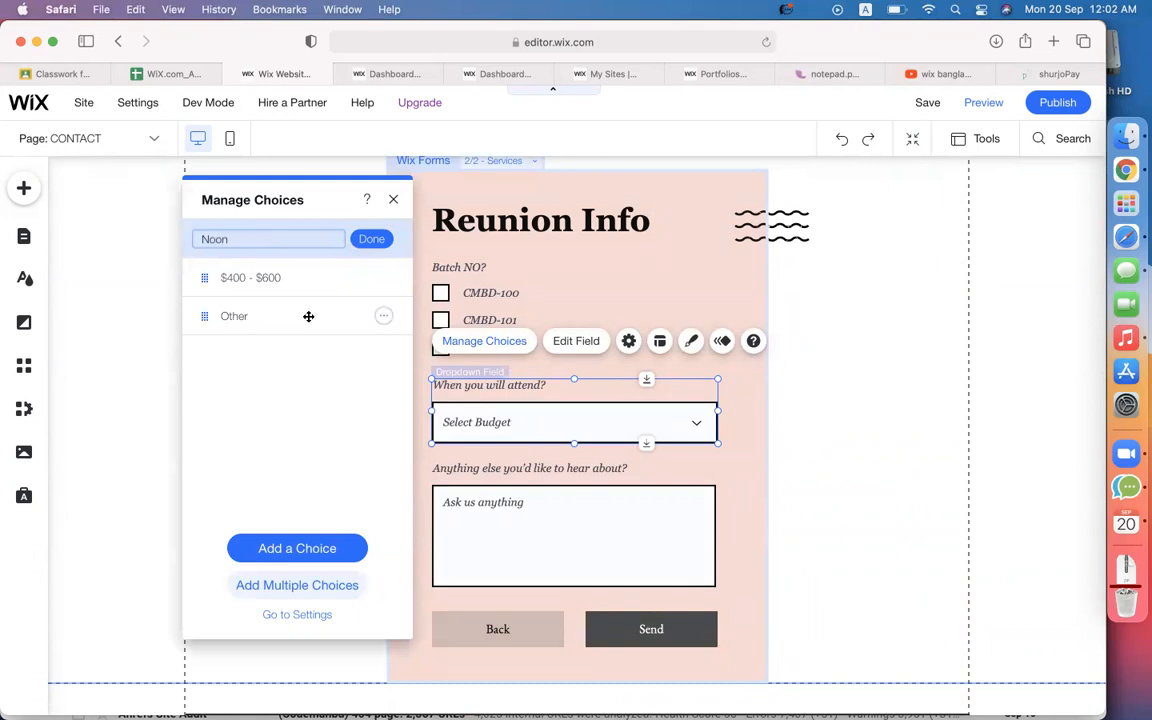
{"action": "double_click", "coordinate": [264, 275]}
{"action": "type", "text": "Nig"}
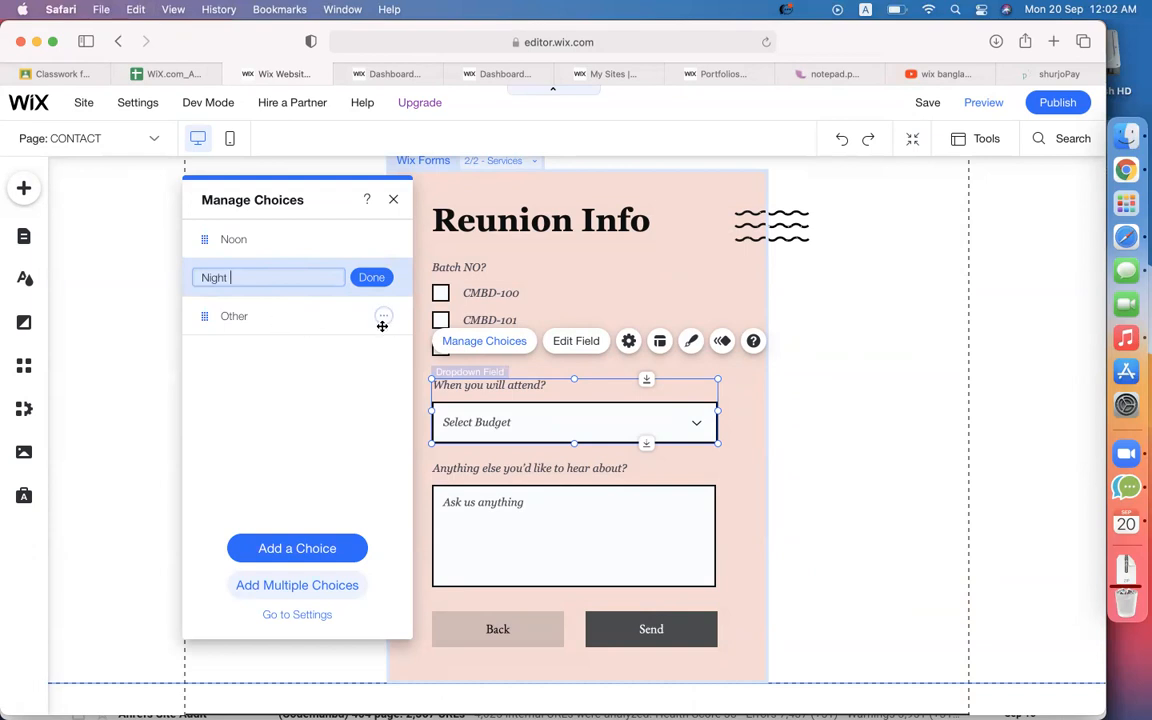
{"action": "type", "text": "ht"}
{"action": "key", "text": "Return"}
{"action": "left_click", "coordinate": [383, 316]}
{"action": "left_click", "coordinate": [420, 365]}
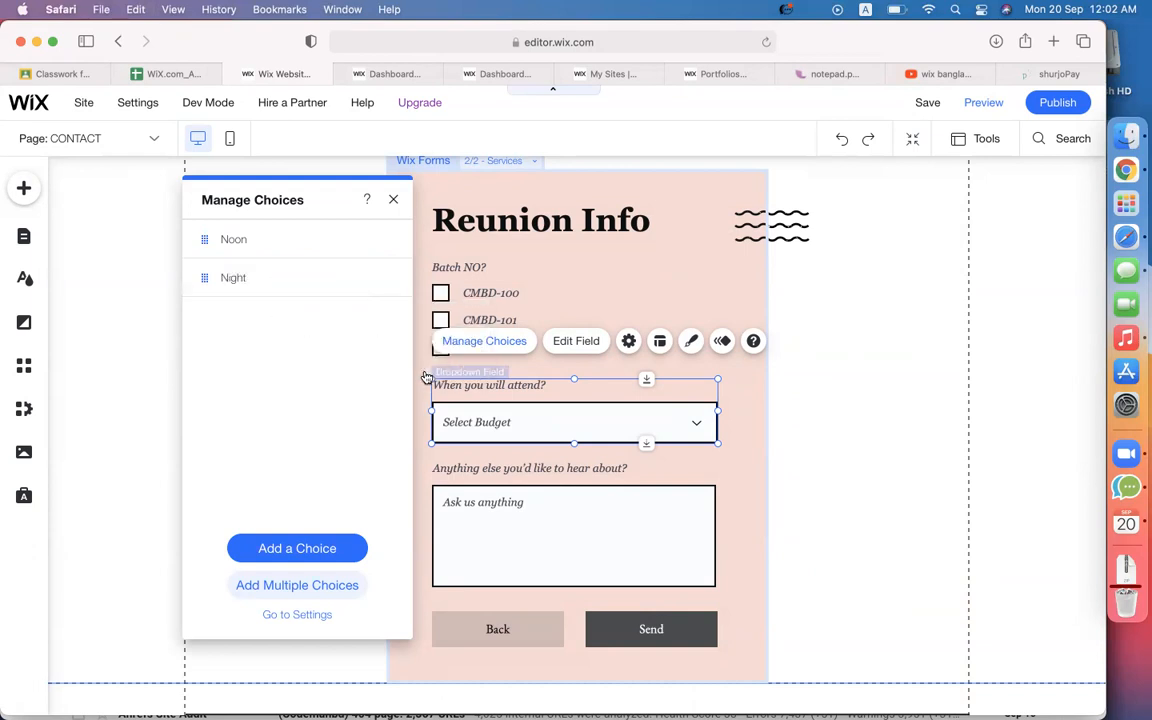
{"action": "left_click", "coordinate": [393, 203]}
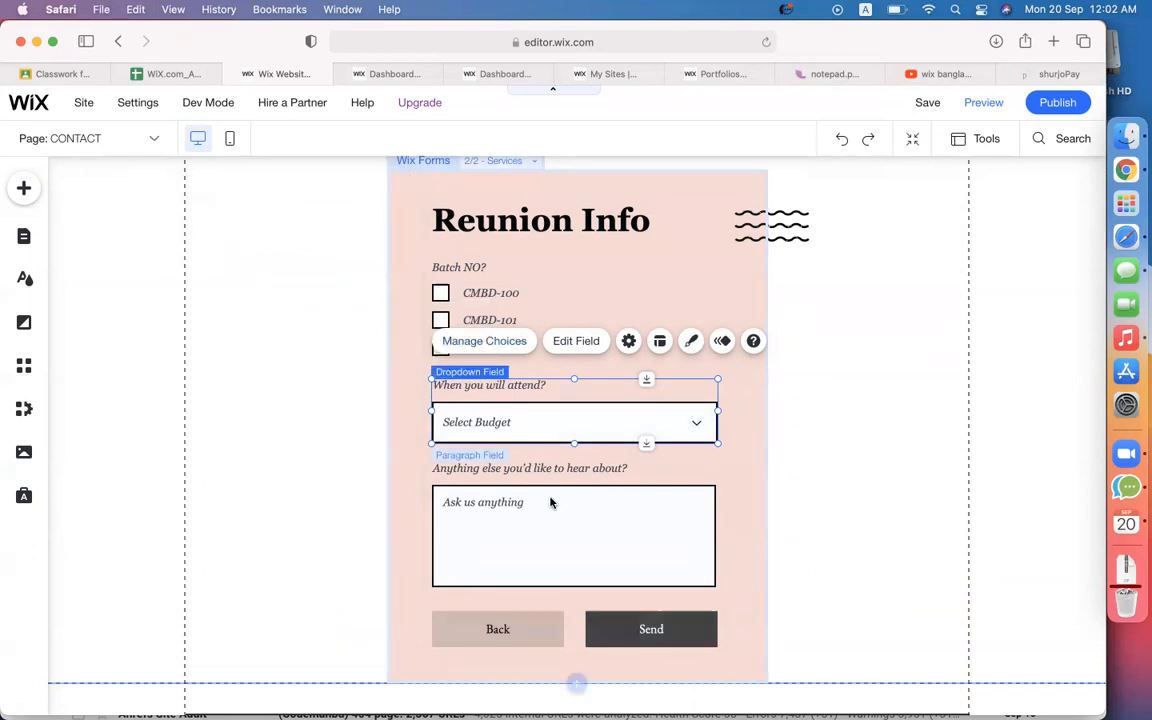
{"action": "left_click", "coordinate": [530, 486]}
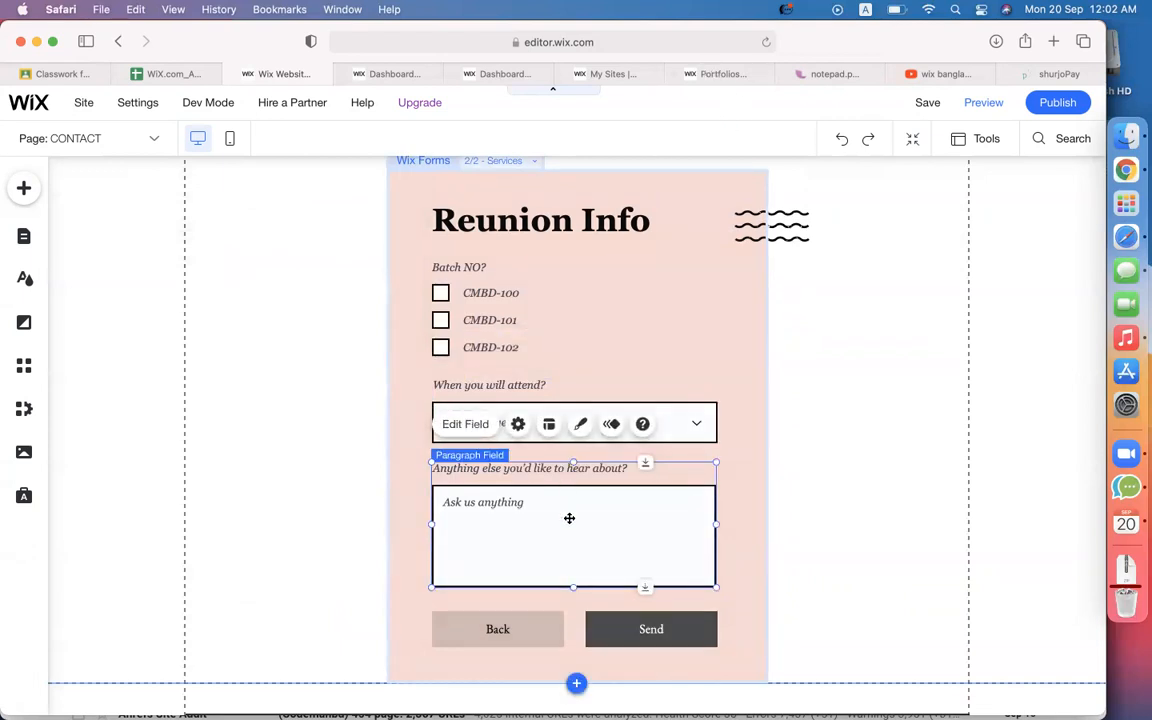
{"action": "scroll", "coordinate": [569, 518], "scroll_direction": "up", "scroll_amount": 2}
{"action": "left_click", "coordinate": [502, 254]}
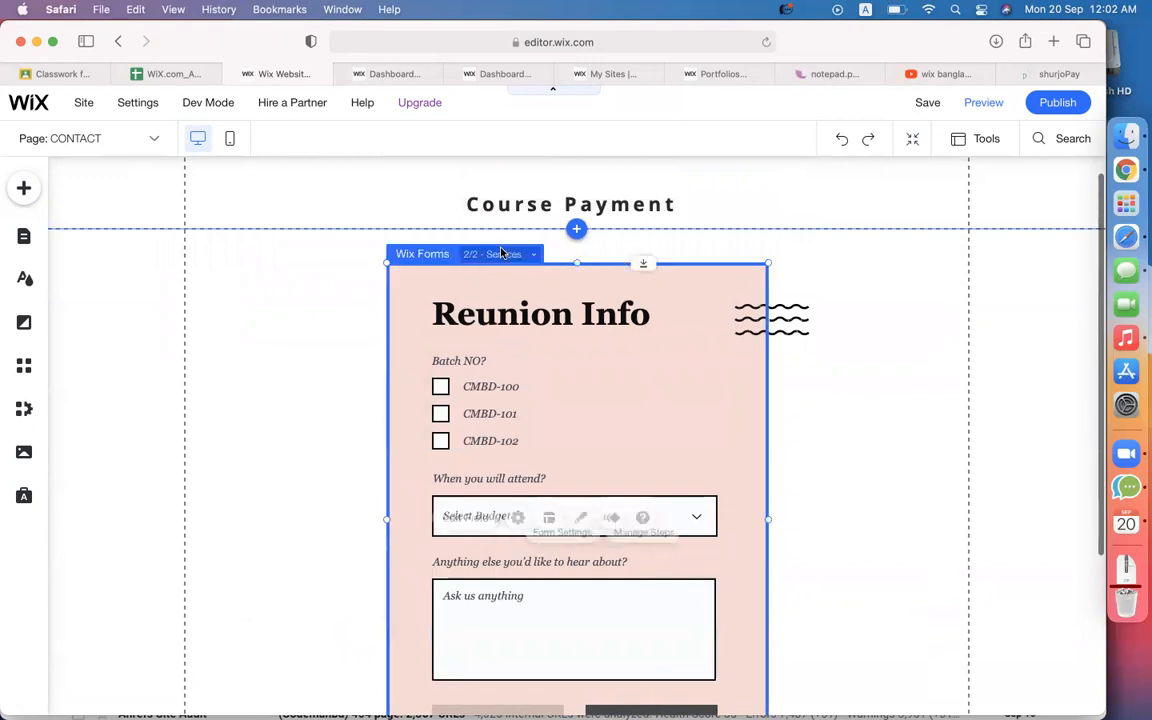
{"action": "left_click", "coordinate": [500, 254]}
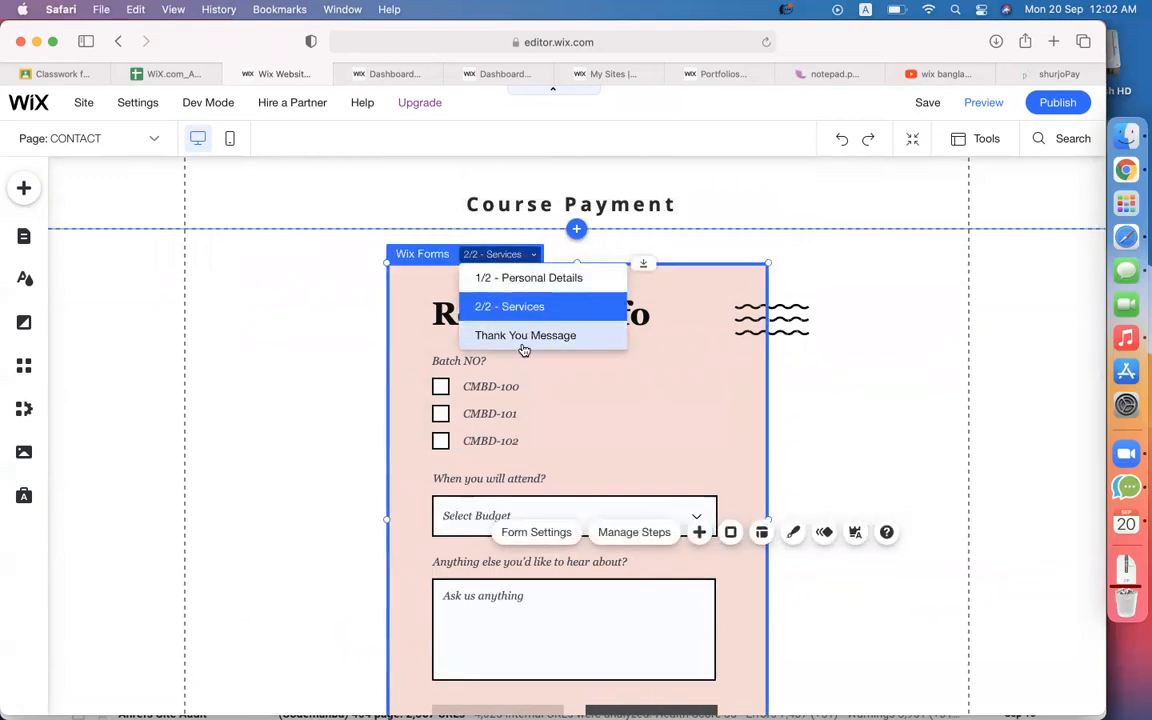
{"action": "left_click", "coordinate": [588, 397]}
{"action": "scroll", "coordinate": [530, 308], "scroll_direction": "down", "scroll_amount": 5}
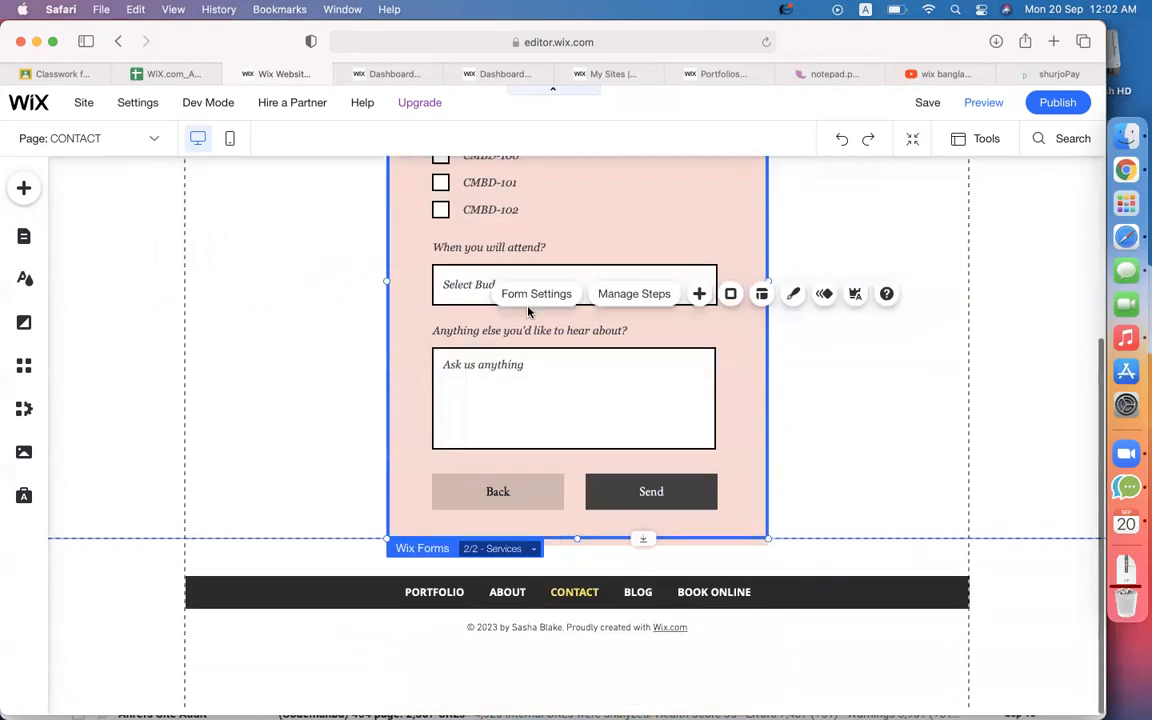
{"action": "left_click", "coordinate": [500, 556]}
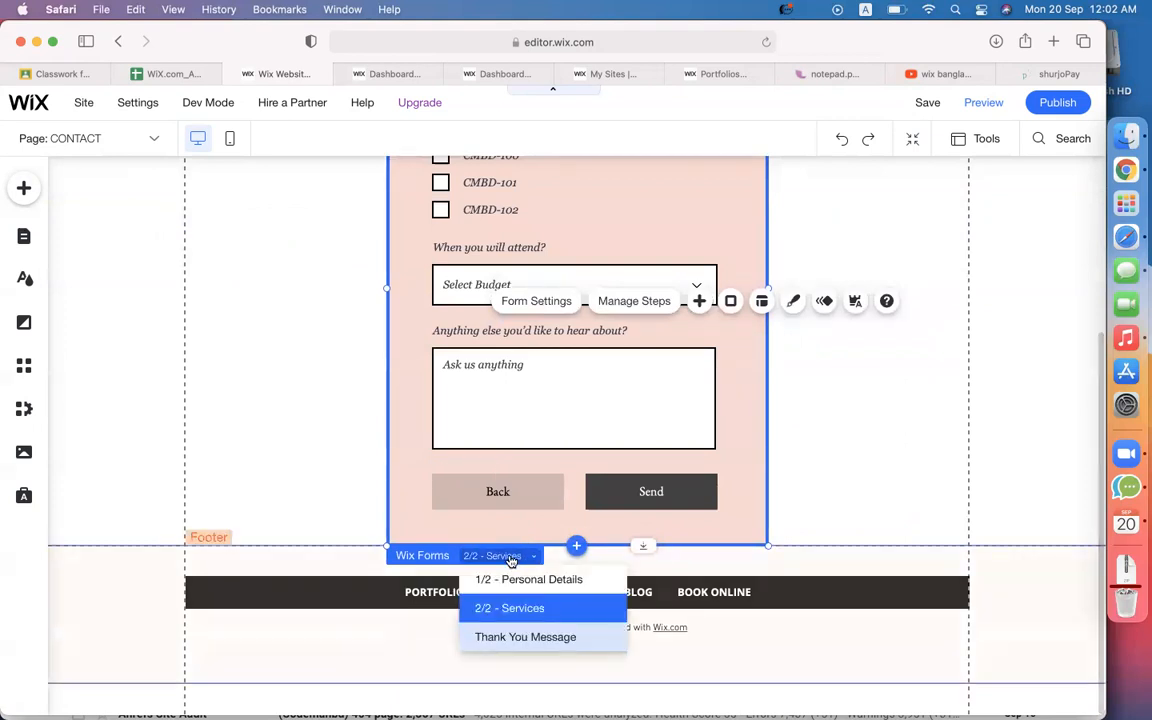
{"action": "left_click", "coordinate": [442, 417]}
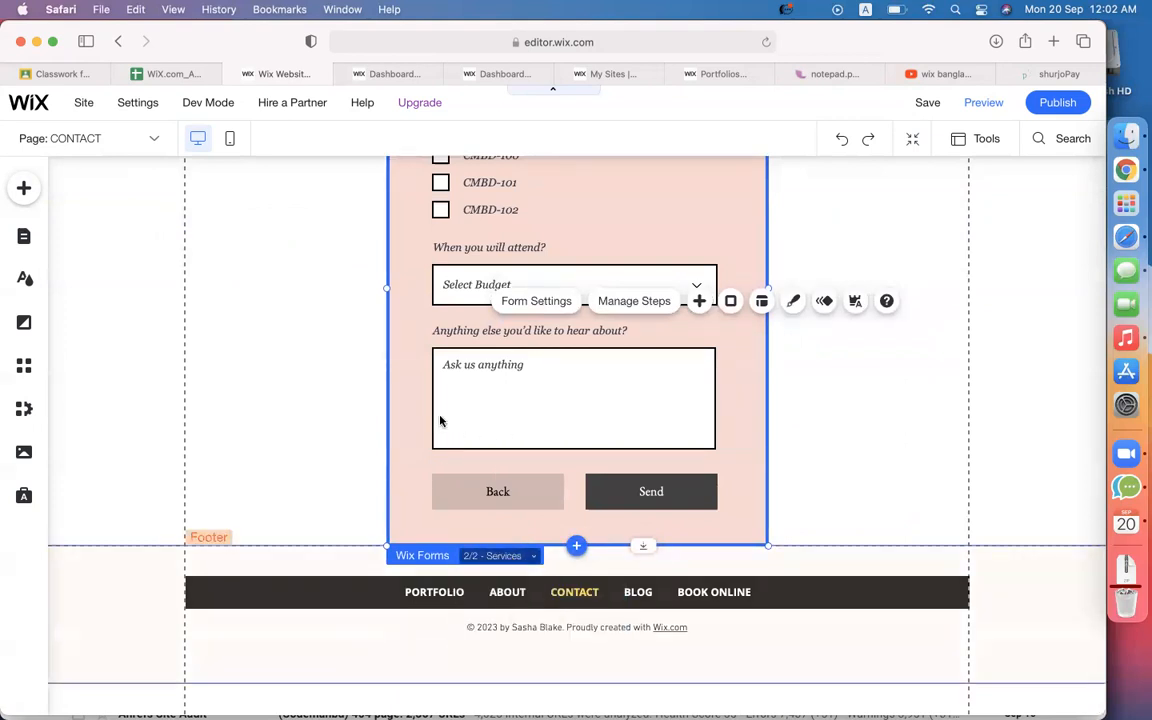
{"action": "scroll", "coordinate": [442, 401], "scroll_direction": "up", "scroll_amount": 2}
{"action": "scroll", "coordinate": [442, 402], "scroll_direction": "up", "scroll_amount": 1}
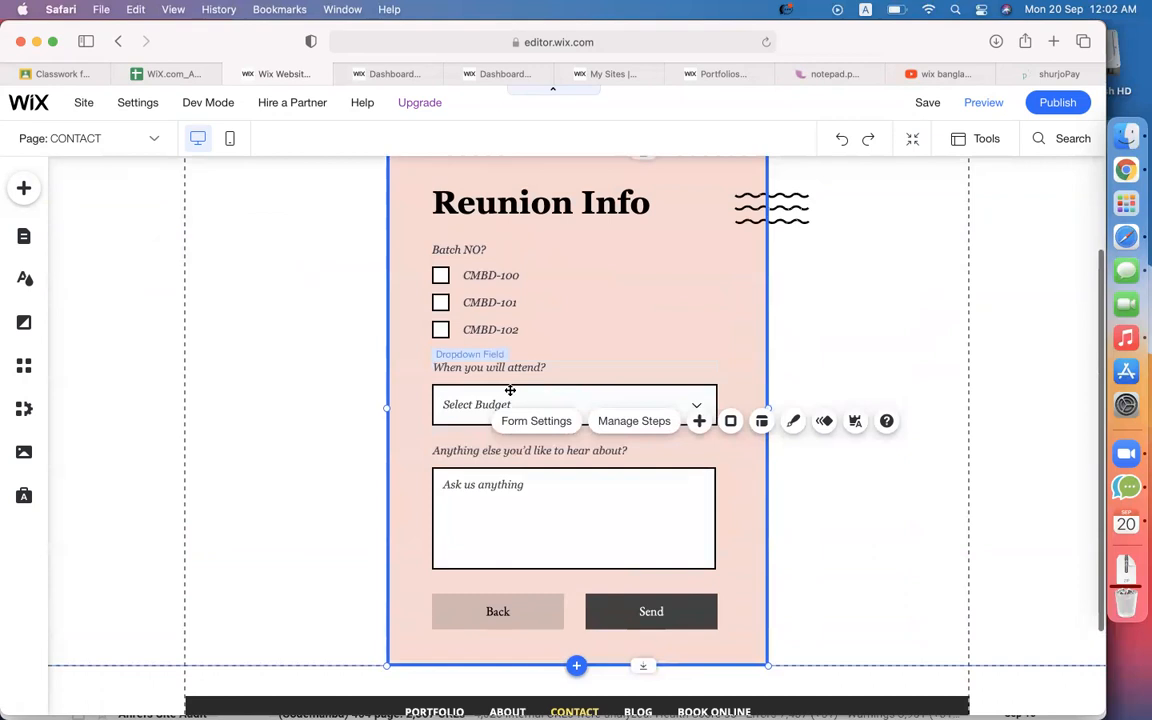
Add a new third step to the form in Manage Steps.
{"action": "left_click", "coordinate": [629, 422]}
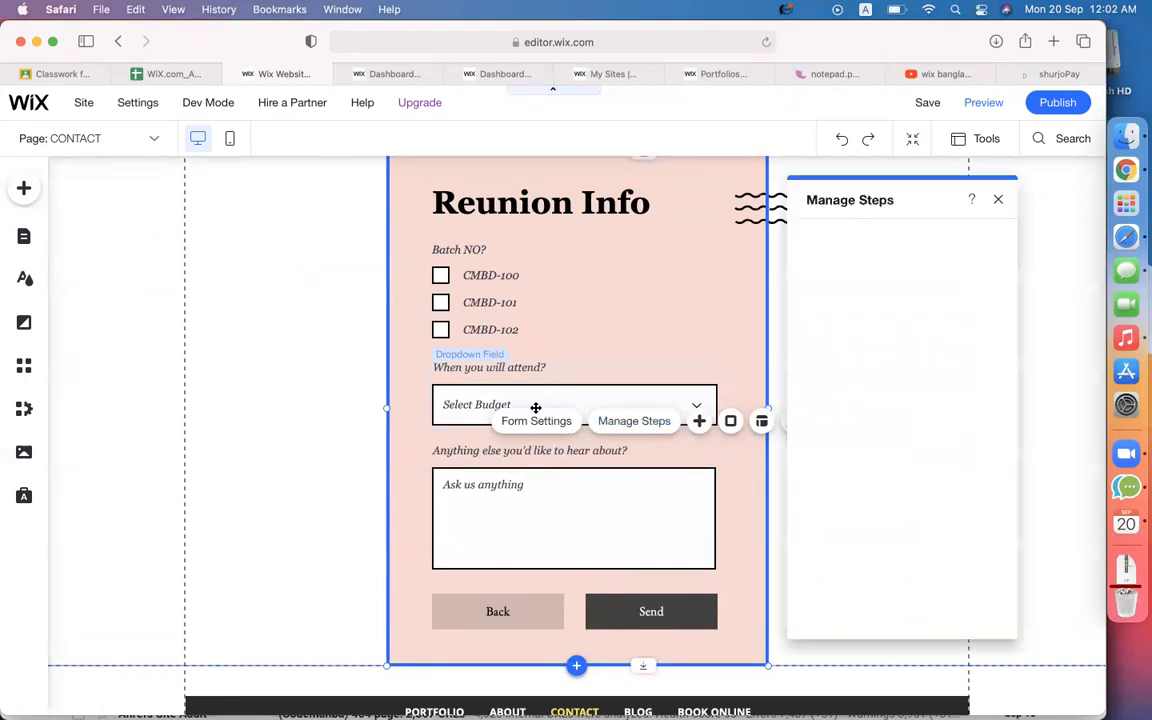
{"action": "scroll", "coordinate": [535, 406], "scroll_direction": "up", "scroll_amount": 3}
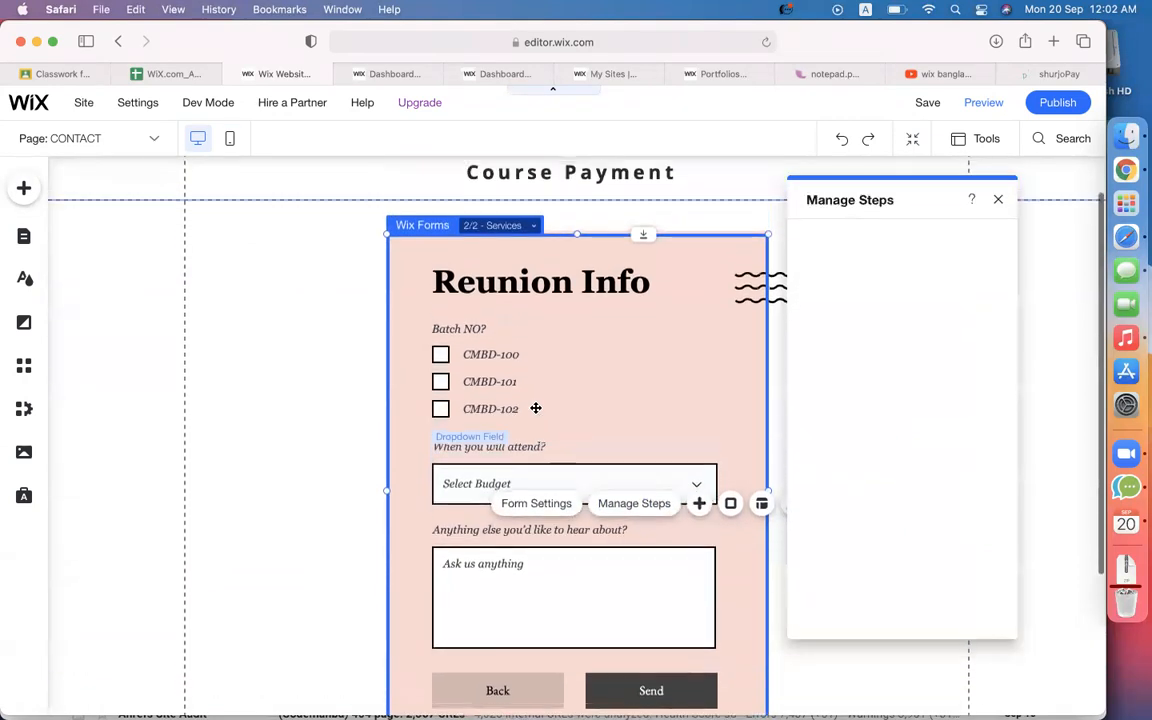
{"action": "left_click", "coordinate": [634, 508]}
{"action": "left_click", "coordinate": [634, 508]}
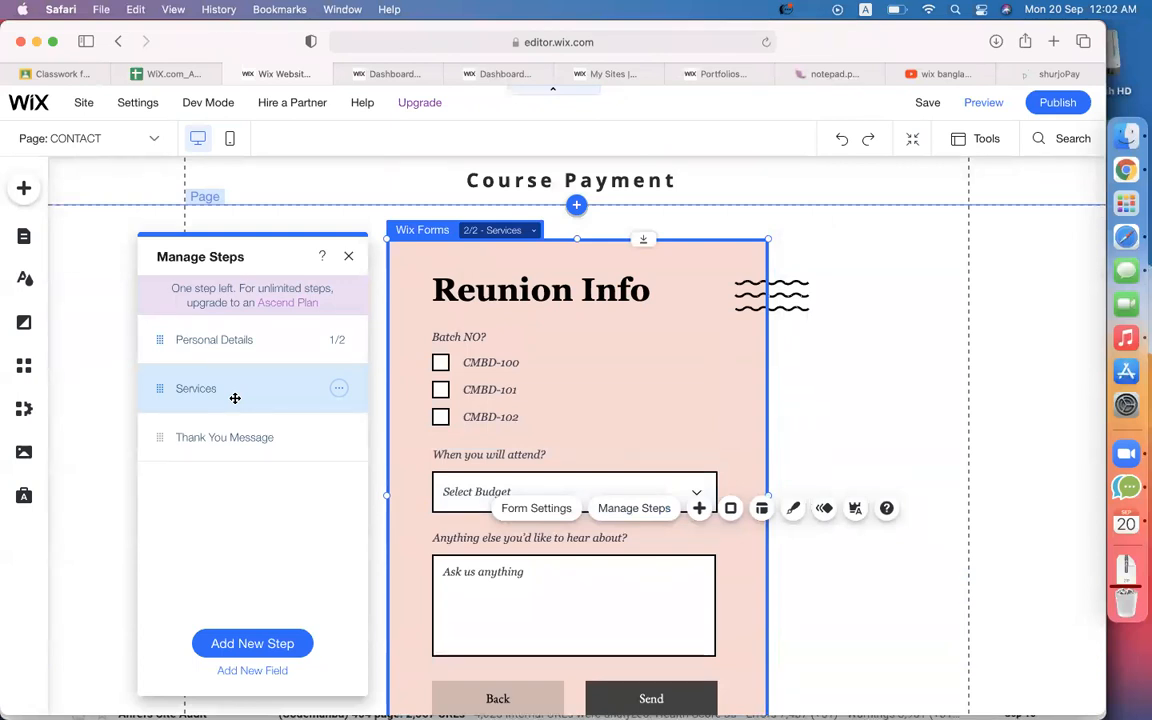
{"action": "left_click", "coordinate": [226, 643]}
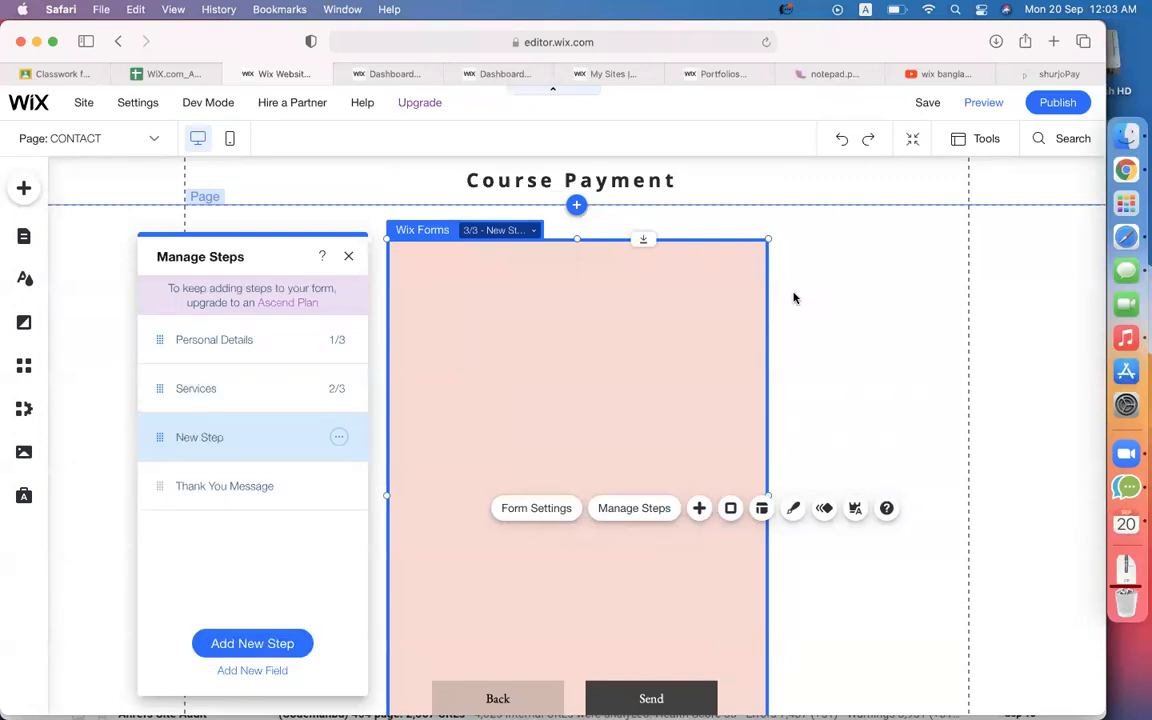
{"action": "scroll", "coordinate": [545, 379], "scroll_direction": "down", "scroll_amount": 3}
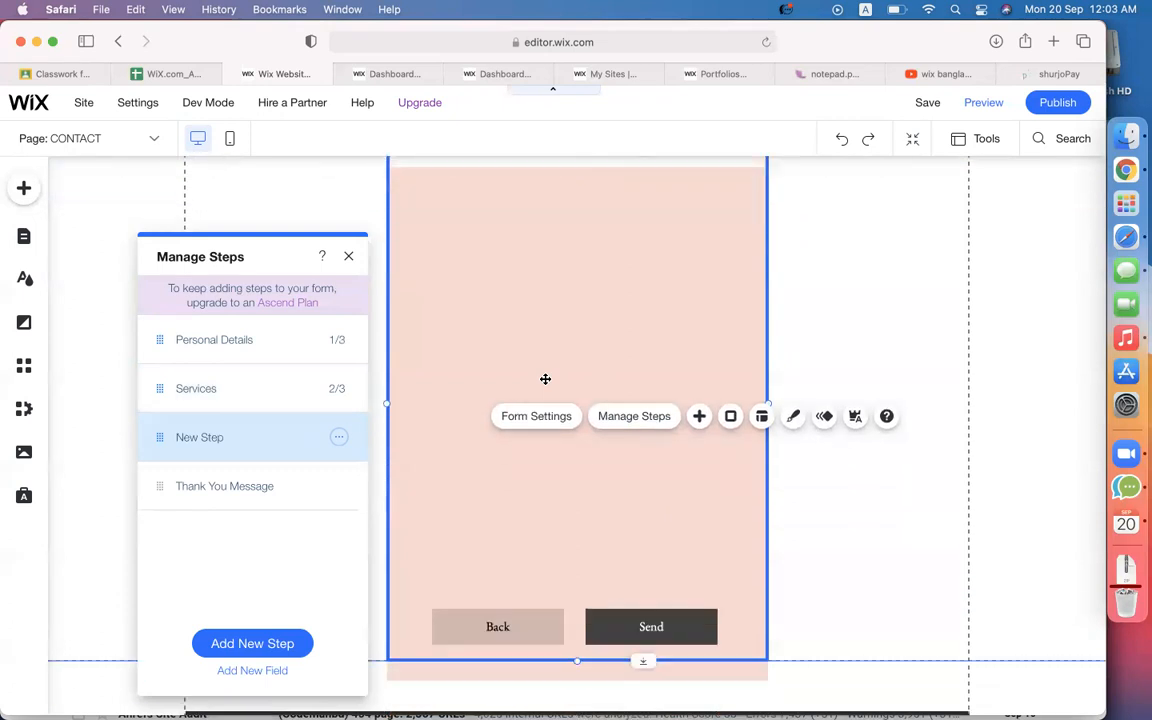
{"action": "scroll", "coordinate": [545, 380], "scroll_direction": "up", "scroll_amount": 3}
{"action": "scroll", "coordinate": [545, 380], "scroll_direction": "down", "scroll_amount": 3}
{"action": "scroll", "coordinate": [545, 381], "scroll_direction": "up", "scroll_amount": 3}
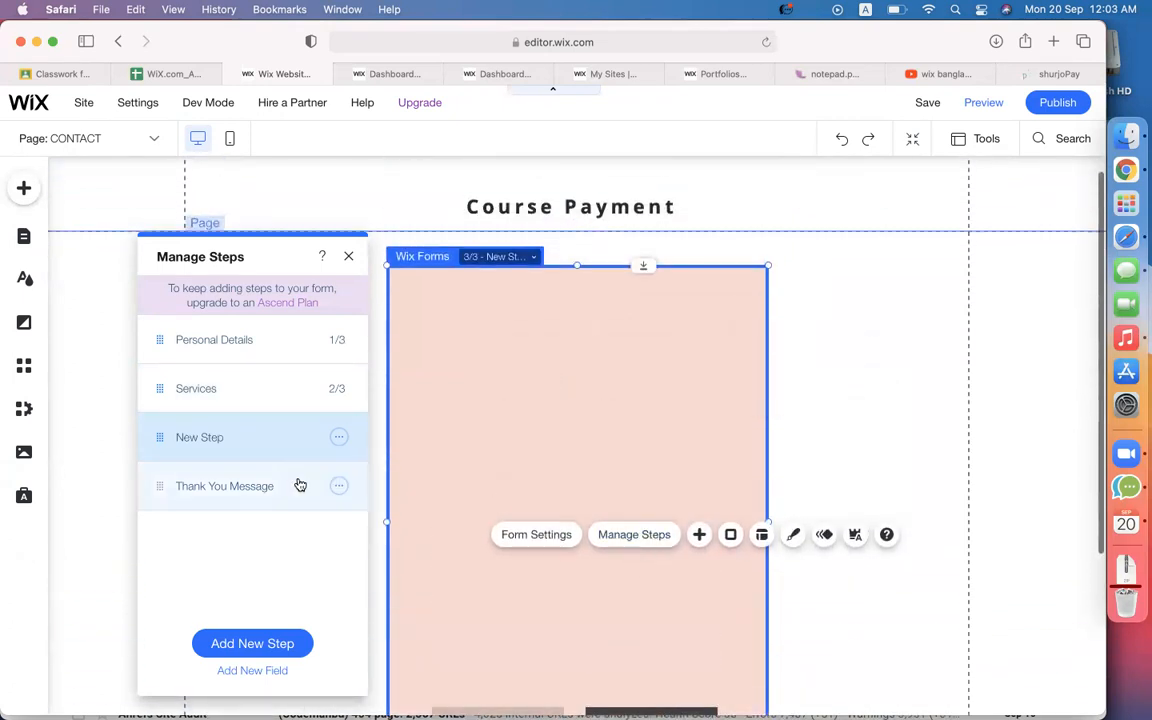
Rename the new step to Family Info.
{"action": "double_click", "coordinate": [207, 438]}
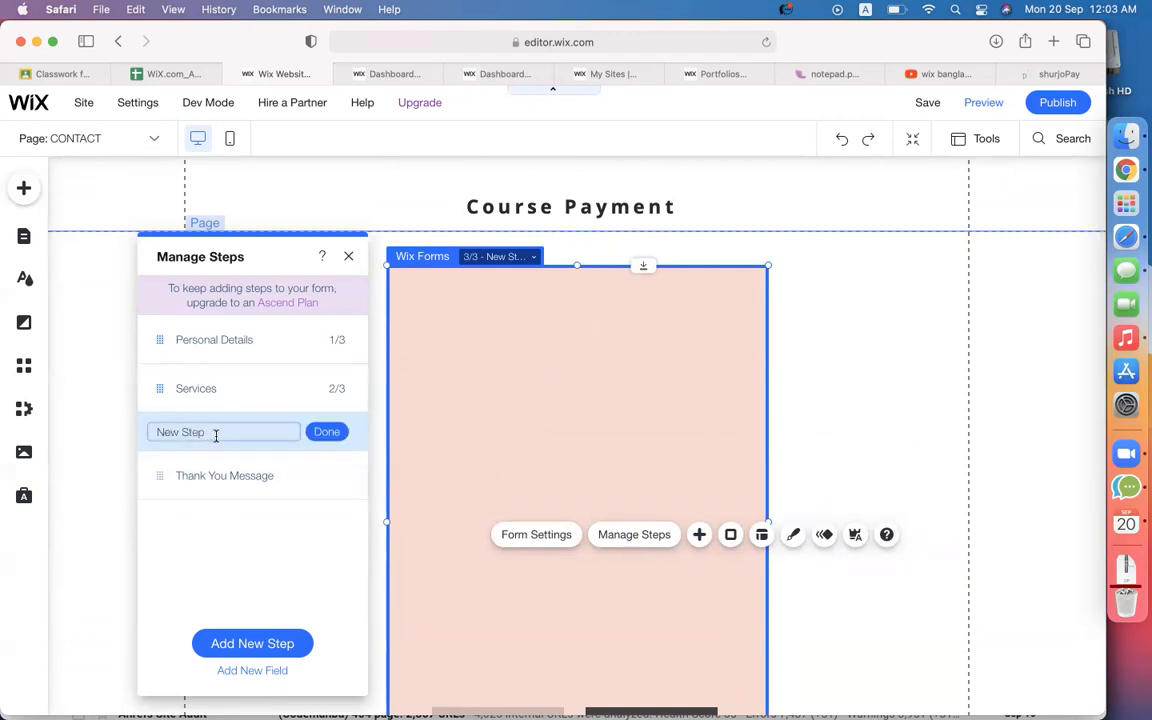
{"action": "type", "text": "Family Info"}
{"action": "left_click", "coordinate": [327, 432]}
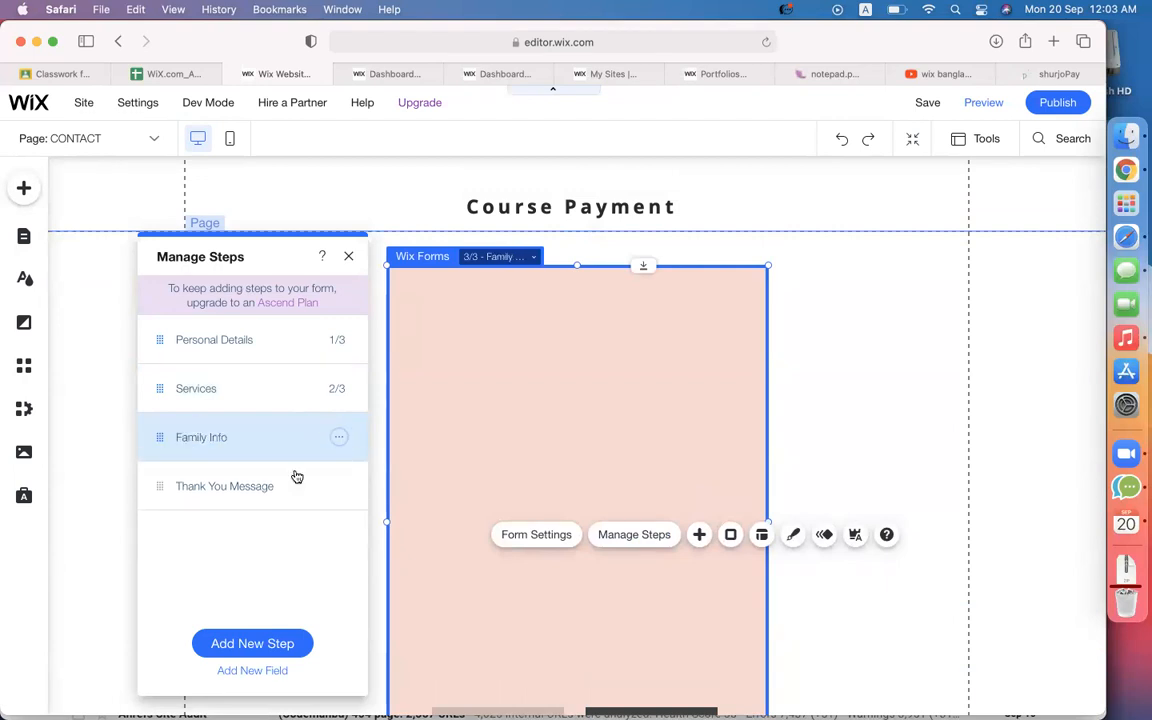
{"action": "left_click", "coordinate": [348, 256]}
{"action": "left_click", "coordinate": [570, 414]}
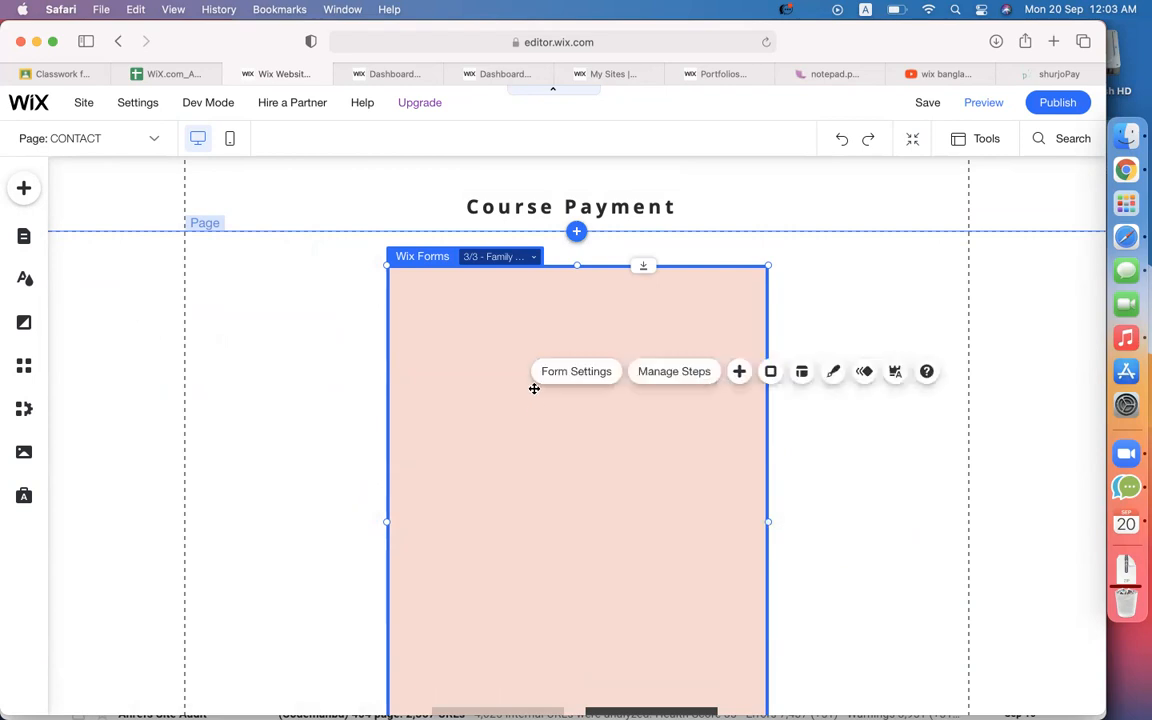
{"action": "left_click", "coordinate": [461, 353]}
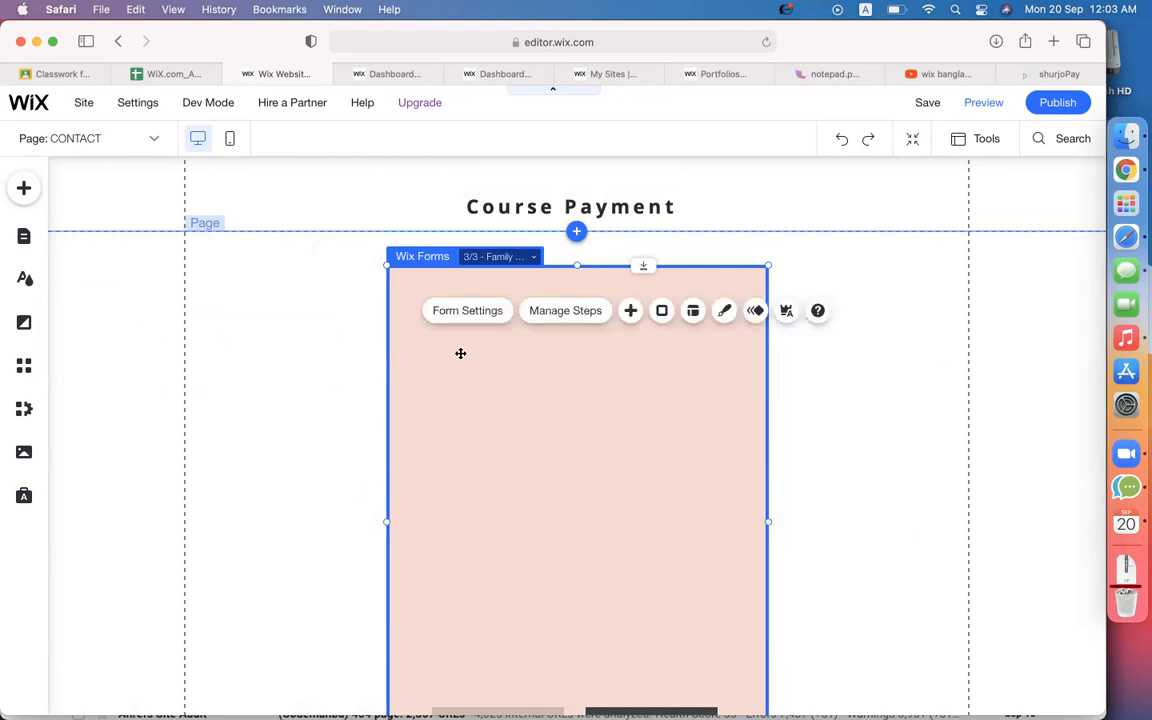
Add a Radio Buttons field from Basic Fields to the Family Info step.
{"action": "left_click", "coordinate": [628, 311]}
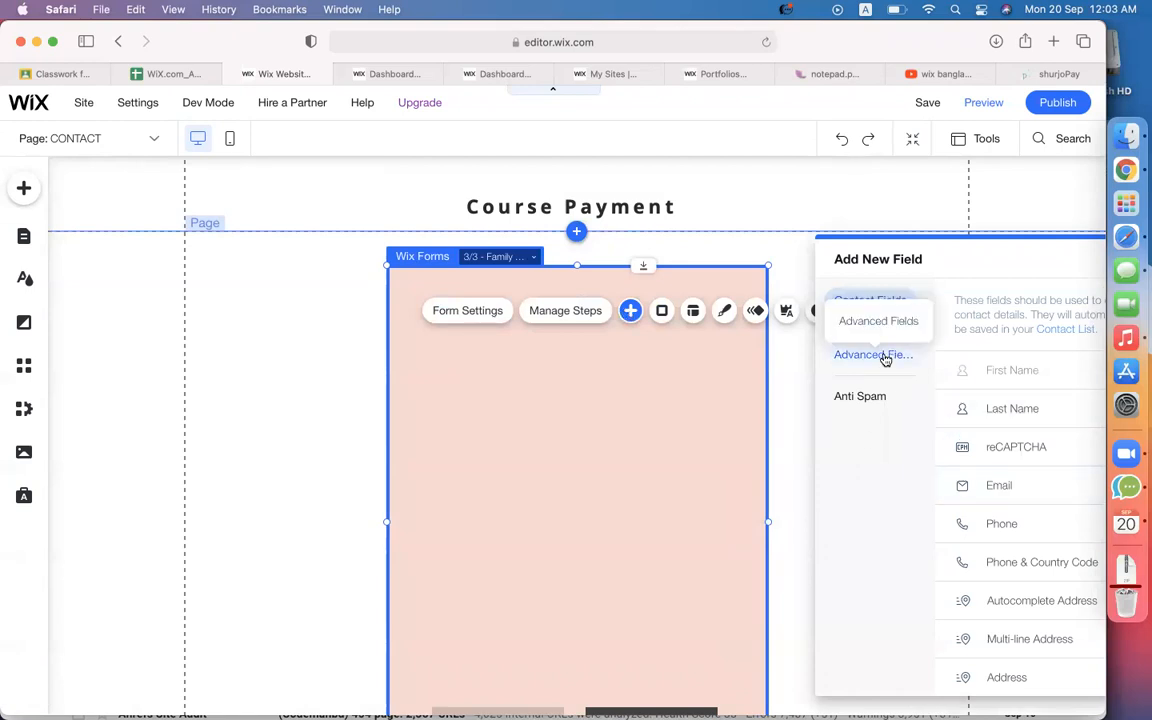
{"action": "scroll", "coordinate": [1019, 459], "scroll_direction": "down", "scroll_amount": 2}
{"action": "scroll", "coordinate": [1019, 460], "scroll_direction": "down", "scroll_amount": 1}
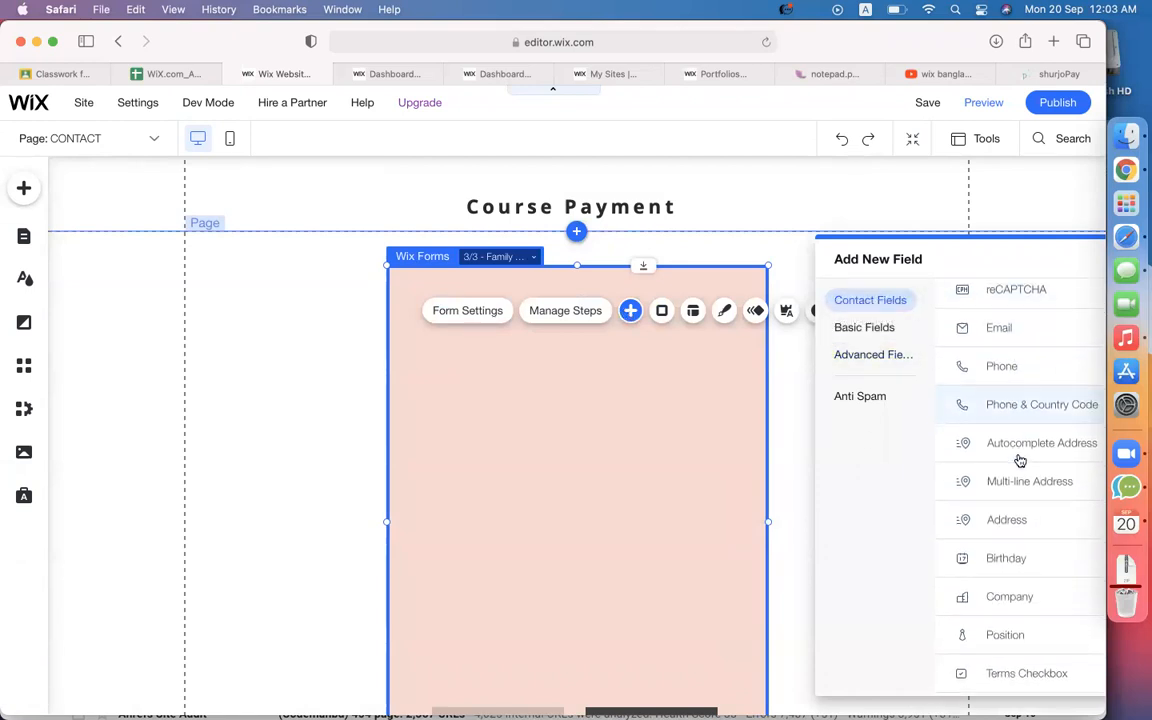
{"action": "left_click", "coordinate": [866, 328]}
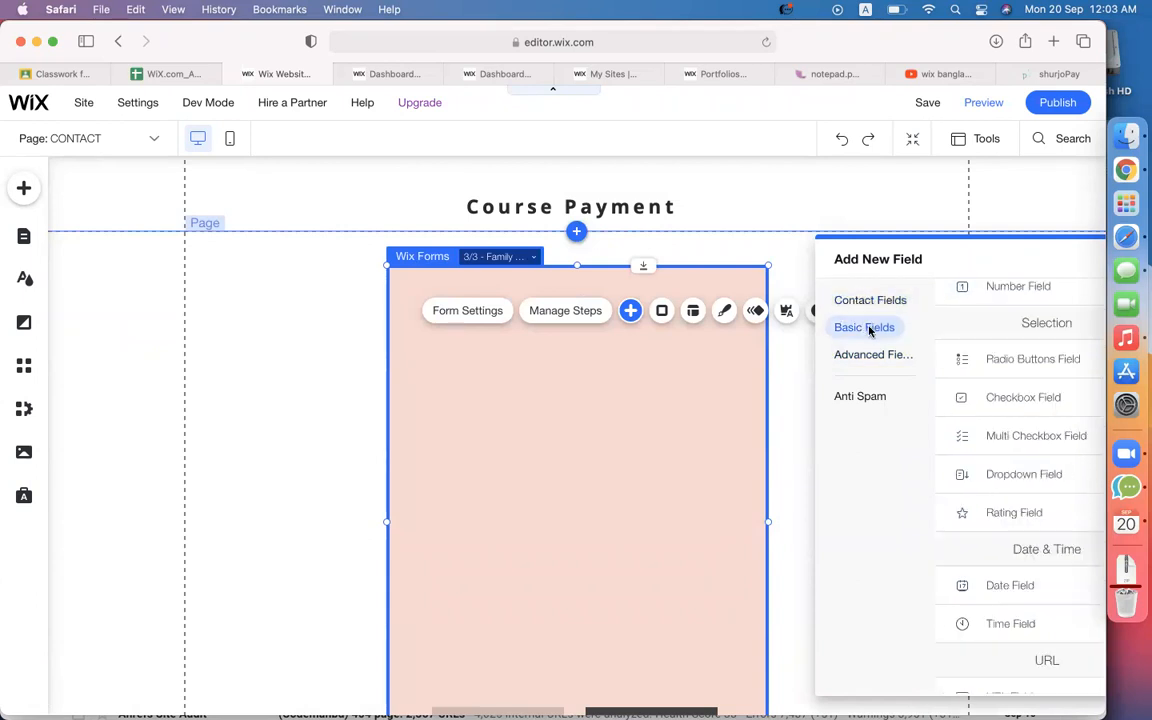
{"action": "left_click", "coordinate": [1012, 362]}
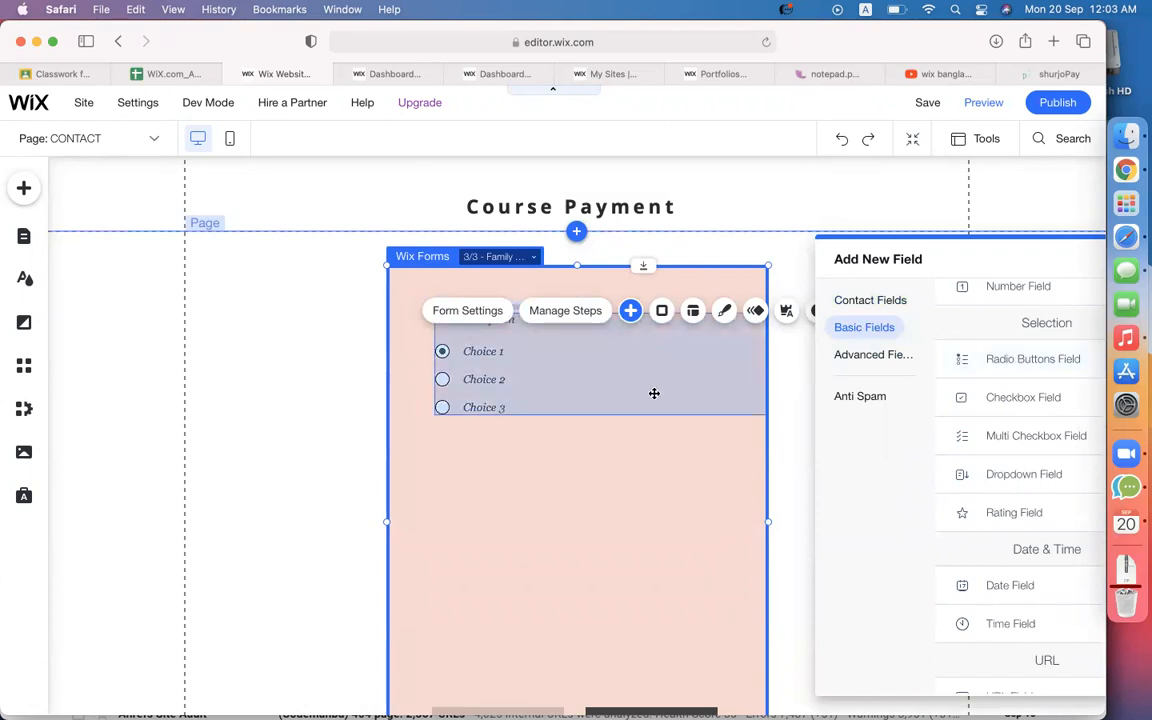
Set the radio field's title to 'Married ?'.
{"action": "left_click", "coordinate": [547, 382]}
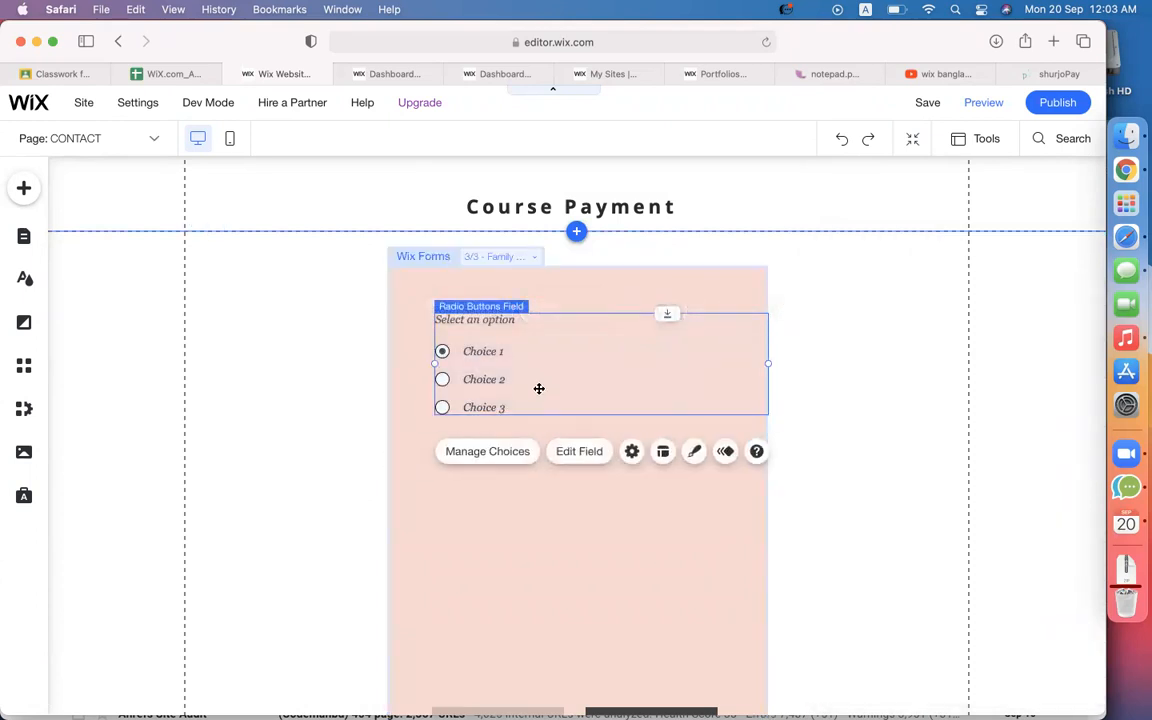
{"action": "left_click", "coordinate": [578, 453]}
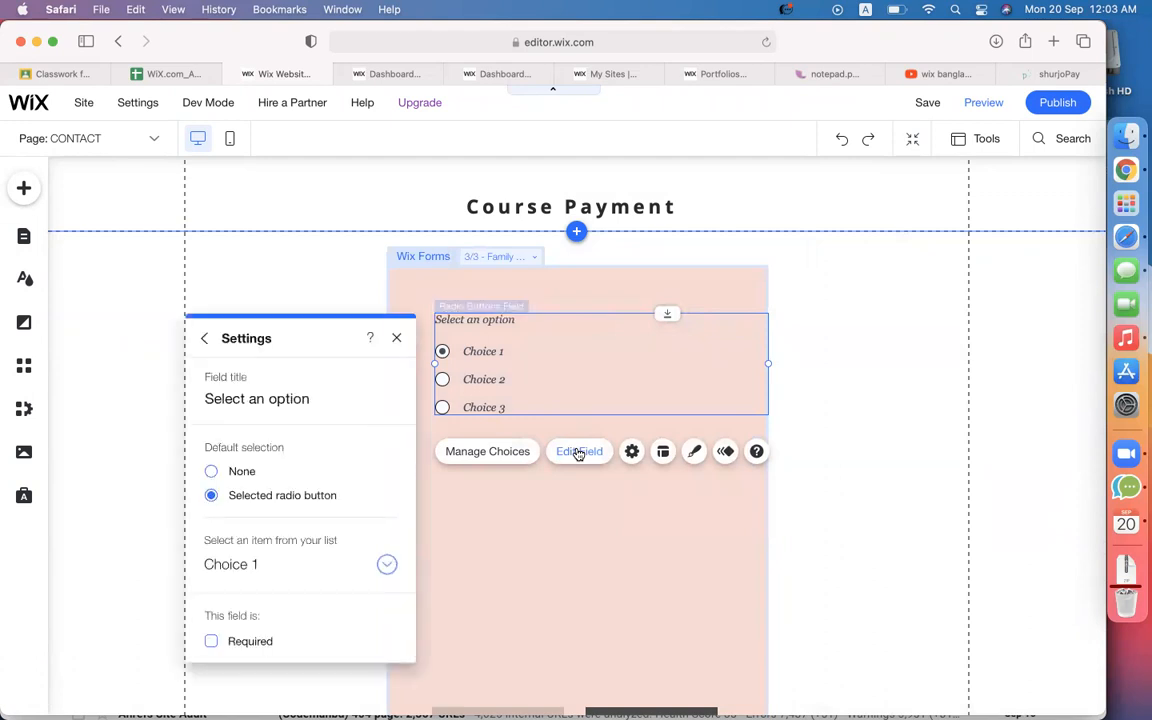
{"action": "left_click", "coordinate": [264, 411]}
{"action": "triple_click", "coordinate": [303, 398]}
{"action": "type", "text": "Marrie"}
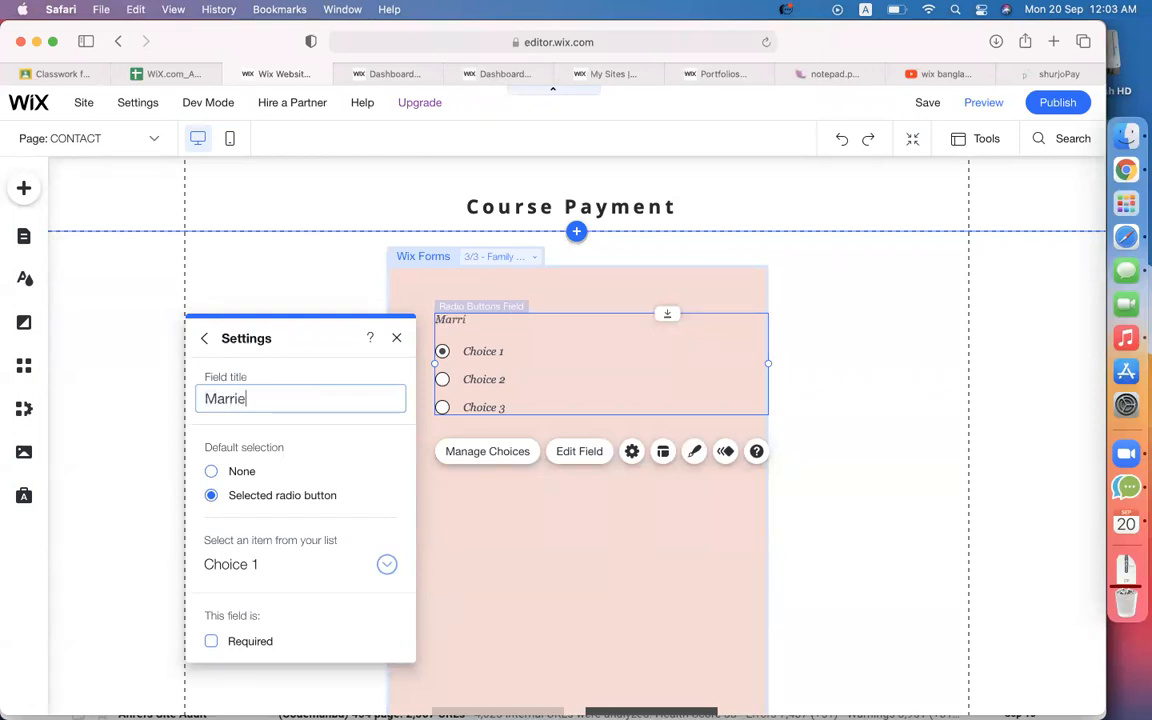
{"action": "type", "text": "d ?"}
Rename the choices to YES and NO and delete Choice 3.
{"action": "left_click", "coordinate": [490, 451]}
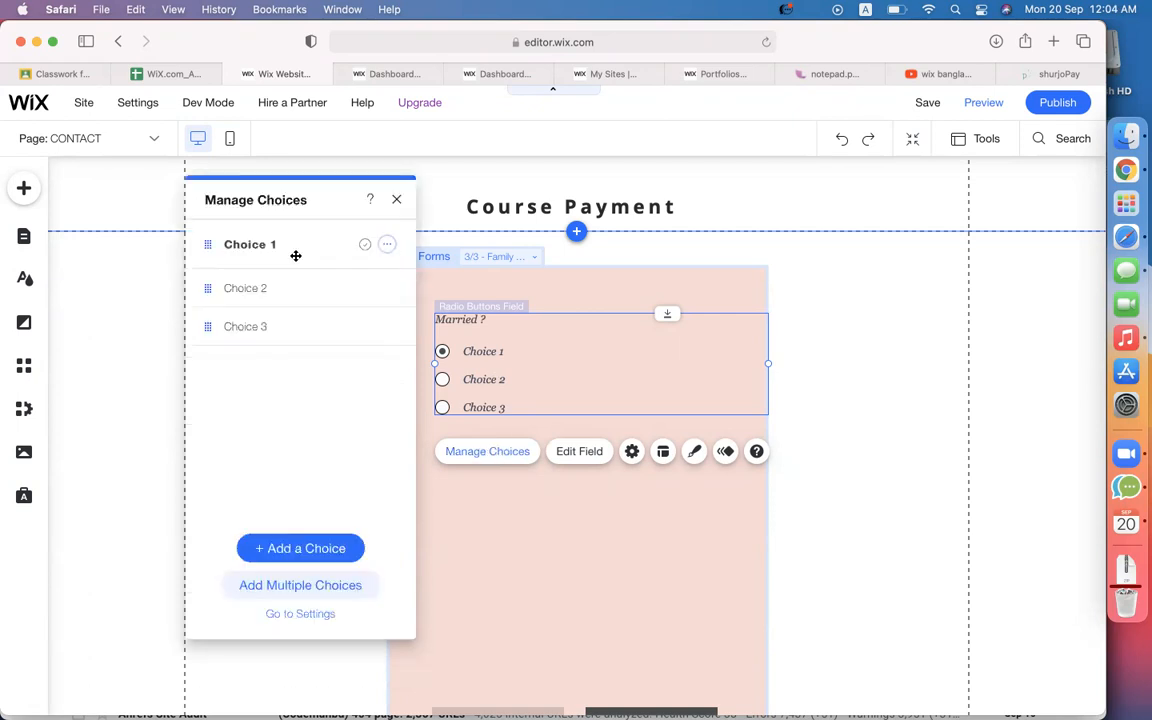
{"action": "left_click", "coordinate": [250, 244]}
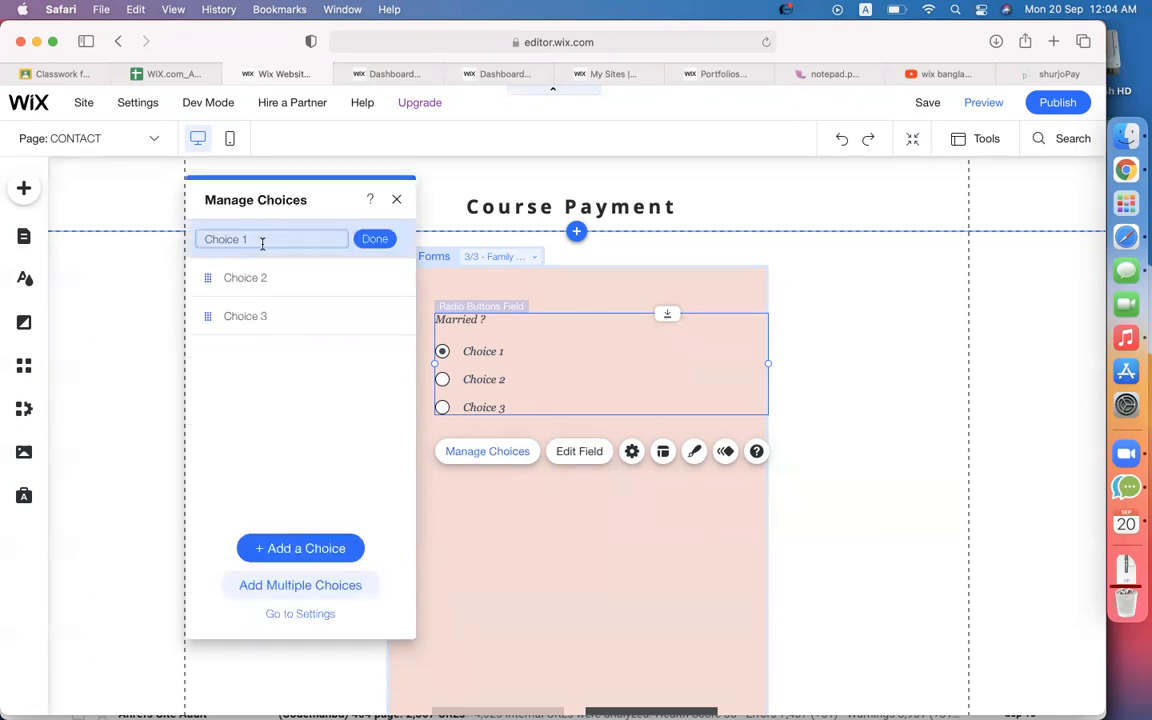
{"action": "type", "text": "YES"}
{"action": "key", "text": "Return"}
{"action": "left_click", "coordinate": [250, 277]}
{"action": "type", "text": "N"}
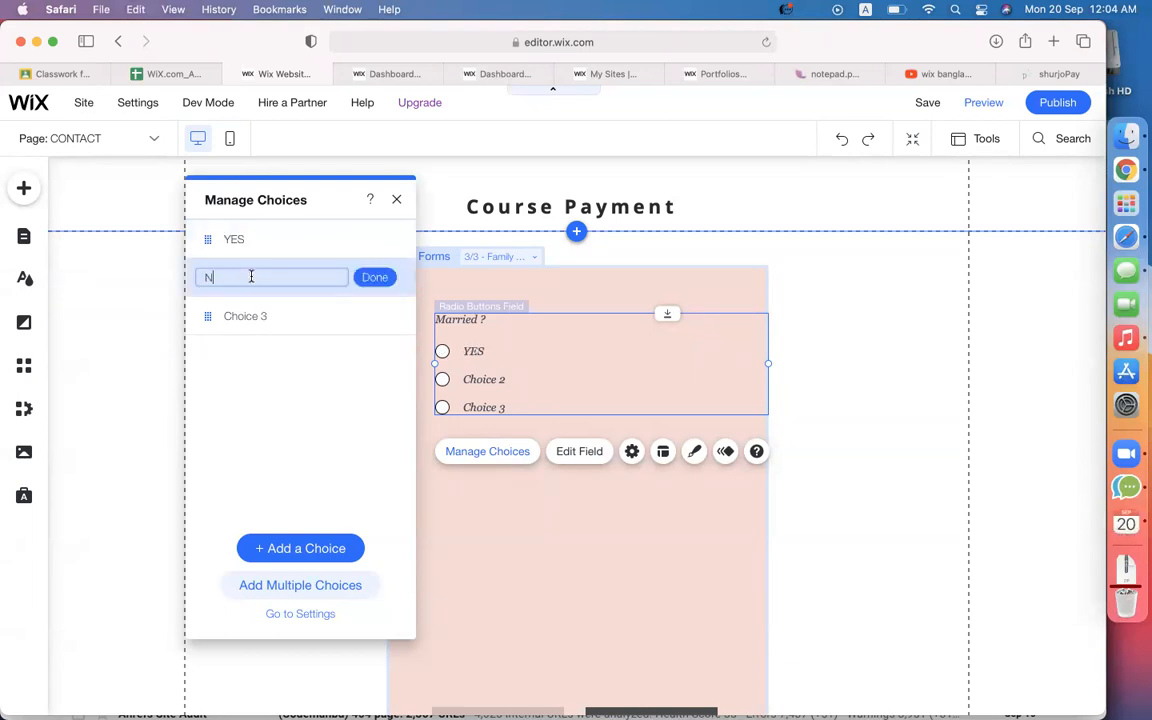
{"action": "key", "text": "Return"}
{"action": "left_click", "coordinate": [386, 316]}
{"action": "left_click", "coordinate": [440, 387]}
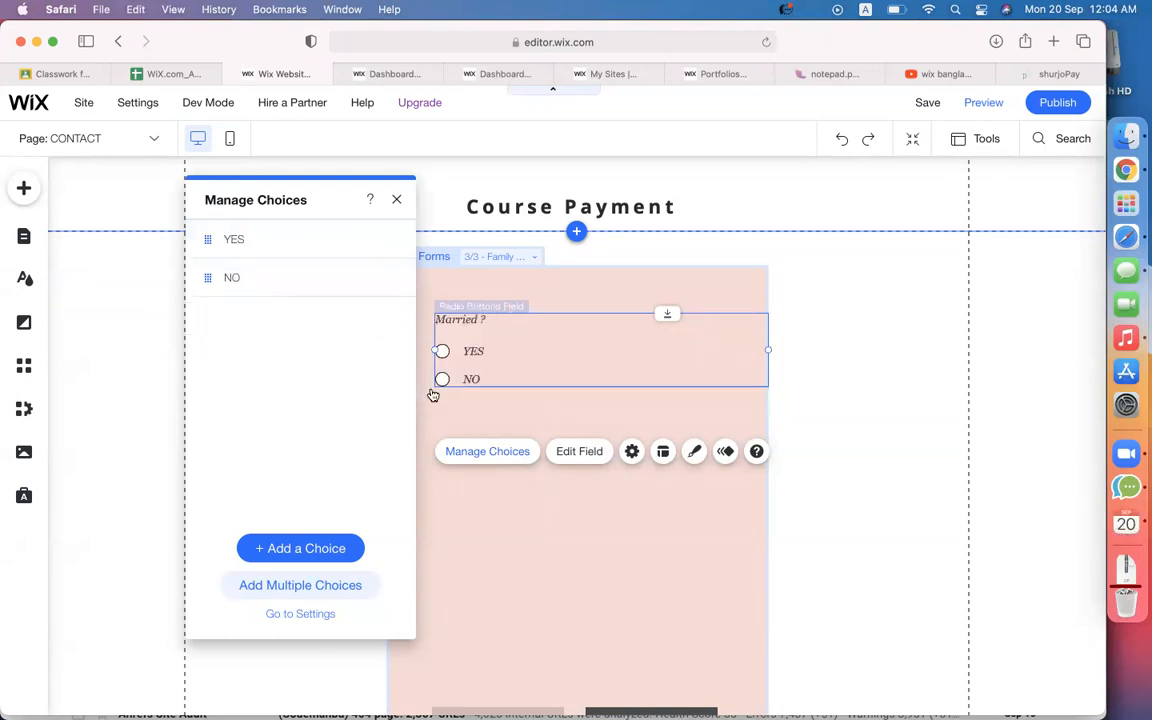
{"action": "left_click", "coordinate": [396, 199]}
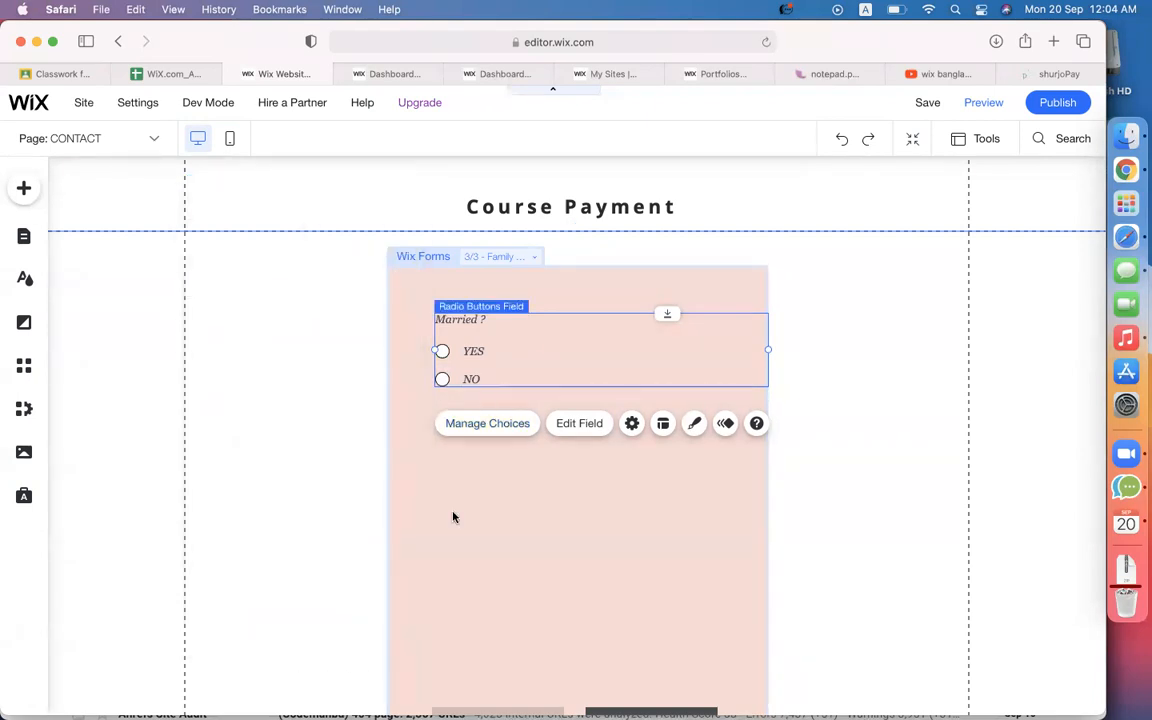
Add a terms & conditions checkbox below the Married ? question.
{"action": "left_click", "coordinate": [864, 380]}
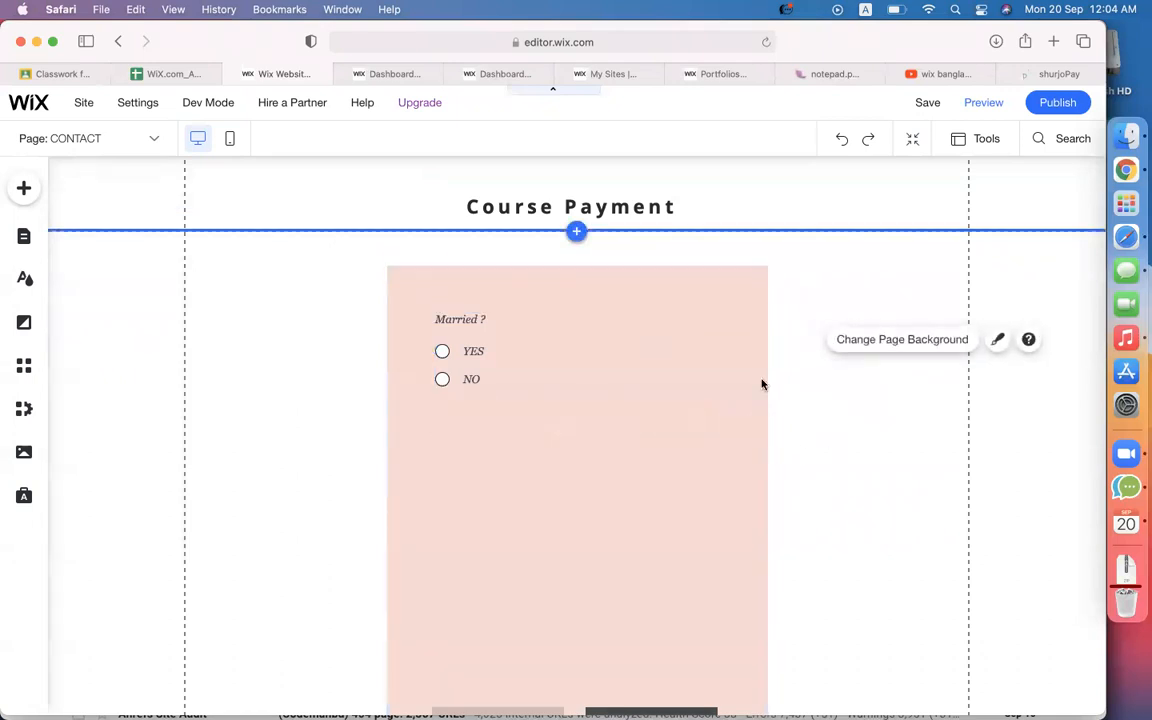
{"action": "left_click", "coordinate": [610, 378]}
{"action": "left_click", "coordinate": [496, 370]}
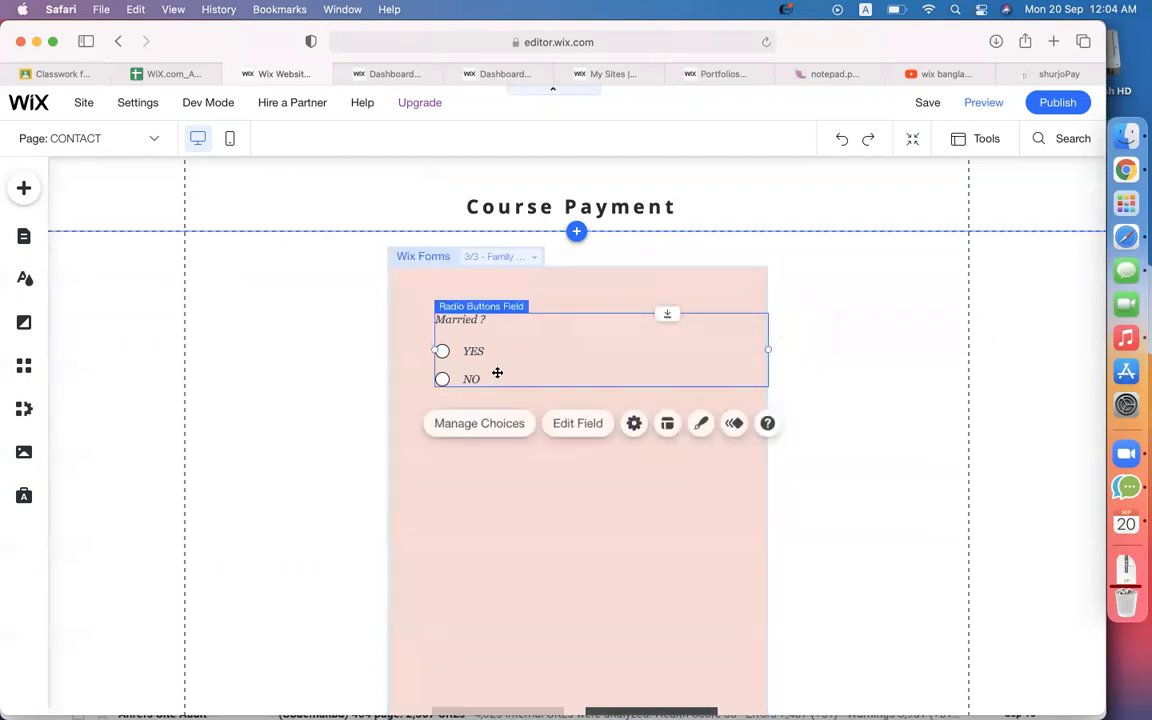
{"action": "left_click", "coordinate": [552, 477]}
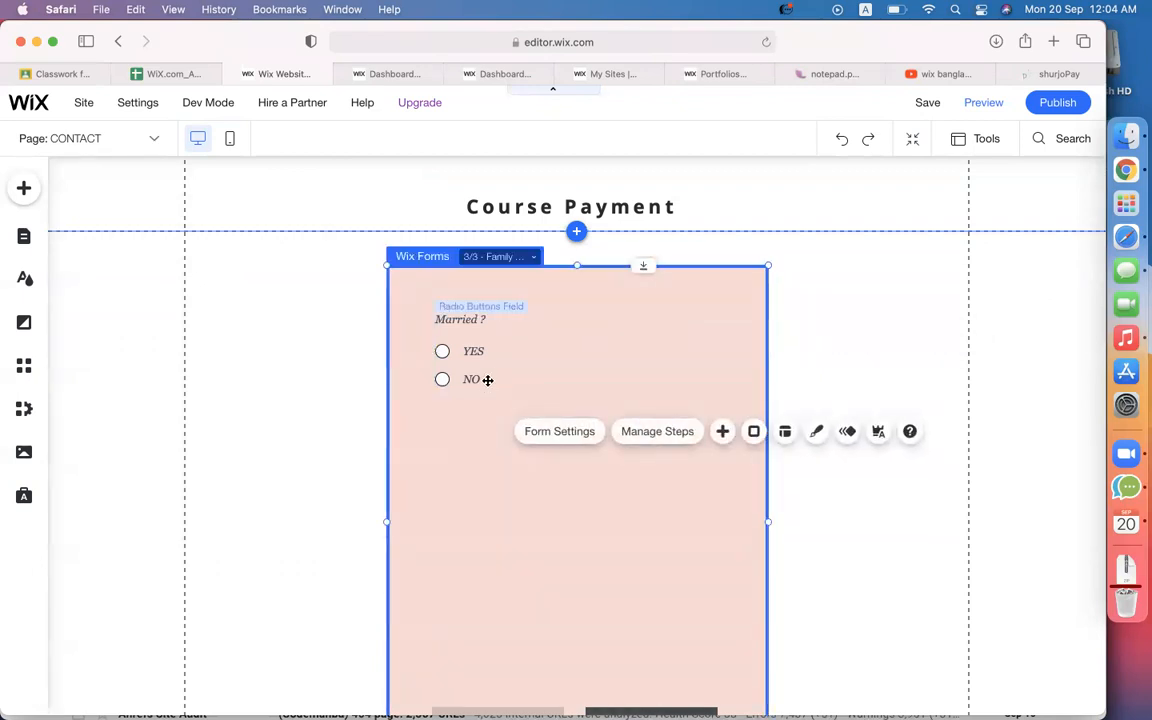
{"action": "left_click", "coordinate": [723, 432]}
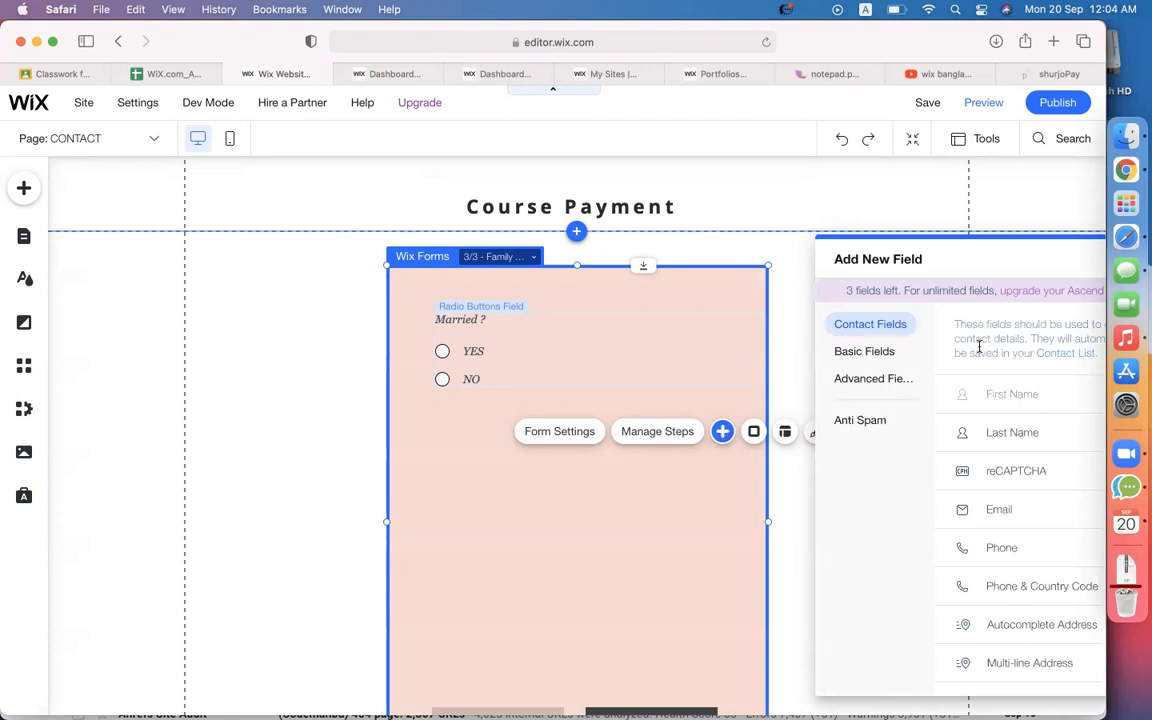
{"action": "left_click", "coordinate": [864, 352]}
{"action": "scroll", "coordinate": [1000, 548], "scroll_direction": "down", "scroll_amount": 3}
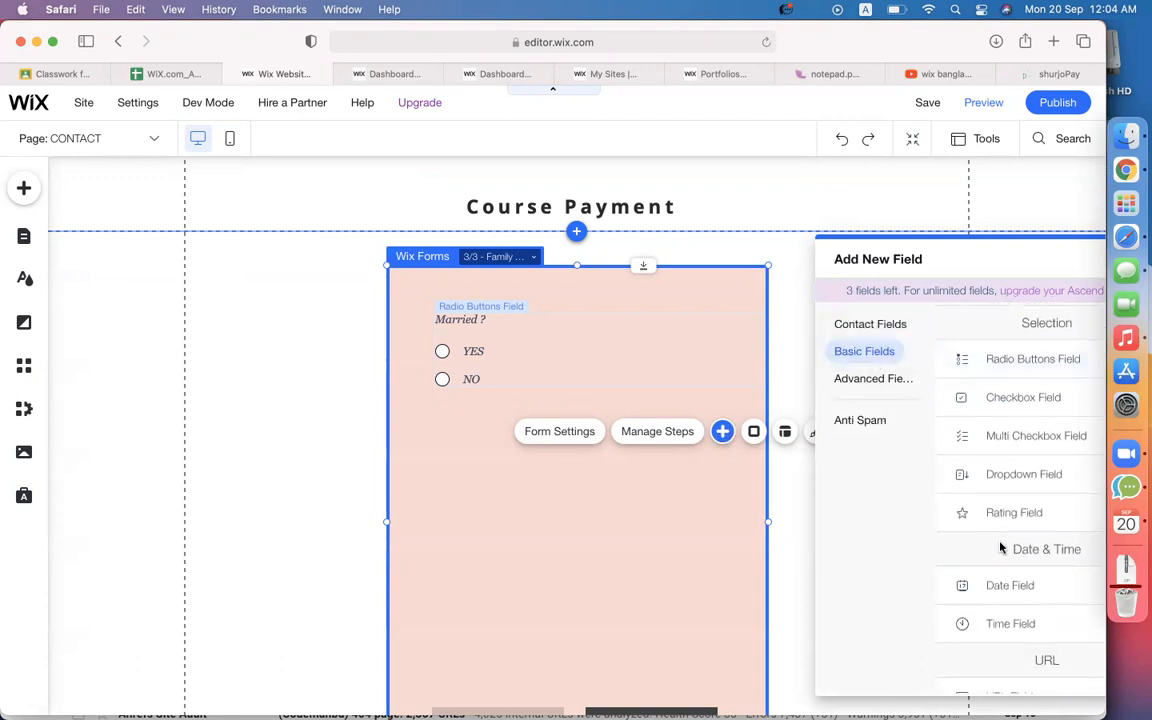
{"action": "left_click", "coordinate": [1034, 414]}
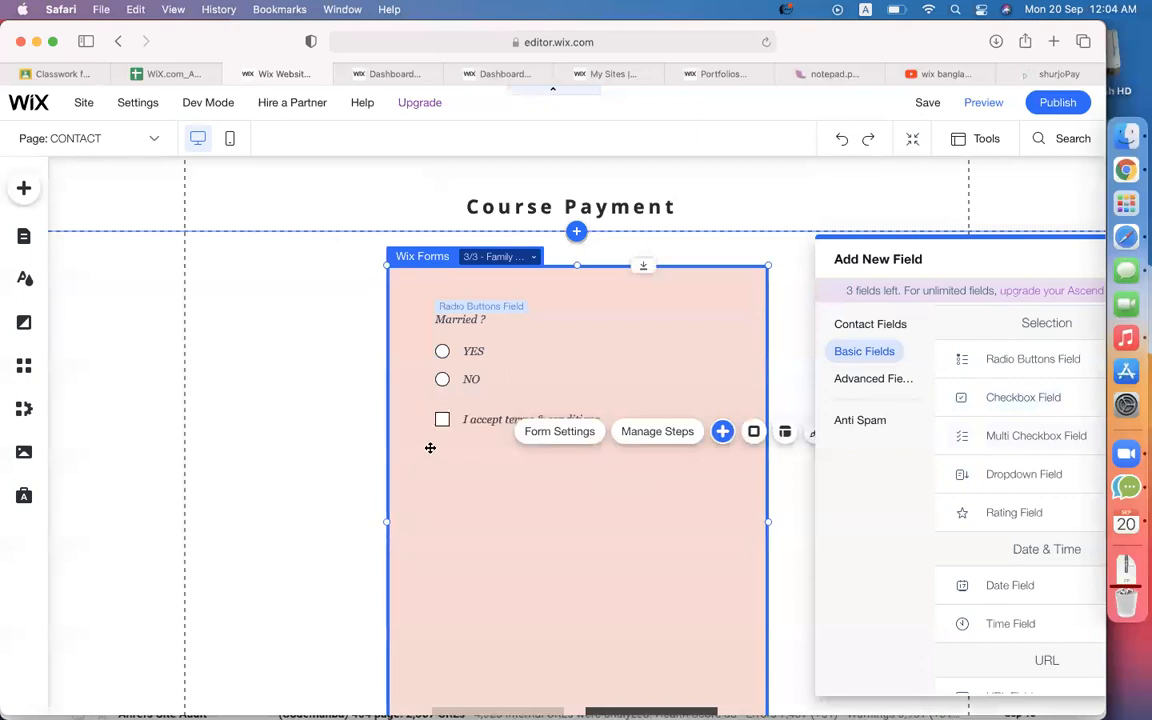
Delete the 'I accept terms & conditions' checkbox field from the step.
{"action": "left_click", "coordinate": [562, 428]}
{"action": "left_click", "coordinate": [485, 414]}
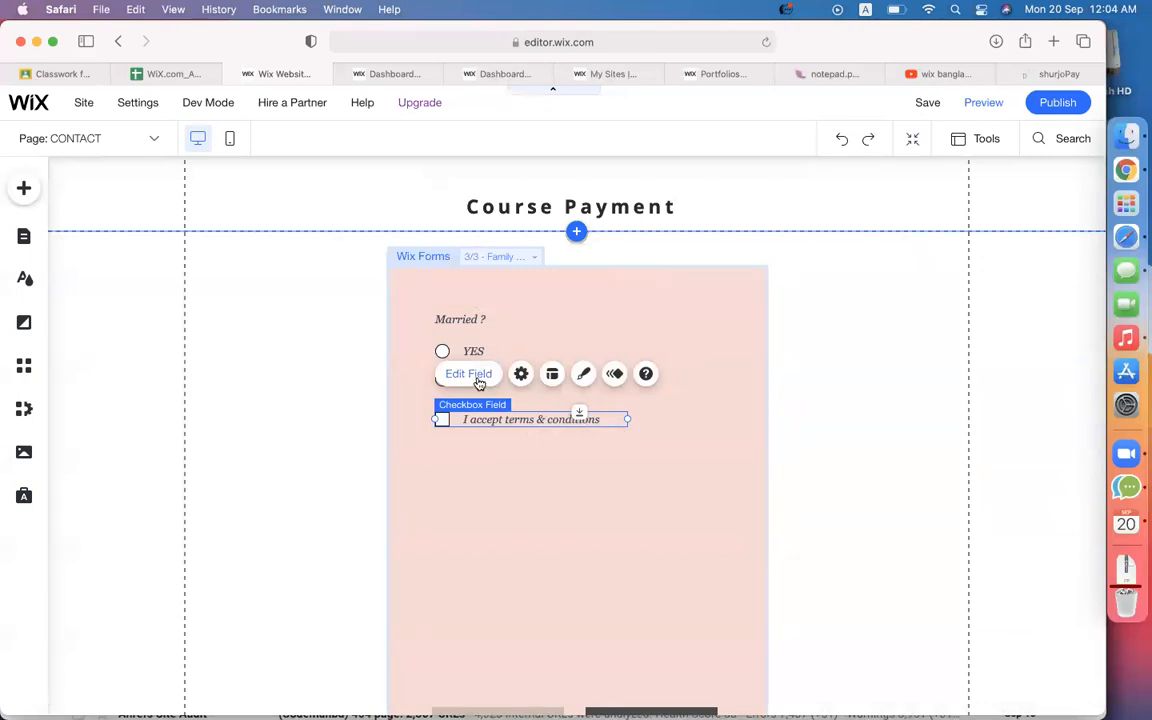
{"action": "left_click", "coordinate": [468, 374]}
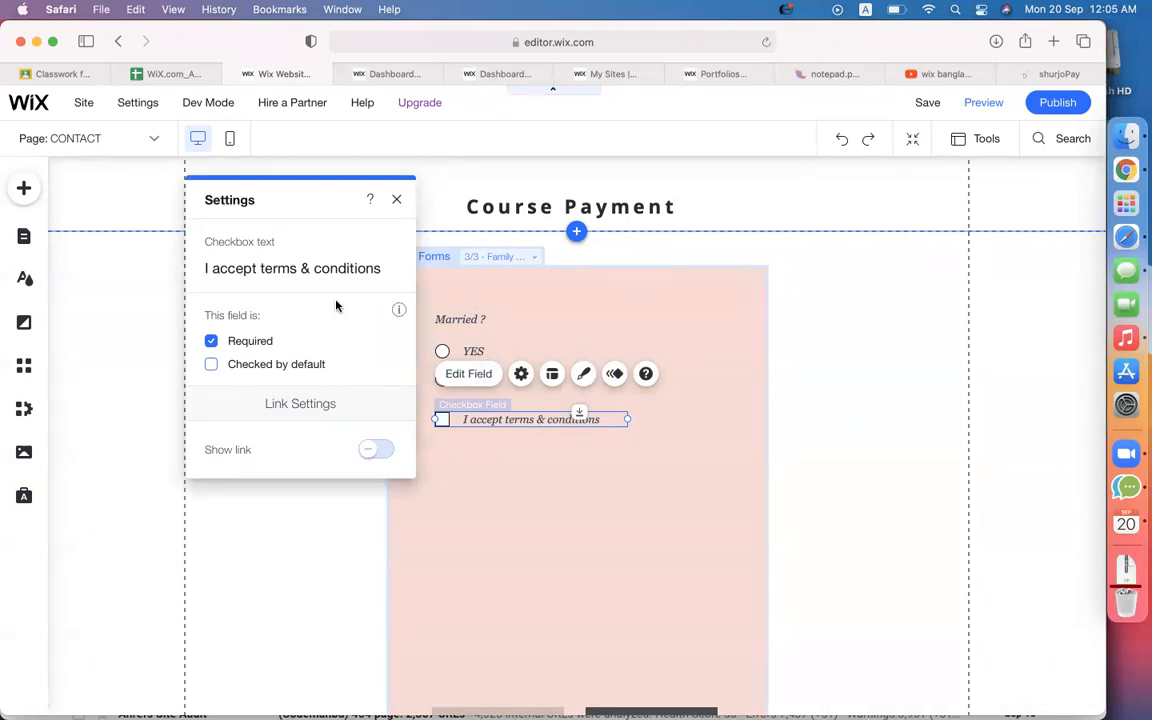
{"action": "left_click", "coordinate": [397, 199]}
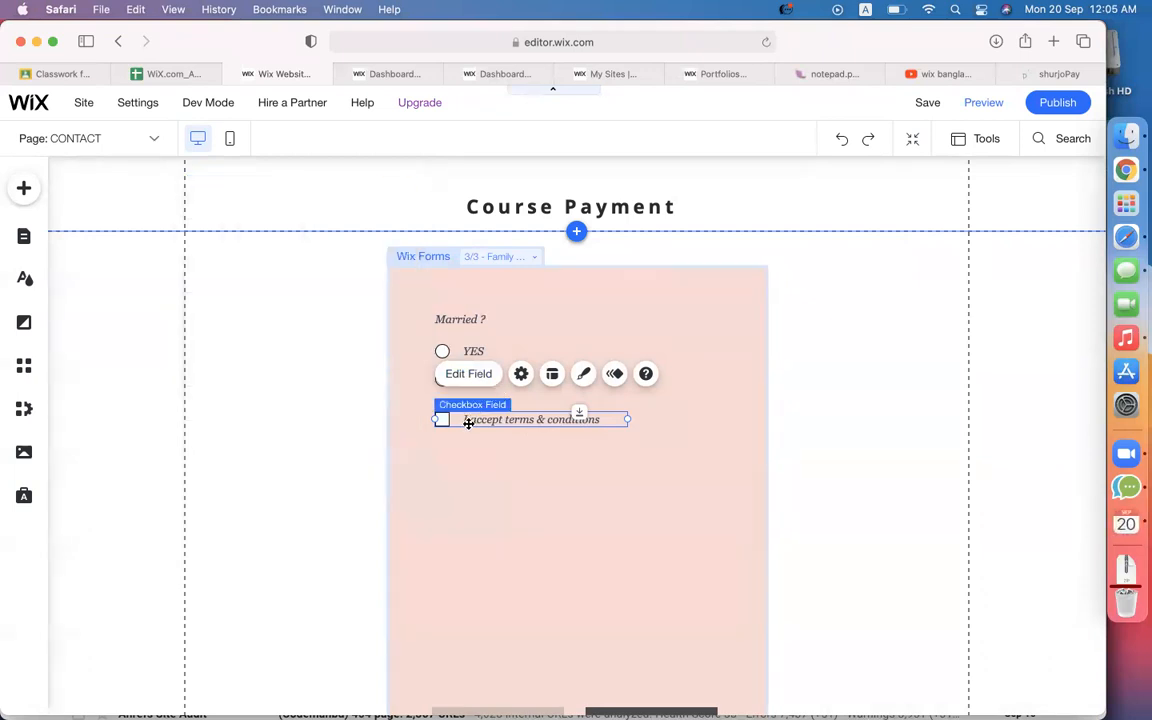
{"action": "key", "text": "Delete"}
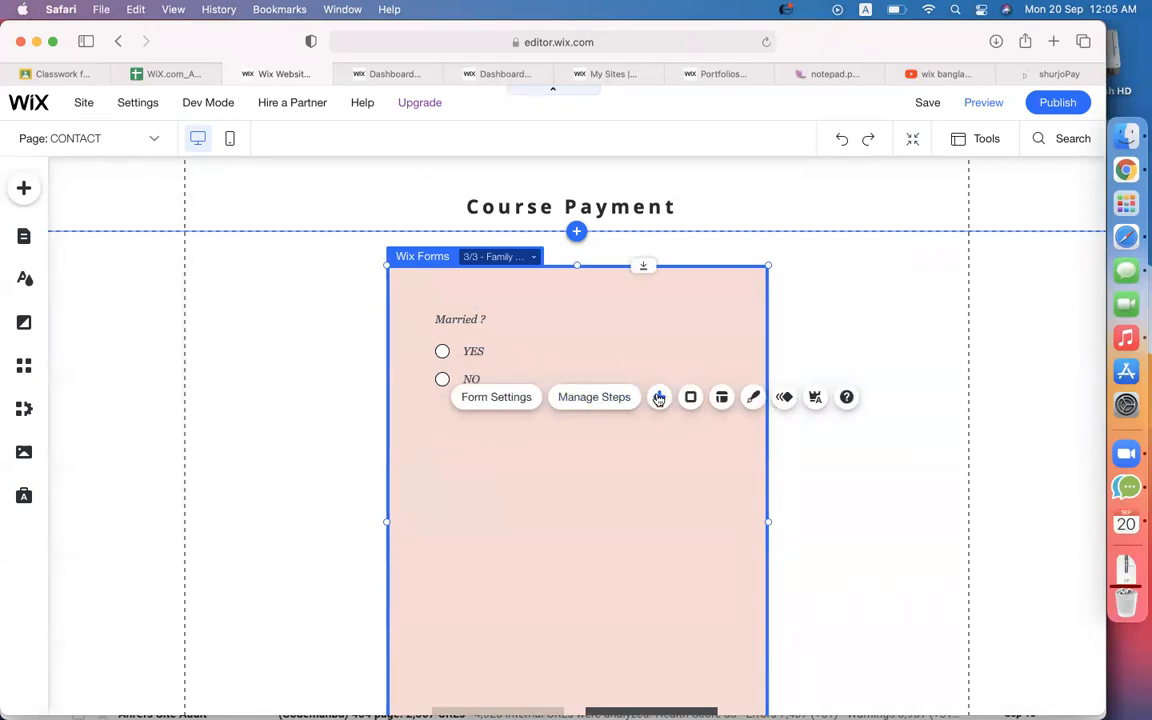
Add a dropdown field titled 'How many members will attend ?' below Married ?
{"action": "left_click", "coordinate": [658, 398]}
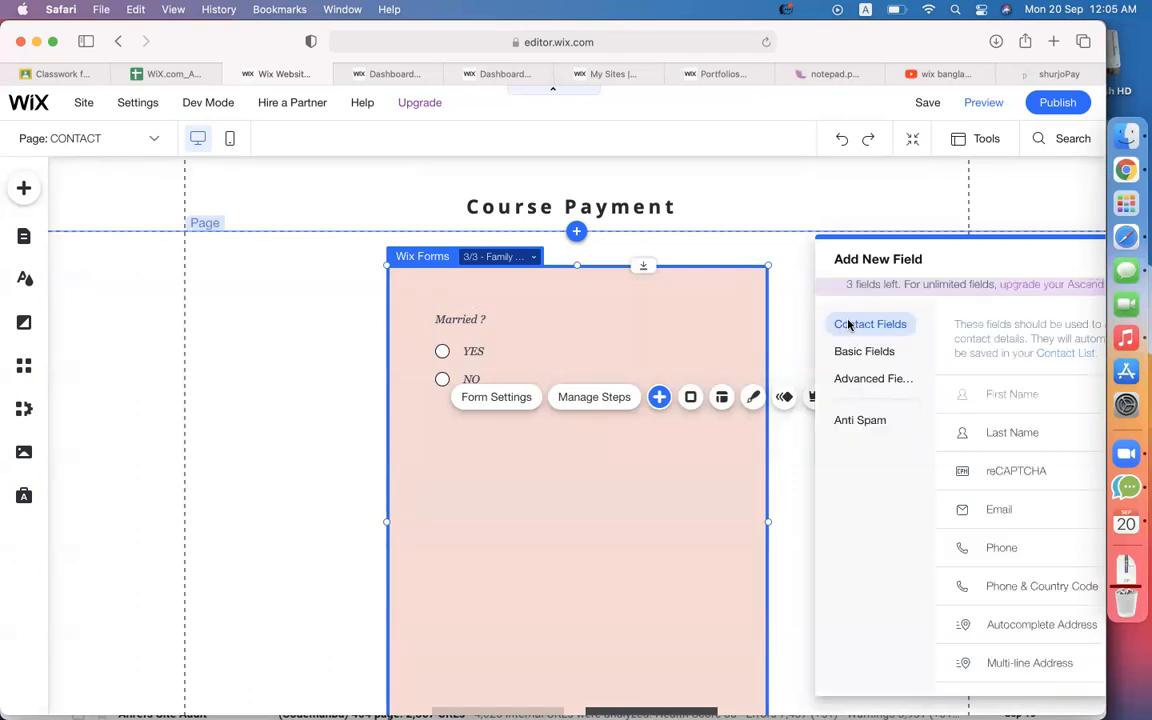
{"action": "left_click", "coordinate": [849, 351]}
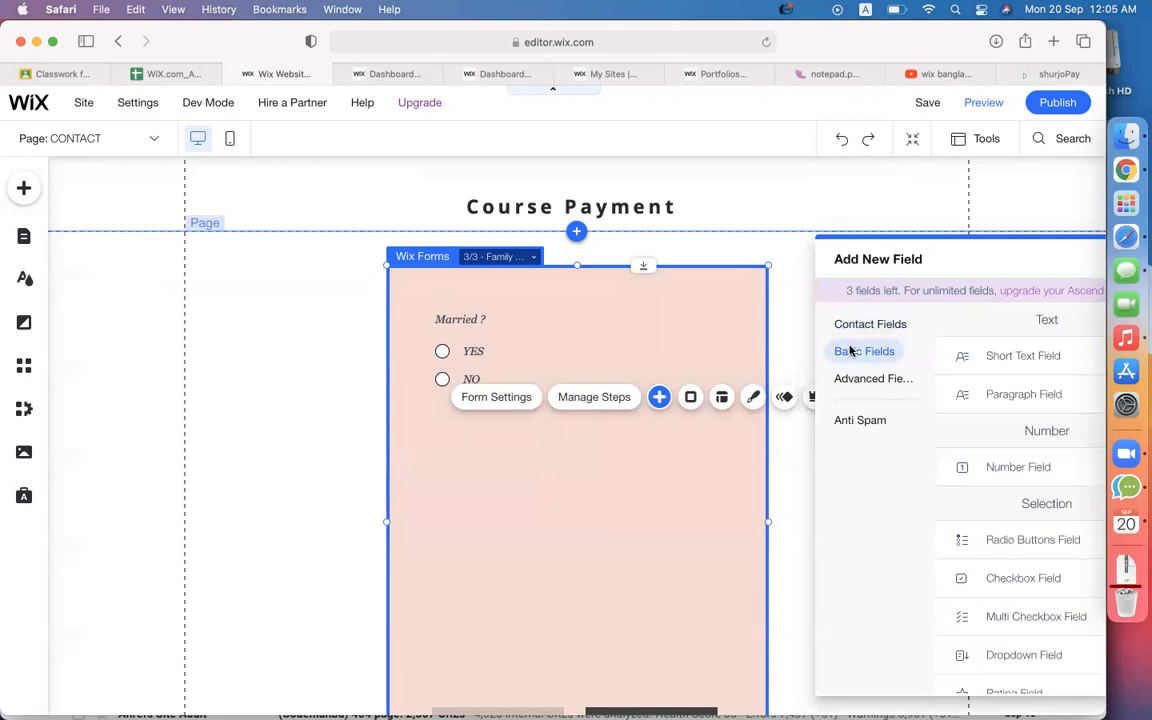
{"action": "scroll", "coordinate": [990, 586], "scroll_direction": "down", "scroll_amount": 4}
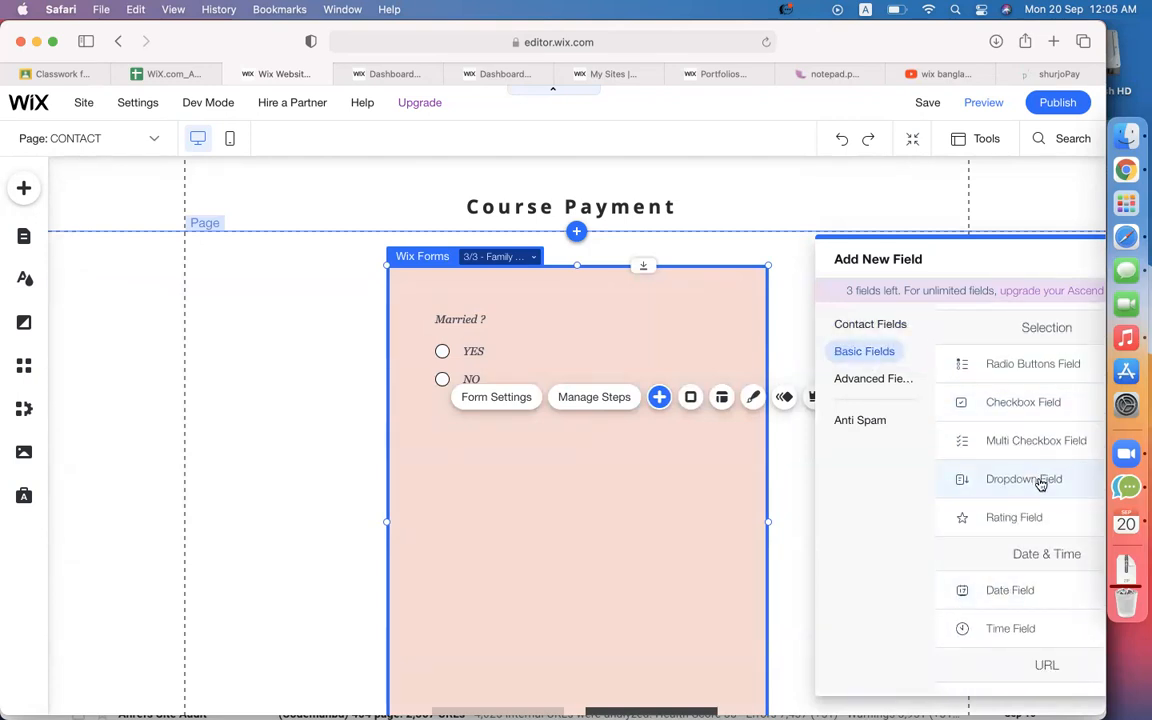
{"action": "left_click", "coordinate": [1041, 484]}
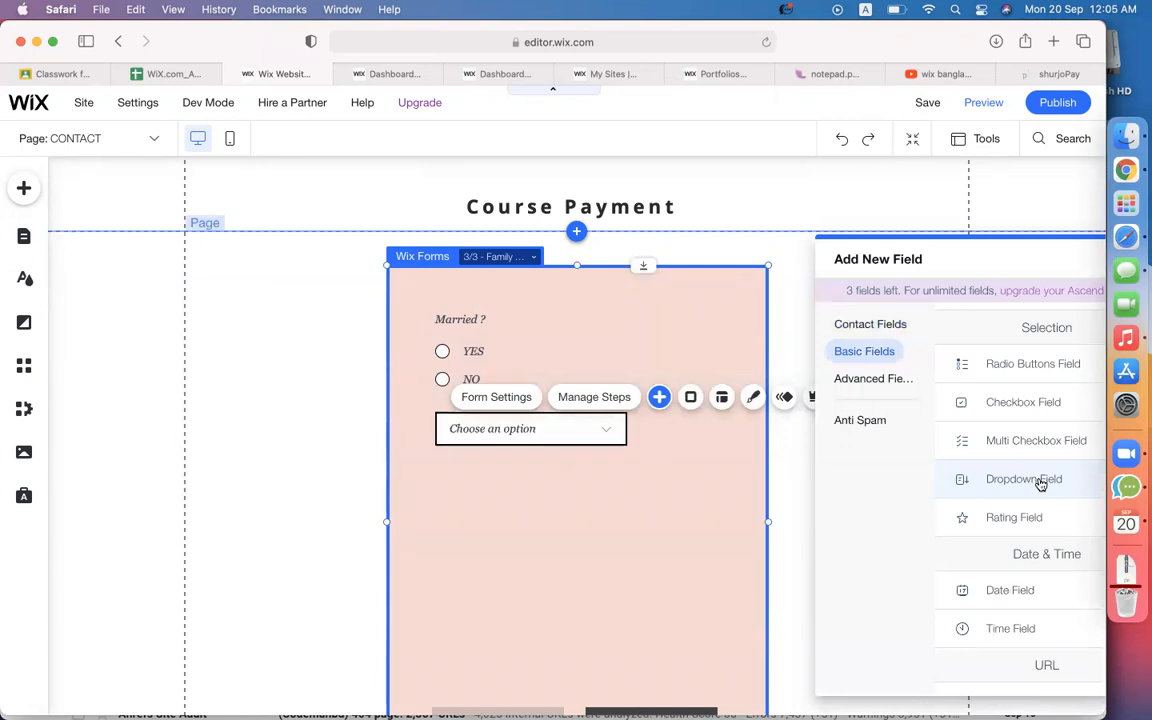
{"action": "left_click", "coordinate": [582, 436]}
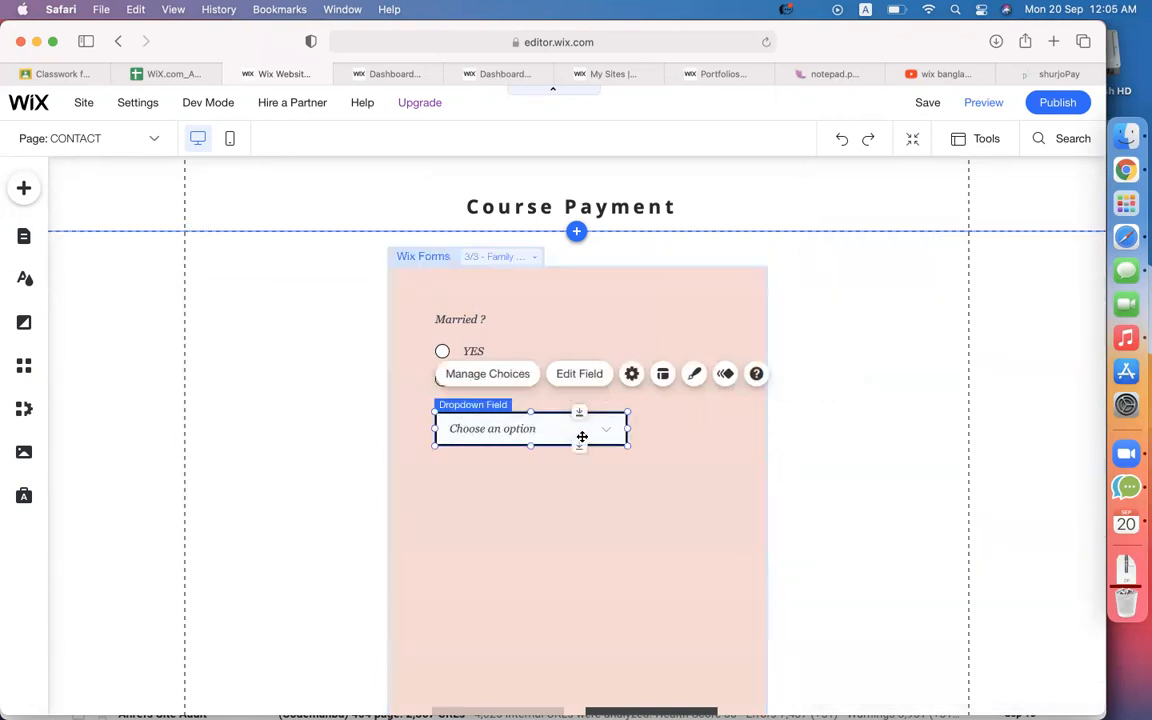
{"action": "left_click", "coordinate": [578, 374]}
{"action": "left_click", "coordinate": [281, 260]}
{"action": "type", "text": "How"}
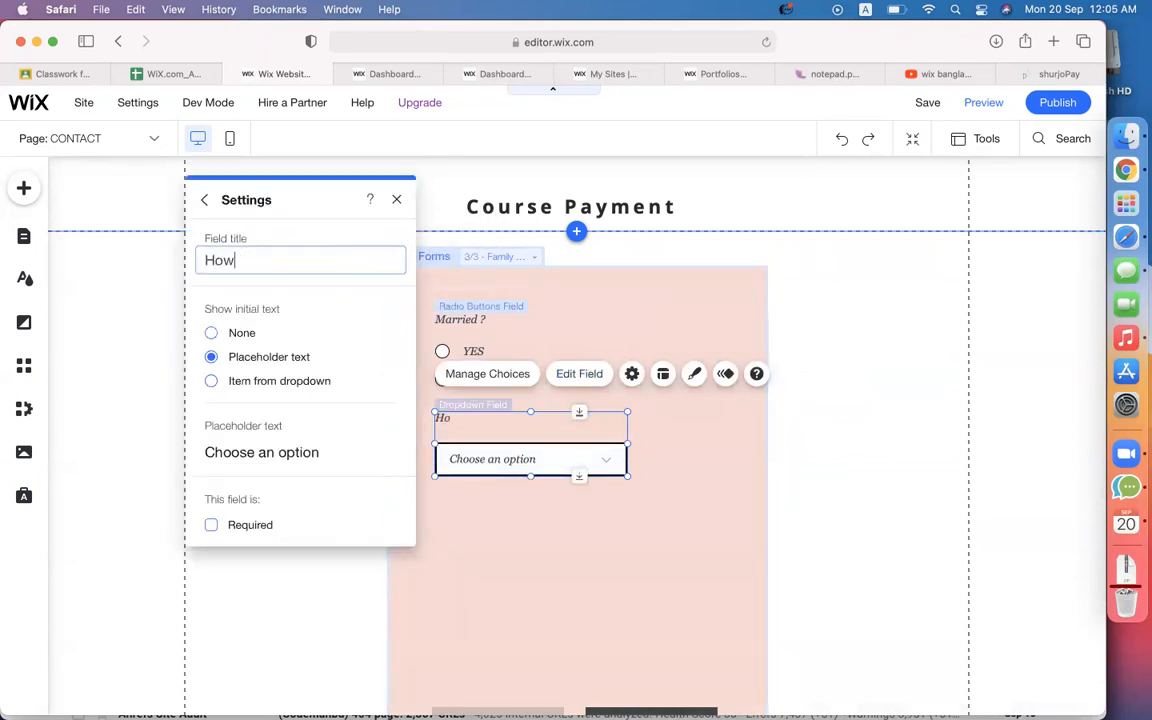
{"action": "type", "text": " many memb"}
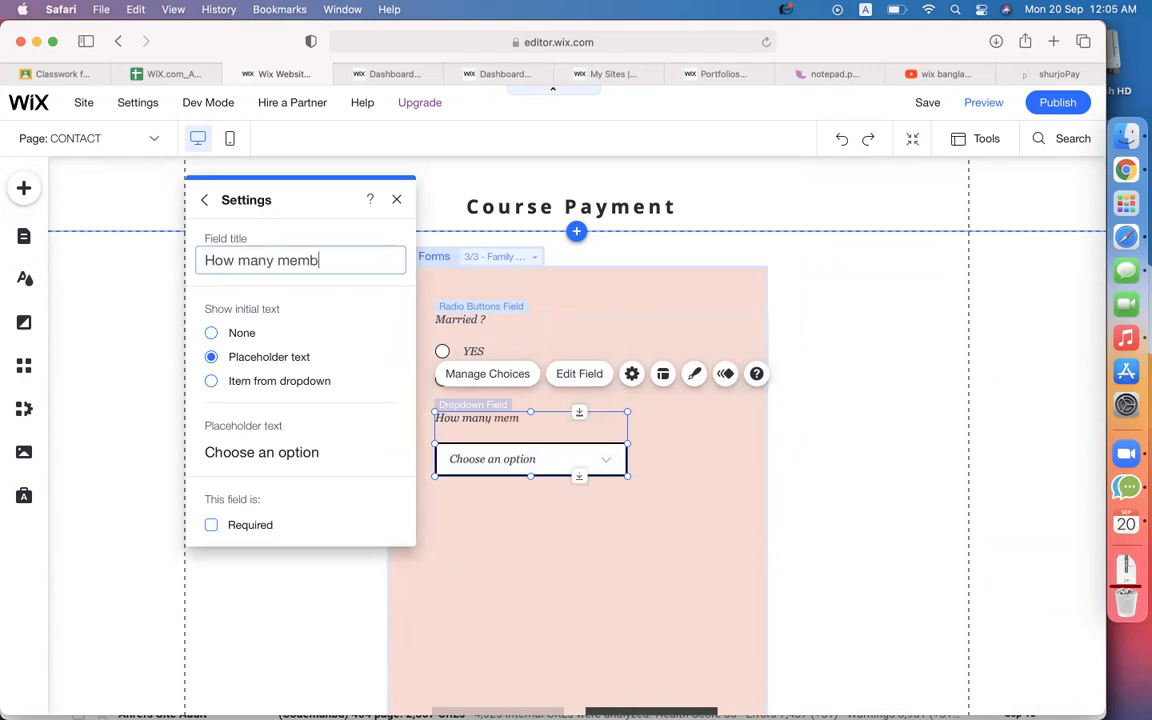
{"action": "type", "text": "ers will attend ?"}
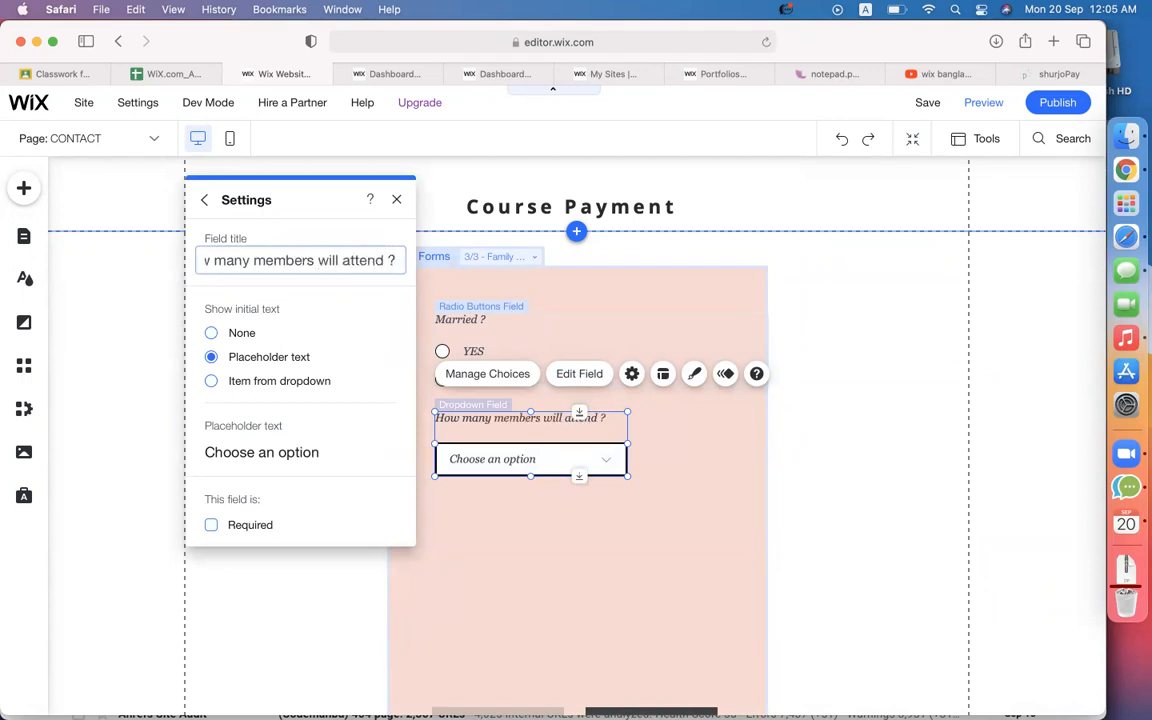
Rename the dropdown's first two choices to 1 and 2.
{"action": "left_click", "coordinate": [480, 376]}
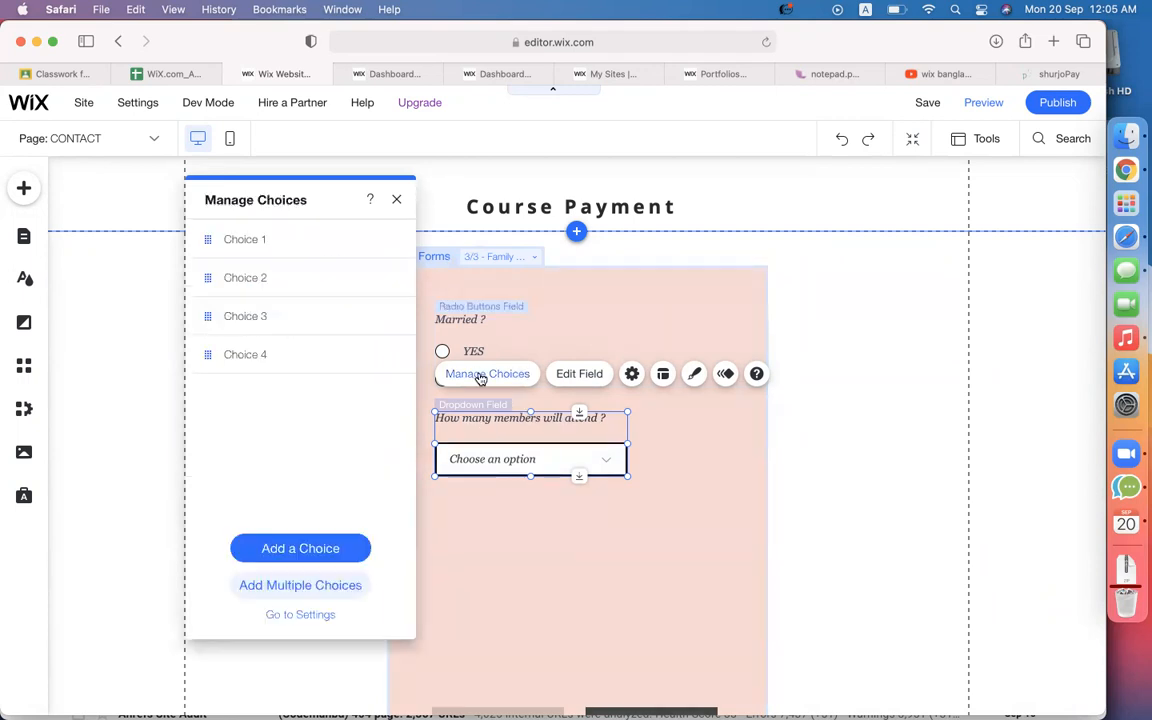
{"action": "double_click", "coordinate": [270, 243]}
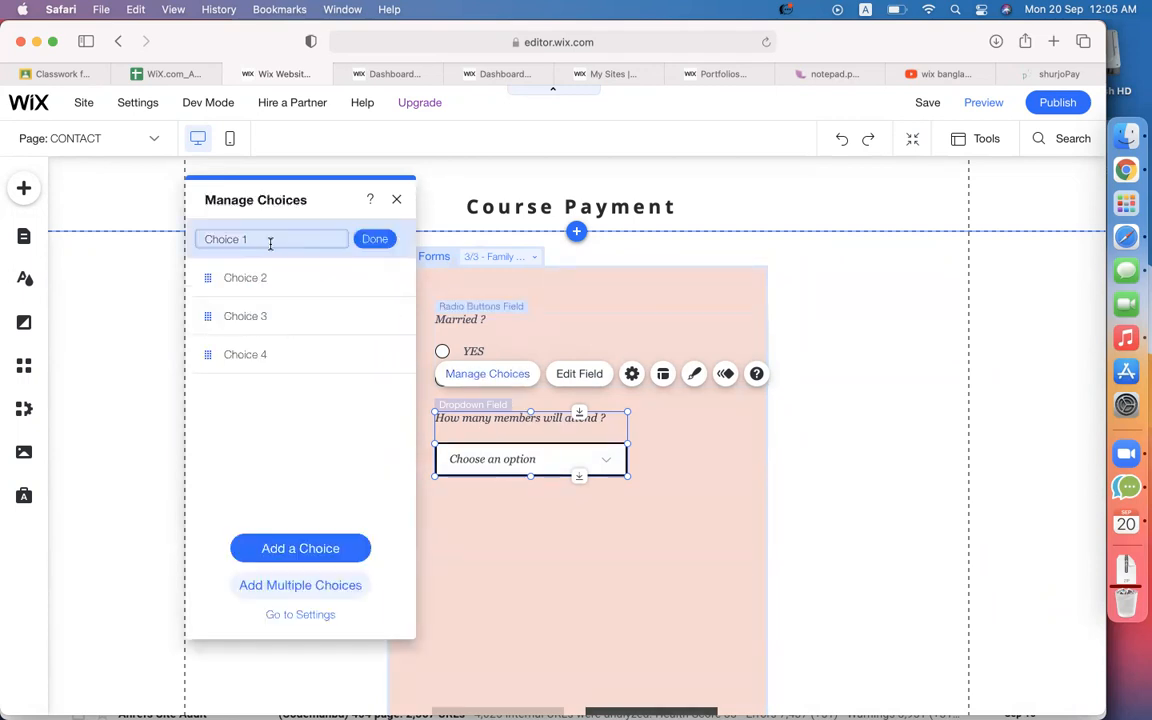
{"action": "key", "text": "super+a"}
{"action": "type", "text": "1"}
{"action": "double_click", "coordinate": [256, 276]}
{"action": "key", "text": "super+a"}
{"action": "type", "text": "1"}
{"action": "key", "text": "BackSpace"}
{"action": "type", "text": "2"}
Rename the remaining choices to 3 and 4+, then open the form's settings.
{"action": "double_click", "coordinate": [283, 312]}
{"action": "key", "text": "super+a"}
{"action": "type", "text": "3"}
{"action": "double_click", "coordinate": [257, 353]}
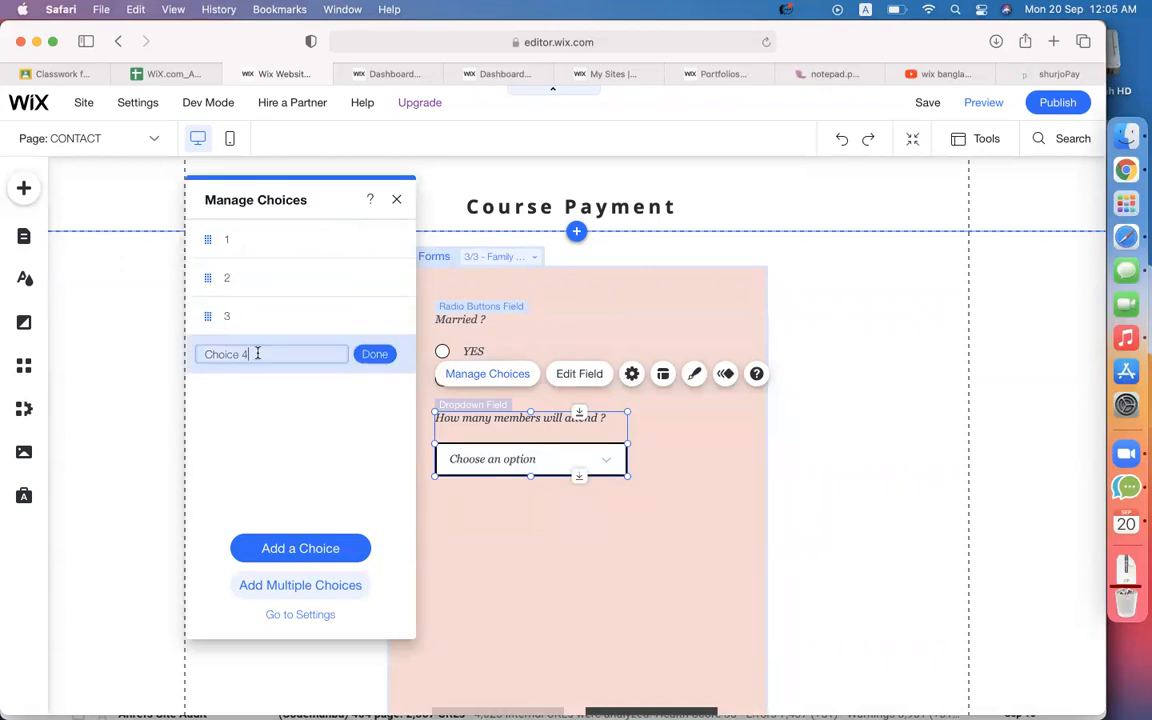
{"action": "type", "text": "4+"}
{"action": "left_click", "coordinate": [523, 562]}
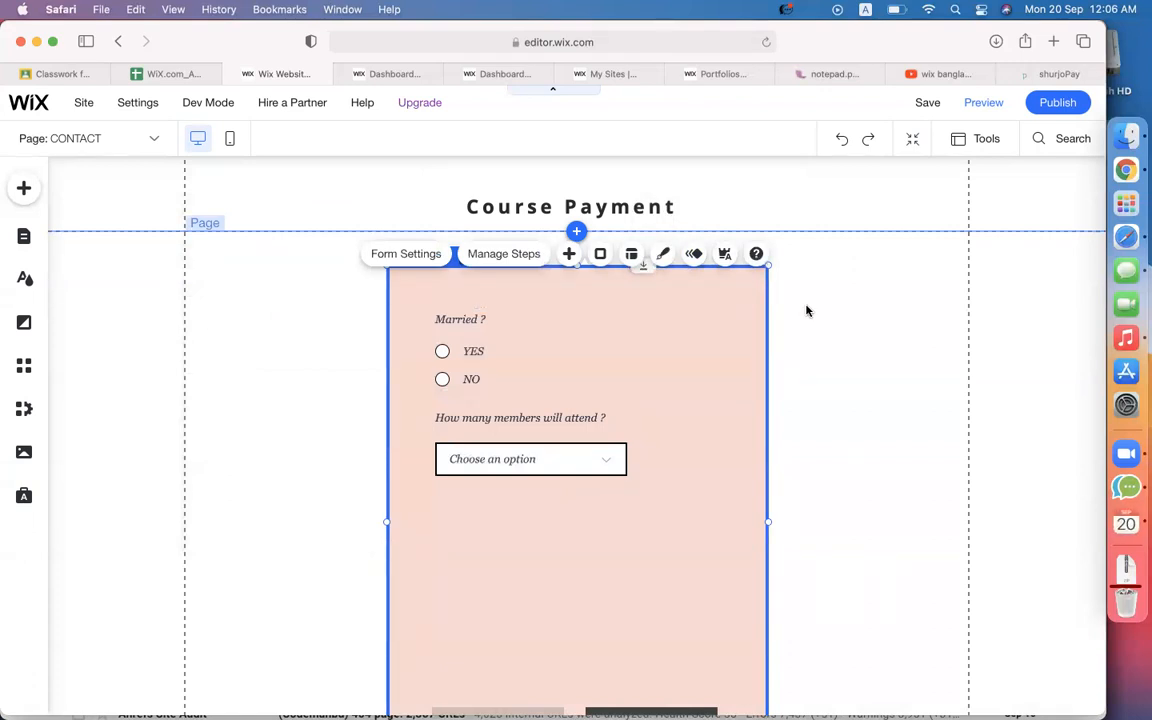
{"action": "left_click", "coordinate": [407, 256]}
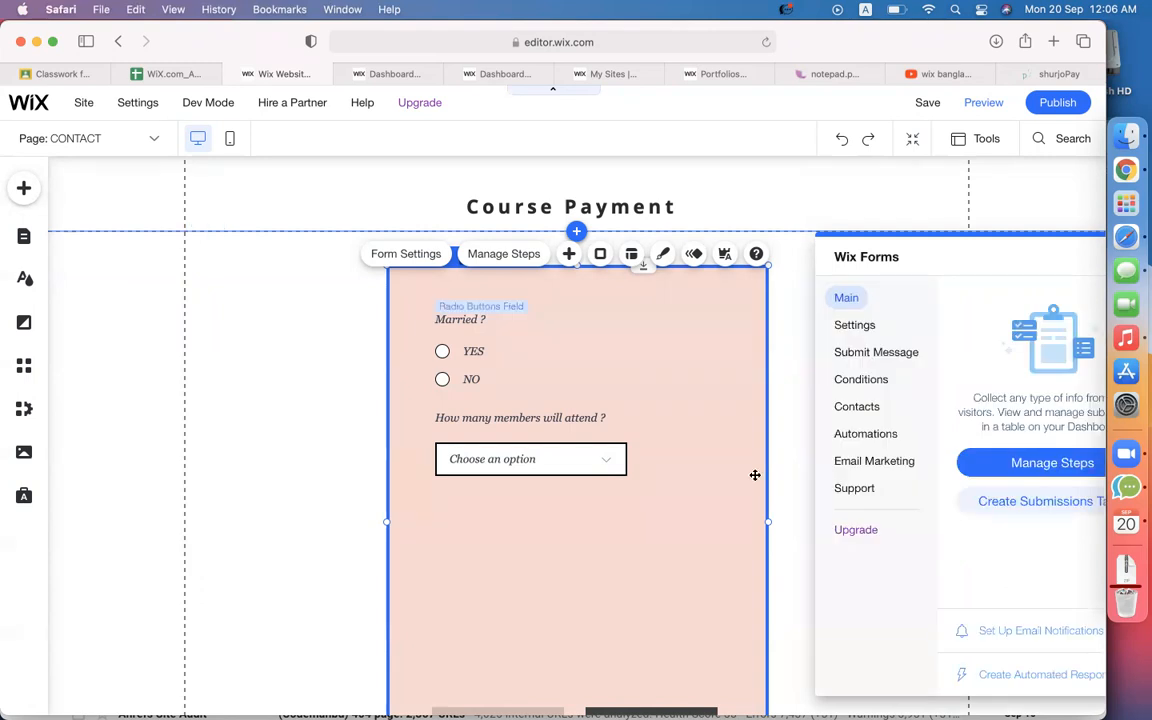
Change the form's submit success message to 'Thanks for joining reunion.'.
{"action": "left_click", "coordinate": [878, 358]}
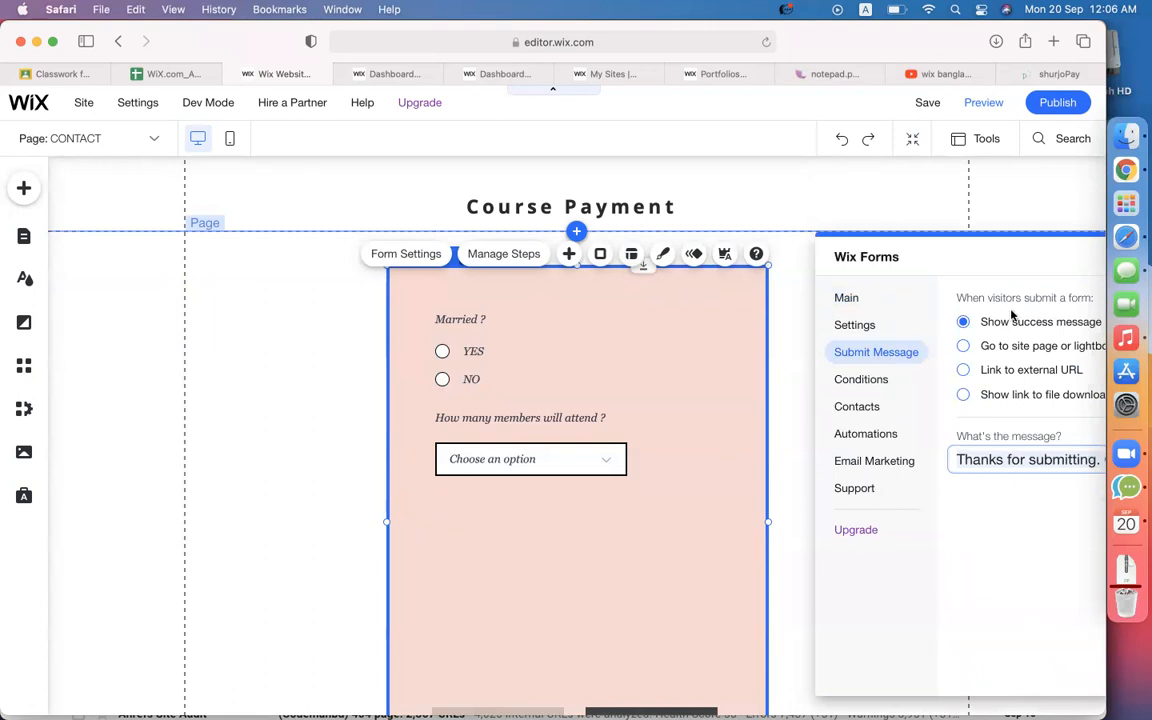
{"action": "left_click_drag", "start_coordinate": [998, 249], "coordinate": [275, 208]}
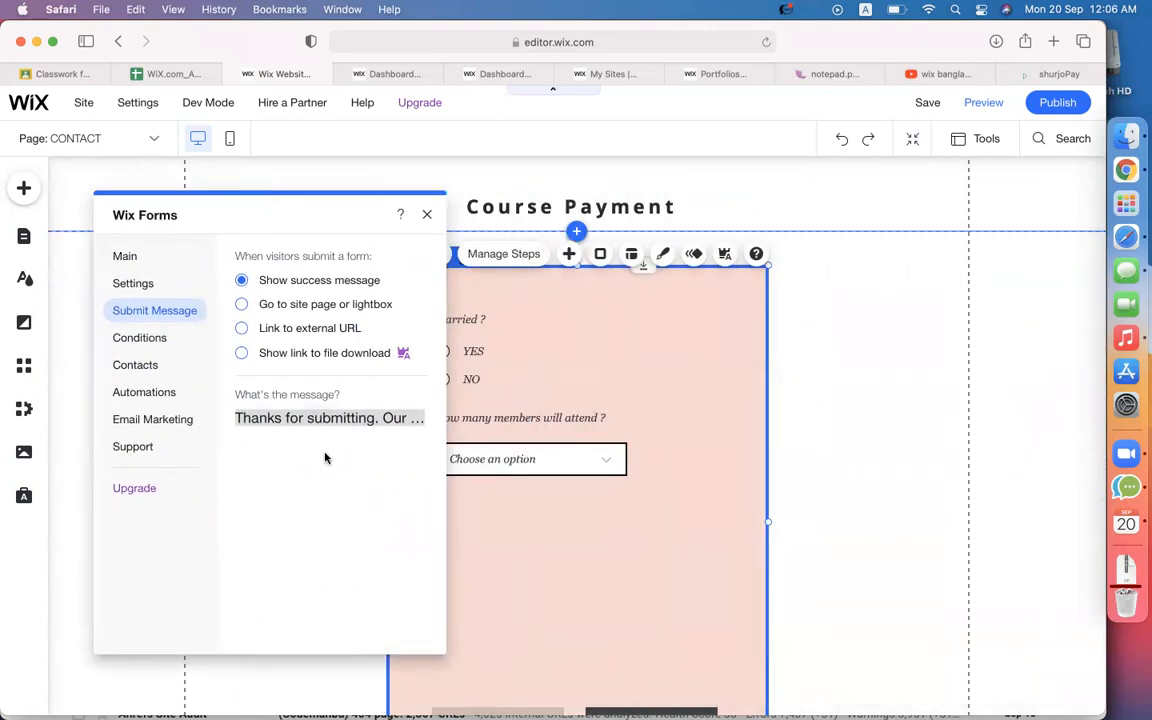
{"action": "left_click", "coordinate": [305, 420]}
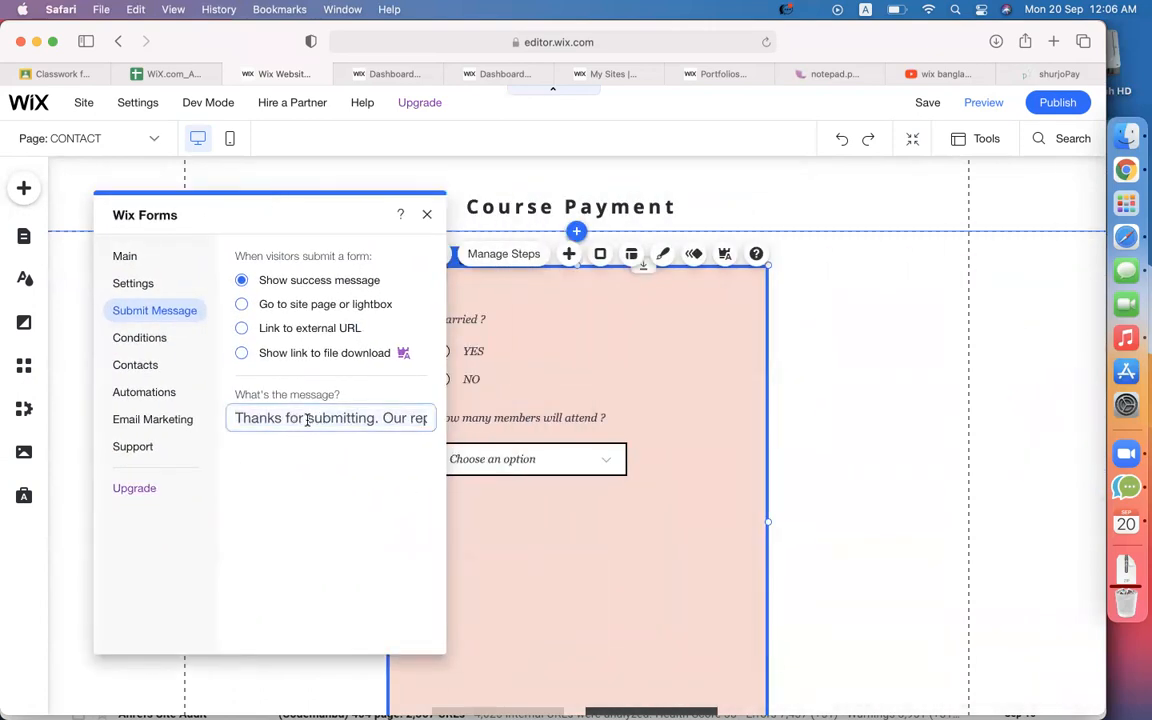
{"action": "left_click_drag", "start_coordinate": [307, 419], "coordinate": [544, 418]}
{"action": "type", "text": "Thanks for j"}
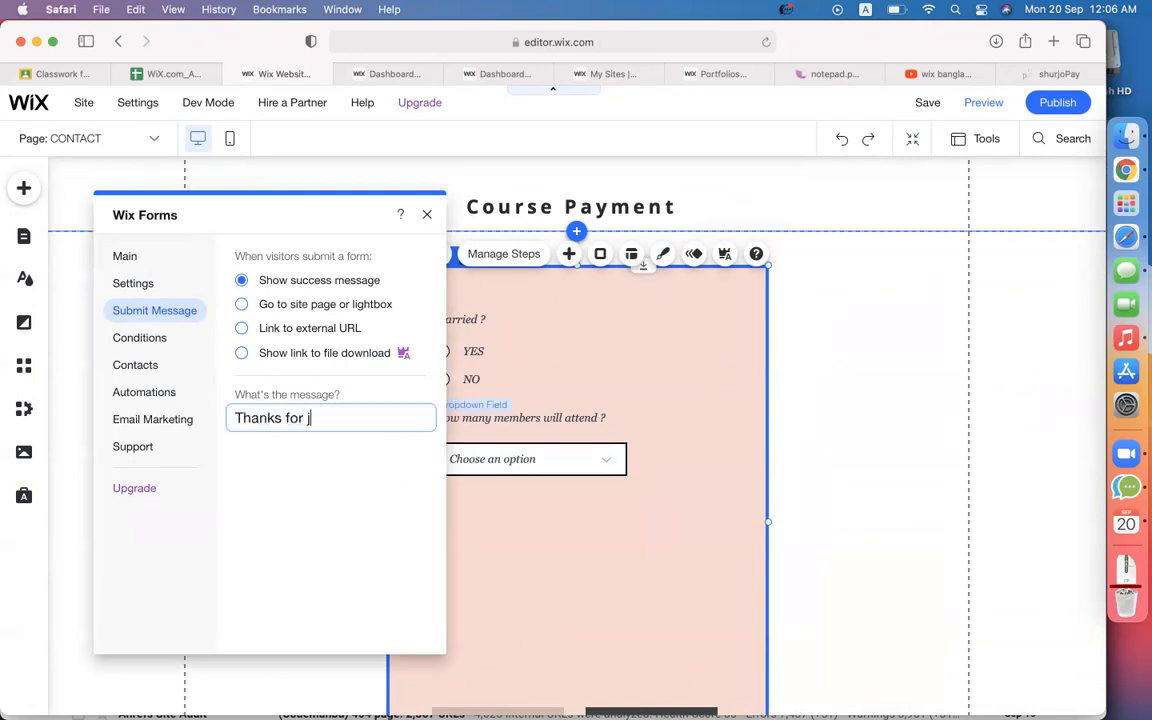
{"action": "type", "text": "oining reunion."}
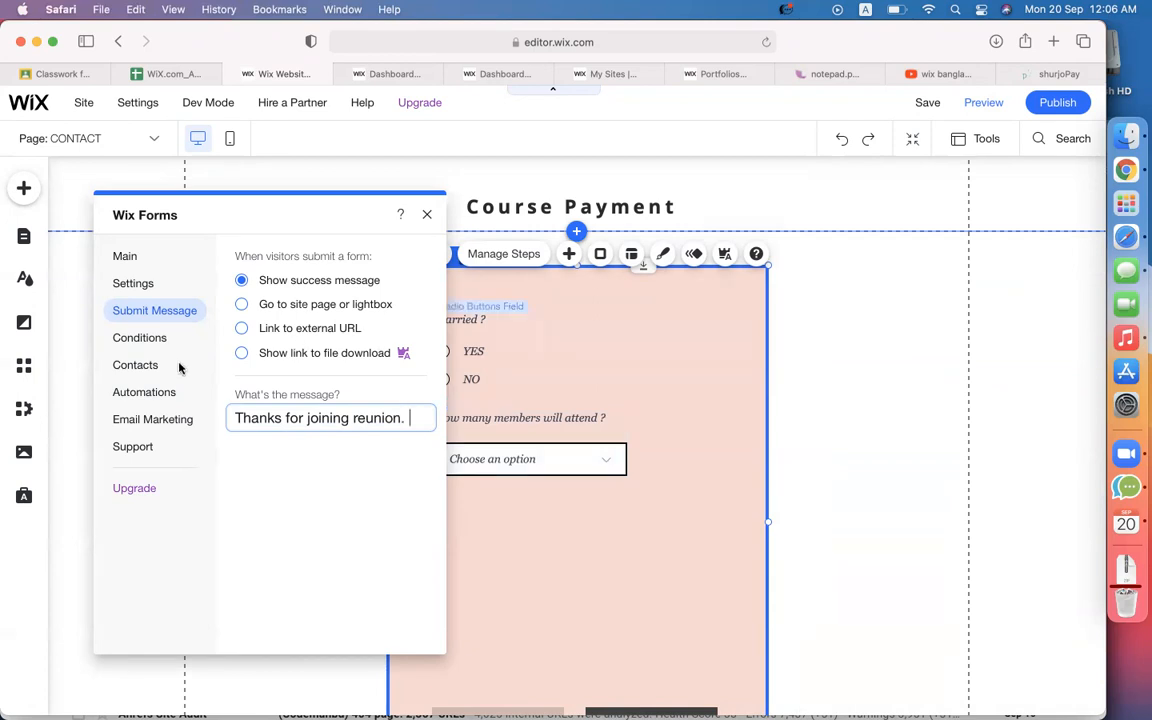
{"action": "left_click", "coordinate": [140, 395]}
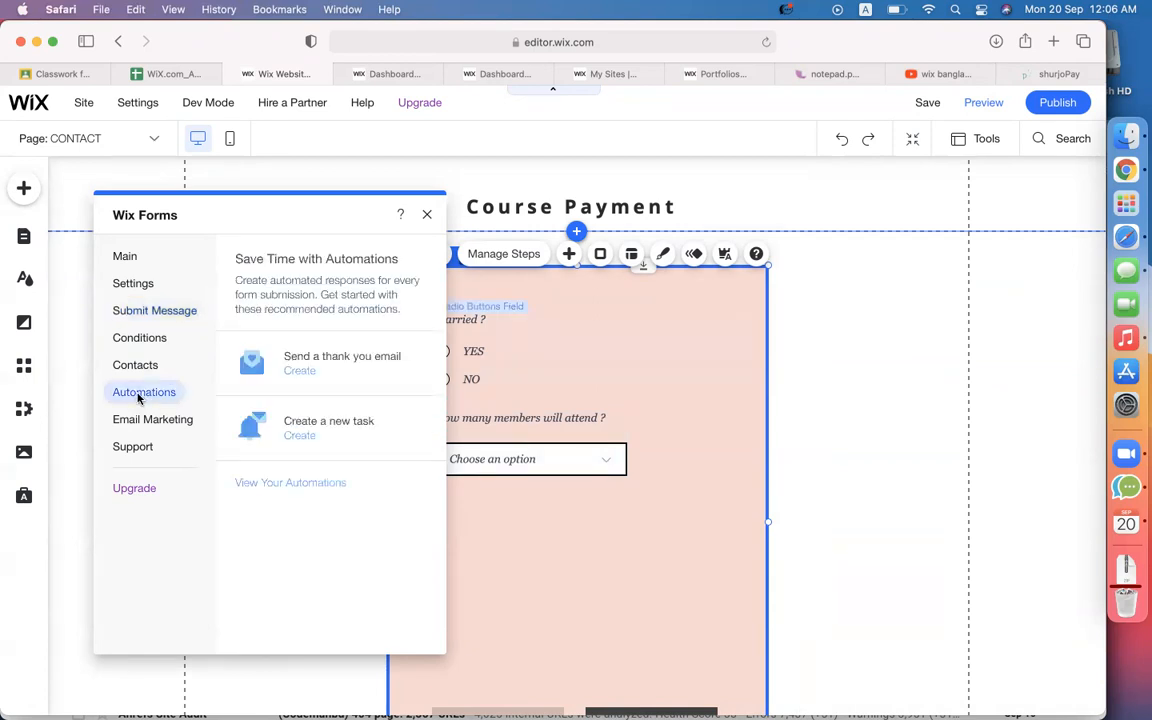
Create and activate the 'Send thank you emails to visitors' automation, then return to the editor.
{"action": "left_click", "coordinate": [298, 372]}
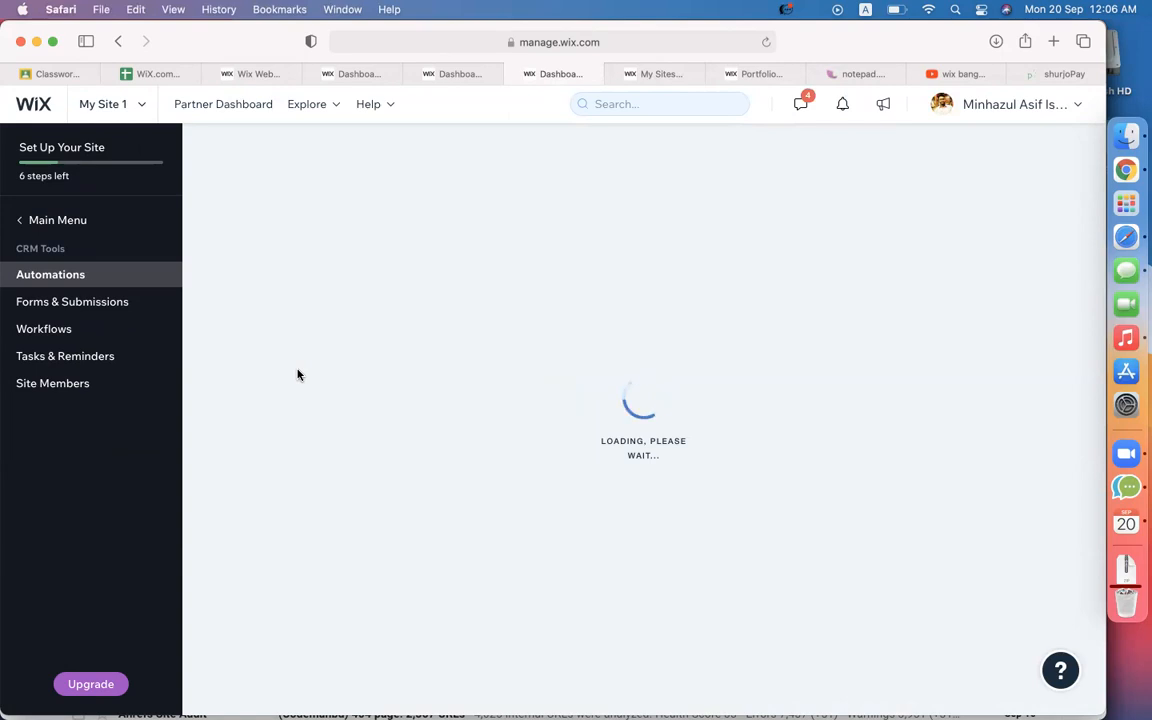
{"action": "left_click", "coordinate": [830, 568]}
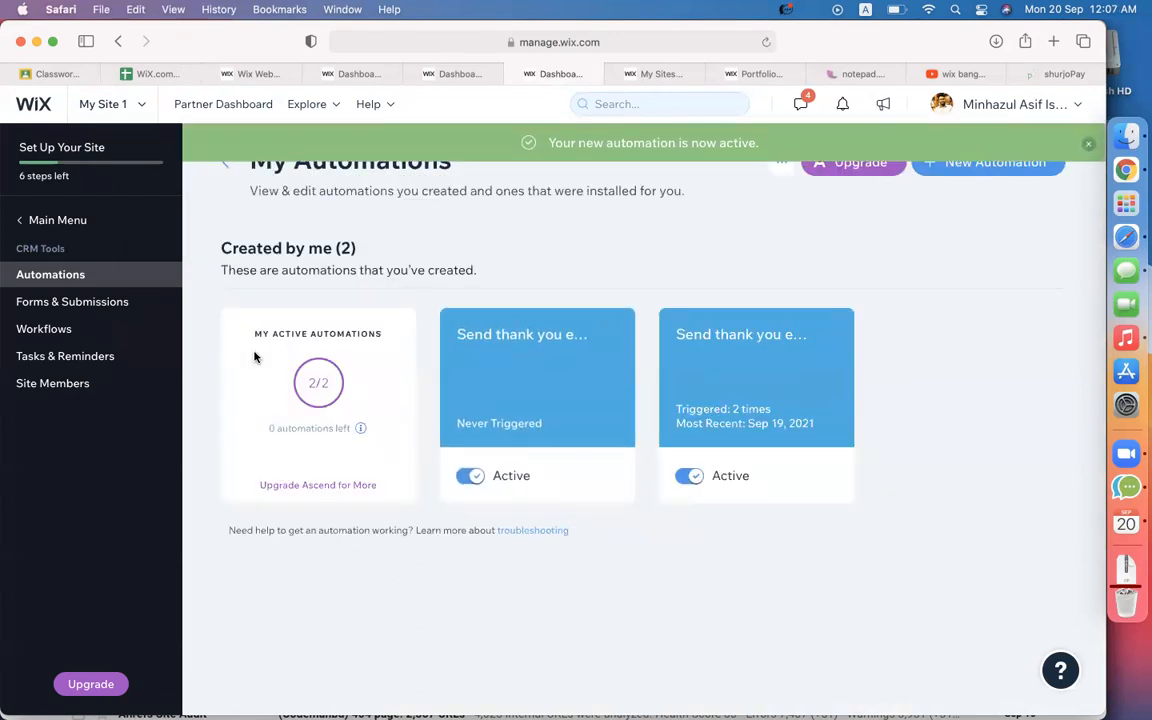
{"action": "left_click", "coordinate": [256, 73]}
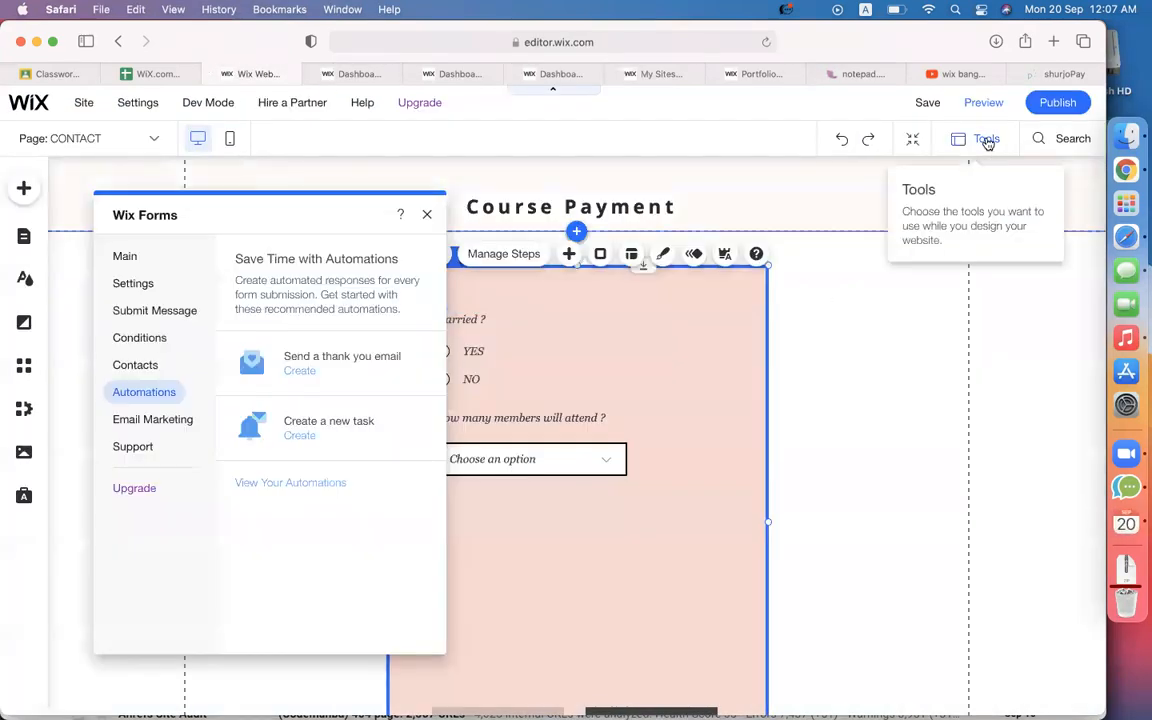
Save and publish the site, then view the live site in a new tab.
{"action": "left_click", "coordinate": [927, 103]}
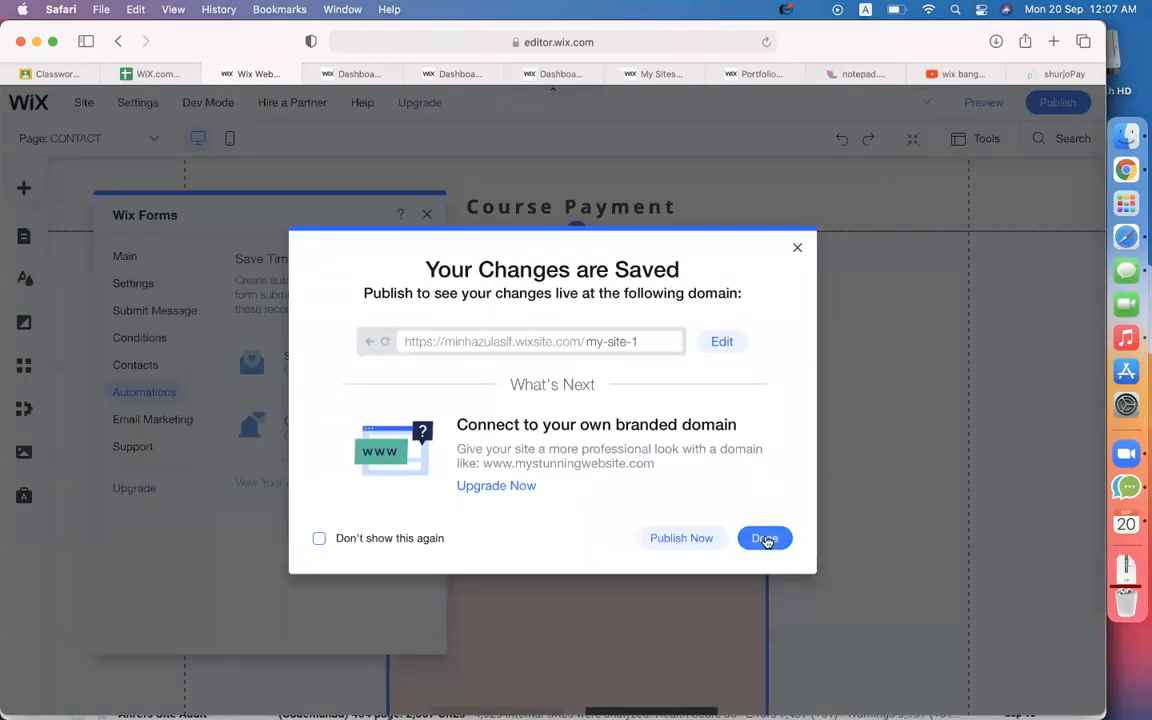
{"action": "left_click", "coordinate": [681, 540]}
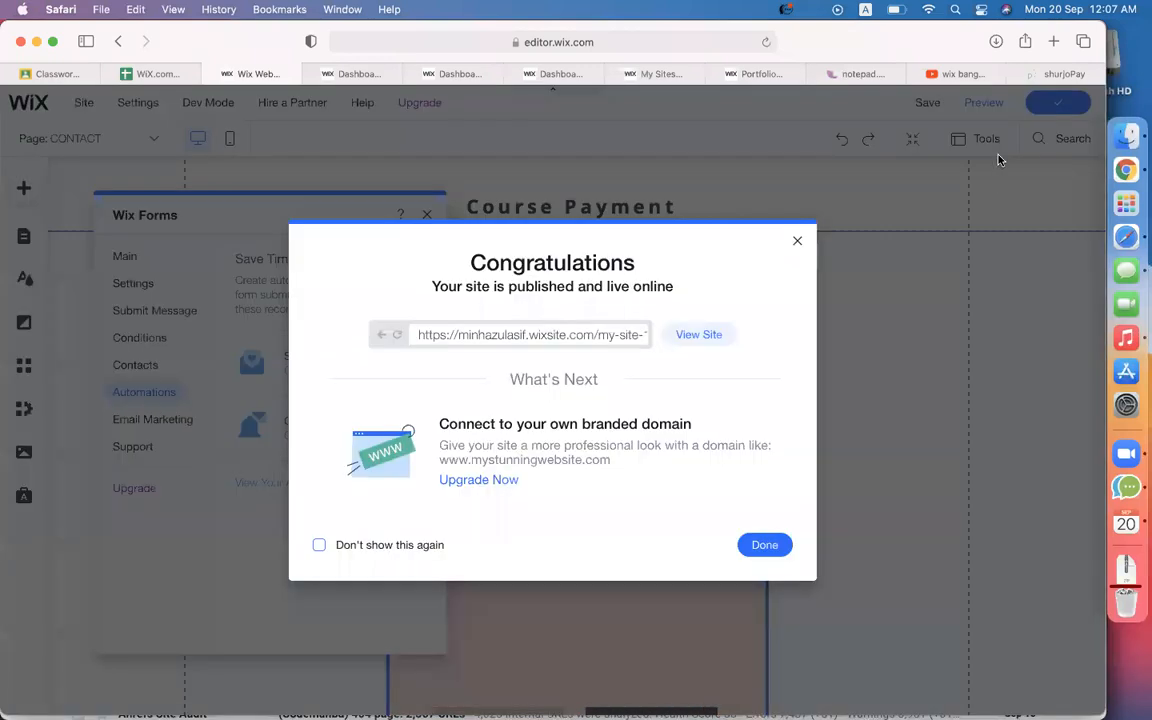
{"action": "left_click", "coordinate": [712, 338]}
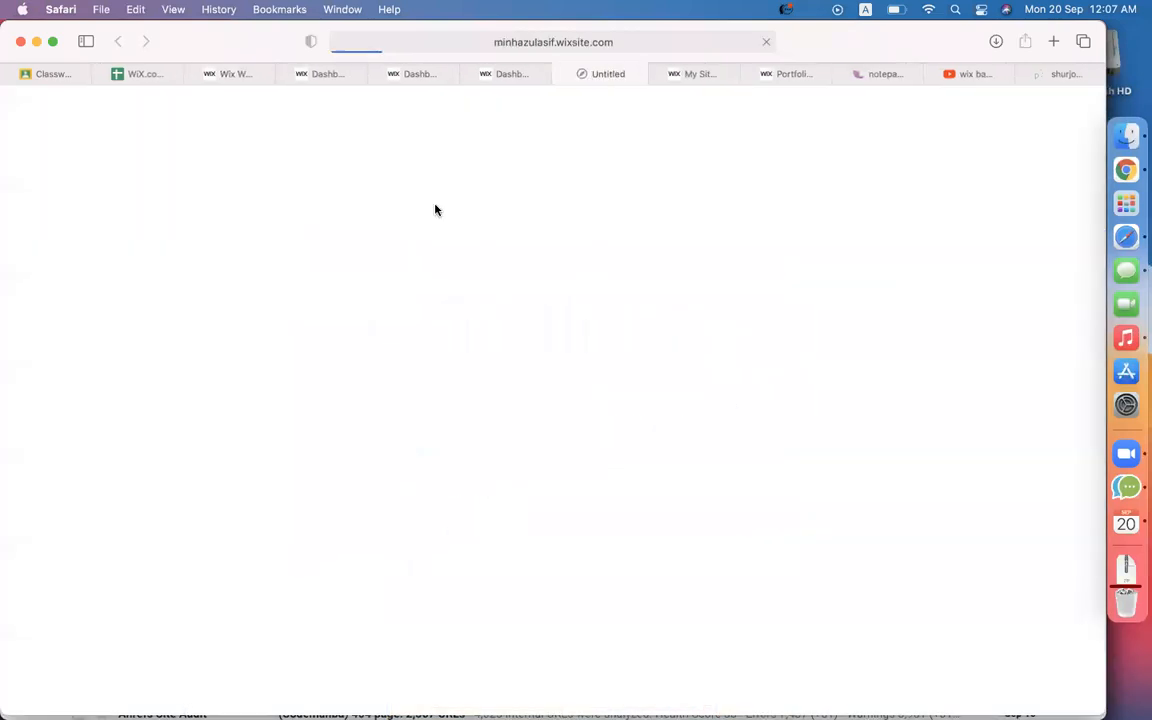
{"action": "scroll", "coordinate": [643, 591], "scroll_direction": "down", "scroll_amount": 10}
On the live Contact page, enter a test first name and e-mail, then advance to Reunion Info.
{"action": "left_click", "coordinate": [552, 625]}
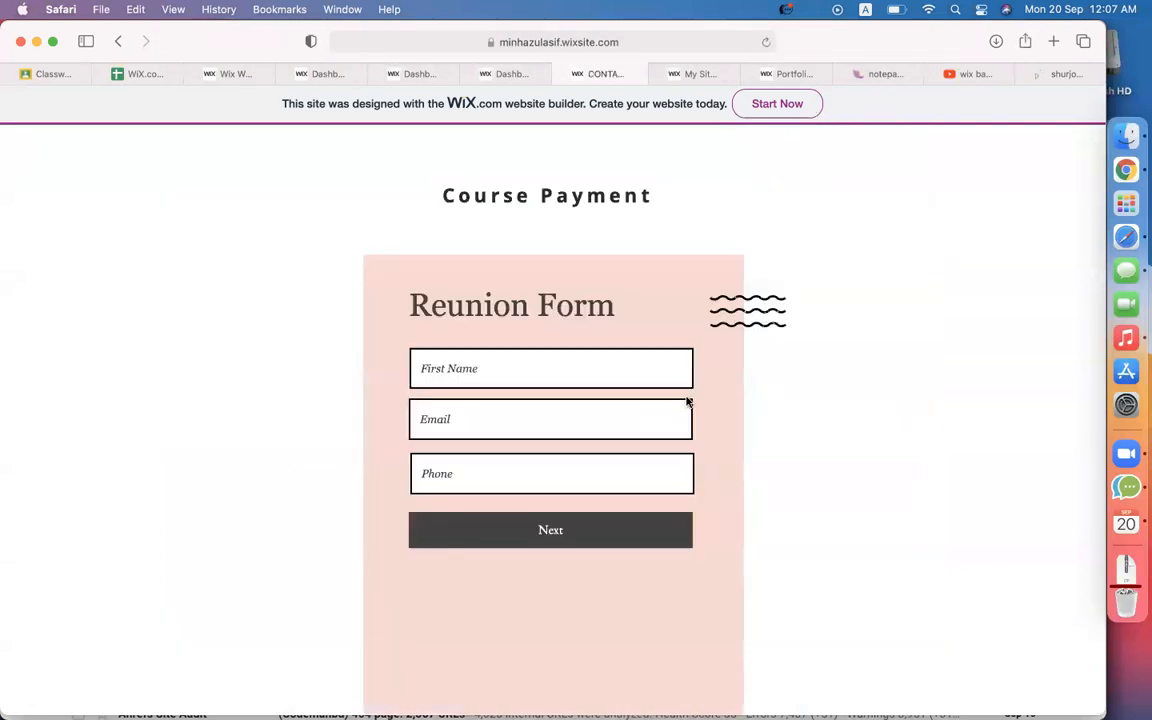
{"action": "scroll", "coordinate": [789, 422], "scroll_direction": "down", "scroll_amount": 3}
{"action": "scroll", "coordinate": [789, 422], "scroll_direction": "up", "scroll_amount": 3}
{"action": "left_click", "coordinate": [545, 353]}
{"action": "type", "text": "minhaz"}
{"action": "left_click", "coordinate": [566, 420]}
{"action": "left_click", "coordinate": [565, 470]}
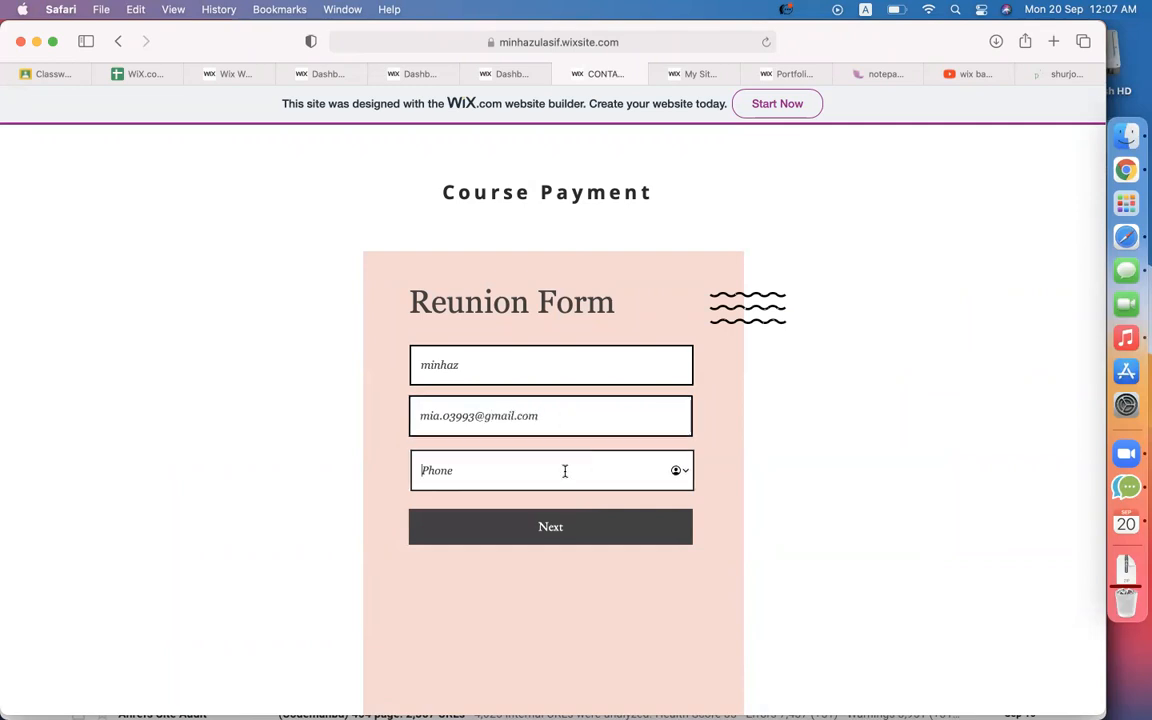
{"action": "left_click", "coordinate": [571, 531]}
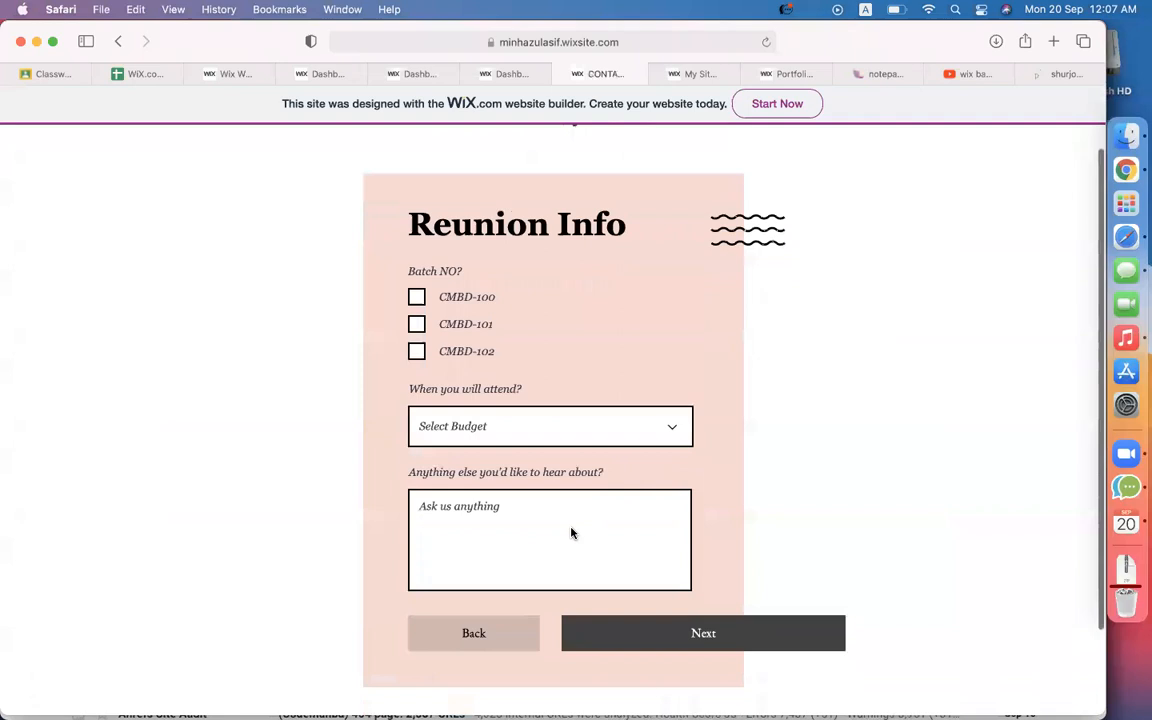
Tick batch CMBD-100, choose Noon, answer 'jjlkj' to anything-else, and continue.
{"action": "left_click", "coordinate": [416, 248]}
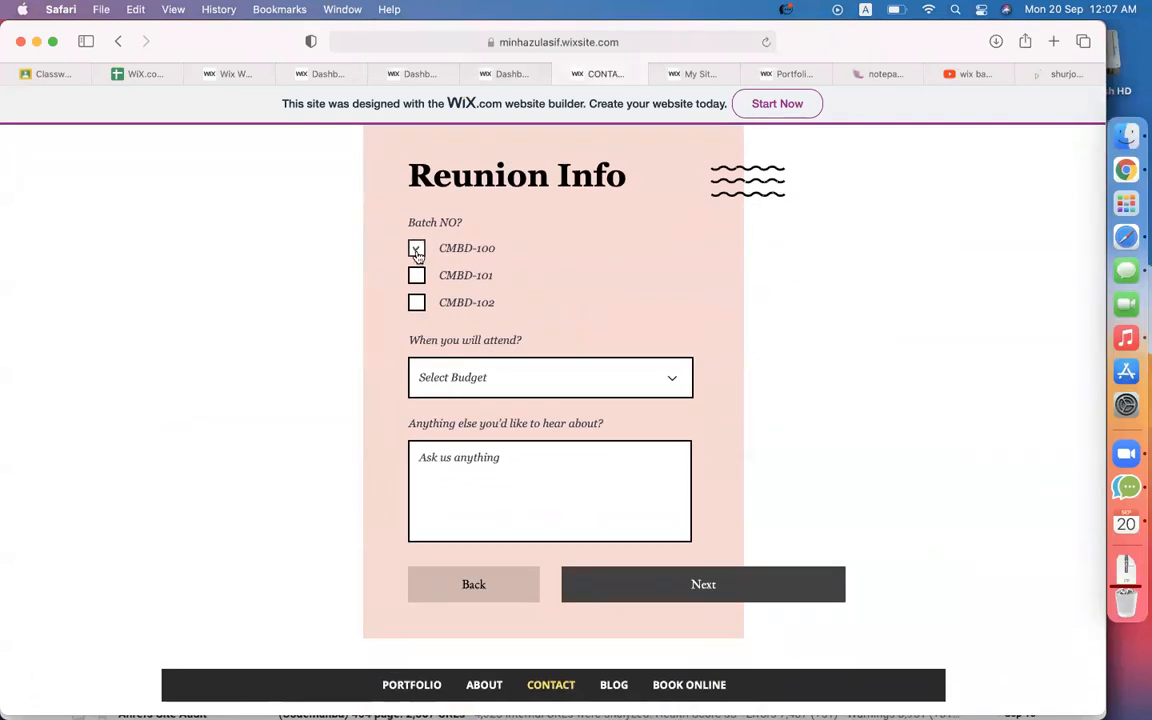
{"action": "left_click", "coordinate": [456, 388]}
{"action": "left_click", "coordinate": [452, 386]}
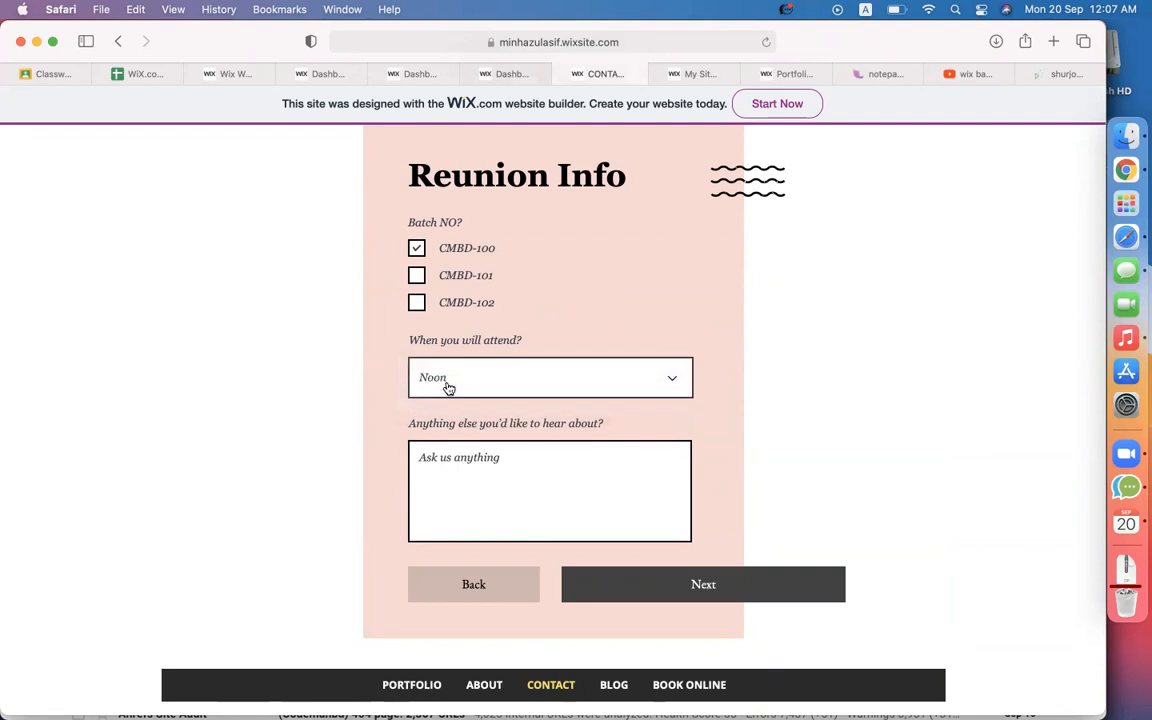
{"action": "left_click", "coordinate": [475, 498]}
{"action": "type", "text": "jjlkj"}
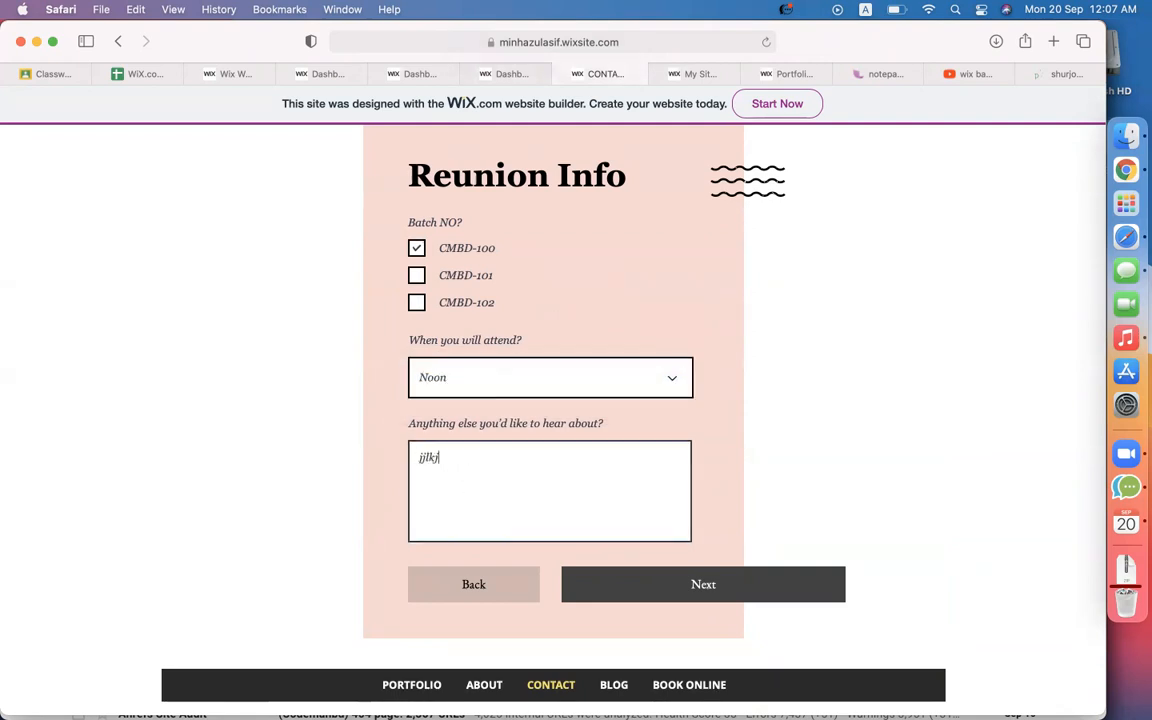
{"action": "left_click", "coordinate": [700, 590]}
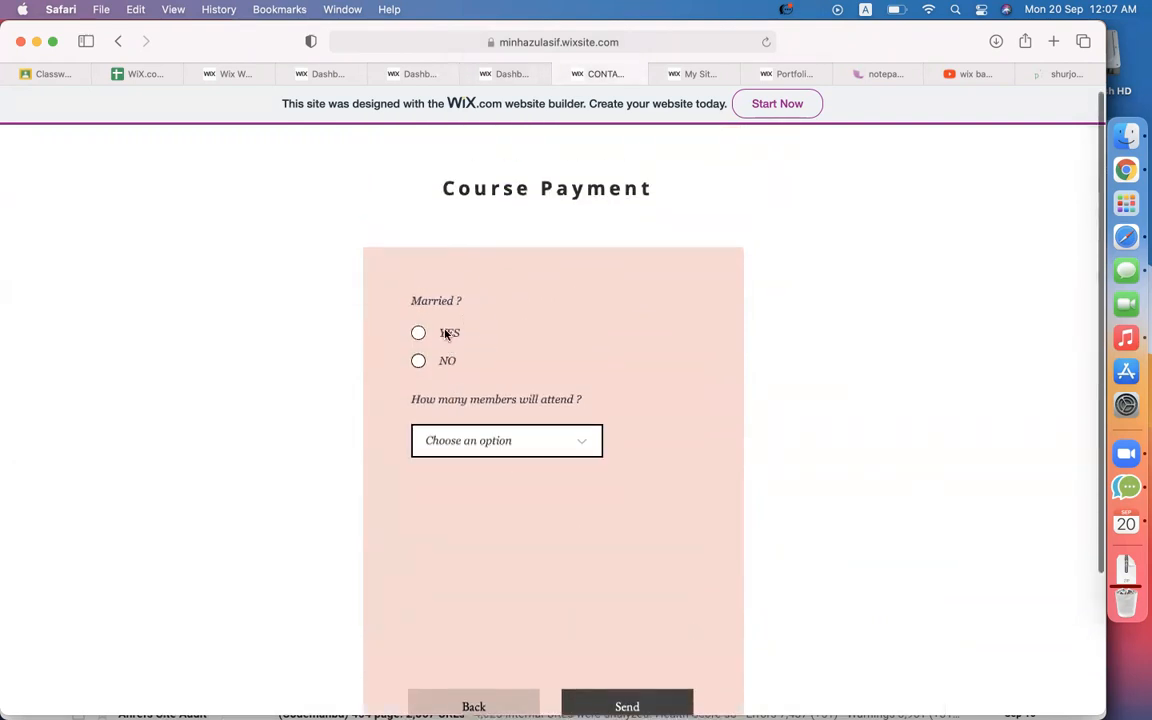
Answer YES to Married, choose 2 members, and submit to see 'Thanks for joining reunion.'.
{"action": "left_click", "coordinate": [424, 335]}
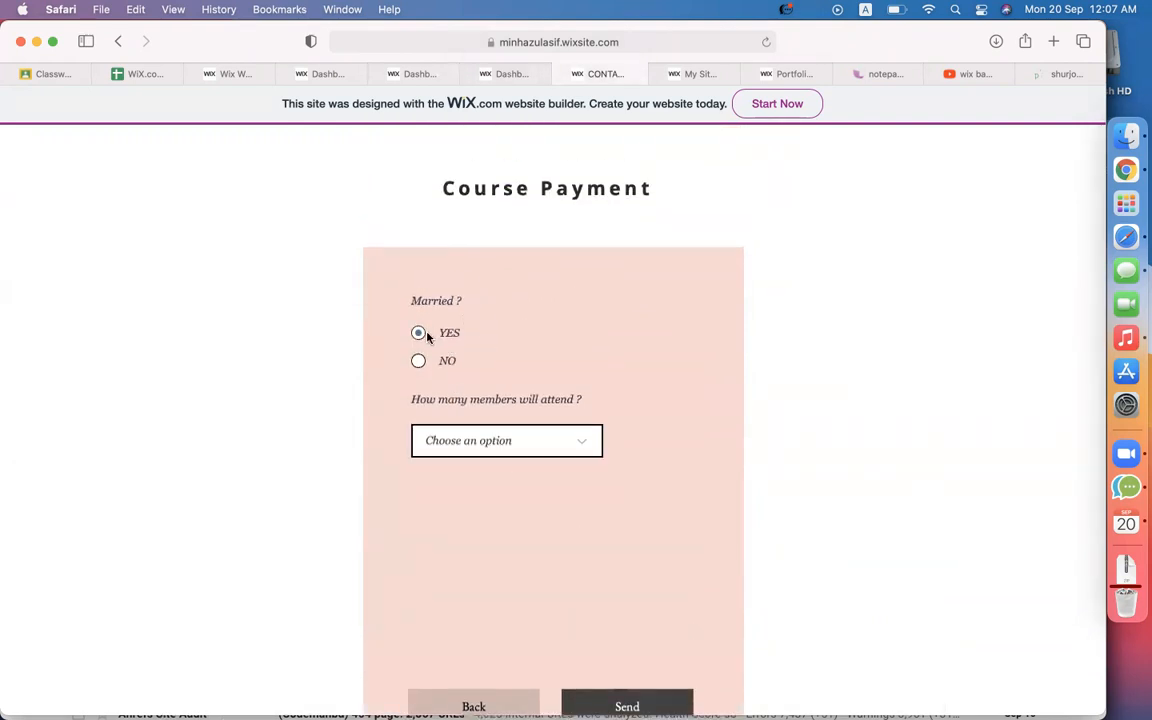
{"action": "left_click", "coordinate": [495, 446]}
{"action": "left_click", "coordinate": [459, 469]}
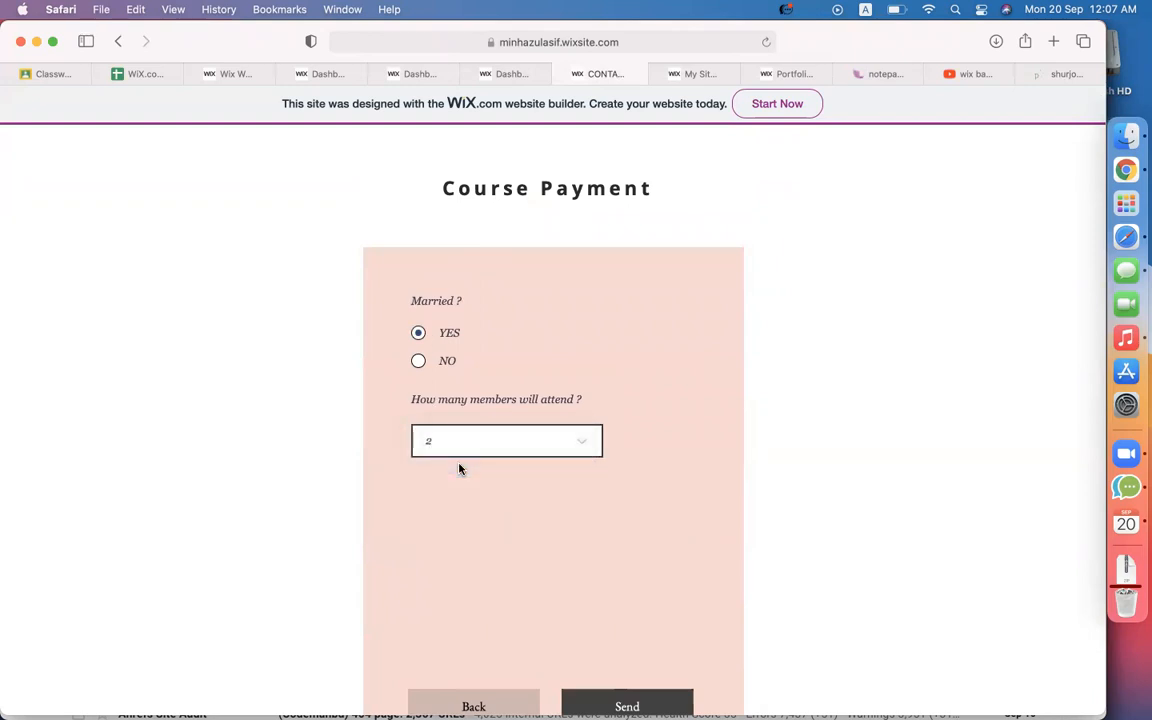
{"action": "scroll", "coordinate": [480, 475], "scroll_direction": "down", "scroll_amount": 3}
{"action": "left_click", "coordinate": [600, 522]}
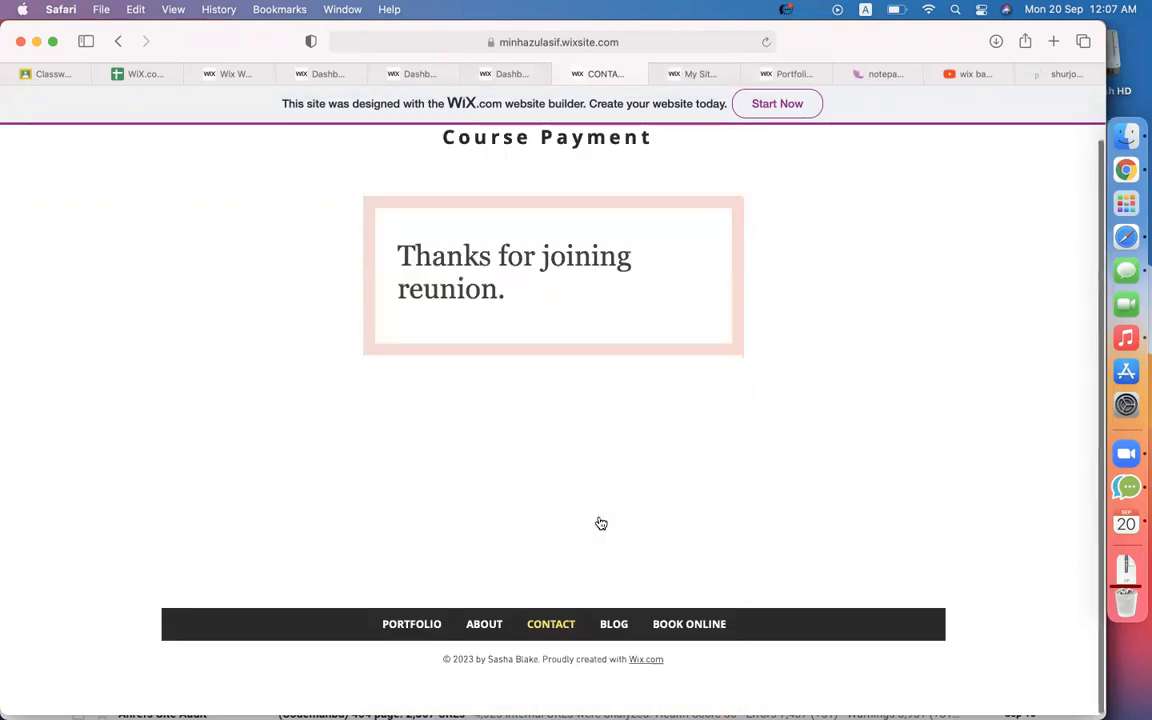
{"action": "left_click_drag", "start_coordinate": [520, 296], "coordinate": [399, 244]}
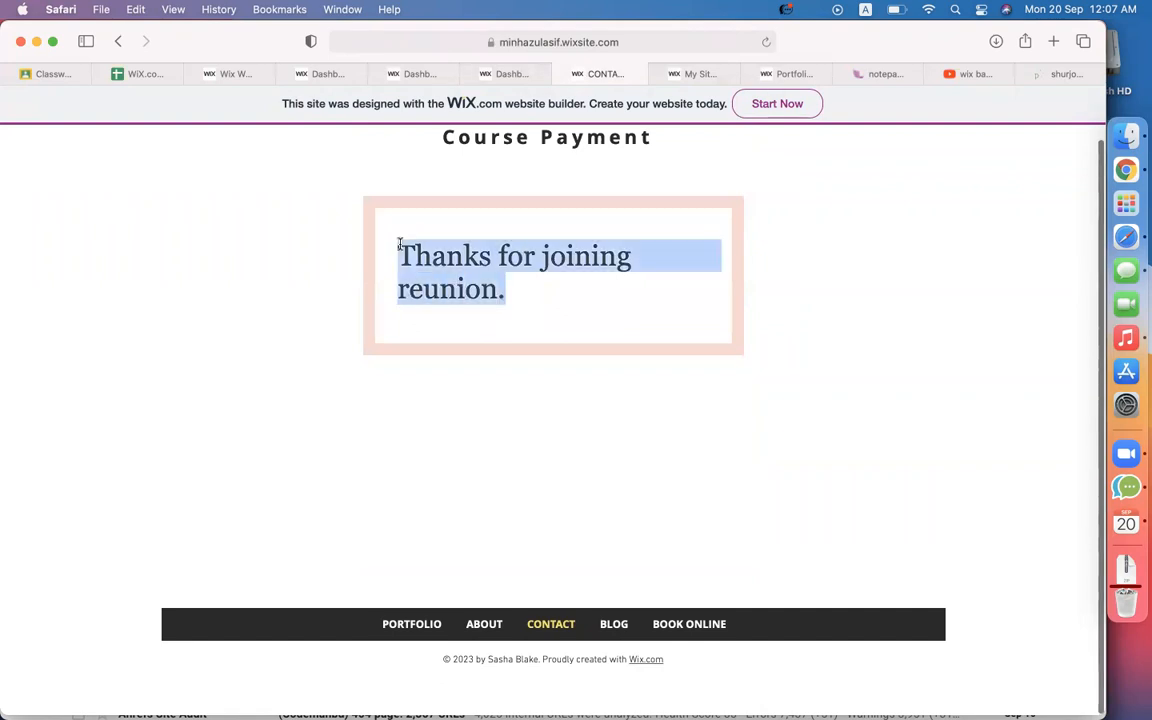
Refresh Gmail and read the new 'Thanks For Getting in Touch' email.
{"action": "left_click", "coordinate": [1113, 175]}
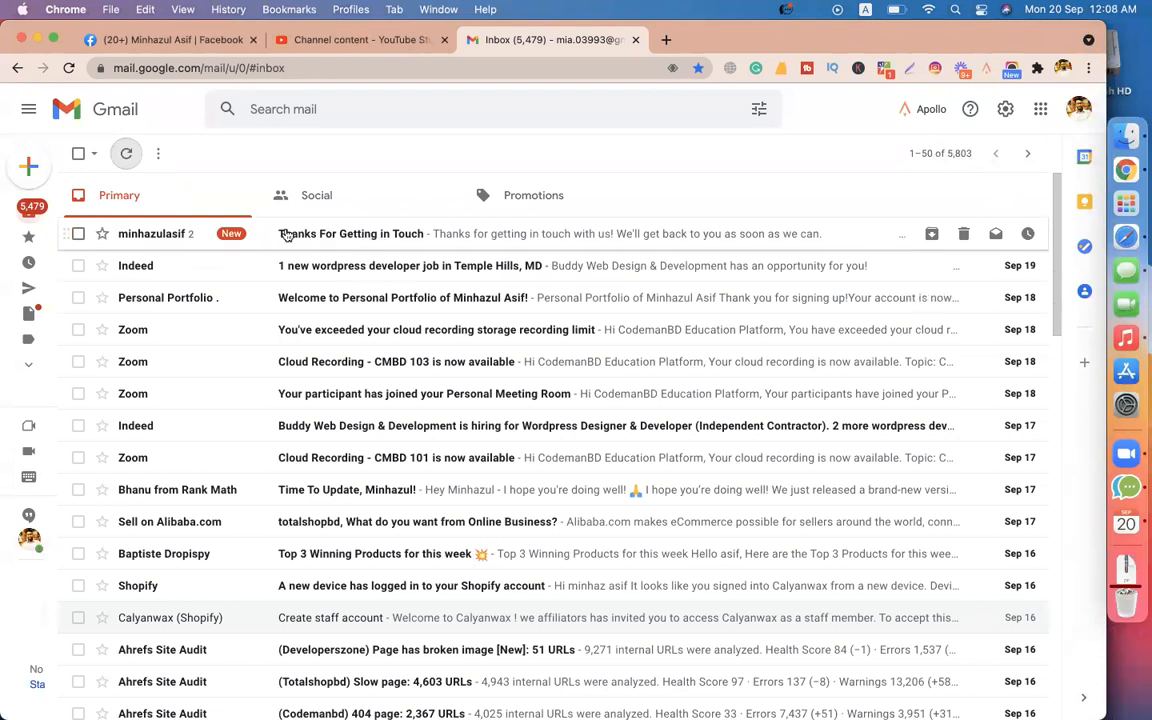
{"action": "left_click", "coordinate": [126, 153]}
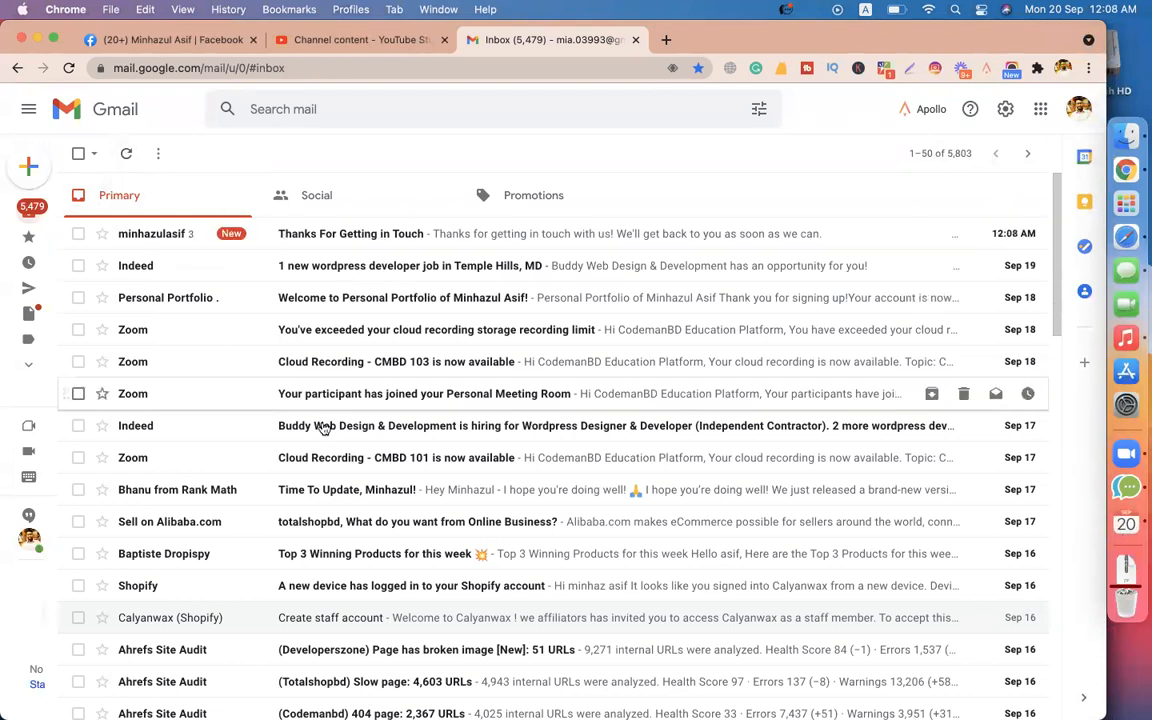
{"action": "left_click", "coordinate": [391, 239]}
{"action": "scroll", "coordinate": [656, 420], "scroll_direction": "down", "scroll_amount": 3}
{"action": "scroll", "coordinate": [656, 424], "scroll_direction": "down", "scroll_amount": 10}
{"action": "scroll", "coordinate": [391, 391], "scroll_direction": "up", "scroll_amount": 15}
{"action": "mouse_move", "coordinate": [72, 280]}
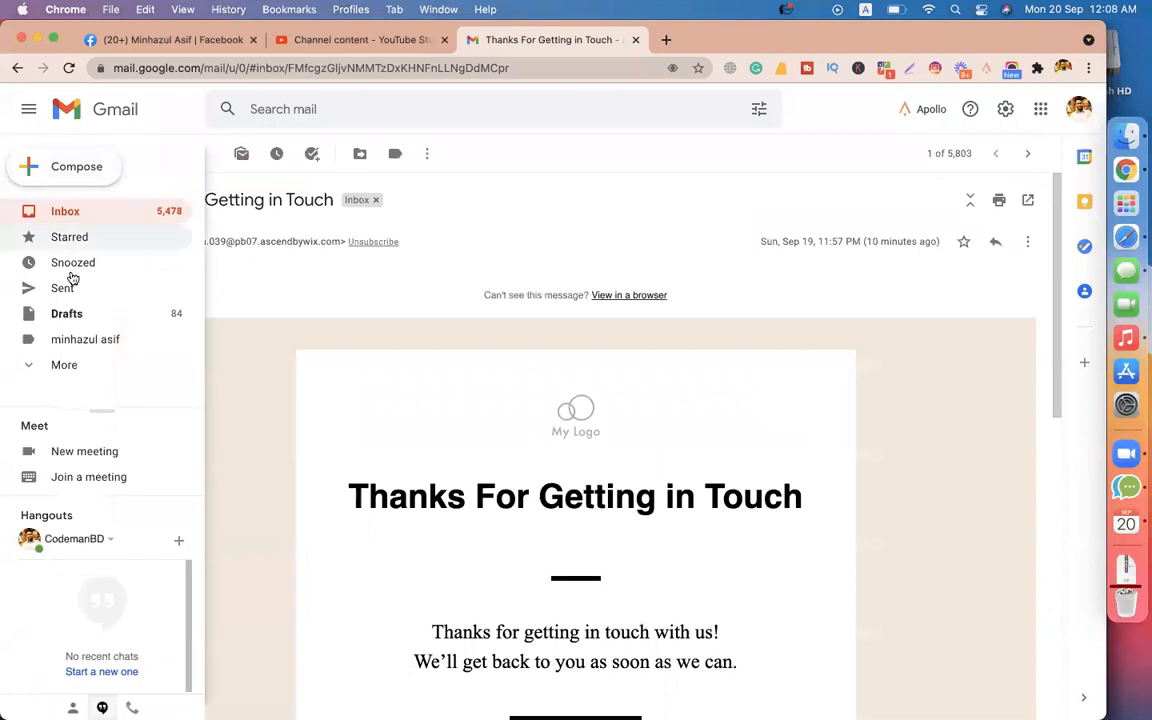
{"action": "scroll", "coordinate": [491, 490], "scroll_direction": "down", "scroll_amount": 4}
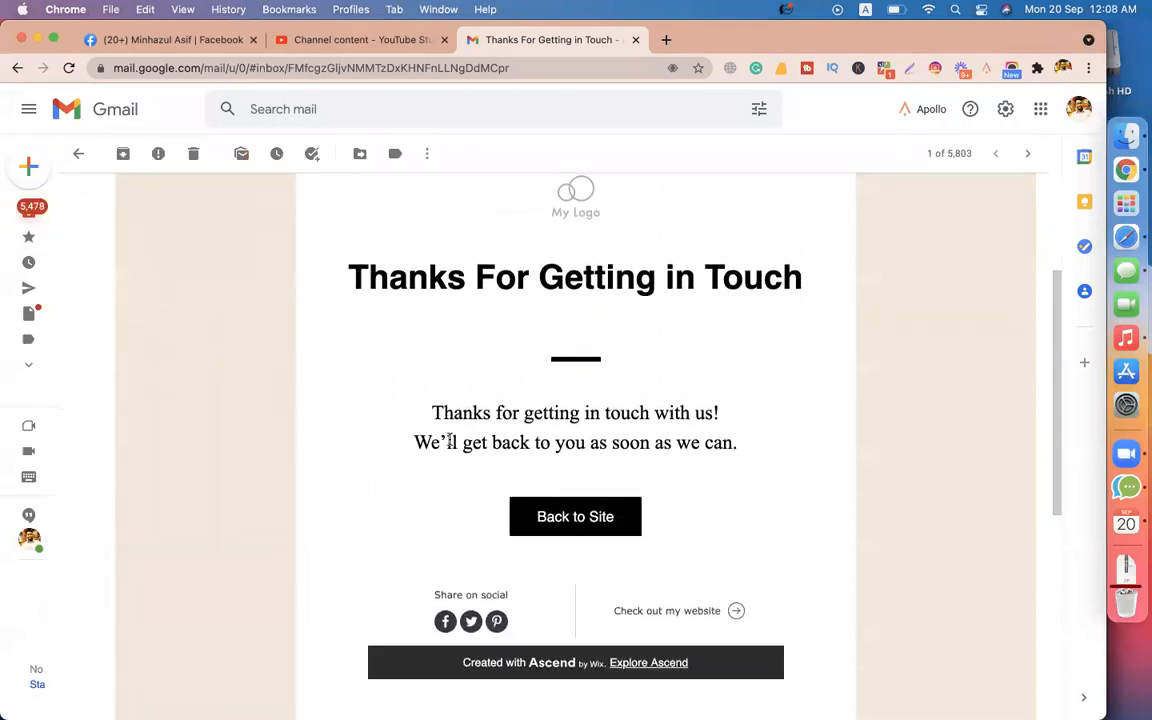
{"action": "mouse_move", "coordinate": [432, 416]}
{"action": "left_mouse_down"}
{"action": "mouse_move", "coordinate": [810, 414]}
{"action": "mouse_move", "coordinate": [417, 433]}
{"action": "left_mouse_up"}
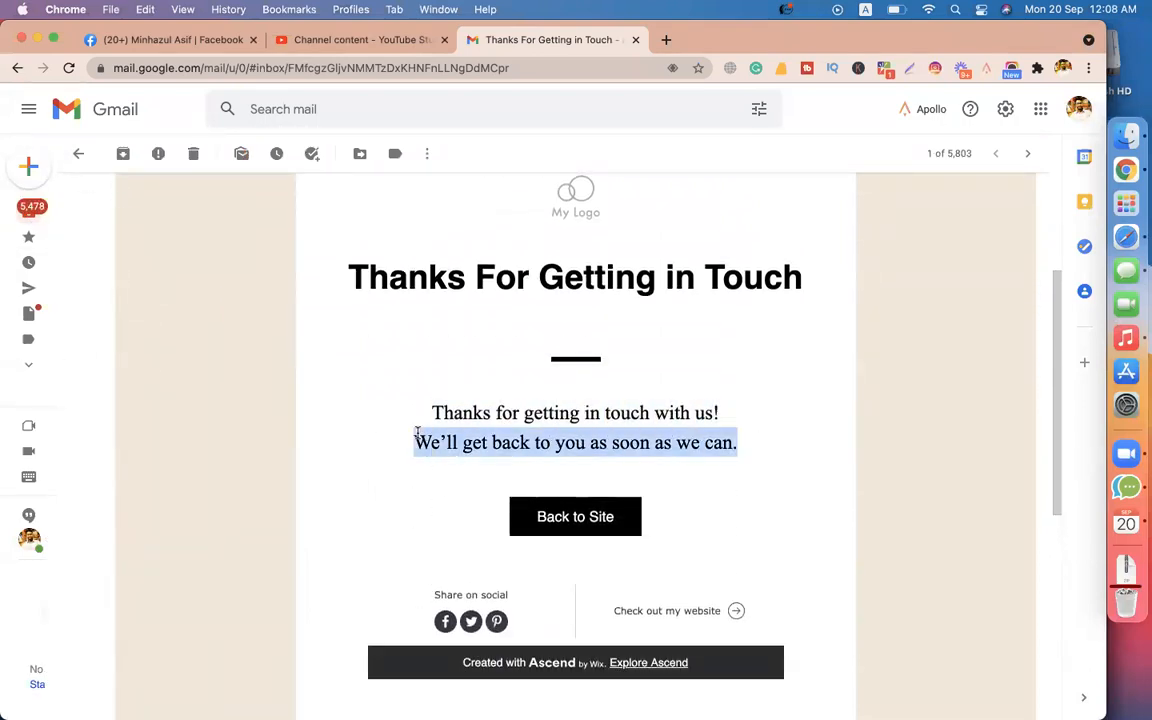
{"action": "scroll", "coordinate": [211, 380], "scroll_direction": "up", "scroll_amount": 3}
{"action": "mouse_move", "coordinate": [31, 185]}
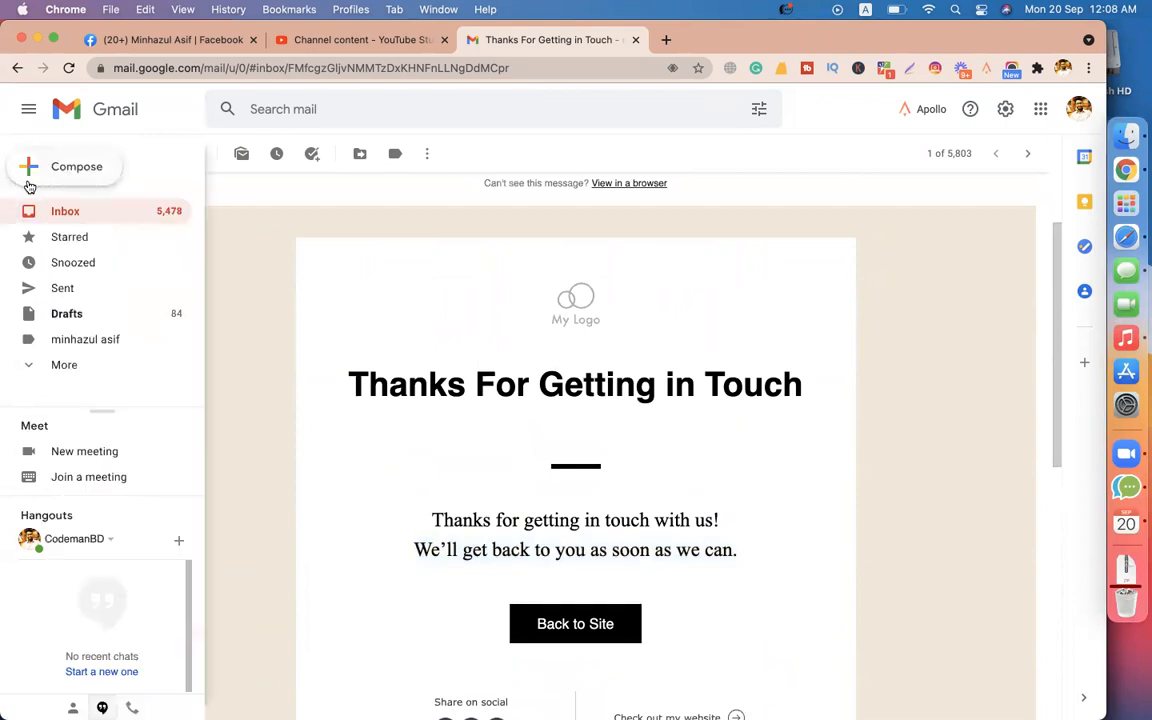
Reopen the thread and expand its 12:07 AM and 11:57 PM messages.
{"action": "left_click", "coordinate": [79, 209]}
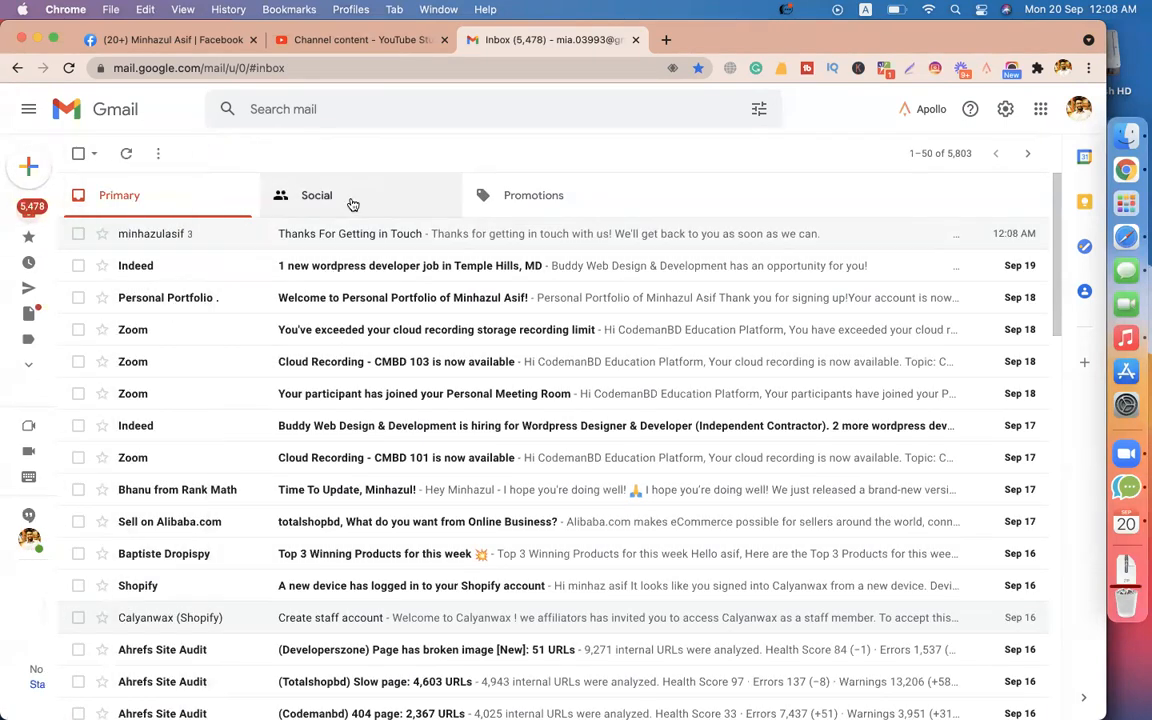
{"action": "left_click", "coordinate": [333, 245]}
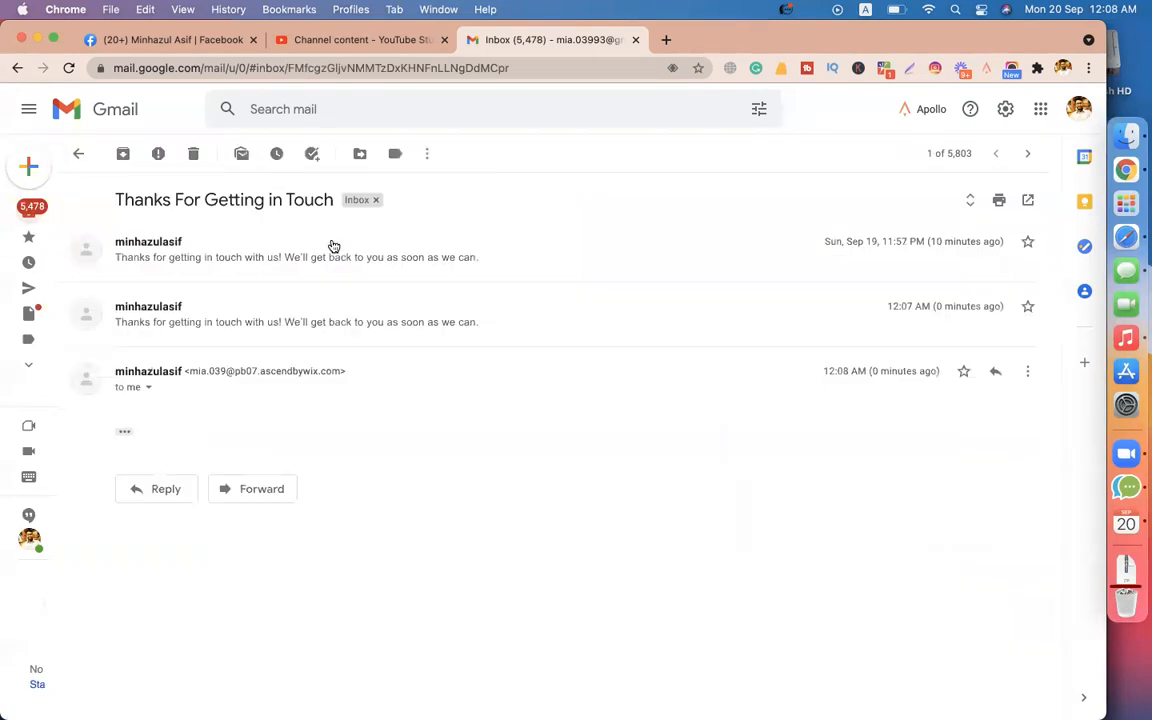
{"action": "left_click", "coordinate": [240, 258]}
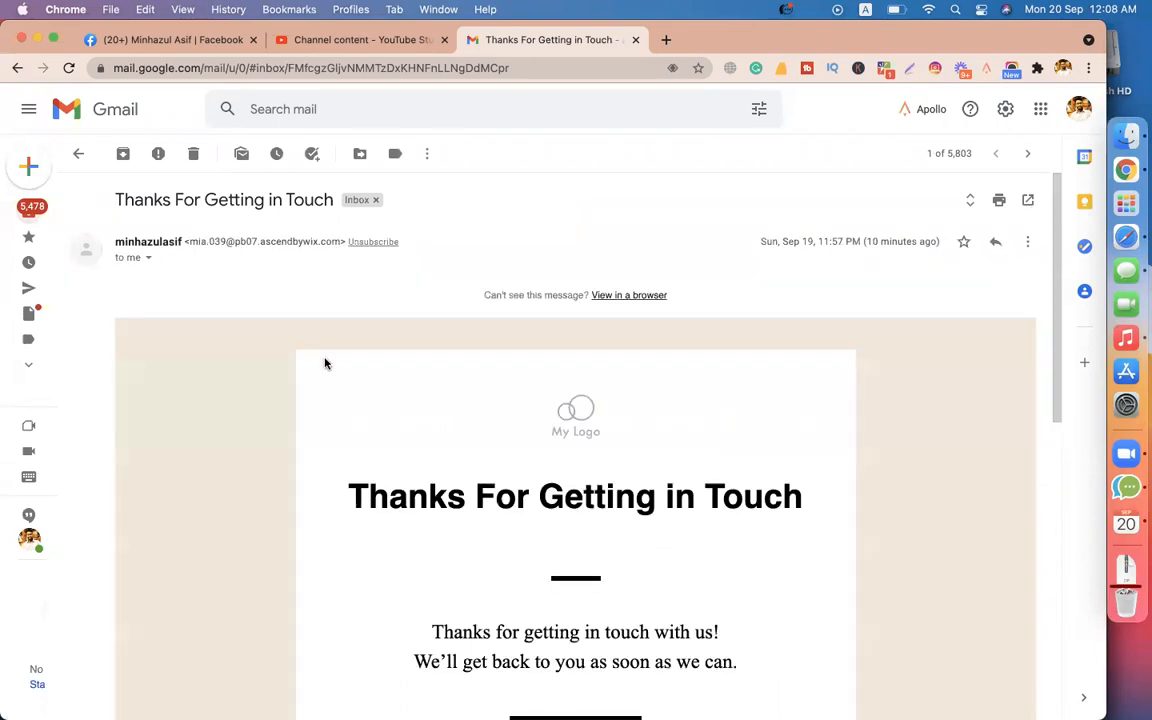
{"action": "left_click", "coordinate": [200, 240]}
{"action": "left_click", "coordinate": [197, 303]}
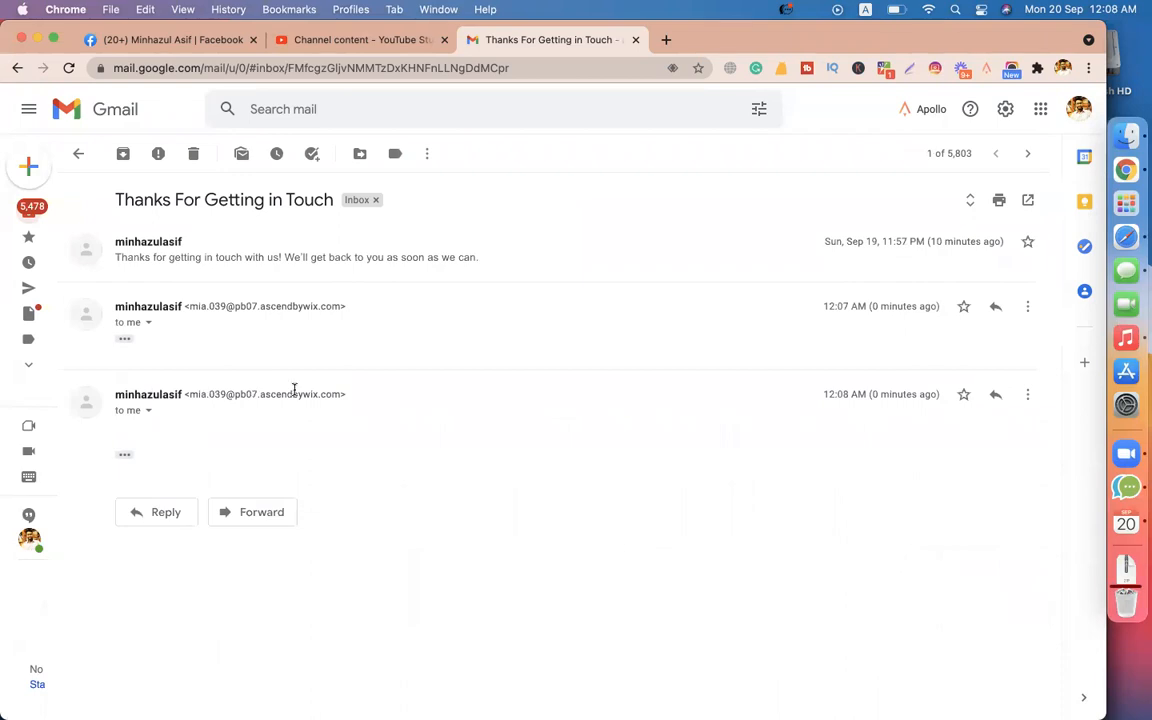
{"action": "left_click", "coordinate": [290, 250]}
{"action": "scroll", "coordinate": [291, 350], "scroll_direction": "down", "scroll_amount": 2}
{"action": "scroll", "coordinate": [306, 360], "scroll_direction": "up", "scroll_amount": 2}
{"action": "scroll", "coordinate": [306, 360], "scroll_direction": "down", "scroll_amount": 7}
{"action": "scroll", "coordinate": [306, 360], "scroll_direction": "up", "scroll_amount": 5}
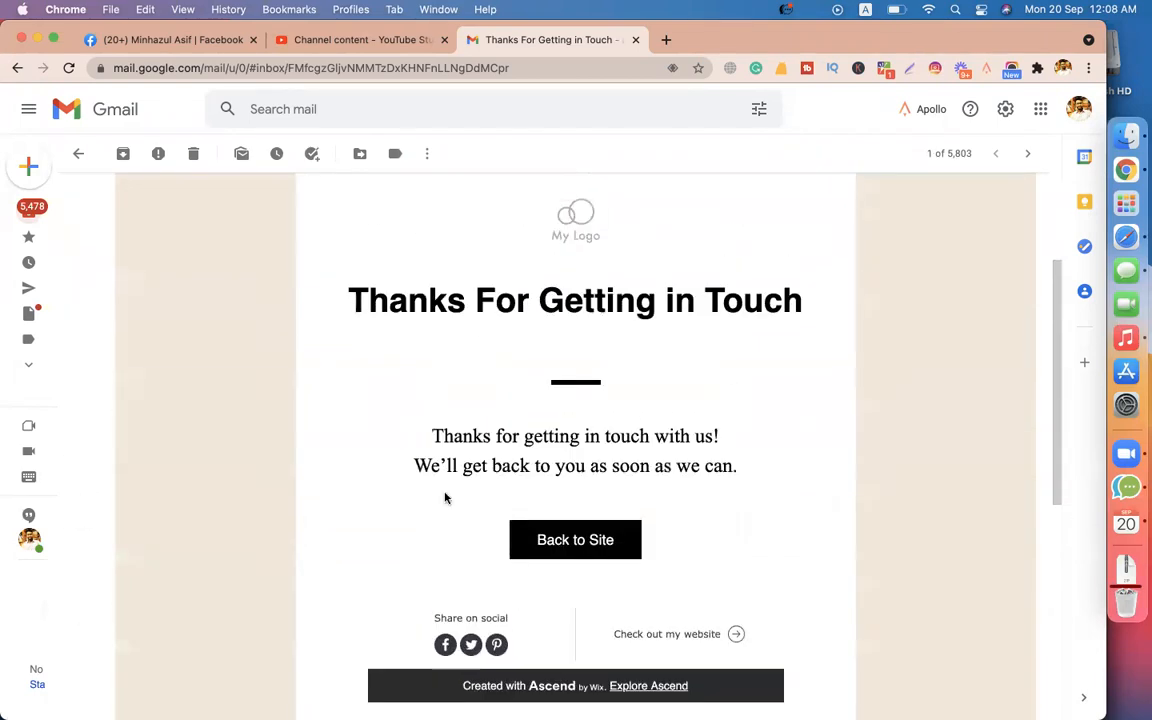
{"action": "scroll", "coordinate": [522, 378], "scroll_direction": "up", "scroll_amount": 3}
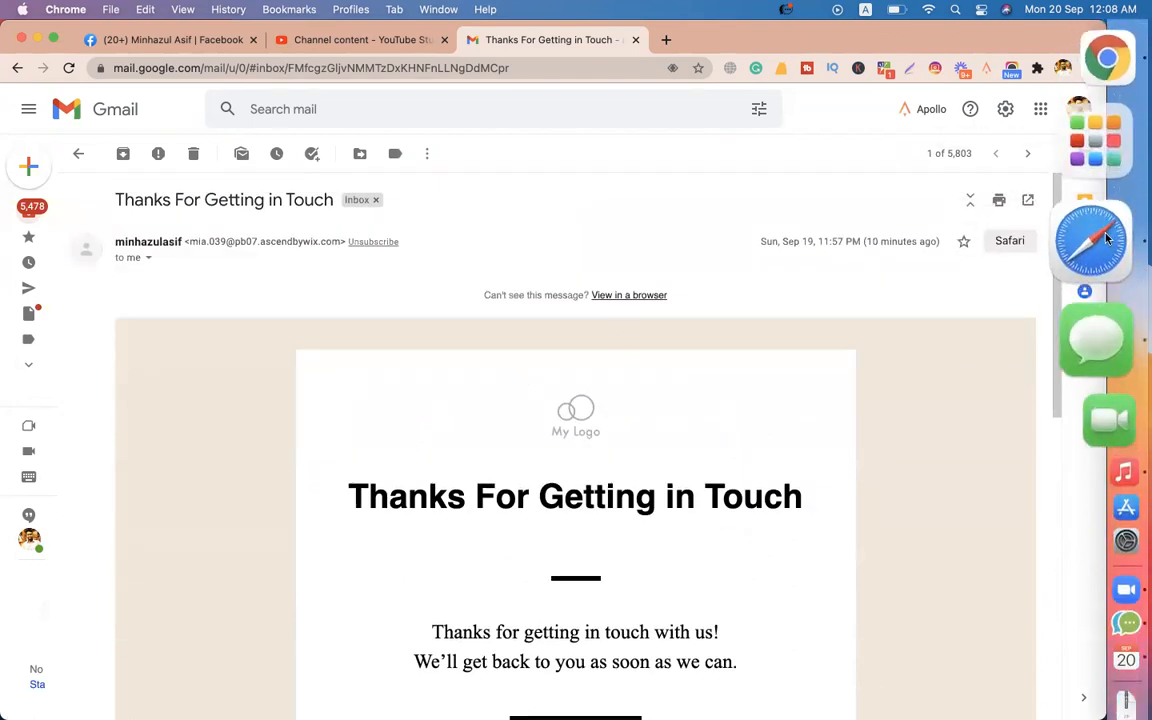
{"action": "left_click", "coordinate": [1095, 309]}
Back in the editor, dismiss the published notice and delete the Reunion Form from the Contact page.
{"action": "scroll", "coordinate": [576, 349], "scroll_direction": "up", "scroll_amount": 1}
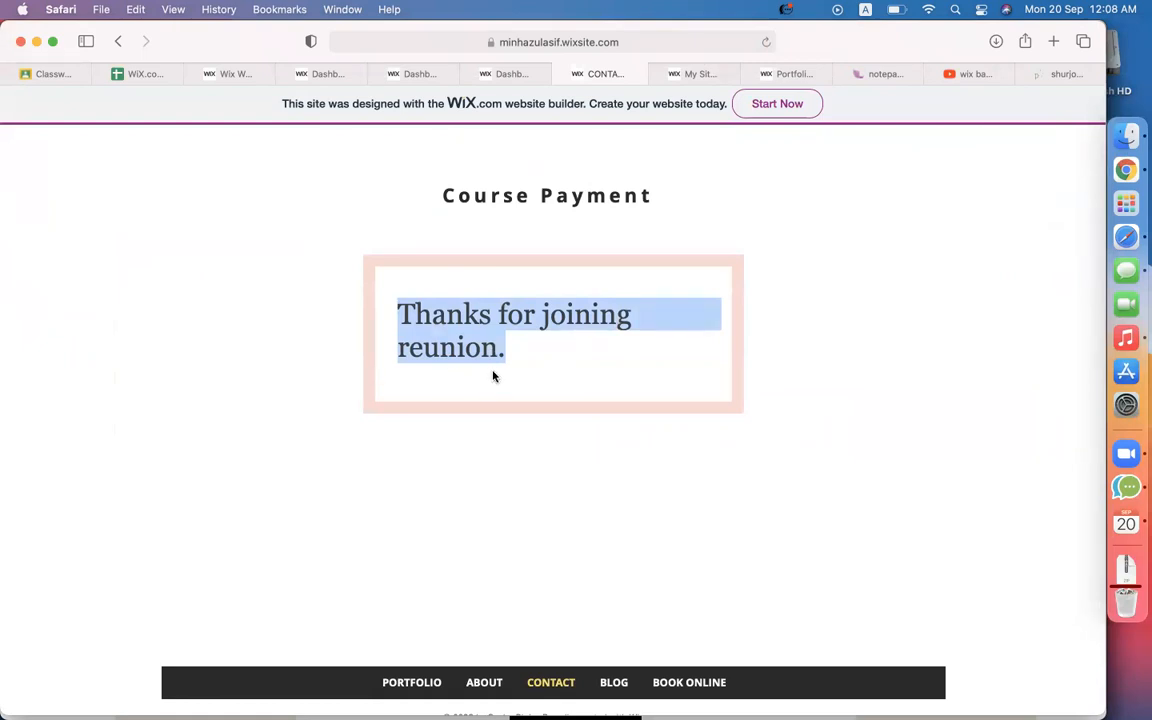
{"action": "left_click", "coordinate": [239, 75]}
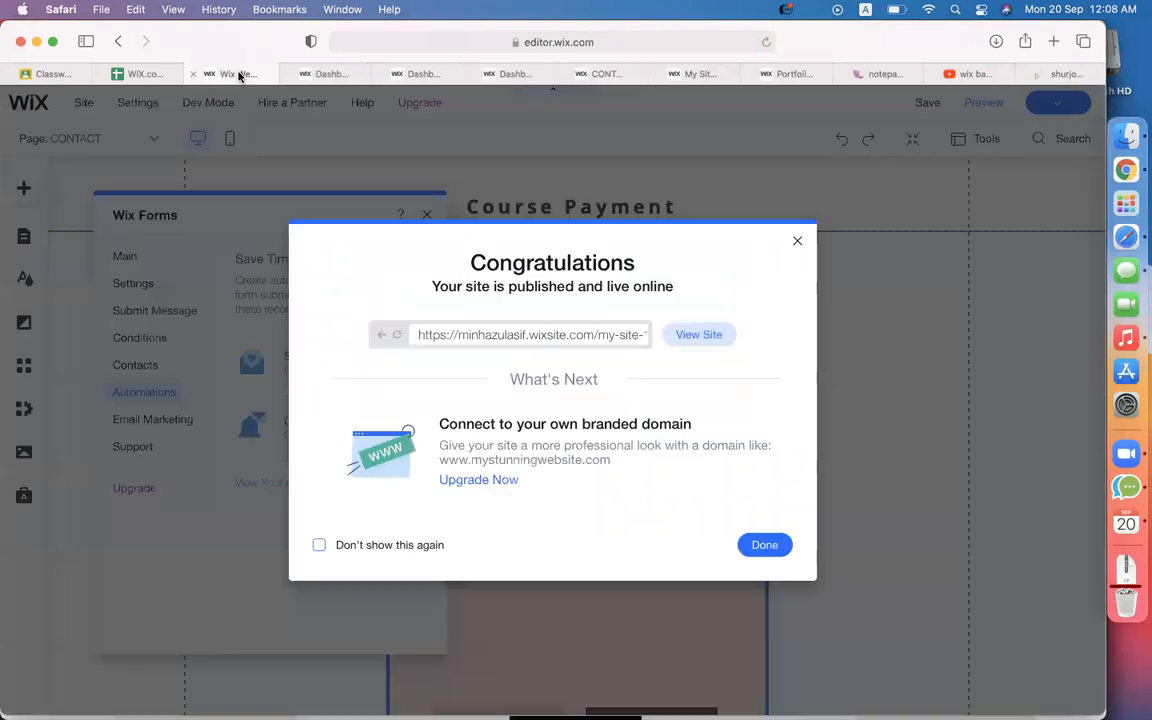
{"action": "left_click", "coordinate": [797, 241]}
{"action": "left_click", "coordinate": [928, 403]}
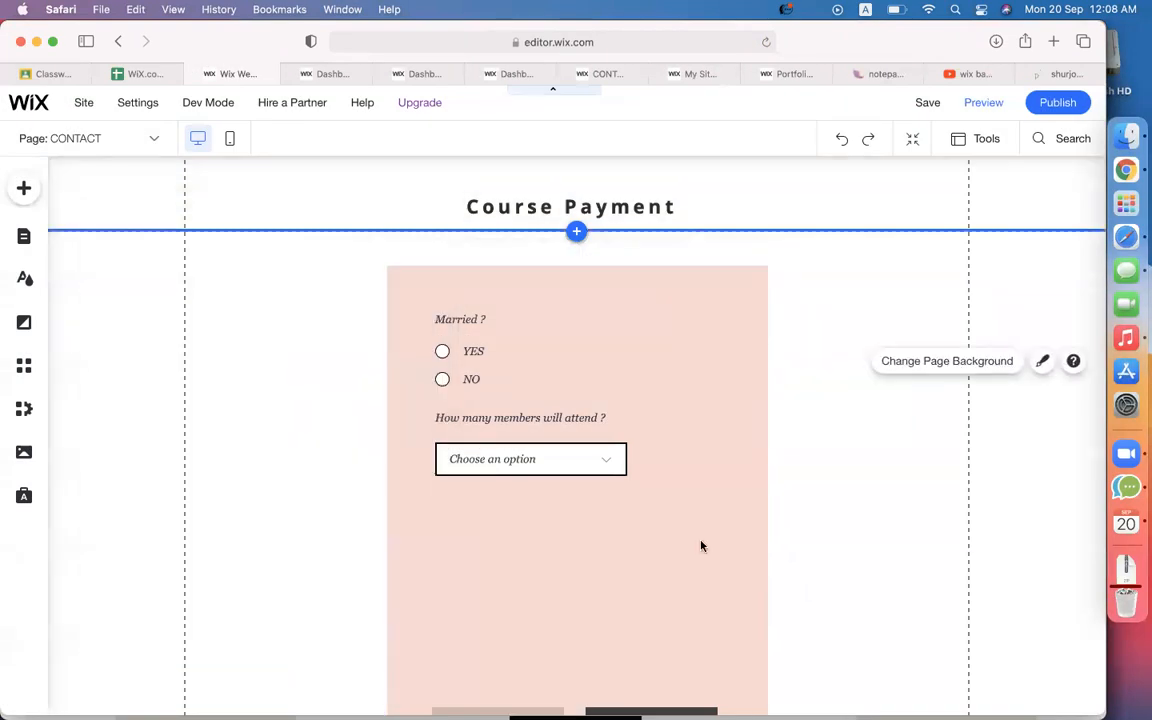
{"action": "left_click", "coordinate": [665, 582]}
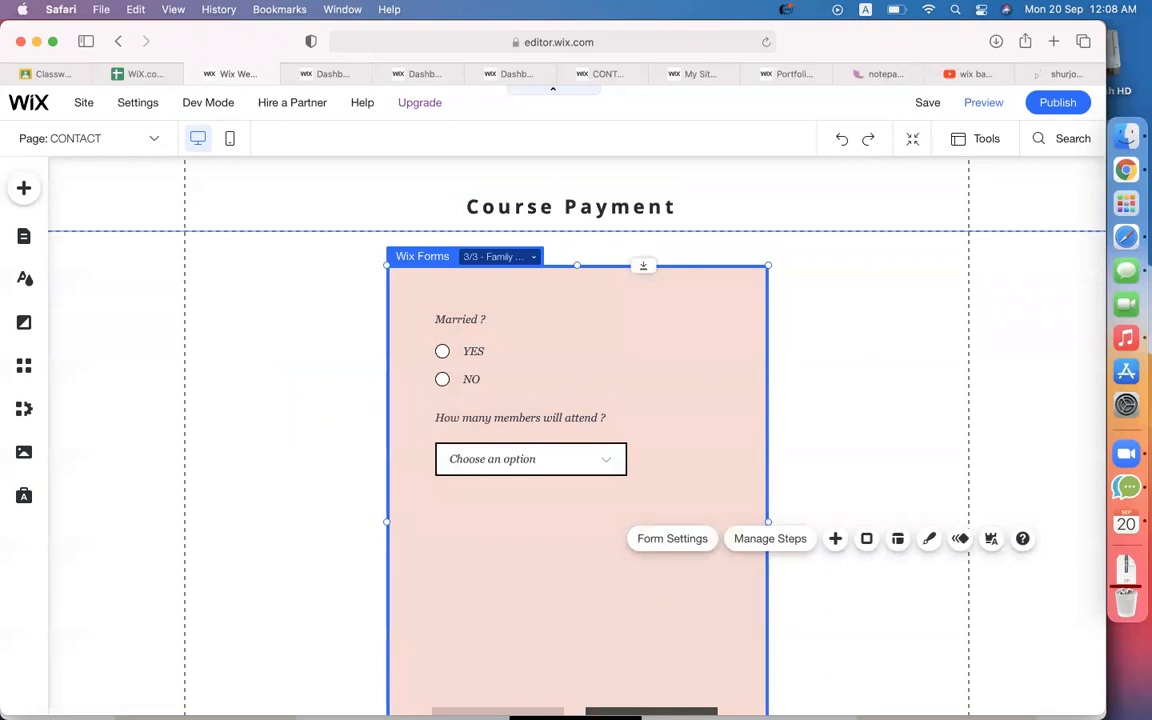
{"action": "key", "text": "Delete"}
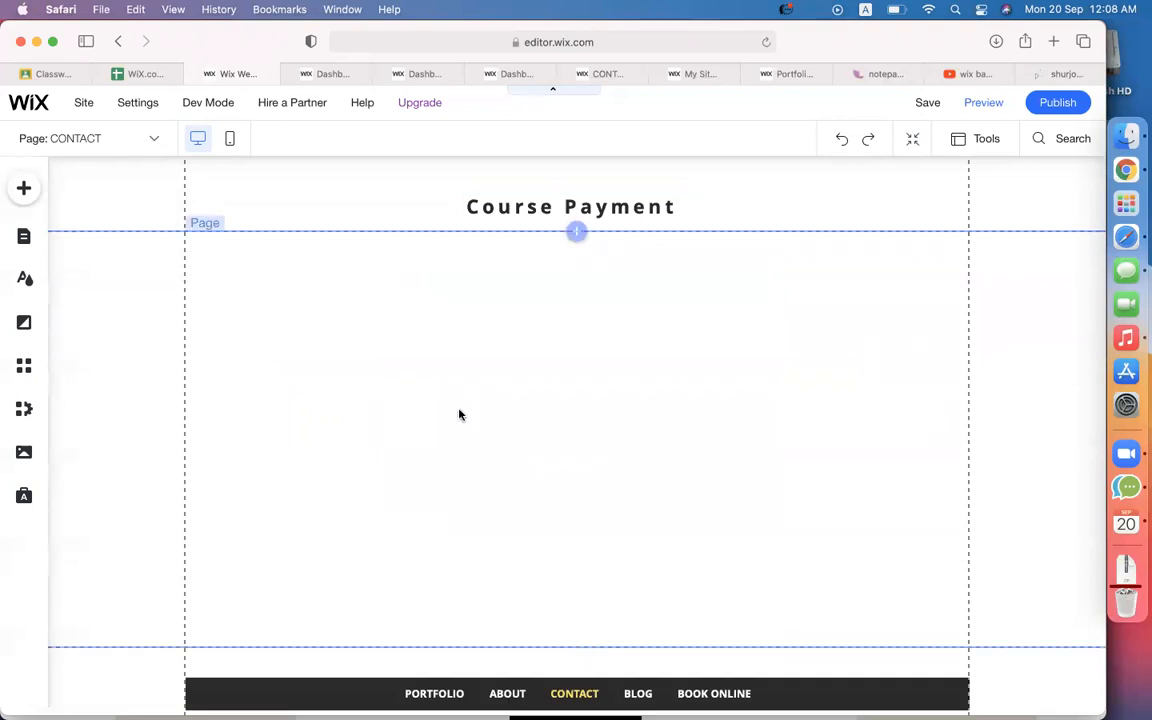
Change the 'Course Payment' heading text to 'donate us'.
{"action": "double_click", "coordinate": [540, 212]}
{"action": "triple_click", "coordinate": [482, 207]}
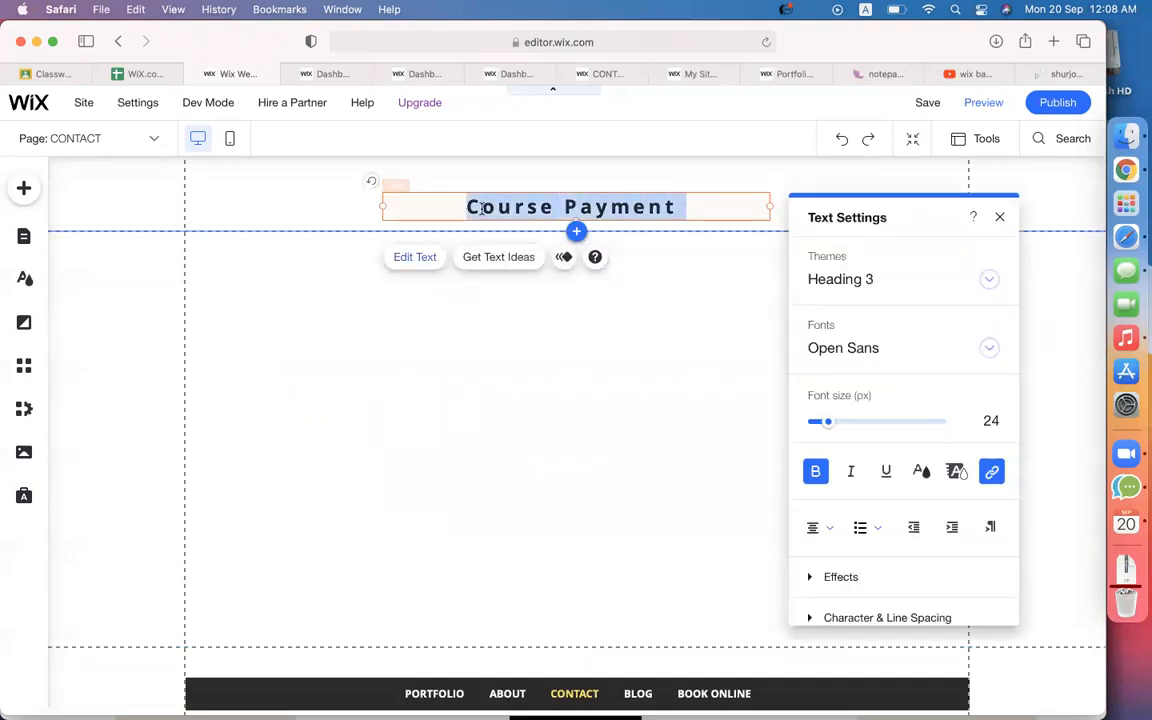
{"action": "type", "text": "donate us"}
{"action": "left_click", "coordinate": [347, 497]}
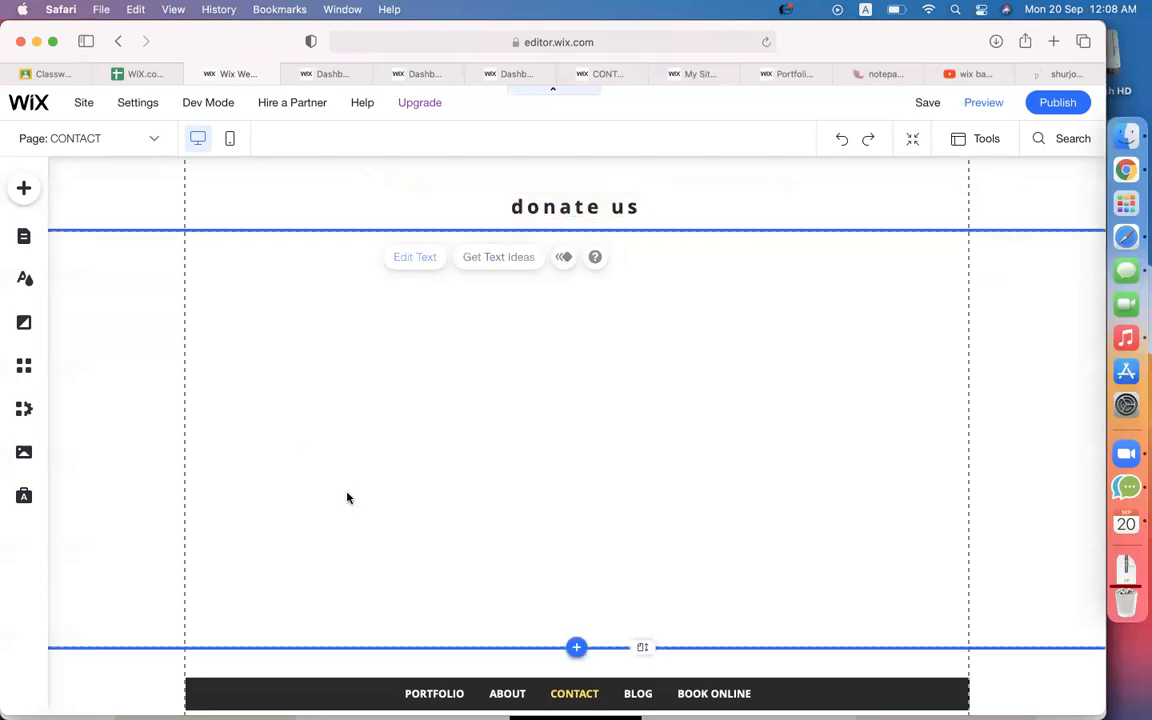
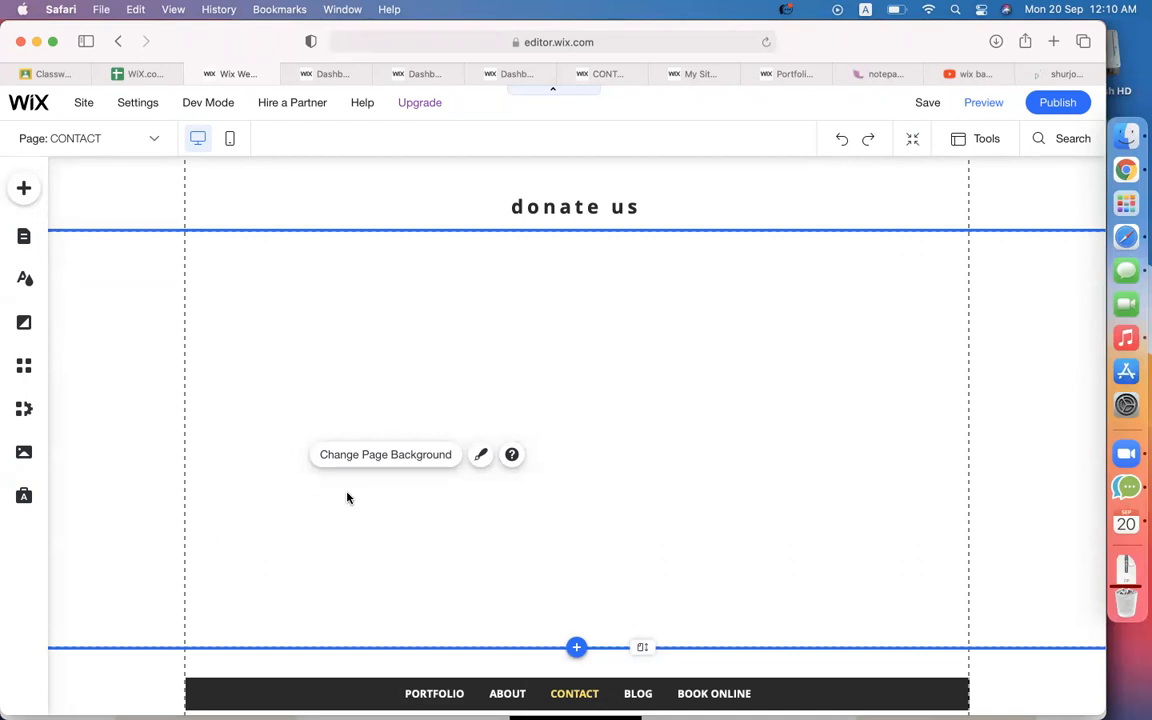
Search Google Images for 'everest climbing'.
{"action": "left_click", "coordinate": [1058, 74]}
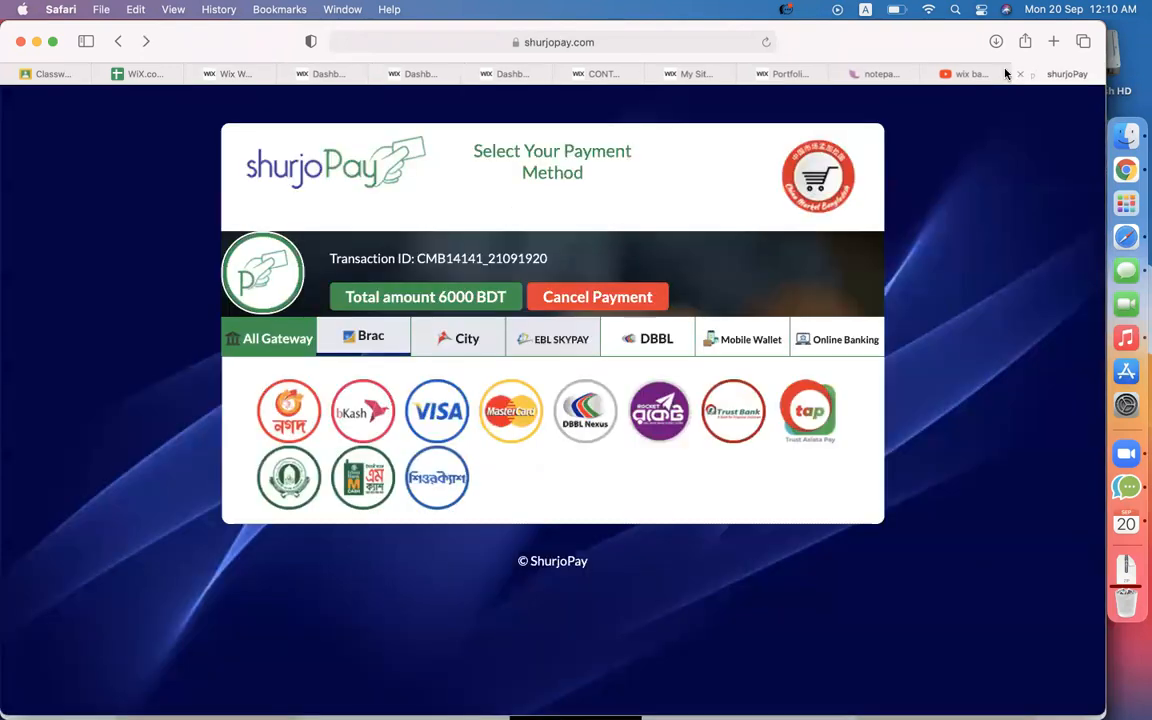
{"action": "left_click", "coordinate": [677, 38]}
{"action": "type", "text": "ev"}
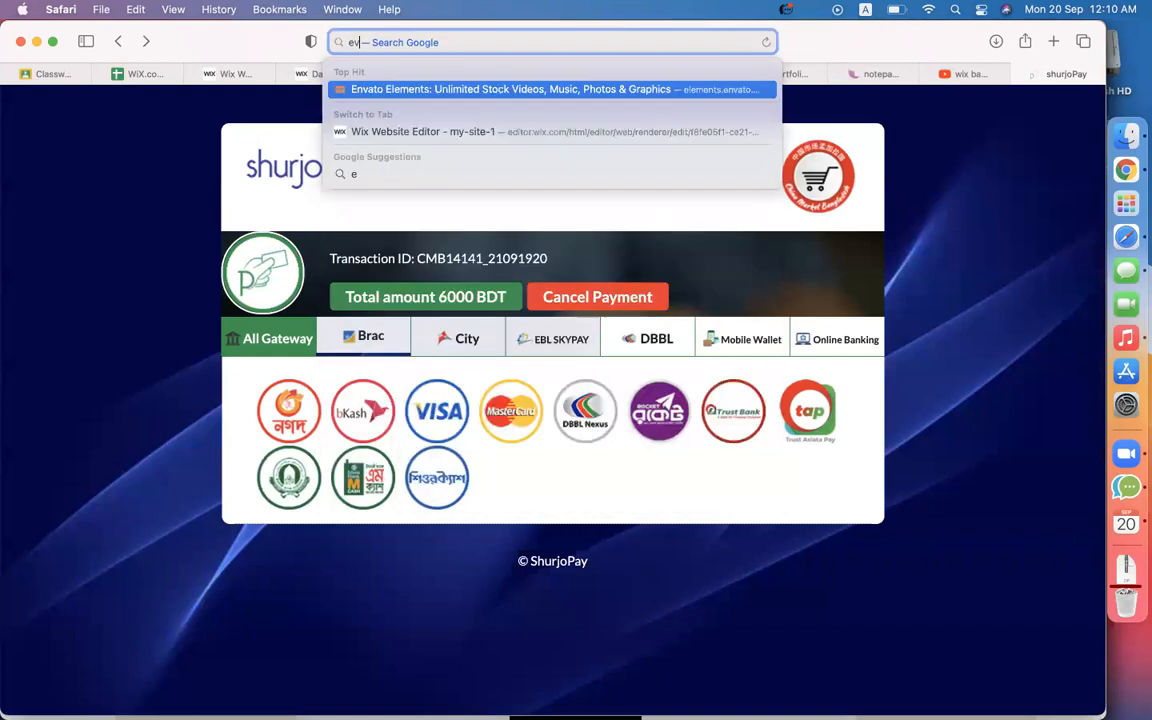
{"action": "type", "text": "erest image"}
{"action": "key", "text": "Return"}
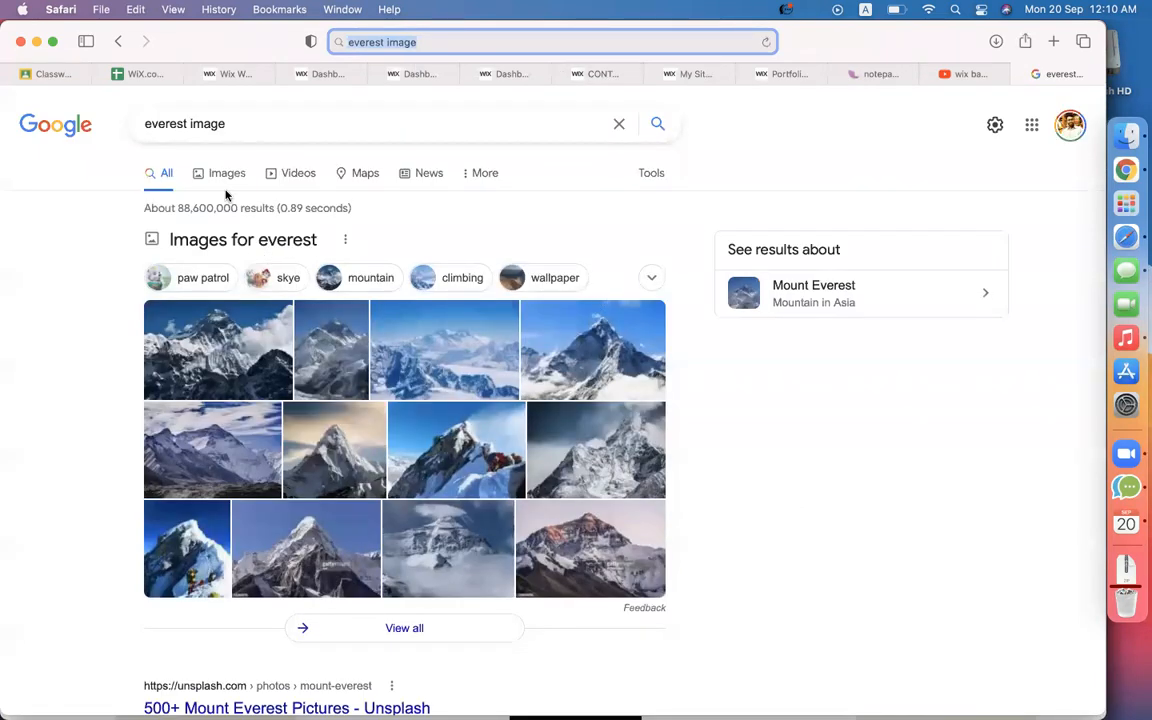
{"action": "double_click", "coordinate": [203, 123]}
{"action": "type", "text": "c"}
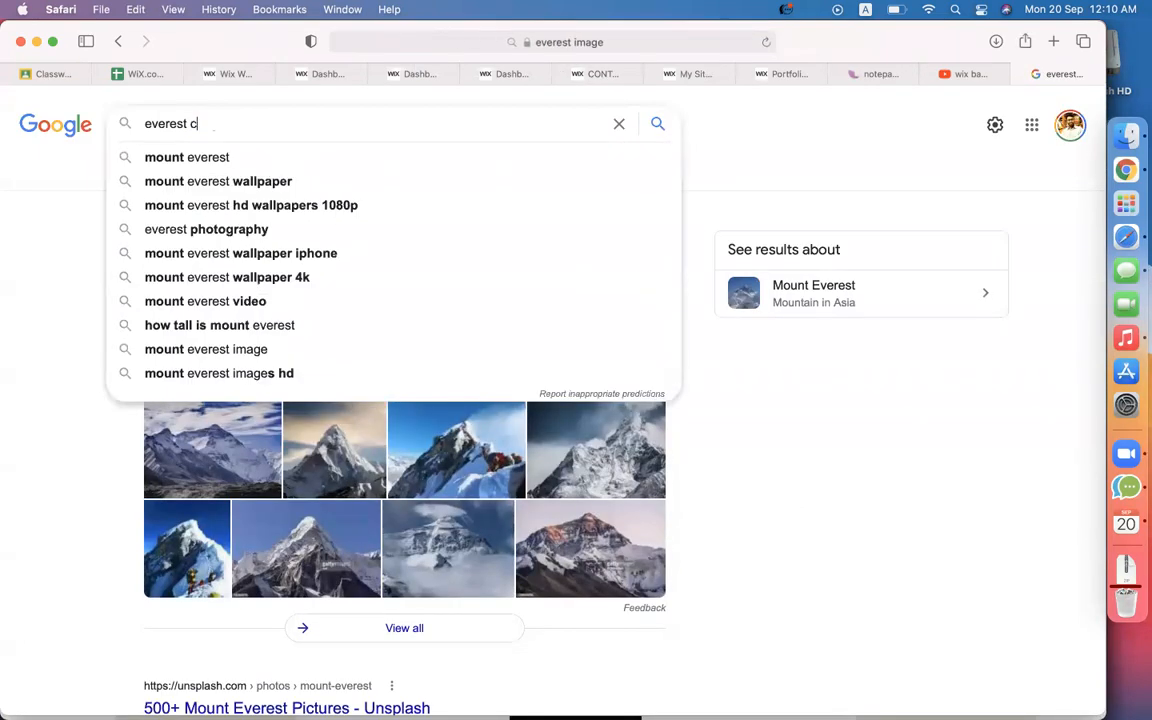
{"action": "type", "text": "limbing"}
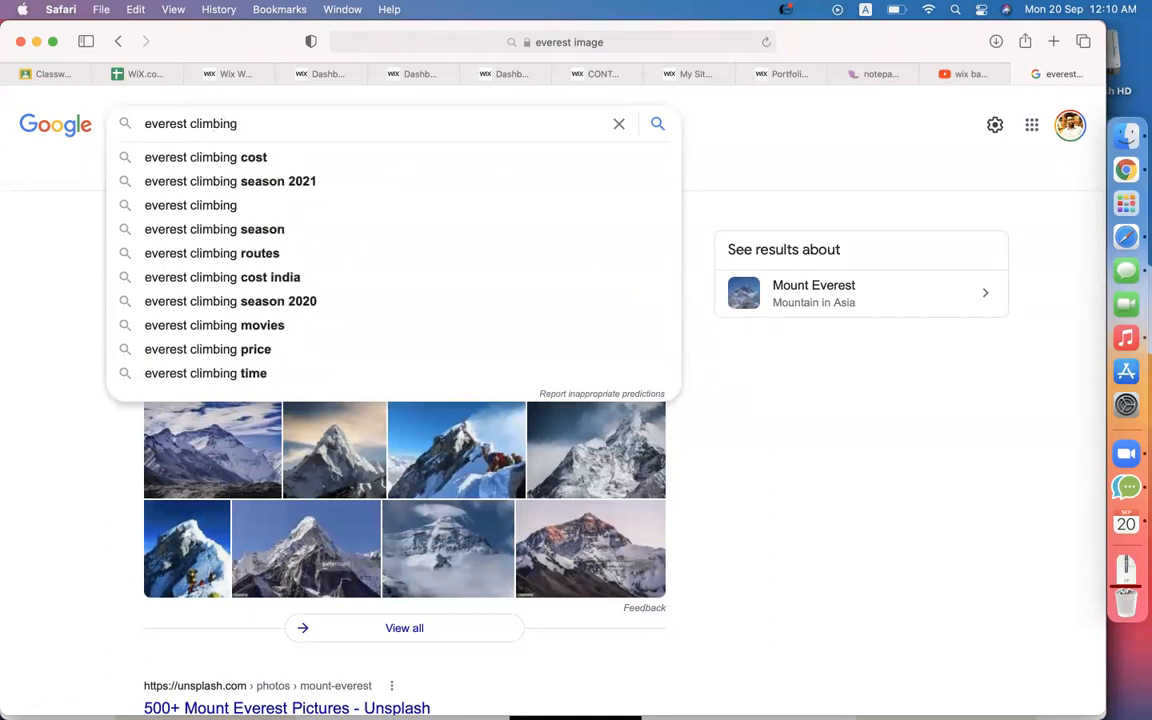
{"action": "key", "text": "Return"}
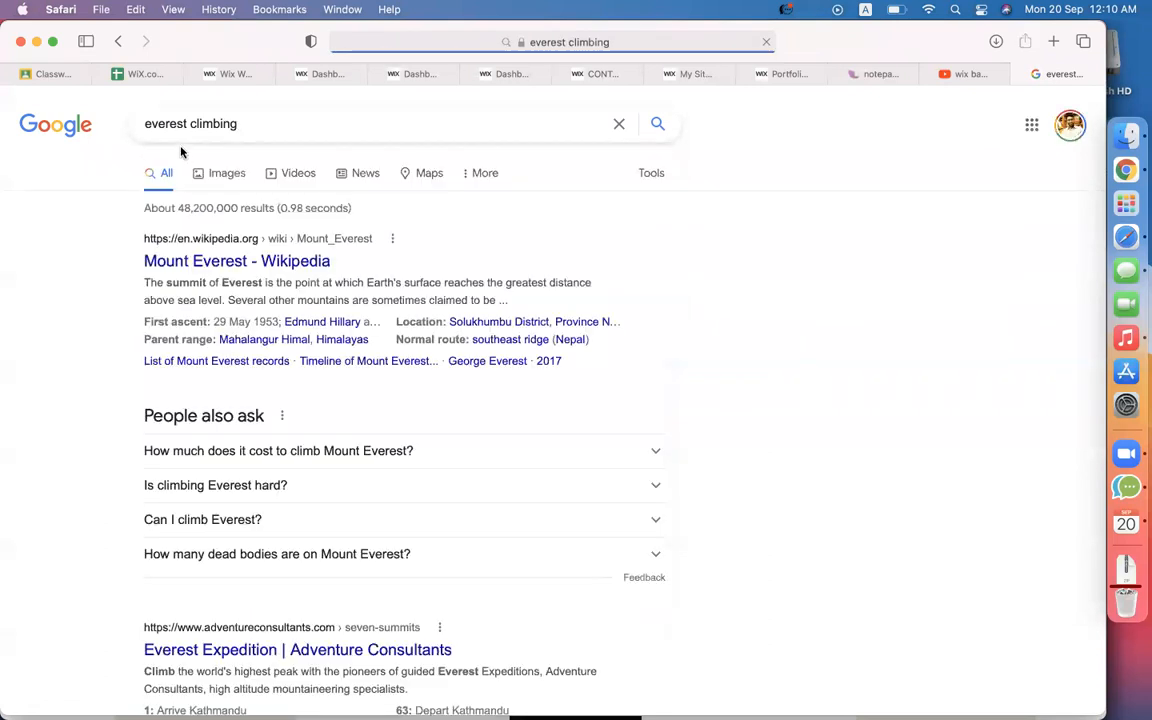
{"action": "left_click", "coordinate": [226, 180]}
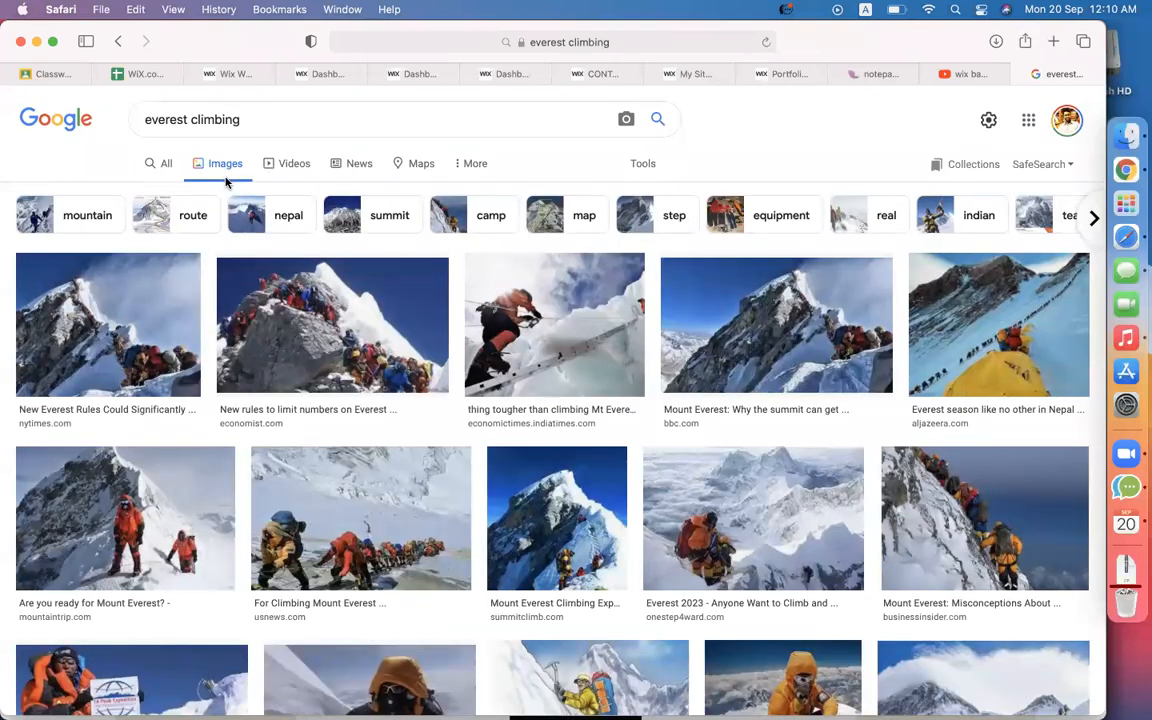
Copy the image address of the ladder-climber Everest photo and return to the Wix editor.
{"action": "left_click", "coordinate": [565, 335]}
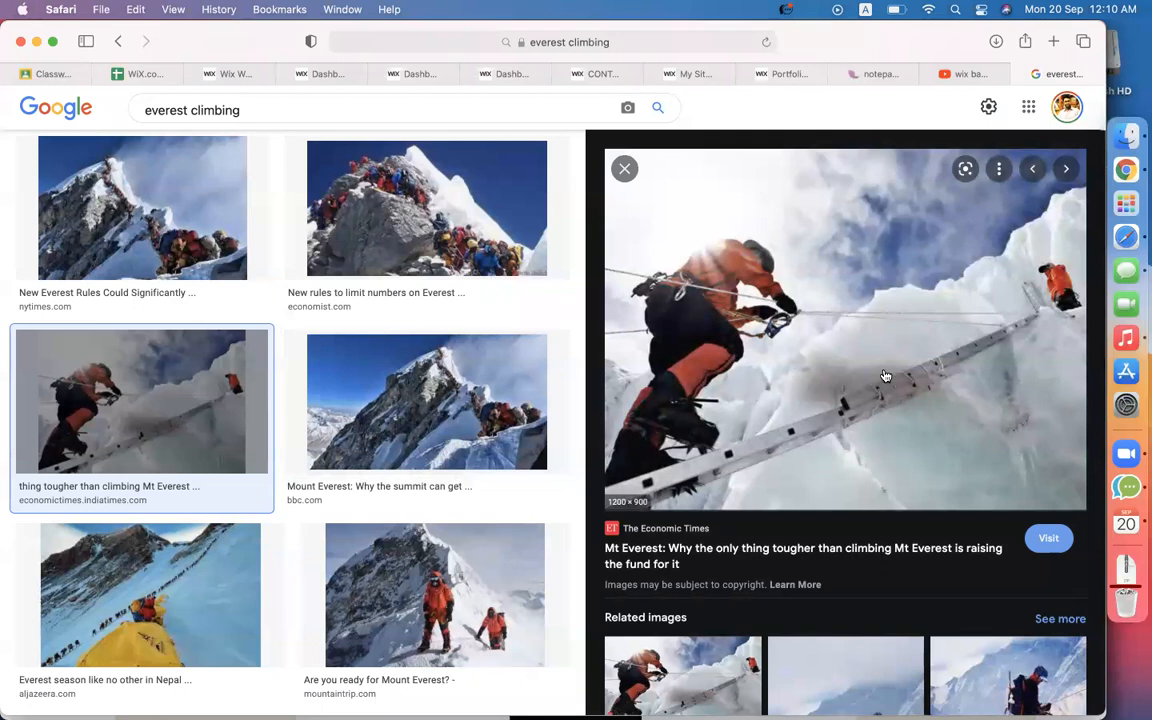
{"action": "right_click", "coordinate": [886, 372]}
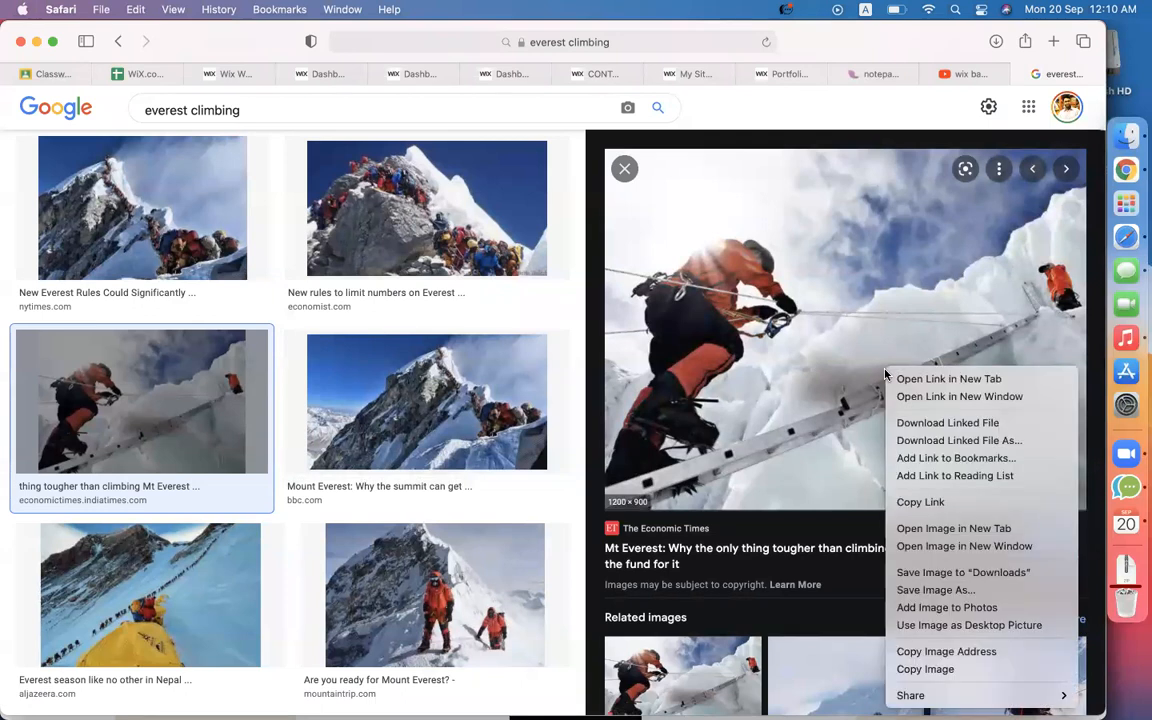
{"action": "left_click", "coordinate": [946, 651]}
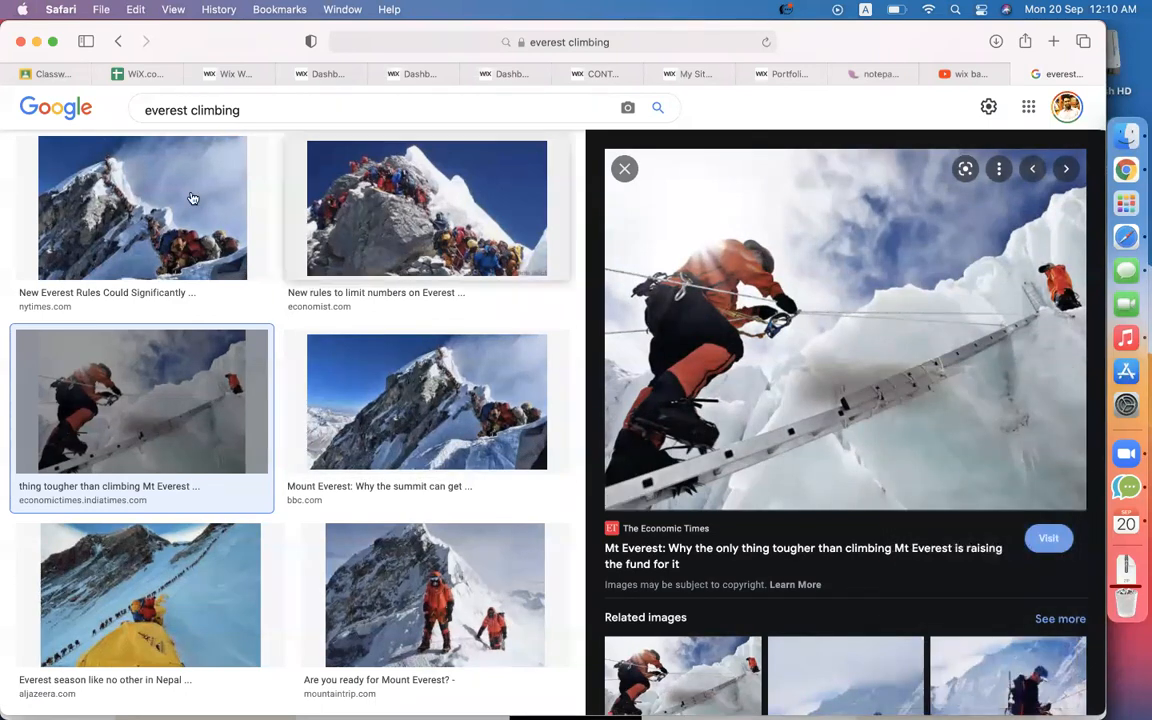
{"action": "left_click", "coordinate": [228, 72]}
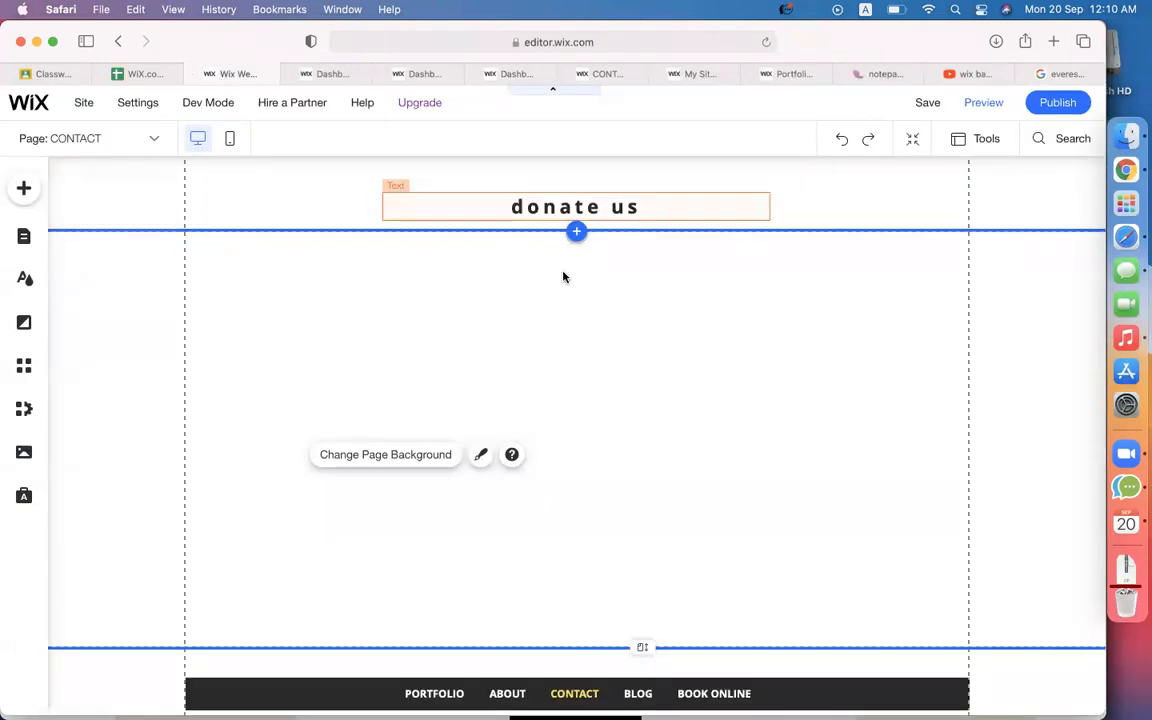
Open My Image Uploads in the media manager from the Add Image panel.
{"action": "left_click", "coordinate": [25, 193]}
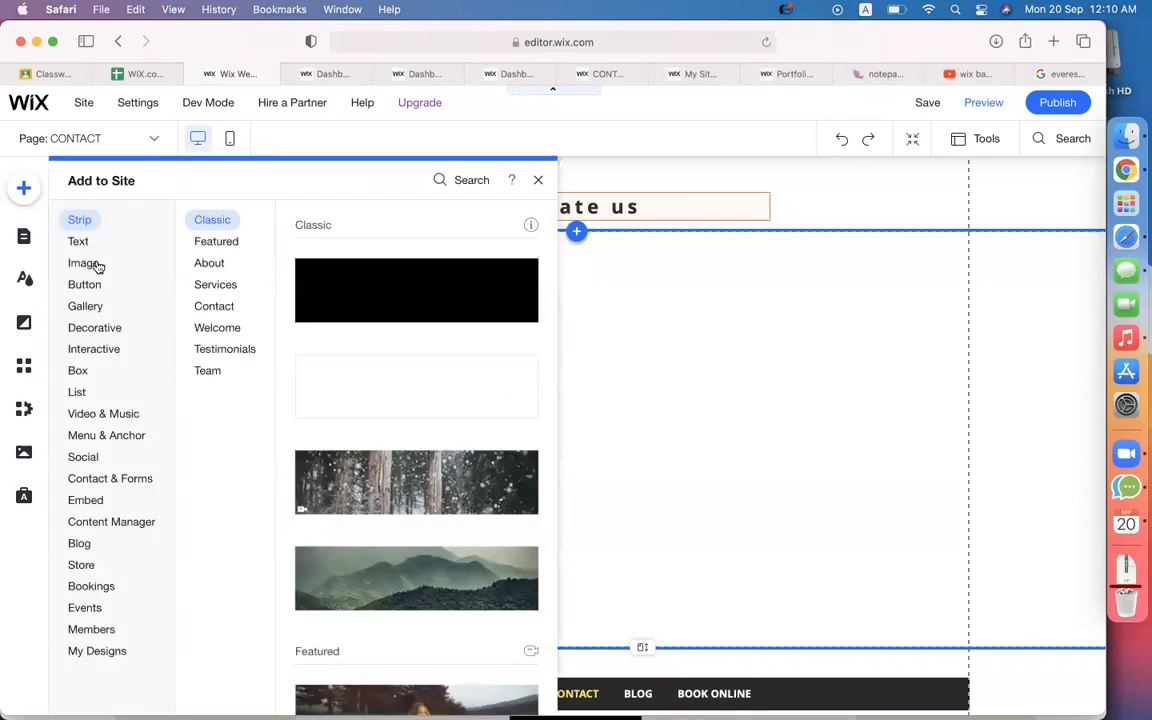
{"action": "left_click", "coordinate": [85, 264]}
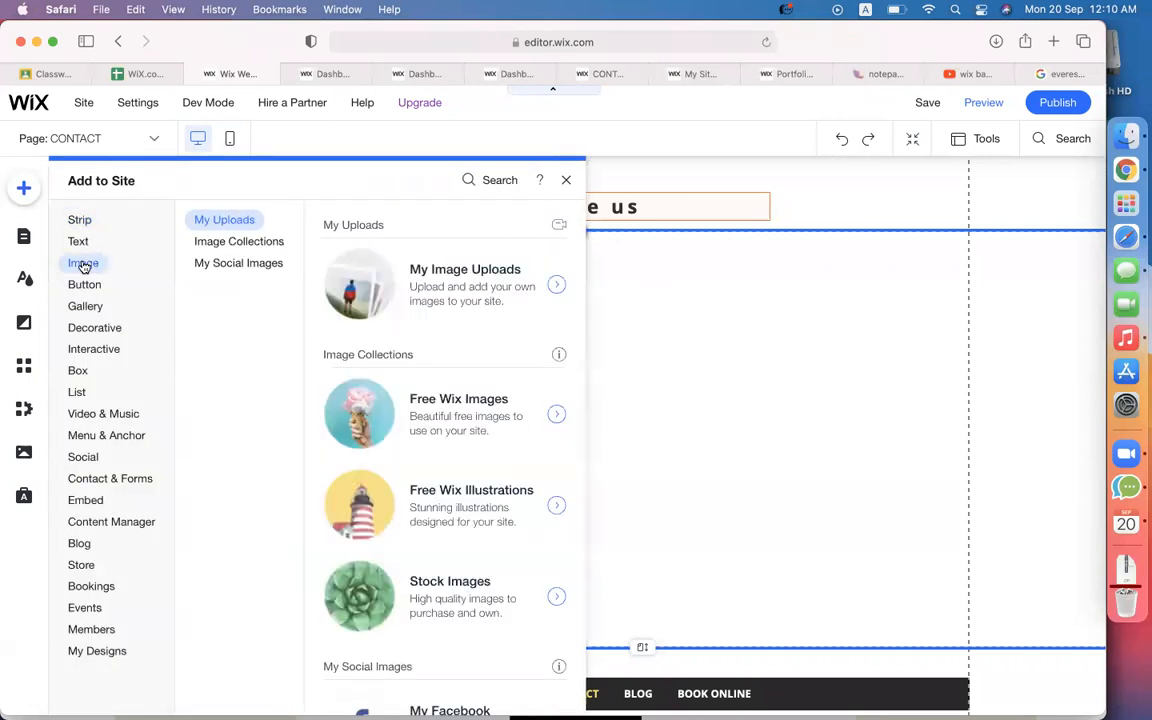
{"action": "left_click", "coordinate": [212, 246]}
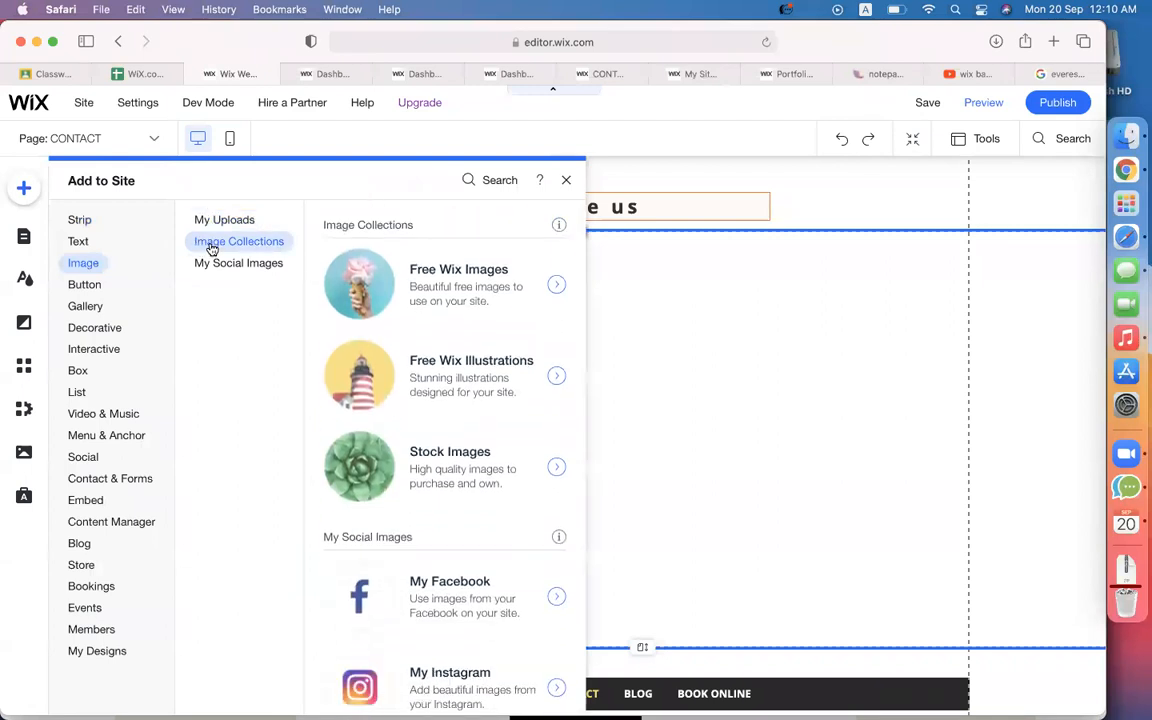
{"action": "scroll", "coordinate": [437, 337], "scroll_direction": "up", "scroll_amount": 2}
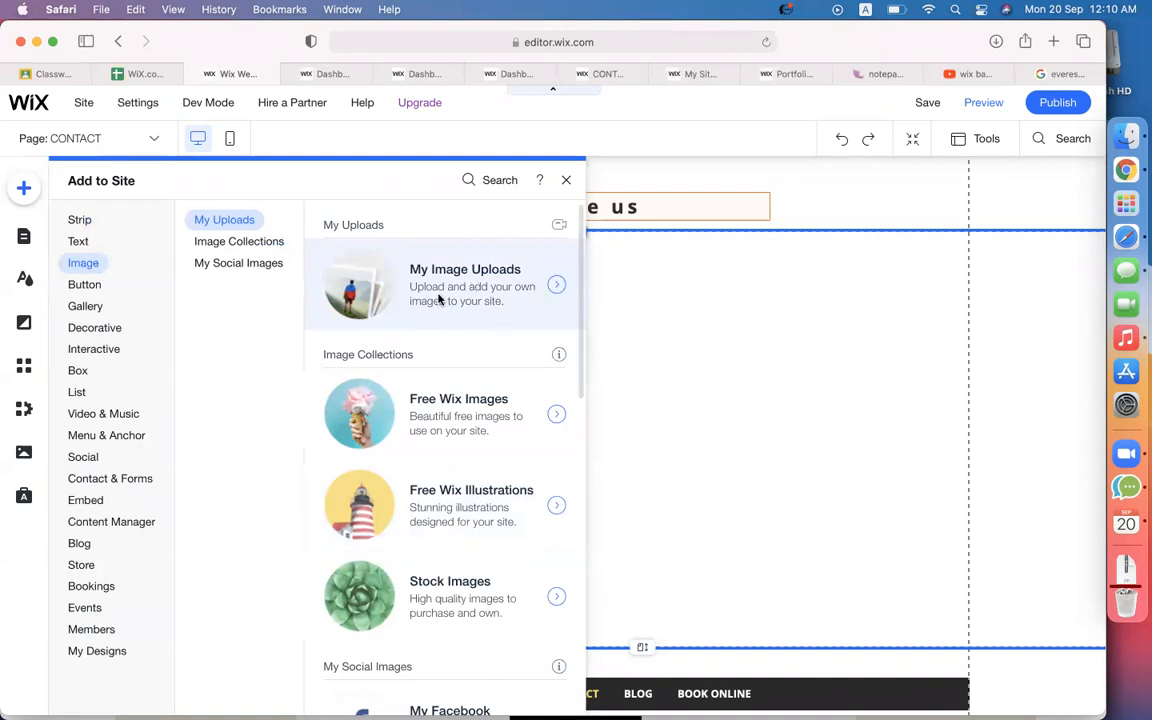
{"action": "left_click", "coordinate": [438, 299]}
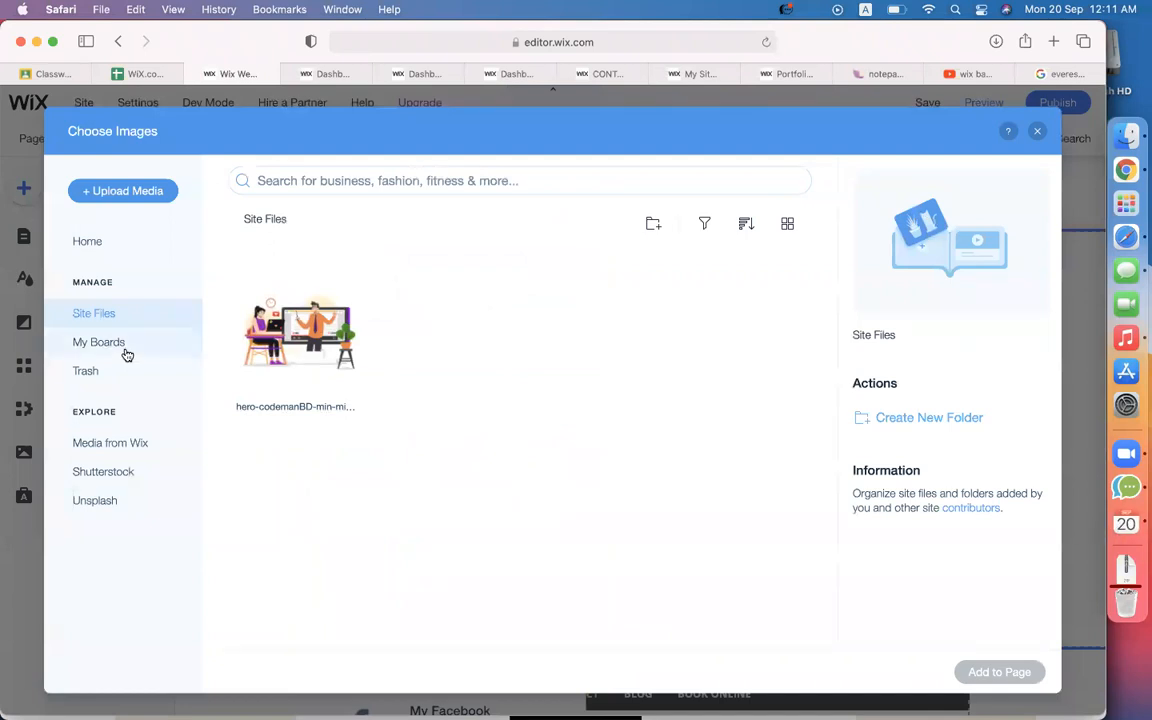
Try importing the Everest photo from its pasted web address, then dismiss the failed-upload notice.
{"action": "left_click", "coordinate": [120, 191]}
{"action": "left_click", "coordinate": [244, 611]}
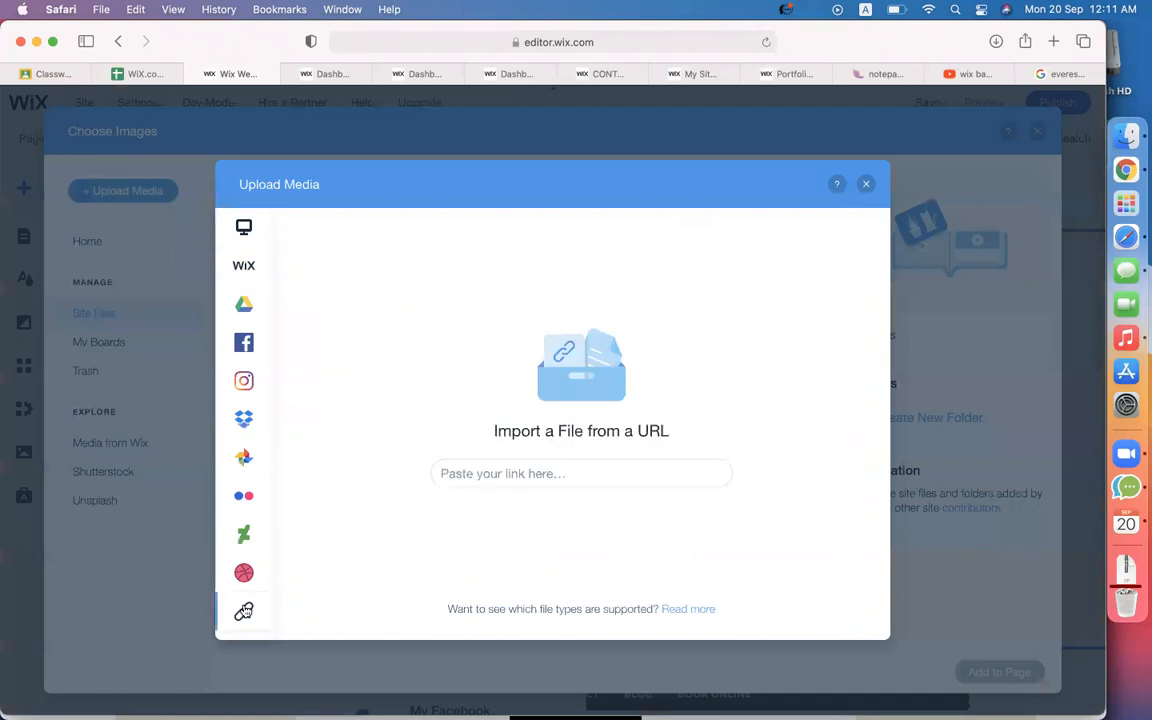
{"action": "left_click", "coordinate": [512, 473]}
{"action": "key", "text": "super+v"}
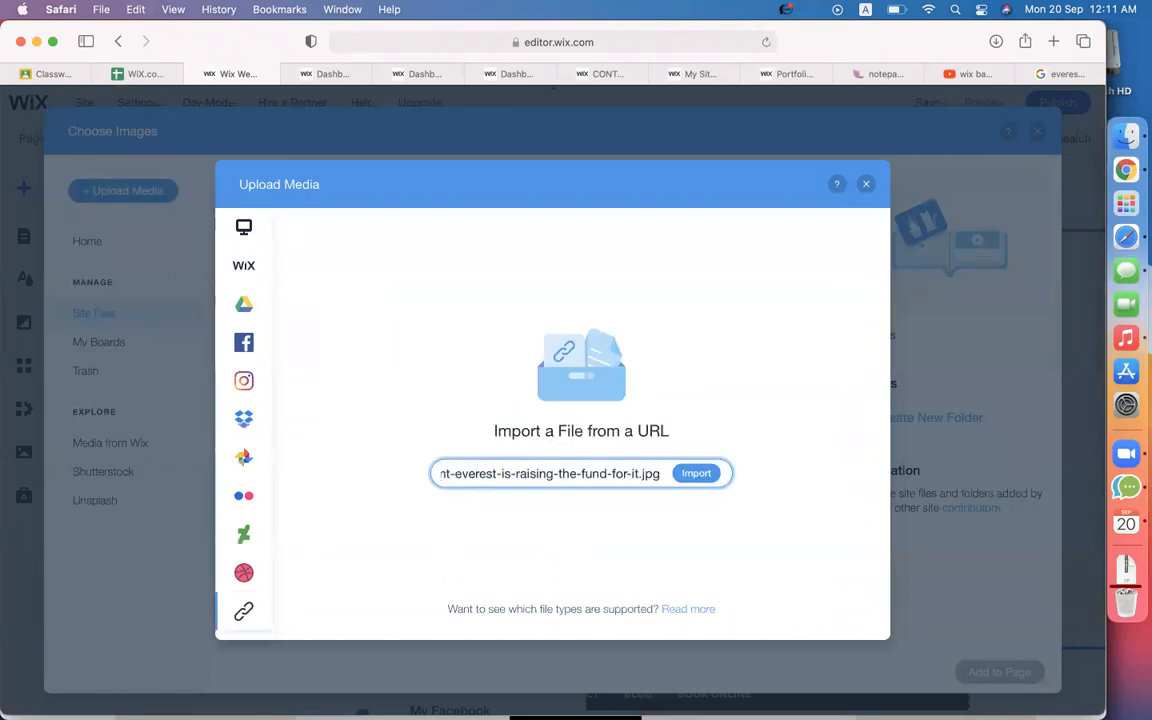
{"action": "left_click", "coordinate": [688, 475]}
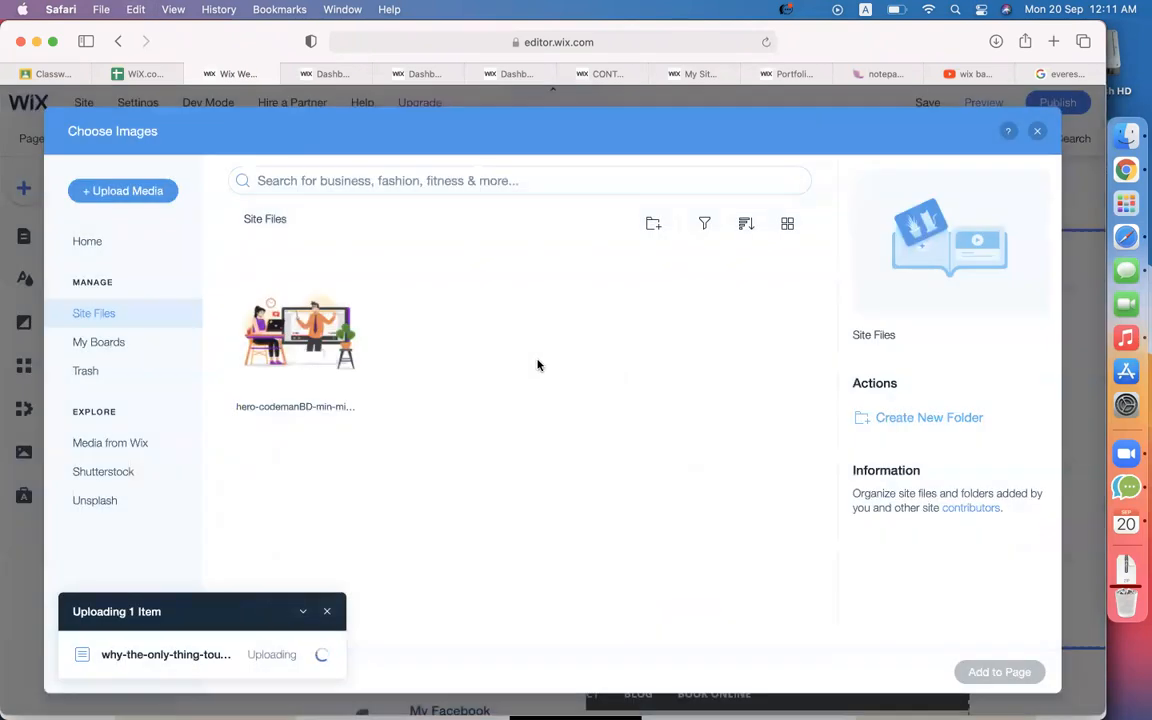
{"action": "left_click", "coordinate": [327, 550]}
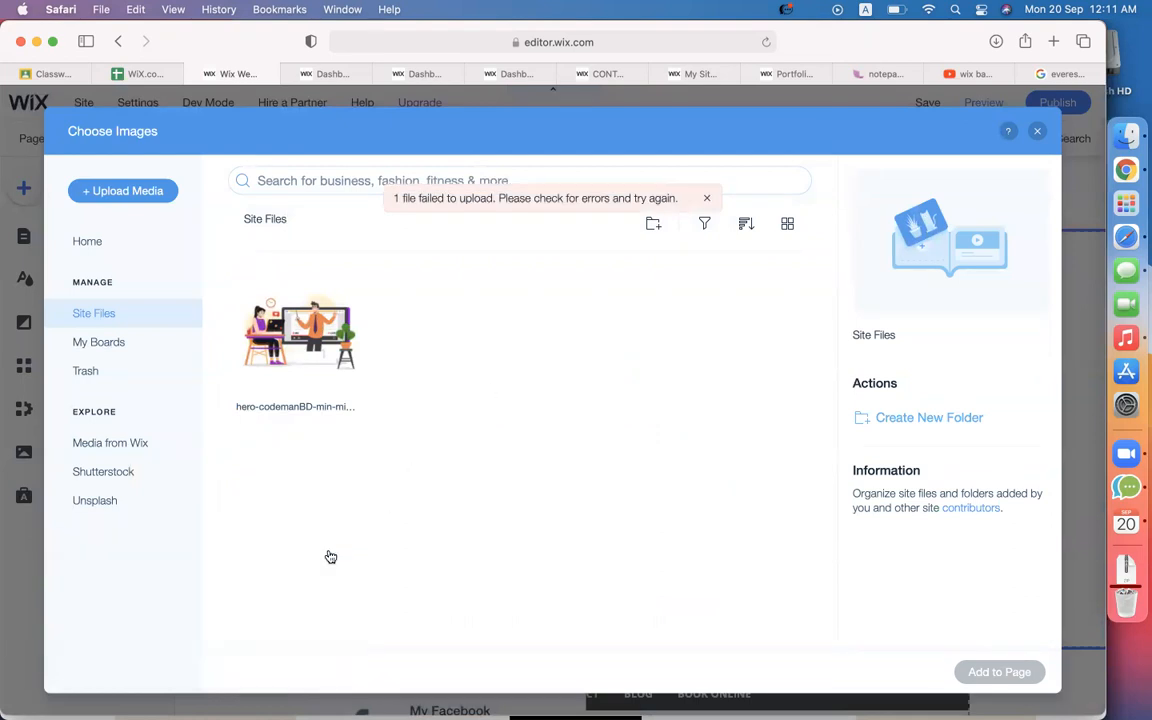
Save the ladder-climber preview image to Downloads under the name 'eve'.
{"action": "left_click", "coordinate": [1060, 73]}
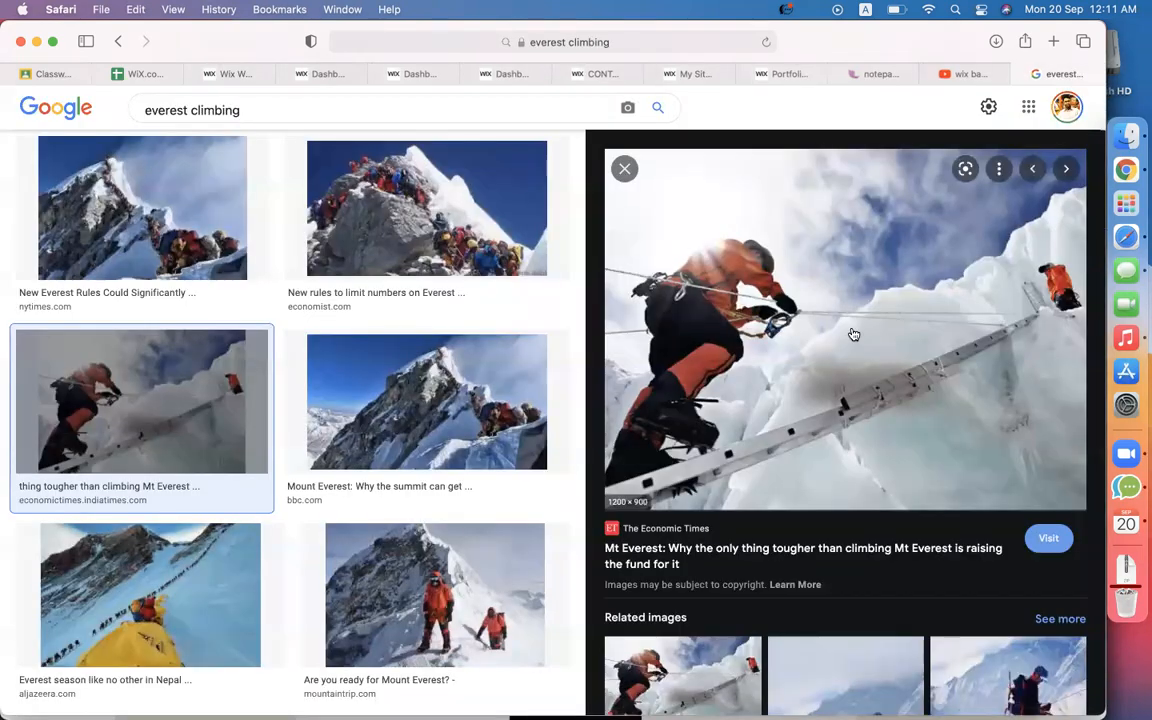
{"action": "right_click", "coordinate": [853, 333]}
{"action": "left_click", "coordinate": [900, 549]}
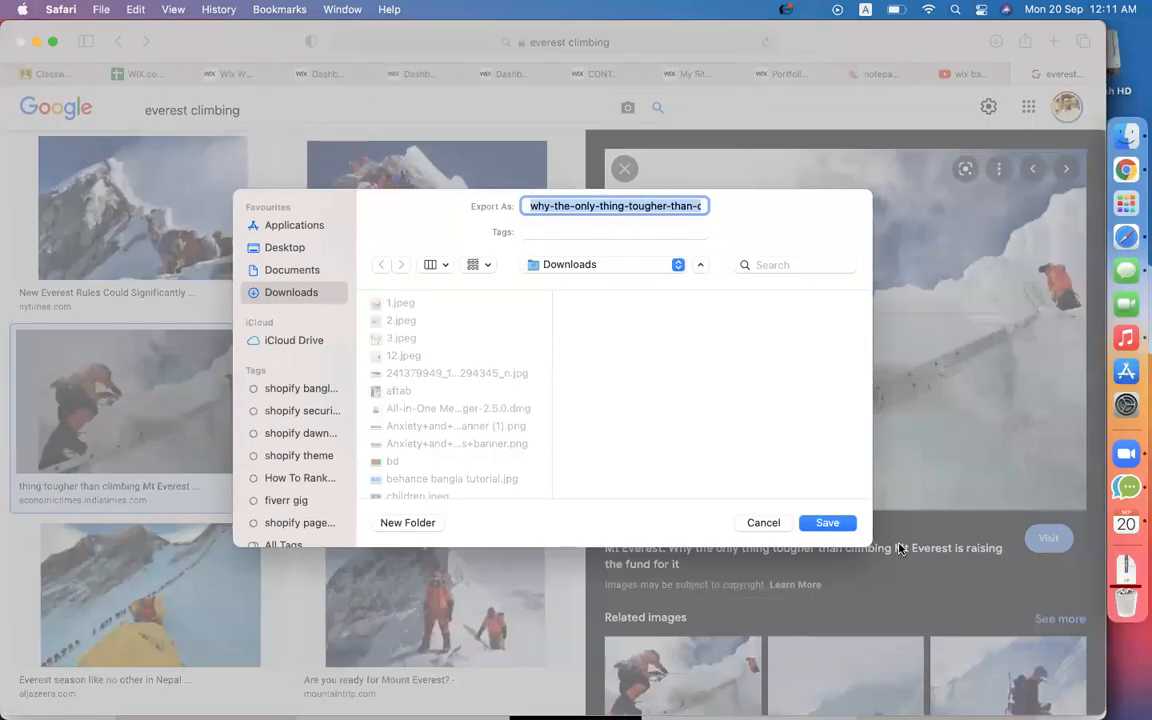
{"action": "type", "text": "ev"}
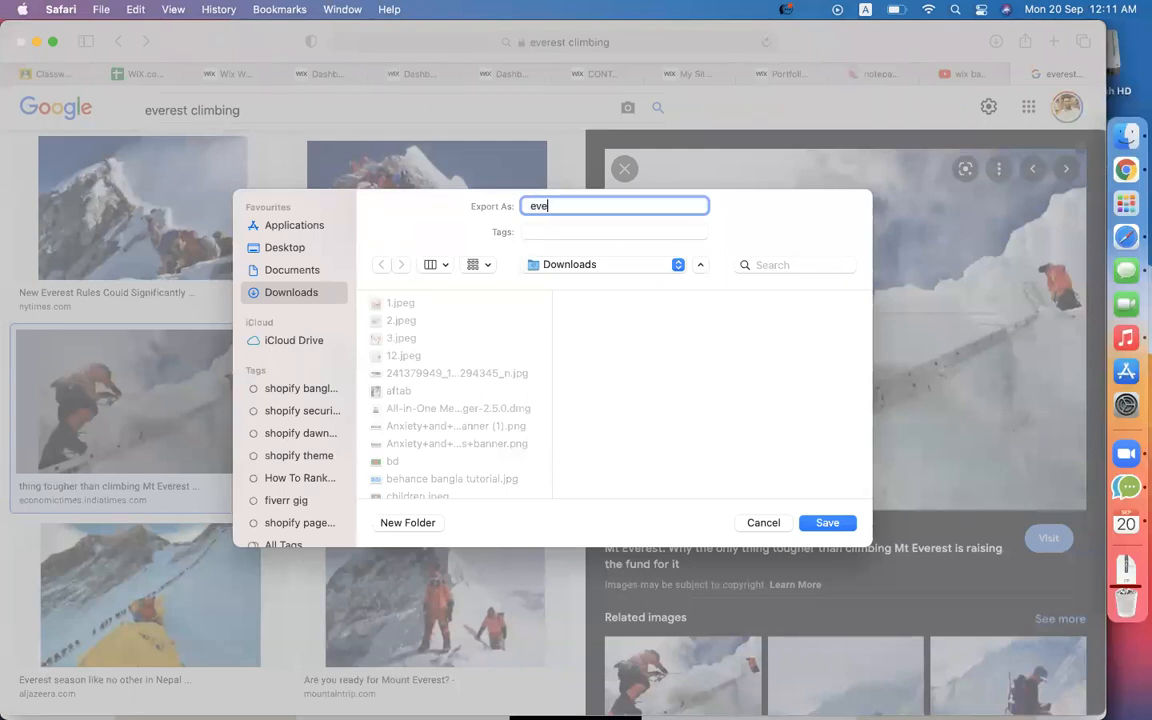
{"action": "type", "text": "e"}
{"action": "key", "text": "Return"}
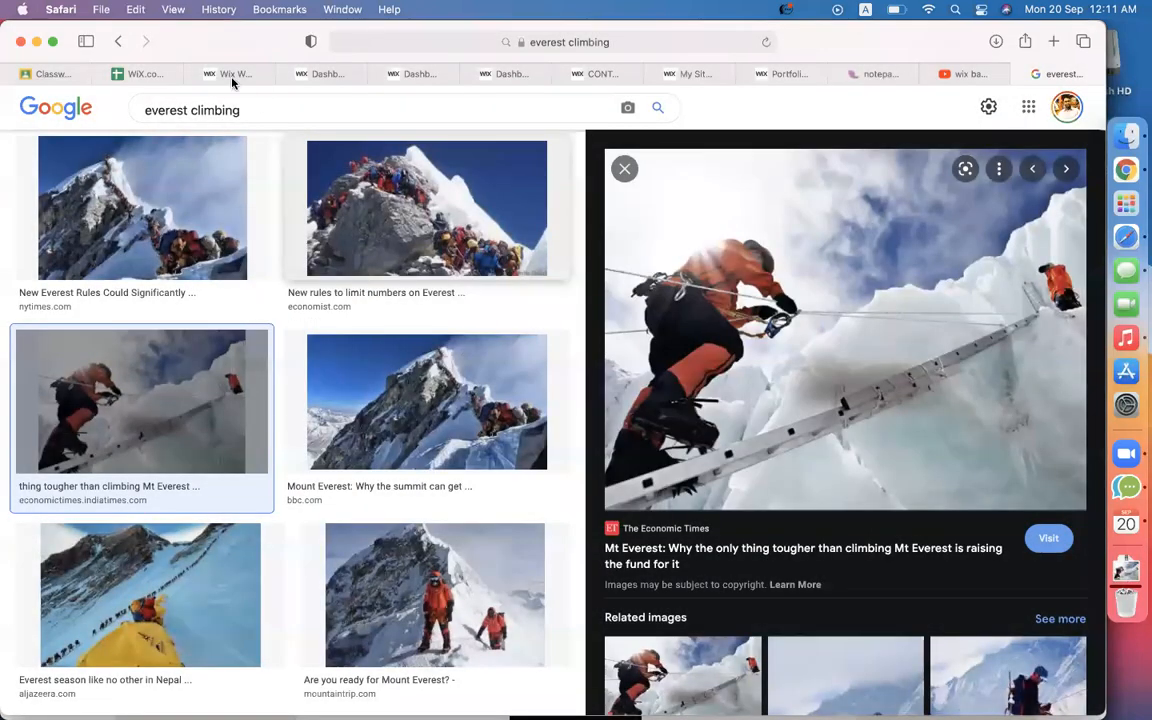
{"action": "left_click", "coordinate": [208, 68]}
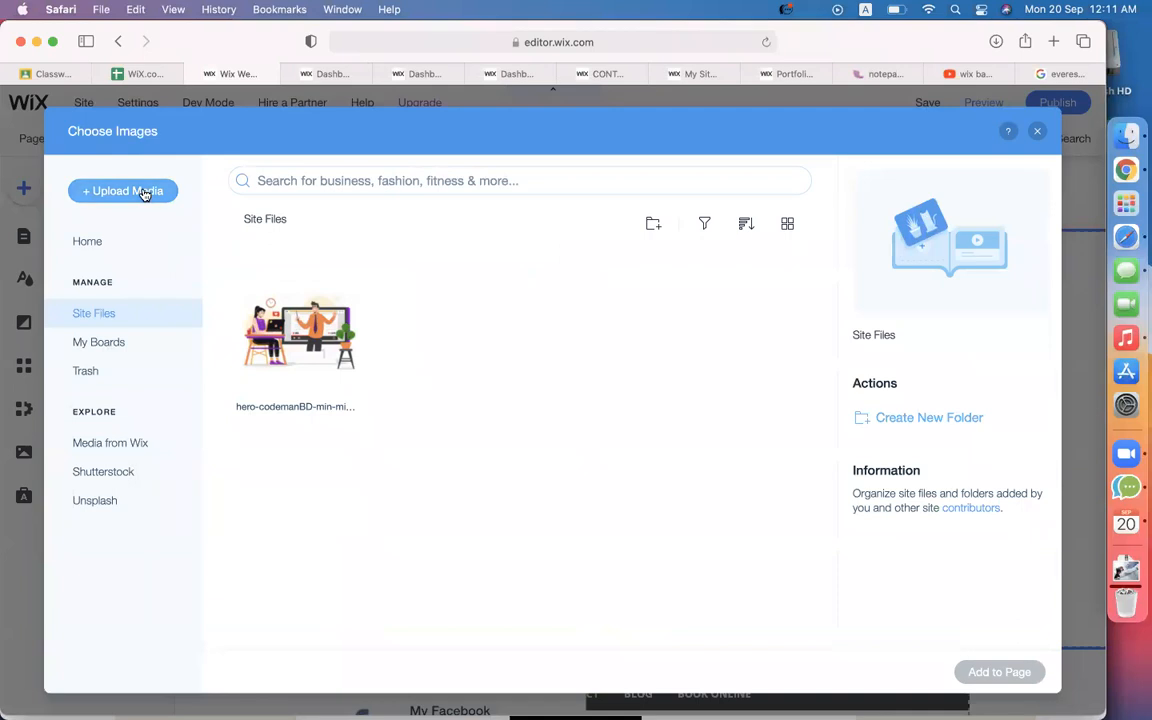
Upload eve.jpg from Downloads and add it to the Contact page below 'donate us'.
{"action": "left_click", "coordinate": [144, 193]}
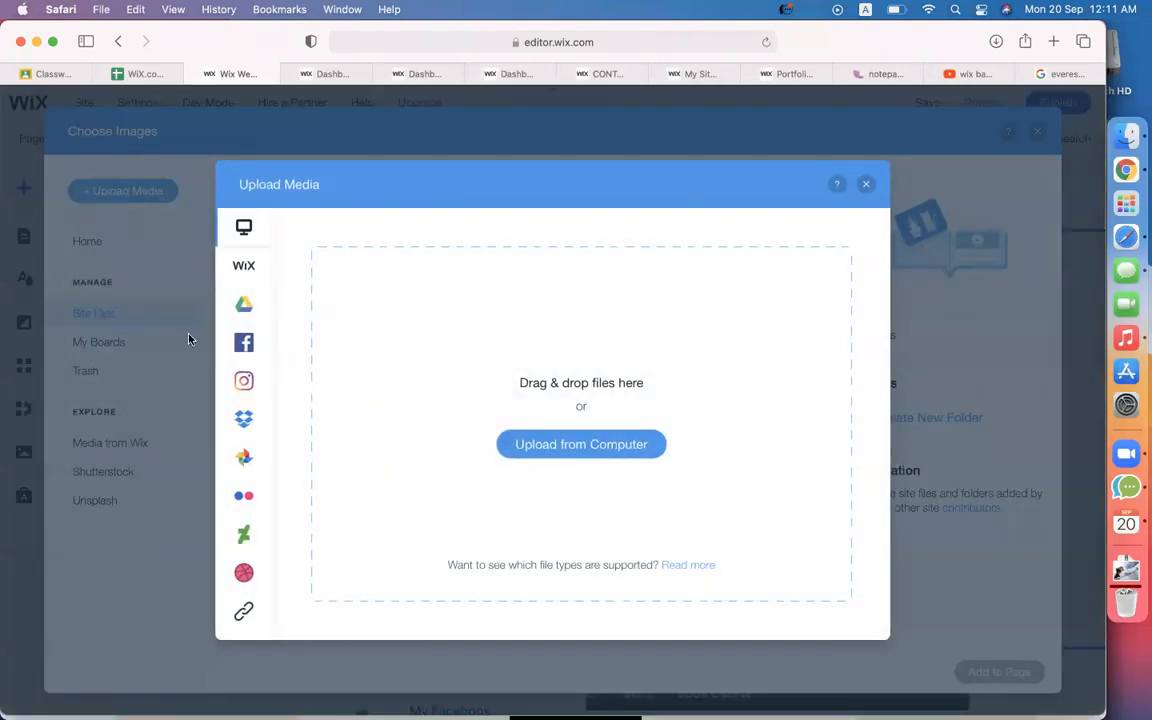
{"action": "left_click", "coordinate": [567, 445]}
{"action": "left_click", "coordinate": [394, 344]}
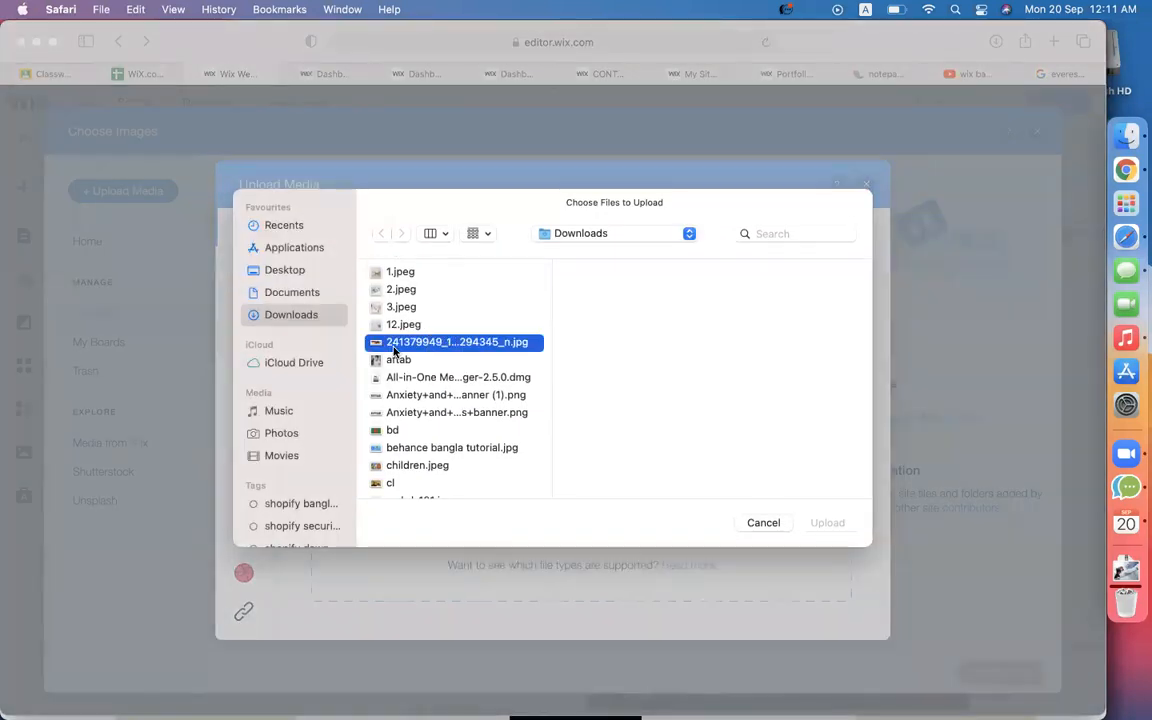
{"action": "key", "text": "e"}
{"action": "key", "text": "v"}
{"action": "key", "text": "Return"}
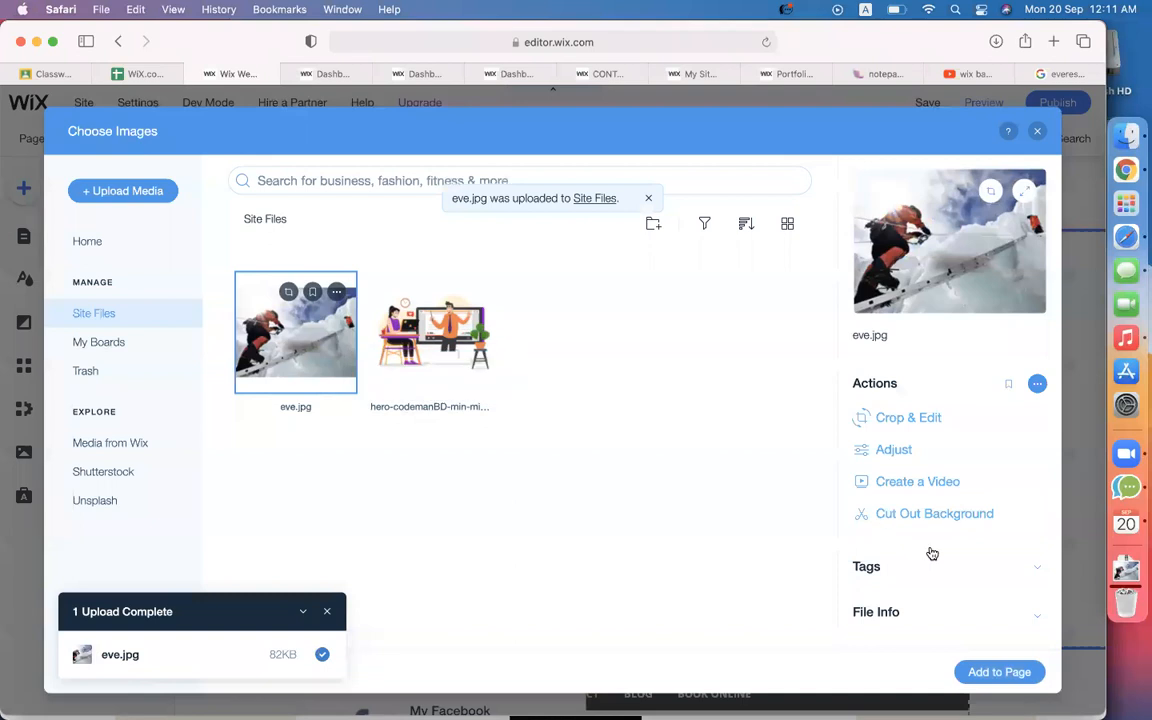
{"action": "left_click", "coordinate": [1000, 672]}
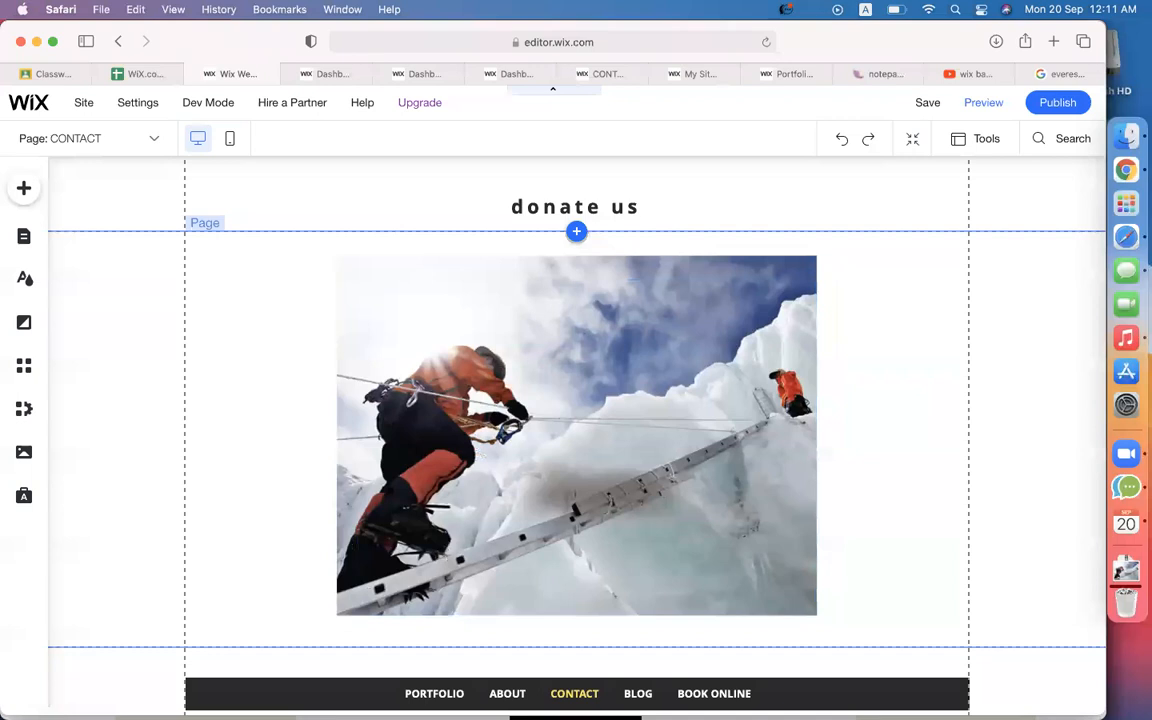
{"action": "scroll", "coordinate": [825, 452], "scroll_direction": "down", "scroll_amount": 2}
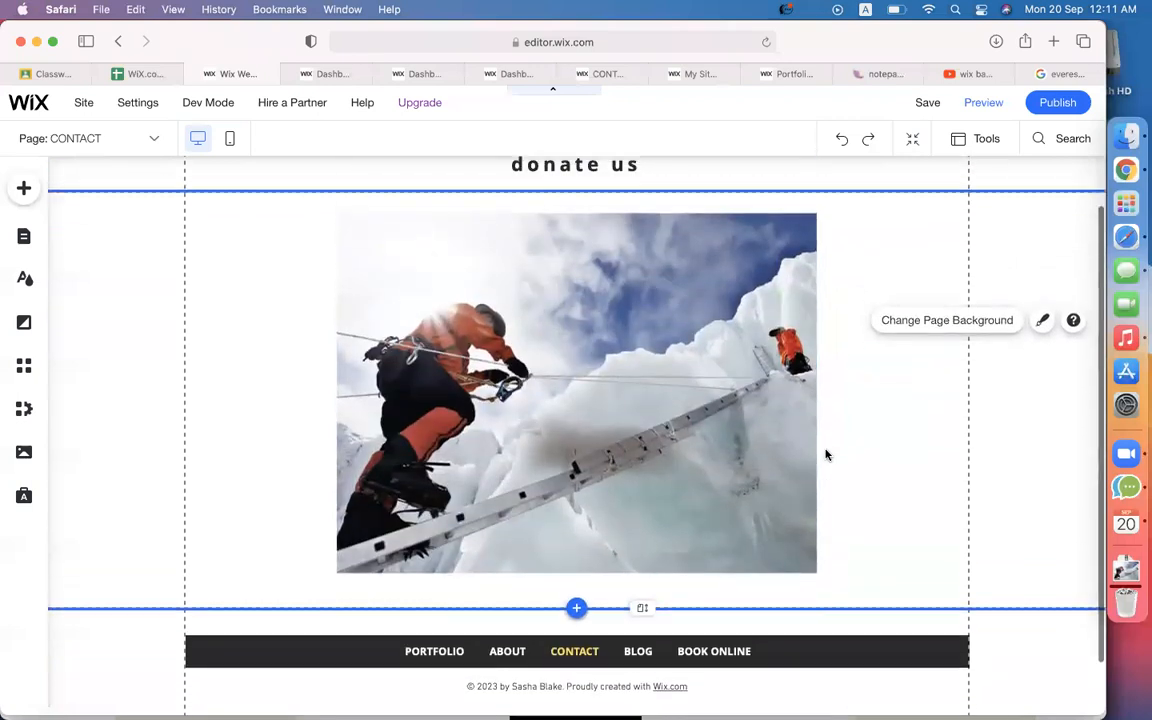
Search Google for 'everest fundraising' and show the web results.
{"action": "left_click", "coordinate": [1058, 73]}
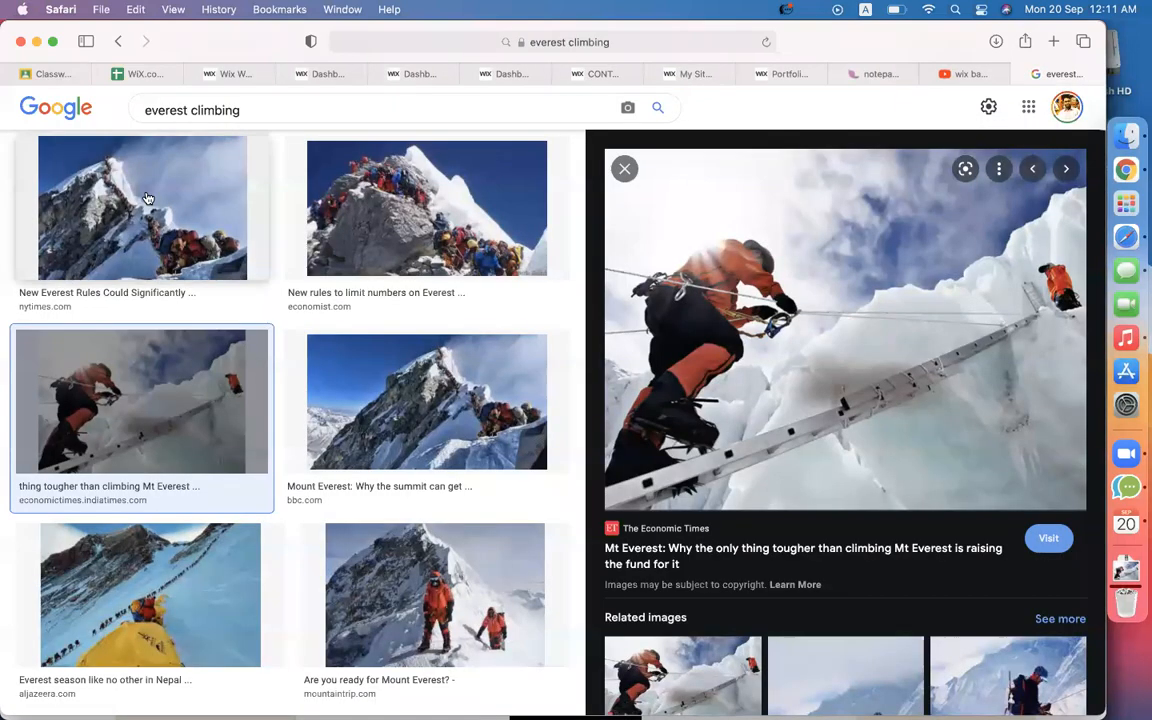
{"action": "double_click", "coordinate": [217, 112]}
{"action": "type", "text": "fu"}
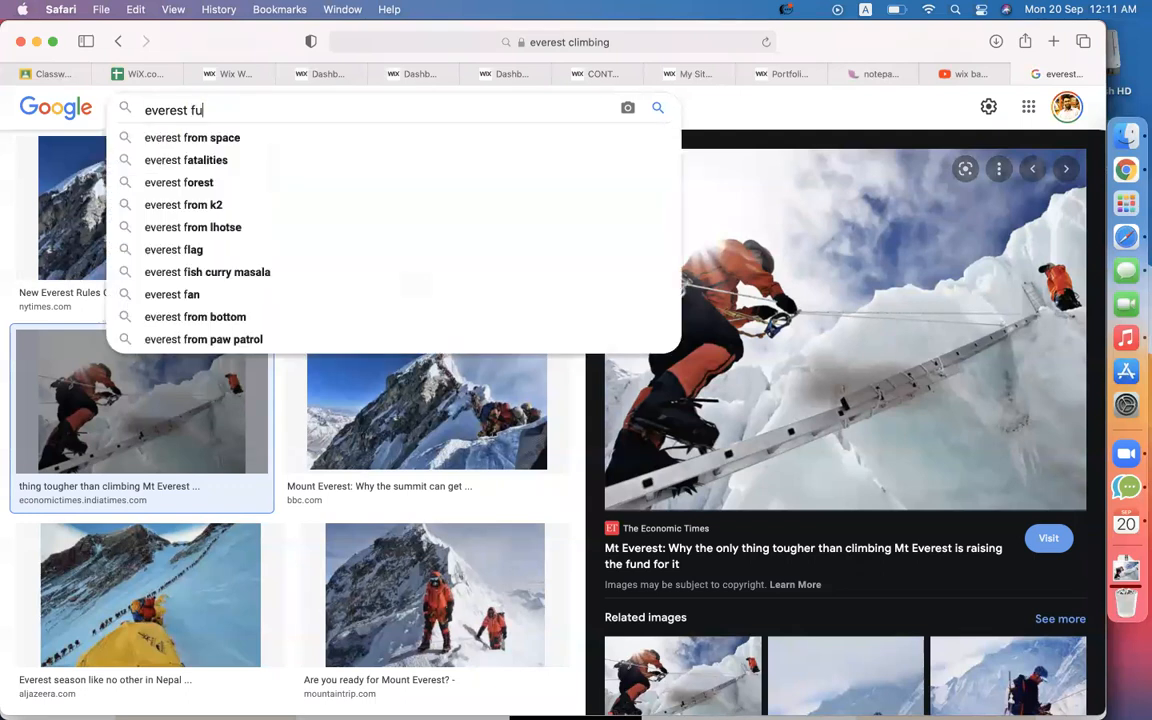
{"action": "type", "text": "ndraising"}
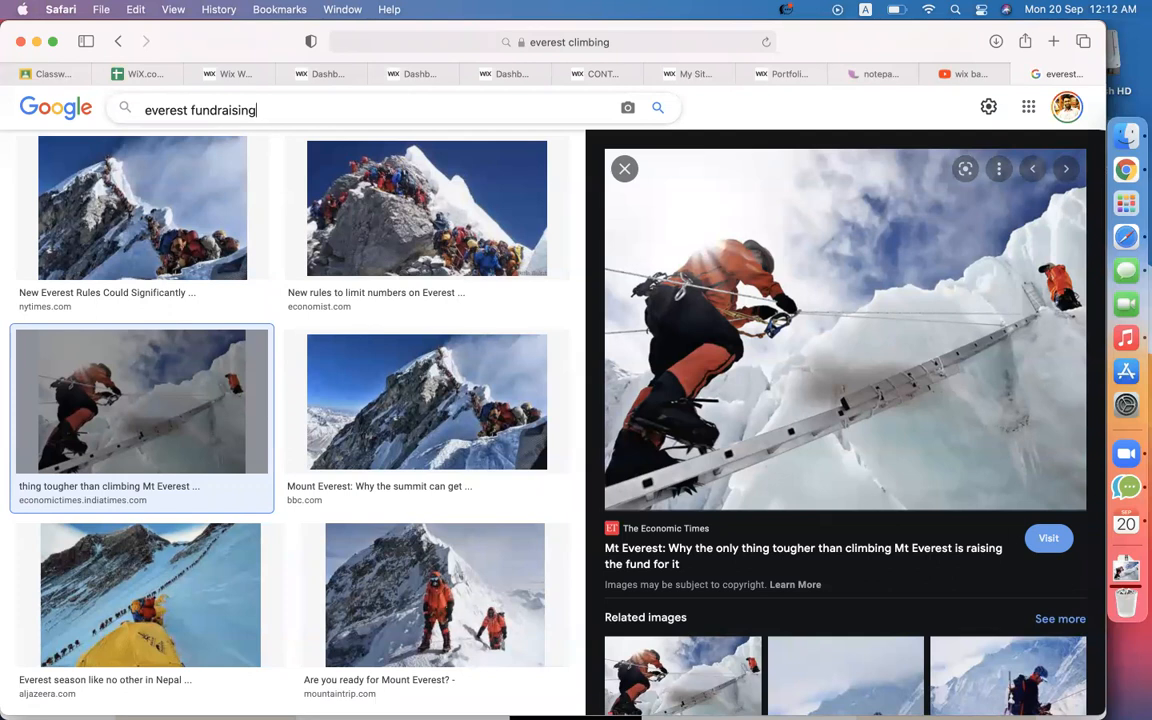
{"action": "key", "text": "Return"}
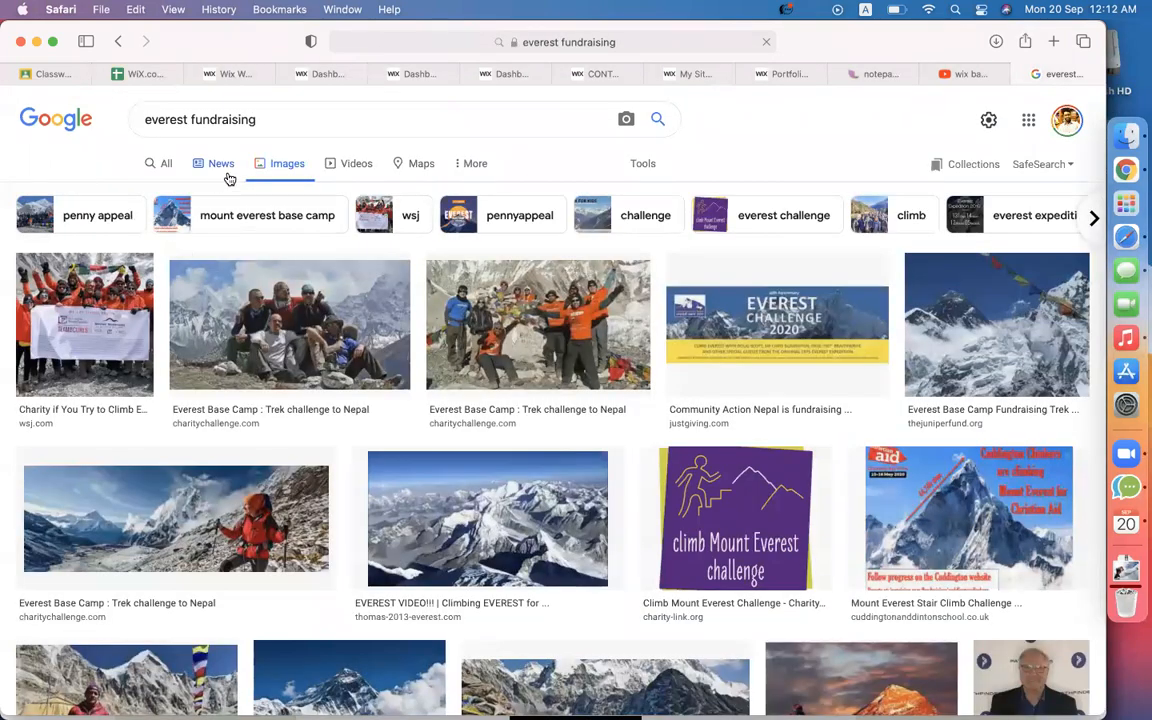
{"action": "left_click", "coordinate": [160, 170]}
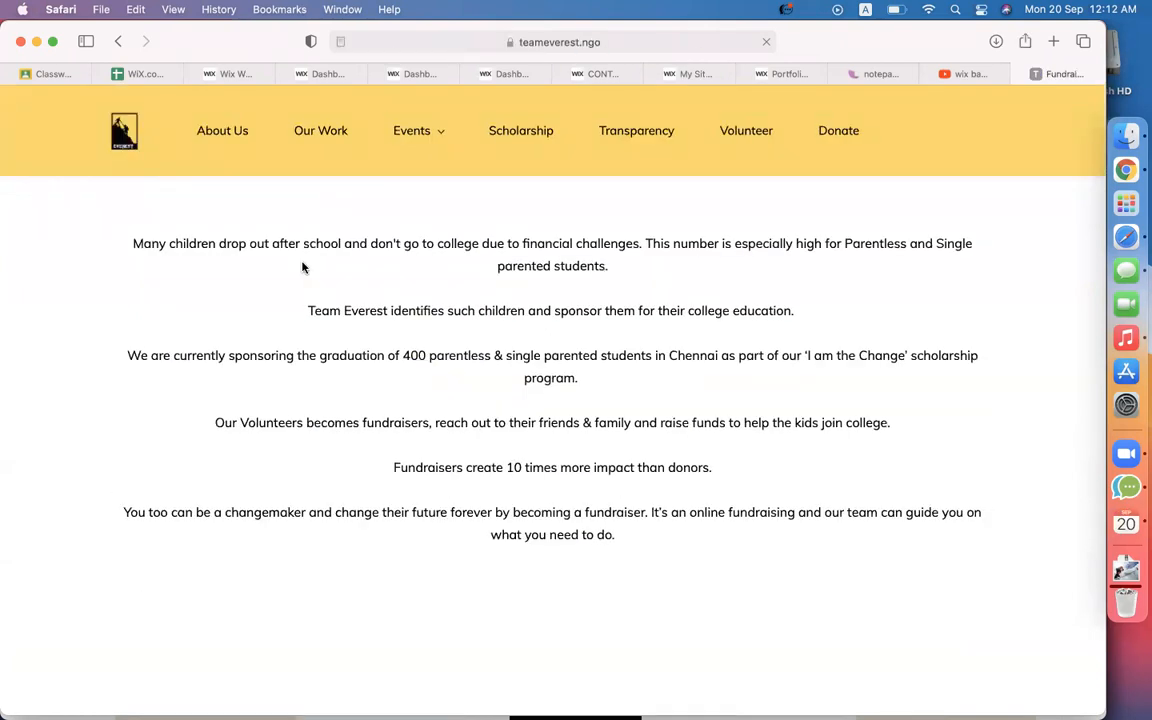
Select the six teameverest.ngo fundraising intro paragraphs for copying, then return to Wix.
{"action": "scroll", "coordinate": [676, 387], "scroll_direction": "down", "scroll_amount": 7}
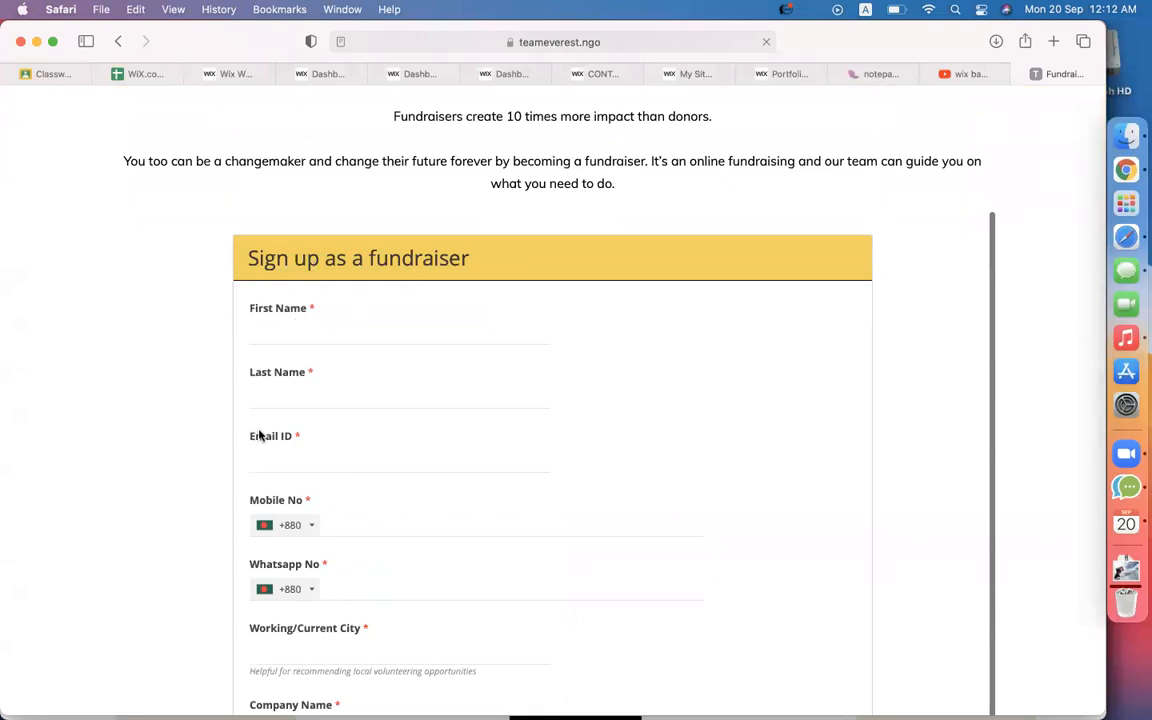
{"action": "scroll", "coordinate": [180, 406], "scroll_direction": "down", "scroll_amount": 2}
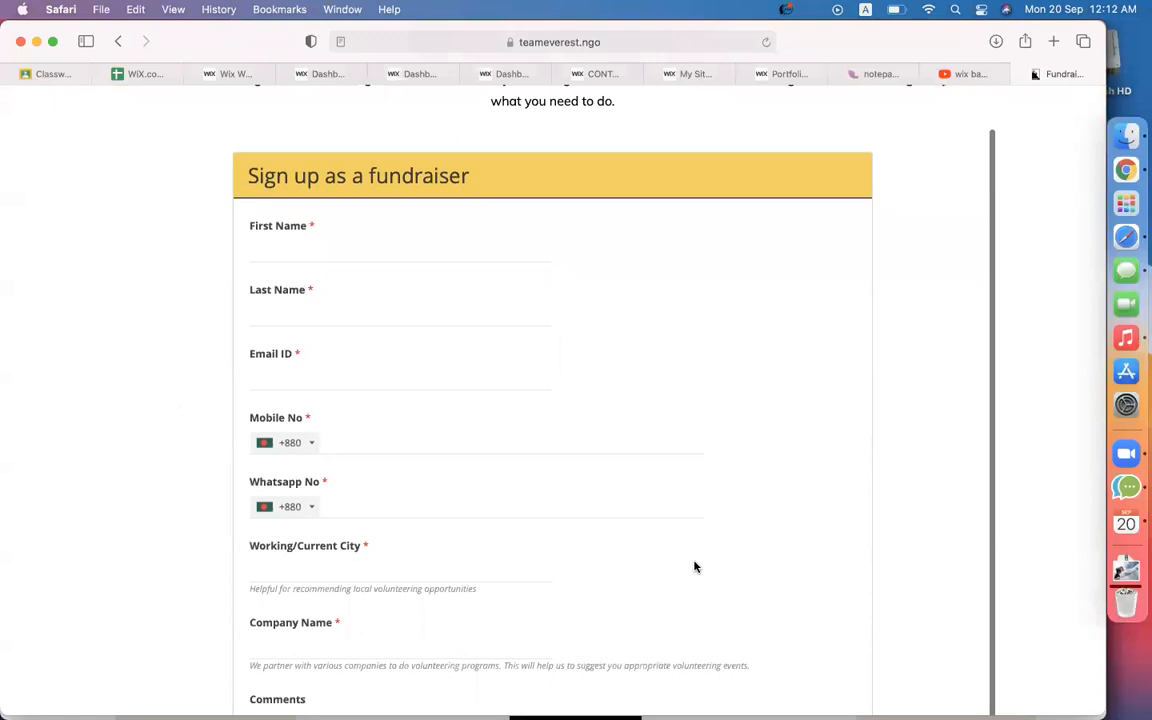
{"action": "scroll", "coordinate": [695, 567], "scroll_direction": "up", "scroll_amount": 5}
{"action": "left_click_drag", "start_coordinate": [695, 567], "coordinate": [145, 228]}
{"action": "key", "text": "super+c"}
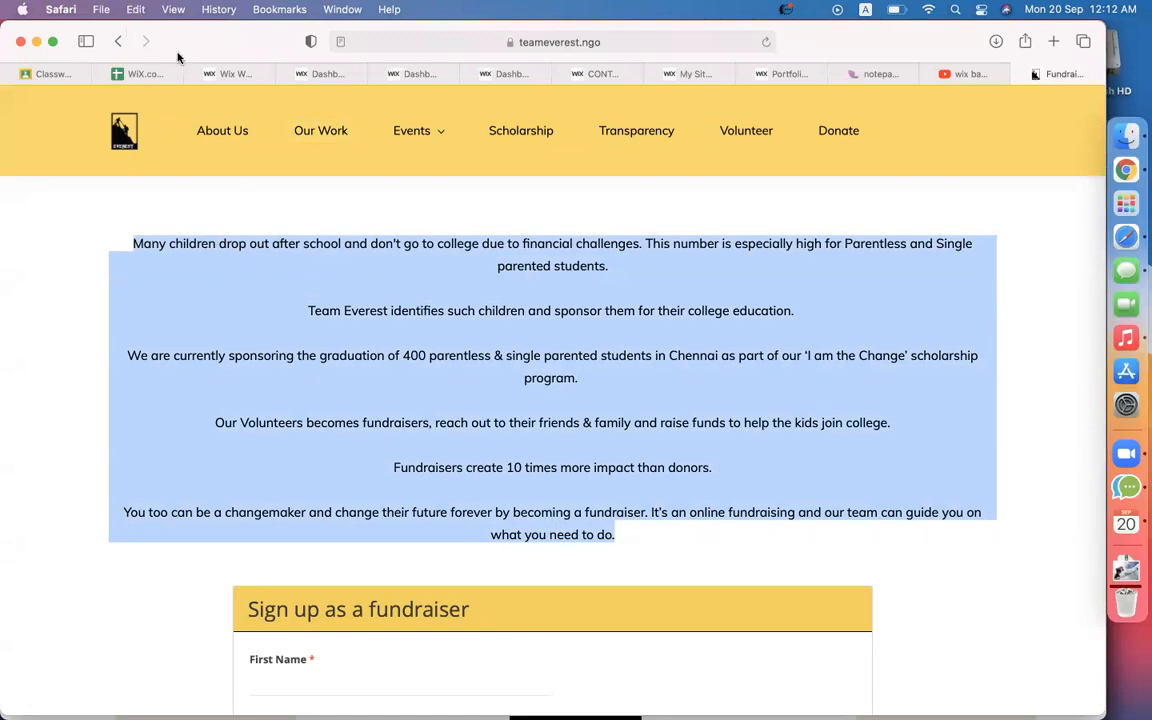
{"action": "left_click", "coordinate": [234, 75]}
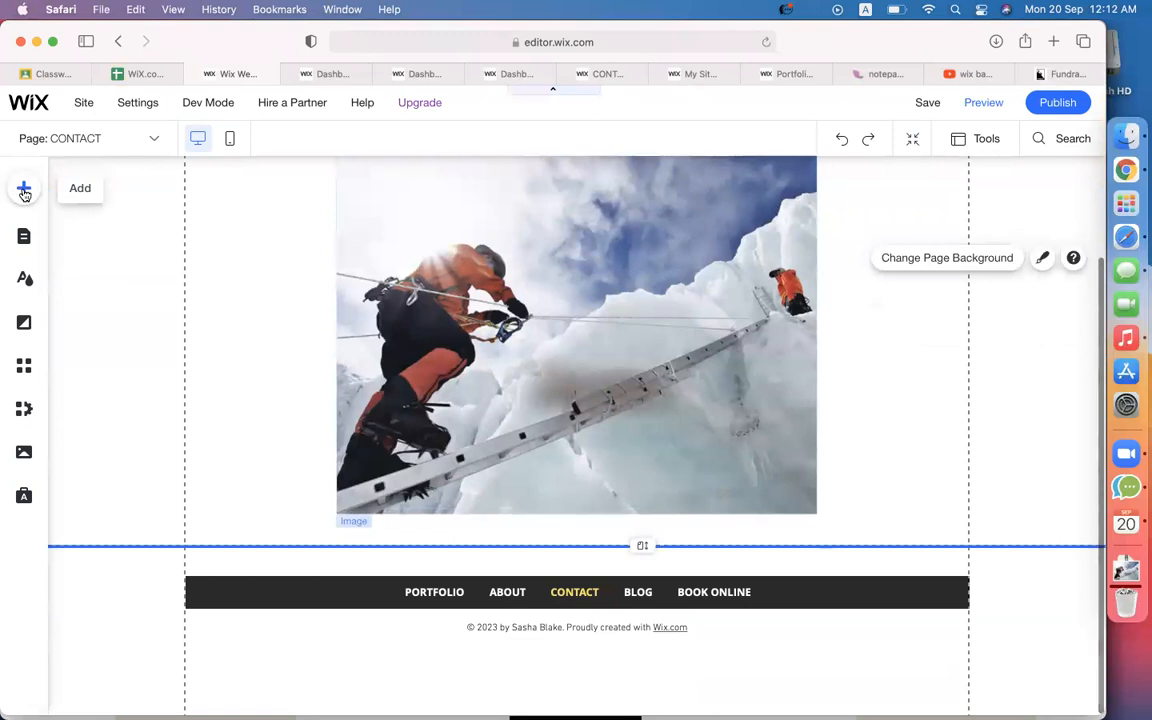
Add a Helvetica paragraph text box below the Everest photo.
{"action": "left_click", "coordinate": [24, 188]}
{"action": "left_click", "coordinate": [75, 240]}
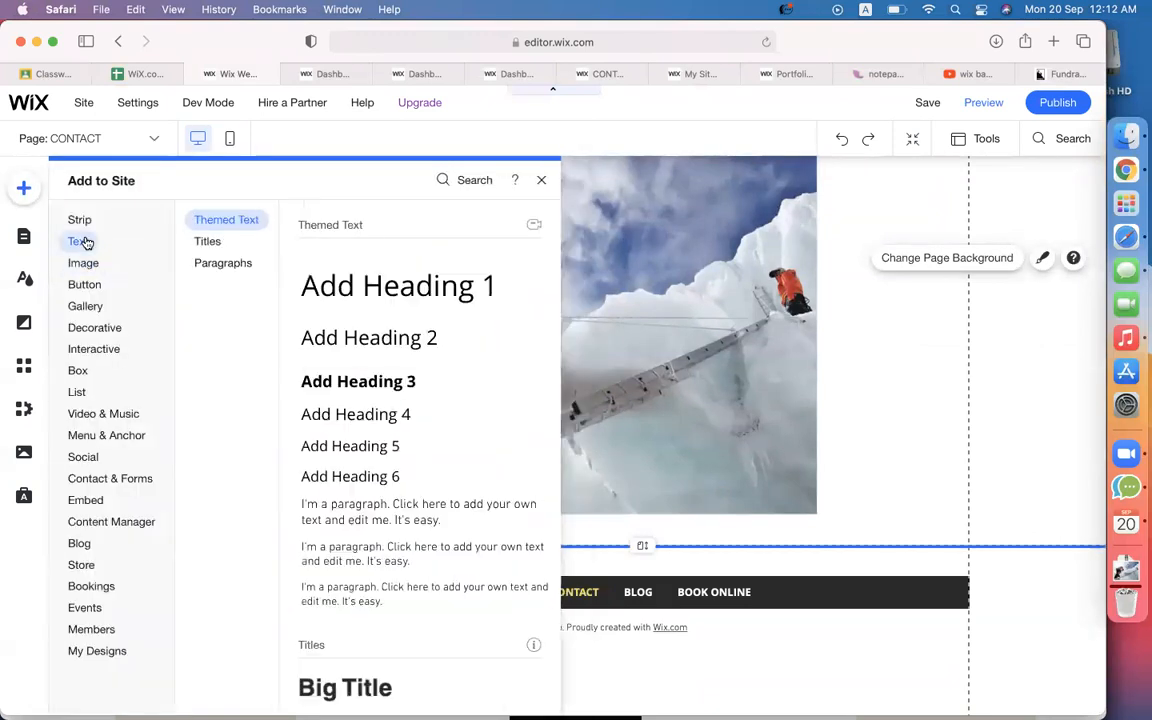
{"action": "left_click", "coordinate": [212, 242]}
{"action": "left_click", "coordinate": [230, 264]}
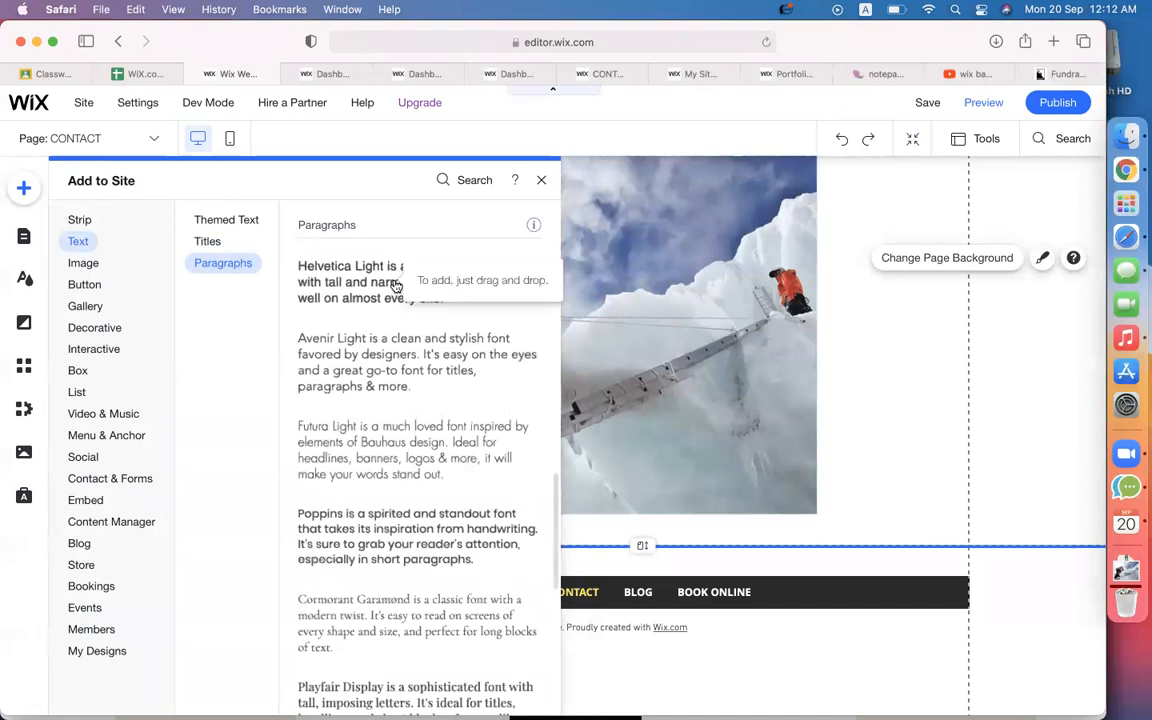
{"action": "left_click_drag", "start_coordinate": [381, 287], "coordinate": [560, 588]}
Widen the text box to match the photo and paste in the fundraising paragraphs.
{"action": "scroll", "coordinate": [743, 563], "scroll_direction": "down", "scroll_amount": 2}
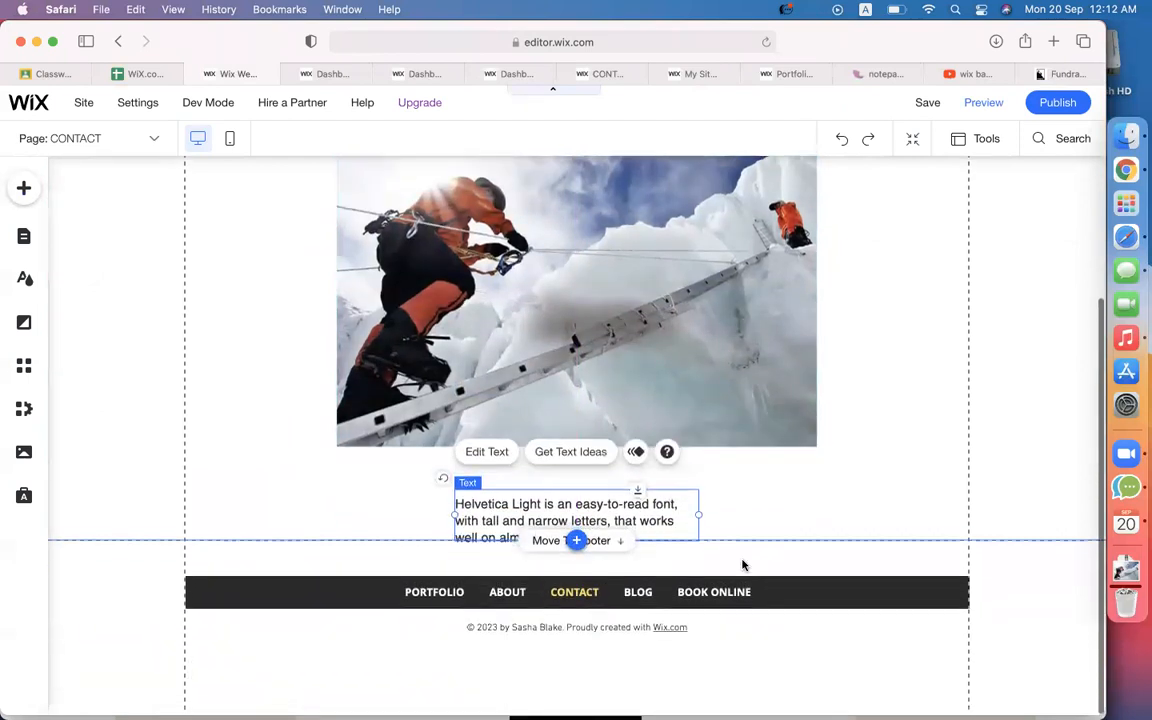
{"action": "left_click_drag", "start_coordinate": [783, 518], "coordinate": [818, 514]}
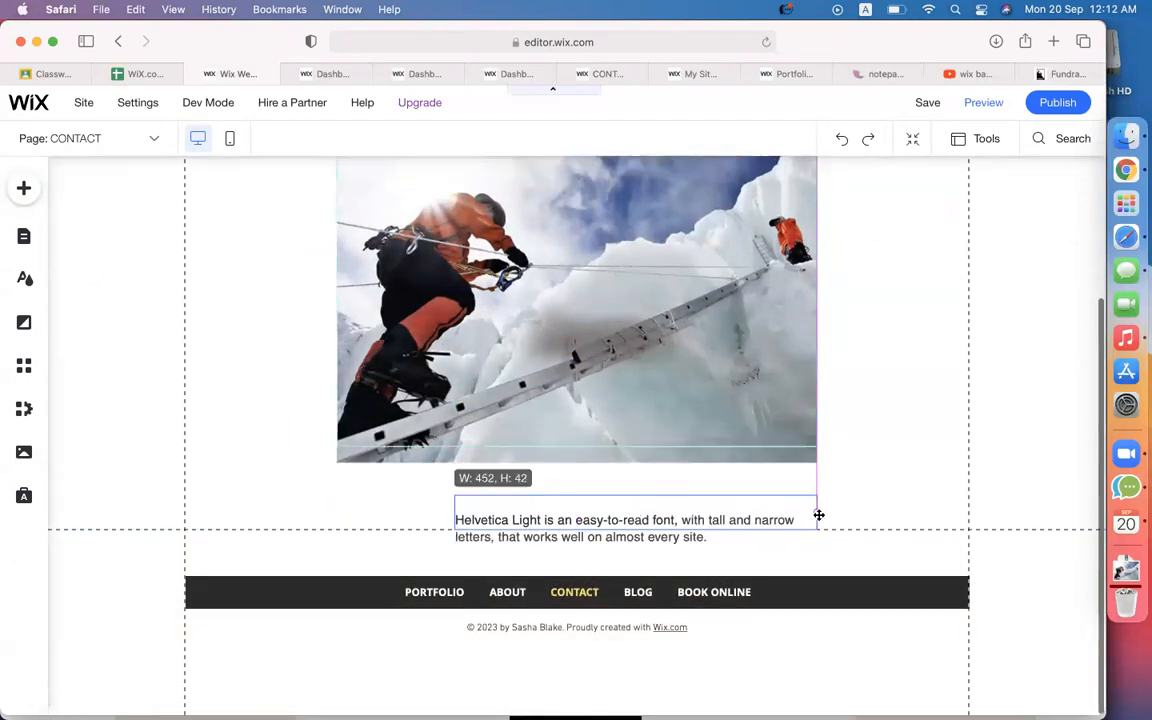
{"action": "left_click_drag", "start_coordinate": [417, 527], "coordinate": [303, 518]}
{"action": "double_click", "coordinate": [399, 523]}
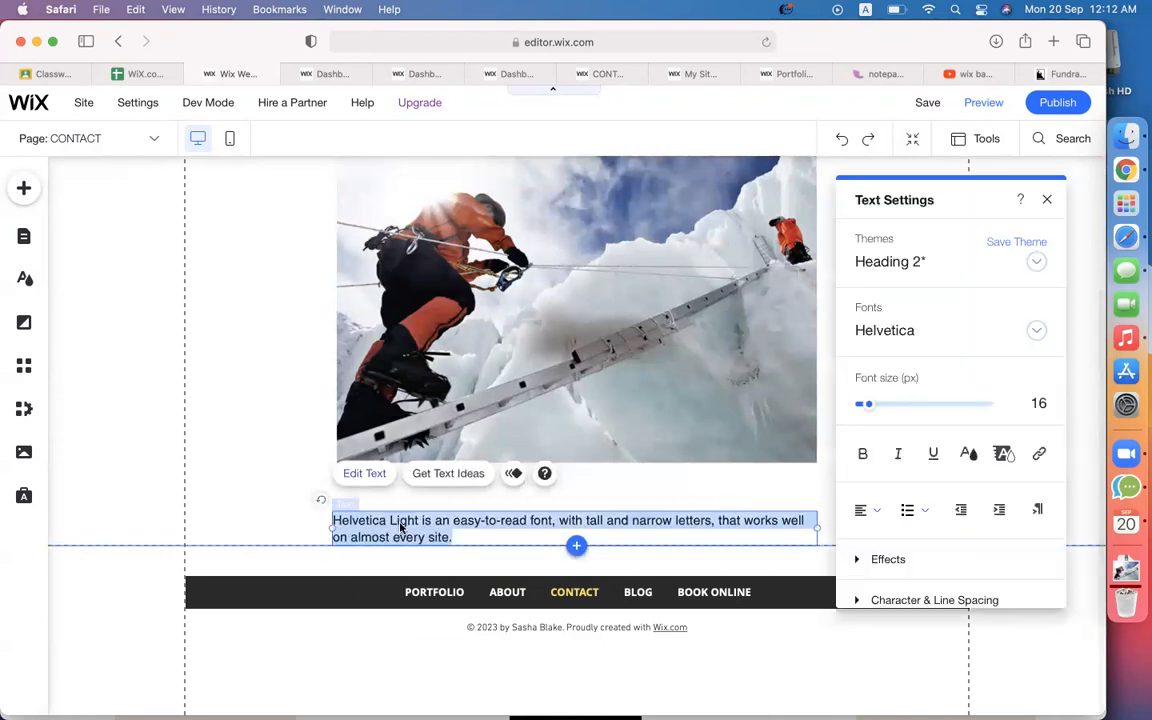
{"action": "key", "text": "super+v"}
{"action": "scroll", "coordinate": [291, 519], "scroll_direction": "down", "scroll_amount": 4}
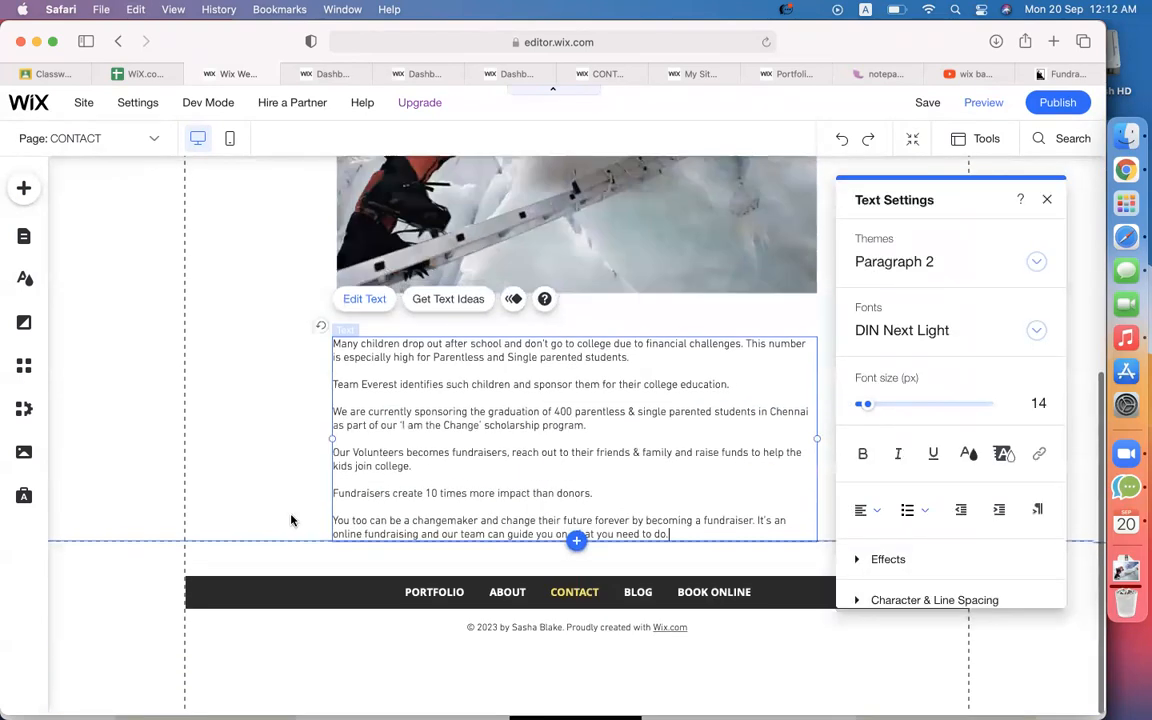
{"action": "left_click", "coordinate": [980, 264]}
Give the closing 'changemaker' paragraph the Paragraph 1 style and exit text editing.
{"action": "left_click", "coordinate": [967, 219]}
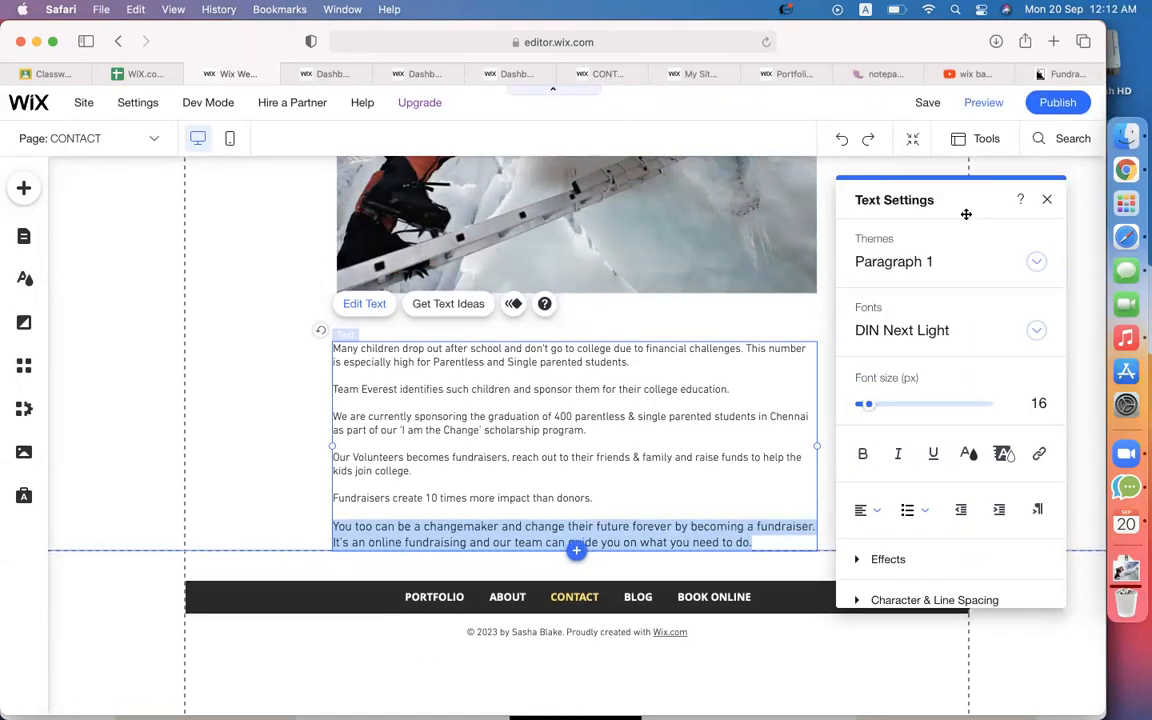
{"action": "left_click", "coordinate": [705, 495]}
{"action": "left_click", "coordinate": [179, 462]}
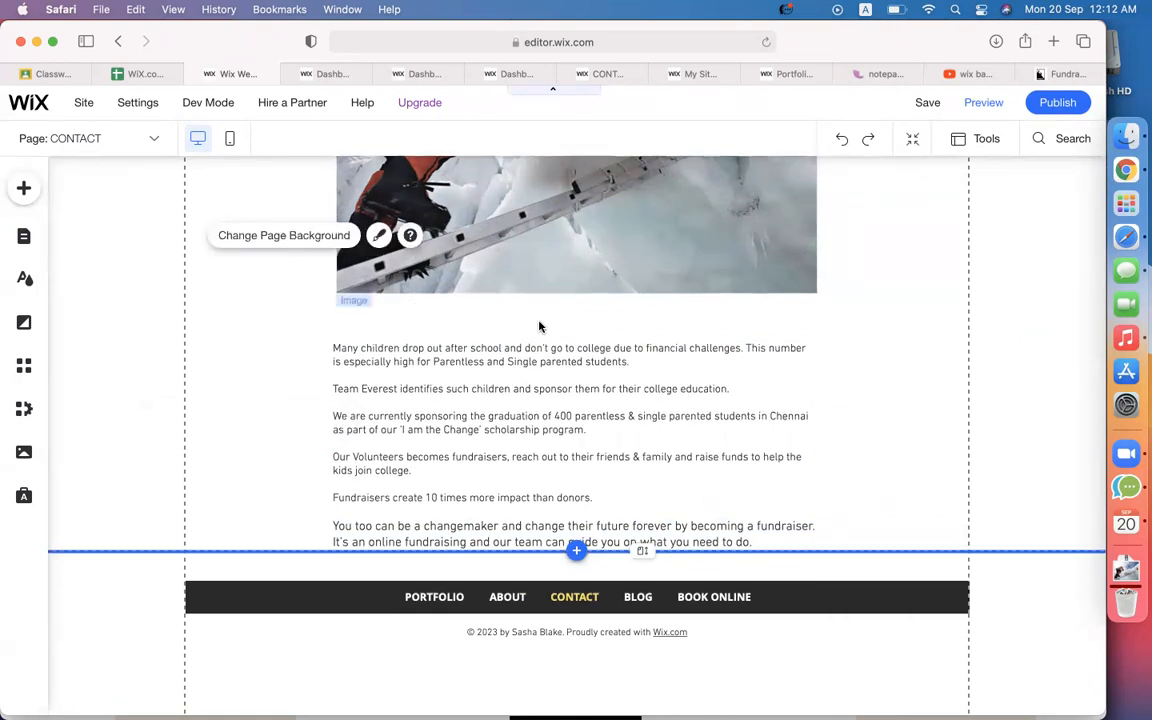
Drag the page-height handle down to add empty space above the footer.
{"action": "scroll", "coordinate": [540, 327], "scroll_direction": "down", "scroll_amount": 1}
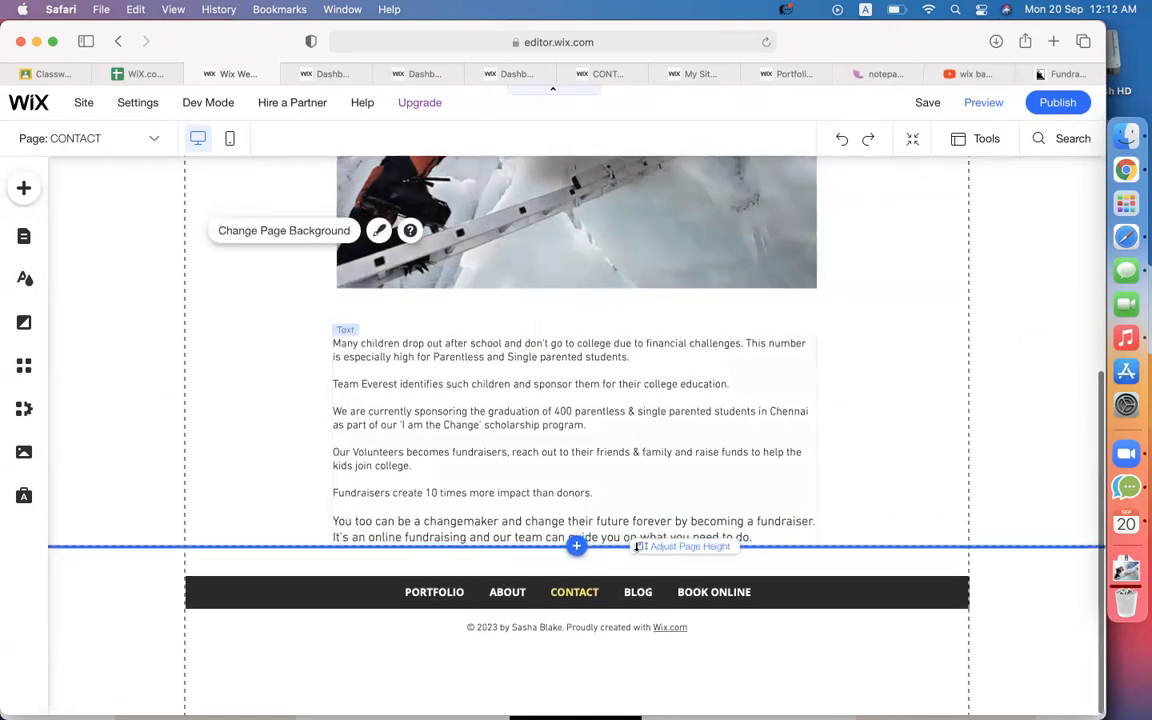
{"action": "left_click_drag", "start_coordinate": [650, 547], "coordinate": [645, 661]}
{"action": "scroll", "coordinate": [645, 474], "scroll_direction": "down", "scroll_amount": 3}
{"action": "mouse_move", "coordinate": [642, 545]}
{"action": "left_mouse_down"}
{"action": "mouse_move", "coordinate": [643, 640]}
{"action": "mouse_move", "coordinate": [630, 537]}
{"action": "left_mouse_up"}
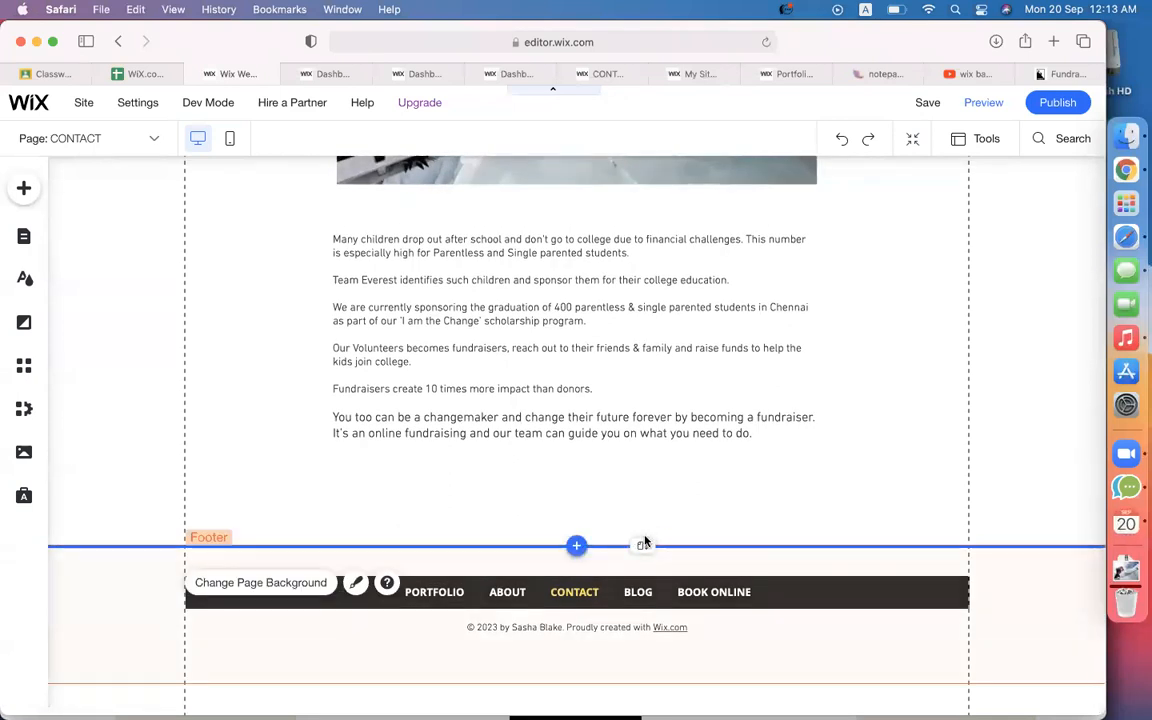
{"action": "left_click_drag", "start_coordinate": [643, 545], "coordinate": [643, 553]}
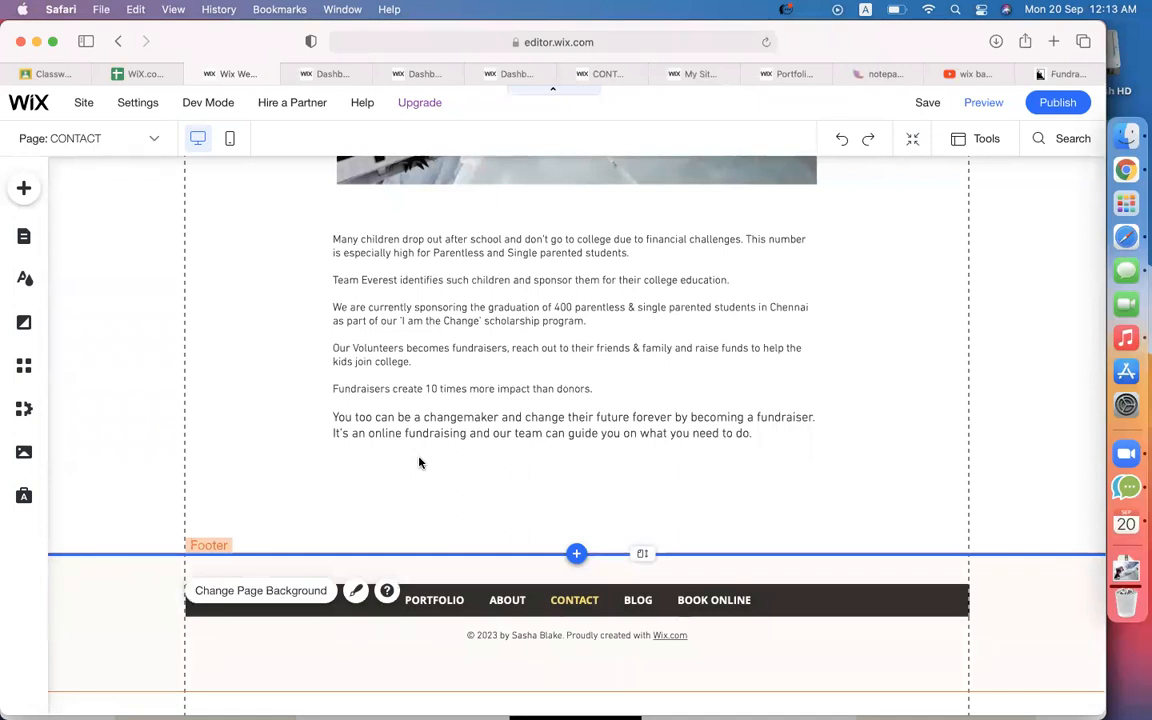
{"action": "scroll", "coordinate": [595, 471], "scroll_direction": "down", "scroll_amount": 1}
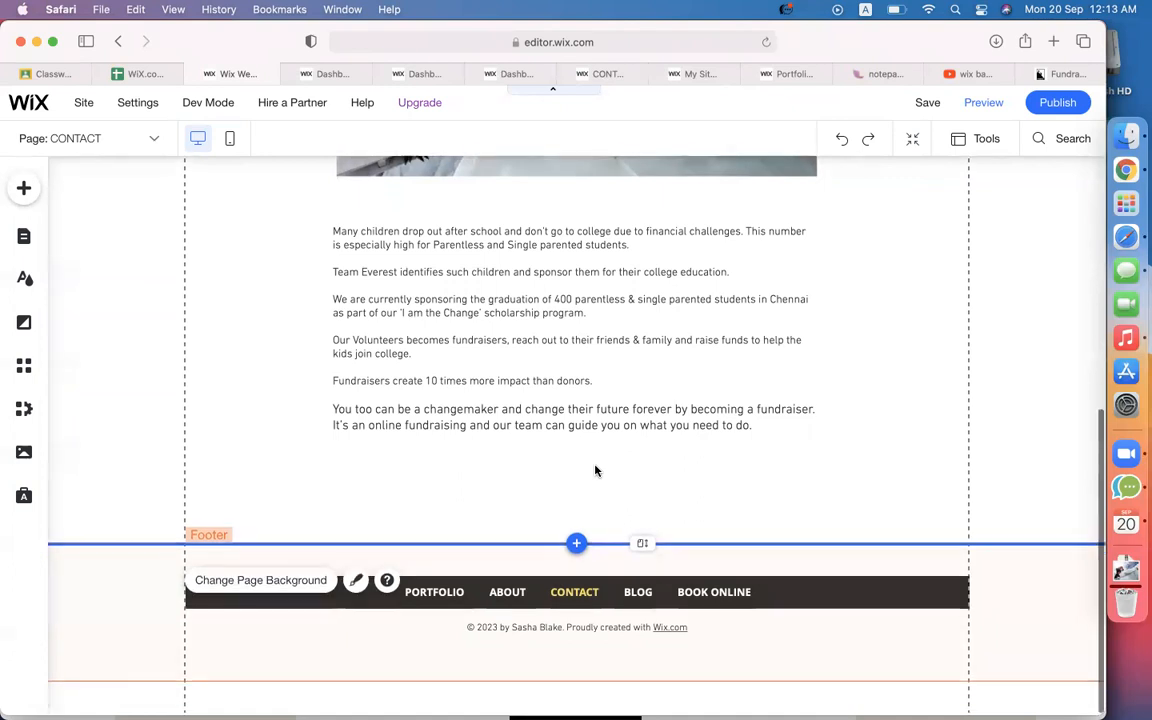
{"action": "left_click_drag", "start_coordinate": [634, 540], "coordinate": [640, 638]}
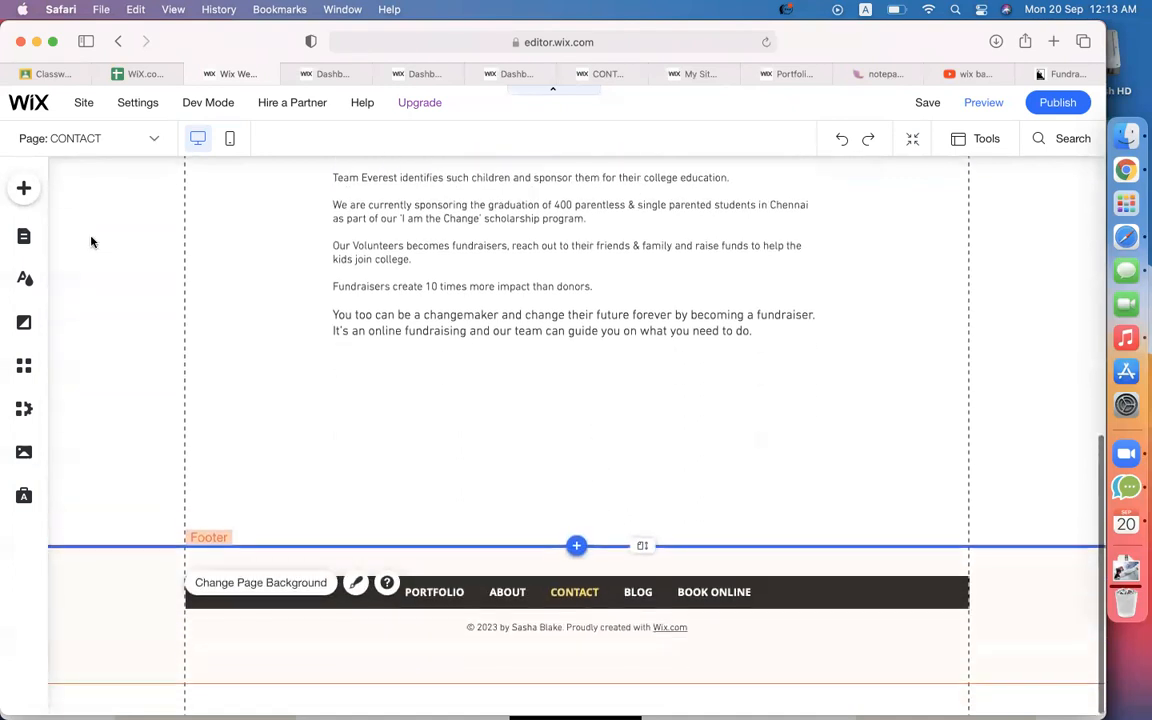
Add a Donate $30 donation form from the Contact & Forms elements.
{"action": "left_click", "coordinate": [28, 188]}
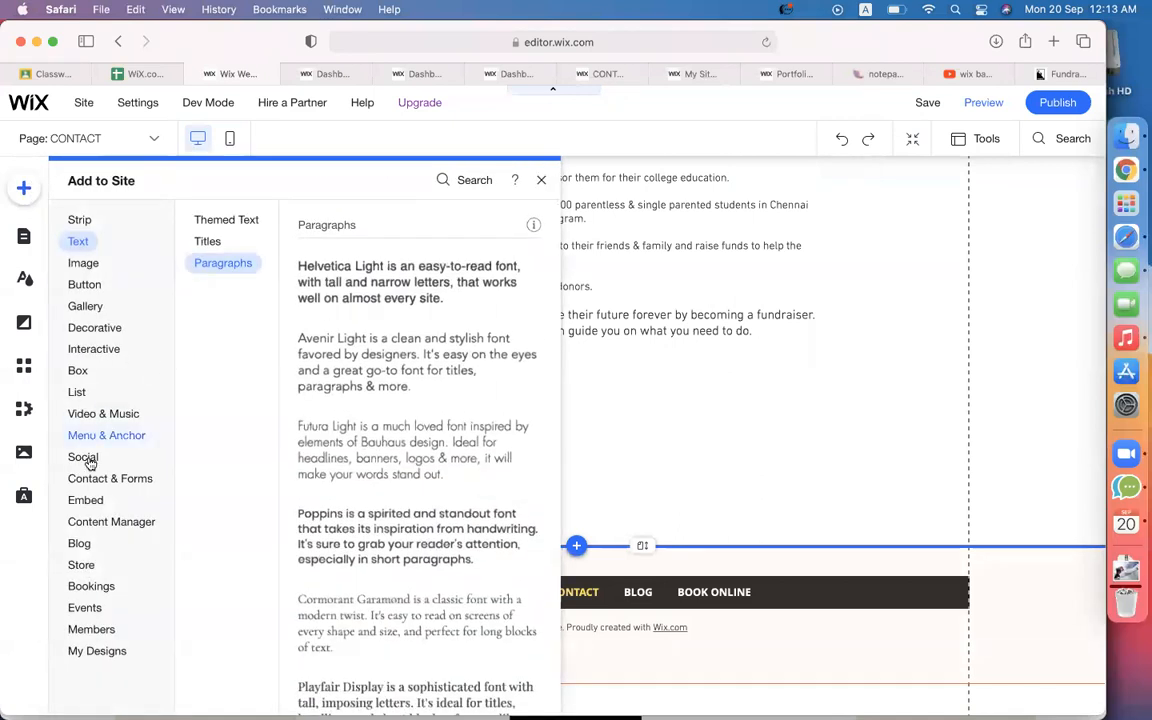
{"action": "left_click", "coordinate": [108, 480]}
{"action": "left_click", "coordinate": [217, 308]}
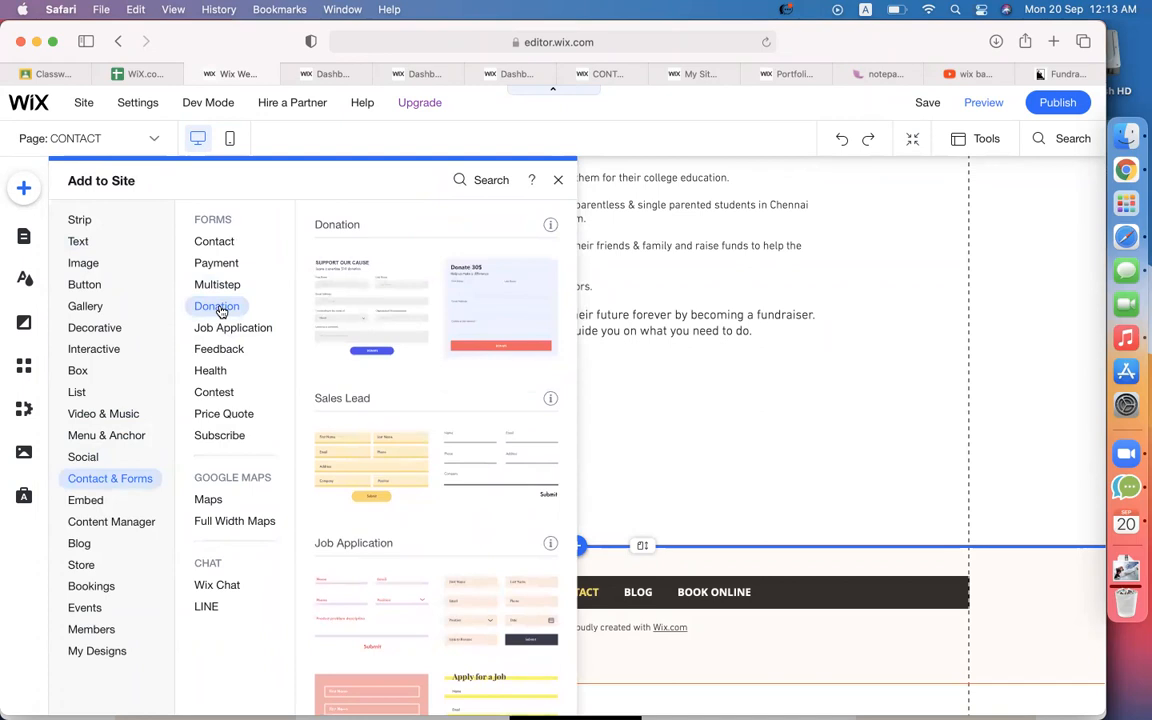
{"action": "left_click", "coordinate": [519, 305]}
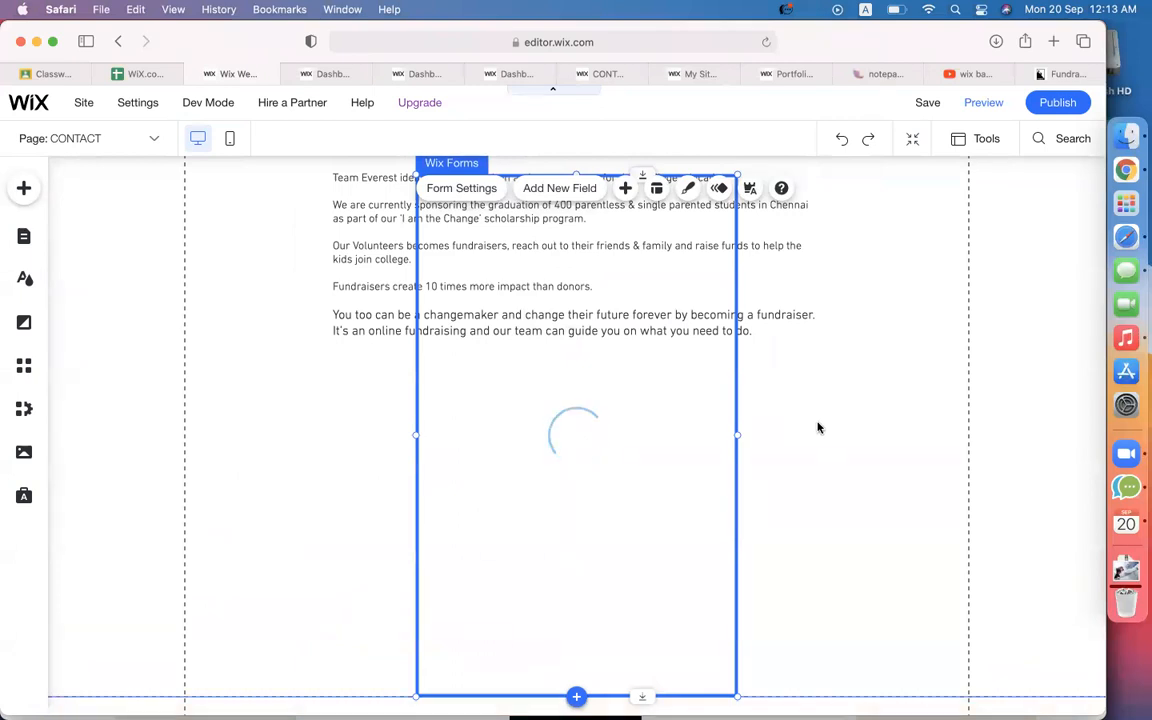
{"action": "scroll", "coordinate": [789, 279], "scroll_direction": "down", "scroll_amount": 3}
{"action": "key", "text": "super+z"}
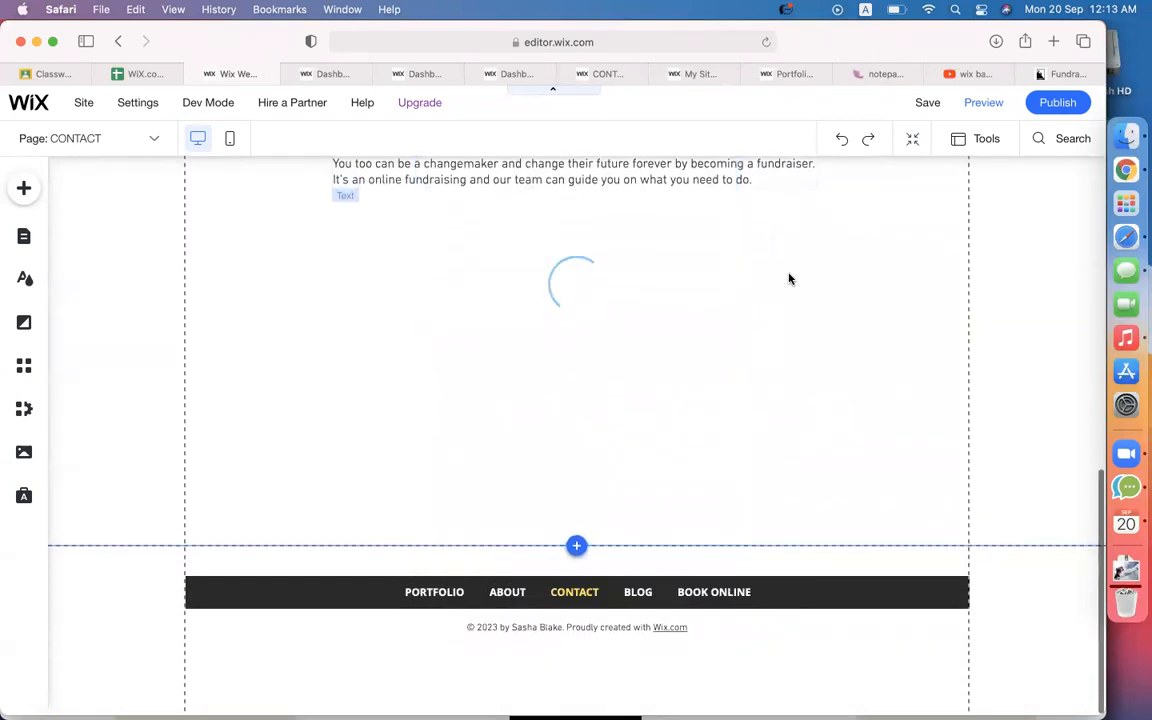
{"action": "scroll", "coordinate": [789, 279], "scroll_direction": "up", "scroll_amount": 1}
{"action": "scroll", "coordinate": [790, 278], "scroll_direction": "up", "scroll_amount": 1}
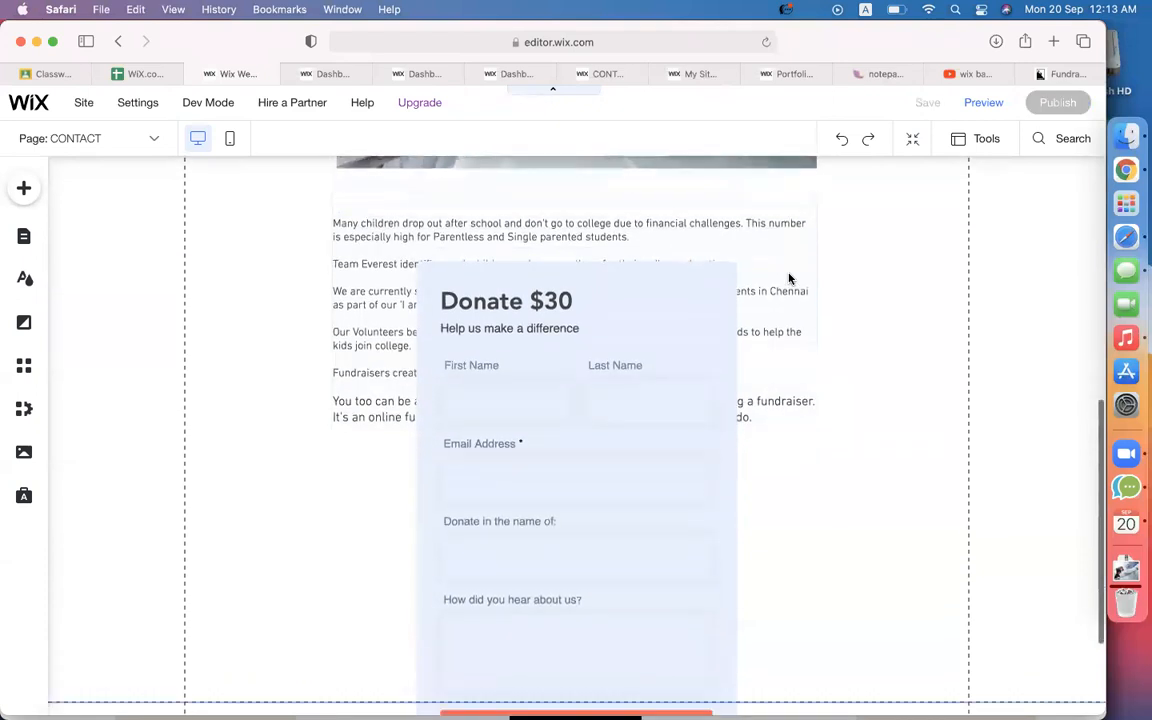
{"action": "scroll", "coordinate": [543, 317], "scroll_direction": "down", "scroll_amount": 3}
Resize the form from its top edge and move it below the fundraising paragraph.
{"action": "double_click", "coordinate": [543, 317]}
{"action": "scroll", "coordinate": [543, 317], "scroll_direction": "up", "scroll_amount": 3}
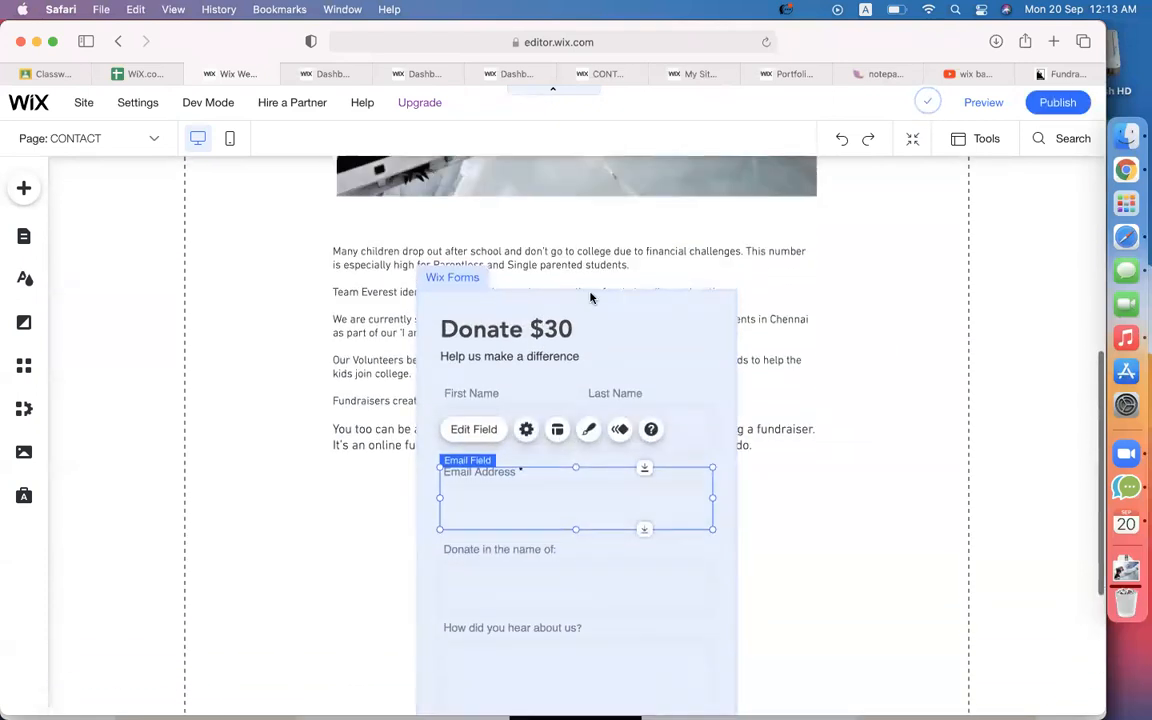
{"action": "left_click", "coordinate": [586, 303]}
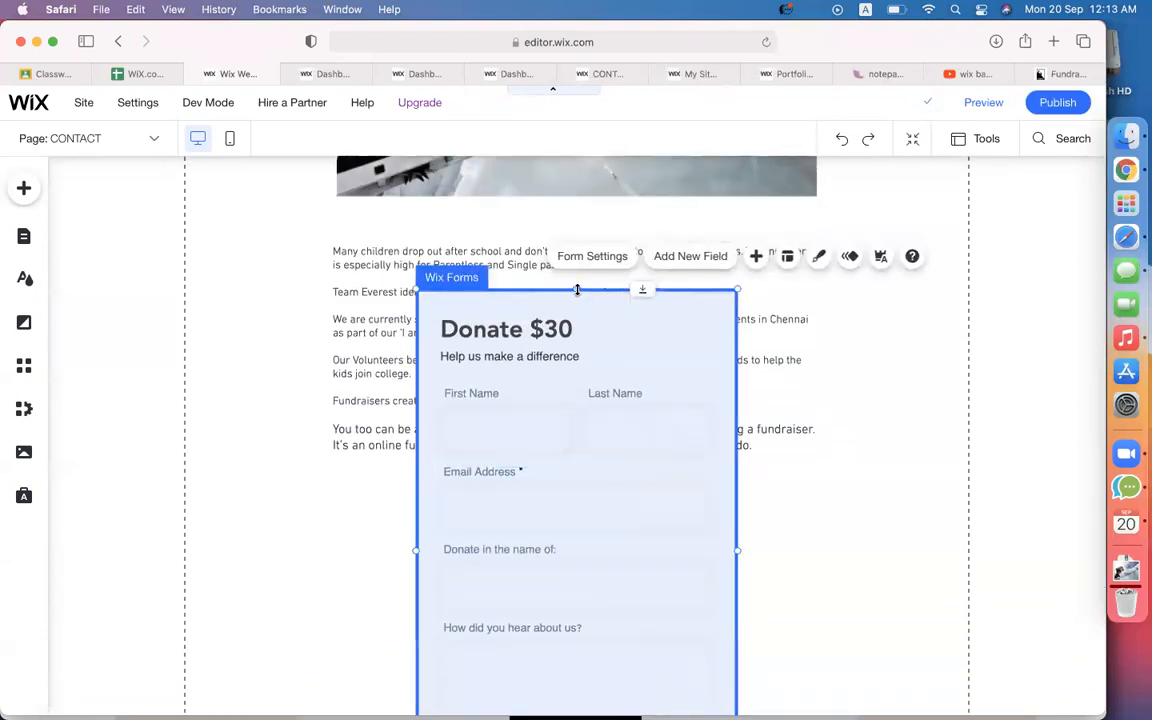
{"action": "mouse_move", "coordinate": [577, 297]}
{"action": "left_mouse_down"}
{"action": "mouse_move", "coordinate": [576, 325]}
{"action": "mouse_move", "coordinate": [572, 307]}
{"action": "left_mouse_up"}
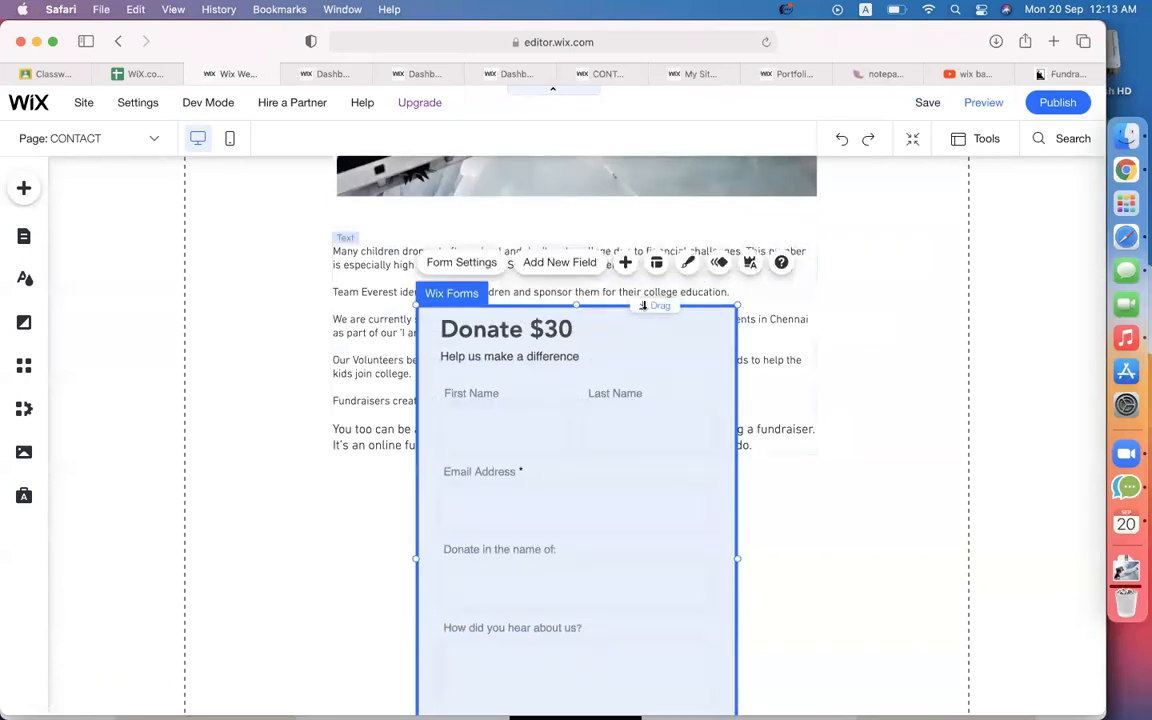
{"action": "left_click_drag", "start_coordinate": [644, 305], "coordinate": [526, 488]}
{"action": "scroll", "coordinate": [830, 463], "scroll_direction": "down", "scroll_amount": 5}
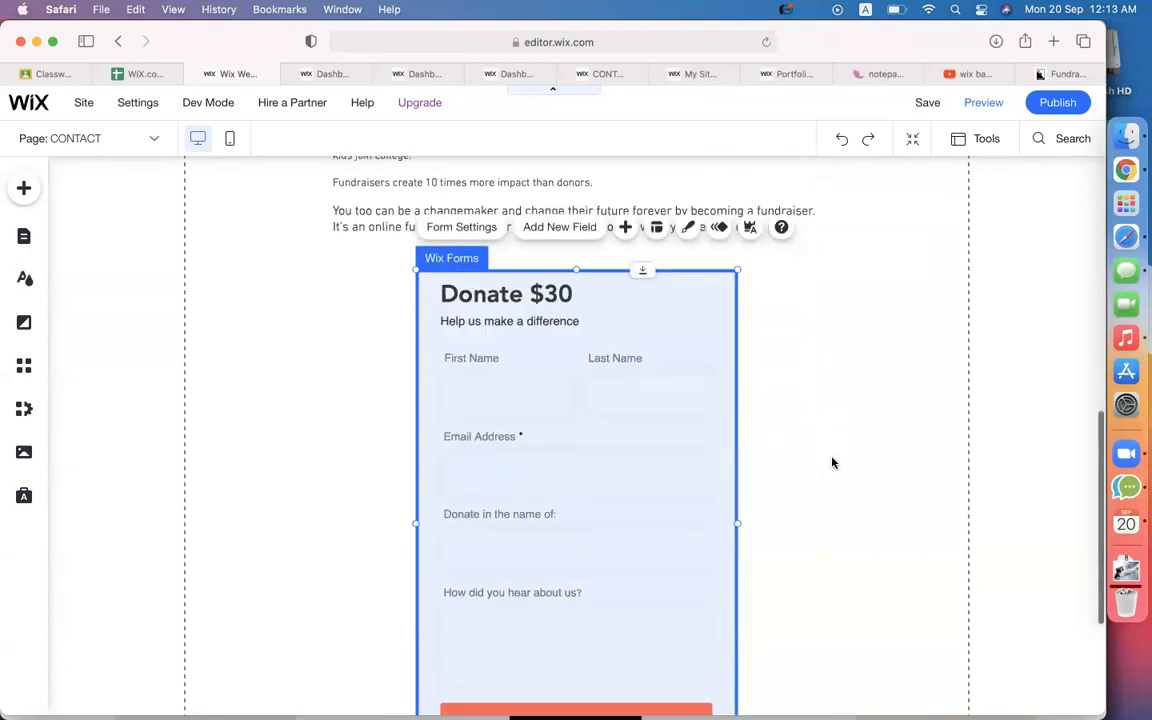
Change the form title from 'Donate $30' to 'Donate Us'.
{"action": "left_click", "coordinate": [533, 294]}
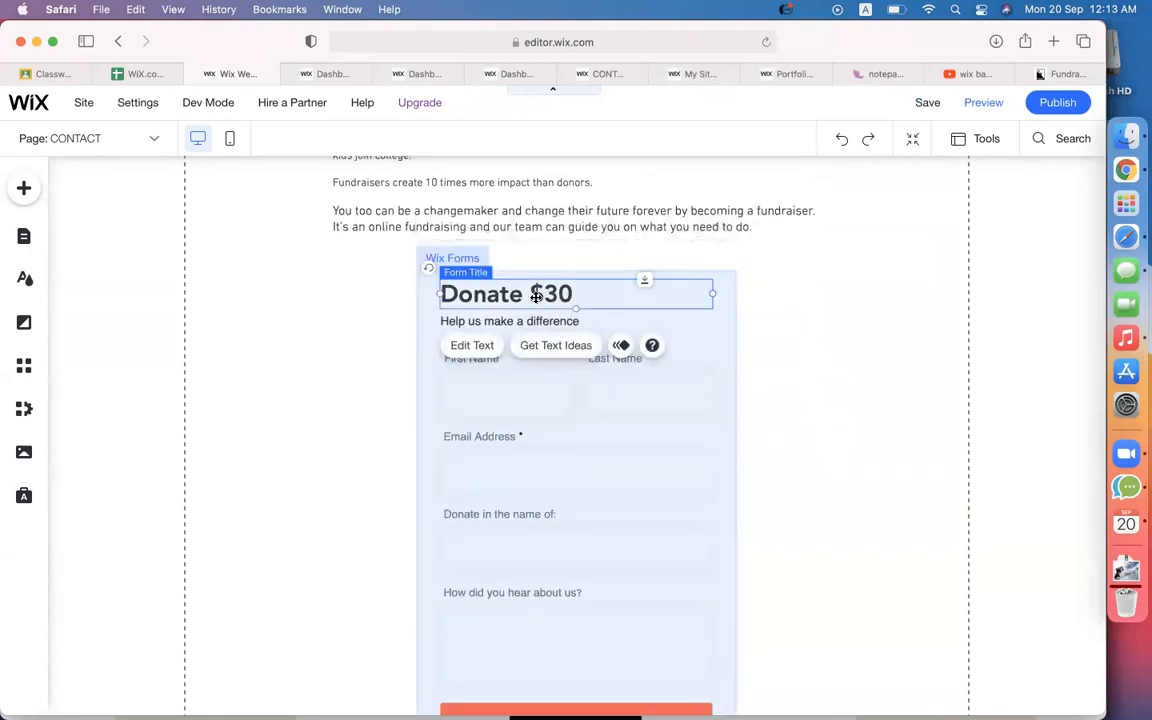
{"action": "double_click", "coordinate": [543, 296]}
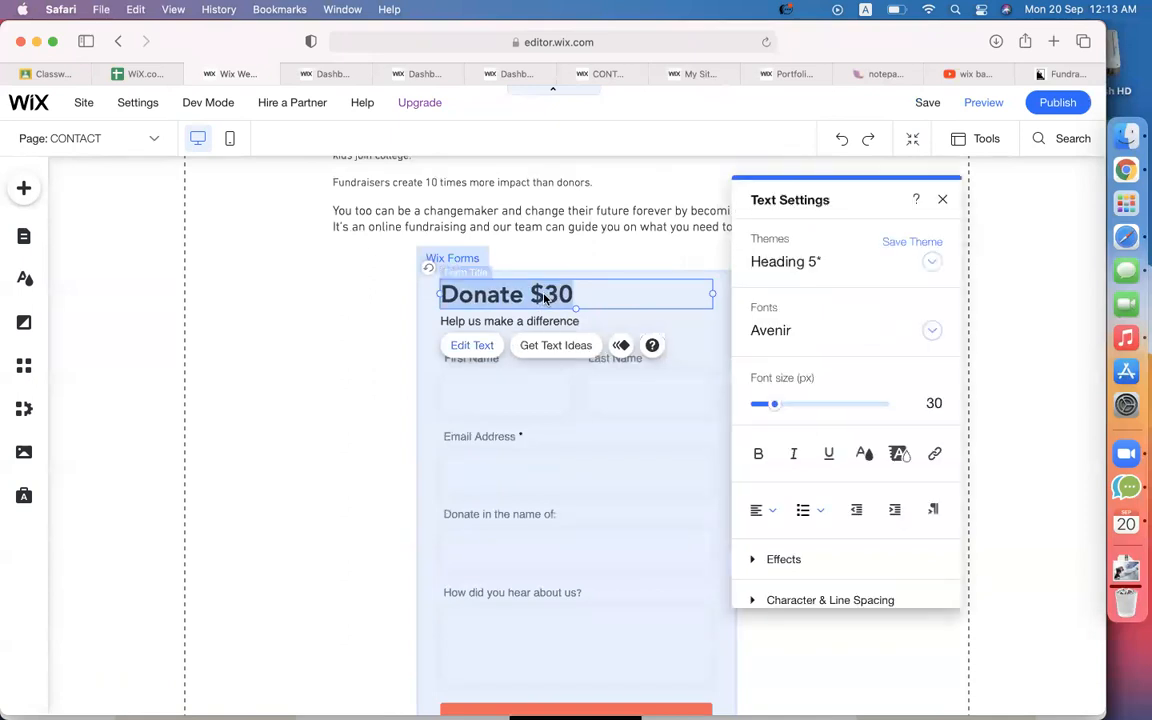
{"action": "left_click", "coordinate": [545, 297]}
{"action": "key", "text": "BackSpace"}
{"action": "key", "text": "BackSpace"}
{"action": "key", "text": "BackSpace"}
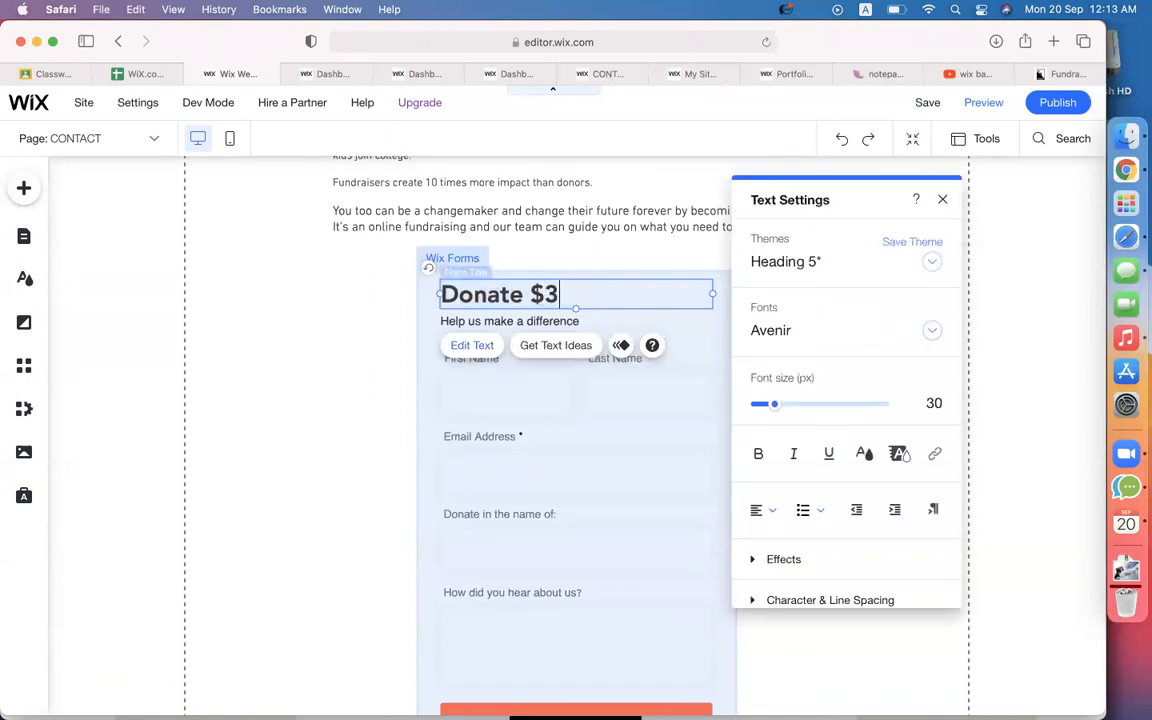
{"action": "type", "text": "Us"}
{"action": "left_click", "coordinate": [540, 322]}
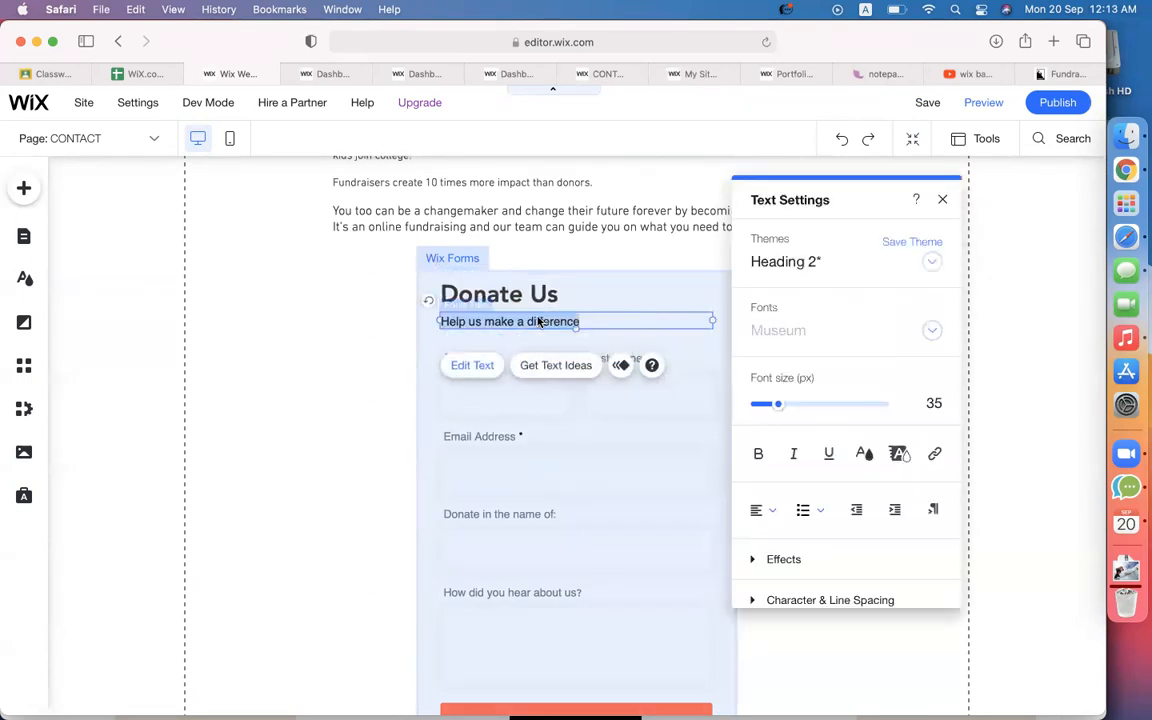
{"action": "left_click", "coordinate": [335, 449]}
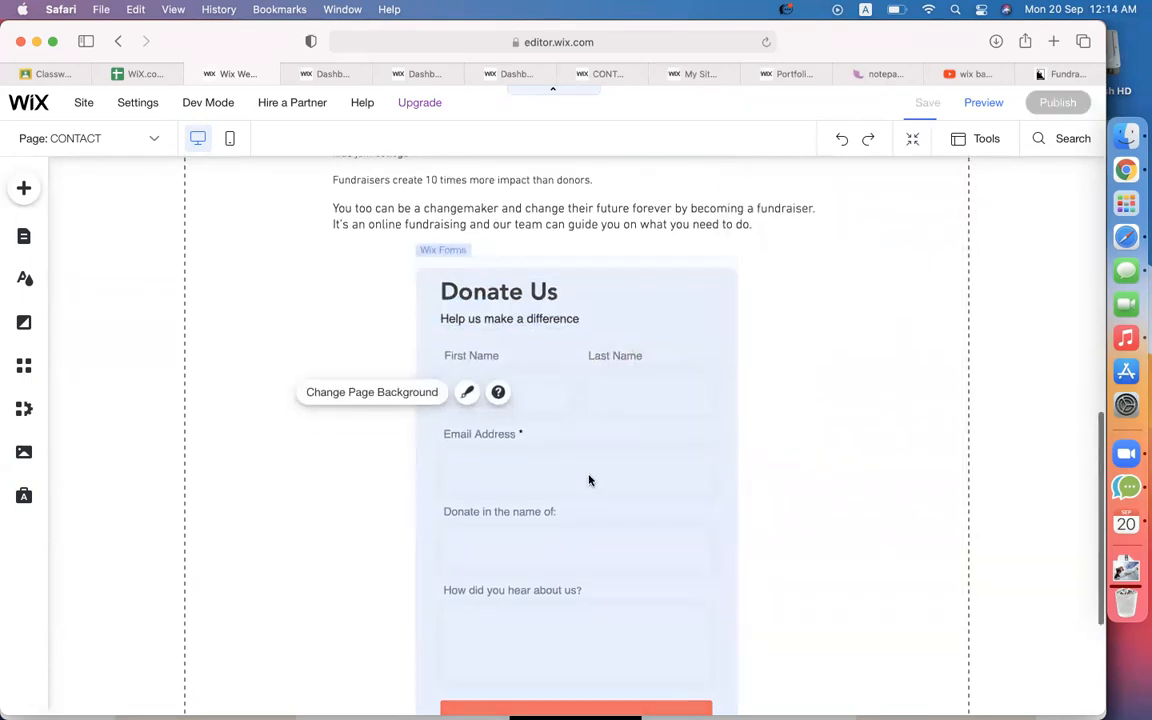
Delete the 'How did you hear about us?' field from the form.
{"action": "scroll", "coordinate": [589, 481], "scroll_direction": "down", "scroll_amount": 2}
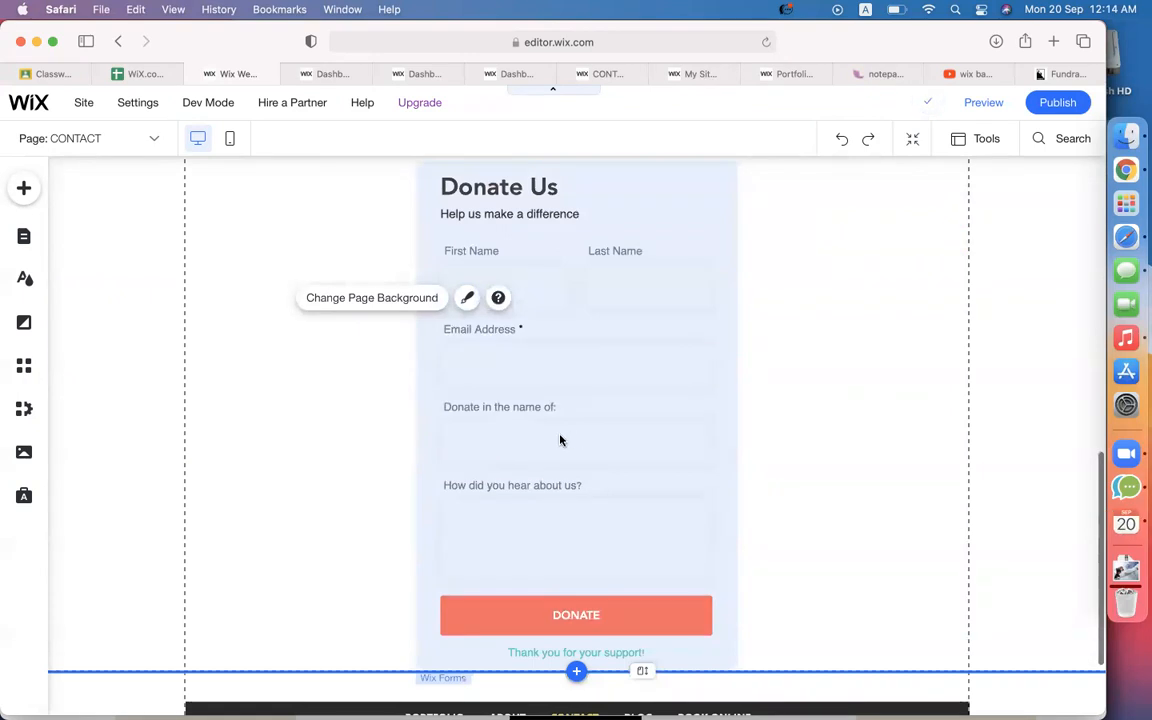
{"action": "left_click", "coordinate": [556, 541]}
{"action": "left_click", "coordinate": [505, 532]}
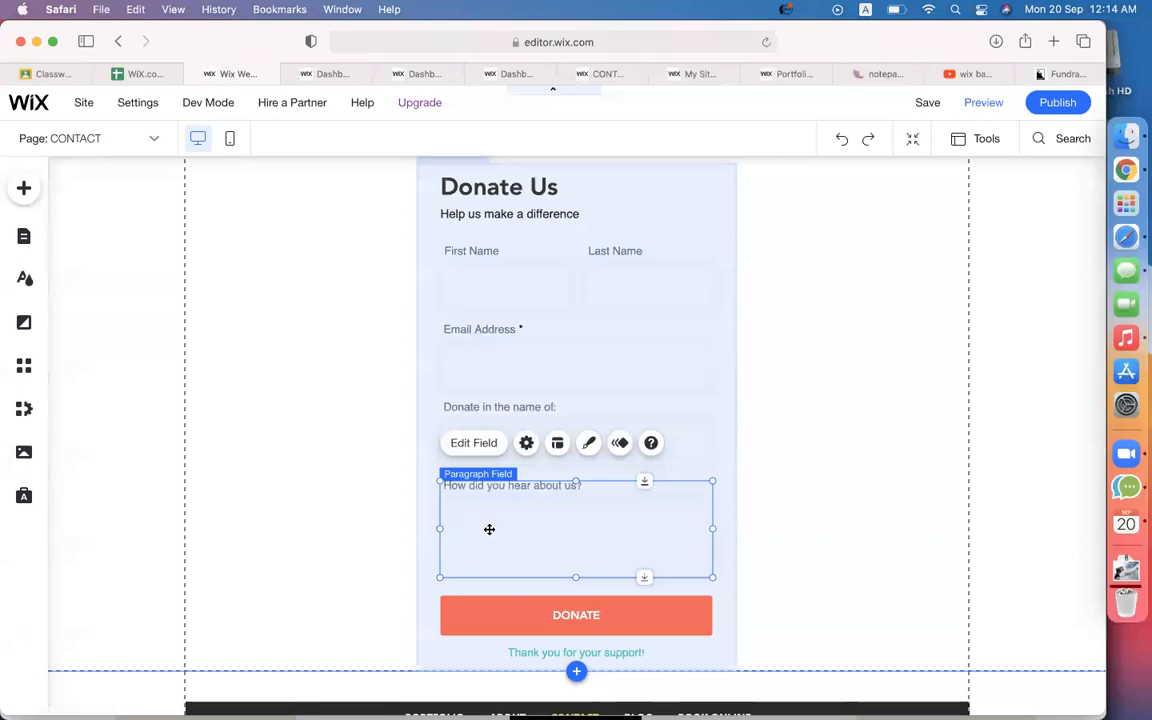
{"action": "key", "text": "Delete"}
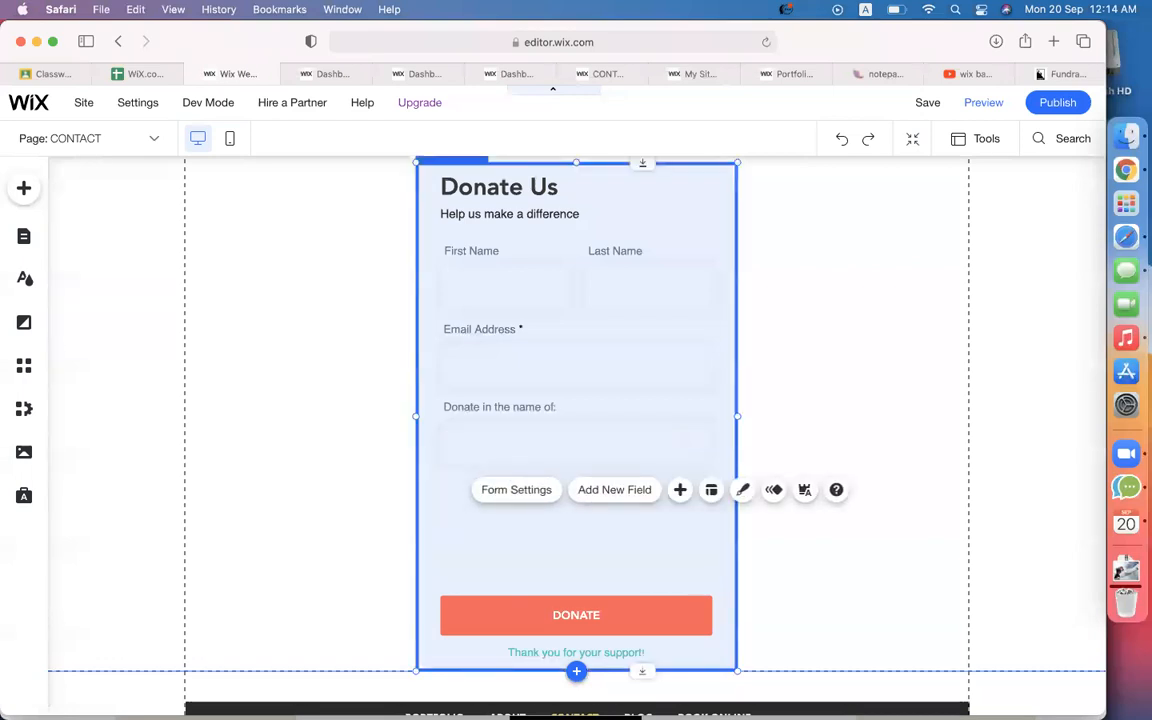
Move the DONATE button up under 'Donate in the name of'.
{"action": "left_click", "coordinate": [497, 607]}
{"action": "left_click_drag", "start_coordinate": [496, 607], "coordinate": [493, 506]}
{"action": "scroll", "coordinate": [532, 578], "scroll_direction": "down", "scroll_amount": 1}
{"action": "scroll", "coordinate": [531, 580], "scroll_direction": "up", "scroll_amount": 3}
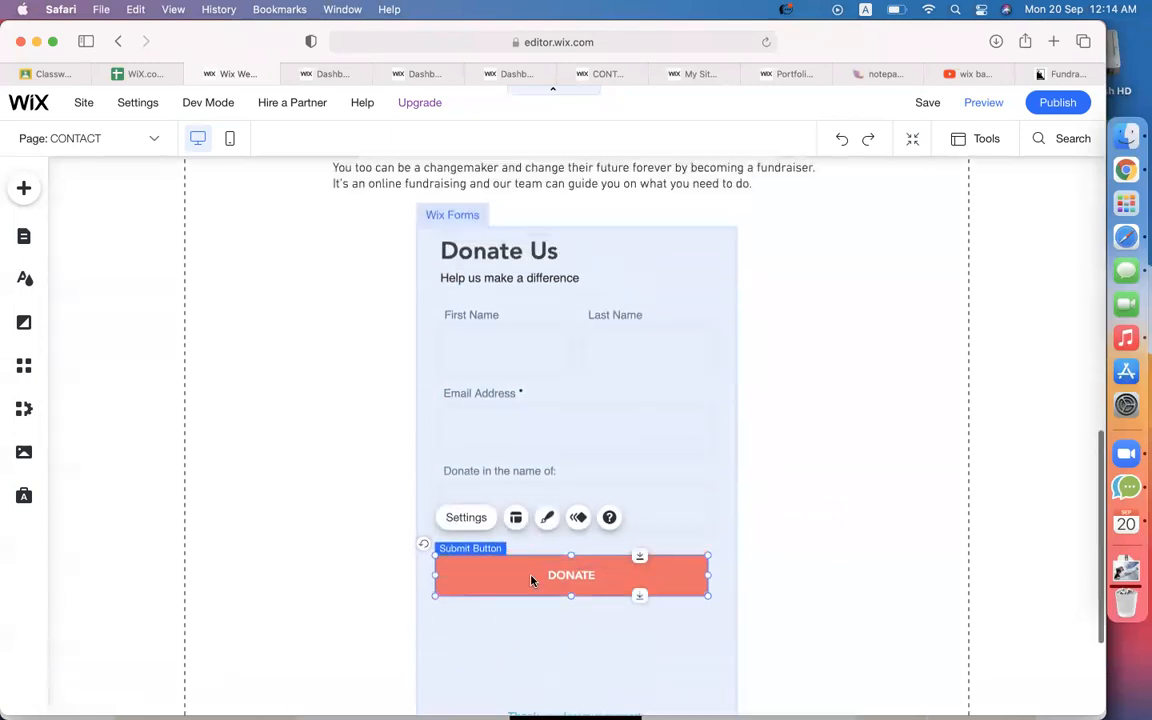
{"action": "left_click", "coordinate": [432, 254]}
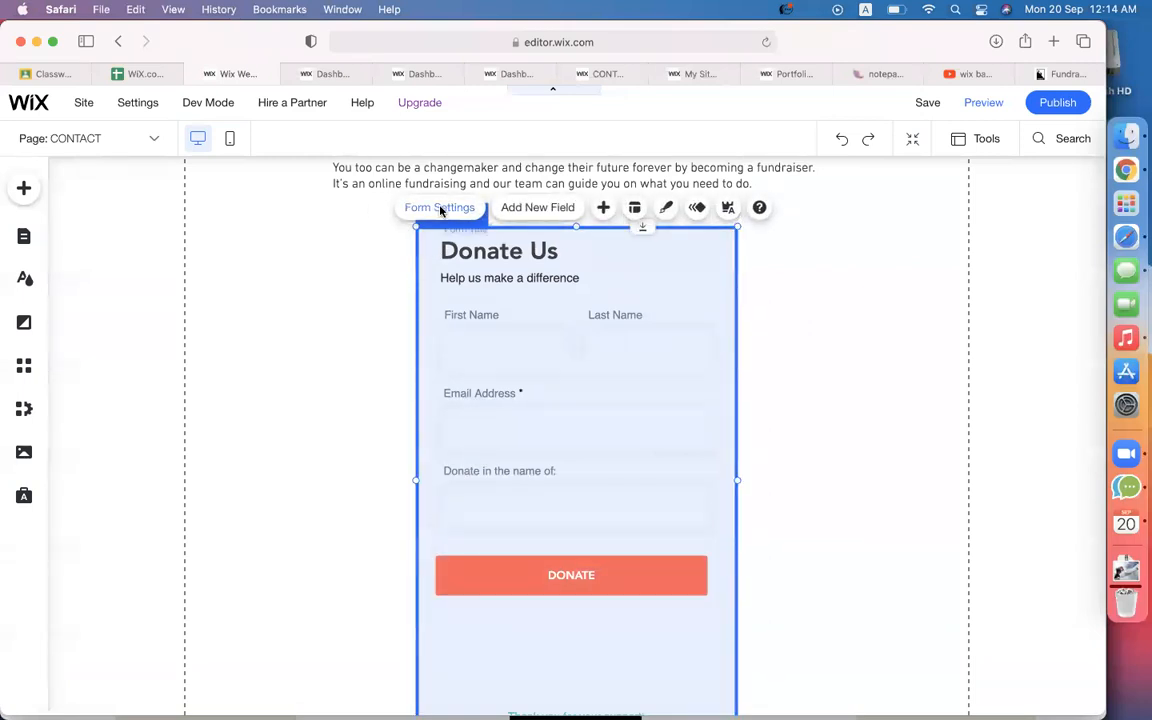
Start payment setup from the donation form's settings, choosing Payment then Get Started.
{"action": "left_click", "coordinate": [440, 209]}
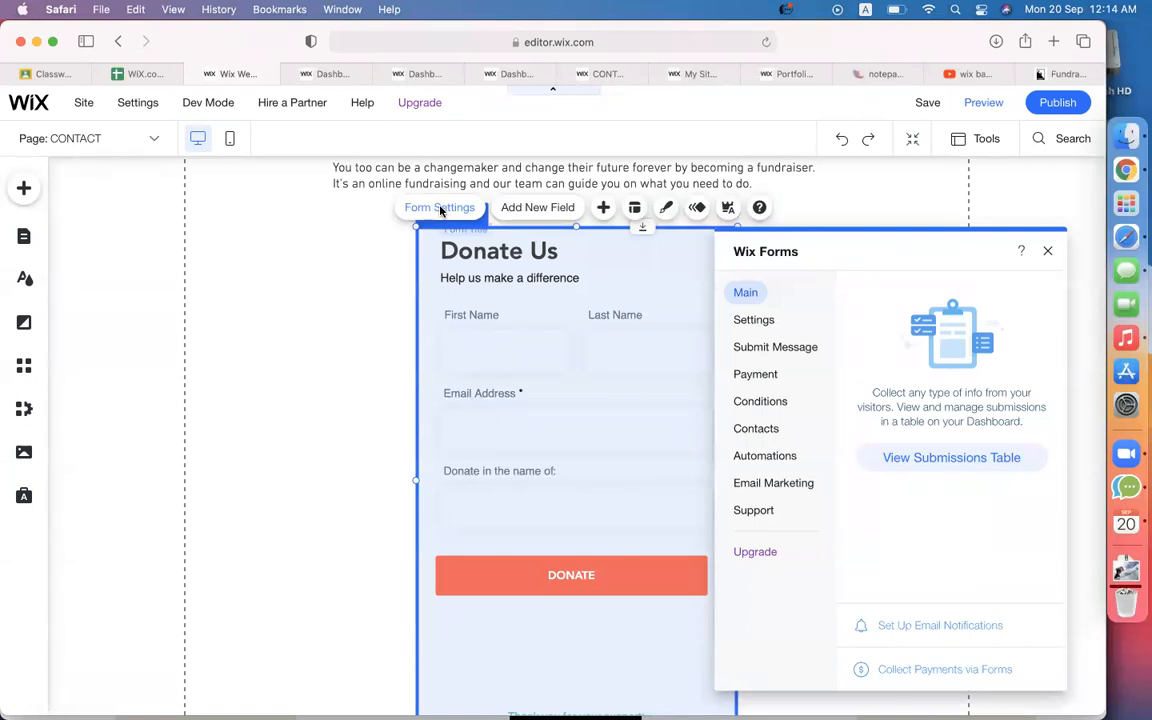
{"action": "left_click", "coordinate": [768, 381]}
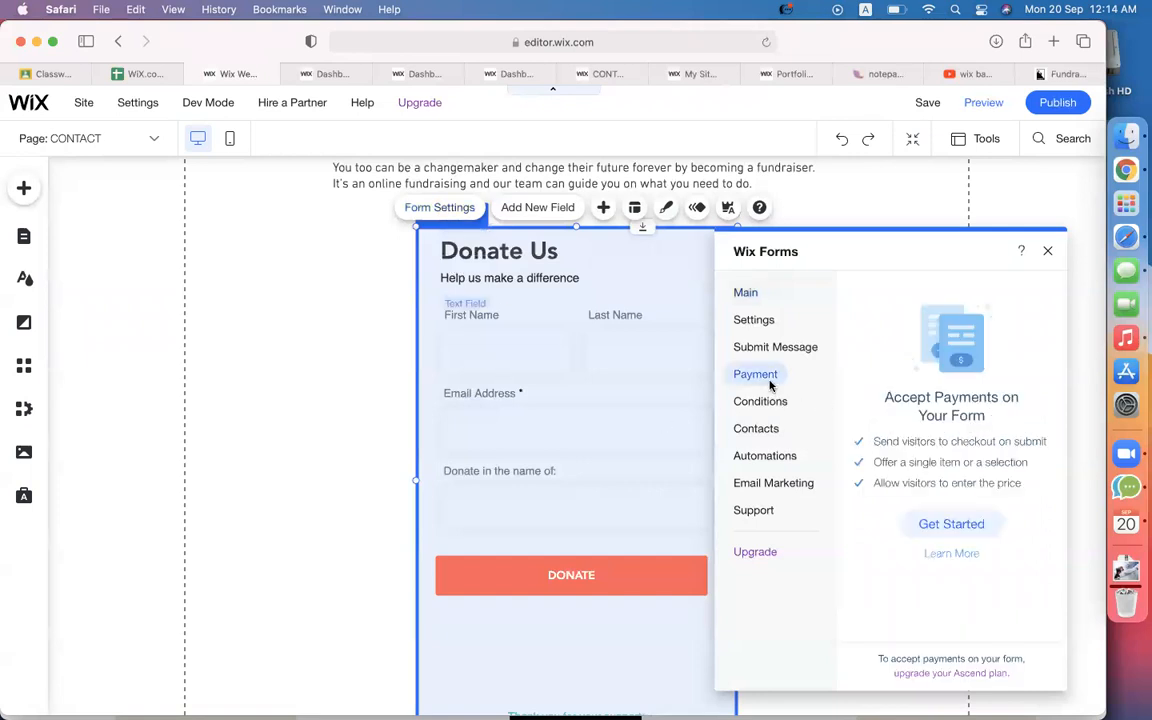
{"action": "left_click", "coordinate": [945, 527]}
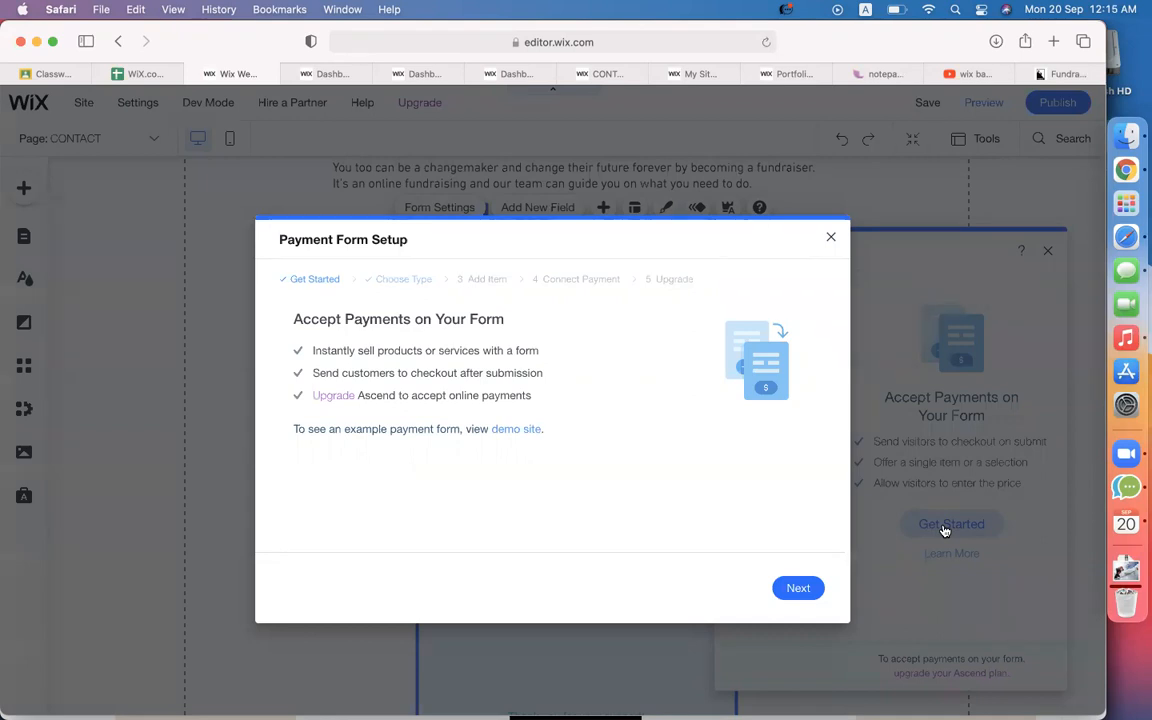
Set the payment form so visitors enter their own price, with item name 'Donat'.
{"action": "left_click", "coordinate": [804, 587]}
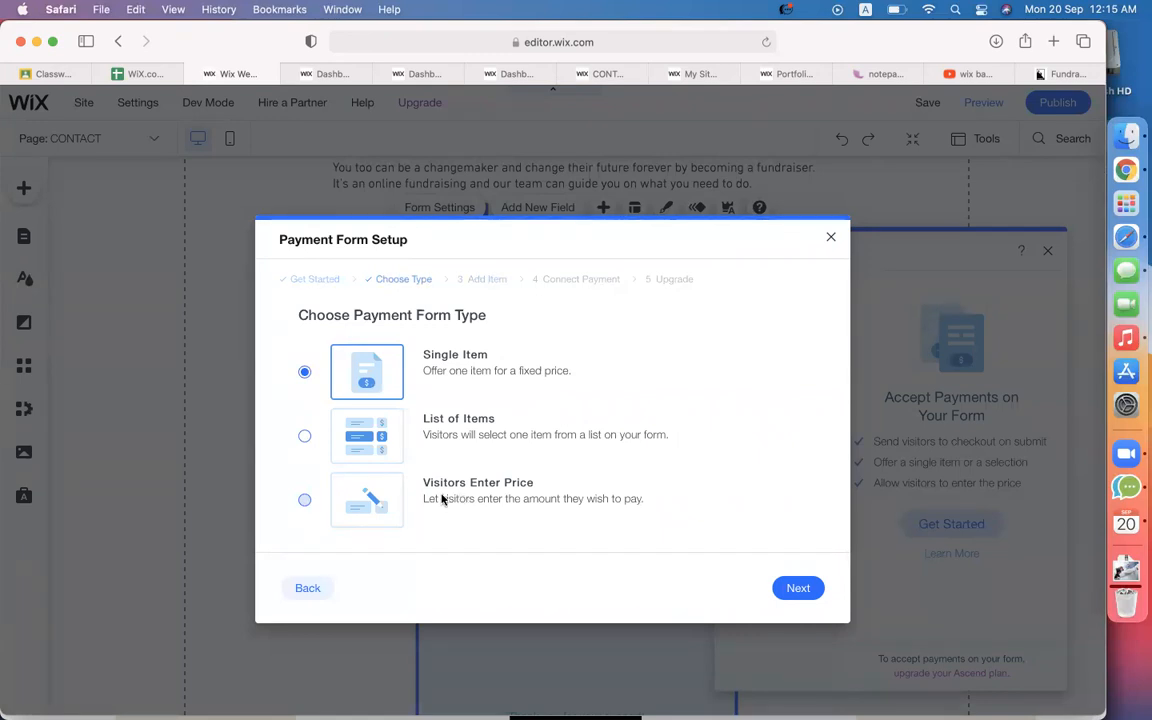
{"action": "left_click", "coordinate": [306, 501]}
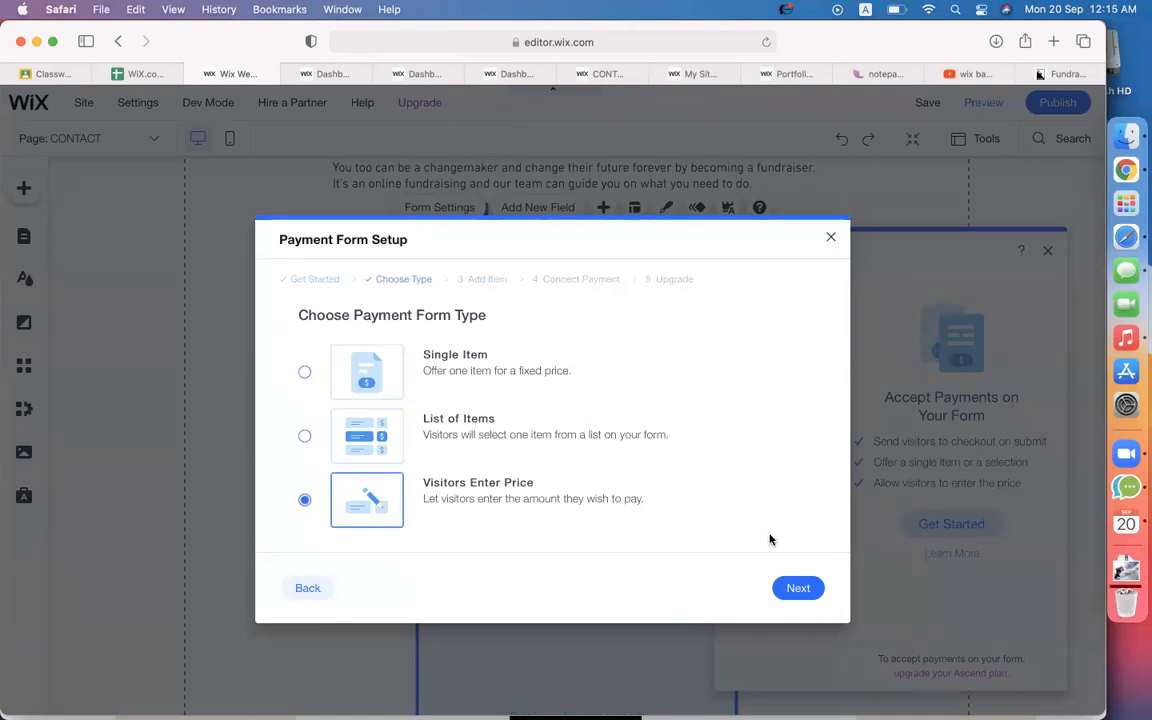
{"action": "left_click", "coordinate": [800, 592]}
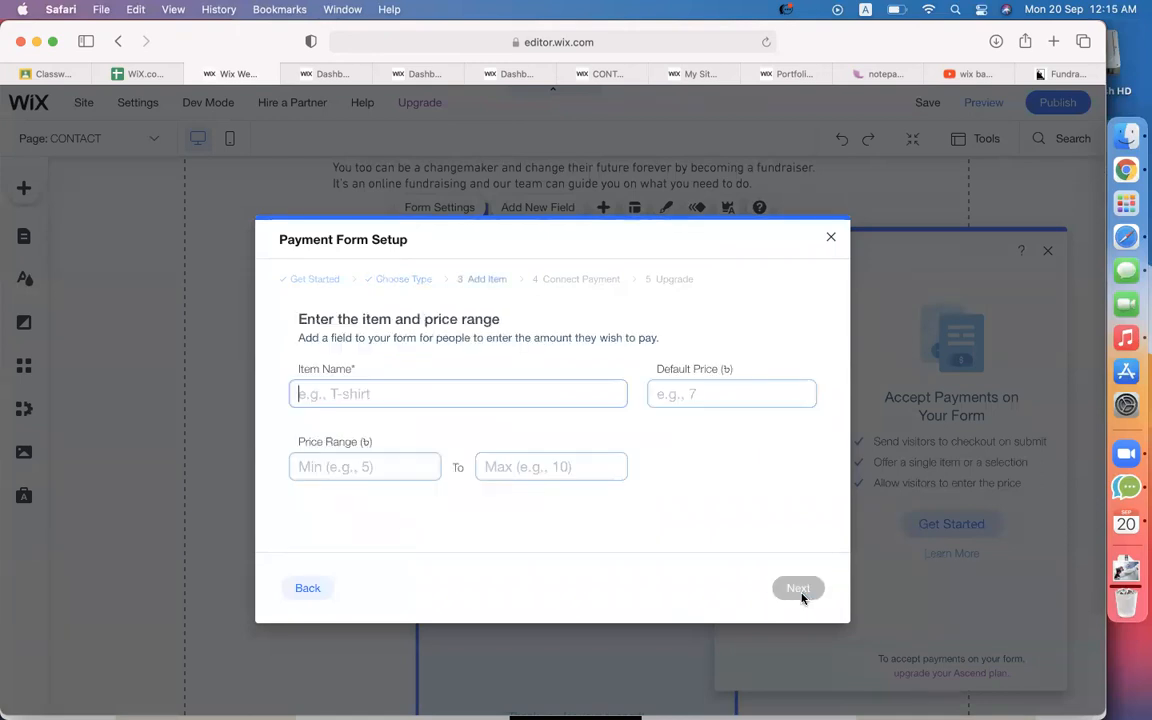
{"action": "left_click", "coordinate": [414, 405]}
{"action": "type", "text": "Donation"}
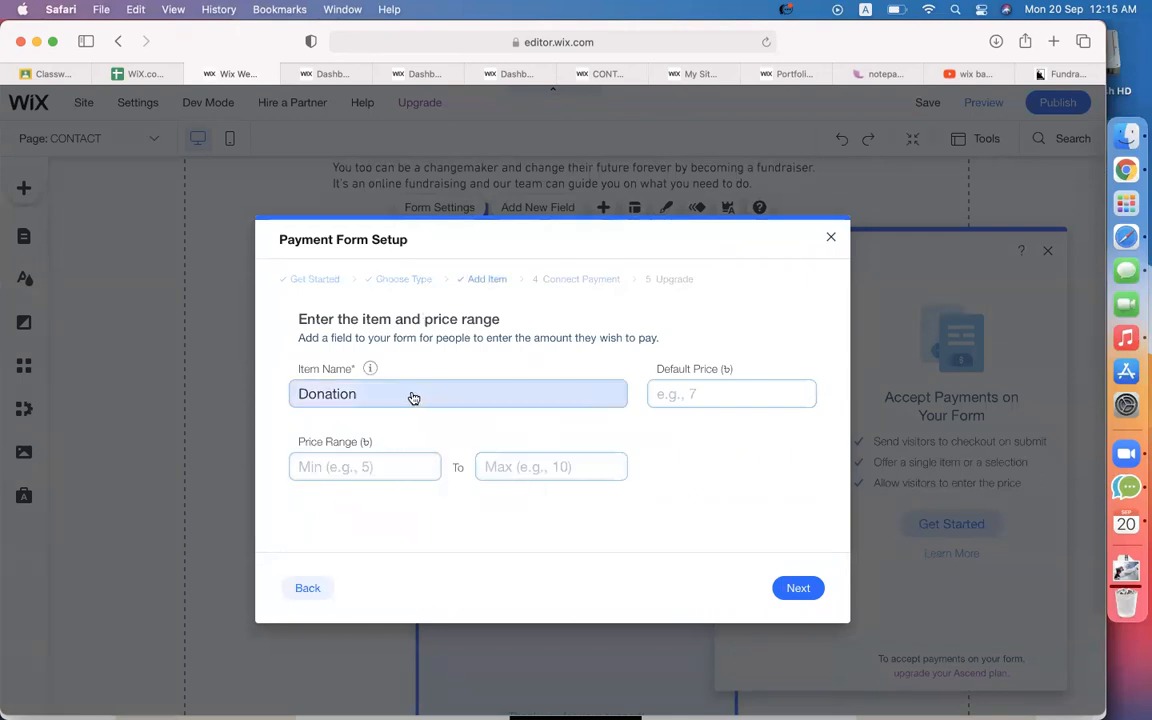
{"action": "left_click", "coordinate": [798, 590]}
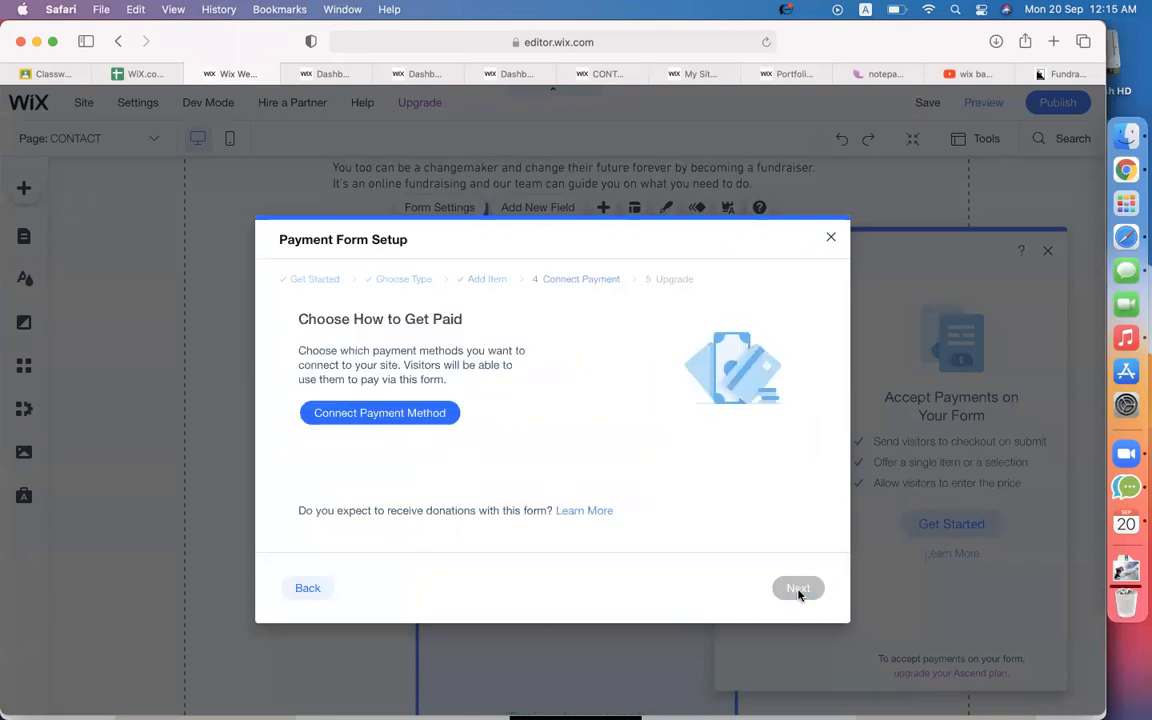
Discard the payment setup, close the form settings panel and publish the site.
{"action": "left_click", "coordinate": [828, 239]}
{"action": "left_click", "coordinate": [717, 465]}
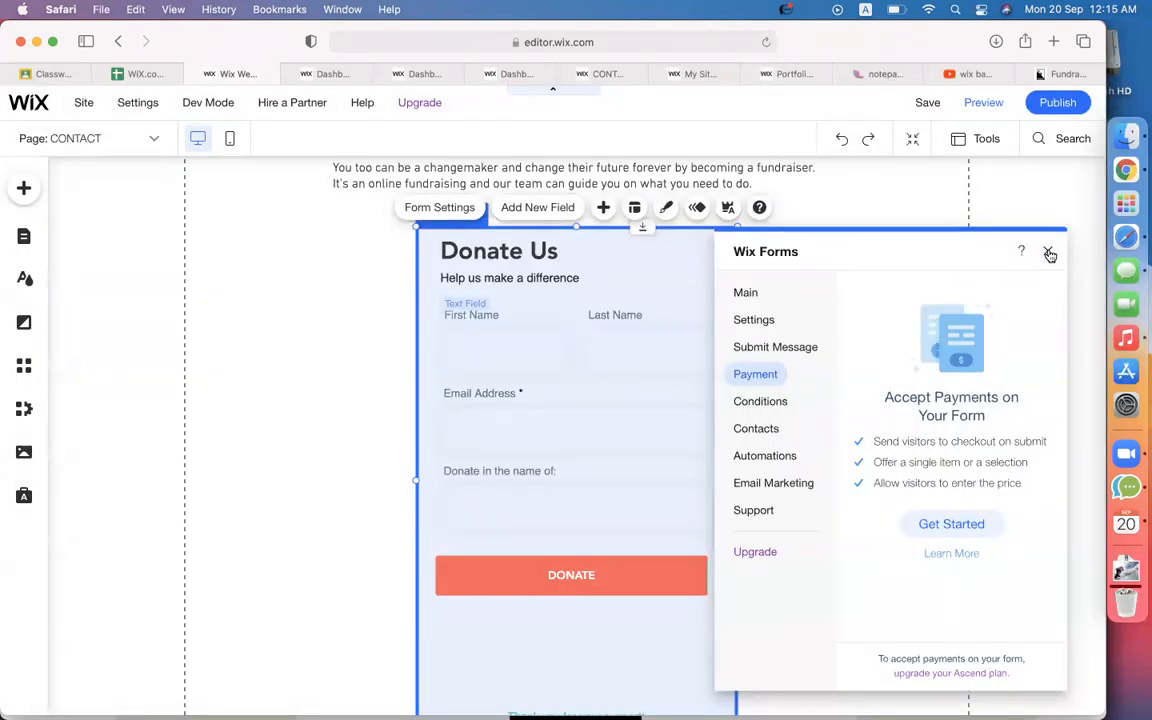
{"action": "left_click", "coordinate": [294, 426]}
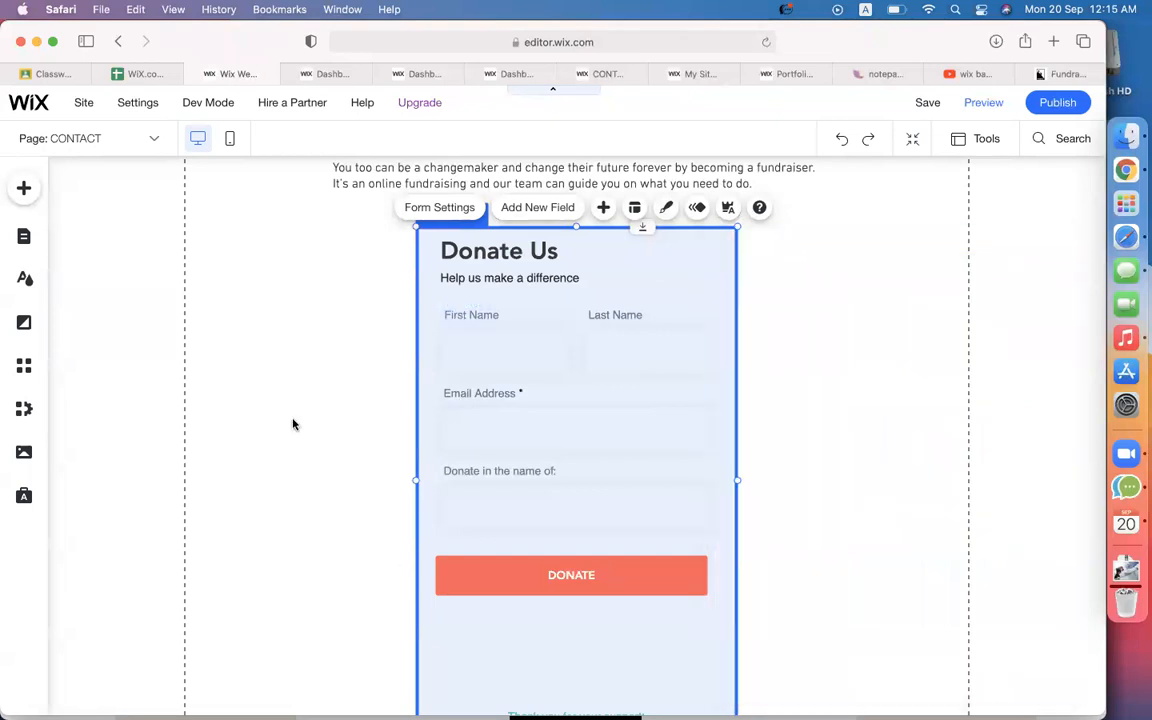
{"action": "left_click", "coordinate": [1055, 103]}
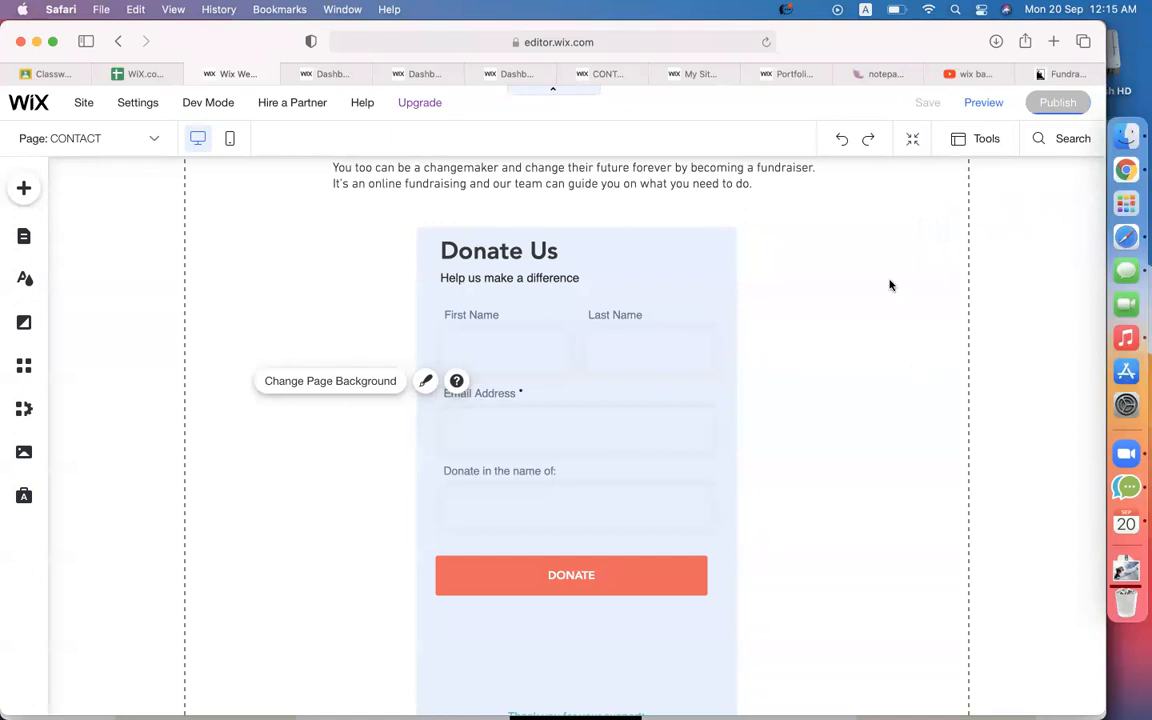
Go to Fiverr from the Wix portfolio templates tab.
{"action": "left_click", "coordinate": [766, 76]}
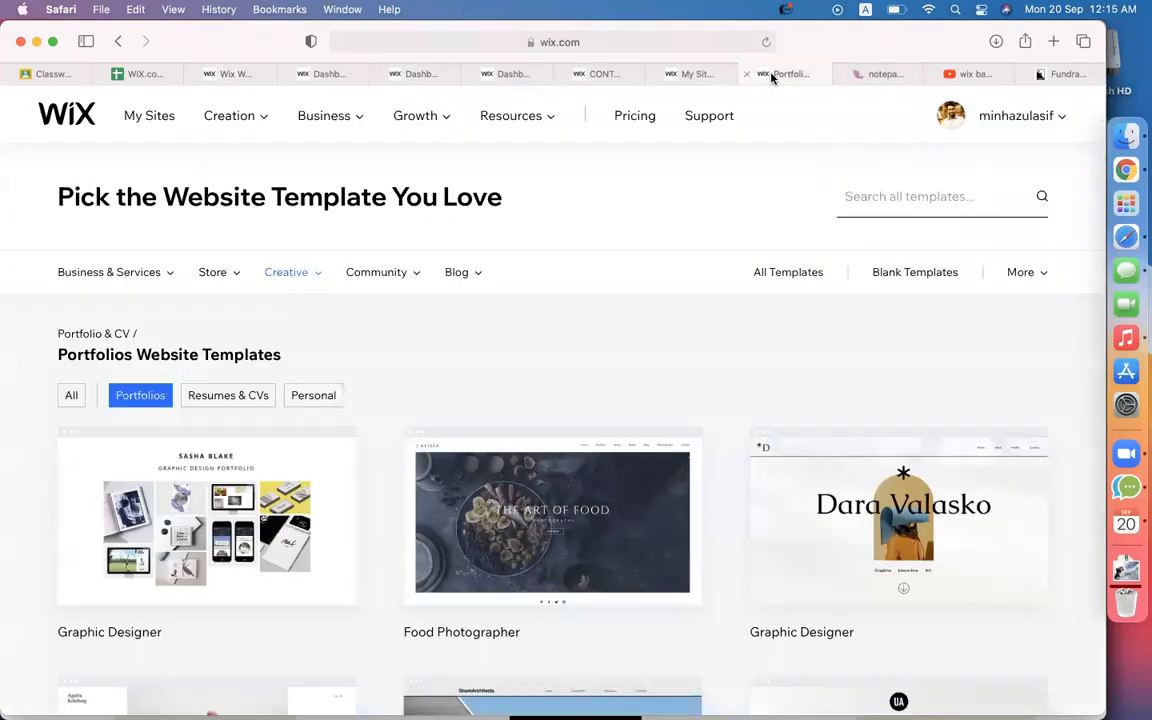
{"action": "left_click", "coordinate": [635, 41]}
{"action": "type", "text": "fiver"}
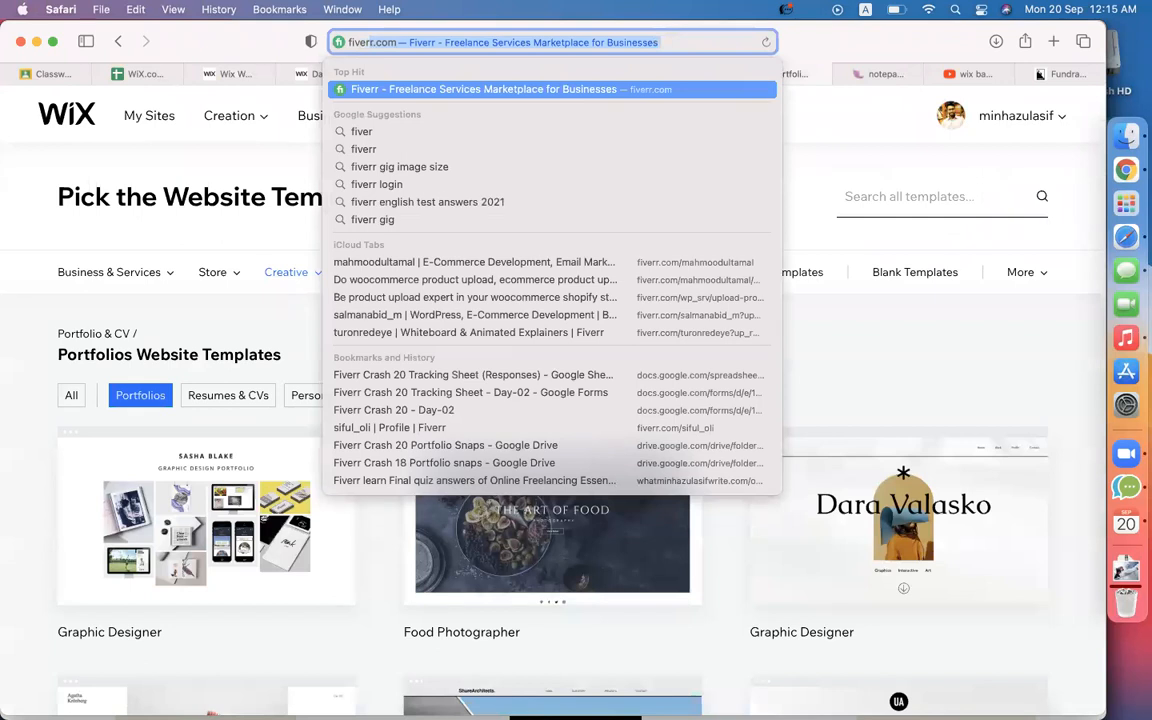
{"action": "key", "text": "Return"}
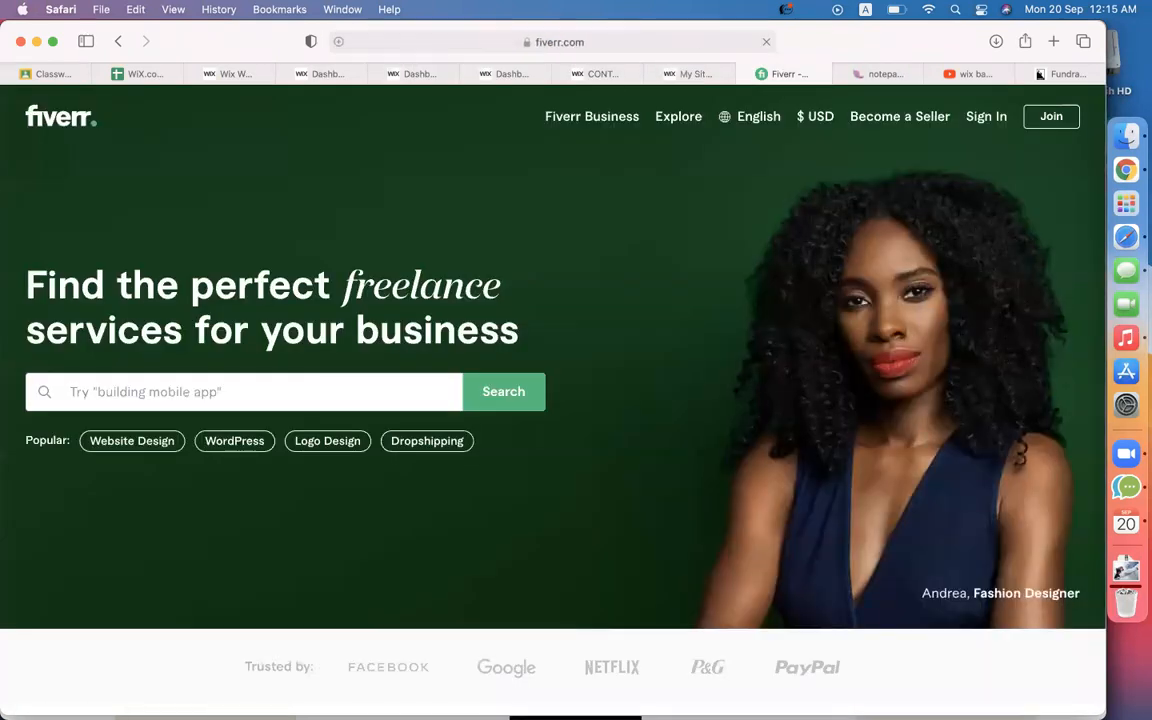
Search Fiverr for 'wix website design' gigs.
{"action": "left_click", "coordinate": [345, 403]}
{"action": "type", "text": "six"}
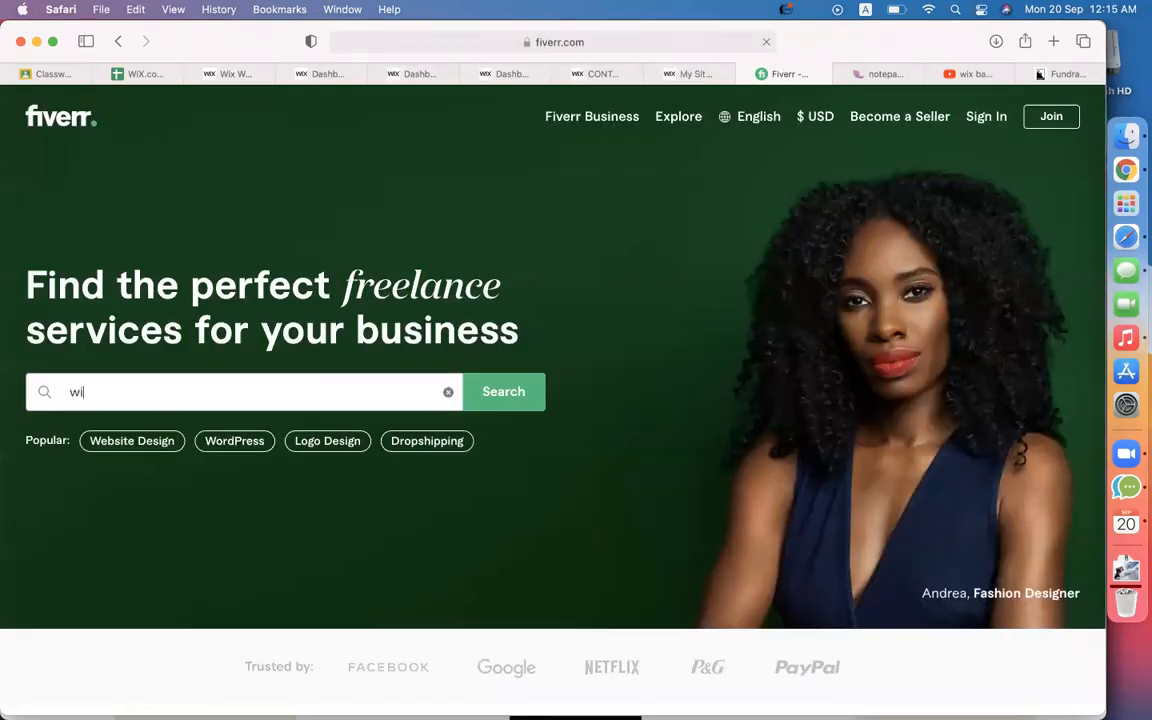
{"action": "key", "text": "super+a"}
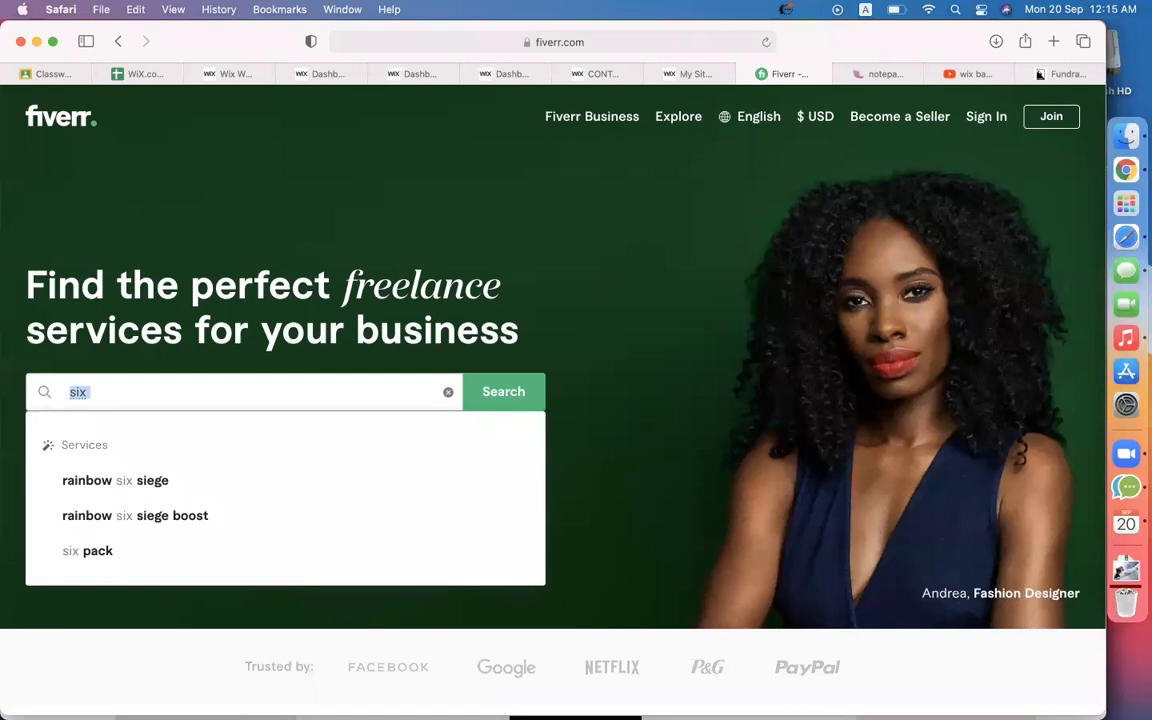
{"action": "type", "text": "wix"}
{"action": "key", "text": "super+z"}
{"action": "type", "text": "WI XWEB"}
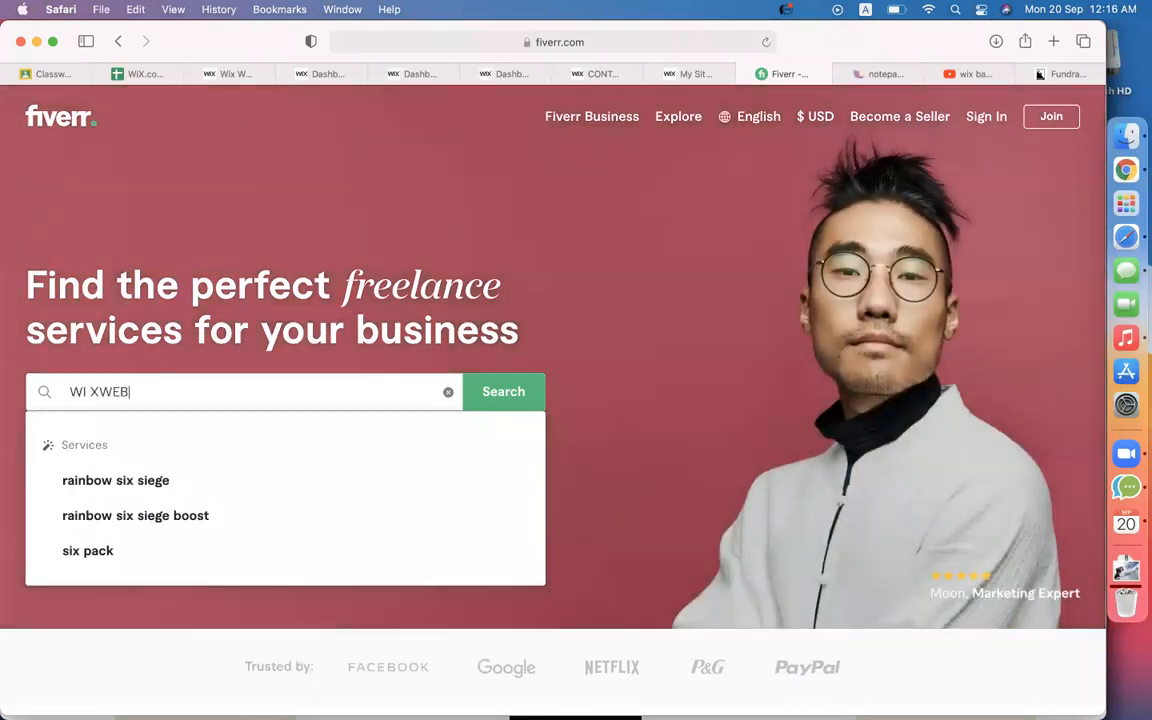
{"action": "type", "text": "S"}
{"action": "double_click", "coordinate": [116, 391]}
{"action": "left_click", "coordinate": [134, 478]}
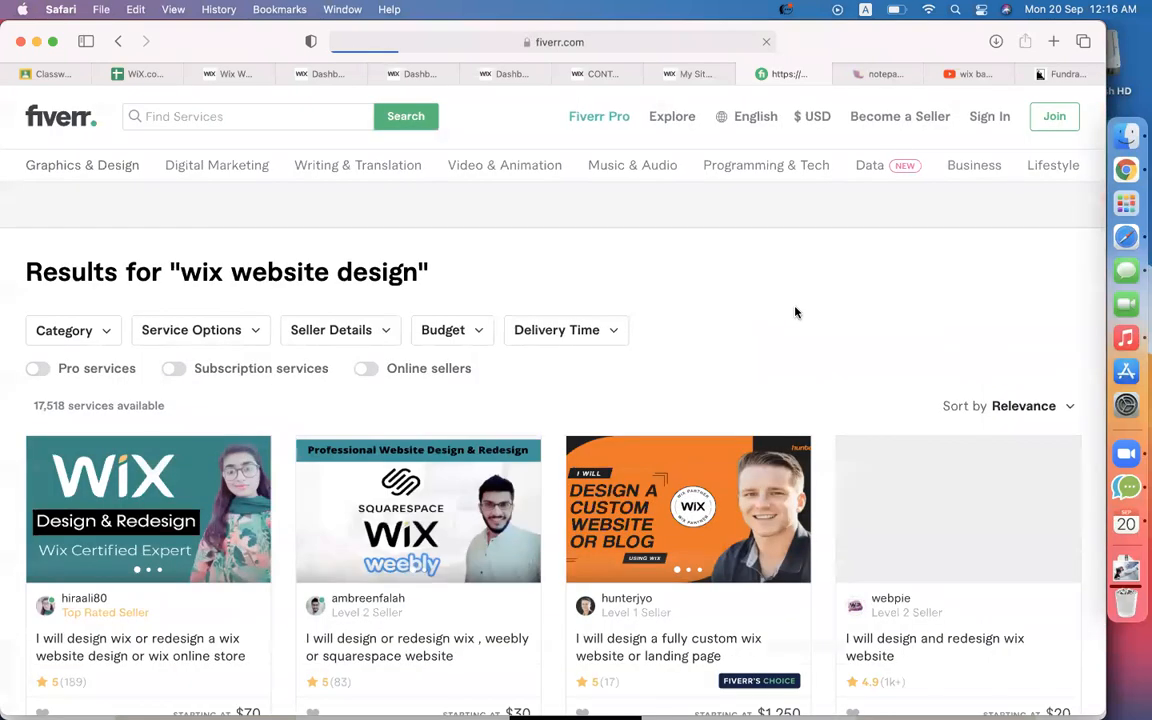
Browse the results and preview the high-converting website gig, then return to the list.
{"action": "scroll", "coordinate": [797, 314], "scroll_direction": "down", "scroll_amount": 4}
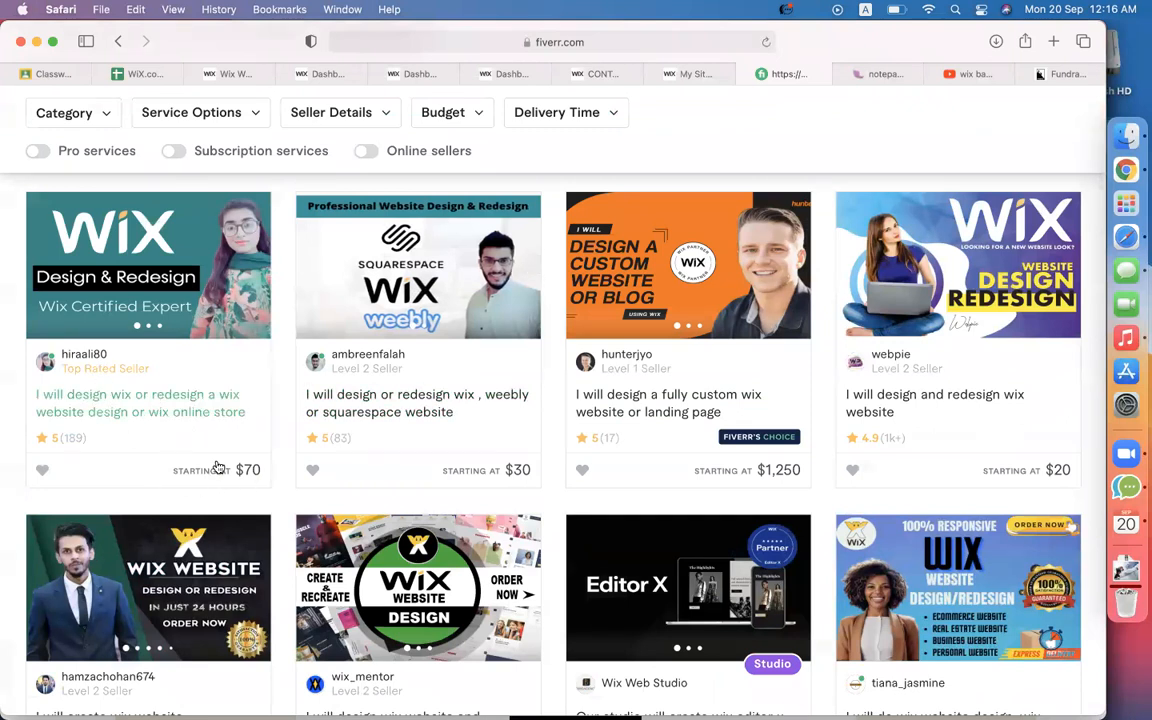
{"action": "scroll", "coordinate": [150, 413], "scroll_direction": "down", "scroll_amount": 3}
{"action": "scroll", "coordinate": [459, 436], "scroll_direction": "down", "scroll_amount": 3}
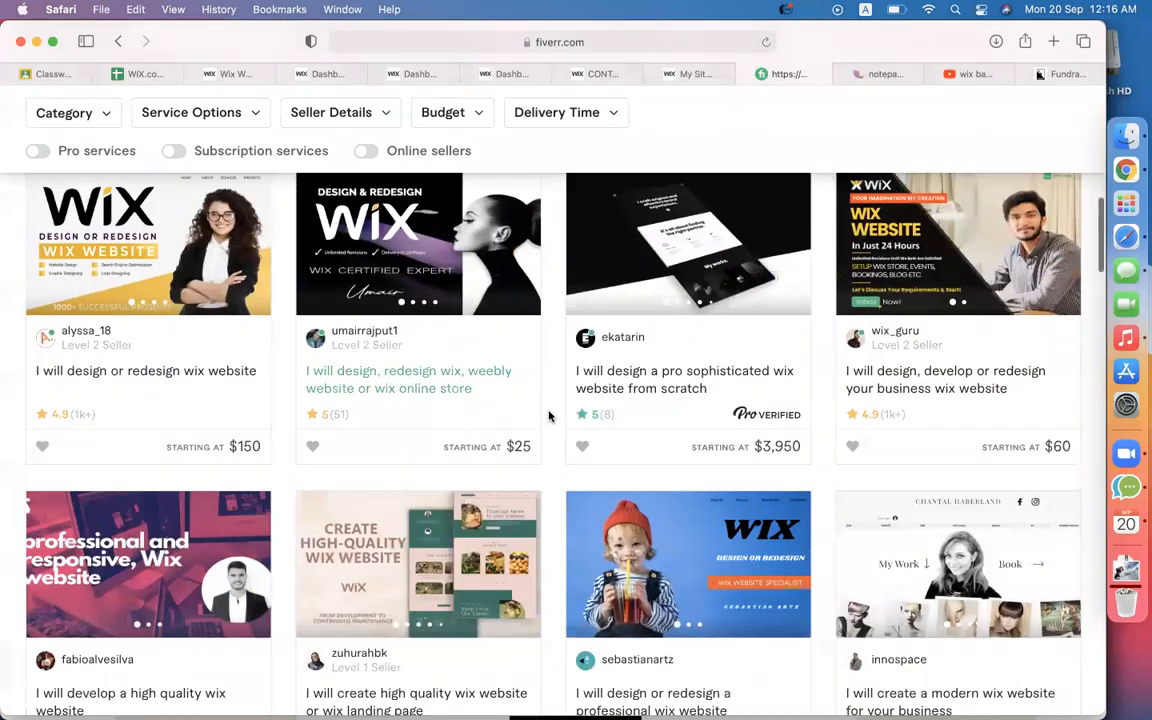
{"action": "scroll", "coordinate": [776, 410], "scroll_direction": "down", "scroll_amount": 3}
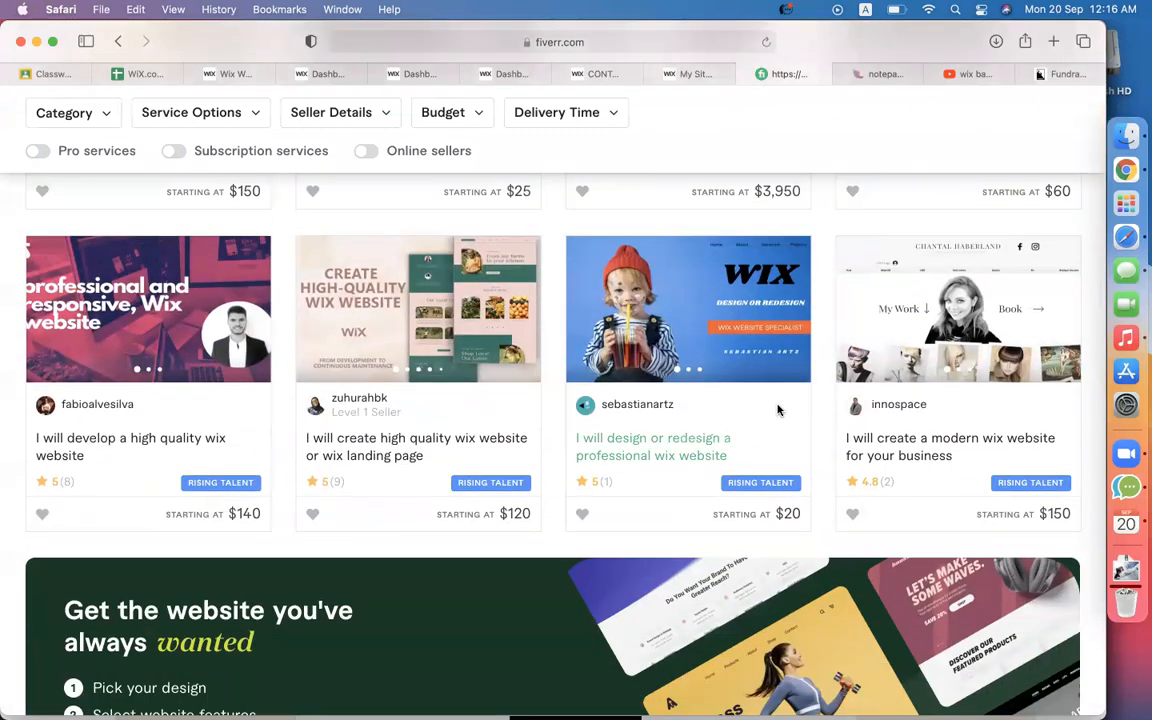
{"action": "scroll", "coordinate": [778, 410], "scroll_direction": "down", "scroll_amount": 5}
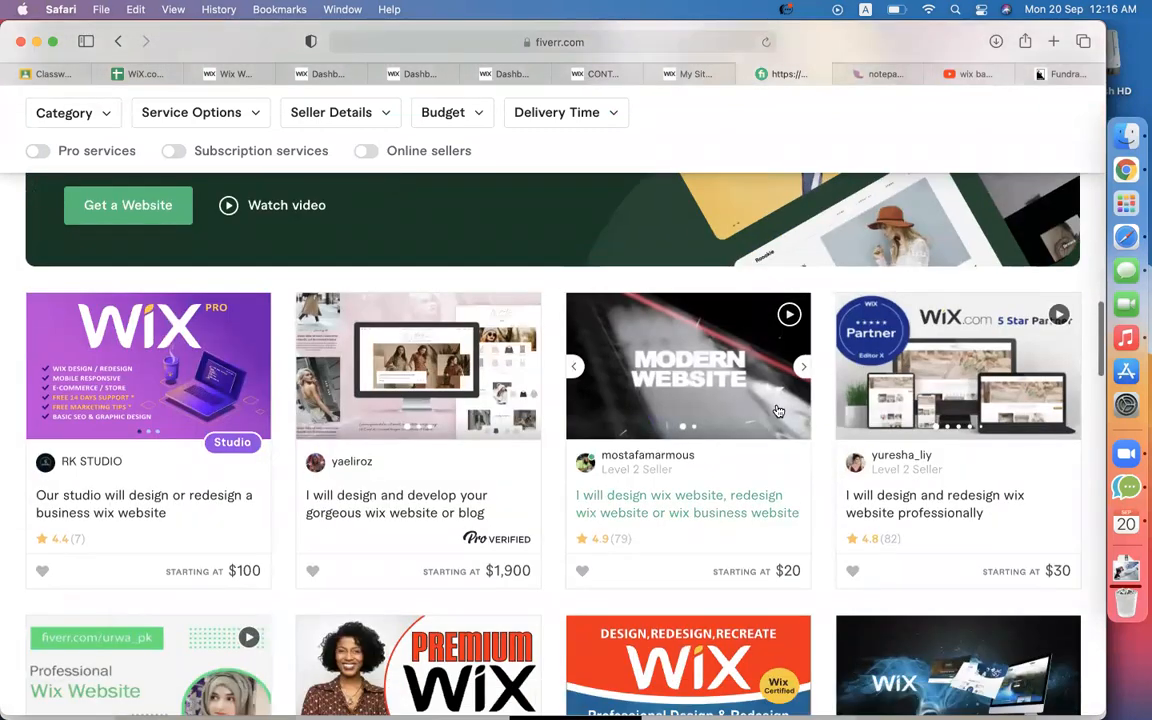
{"action": "scroll", "coordinate": [778, 410], "scroll_direction": "down", "scroll_amount": 5}
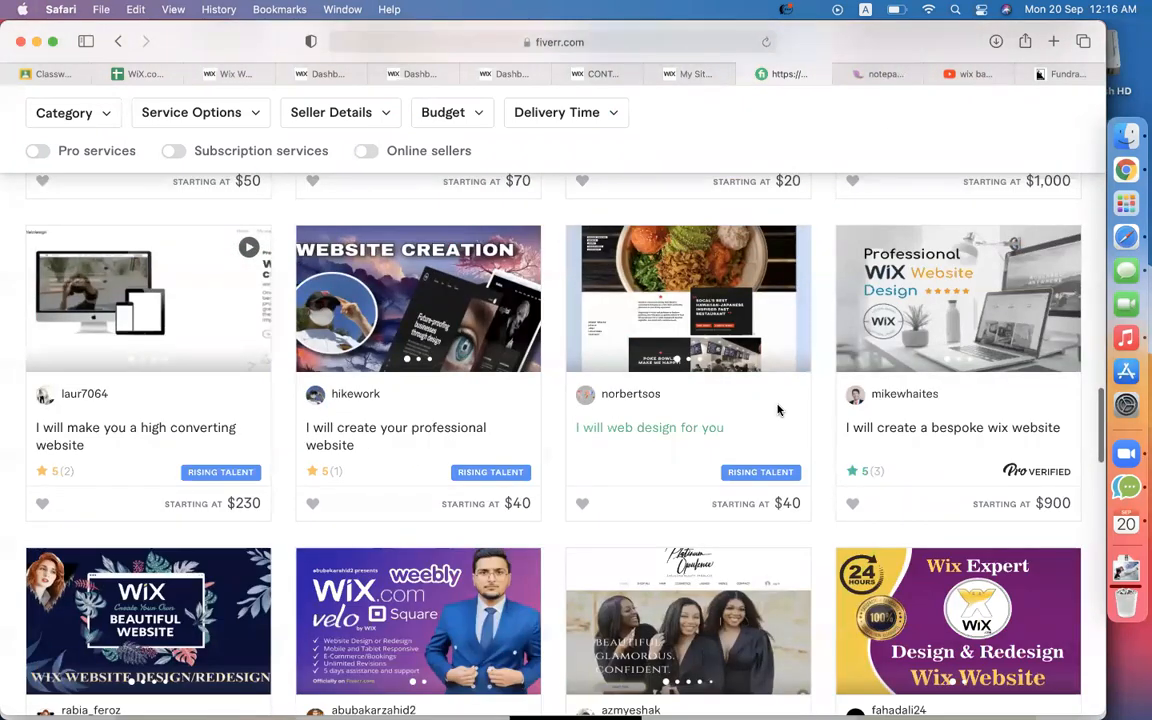
{"action": "scroll", "coordinate": [778, 410], "scroll_direction": "down", "scroll_amount": 1}
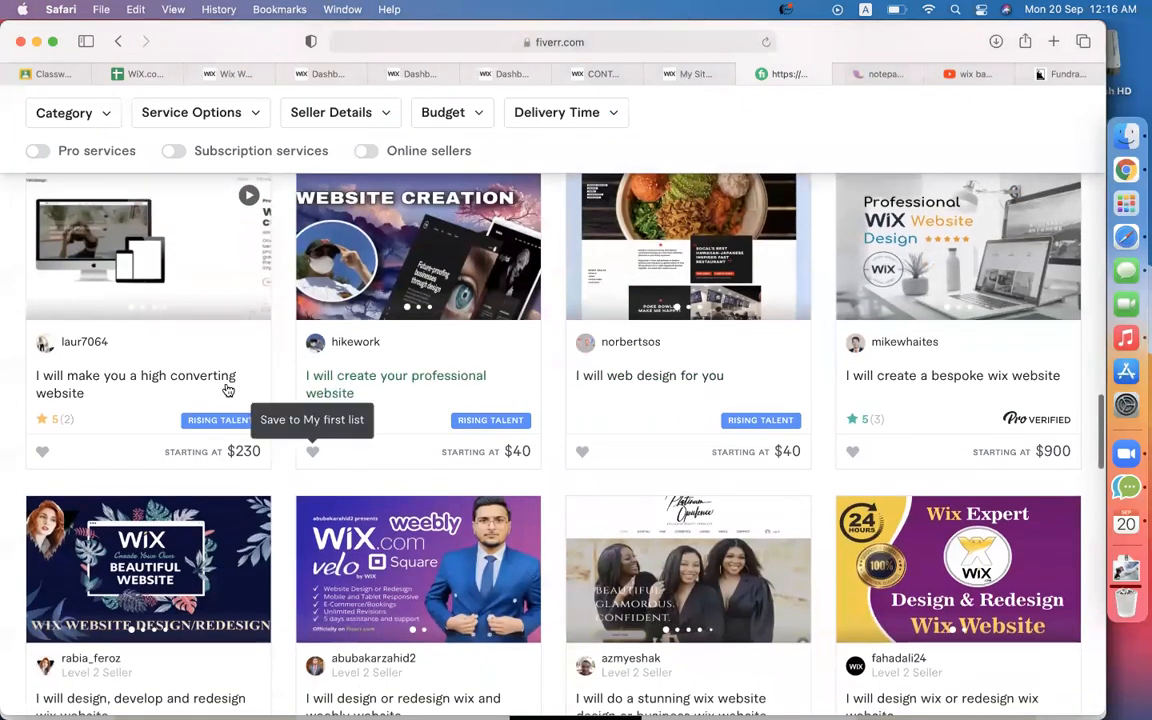
{"action": "left_click", "coordinate": [192, 377]}
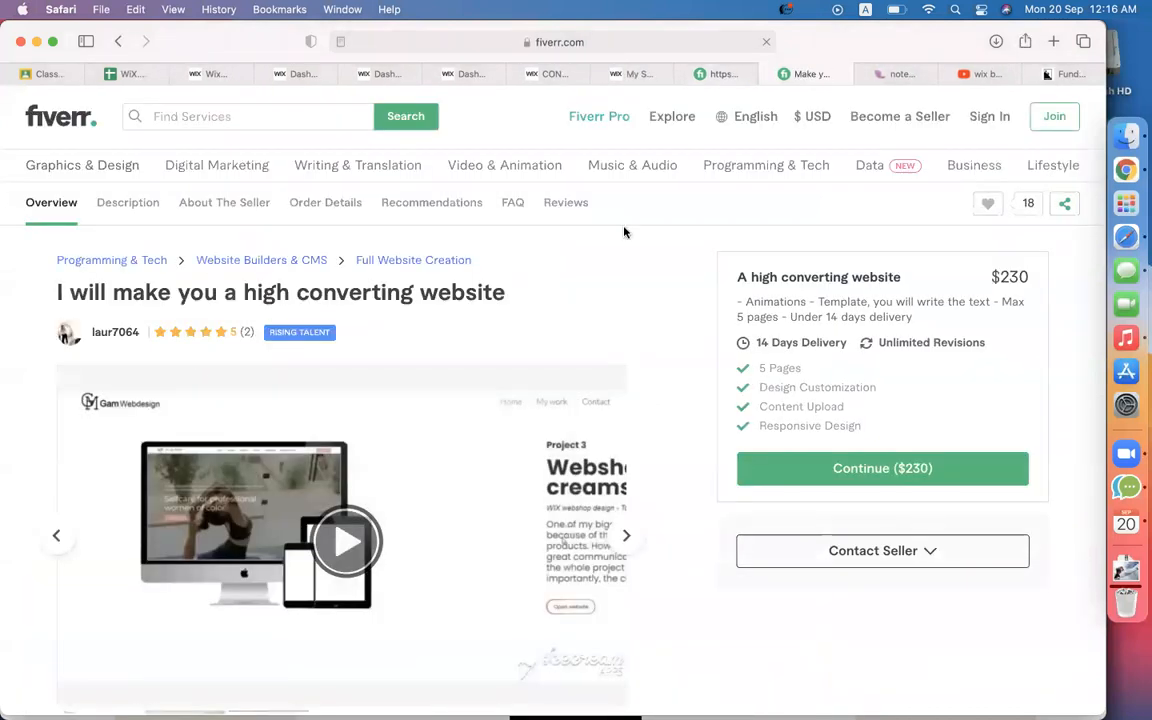
{"action": "left_click", "coordinate": [731, 80]}
{"action": "left_click", "coordinate": [769, 74]}
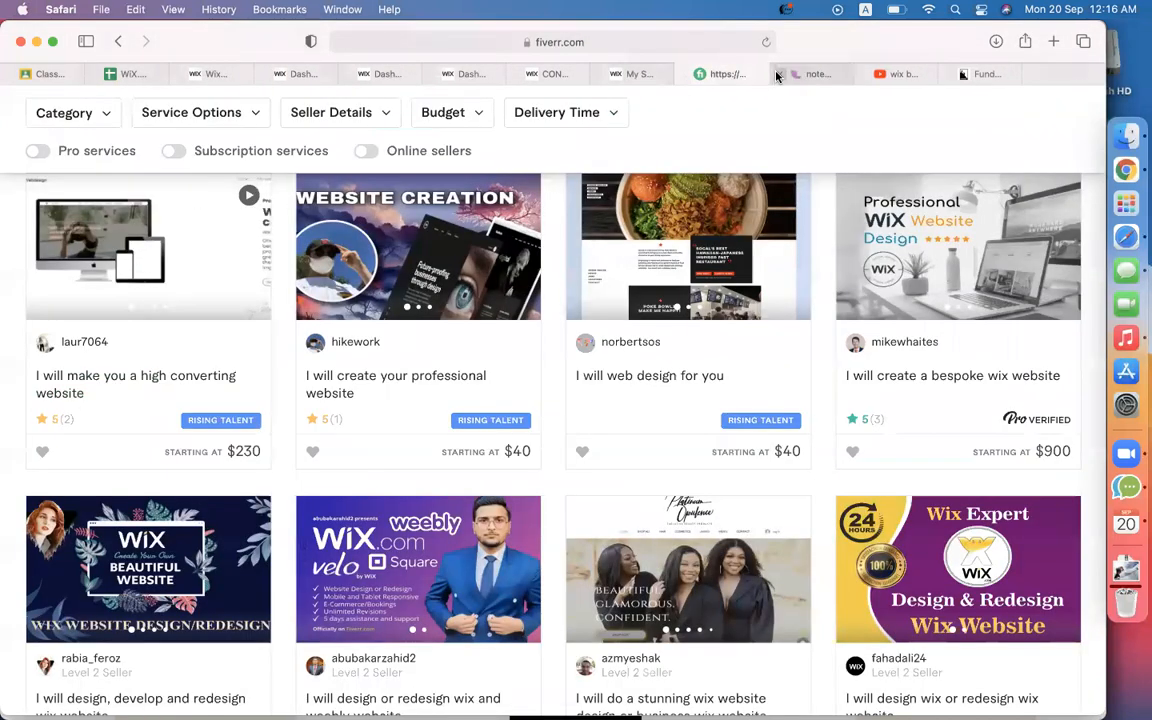
{"action": "scroll", "coordinate": [325, 359], "scroll_direction": "up", "scroll_amount": 20}
{"action": "scroll", "coordinate": [325, 359], "scroll_direction": "down", "scroll_amount": 5}
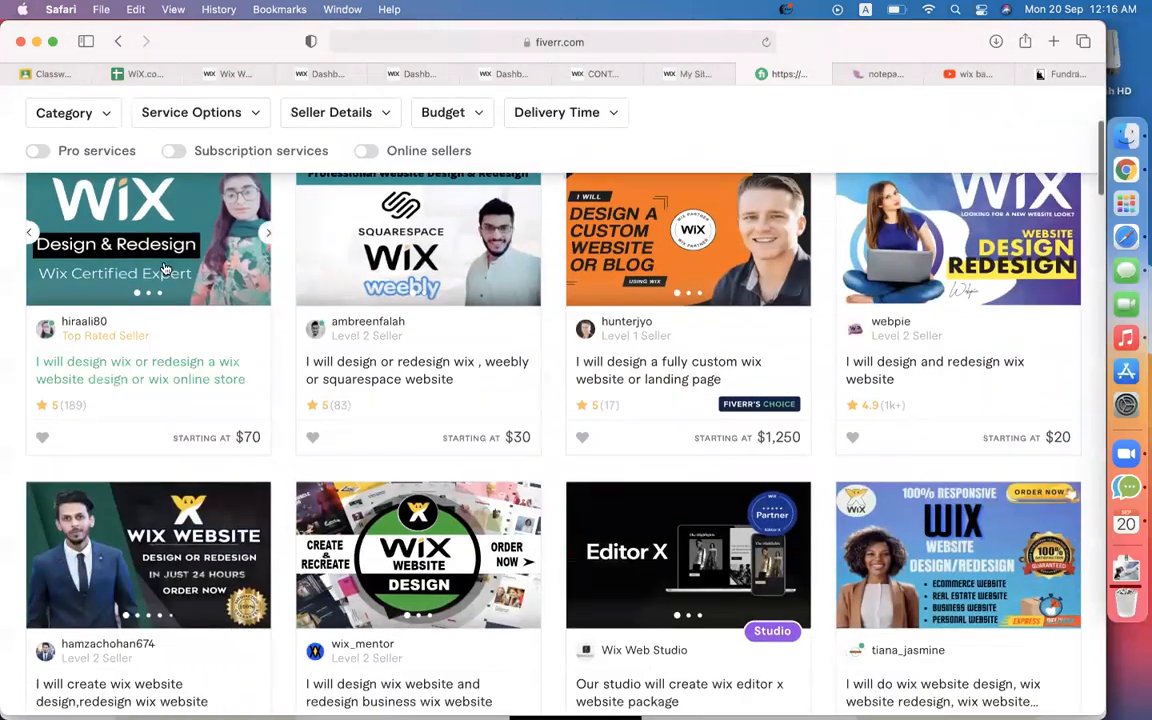
Open the top-rated Wix design and redesign gig and highlight its title and from-scratch offer.
{"action": "mouse_move", "coordinate": [148, 360]}
{"action": "left_click", "coordinate": [226, 379]}
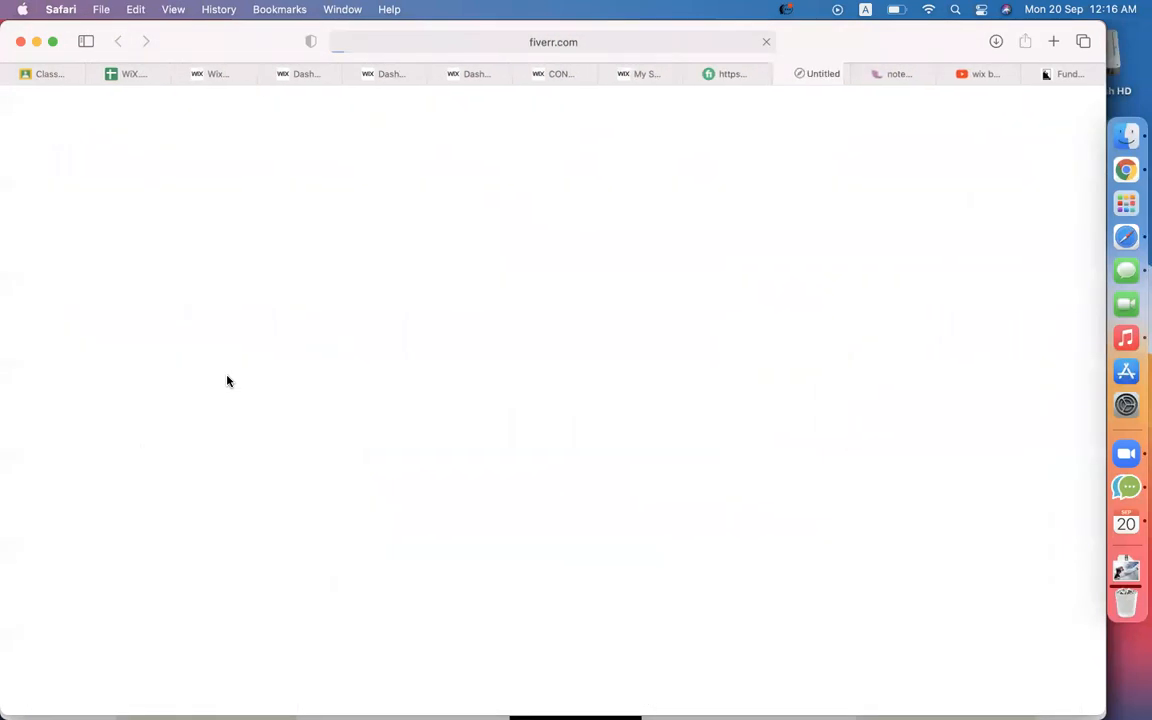
{"action": "scroll", "coordinate": [594, 368], "scroll_direction": "down", "scroll_amount": 10}
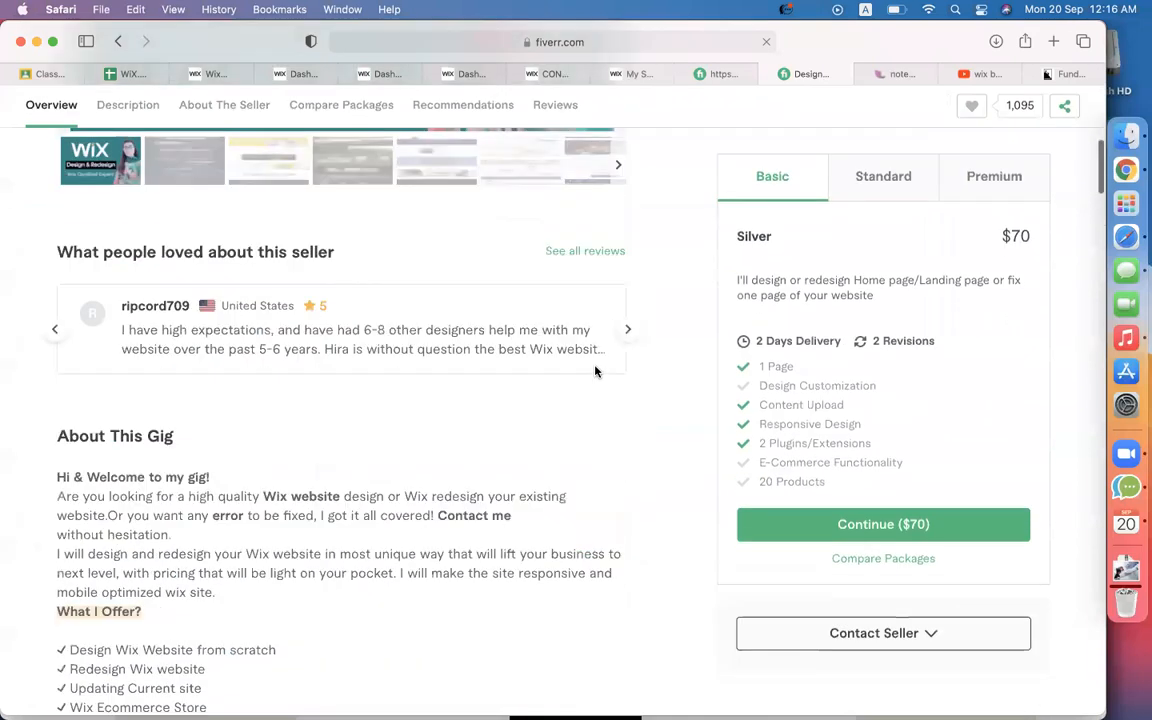
{"action": "scroll", "coordinate": [390, 530], "scroll_direction": "down", "scroll_amount": 3}
{"action": "scroll", "coordinate": [323, 584], "scroll_direction": "down", "scroll_amount": 4}
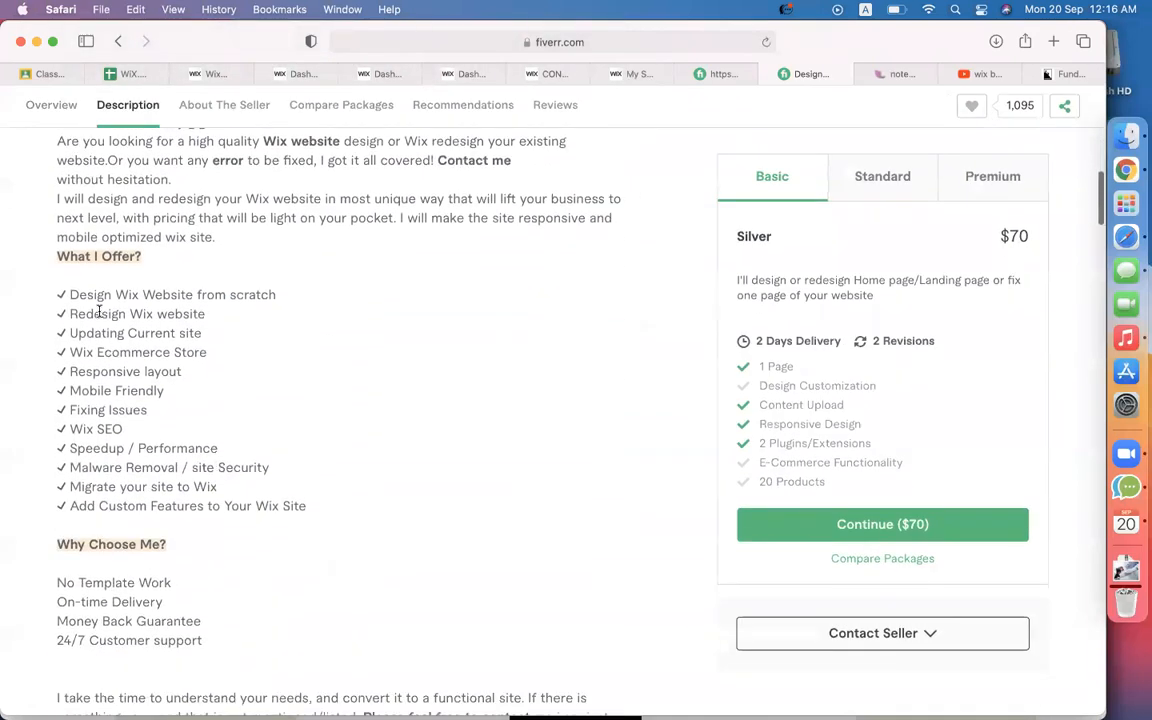
{"action": "left_click_drag", "start_coordinate": [72, 297], "coordinate": [285, 296]}
{"action": "scroll", "coordinate": [278, 342], "scroll_direction": "up", "scroll_amount": 15}
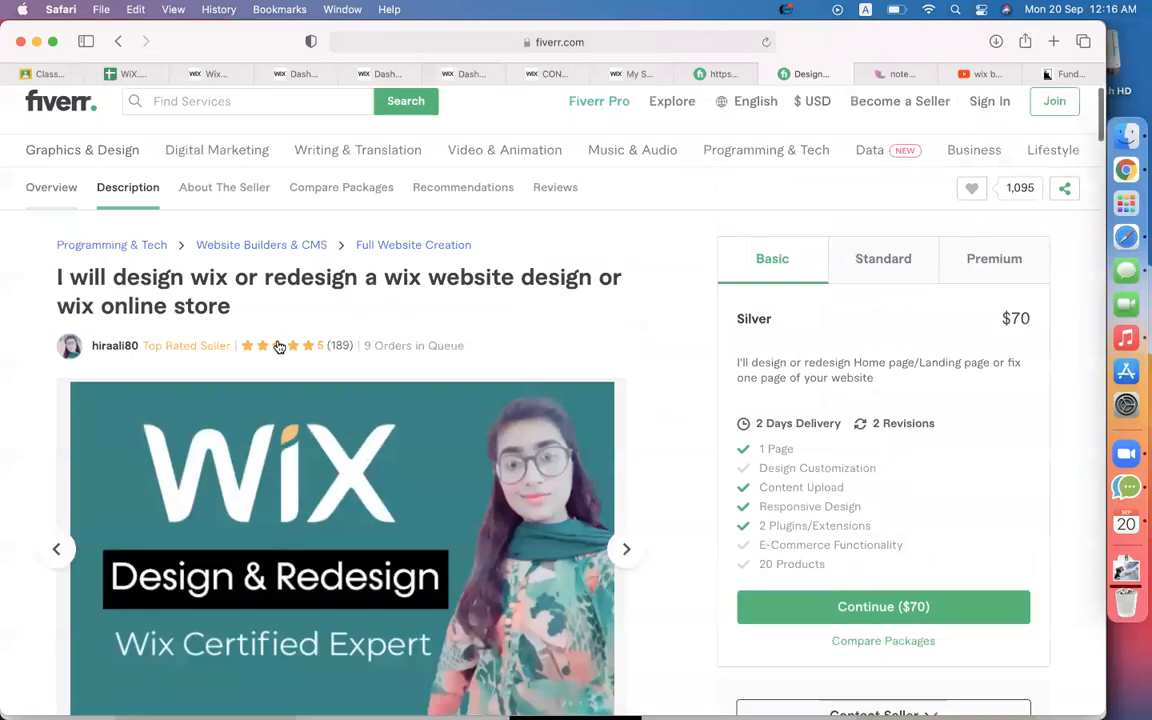
{"action": "left_click_drag", "start_coordinate": [99, 305], "coordinate": [180, 308]}
{"action": "scroll", "coordinate": [257, 314], "scroll_direction": "down", "scroll_amount": 8}
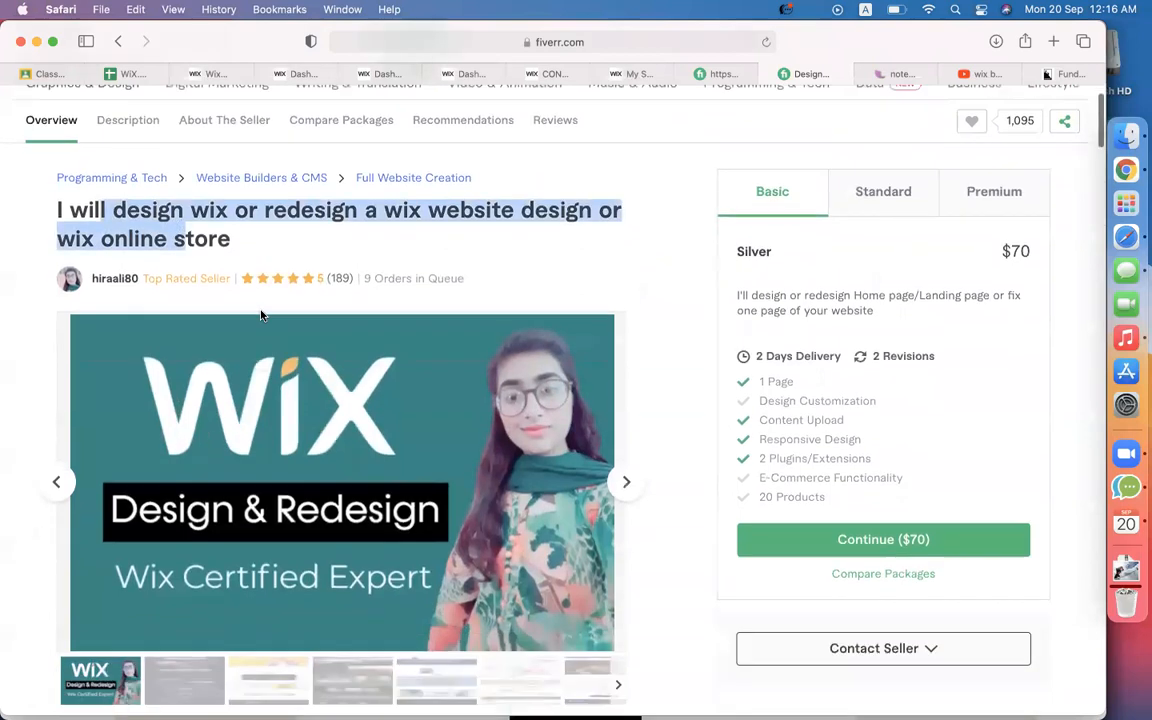
{"action": "scroll", "coordinate": [250, 280], "scroll_direction": "up", "scroll_amount": 5}
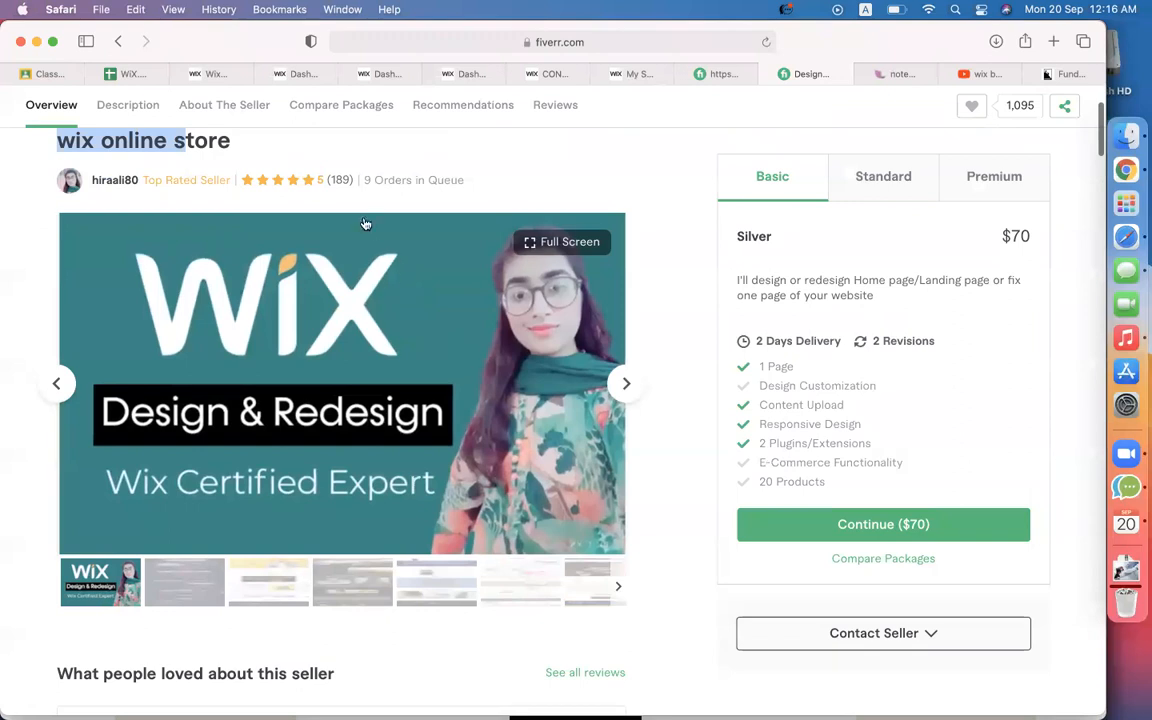
{"action": "scroll", "coordinate": [668, 343], "scroll_direction": "down", "scroll_amount": 5}
{"action": "scroll", "coordinate": [373, 378], "scroll_direction": "down", "scroll_amount": 4}
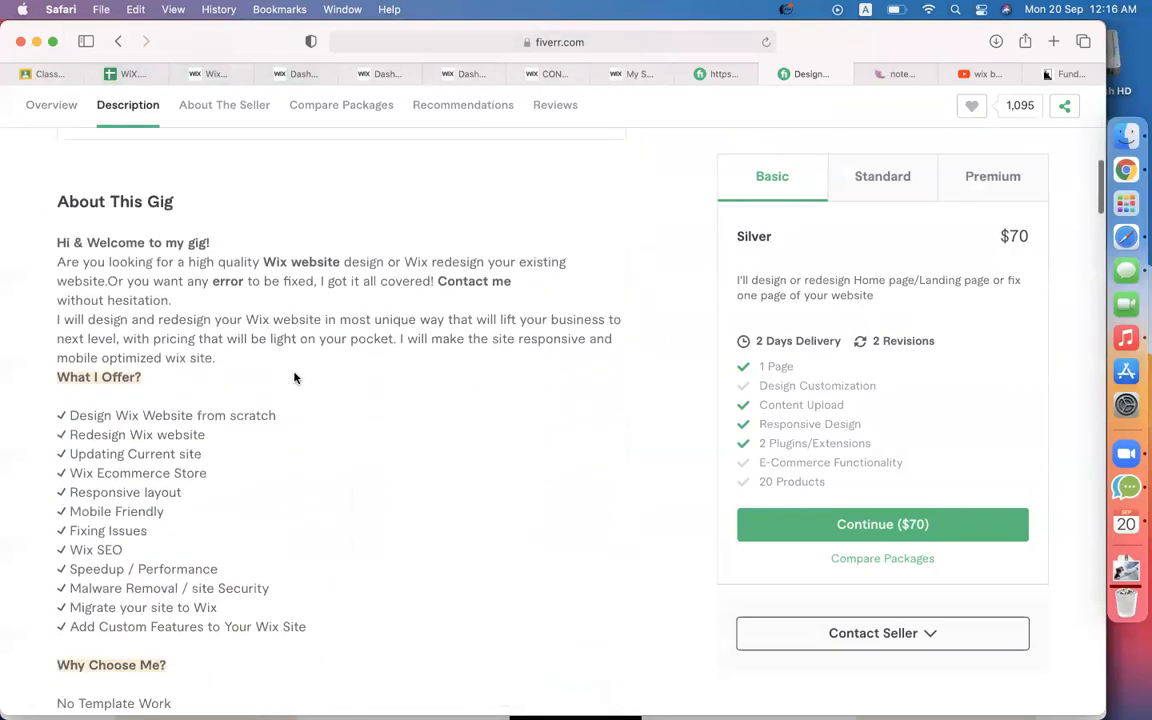
{"action": "left_click_drag", "start_coordinate": [228, 186], "coordinate": [342, 180]}
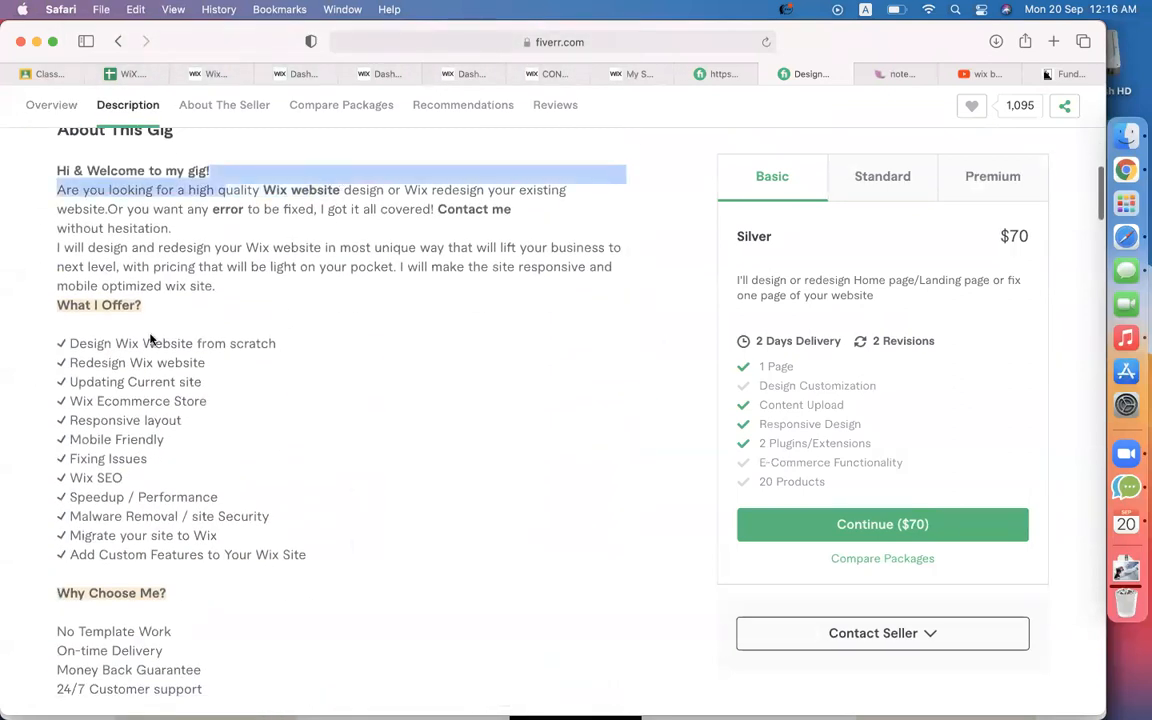
{"action": "scroll", "coordinate": [151, 339], "scroll_direction": "down", "scroll_amount": 1}
Highlight the gig's offered services: Redesign, Updating, Responsive layout and Wix SEO.
{"action": "left_click", "coordinate": [70, 312]}
{"action": "left_click_drag", "start_coordinate": [77, 301], "coordinate": [232, 299]}
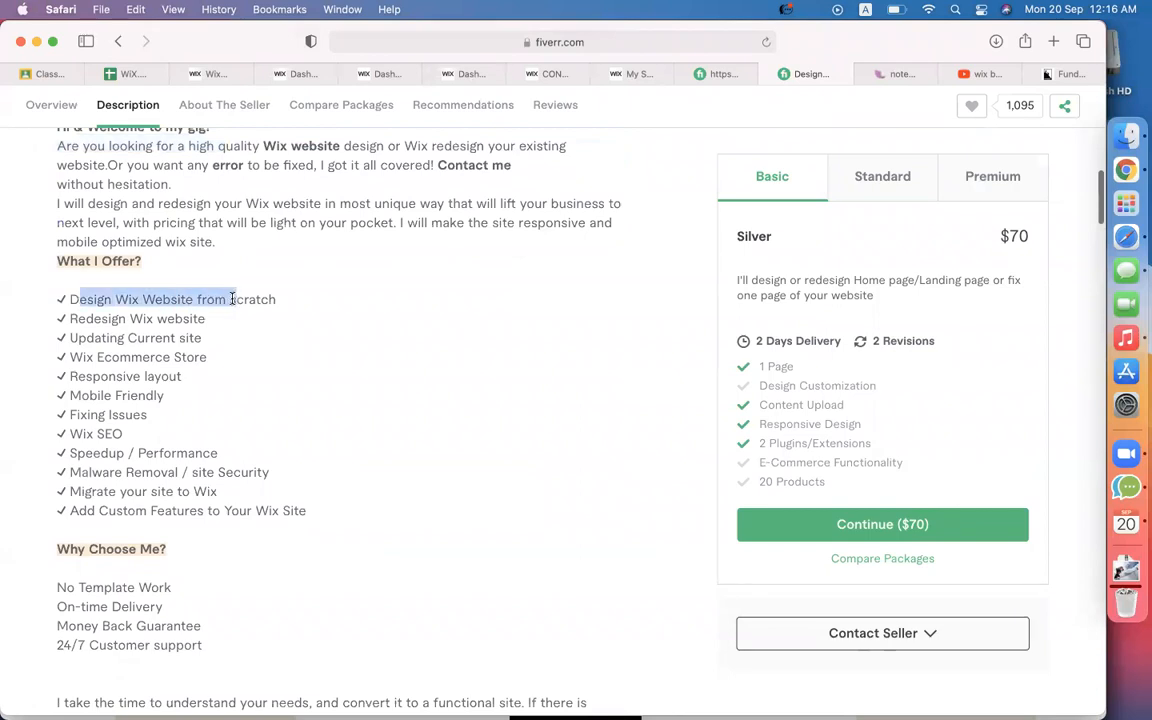
{"action": "left_click_drag", "start_coordinate": [103, 319], "coordinate": [190, 368]}
{"action": "left_click", "coordinate": [109, 354]}
{"action": "left_click", "coordinate": [147, 391]}
{"action": "left_click_drag", "start_coordinate": [101, 376], "coordinate": [45, 414]}
{"action": "left_click_drag", "start_coordinate": [124, 434], "coordinate": [60, 433]}
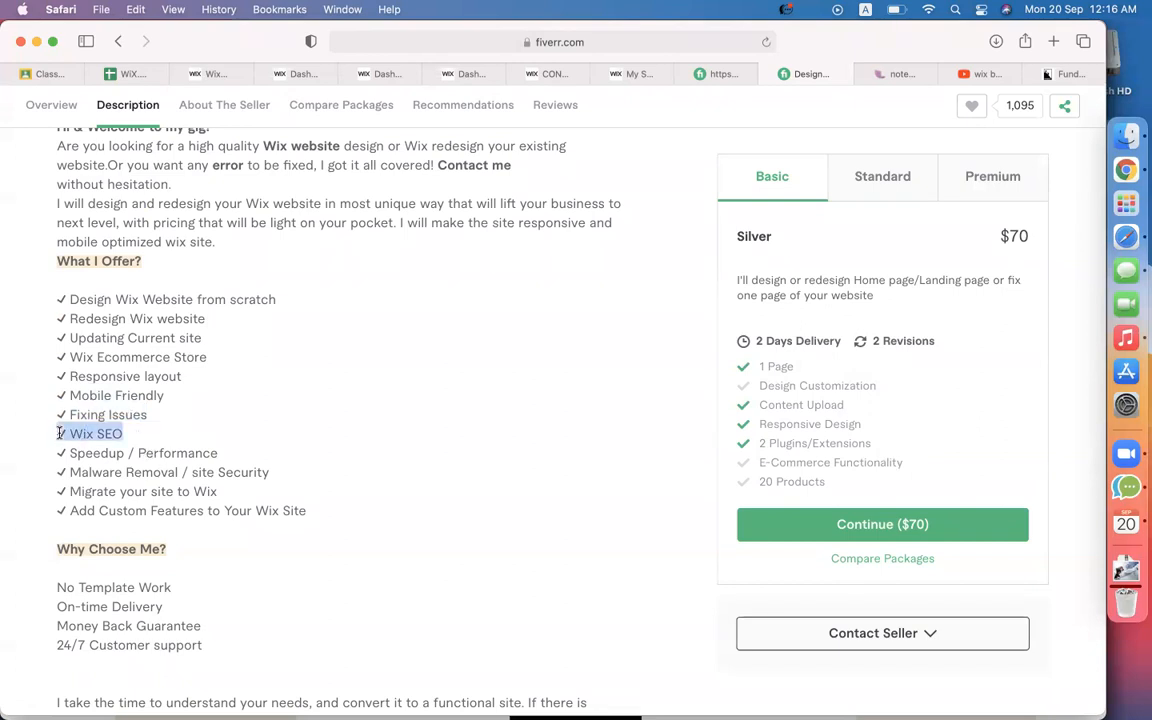
{"action": "left_click_drag", "start_coordinate": [248, 462], "coordinate": [18, 463]}
{"action": "scroll", "coordinate": [265, 487], "scroll_direction": "down", "scroll_amount": 5}
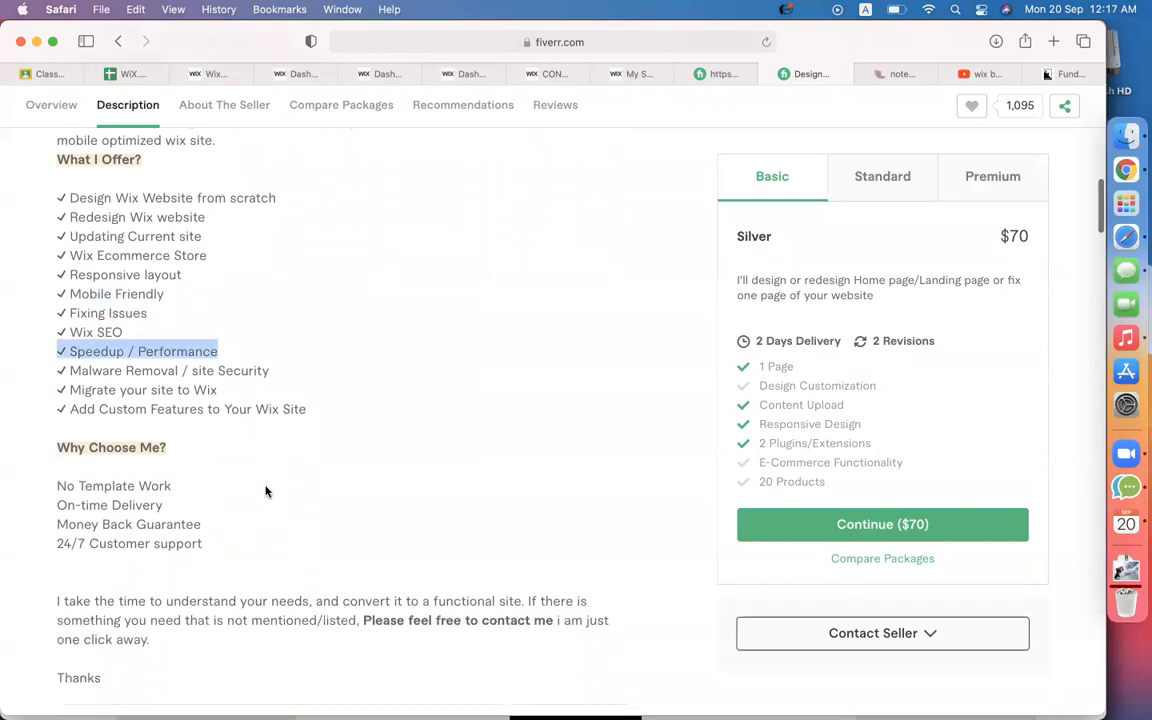
{"action": "left_click", "coordinate": [89, 369]}
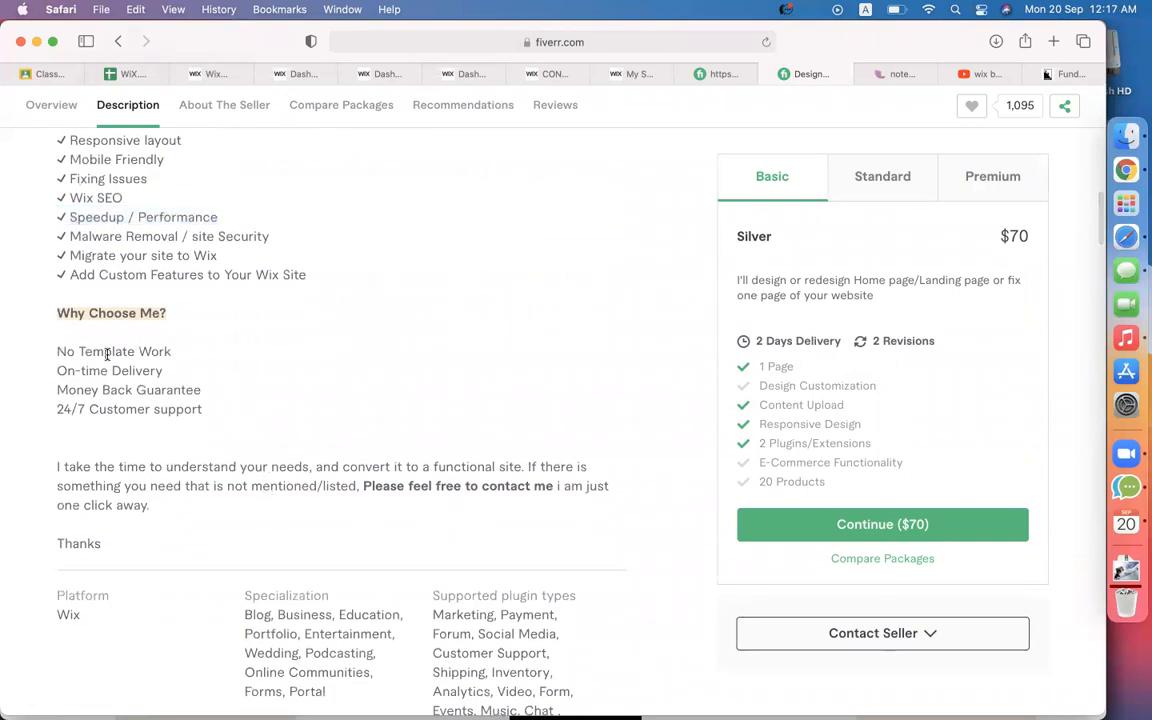
Compare the Basic, Standard and Premium packages ($70, $250, $450), then return to the gig list.
{"action": "right_click", "coordinate": [236, 437]}
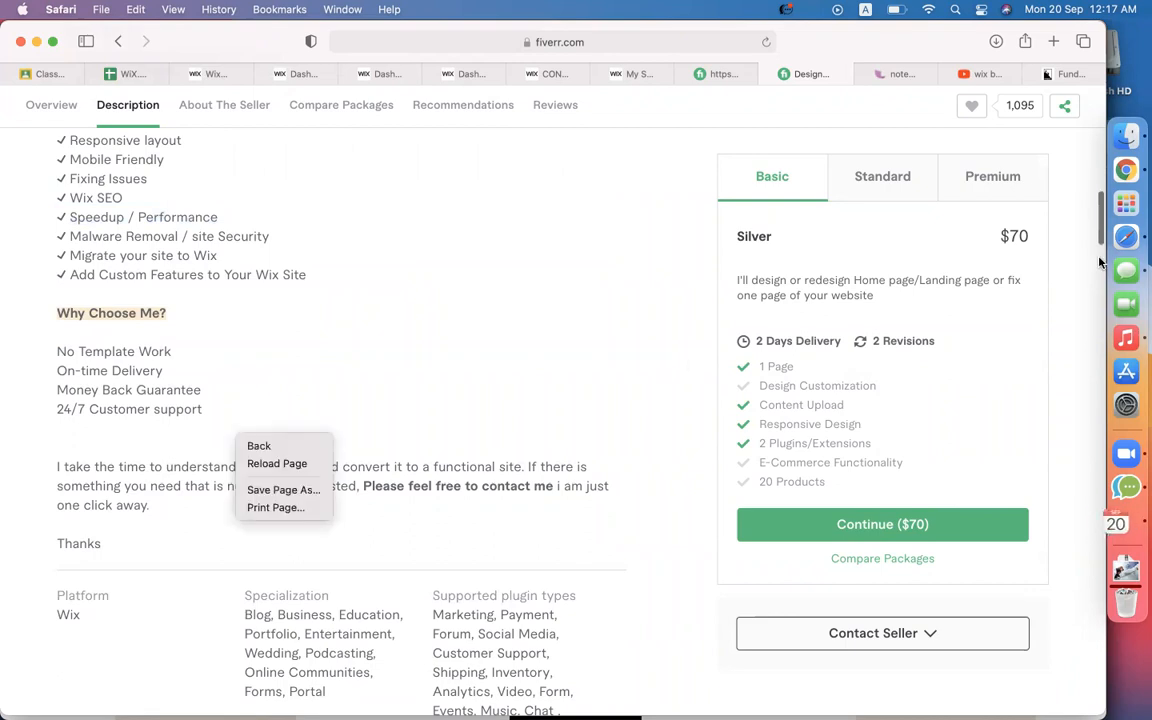
{"action": "left_click", "coordinate": [680, 231]}
{"action": "left_click", "coordinate": [879, 179]}
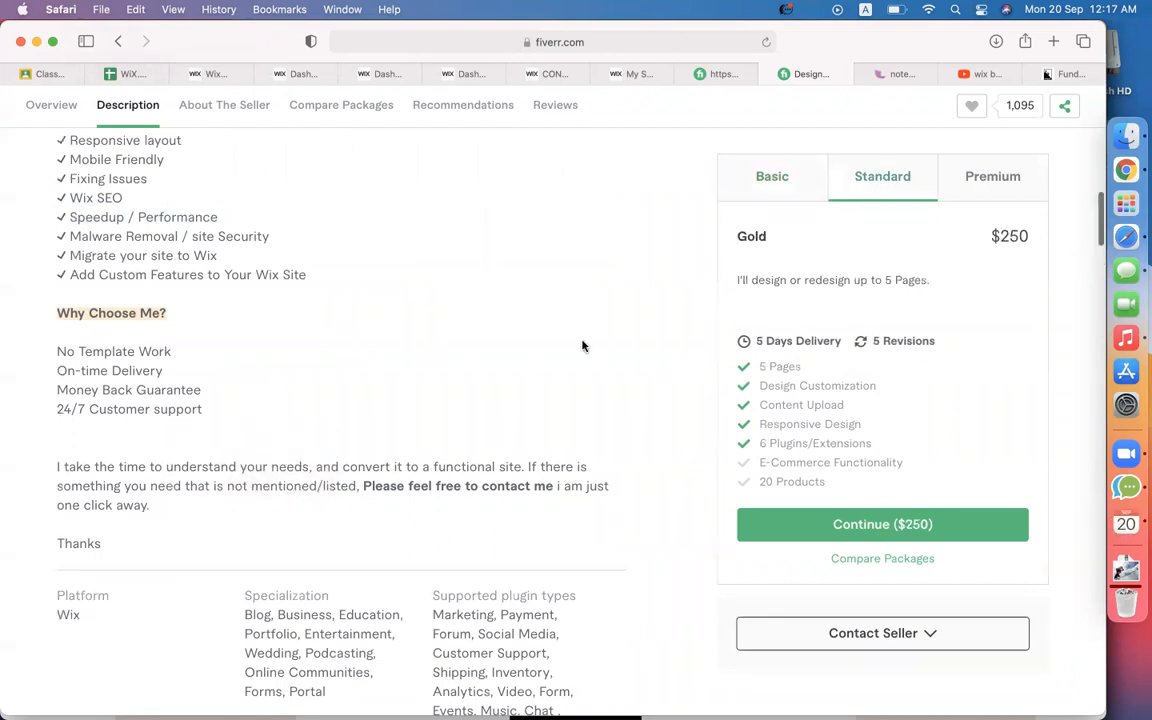
{"action": "scroll", "coordinate": [583, 346], "scroll_direction": "down", "scroll_amount": 15}
{"action": "scroll", "coordinate": [220, 253], "scroll_direction": "up", "scroll_amount": 2}
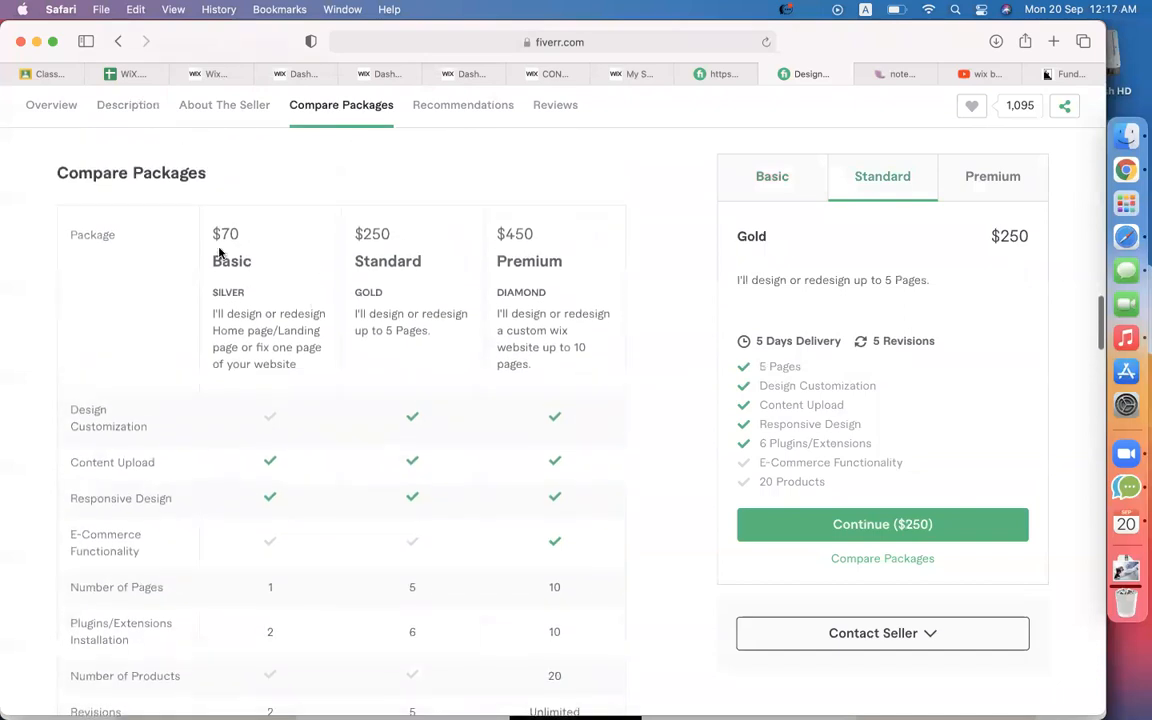
{"action": "left_click_drag", "start_coordinate": [298, 364], "coordinate": [211, 310]}
{"action": "left_click_drag", "start_coordinate": [378, 291], "coordinate": [300, 235]}
{"action": "left_click_drag", "start_coordinate": [433, 331], "coordinate": [354, 330]}
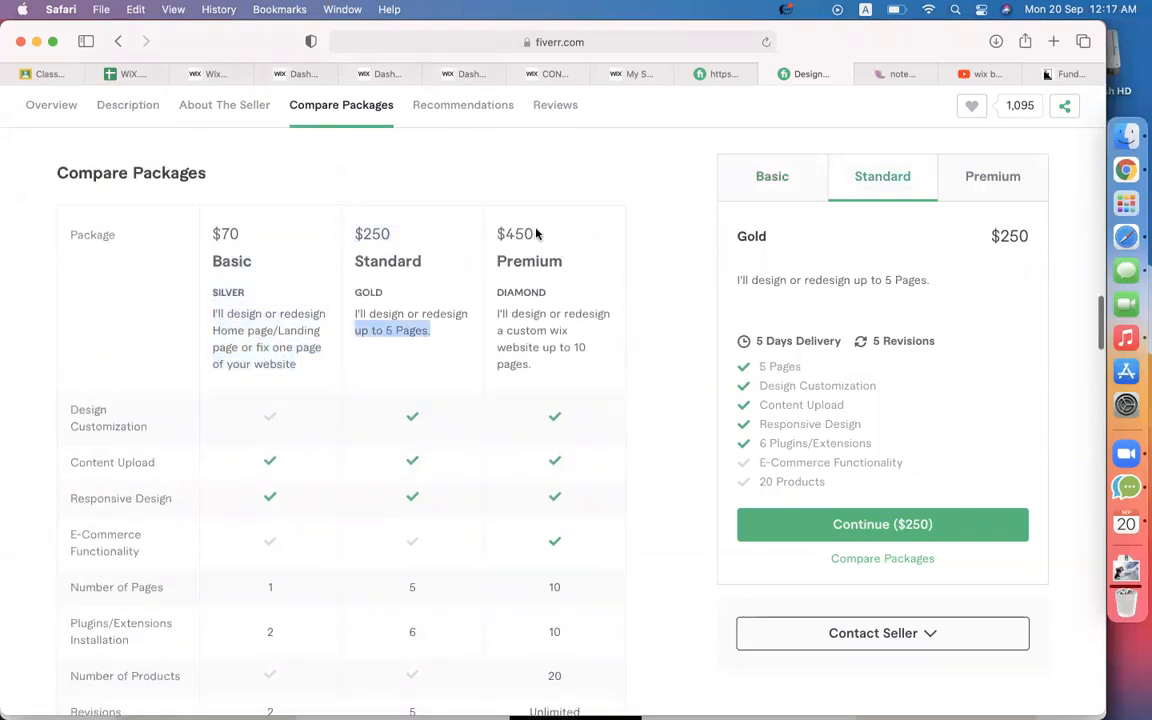
{"action": "left_click_drag", "start_coordinate": [536, 233], "coordinate": [499, 232]}
{"action": "left_click_drag", "start_coordinate": [540, 368], "coordinate": [496, 309]}
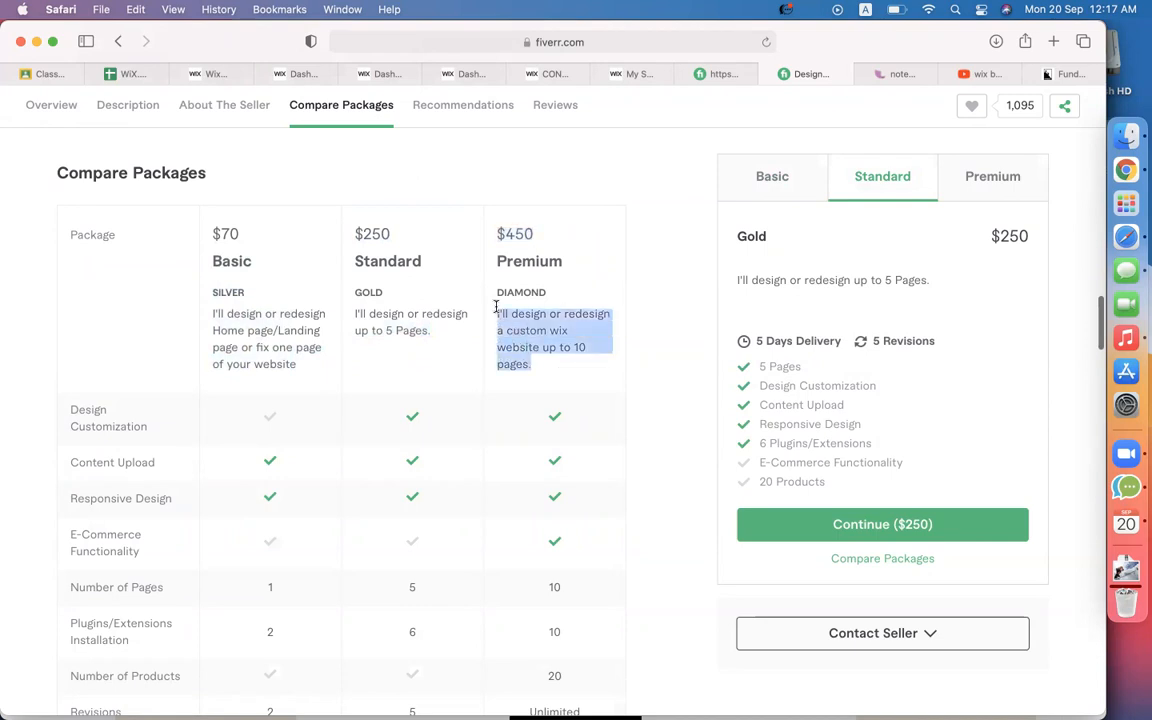
{"action": "left_click", "coordinate": [722, 73]}
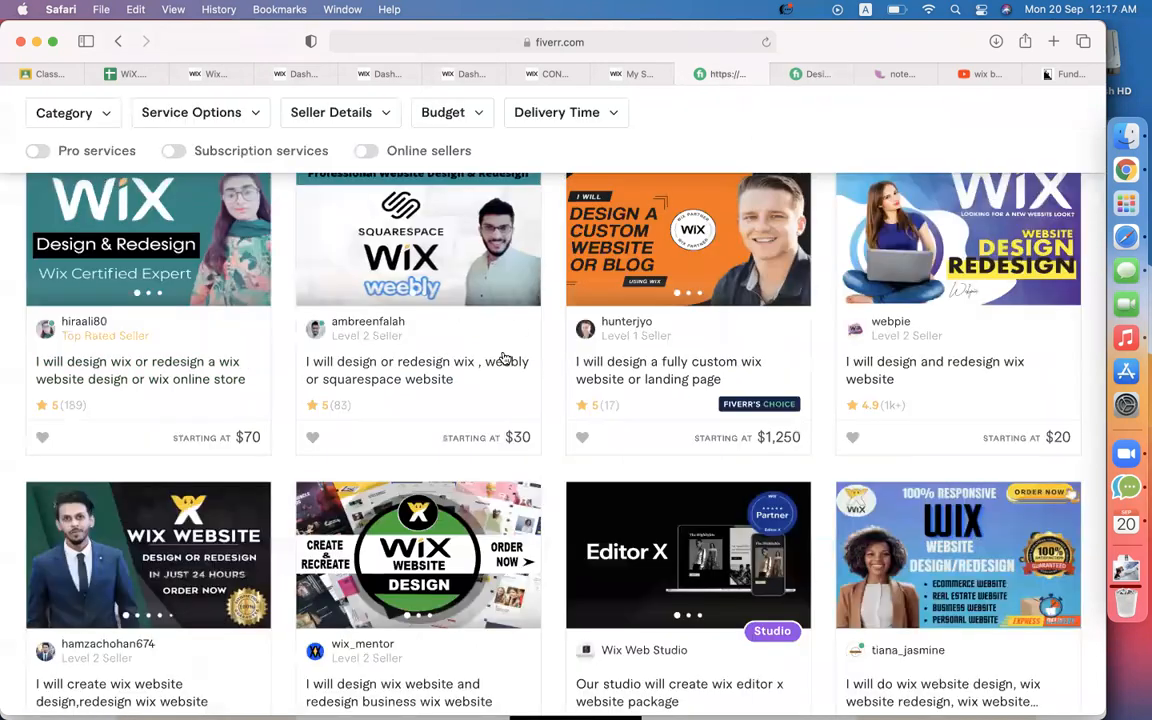
Open the Wix/Weebly/Squarespace gig and highlight categories like Personal Blog & Magazine, Wedding, Design From Sketch.
{"action": "left_click", "coordinate": [418, 381]}
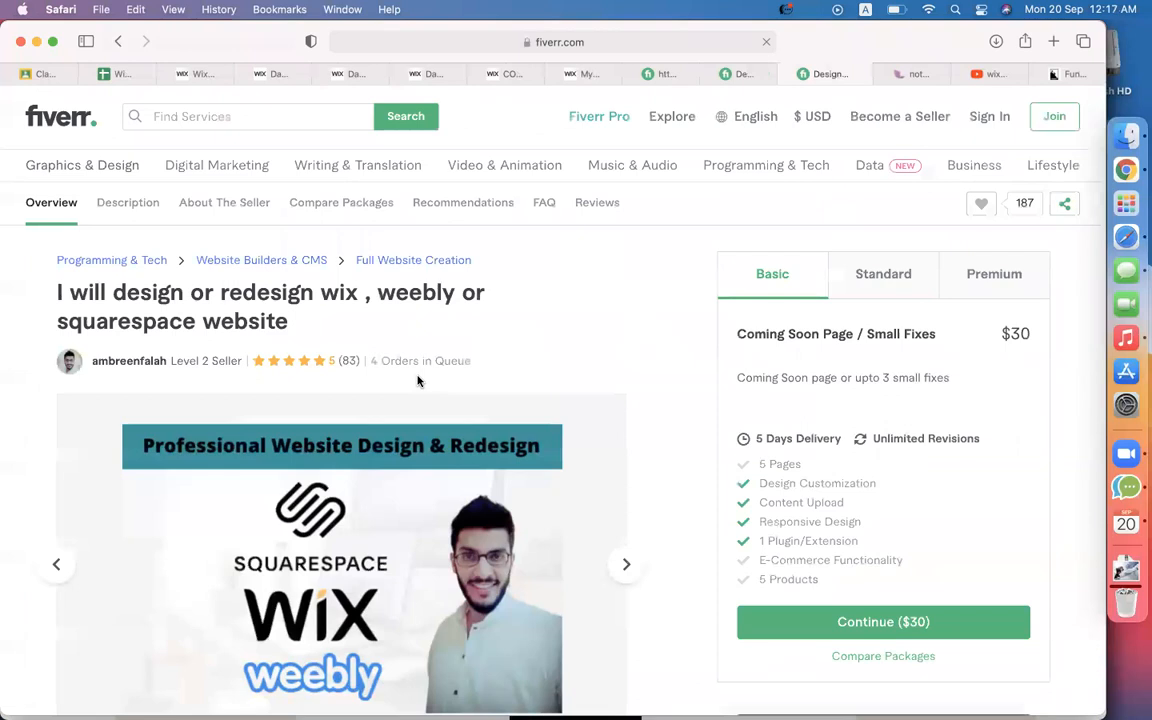
{"action": "scroll", "coordinate": [692, 335], "scroll_direction": "down", "scroll_amount": 6}
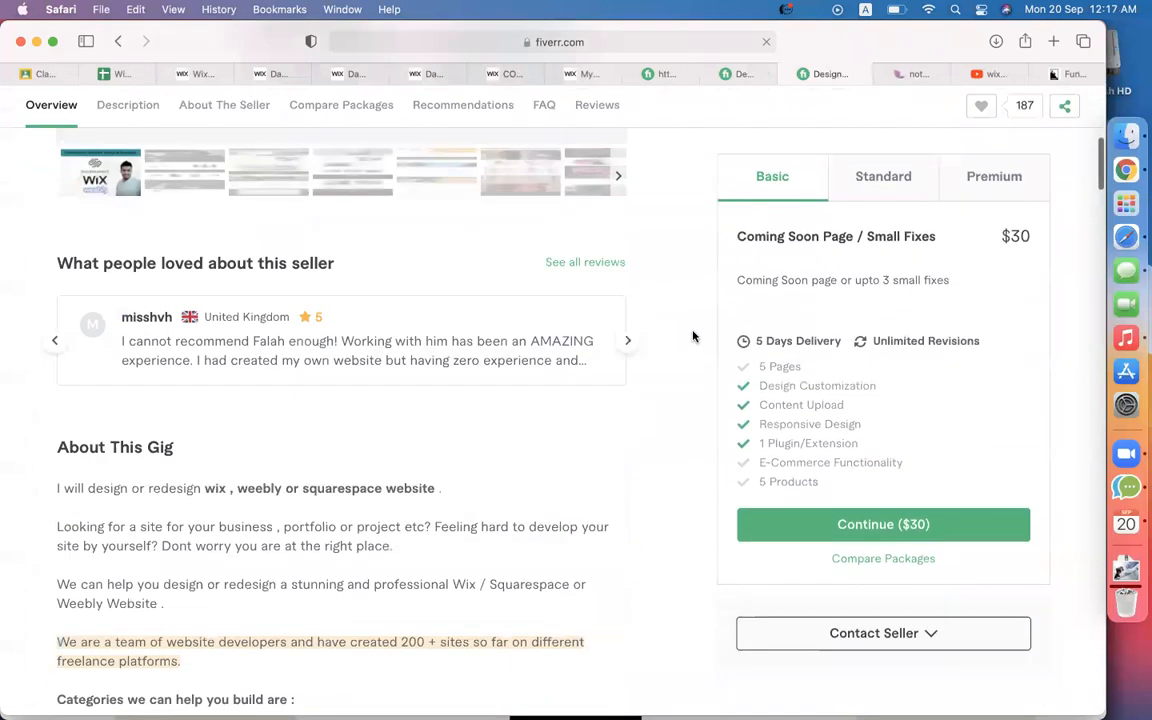
{"action": "scroll", "coordinate": [445, 491], "scroll_direction": "up", "scroll_amount": 6}
{"action": "scroll", "coordinate": [444, 494], "scroll_direction": "down", "scroll_amount": 10}
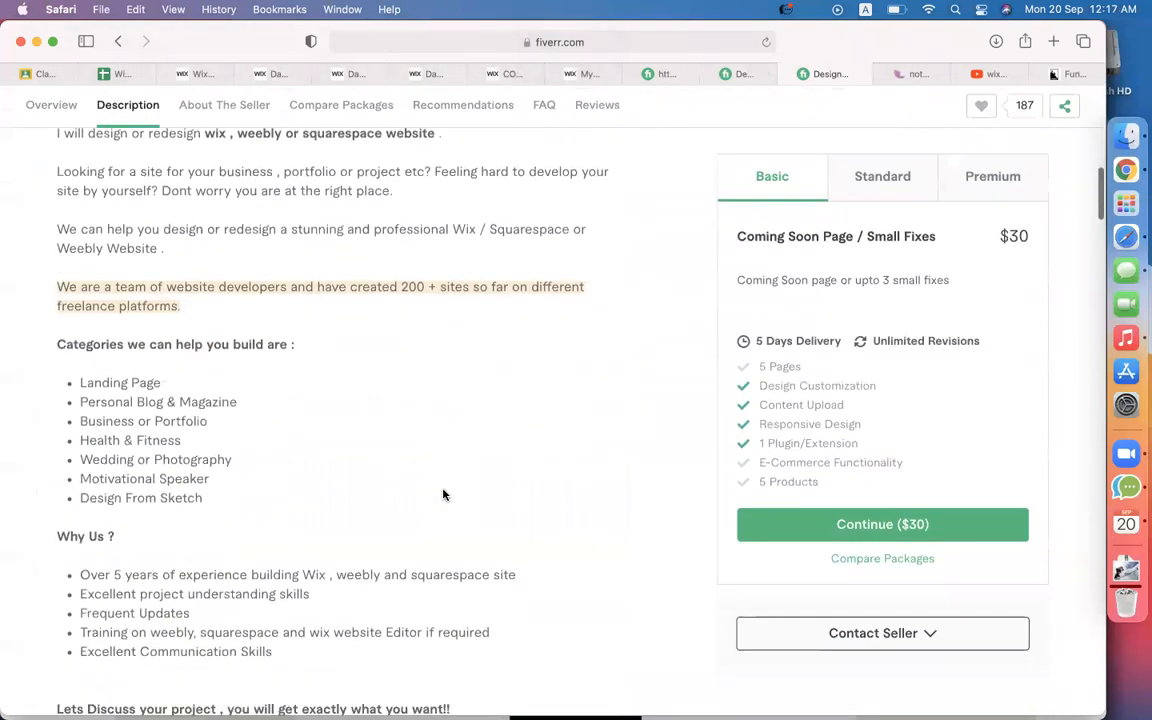
{"action": "scroll", "coordinate": [444, 494], "scroll_direction": "down", "scroll_amount": 1}
{"action": "left_click_drag", "start_coordinate": [80, 314], "coordinate": [170, 318]}
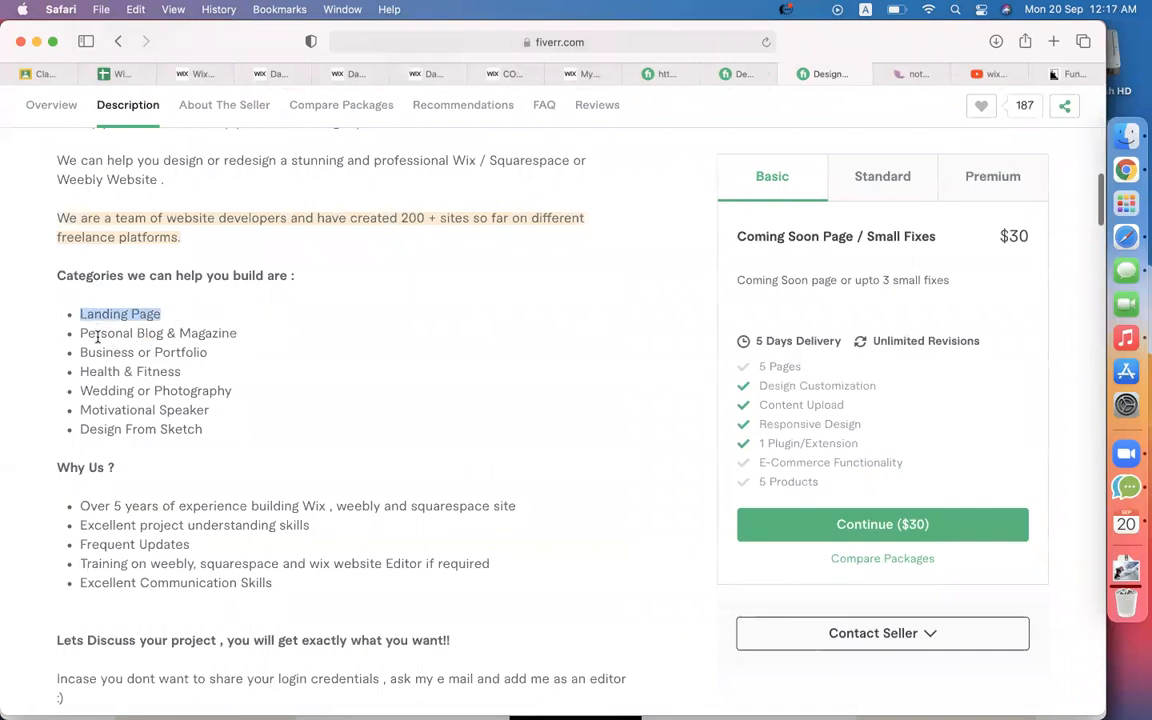
{"action": "left_click_drag", "start_coordinate": [96, 334], "coordinate": [269, 332]}
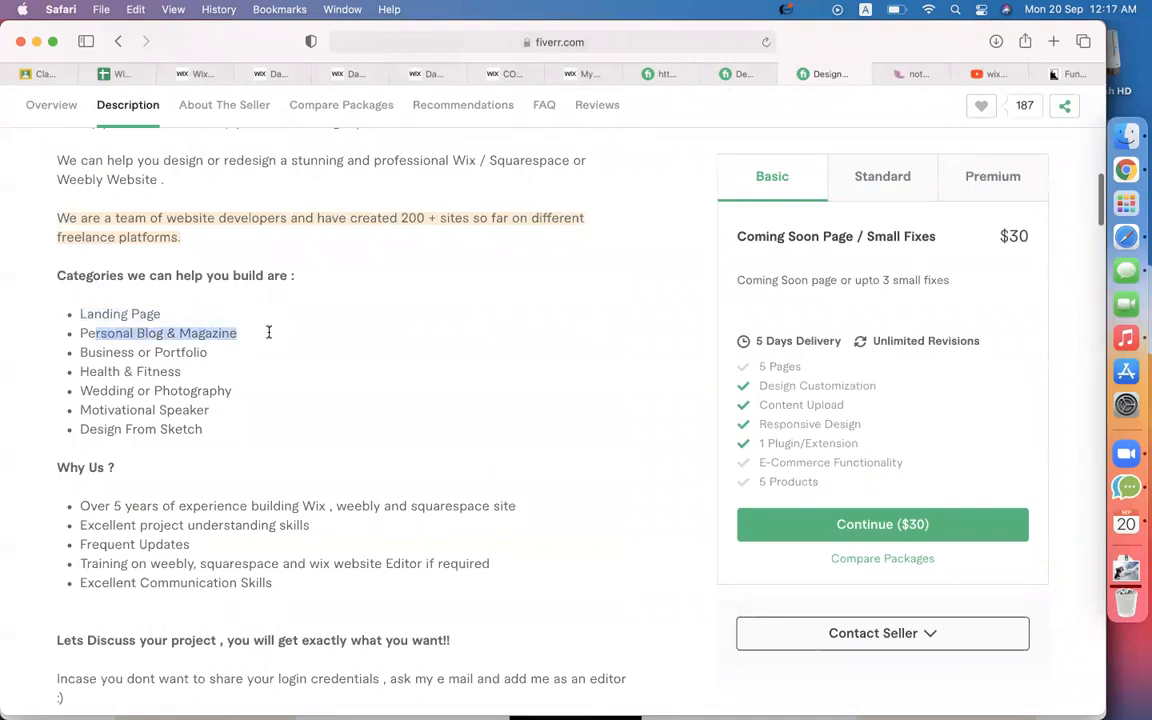
{"action": "double_click", "coordinate": [85, 390]}
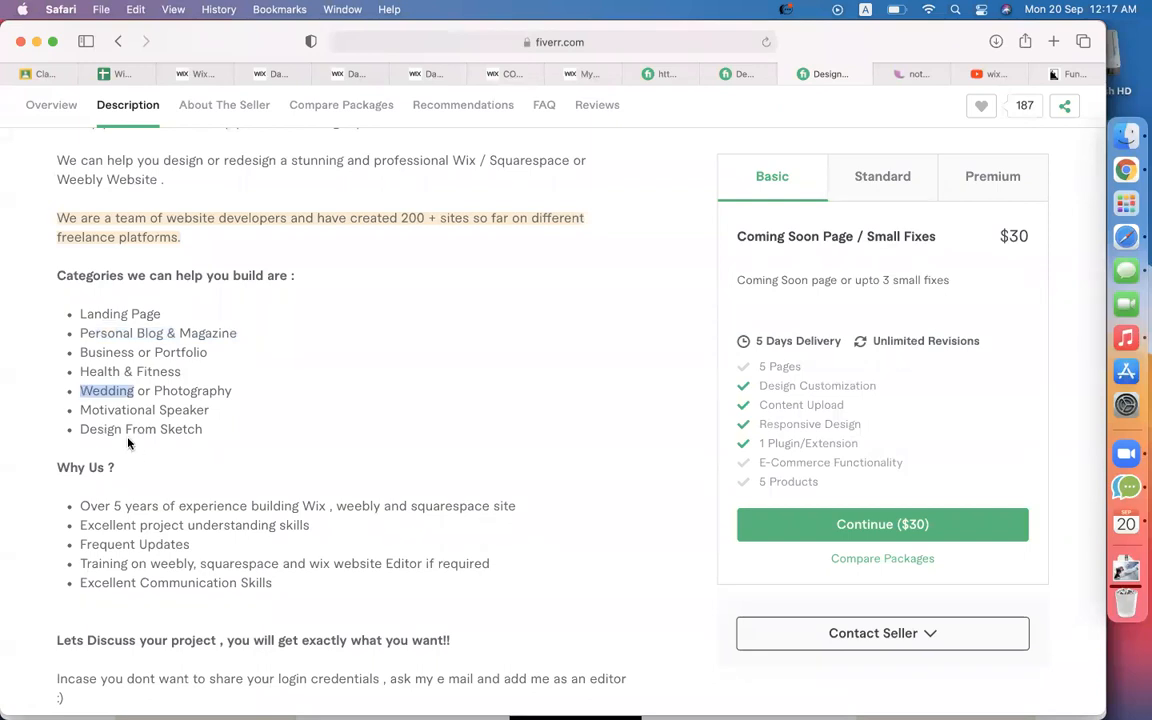
{"action": "left_click_drag", "start_coordinate": [204, 429], "coordinate": [78, 427]}
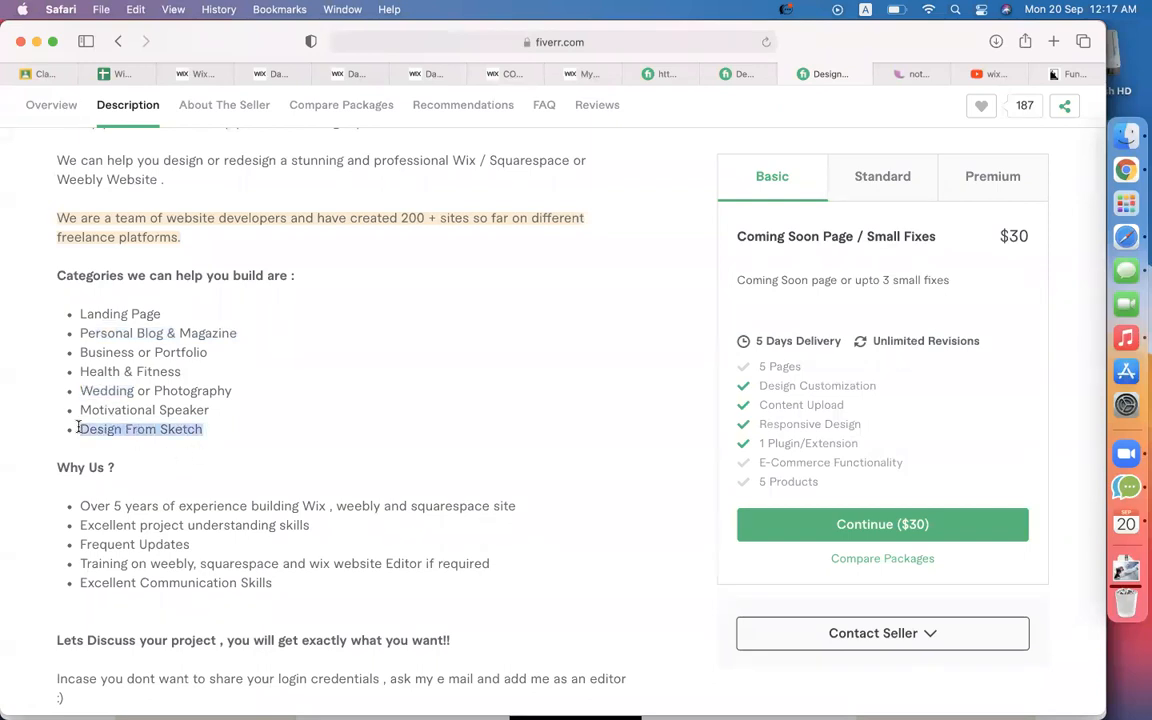
{"action": "scroll", "coordinate": [337, 445], "scroll_direction": "down", "scroll_amount": 5}
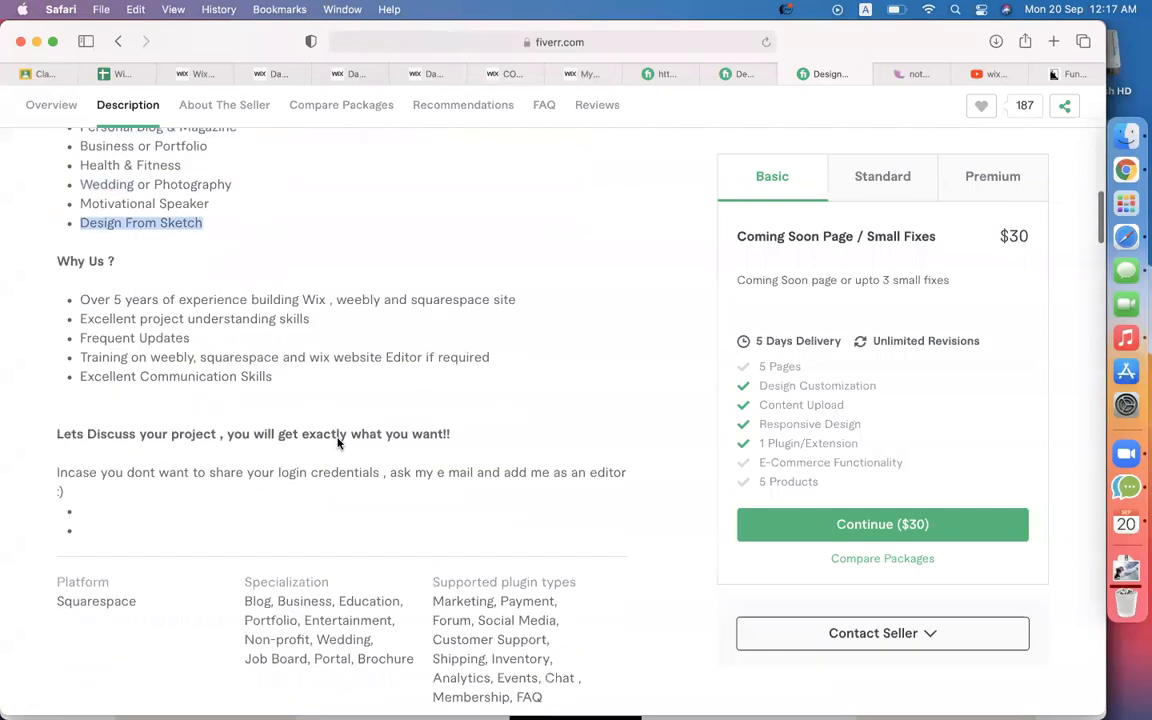
{"action": "scroll", "coordinate": [350, 380], "scroll_direction": "up", "scroll_amount": 2}
{"action": "scroll", "coordinate": [358, 345], "scroll_direction": "up", "scroll_amount": 1}
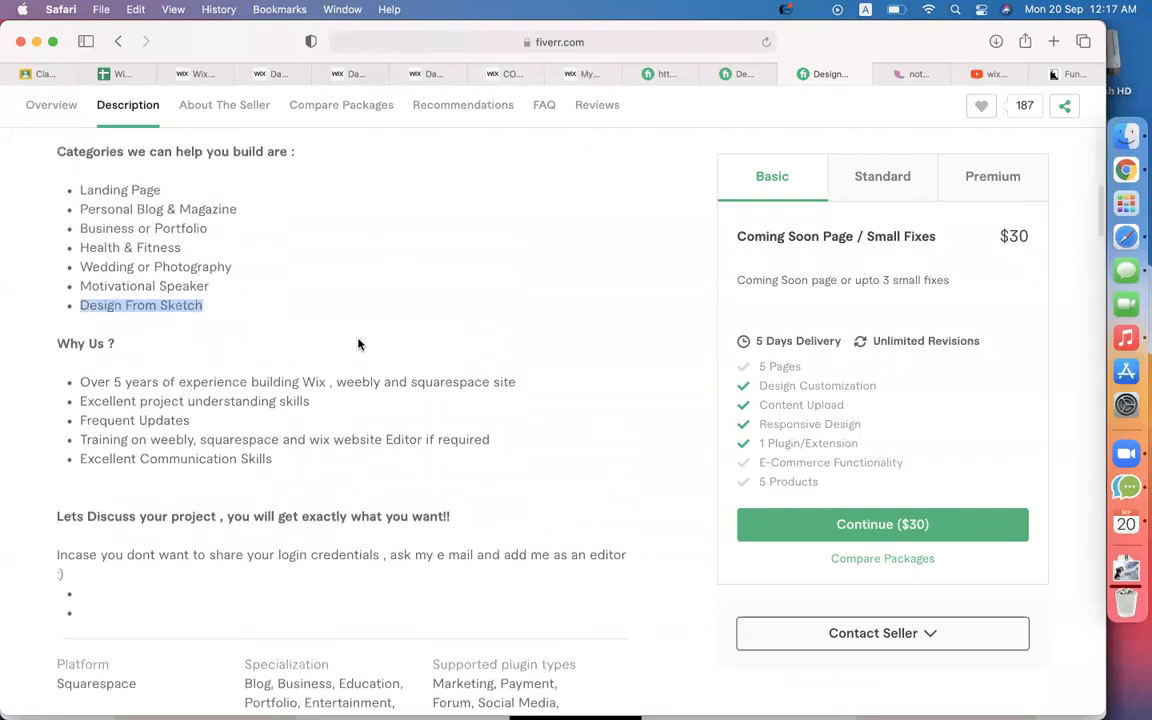
{"action": "scroll", "coordinate": [358, 345], "scroll_direction": "up", "scroll_amount": 10}
{"action": "scroll", "coordinate": [359, 345], "scroll_direction": "down", "scroll_amount": 1}
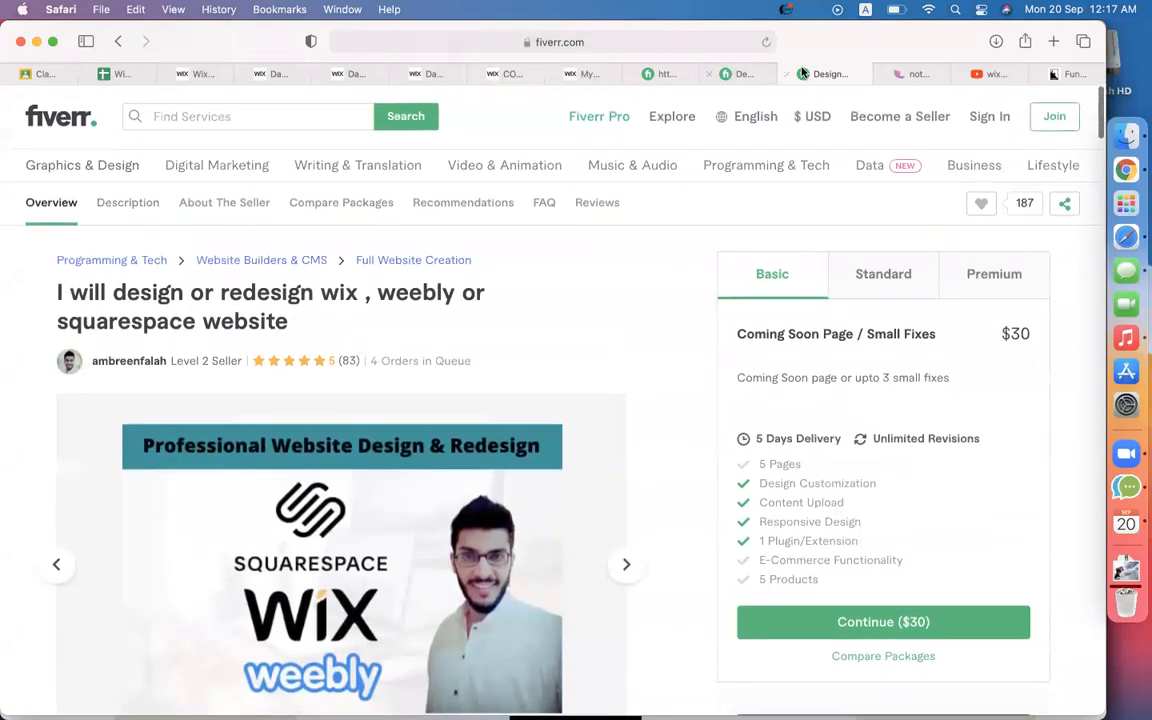
Go to codemanbd.com and open its SUCCESS stories page.
{"action": "left_click", "coordinate": [680, 40]}
{"action": "type", "text": "CODE"}
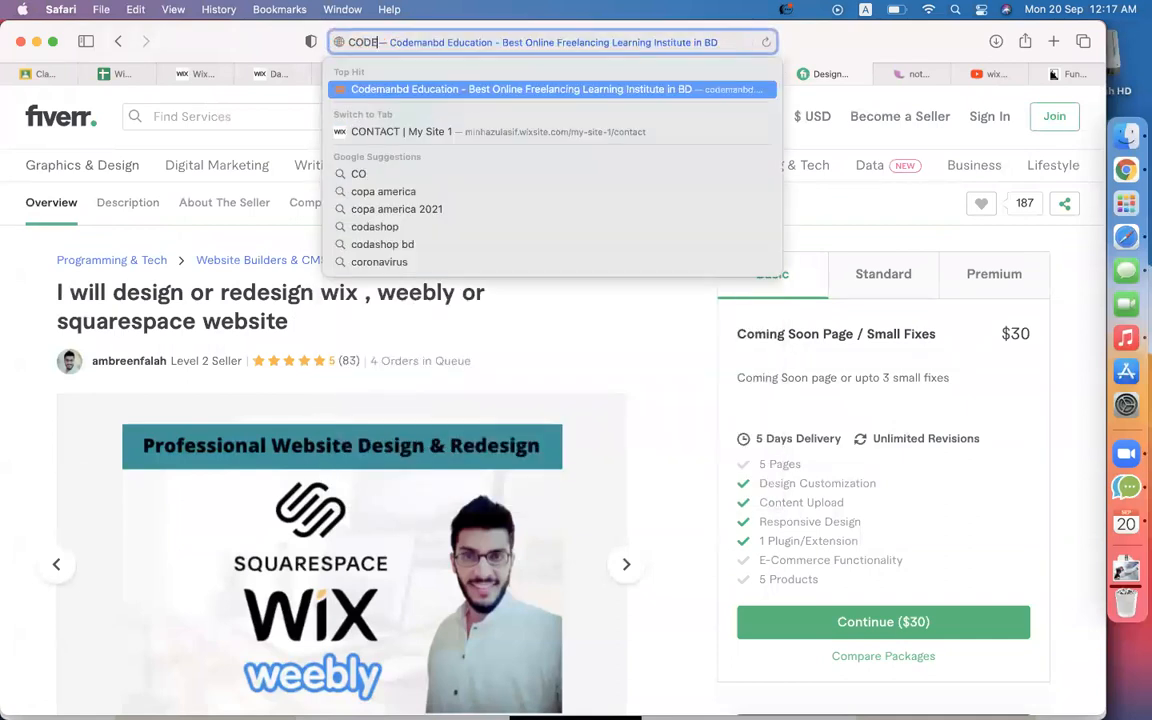
{"action": "key", "text": "BackSpace"}
{"action": "key", "text": "BackSpace"}
{"action": "key", "text": "BackSpace"}
{"action": "key", "text": "BackSpace"}
{"action": "key", "text": "BackSpace"}
{"action": "type", "text": "co"}
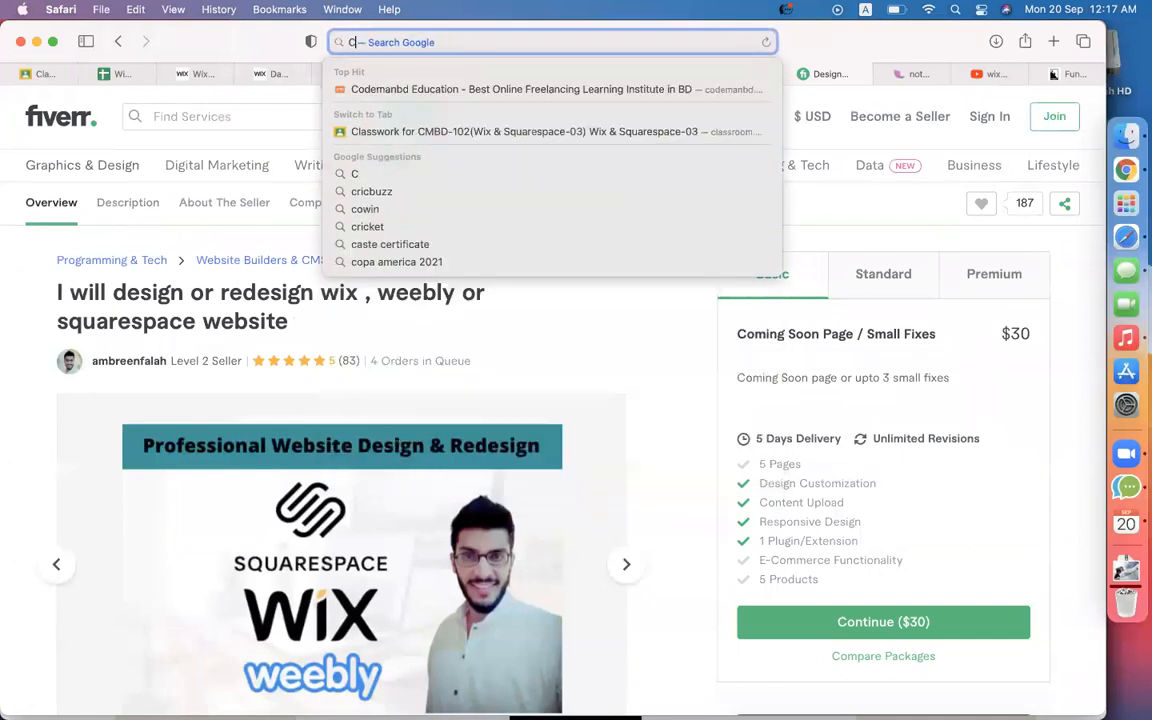
{"action": "key", "text": "Return"}
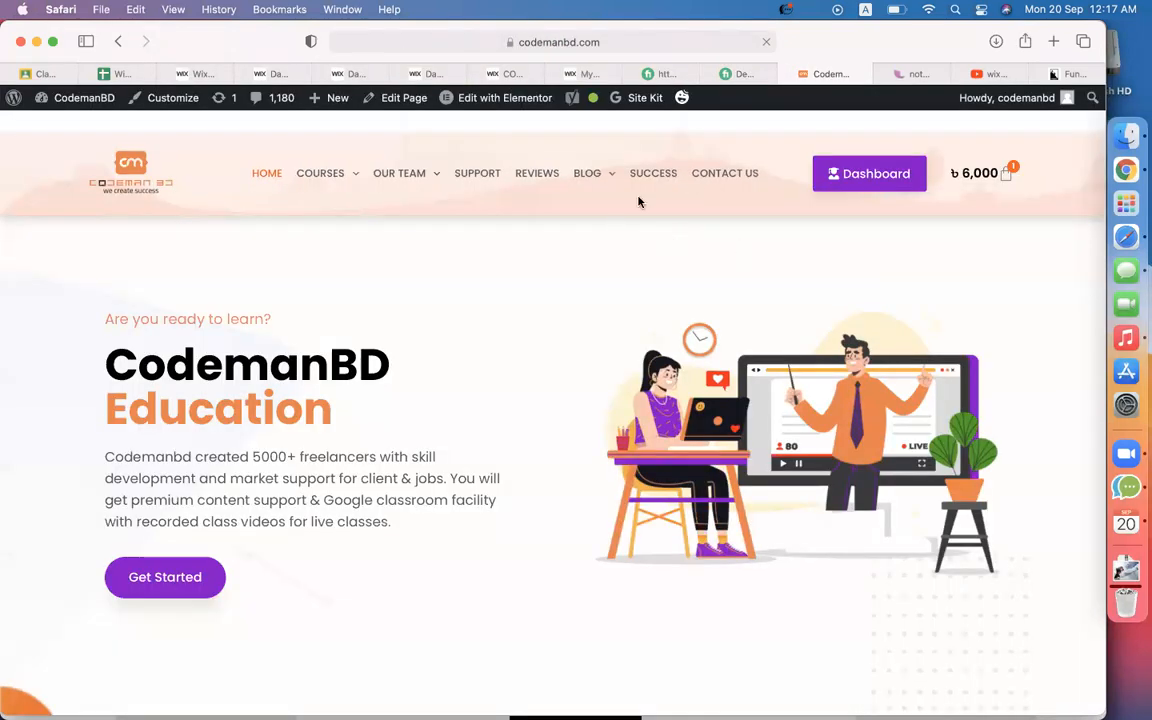
{"action": "left_click", "coordinate": [647, 176]}
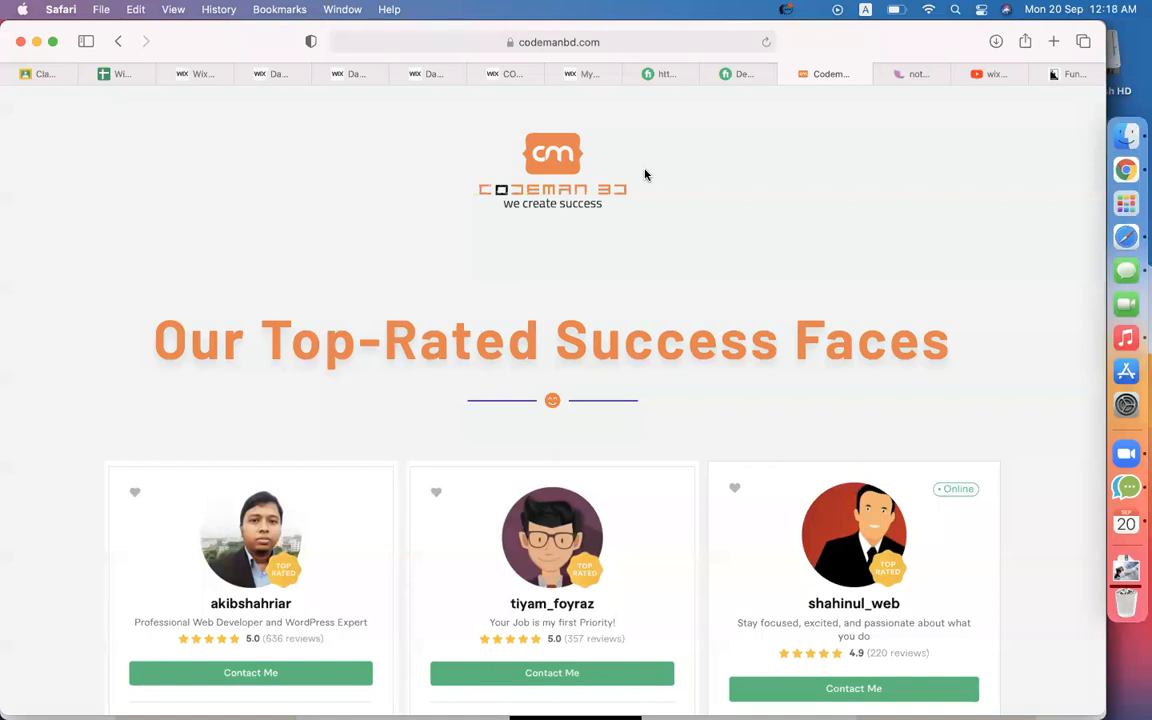
Scroll through the top-rated seller profiles, then return to the Wix editor's CONTACT page.
{"action": "scroll", "coordinate": [645, 175], "scroll_direction": "down", "scroll_amount": 5}
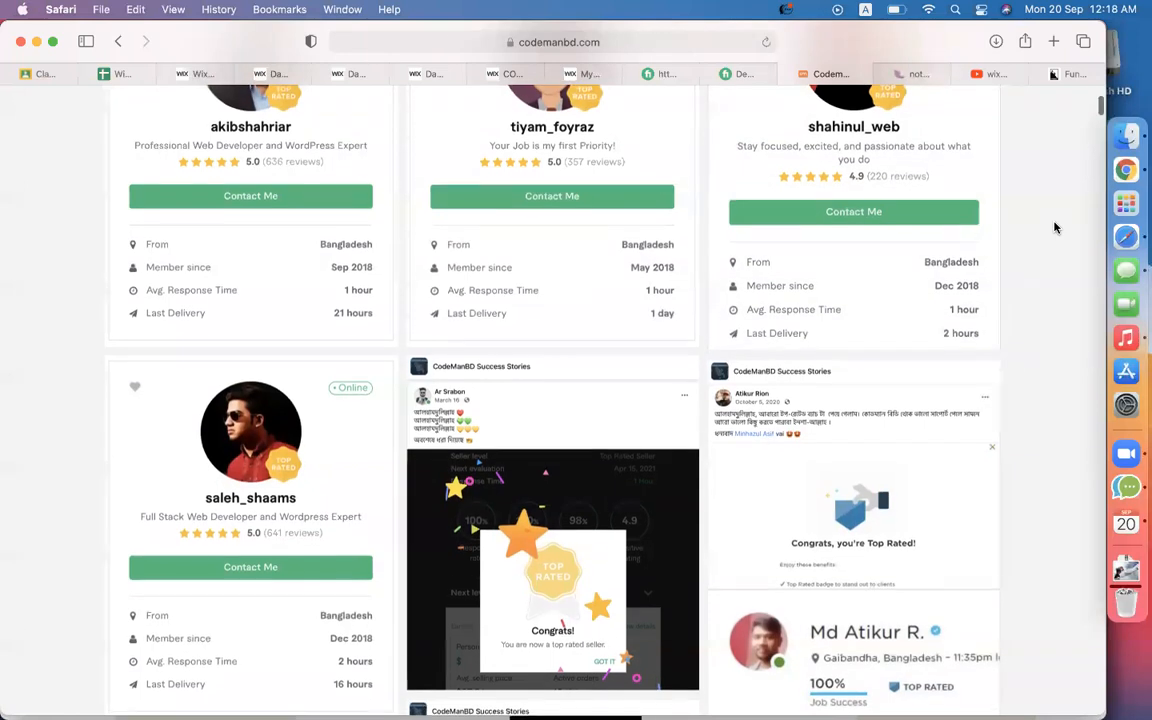
{"action": "scroll", "coordinate": [1054, 228], "scroll_direction": "down", "scroll_amount": 8}
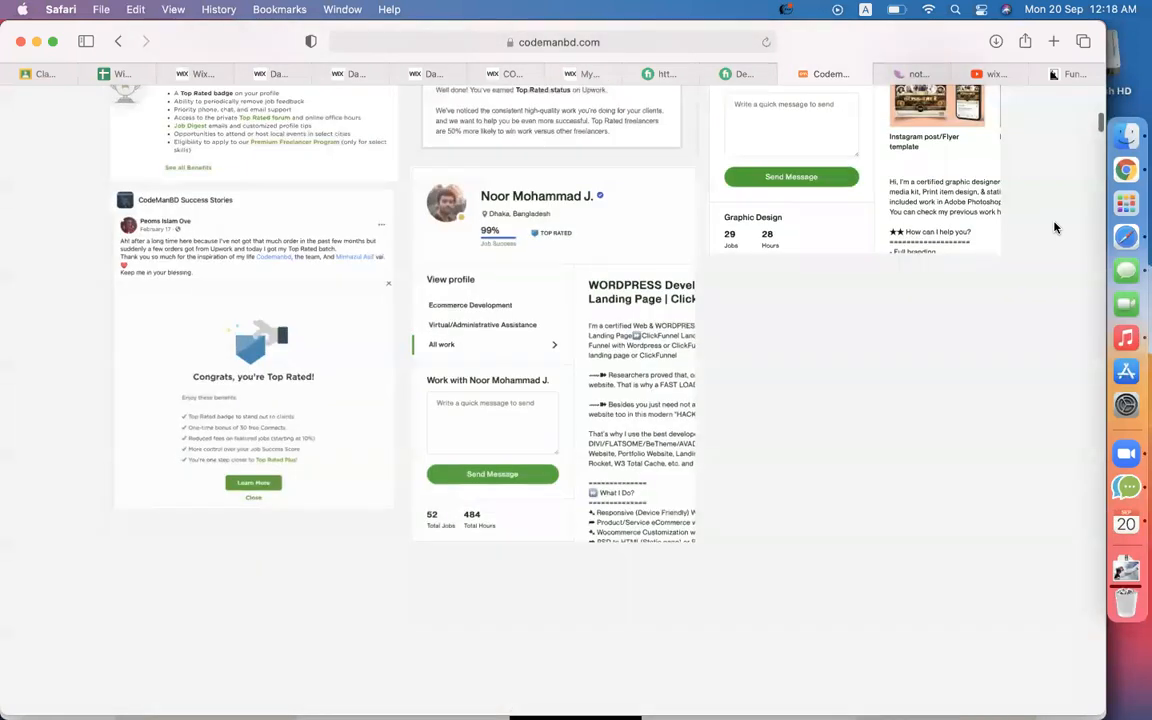
{"action": "scroll", "coordinate": [1054, 228], "scroll_direction": "down", "scroll_amount": 3}
{"action": "scroll", "coordinate": [1054, 228], "scroll_direction": "down", "scroll_amount": 6}
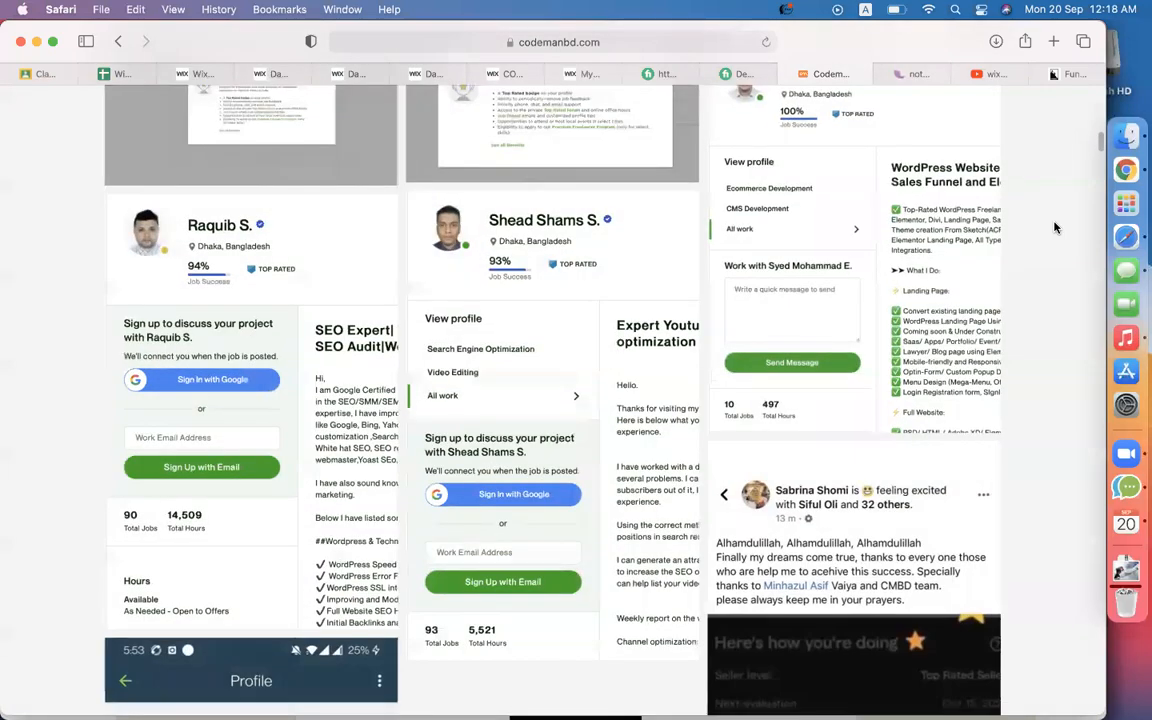
{"action": "scroll", "coordinate": [1054, 228], "scroll_direction": "down", "scroll_amount": 12}
{"action": "scroll", "coordinate": [1054, 228], "scroll_direction": "up", "scroll_amount": 7}
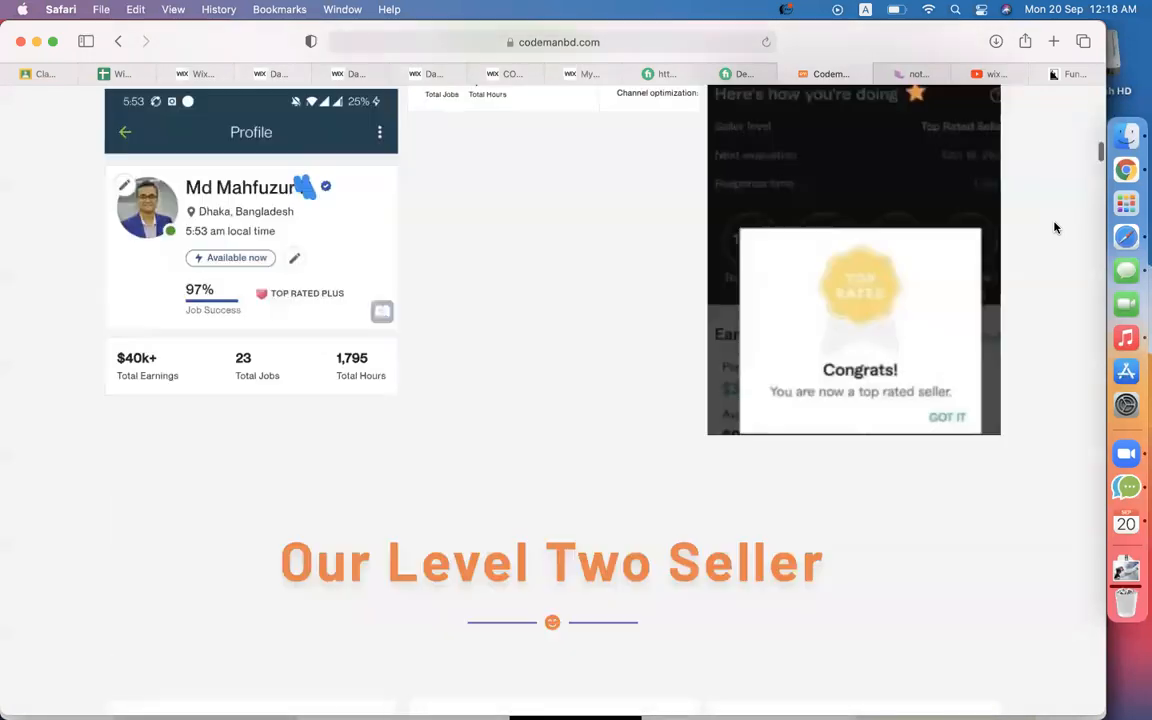
{"action": "scroll", "coordinate": [1054, 228], "scroll_direction": "up", "scroll_amount": 5}
{"action": "scroll", "coordinate": [1054, 228], "scroll_direction": "up", "scroll_amount": 10}
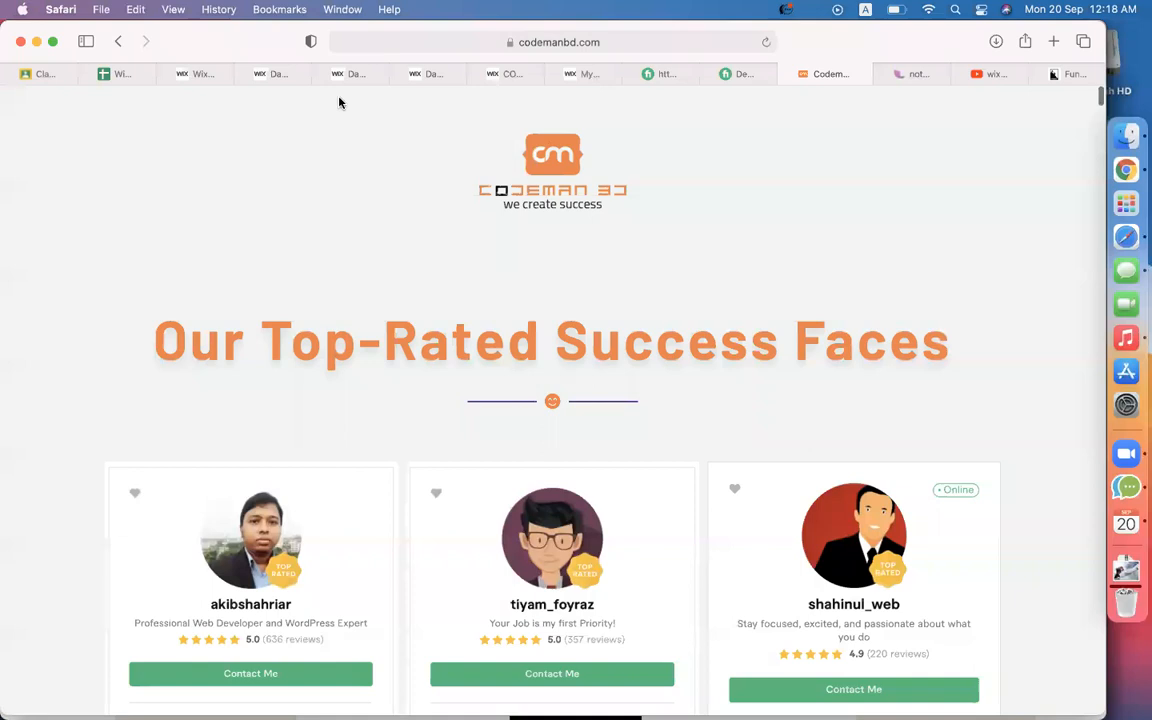
{"action": "left_click", "coordinate": [196, 75]}
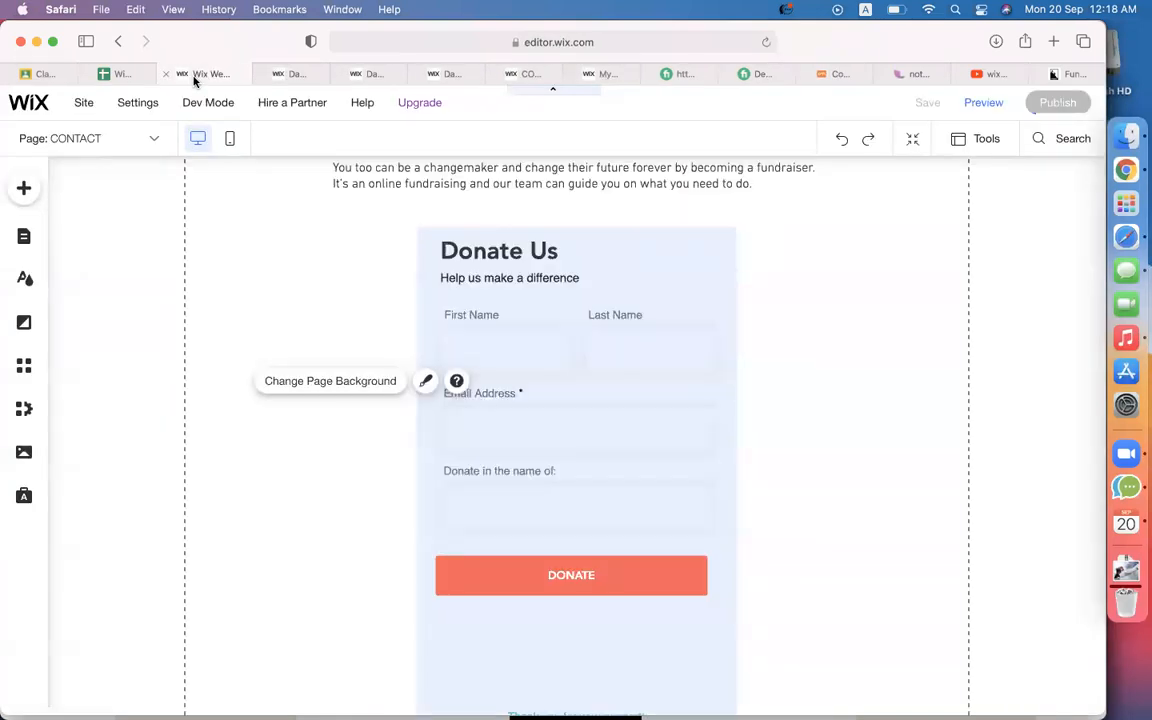